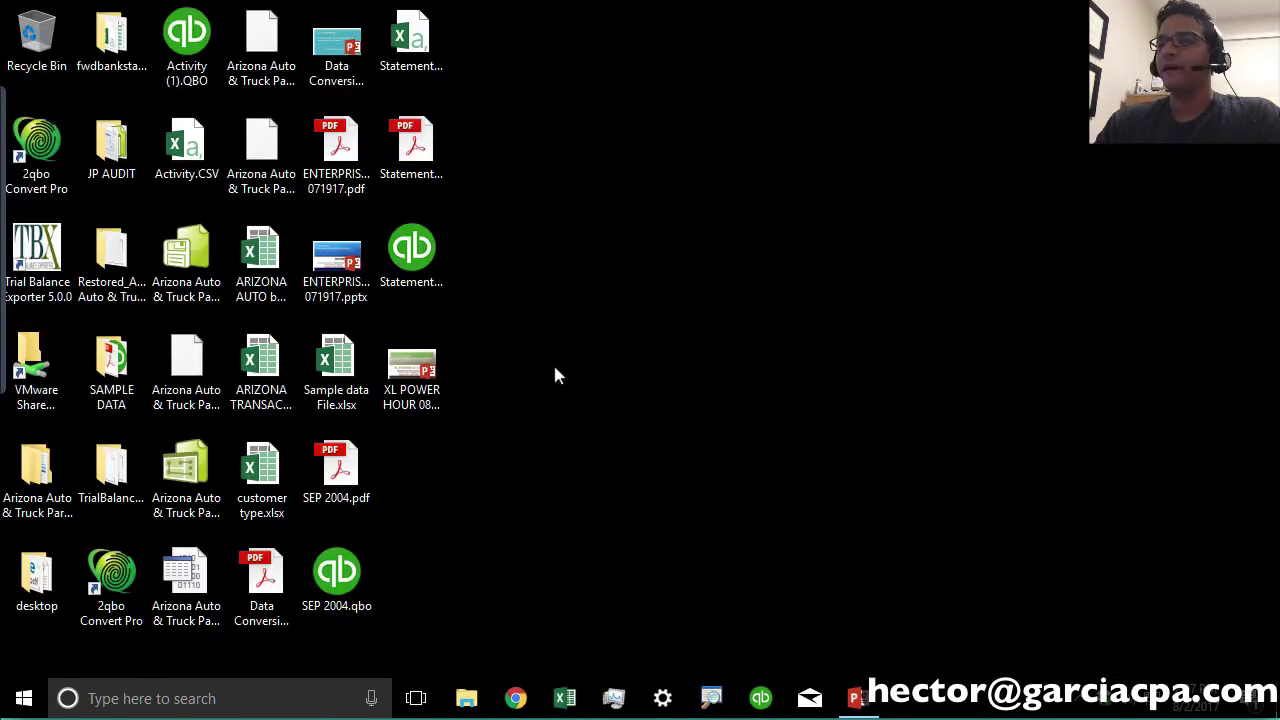
Step: Open the Sample data File.xlsx workbook and go to the header row at the start of Sheet1
double_click(372, 345)
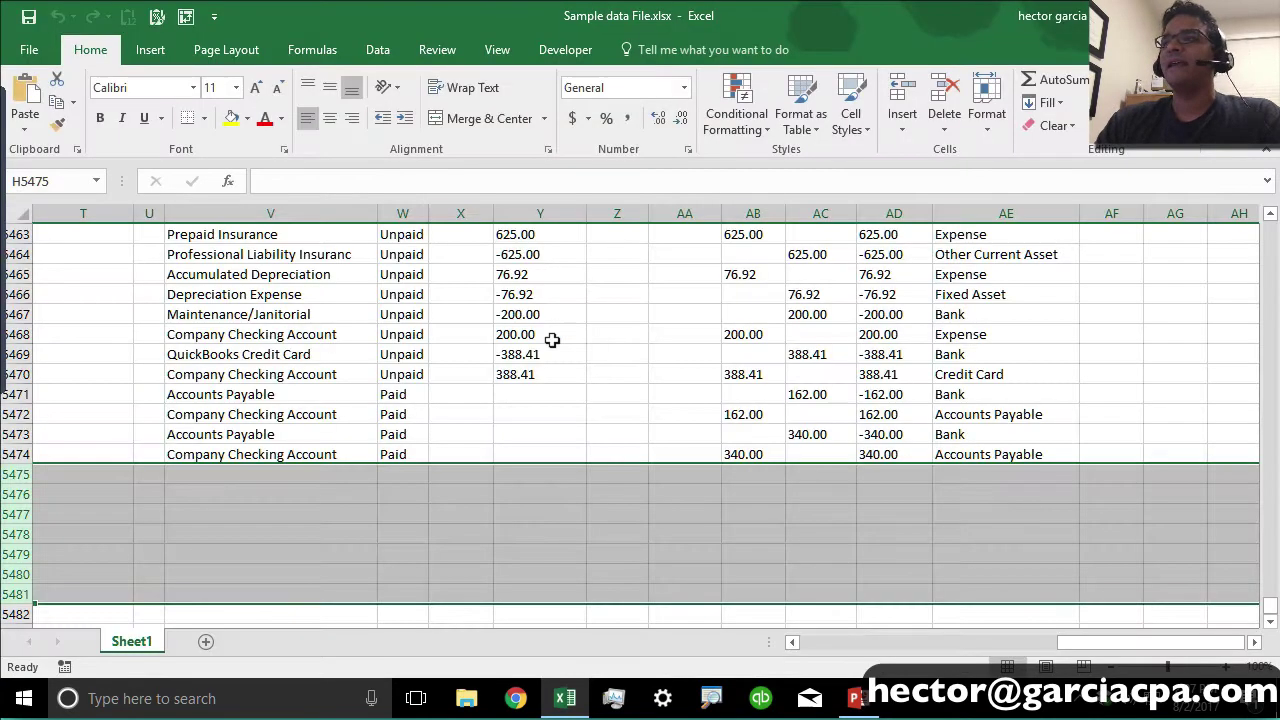
left_click(534, 351)
scroll(536, 352, "up", 20)
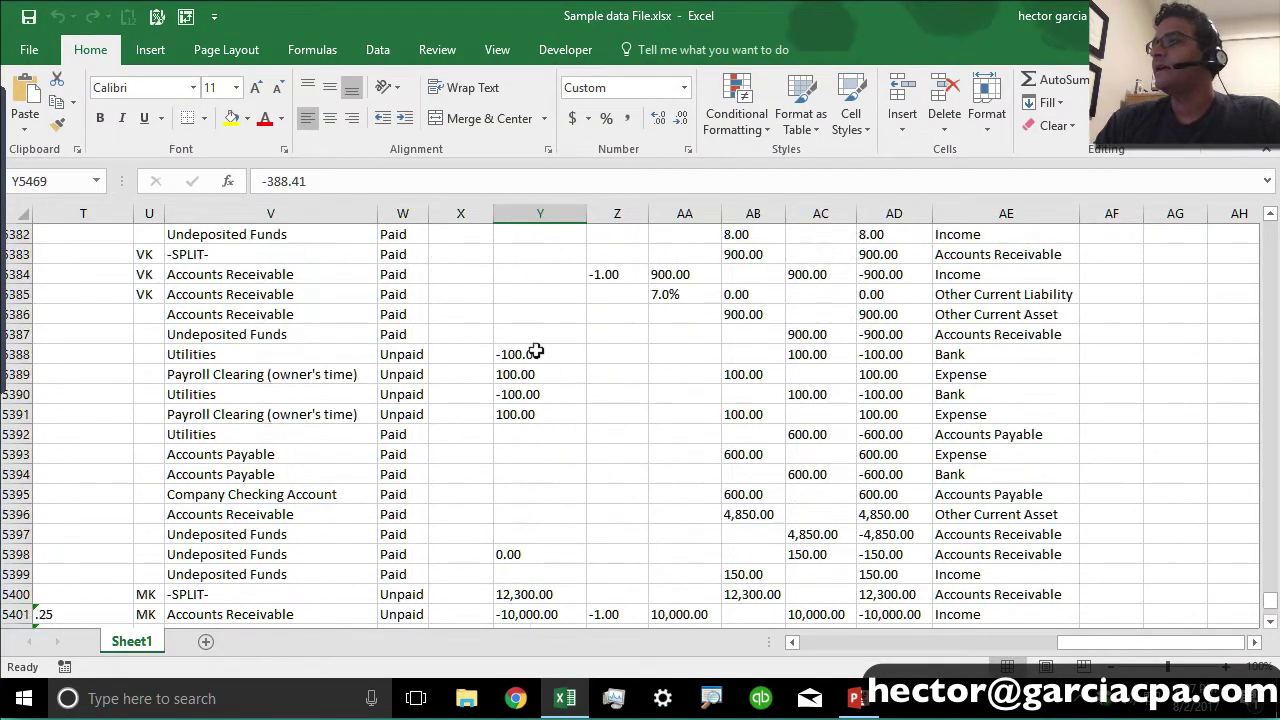
scroll(536, 352, "up", 20)
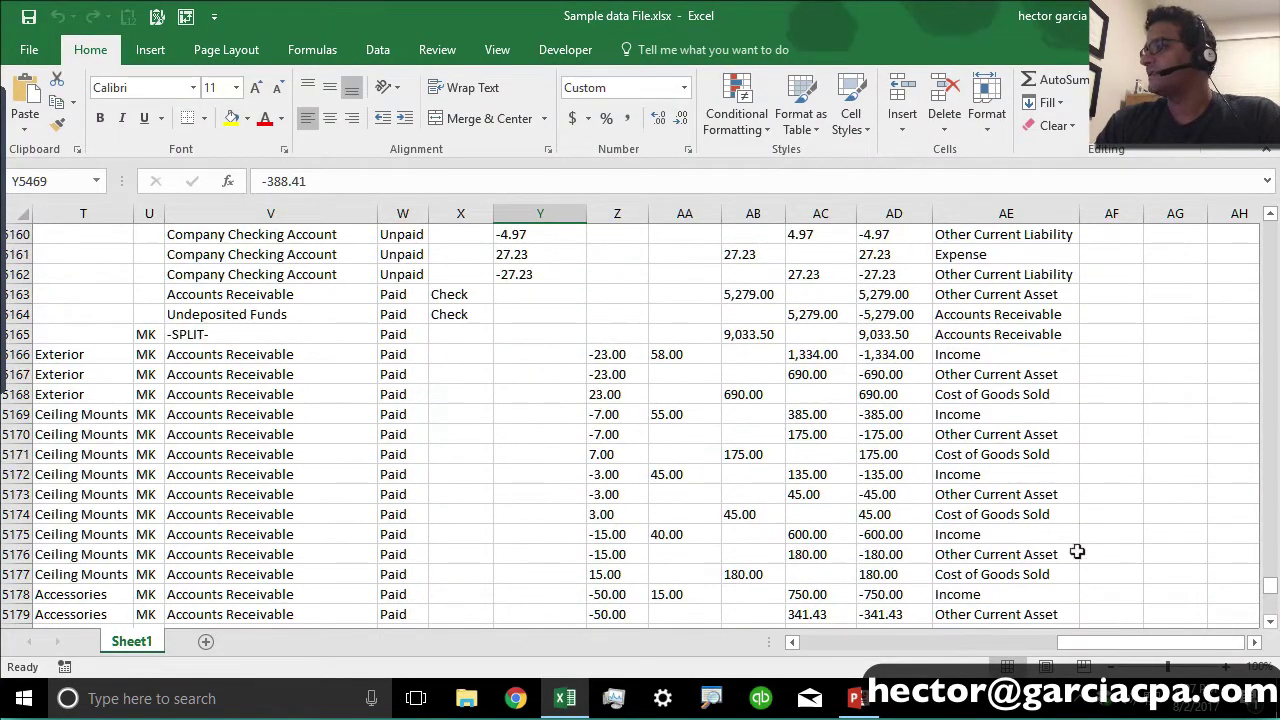
left_click_drag(1114, 642, 807, 644)
left_click_drag(1270, 587, 1265, 225)
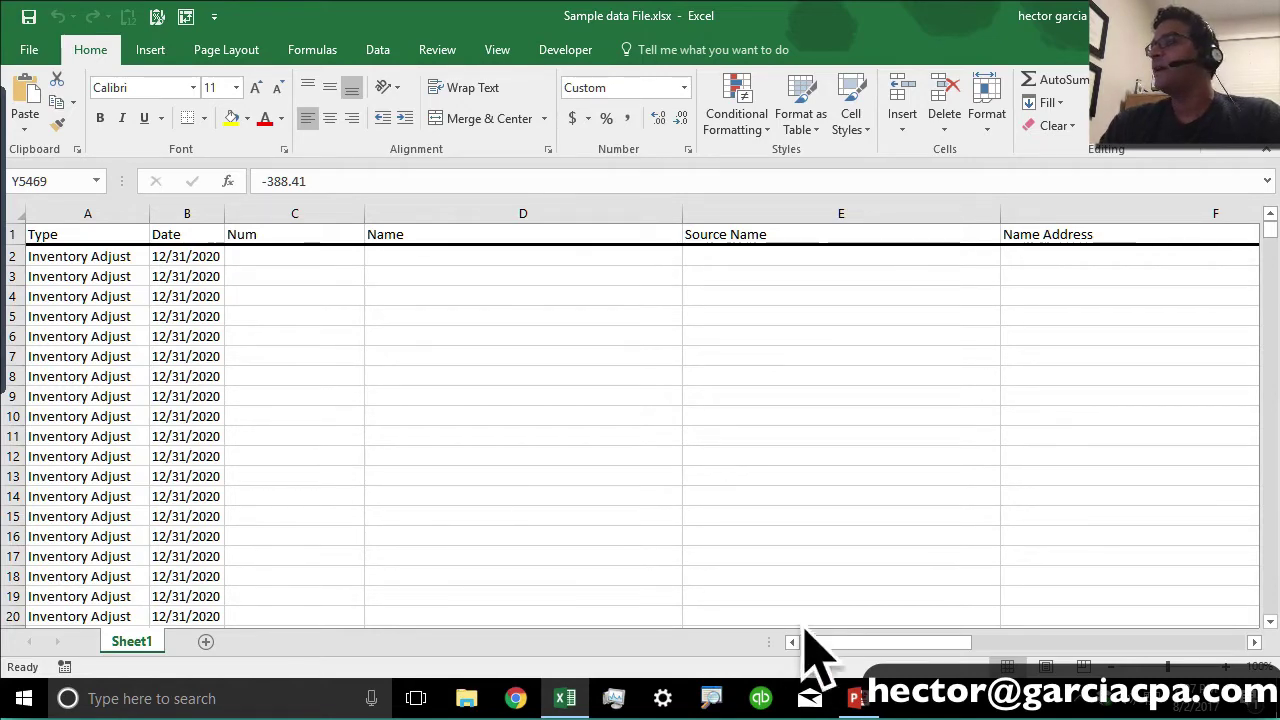
Step: Examine the transaction data's columns from Type through Account Type and its header row
left_click_drag(830, 644, 1110, 618)
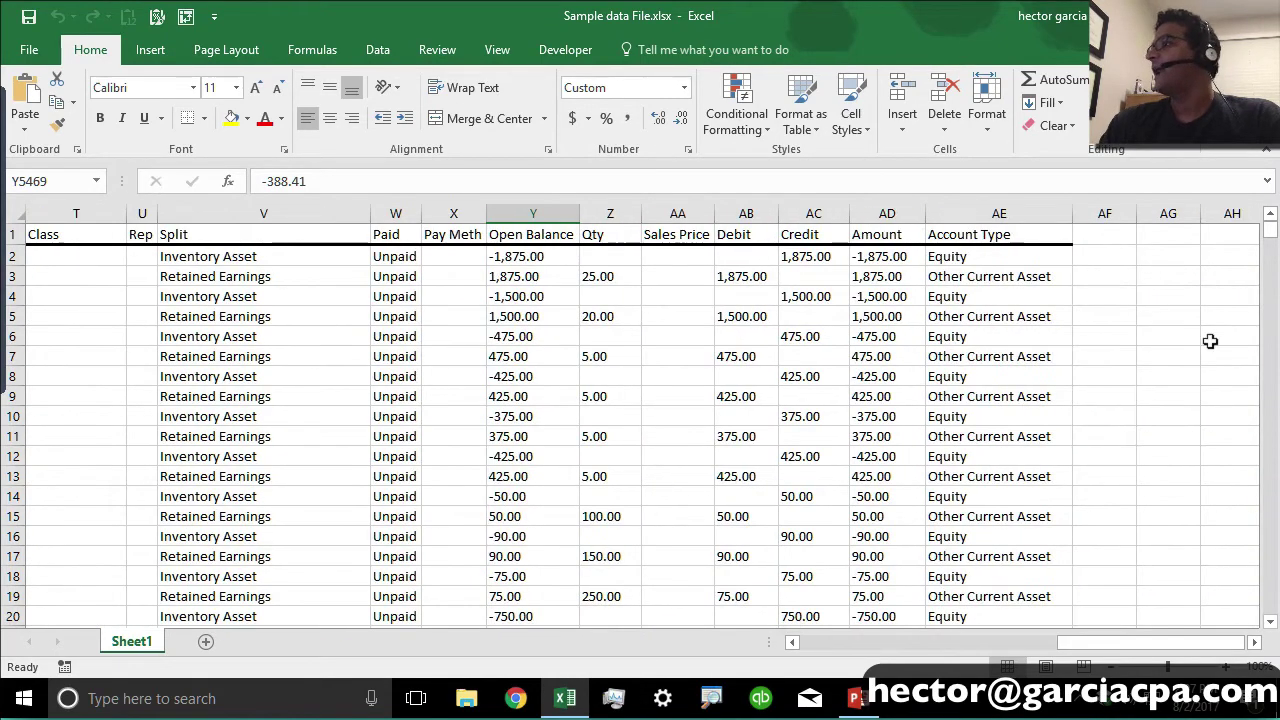
left_click_drag(1270, 232, 1272, 301)
left_click_drag(1120, 652, 816, 645)
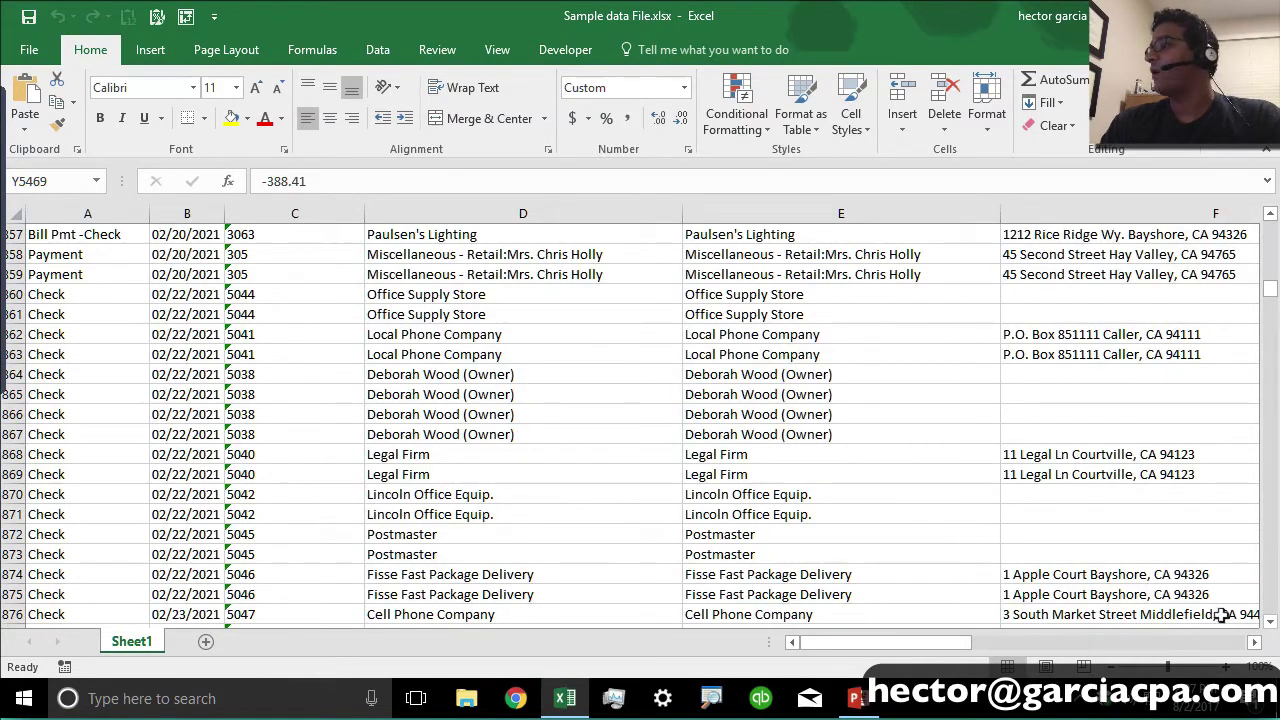
left_click_drag(1272, 287, 1272, 229)
left_click(132, 296)
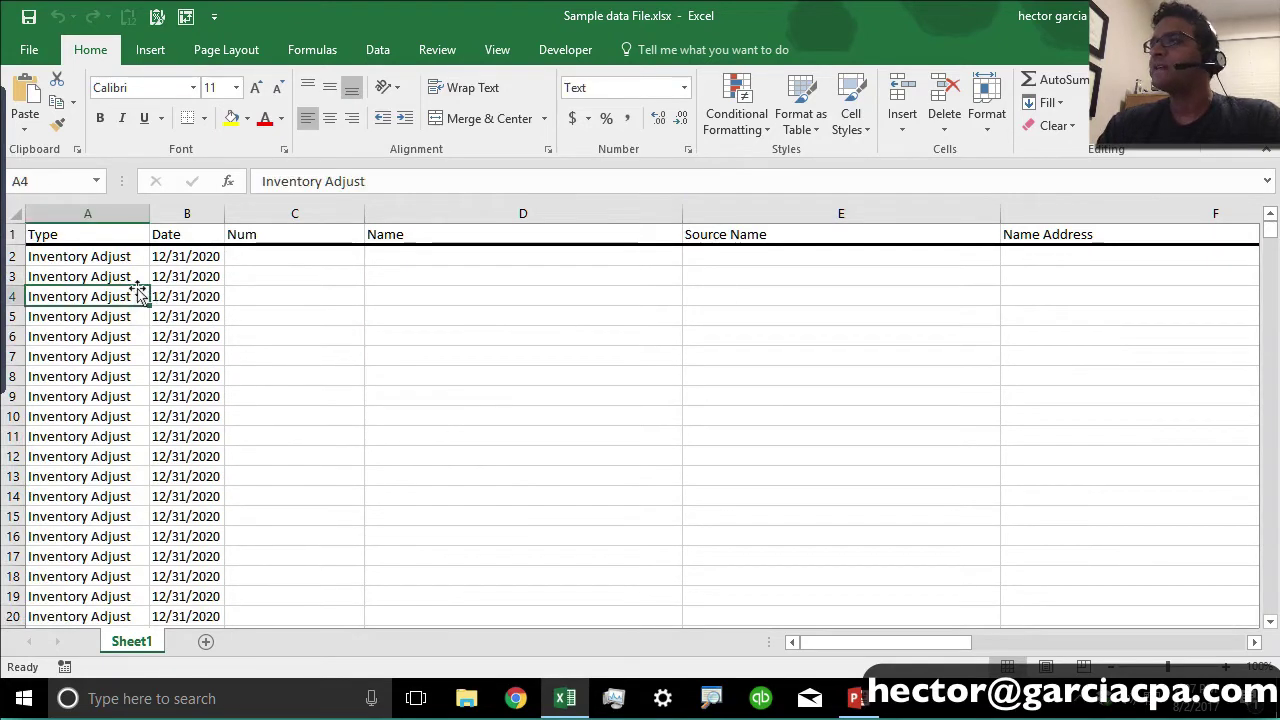
left_click(74, 242)
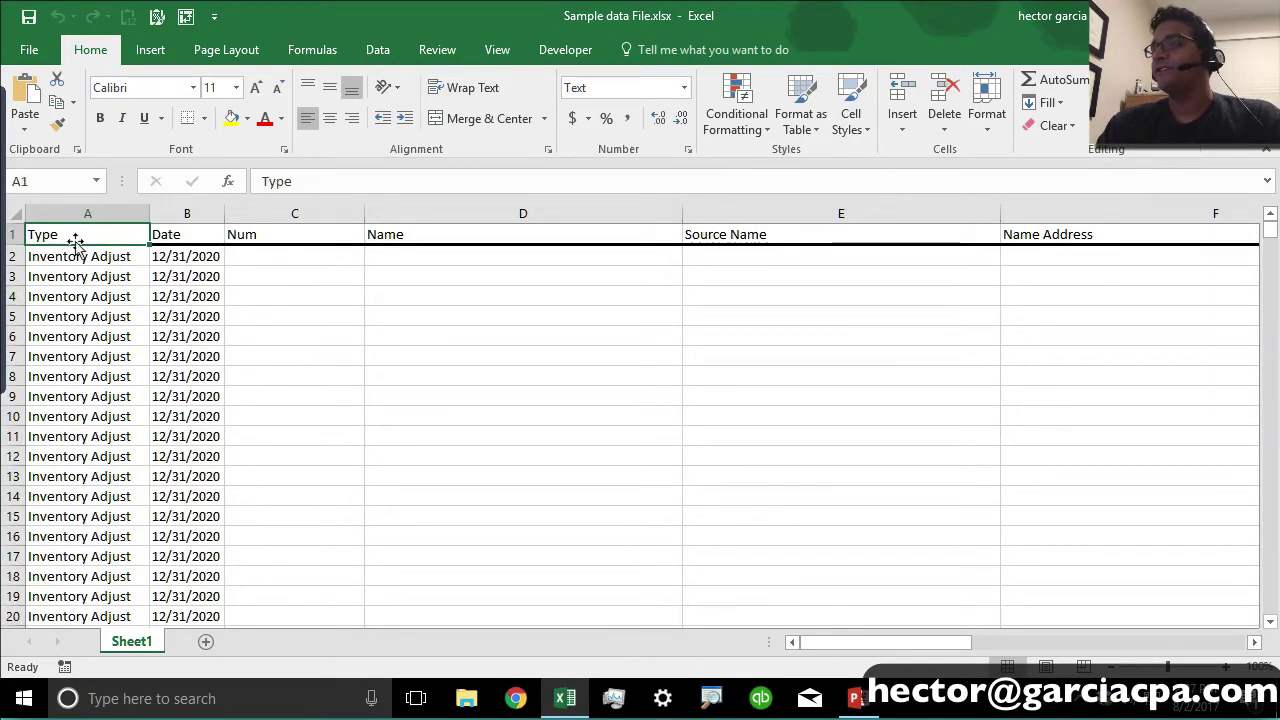
left_click(80, 296)
left_click(166, 274)
left_click(60, 272)
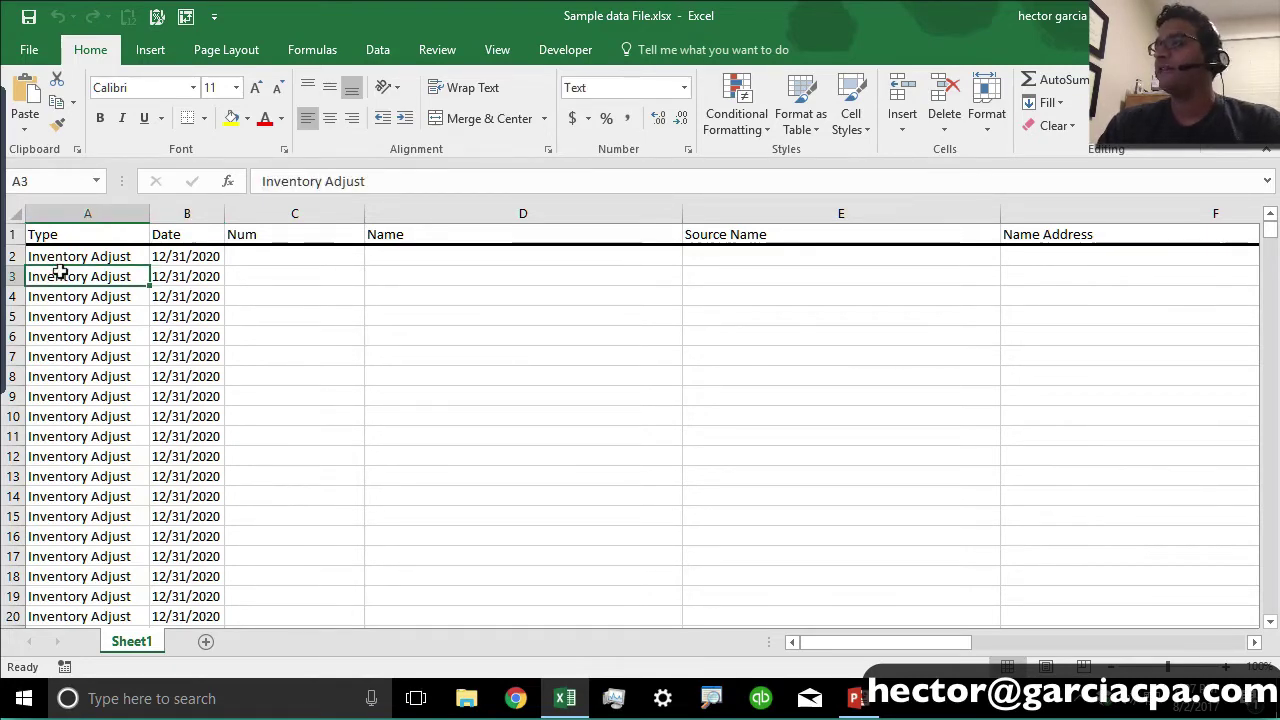
Step: Select the whole transaction data range, A1:AE5474 on Sheet1, and start creating a PivotTable from it
key("ctrl+a")
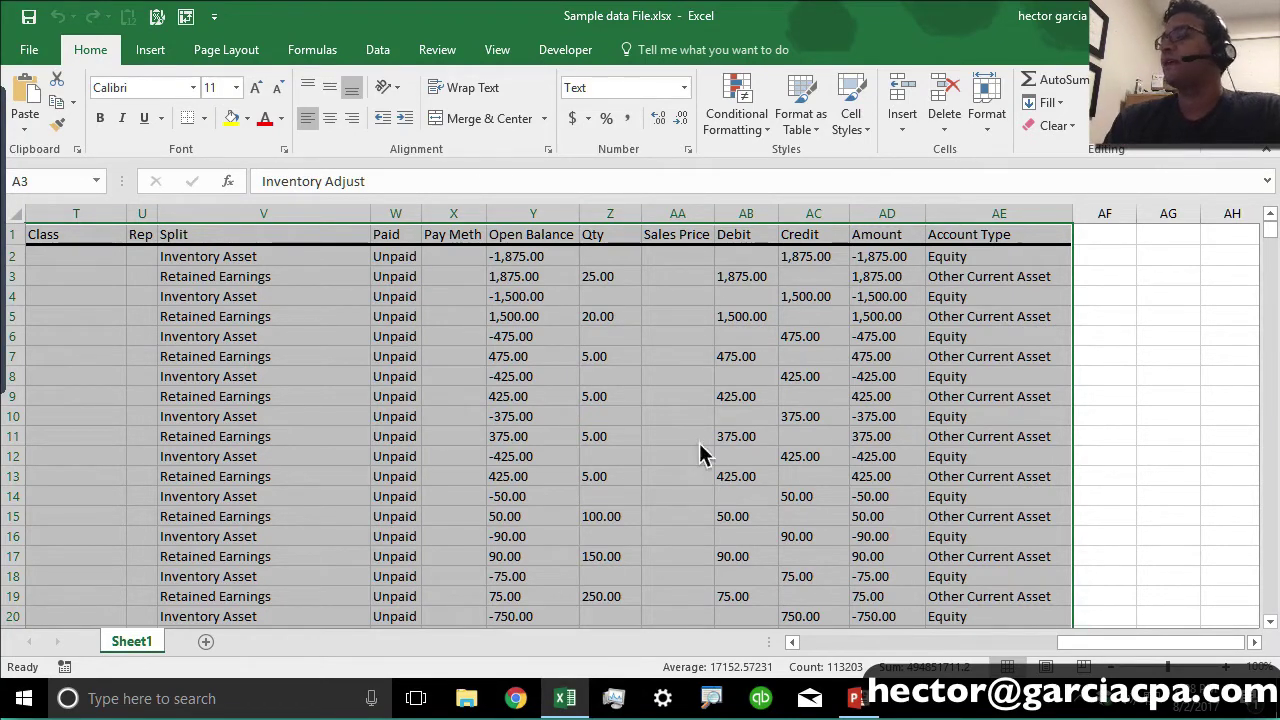
left_click_drag(1270, 238, 1276, 626)
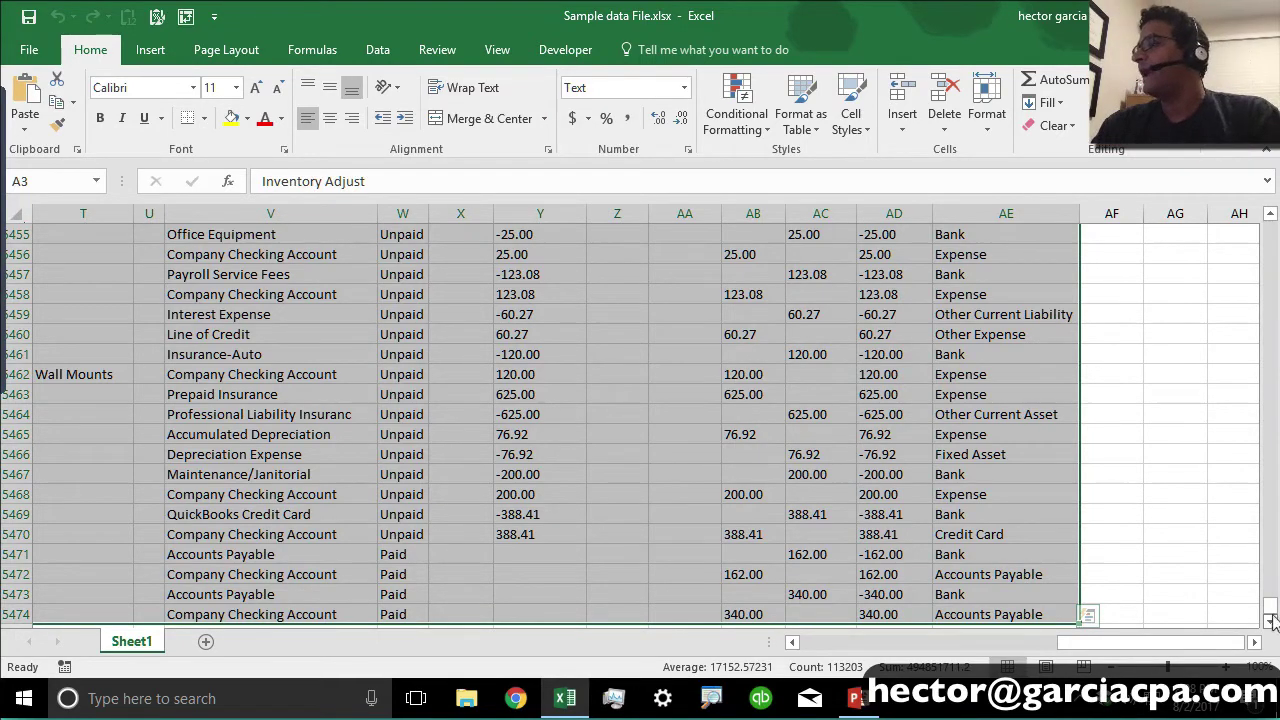
left_click_drag(1272, 620, 1273, 230)
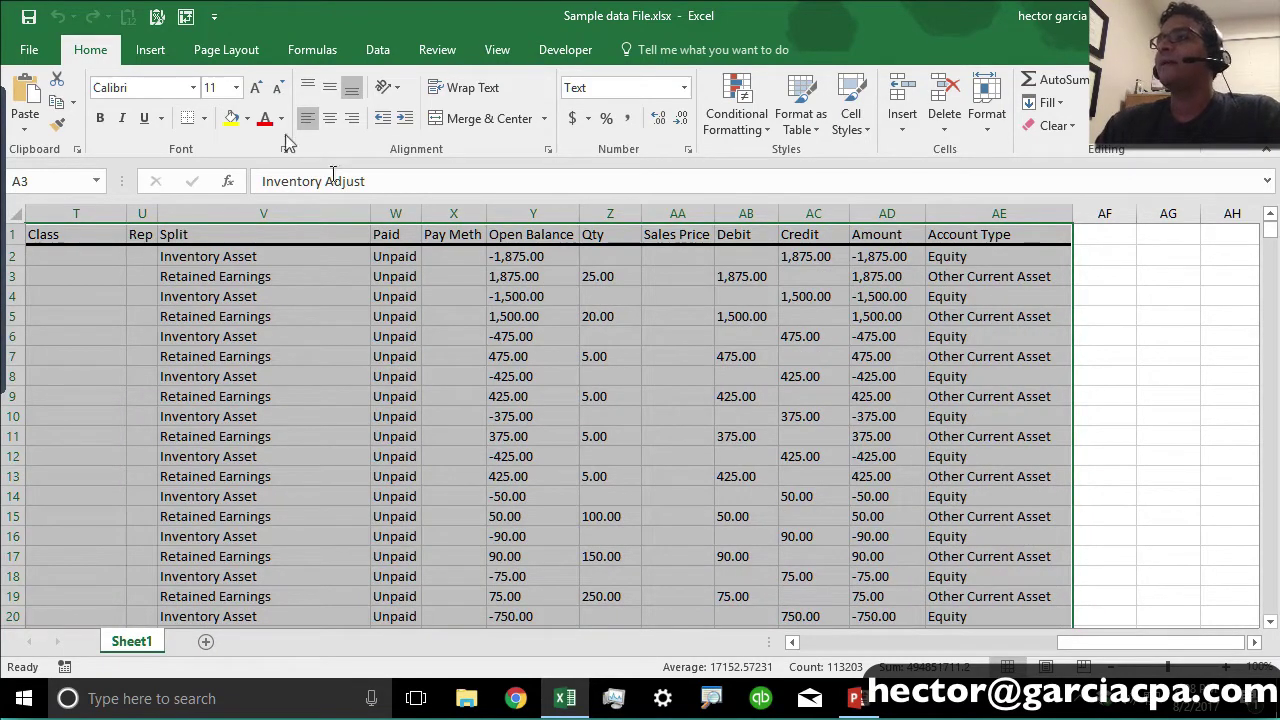
left_click(150, 50)
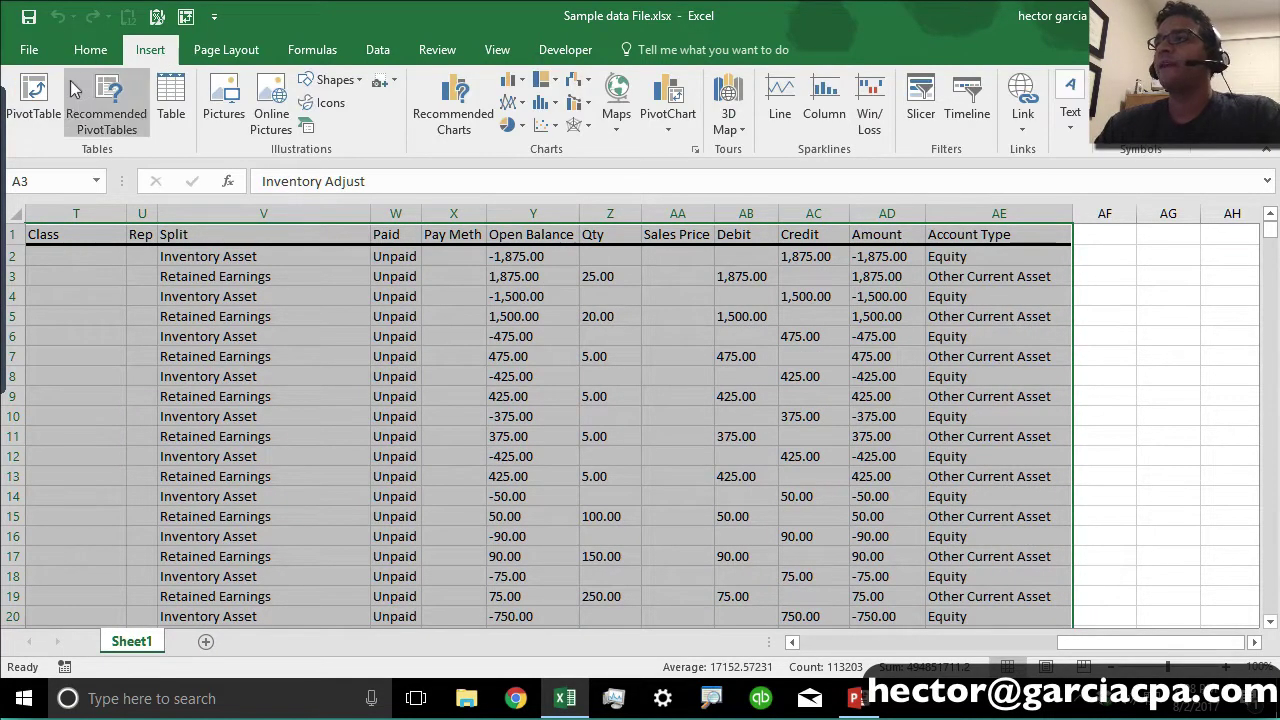
left_click(36, 92)
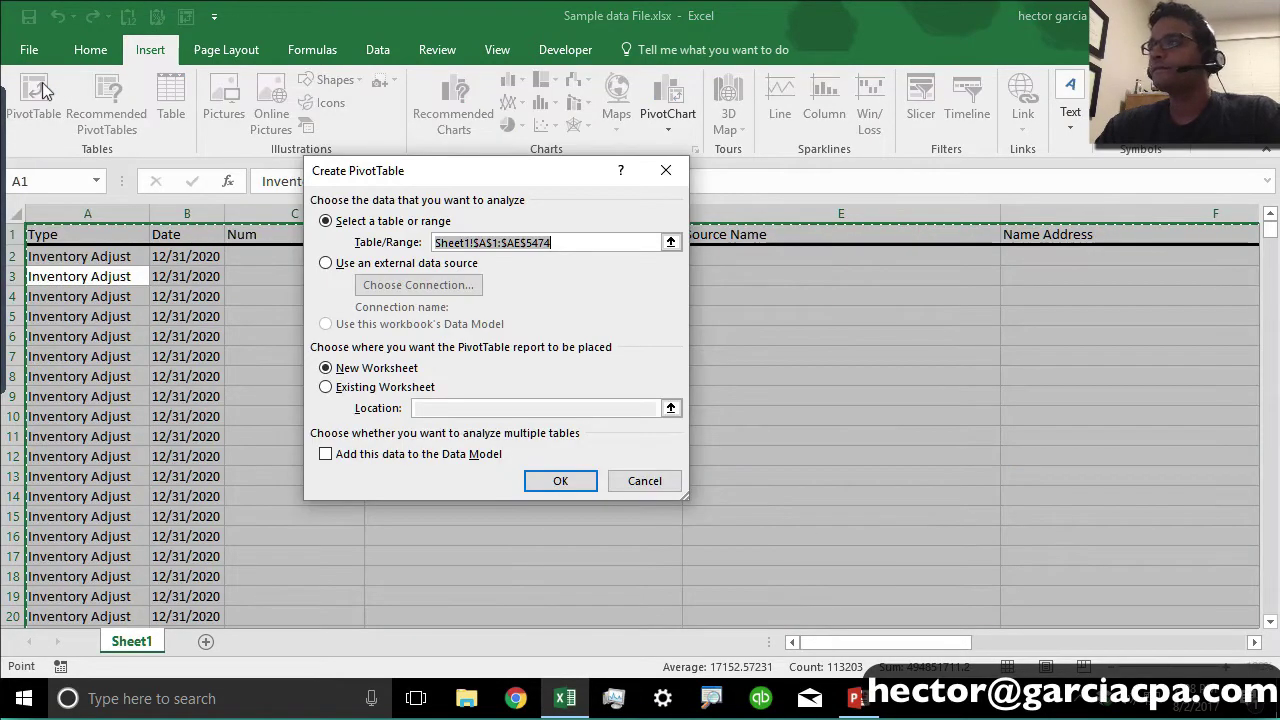
left_click_drag(388, 178, 369, 146)
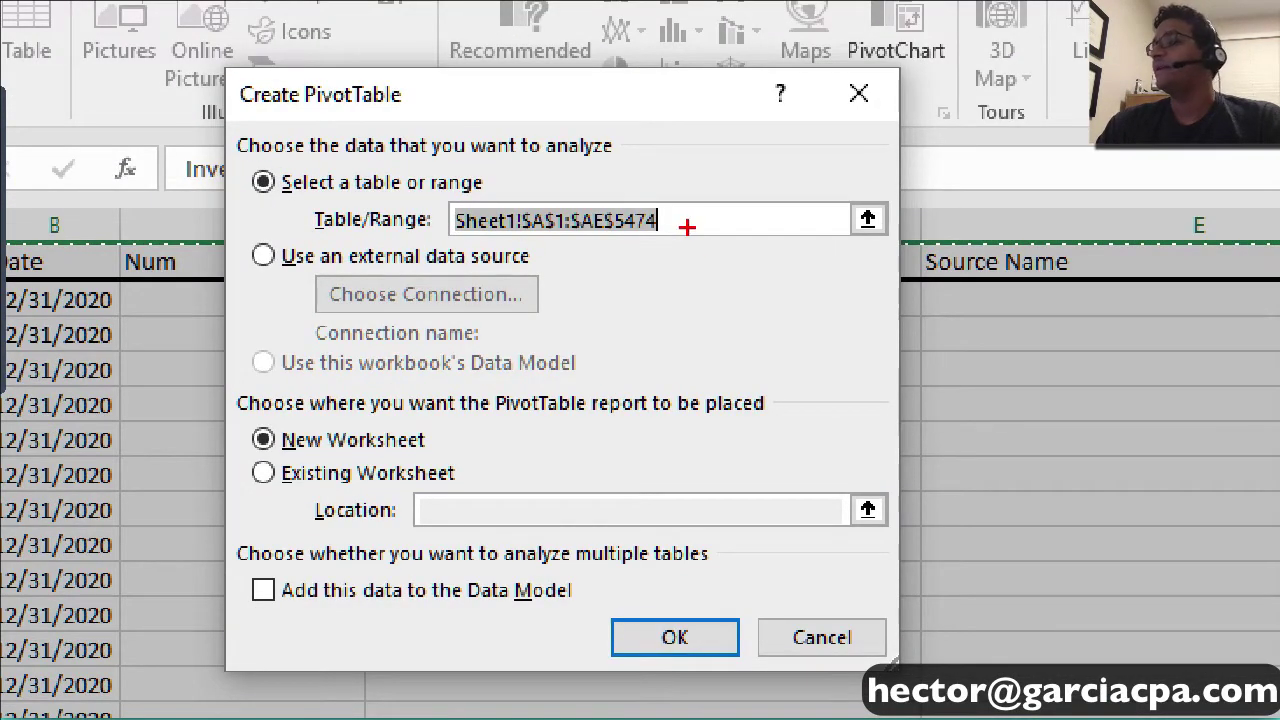
mouse_move(687, 227)
left_mouse_down()
mouse_move(626, 202)
mouse_move(468, 203)
mouse_move(566, 252)
mouse_move(688, 222)
left_mouse_up()
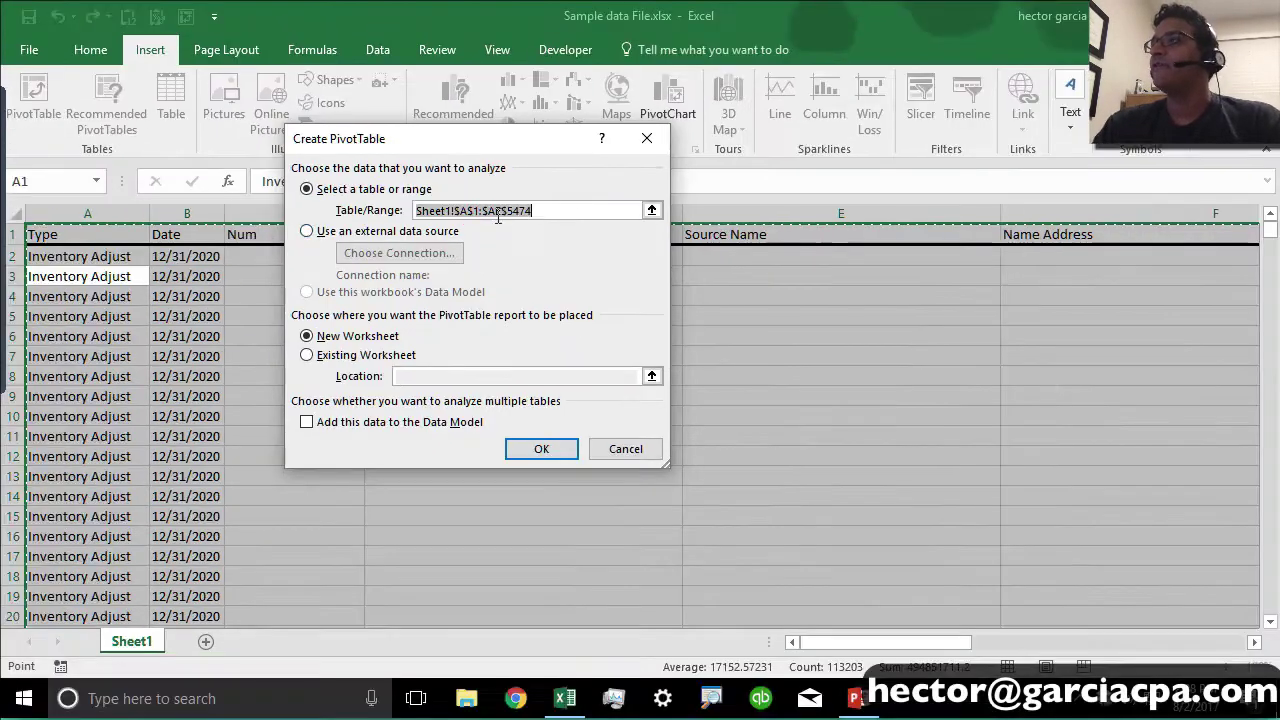
Step: Check the existing connections for an external data source, and return to using the table range as the source
left_click(263, 256)
left_click(384, 255)
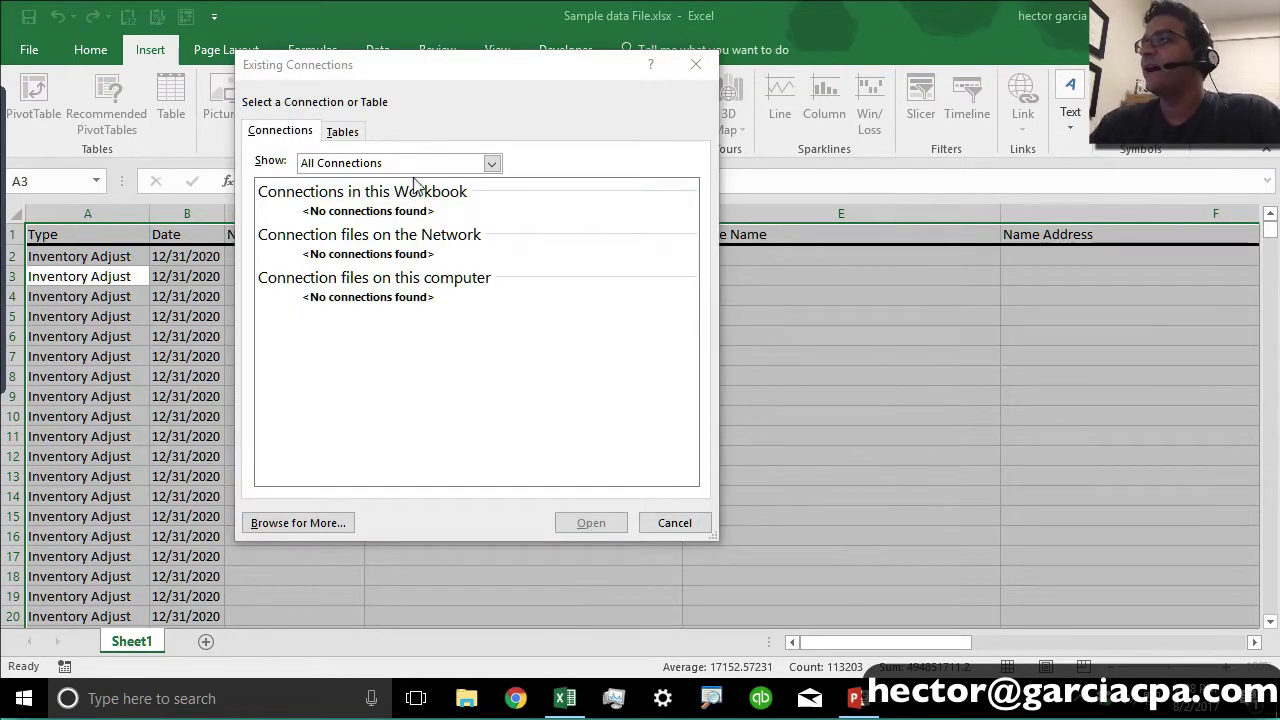
left_click(675, 525)
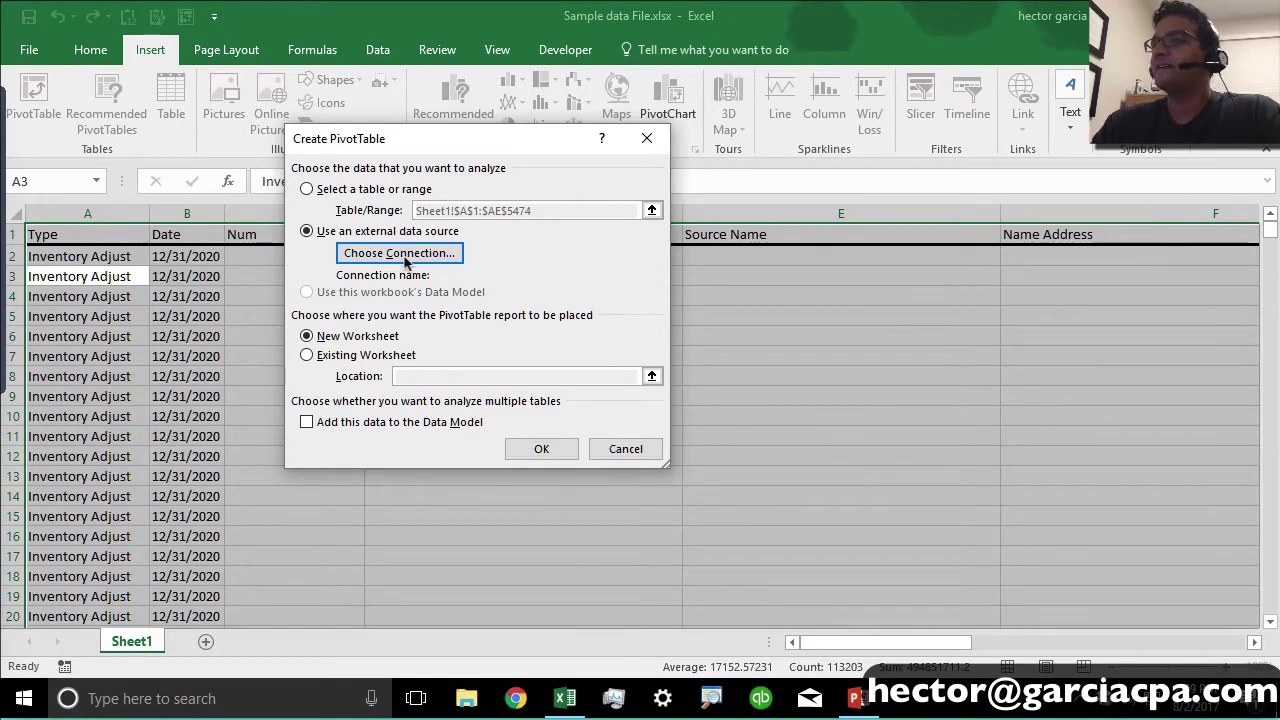
left_click(309, 191)
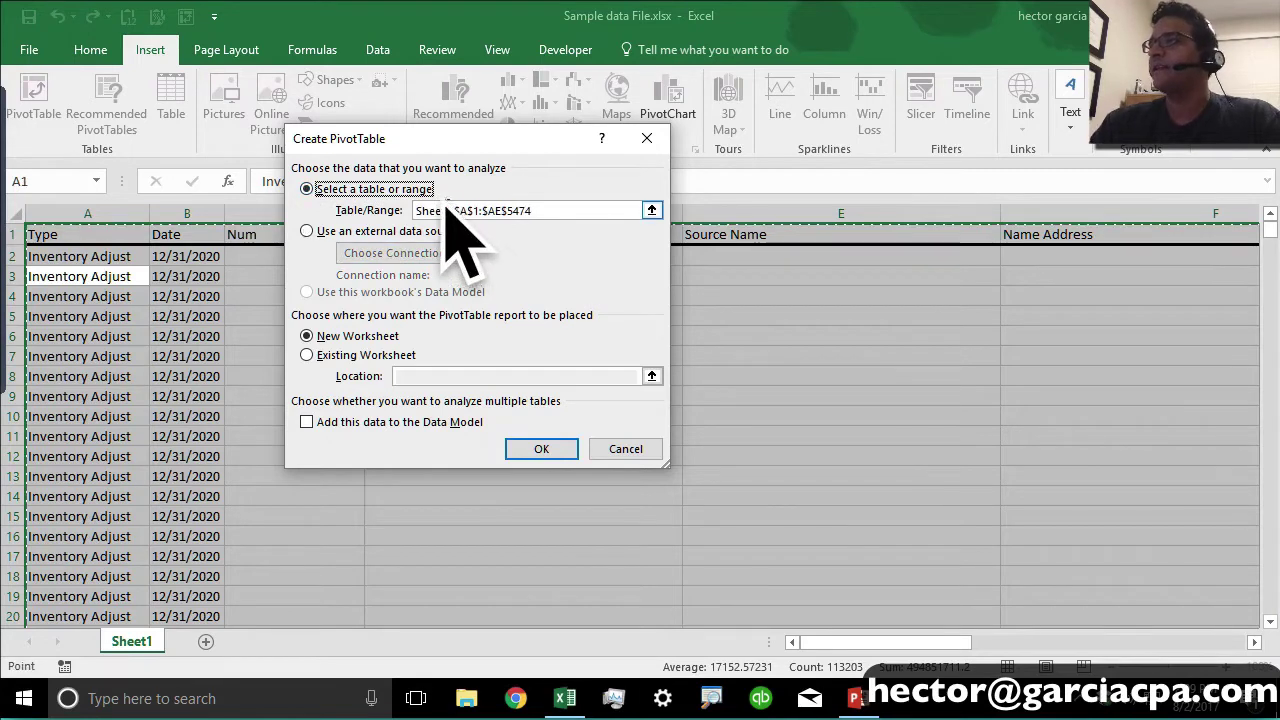
Step: Place the PivotTable on a new worksheet and create it
left_click(321, 338)
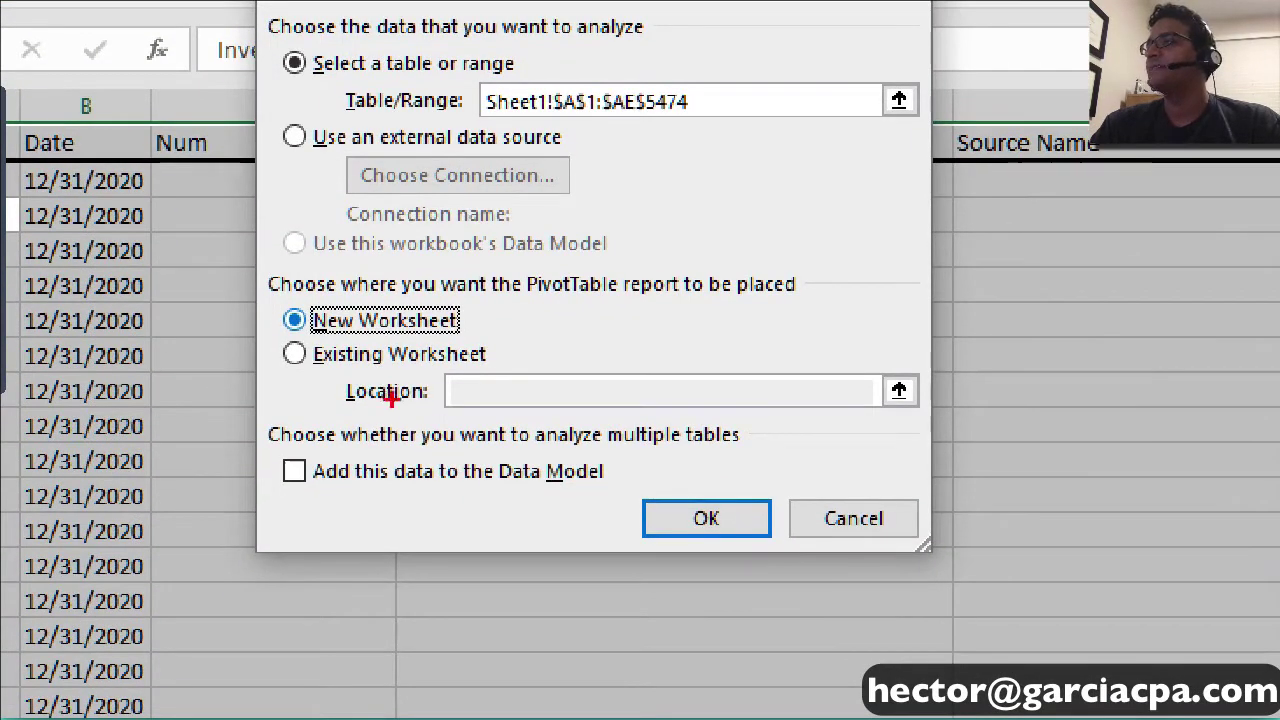
mouse_move(300, 342)
left_mouse_down()
mouse_move(282, 352)
mouse_move(290, 383)
left_mouse_up()
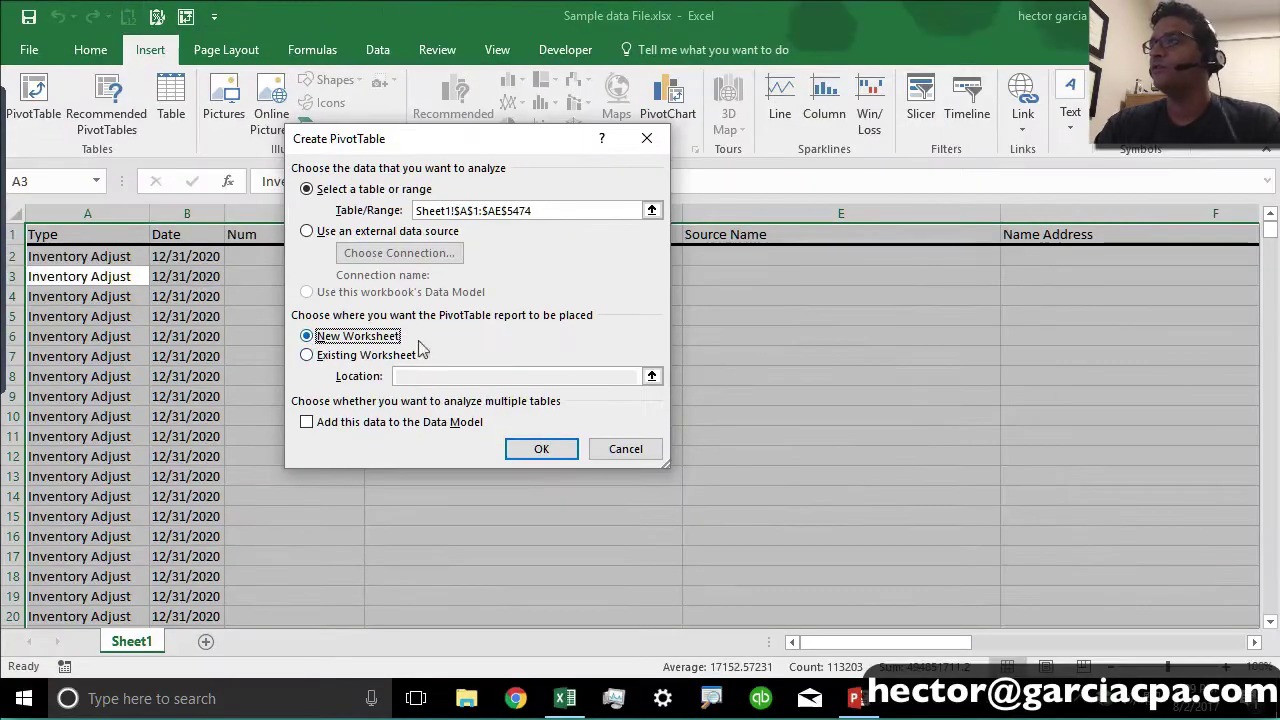
left_click(536, 448)
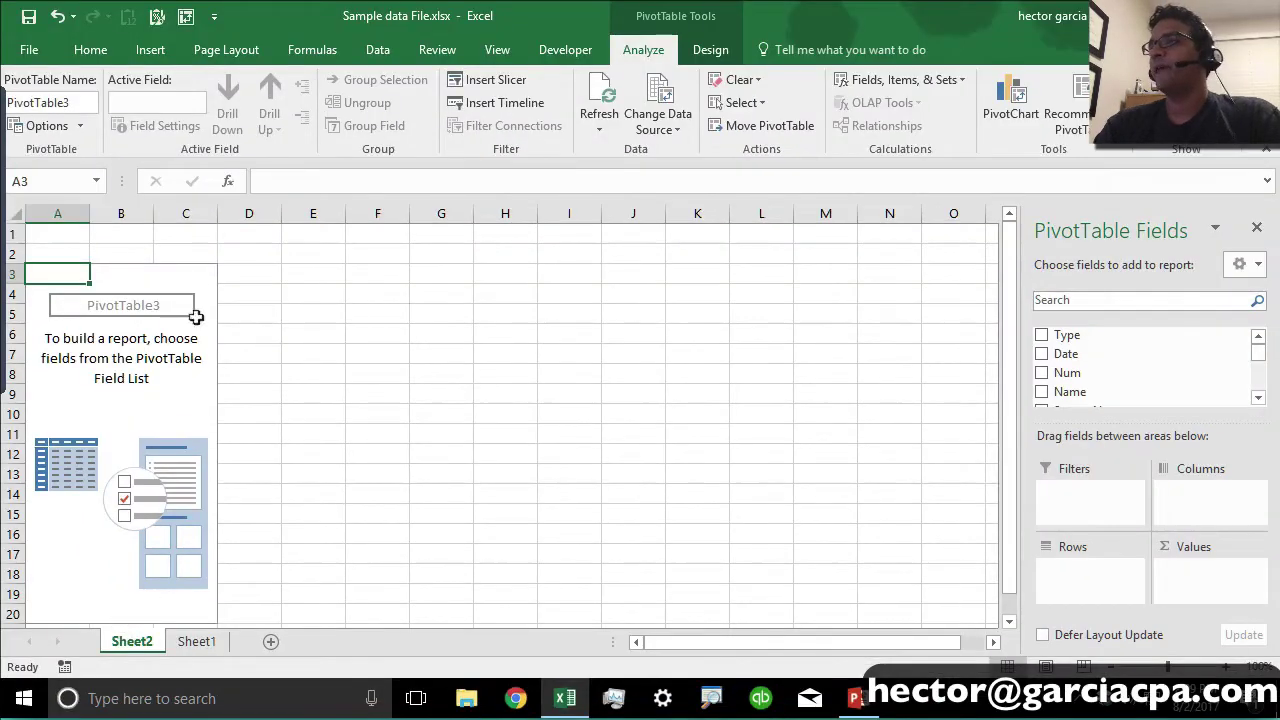
Step: Rename the PivotTable as SalesPivot
left_click(134, 274)
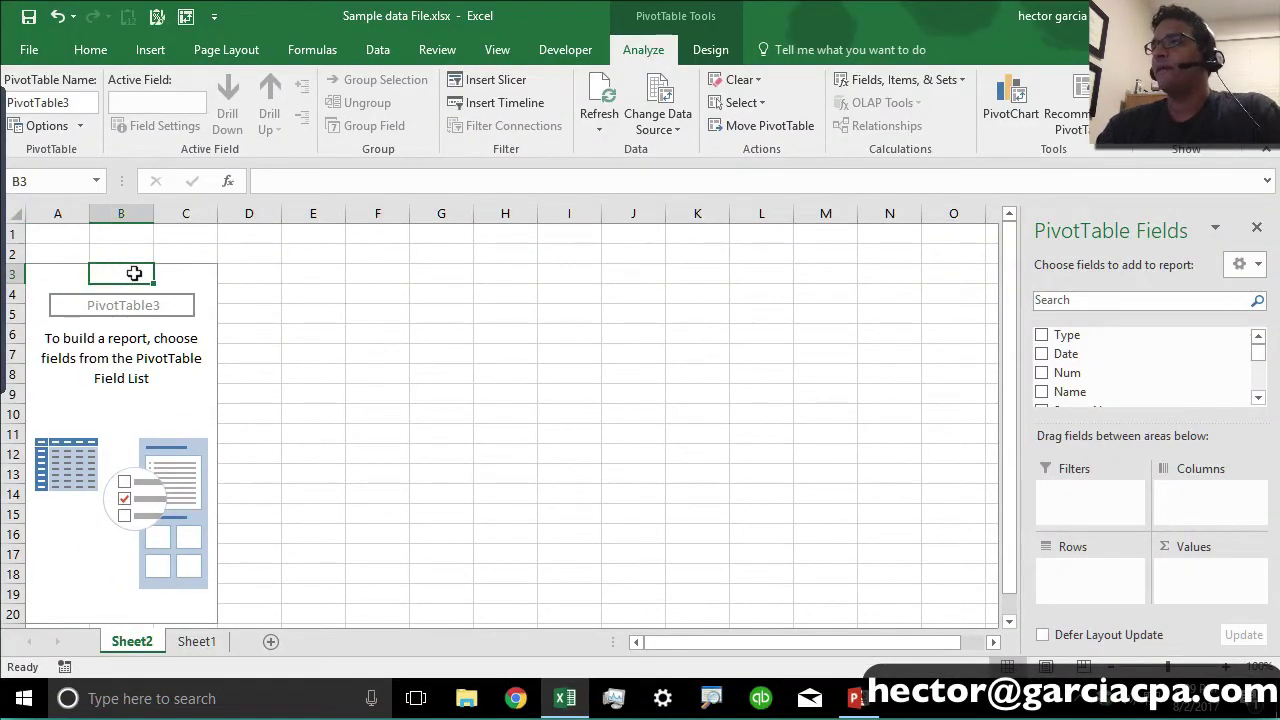
left_click(38, 273)
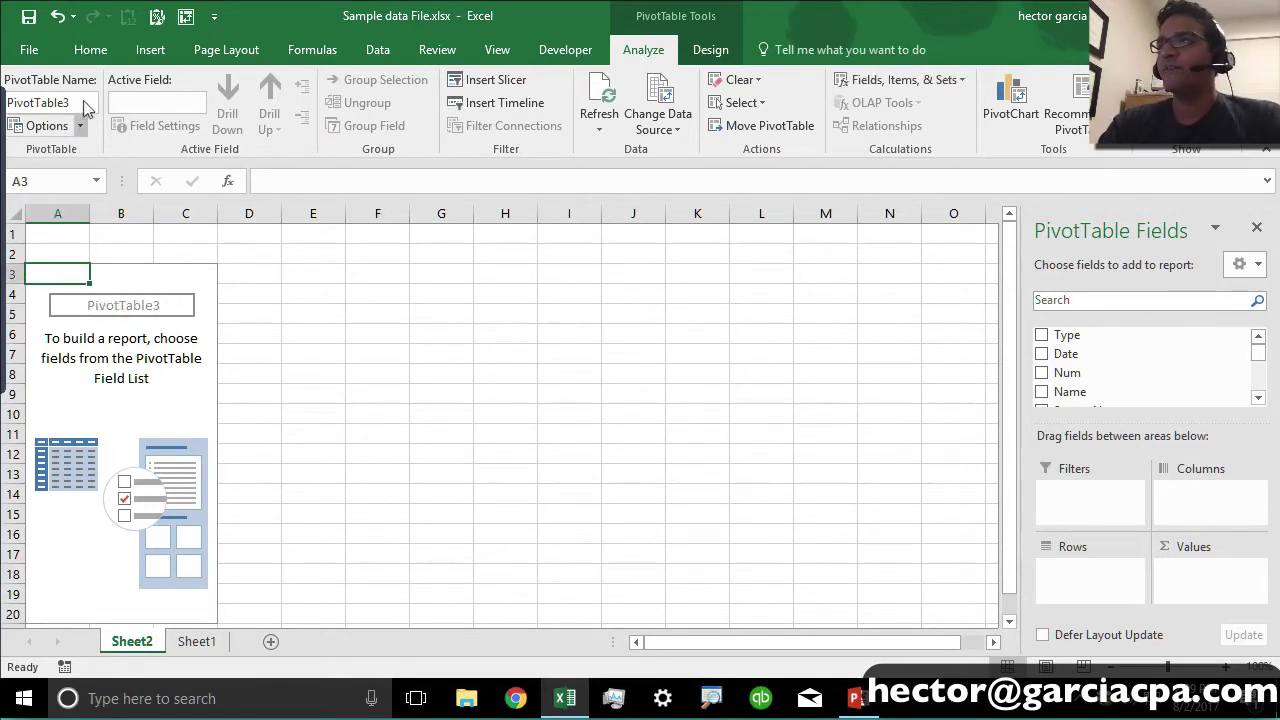
left_click(8, 102)
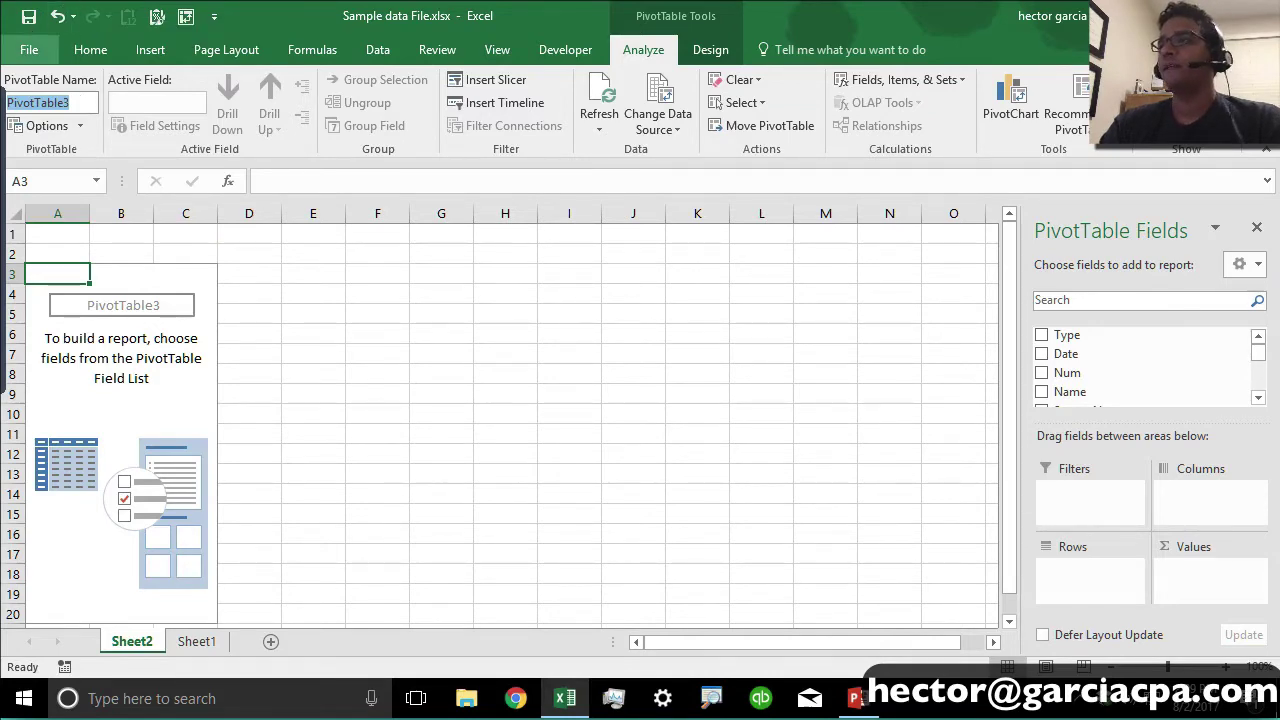
left_click_drag(2, 91, 1279, 91)
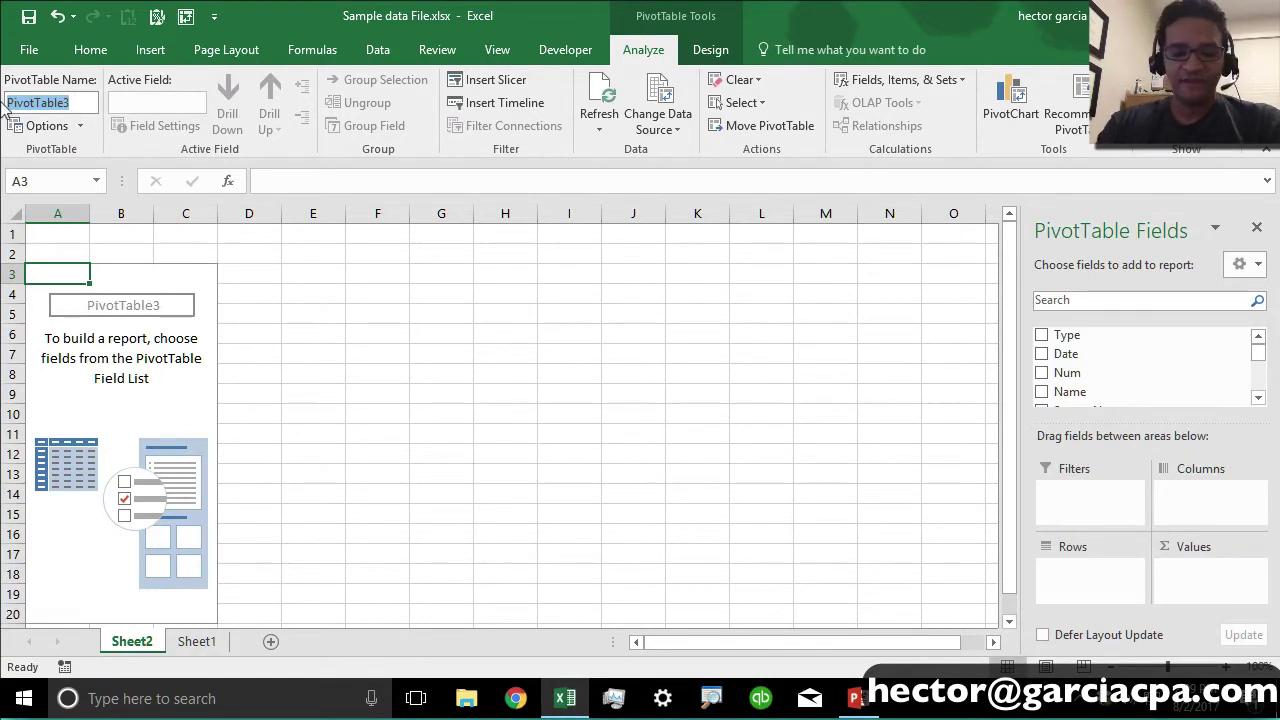
type("SalesPivot")
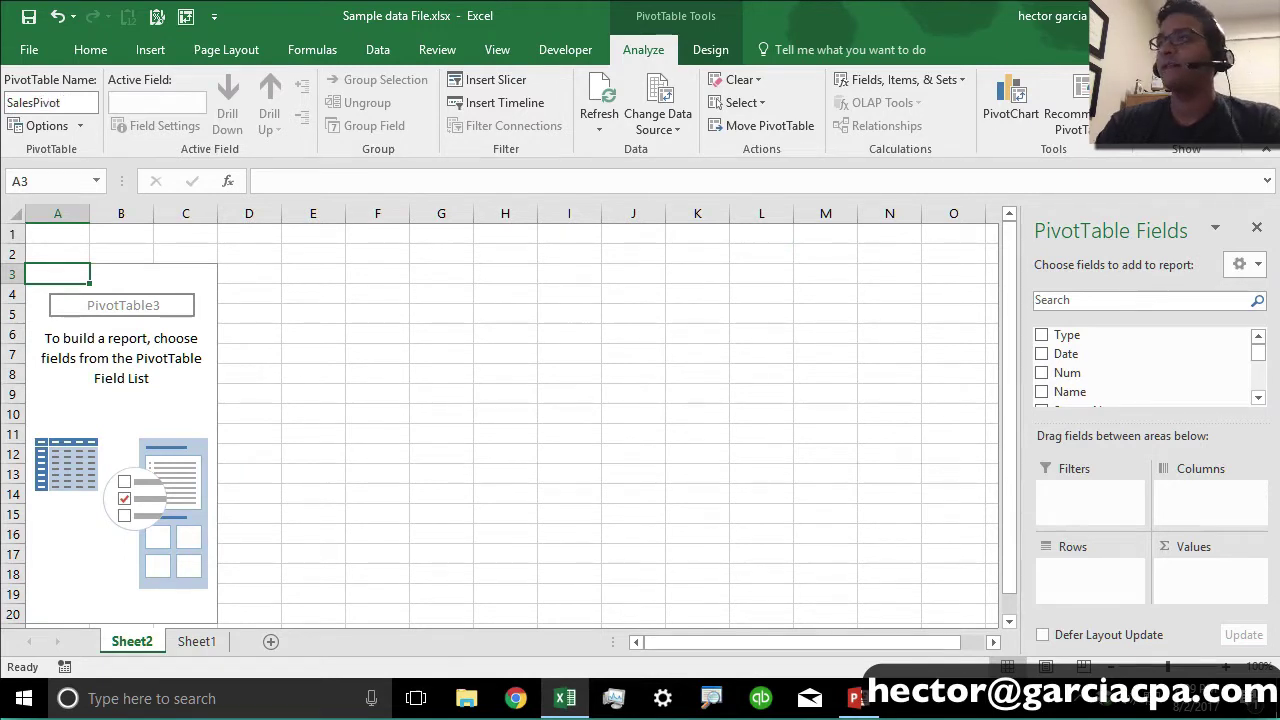
key("Return")
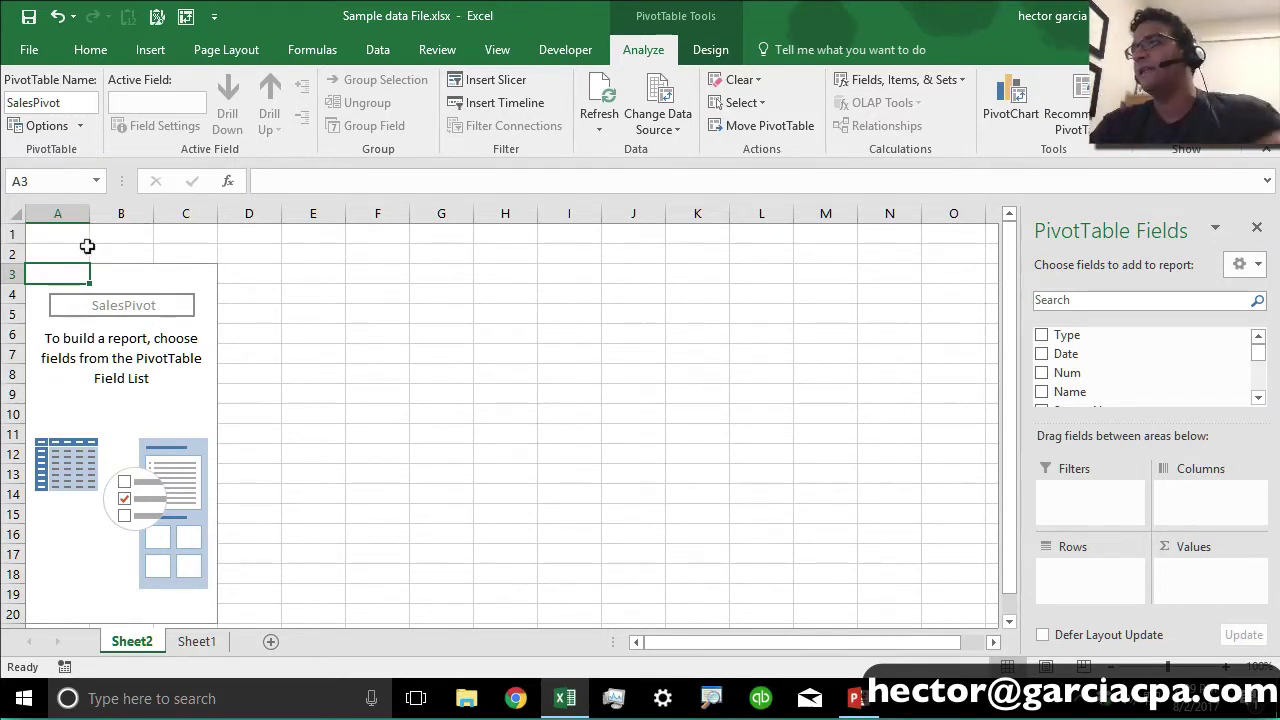
Step: Enable the classic PivotTable layout in the display options of SalesPivot
left_click(47, 125)
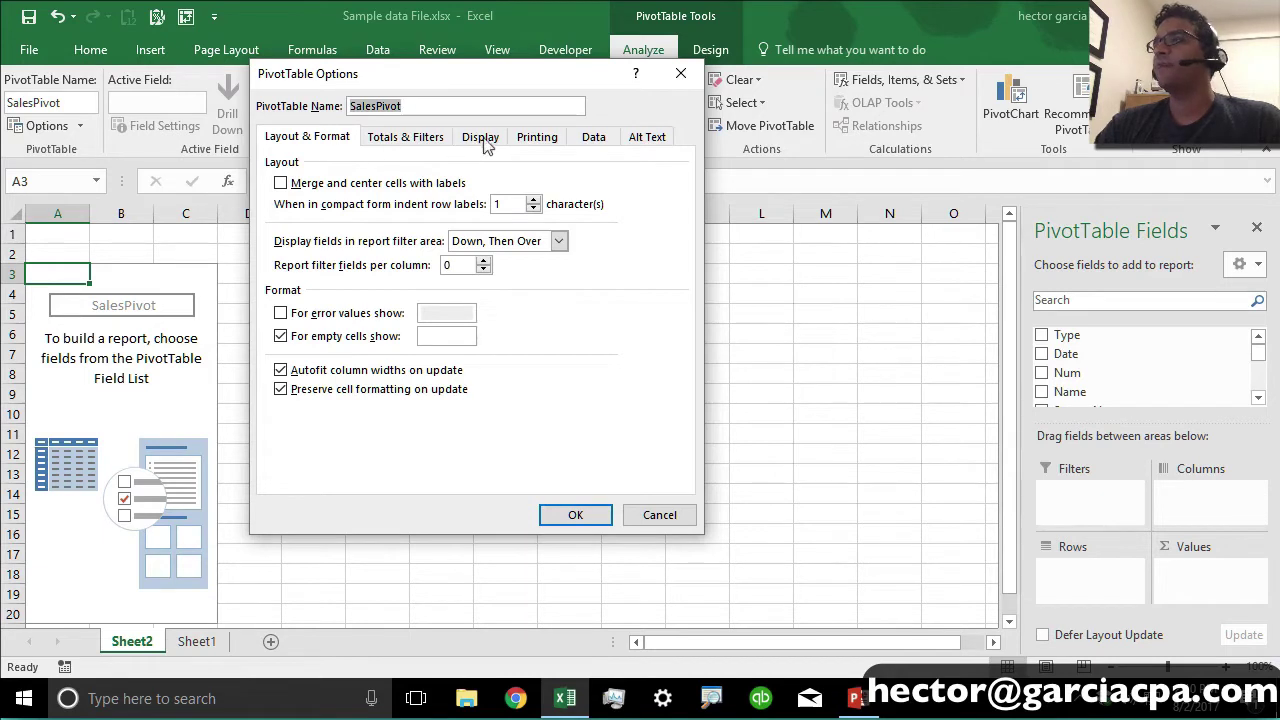
left_click(480, 137)
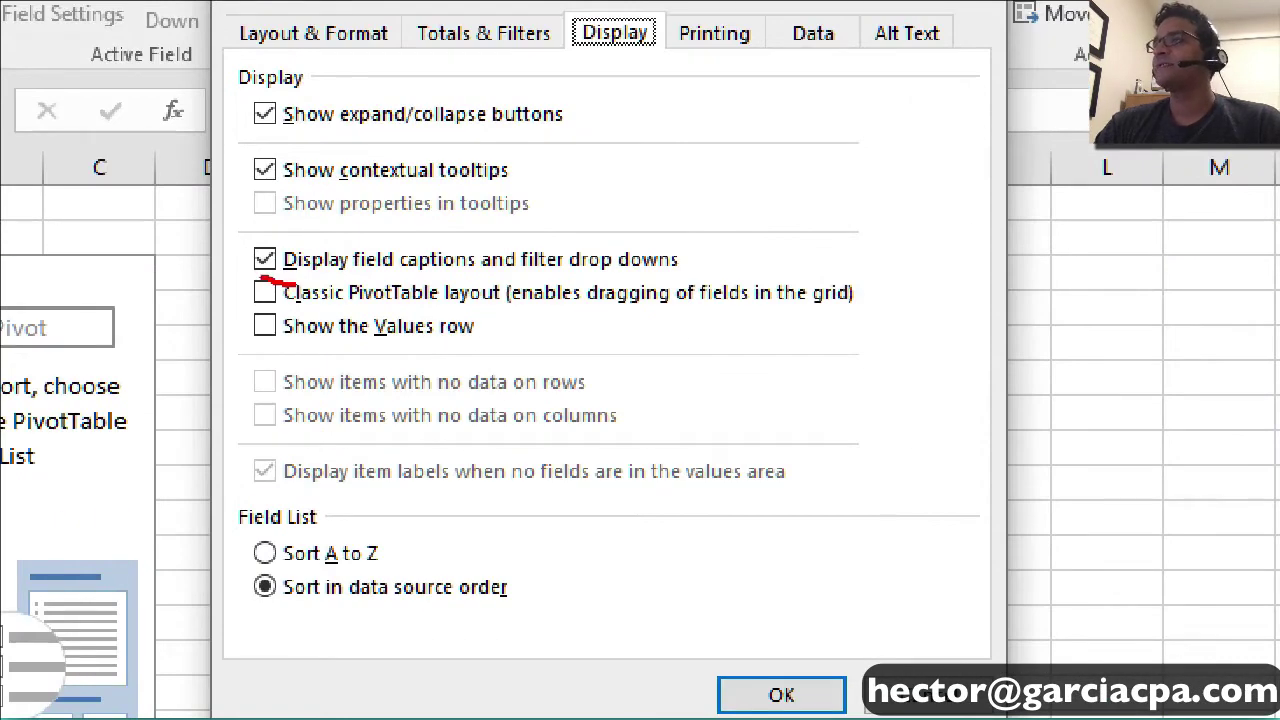
mouse_move(263, 278)
left_mouse_down()
mouse_move(274, 317)
mouse_move(520, 309)
mouse_move(165, 261)
left_mouse_up()
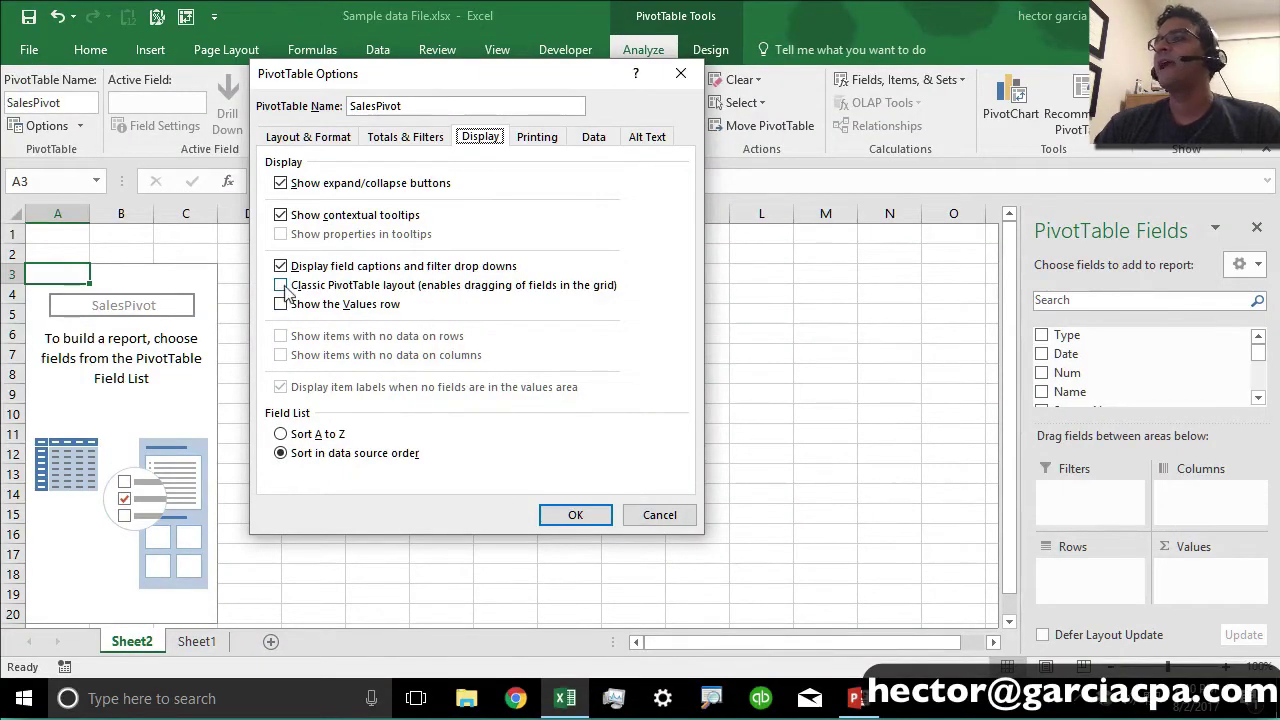
left_click(281, 286)
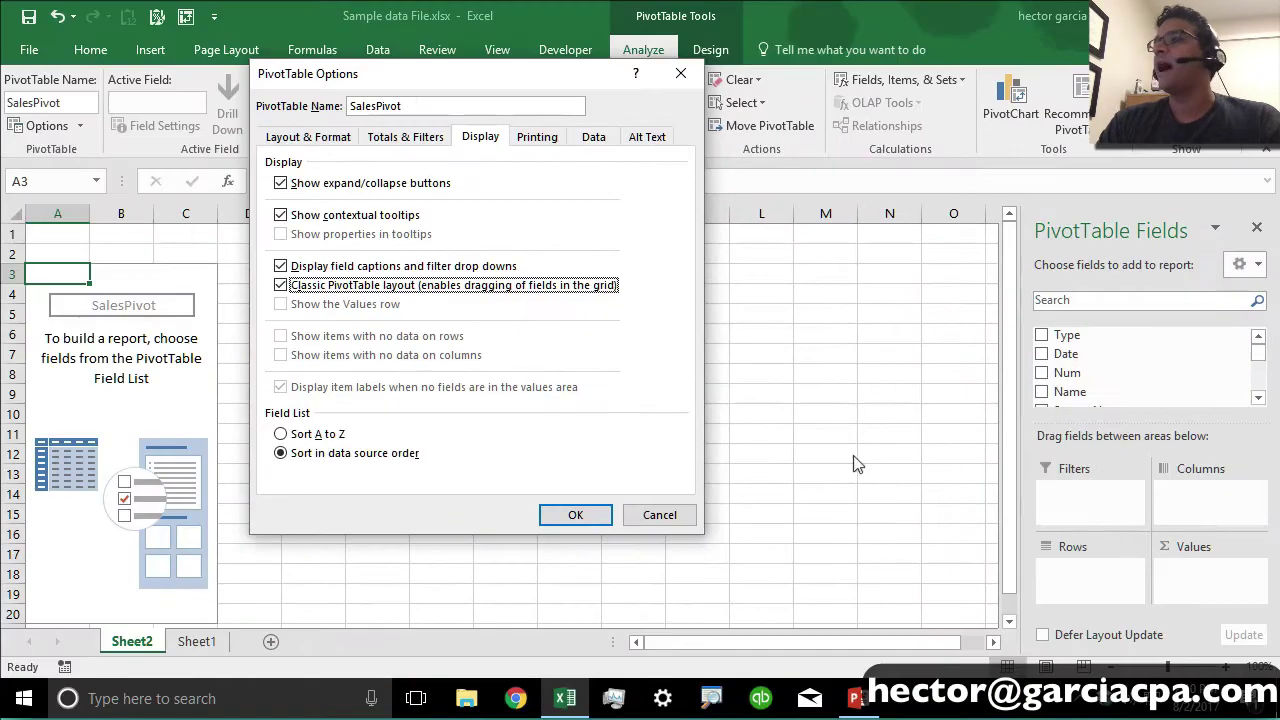
left_click(575, 516)
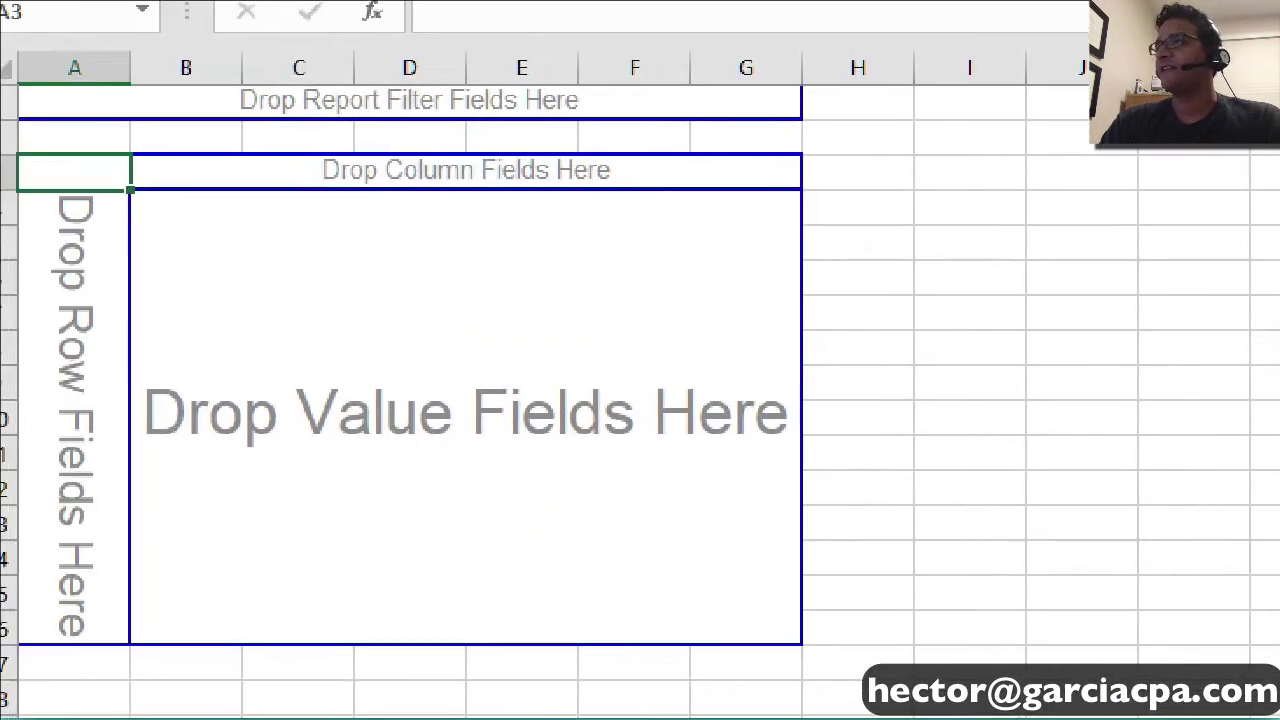
left_click_drag(46, 226, 56, 492)
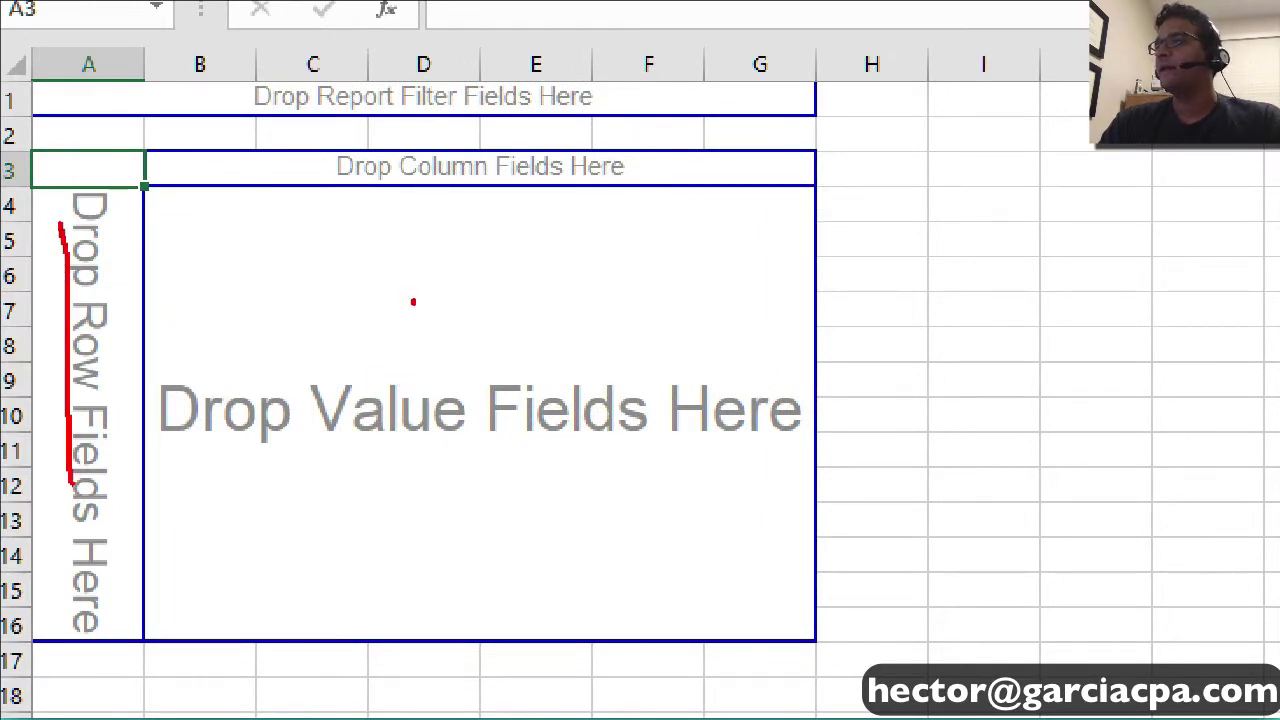
left_click_drag(413, 302, 431, 536)
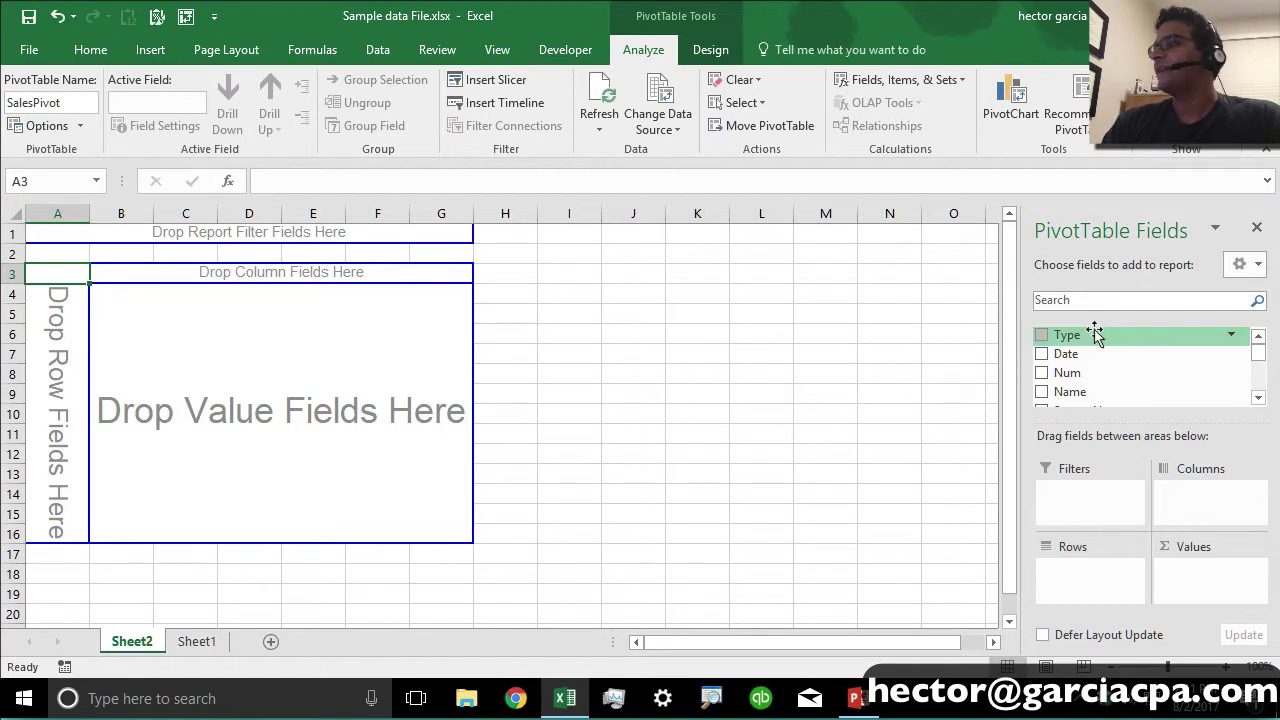
Step: Add the Type field as a report filter of SalesPivot and check the transaction types in Sheet1's Type column
left_click_drag(1085, 340, 256, 232)
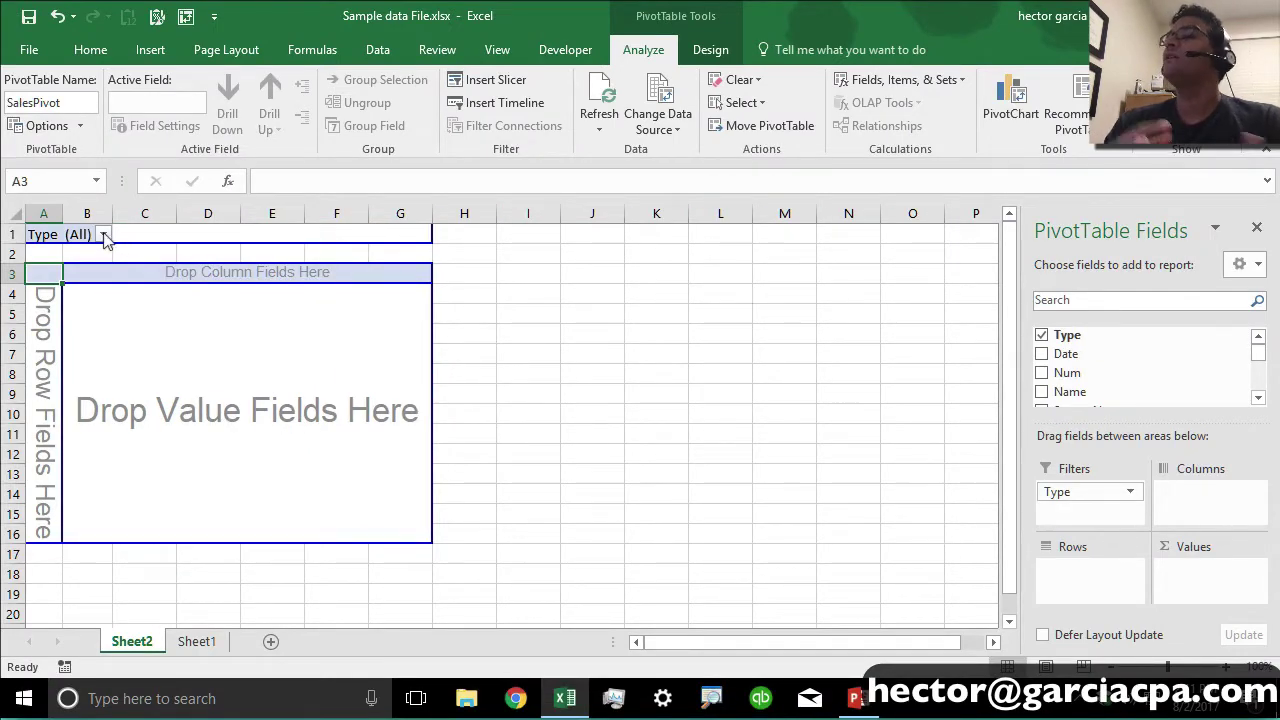
left_click(196, 643)
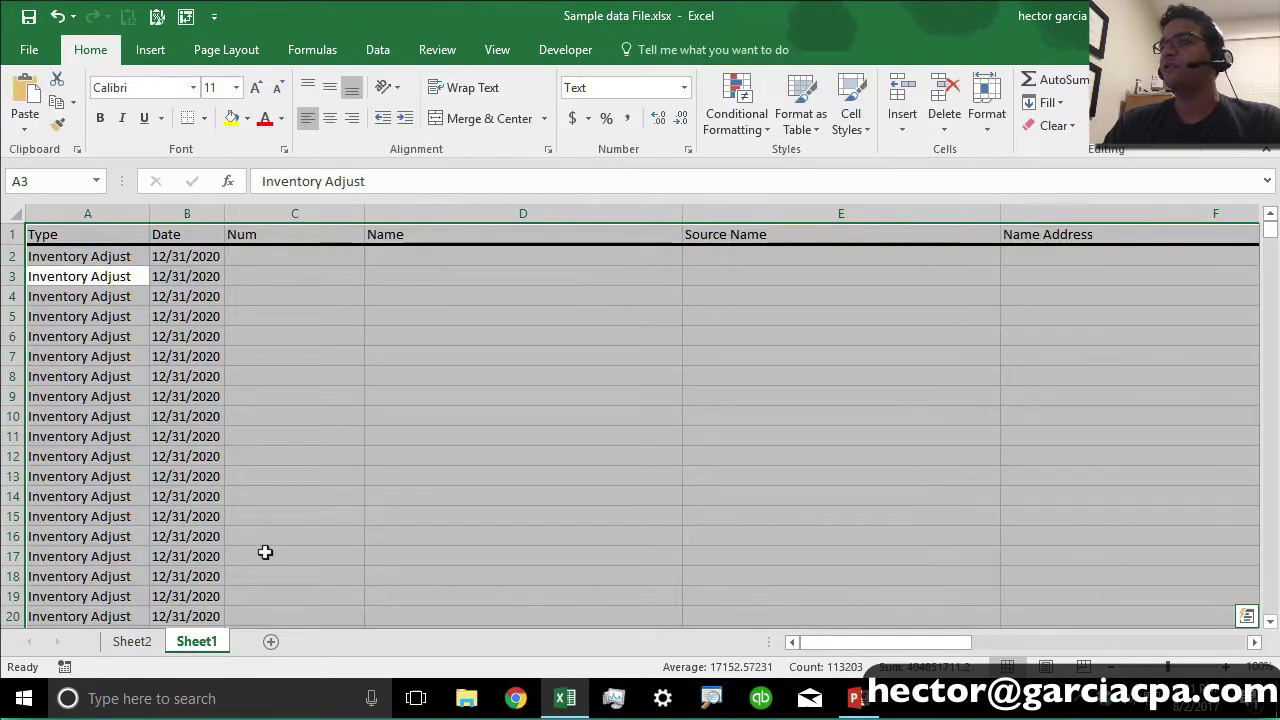
left_click(263, 554)
left_click_drag(1268, 228, 1272, 290)
left_click_drag(75, 332, 106, 524)
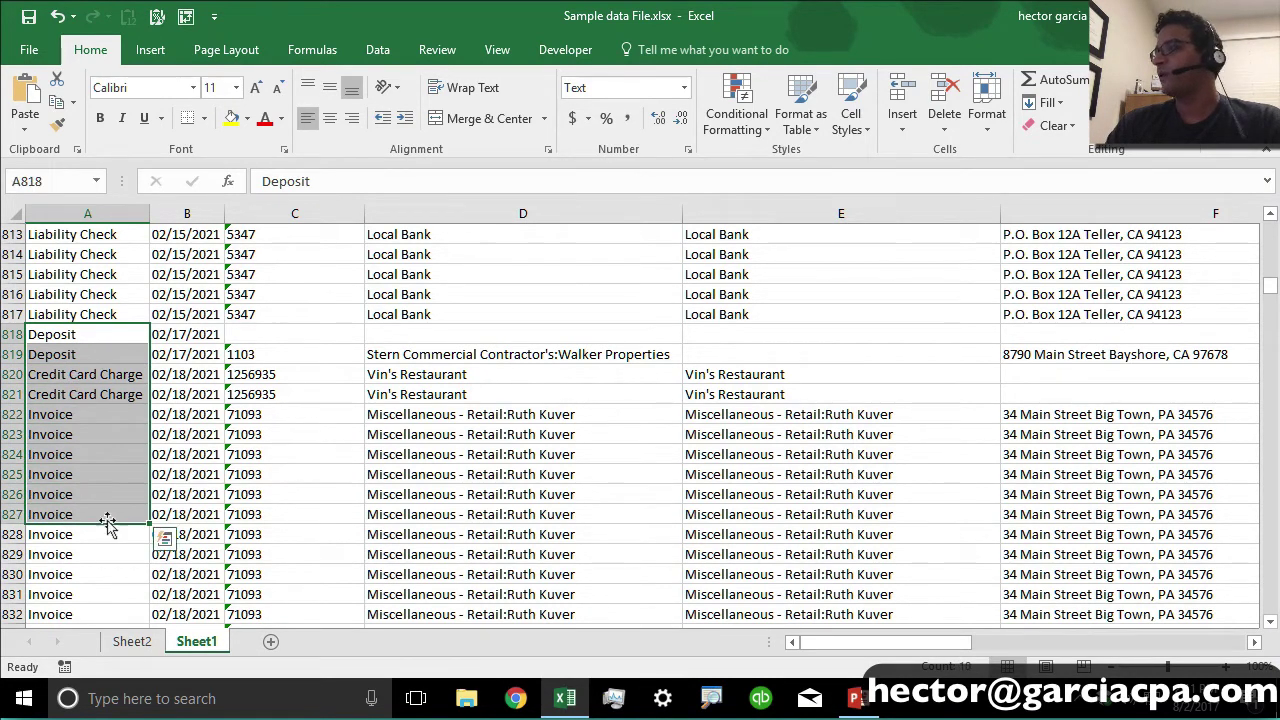
left_click(128, 642)
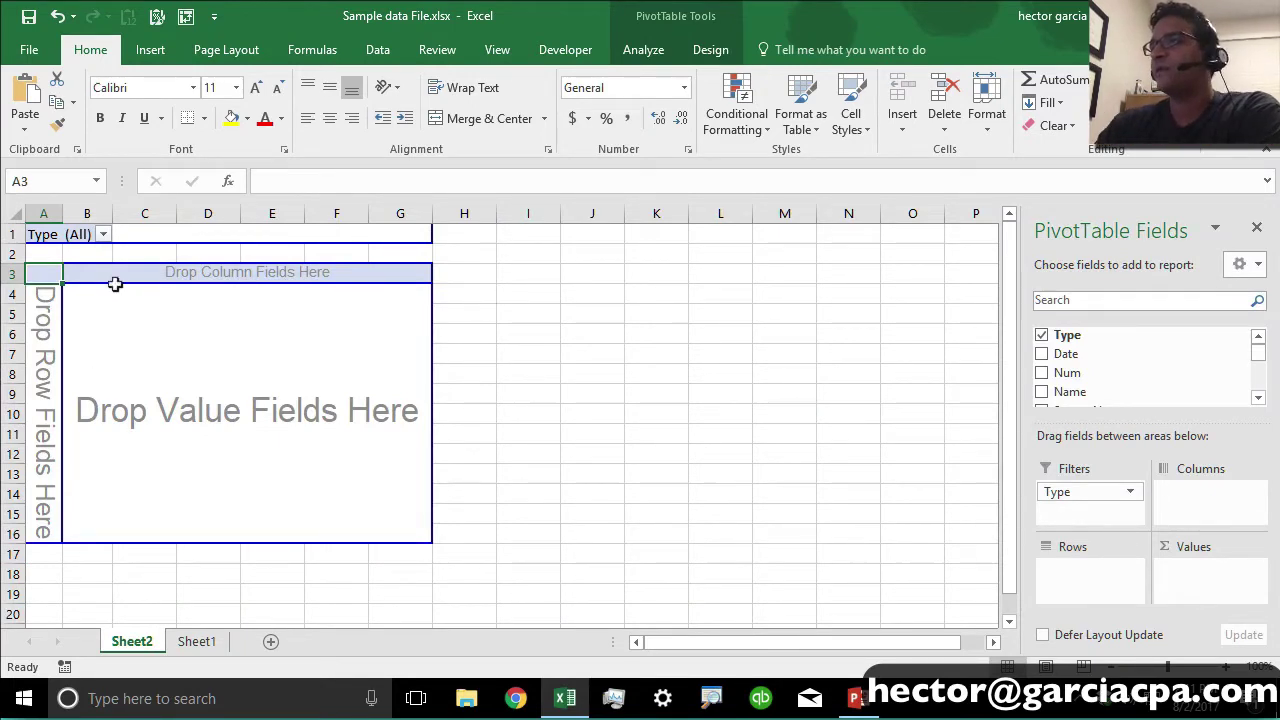
Step: Review the transaction types listed in the Type report filter, and close the list without choosing any
left_click(104, 235)
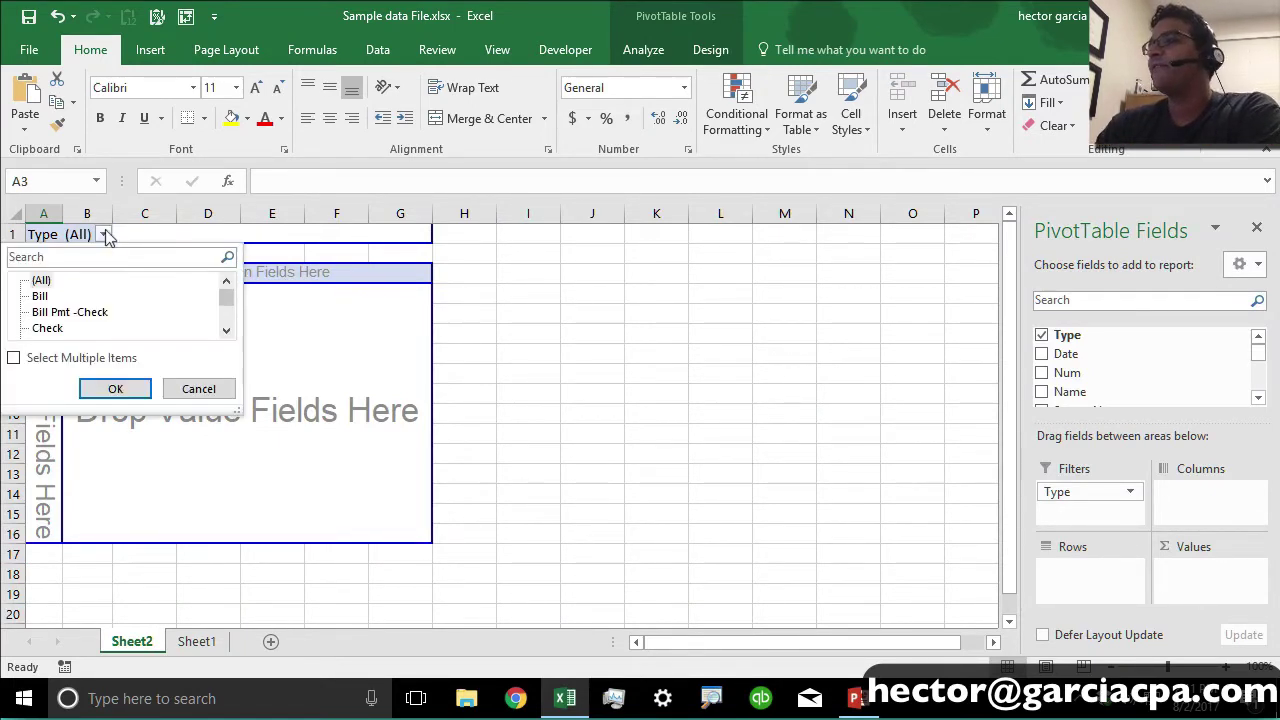
left_click(226, 331)
left_click(226, 331)
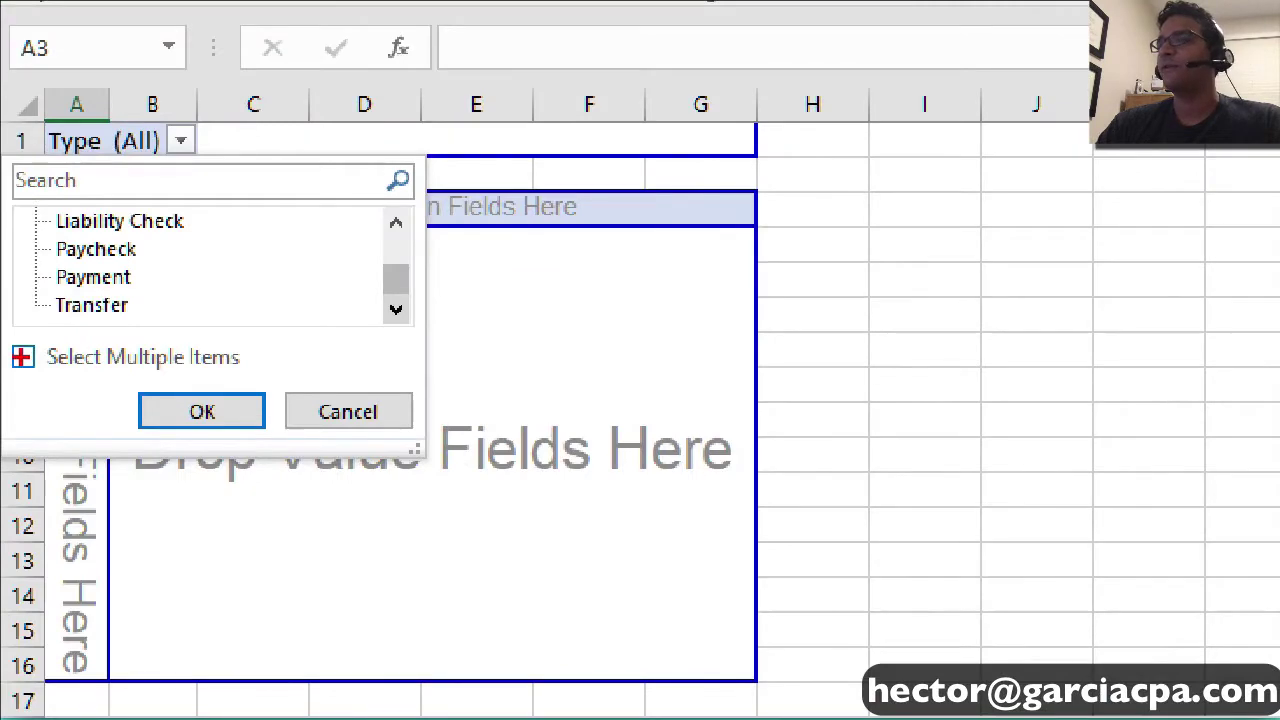
key("Escape")
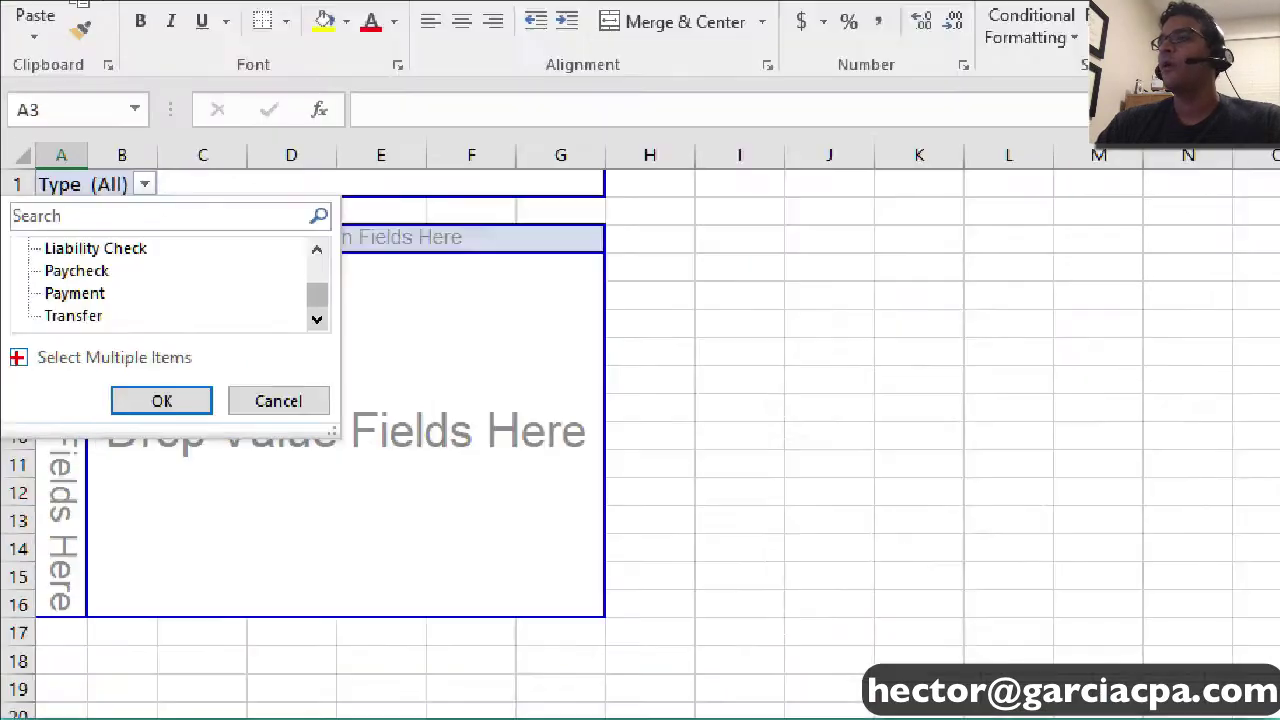
Step: Allow multiple items in the Type filter, deselect all types, search for inv, and keep only Invoice ticked
left_click(103, 234)
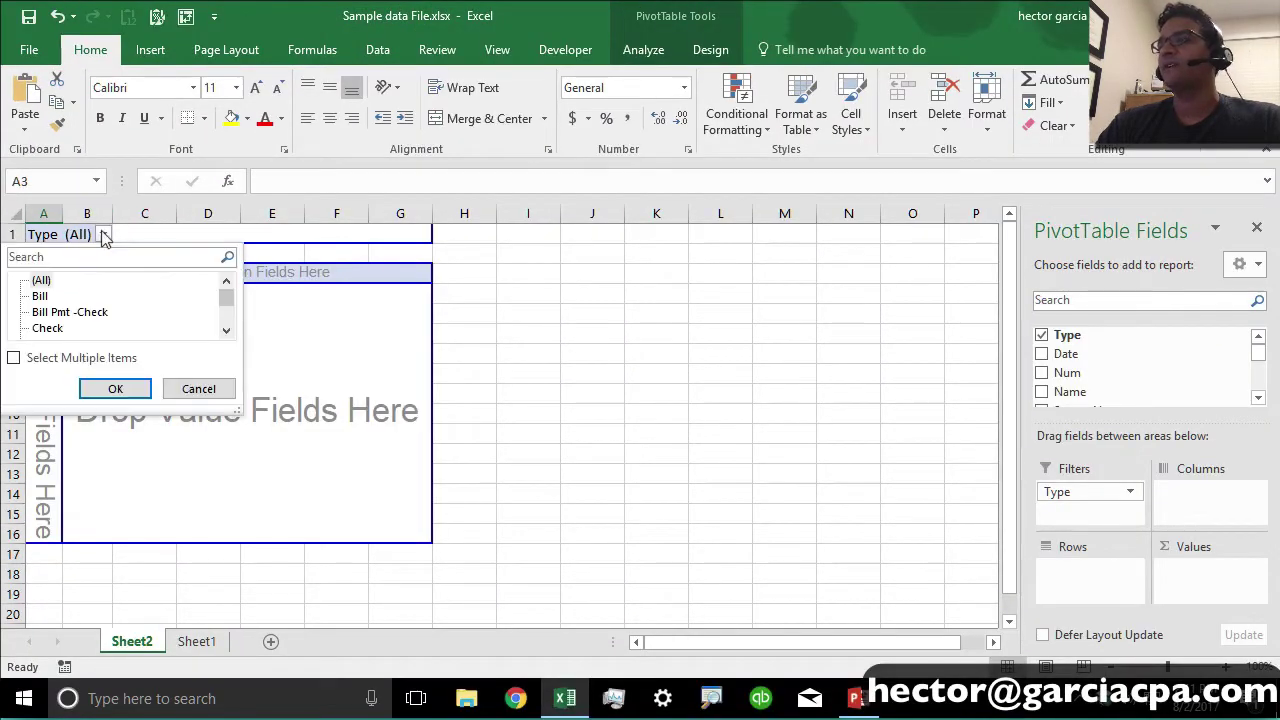
left_click(16, 360)
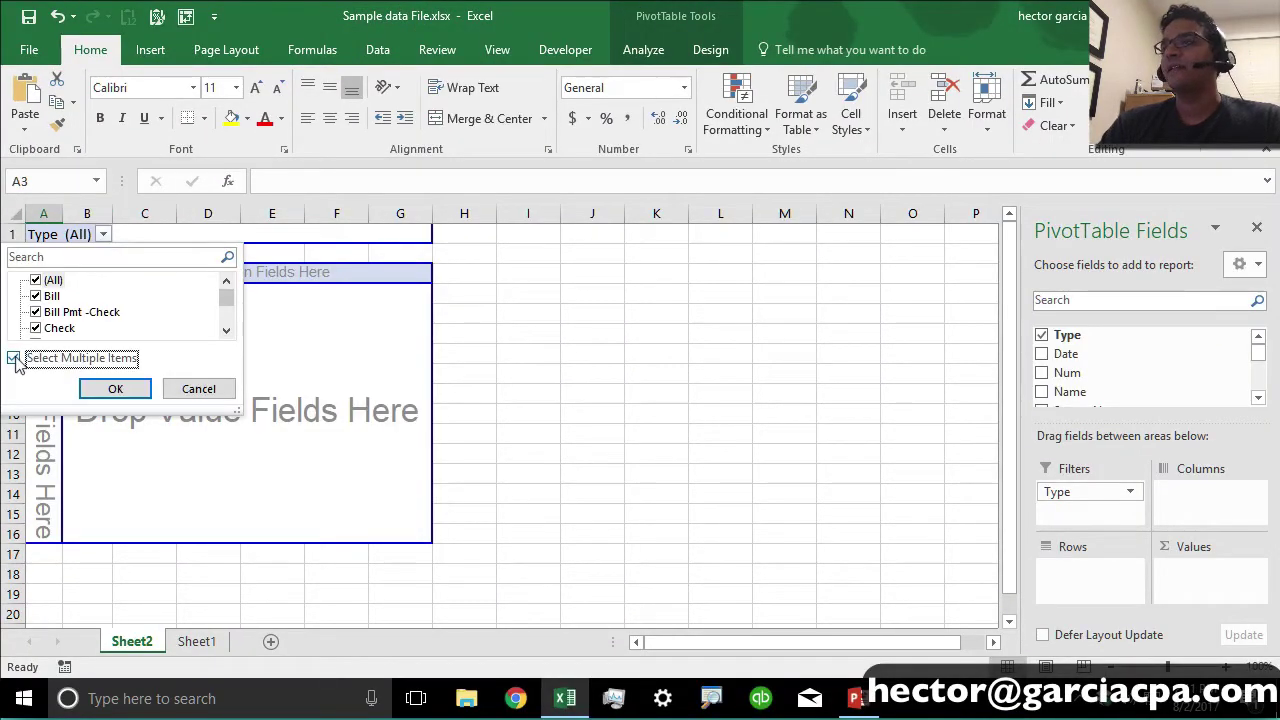
left_click(48, 281)
left_click(40, 257)
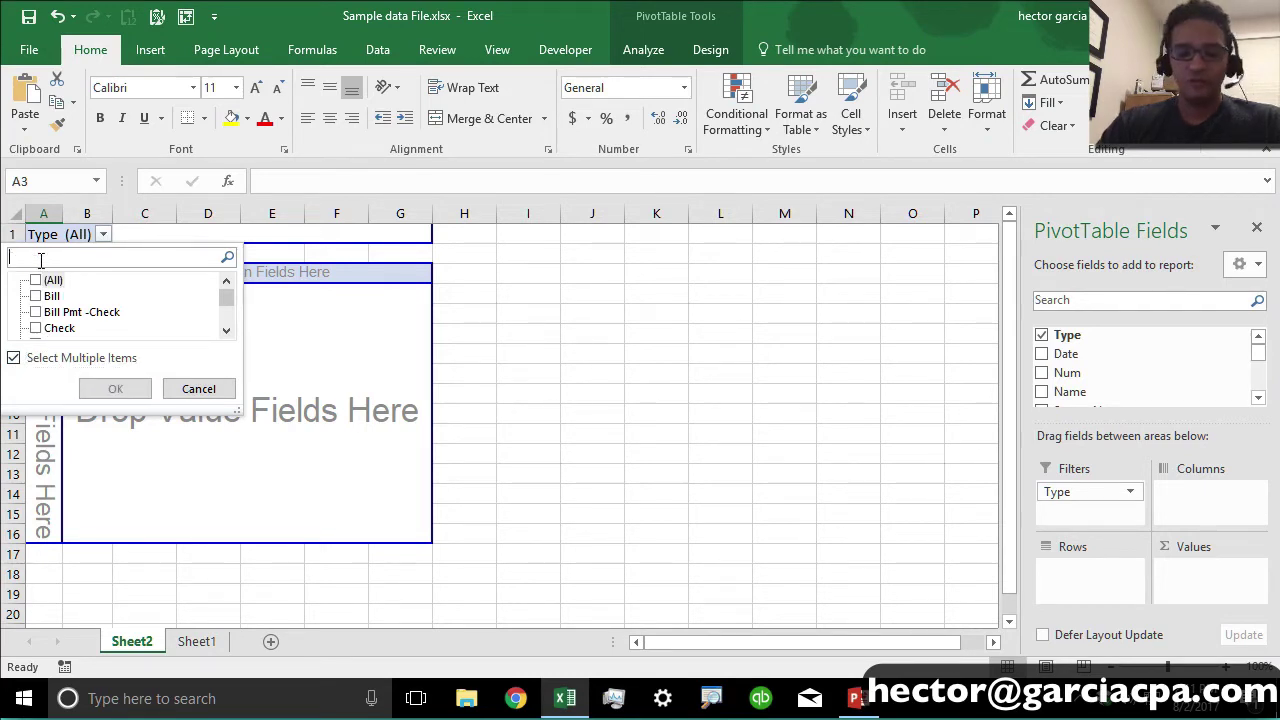
type("inv")
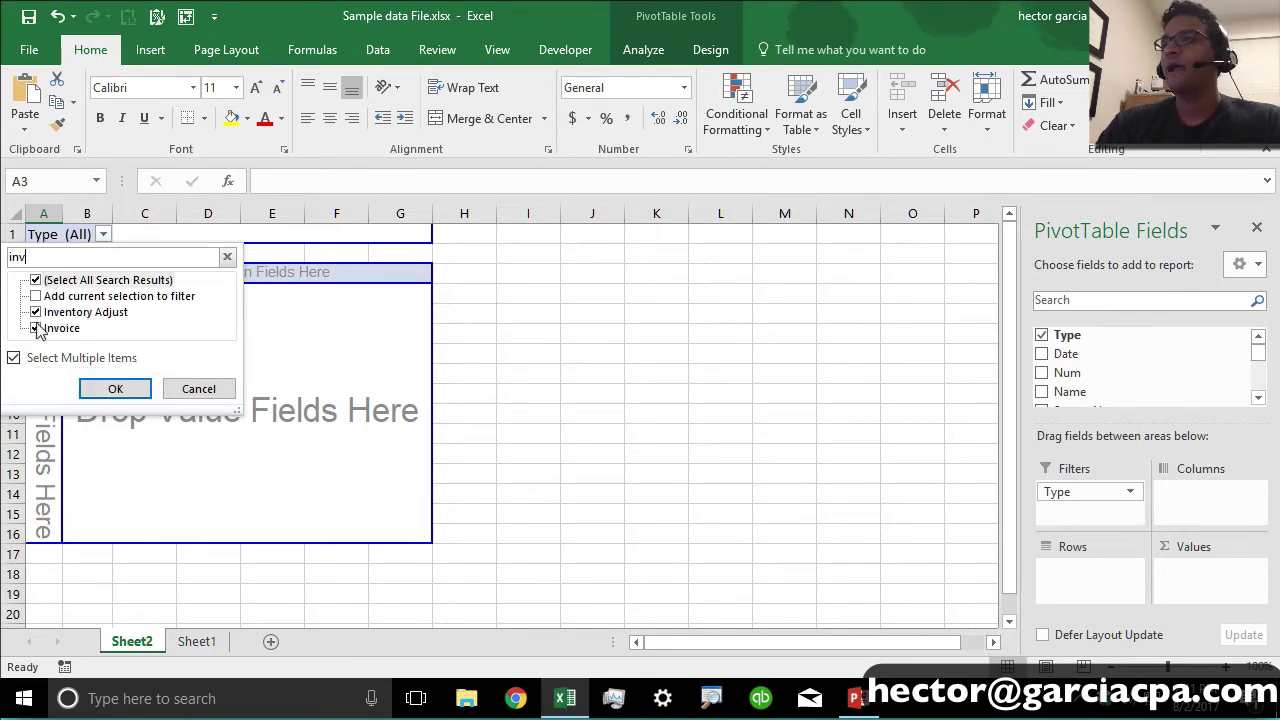
left_click(36, 312)
Step: Search the Type filter's items for sales, and clear the search to list all types again
left_click_drag(74, 260, 4, 260)
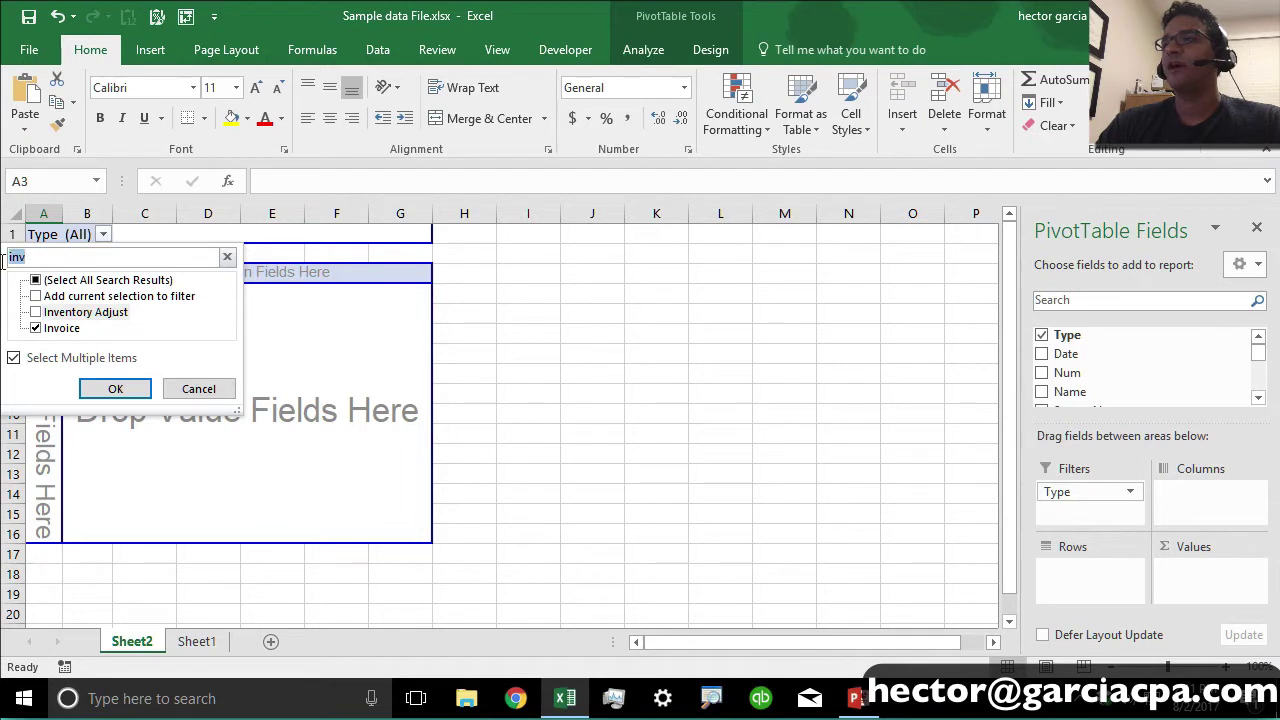
type("sales")
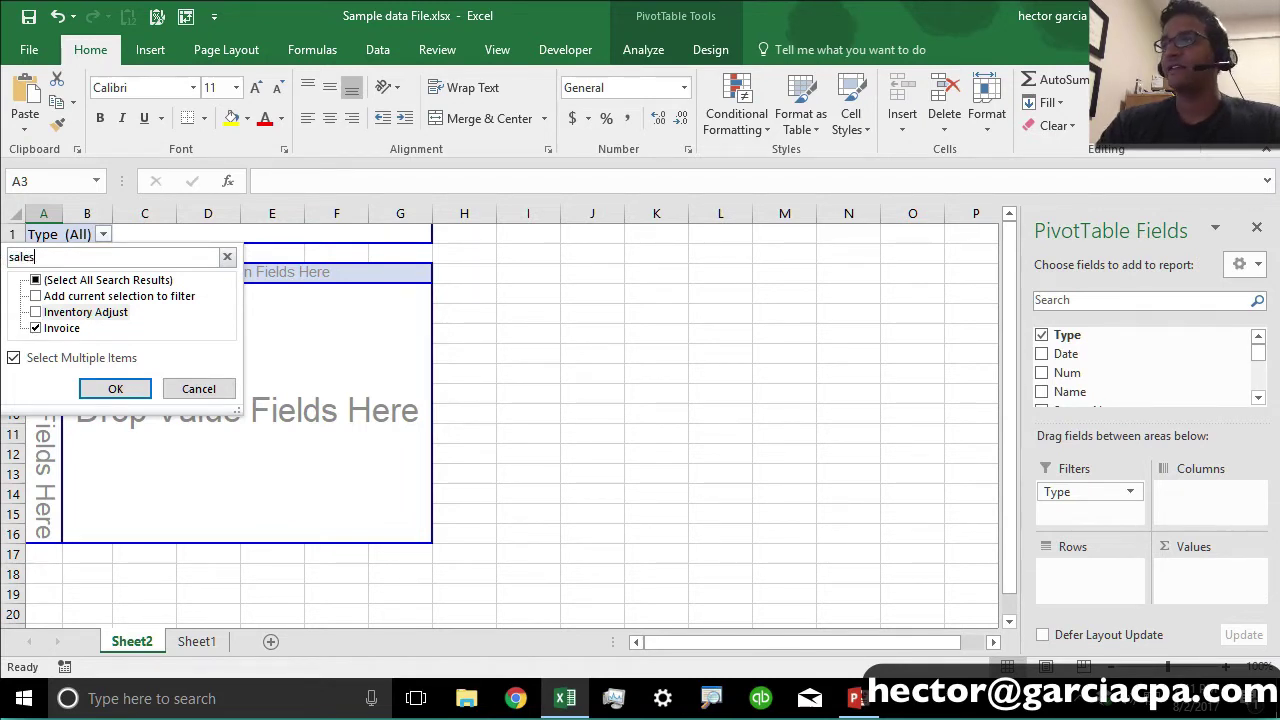
left_click_drag(52, 257, 4, 260)
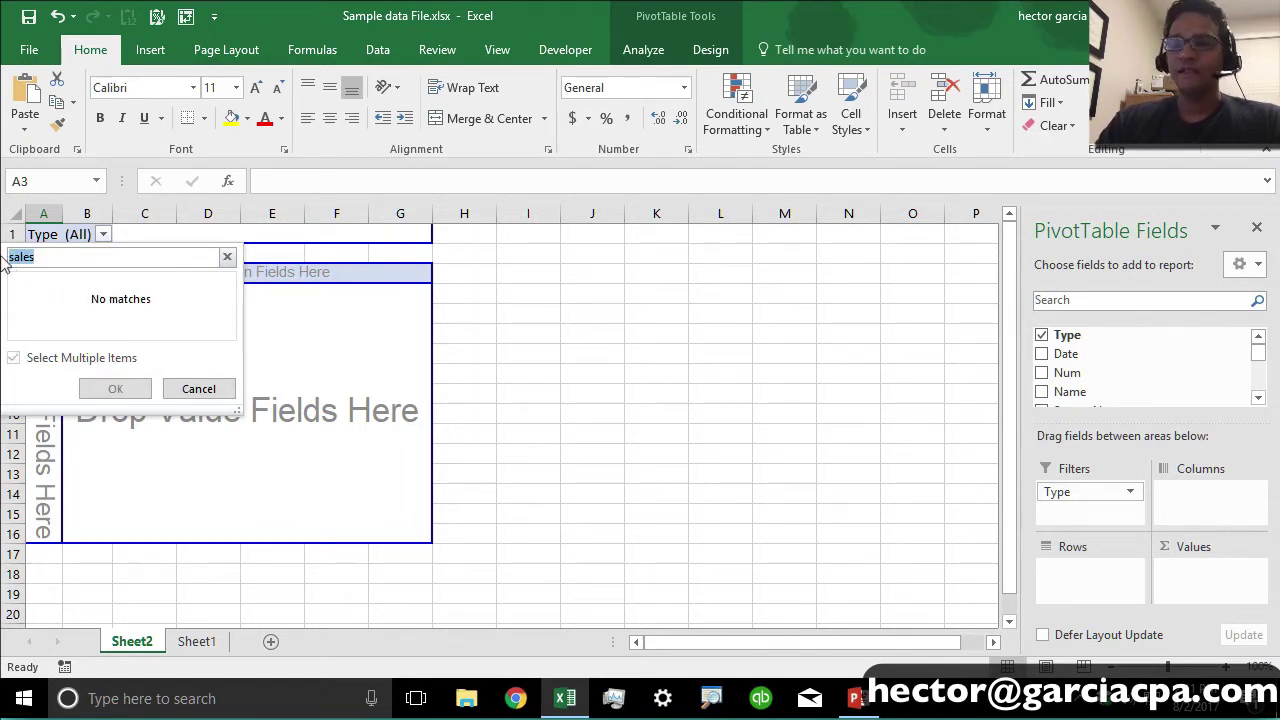
type("es")
key("BackSpace")
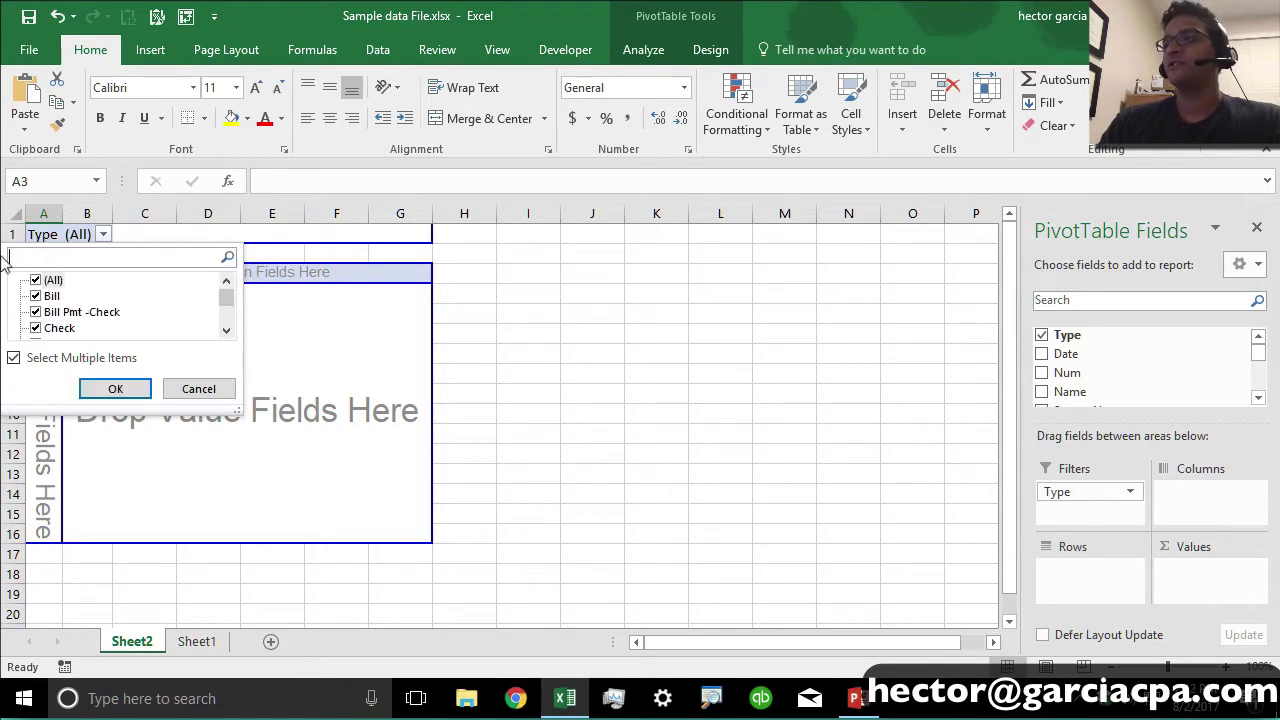
Step: Deselect all types in the Type filter and apply it with only Invoice selected
left_click(35, 280)
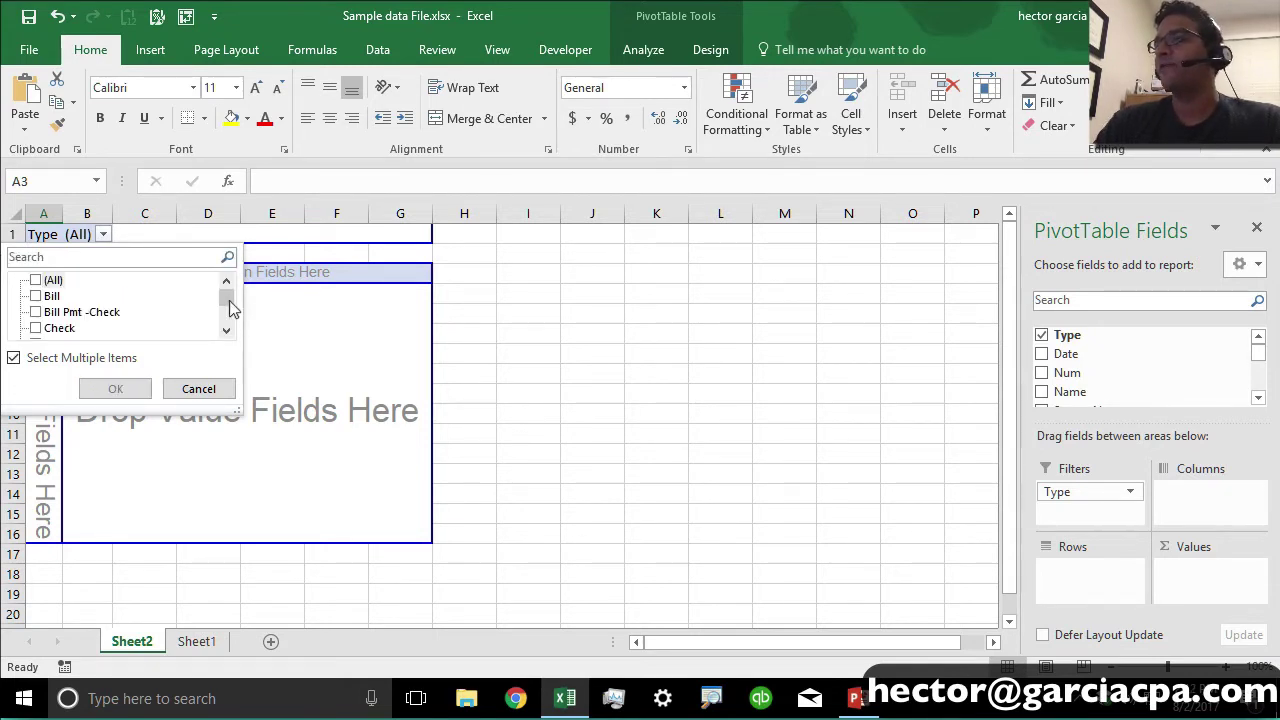
left_click_drag(229, 300, 230, 319)
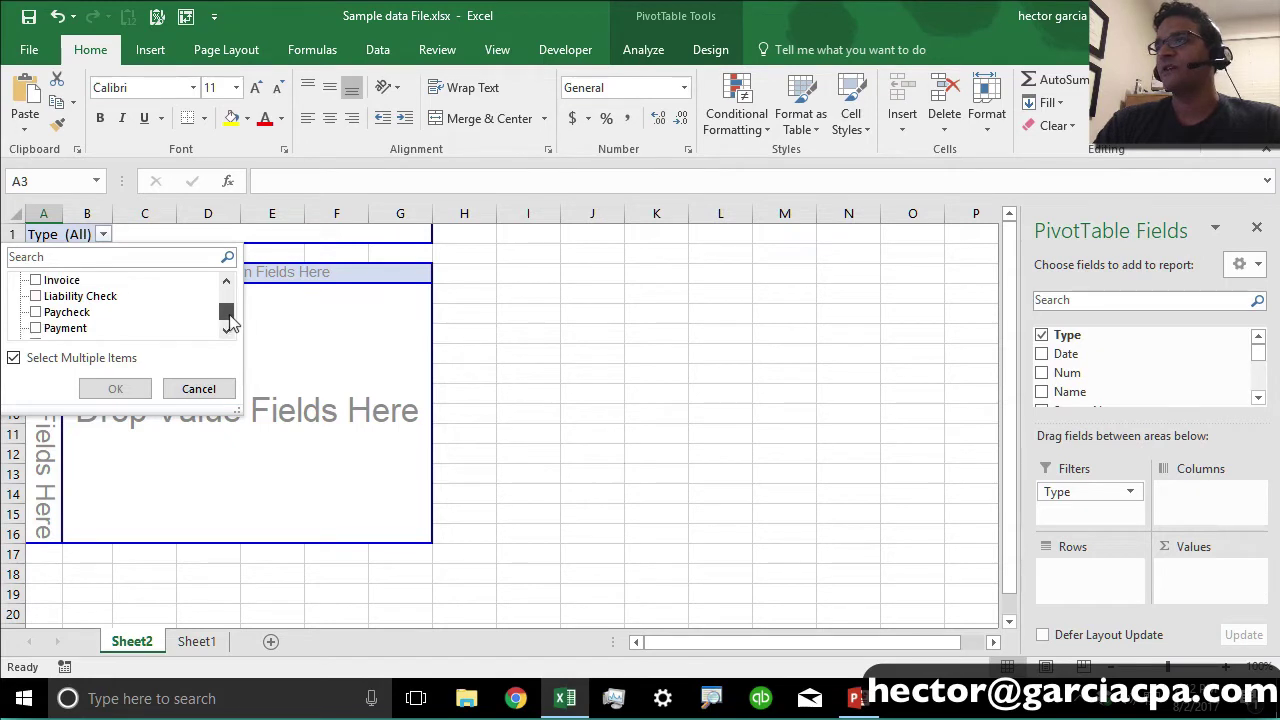
left_click(38, 280)
left_click(115, 388)
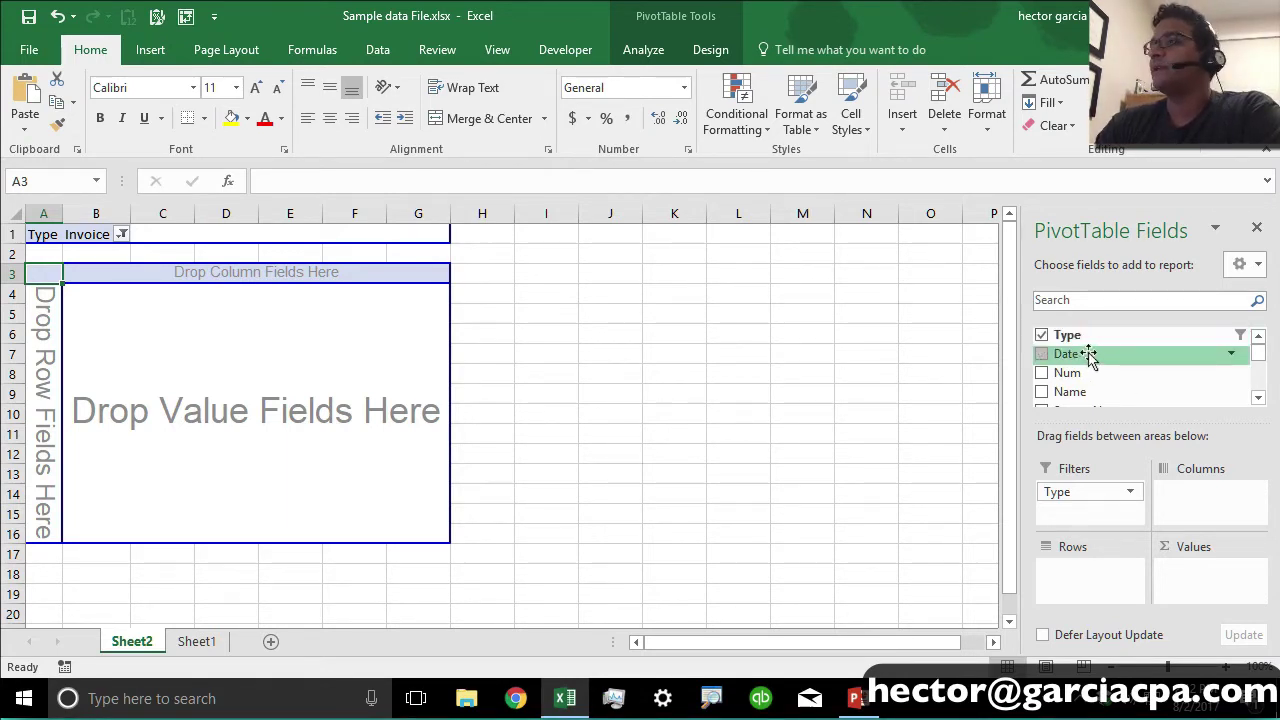
Step: Add the Date field to the PivotTable's row area and look through the listed dates
left_click_drag(1077, 357, 52, 338)
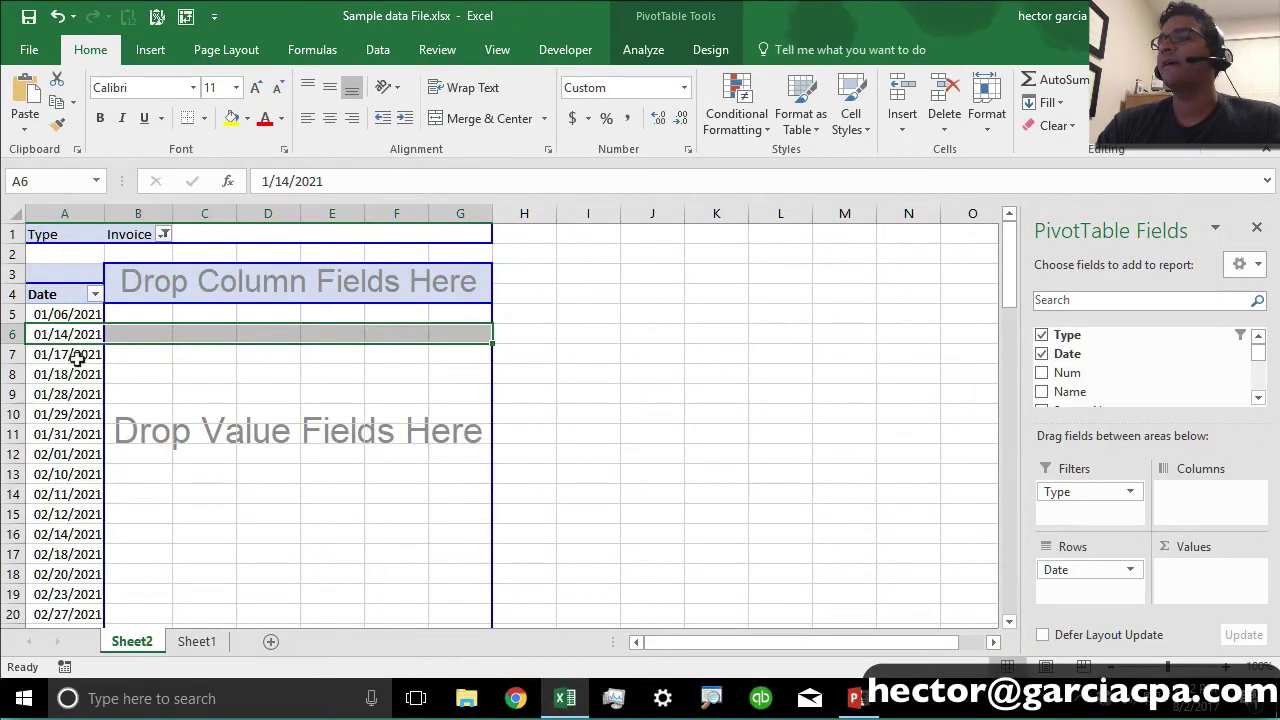
scroll(70, 360, "down", 4)
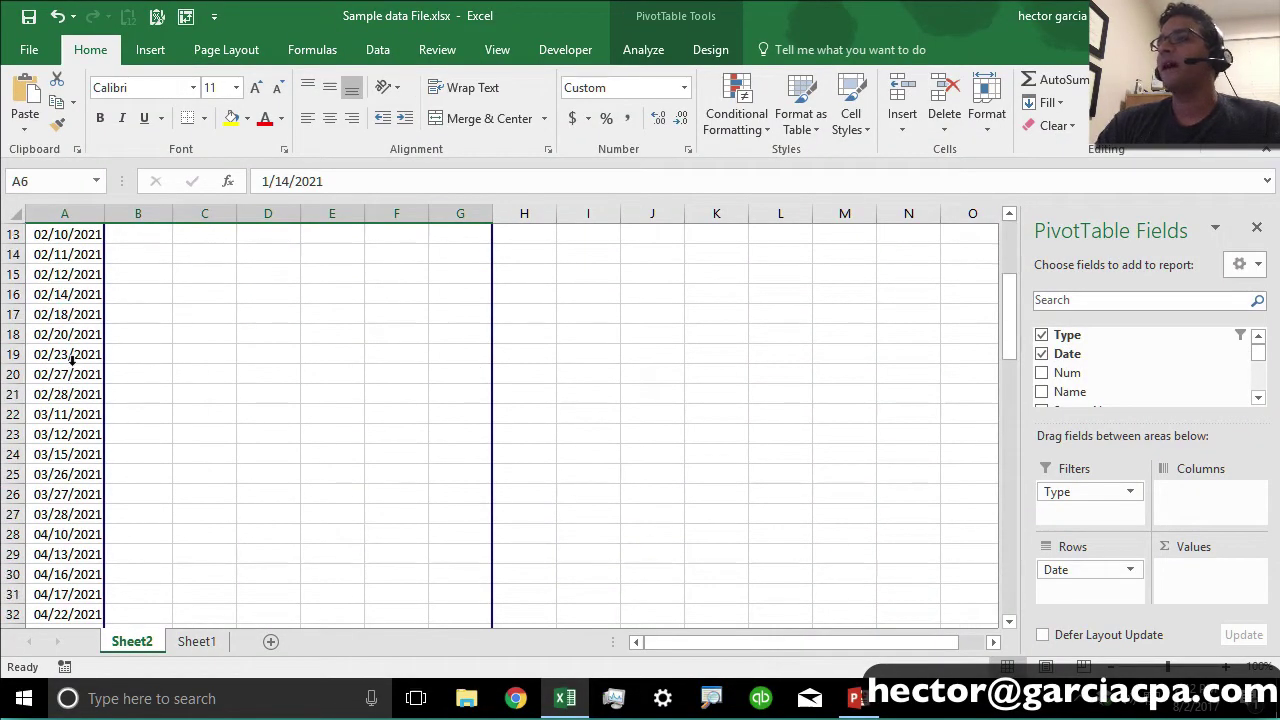
left_click_drag(1008, 295, 1008, 255)
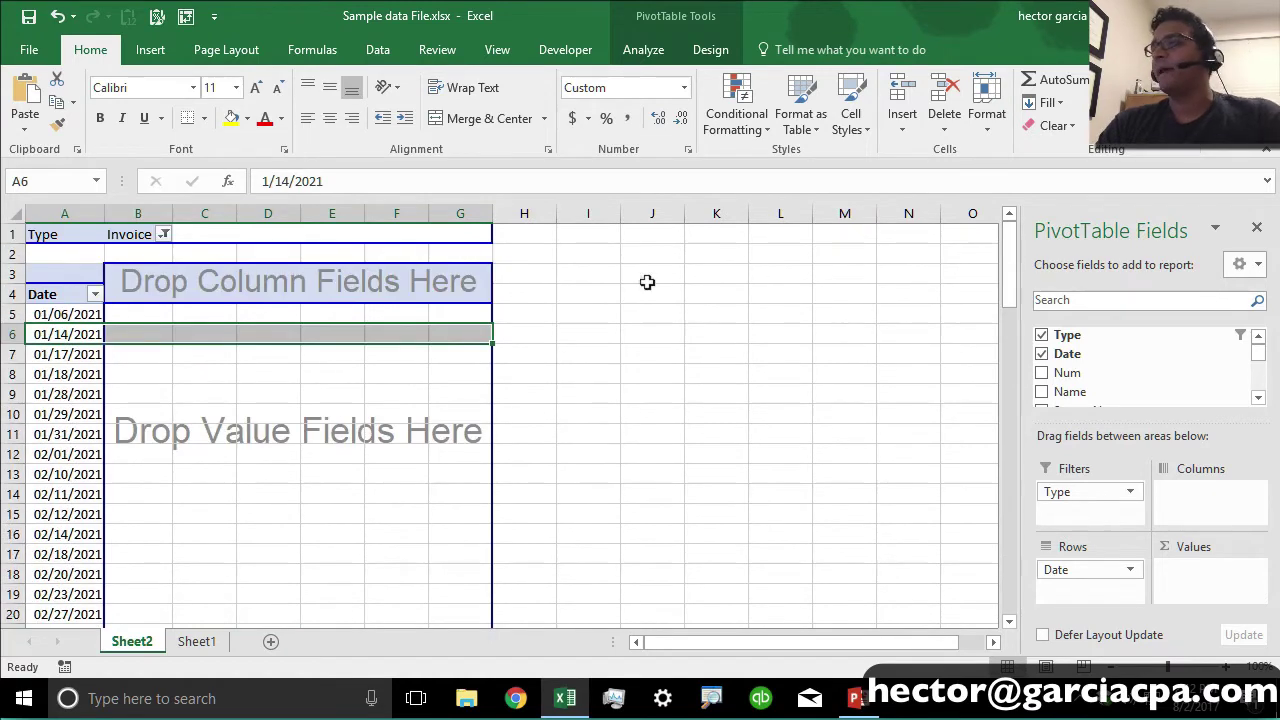
Step: Group the Date row items by Months, and look over the grouped rows
left_click(78, 315)
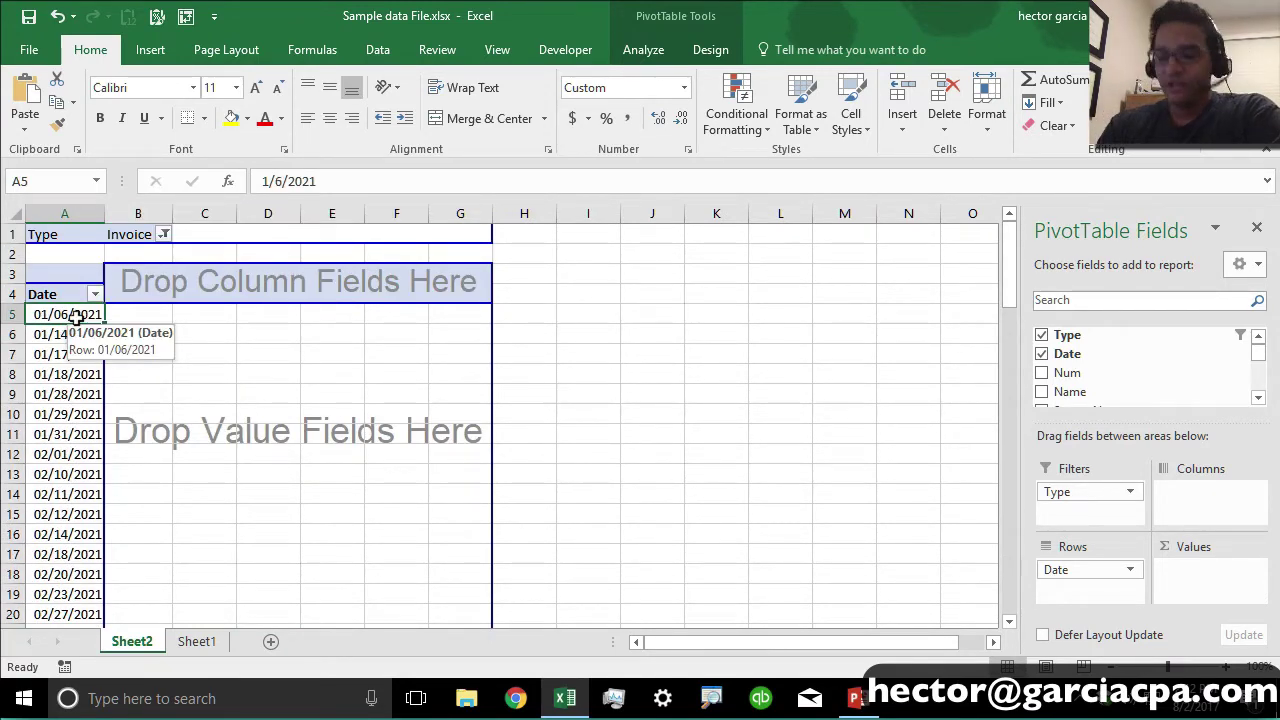
right_click(76, 315)
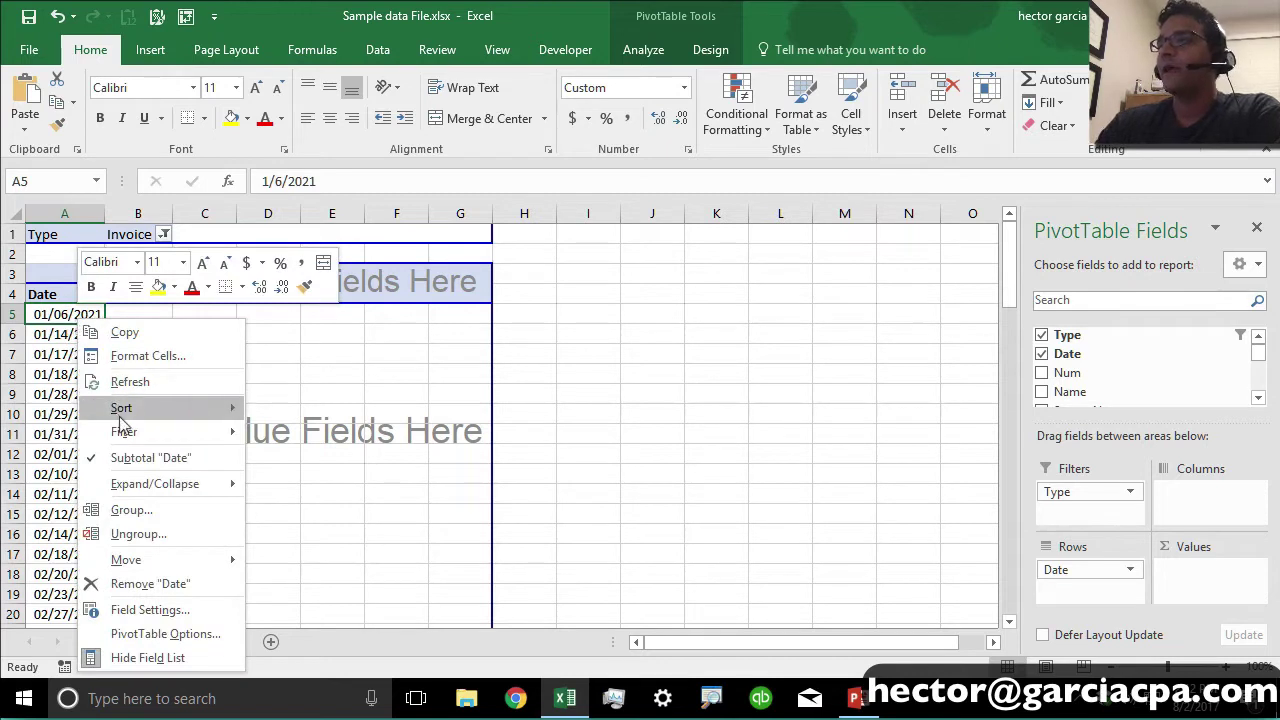
left_click(138, 509)
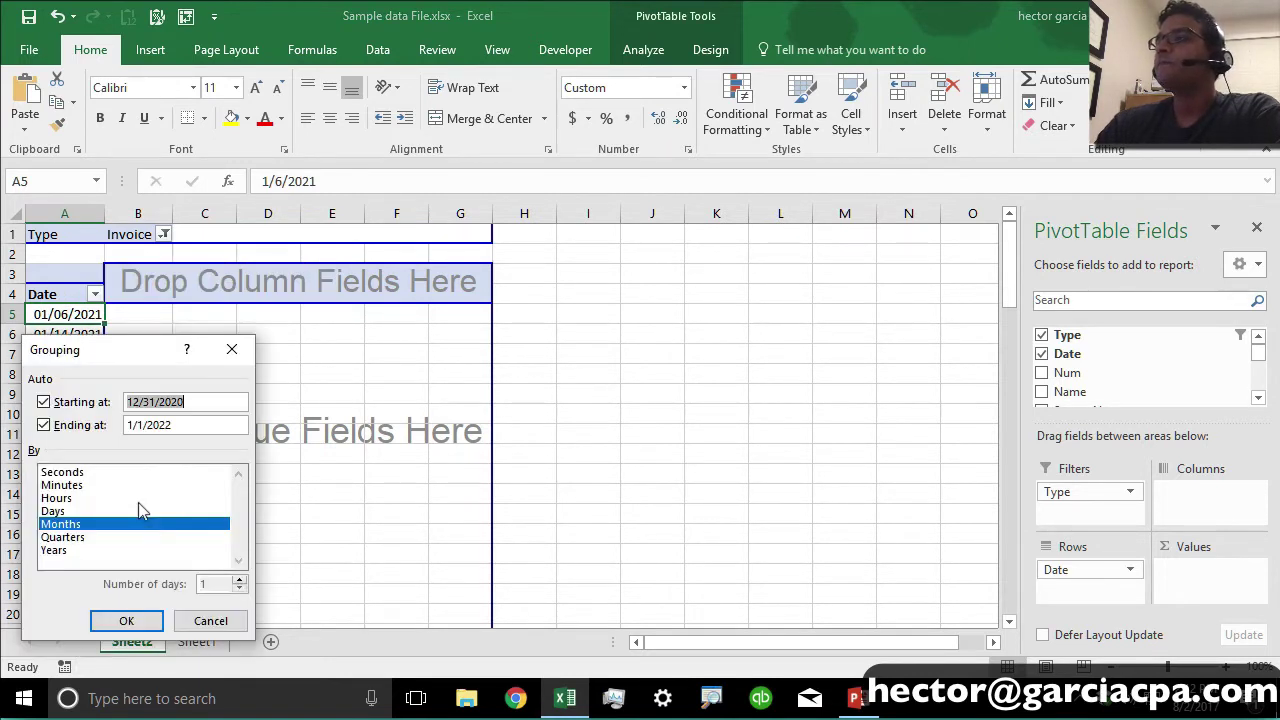
left_click(68, 526)
left_click(68, 526)
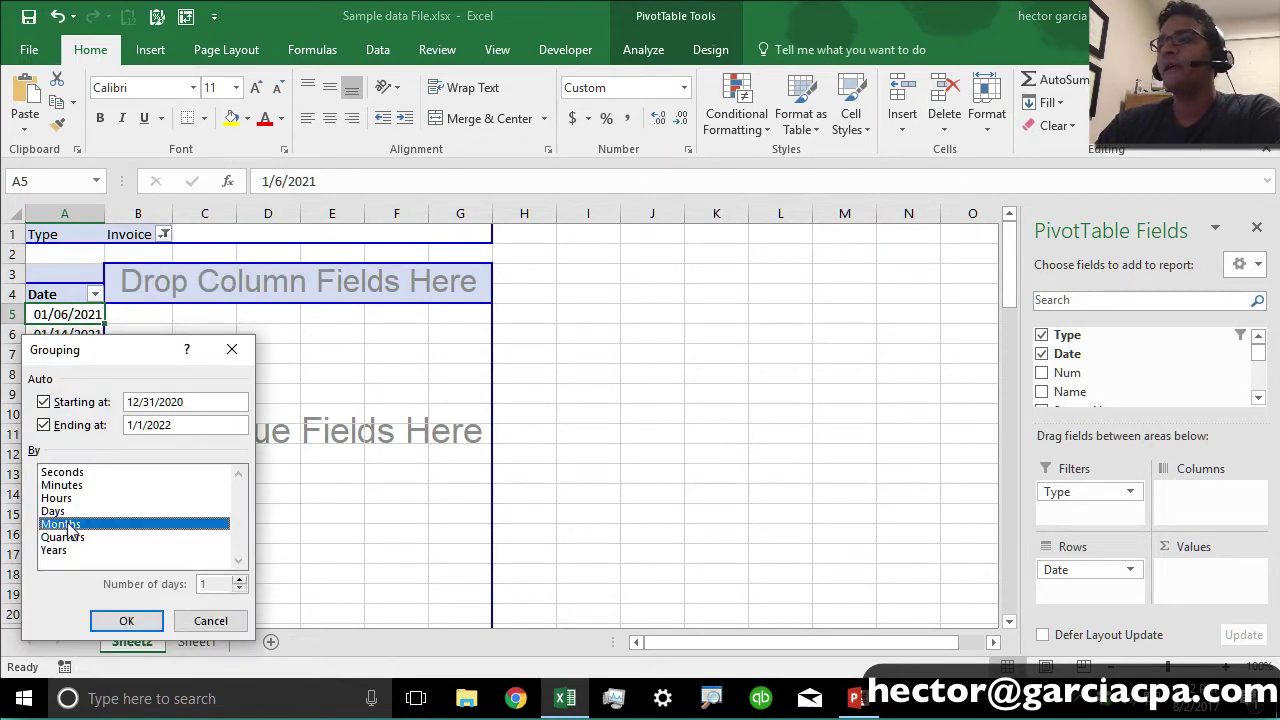
left_click(126, 621)
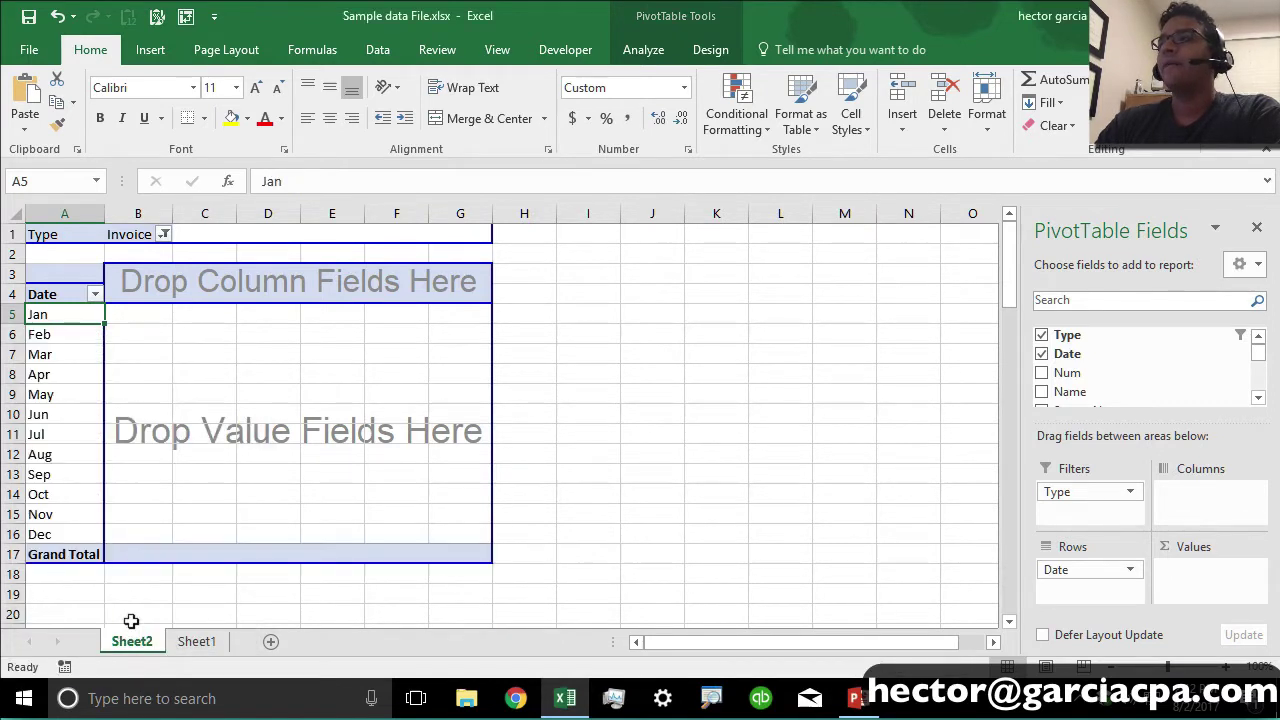
left_click(80, 404)
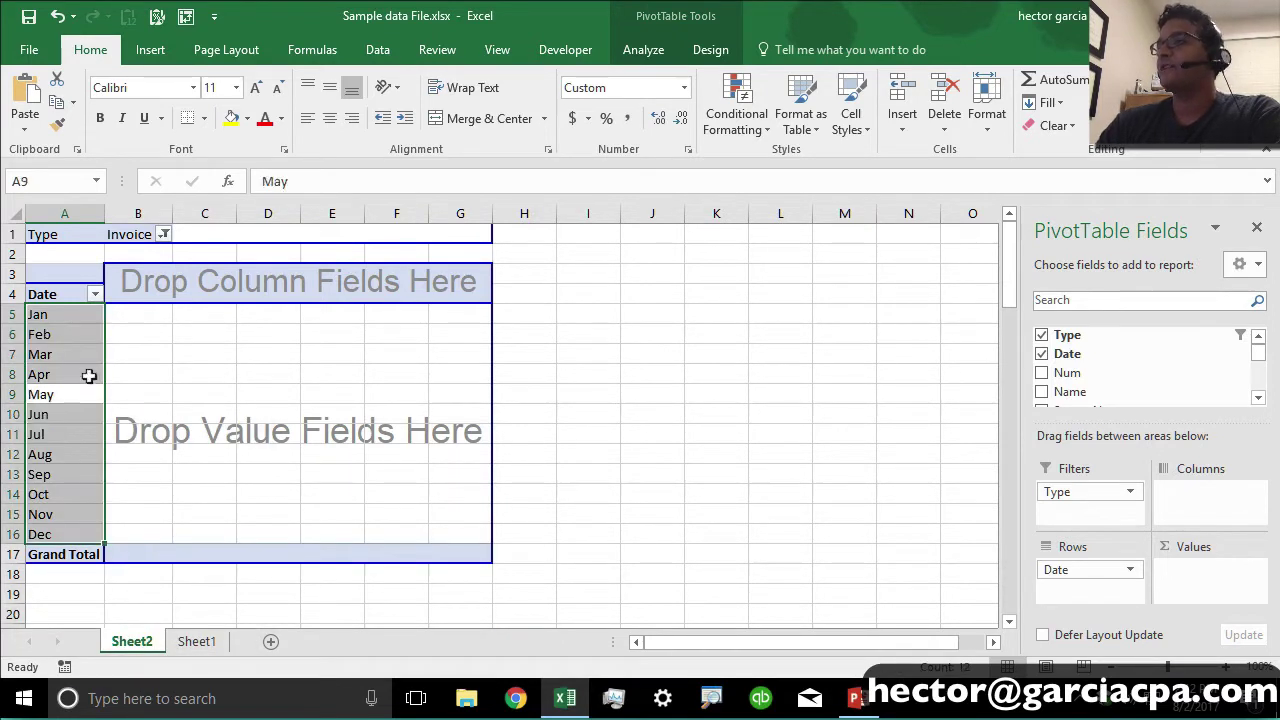
left_click(178, 389)
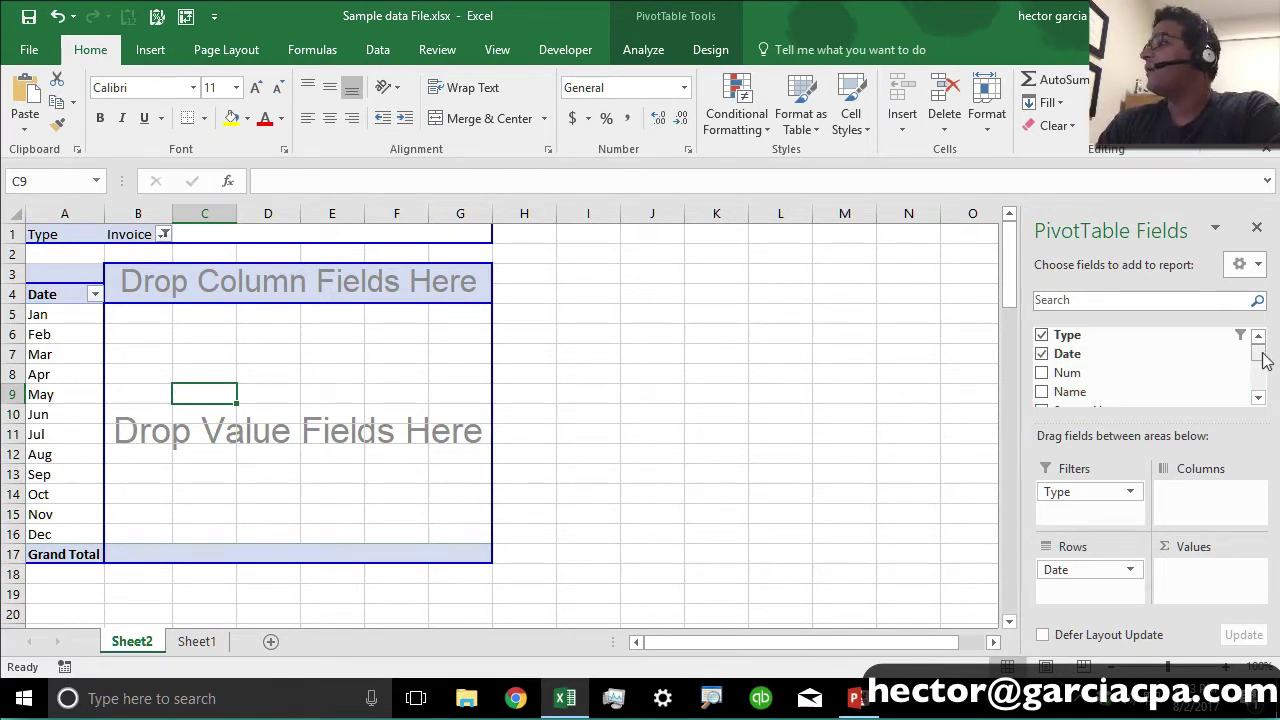
Step: Add the Debit field to the PivotTable's values area
scroll(1263, 360, "down", 2)
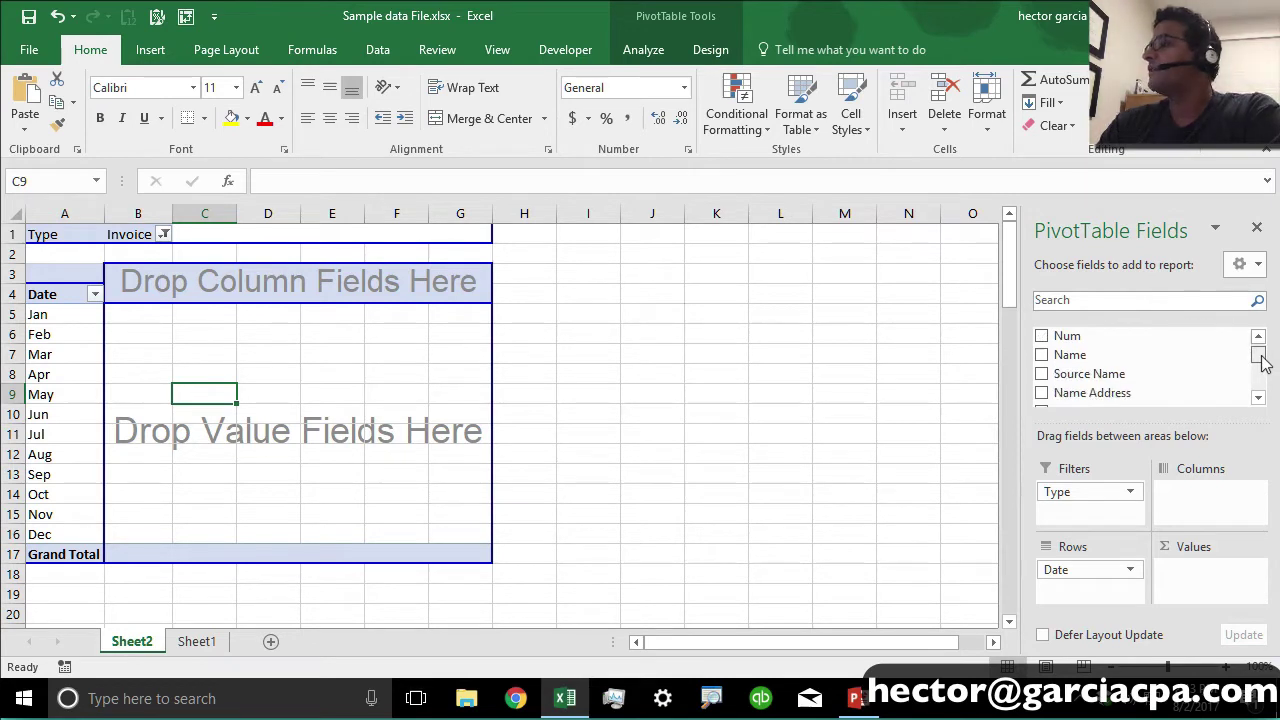
left_click_drag(1261, 354, 1261, 385)
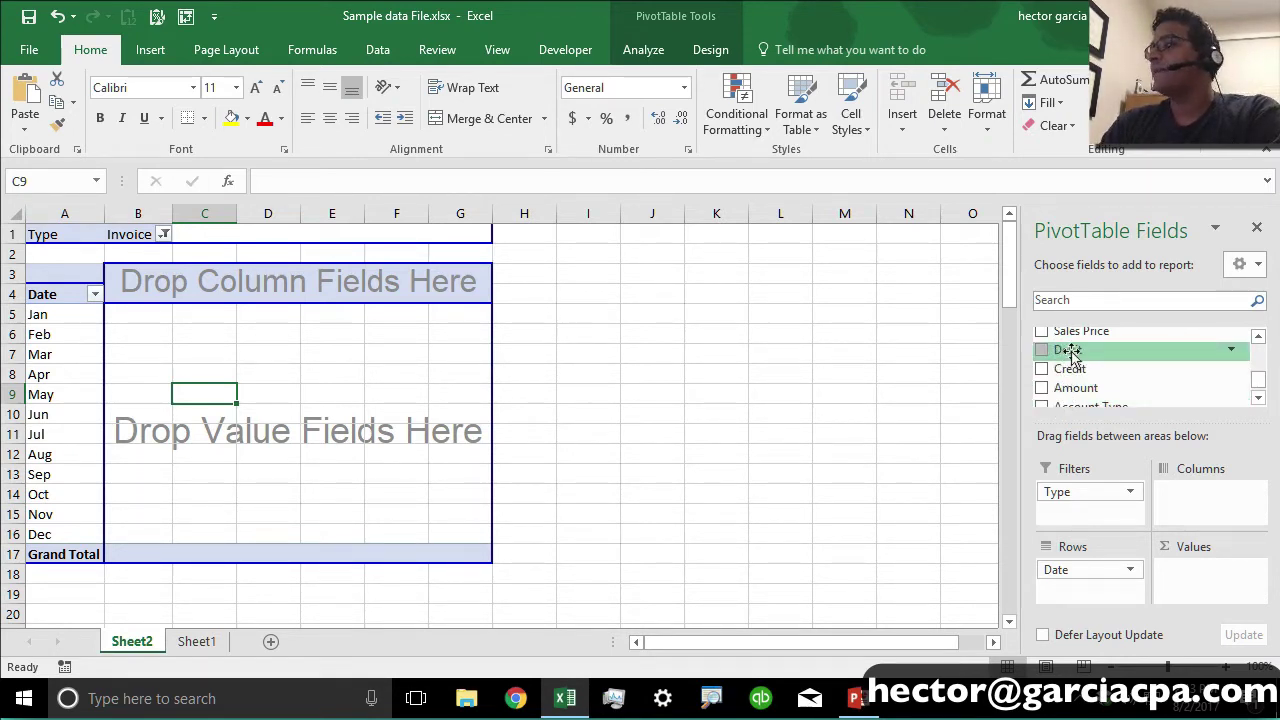
left_click_drag(1074, 350, 207, 372)
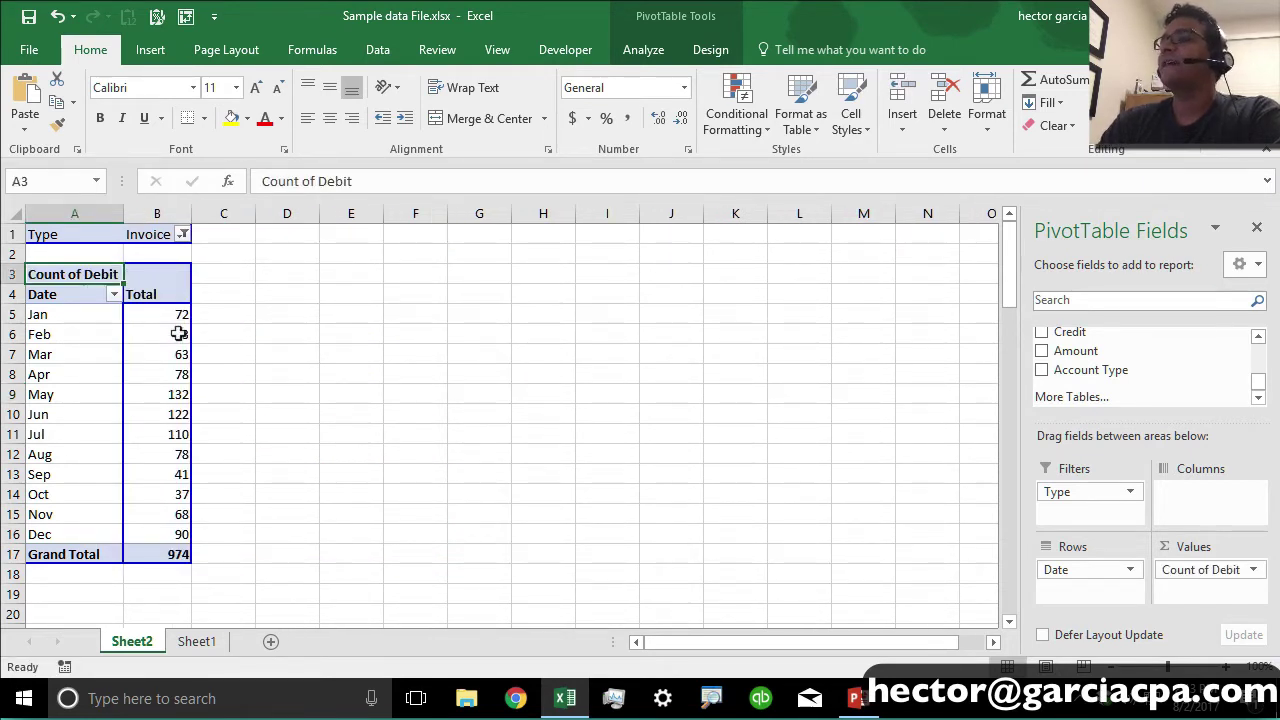
Step: Examine the monthly Debit values from Jan to Dec, comparing the first two months
left_click_drag(177, 314, 157, 534)
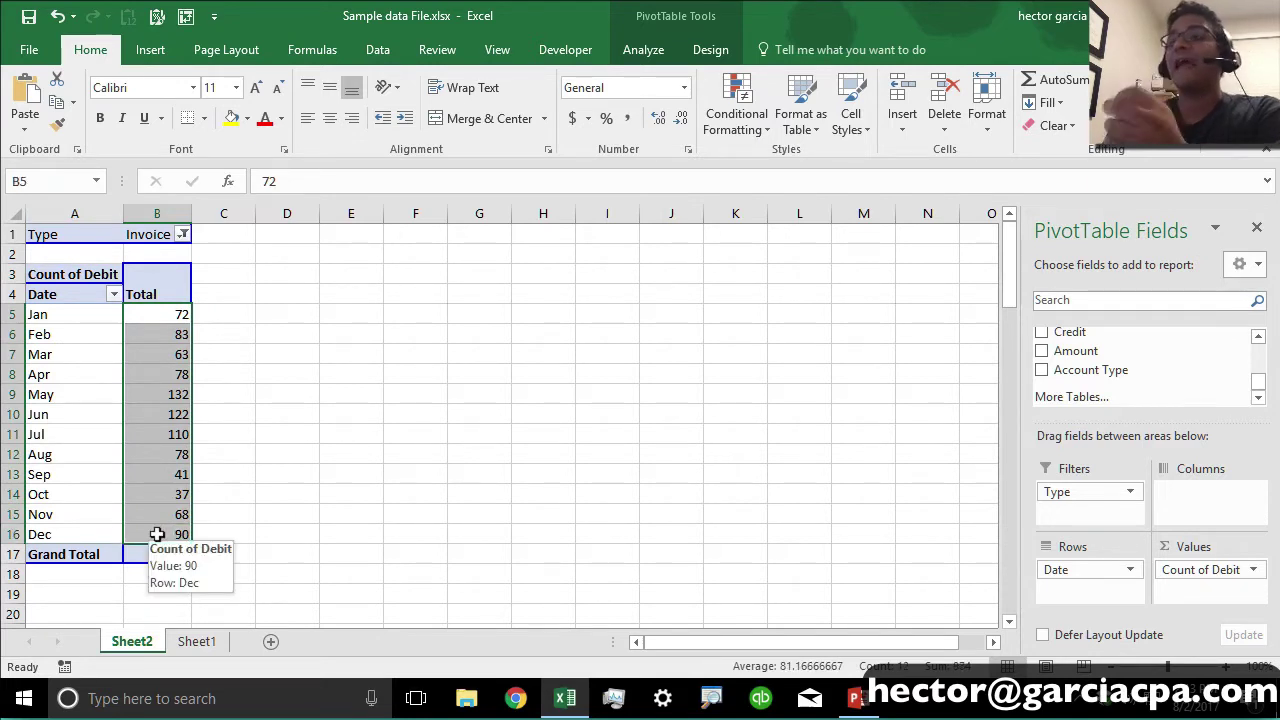
left_click(168, 316)
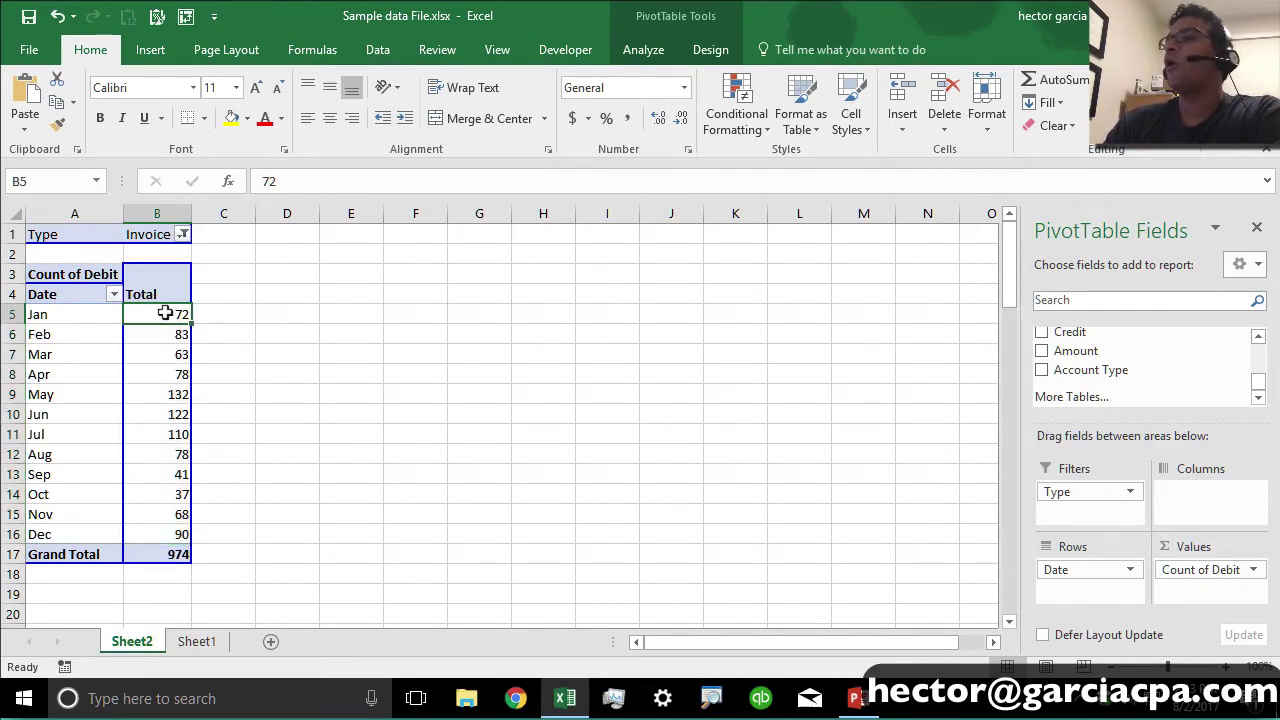
key("Down")
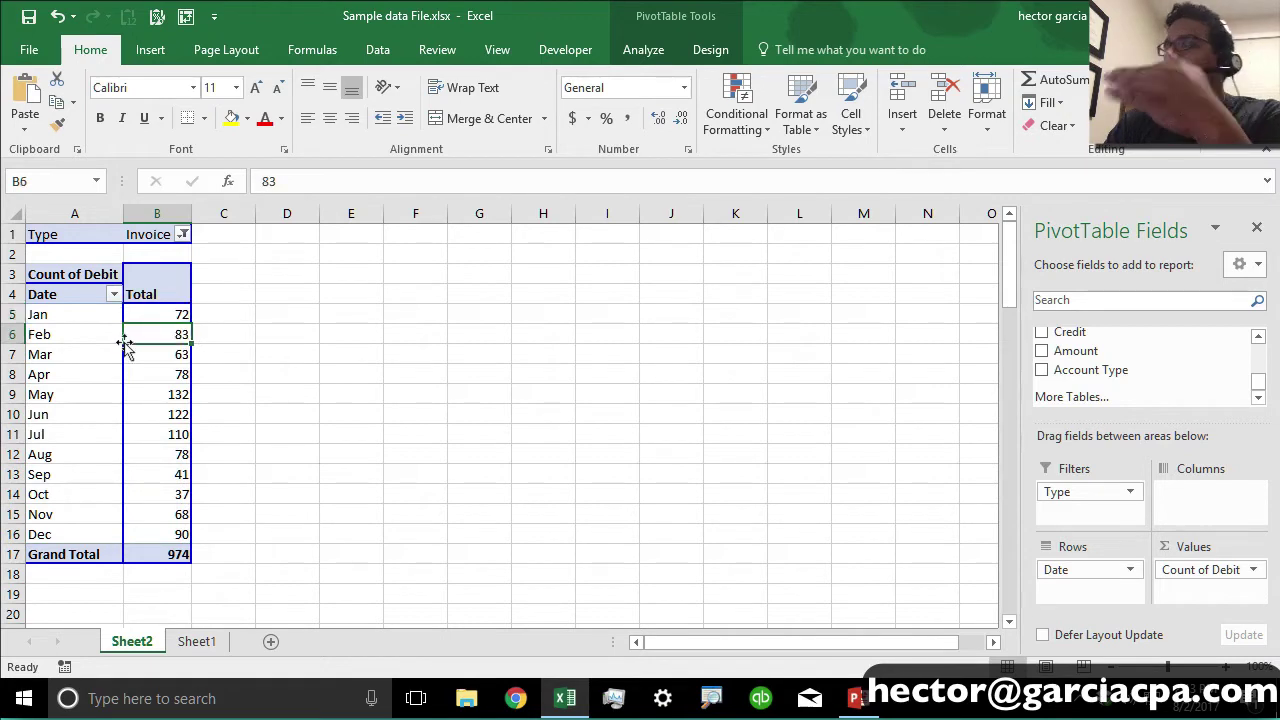
mouse_move(177, 337)
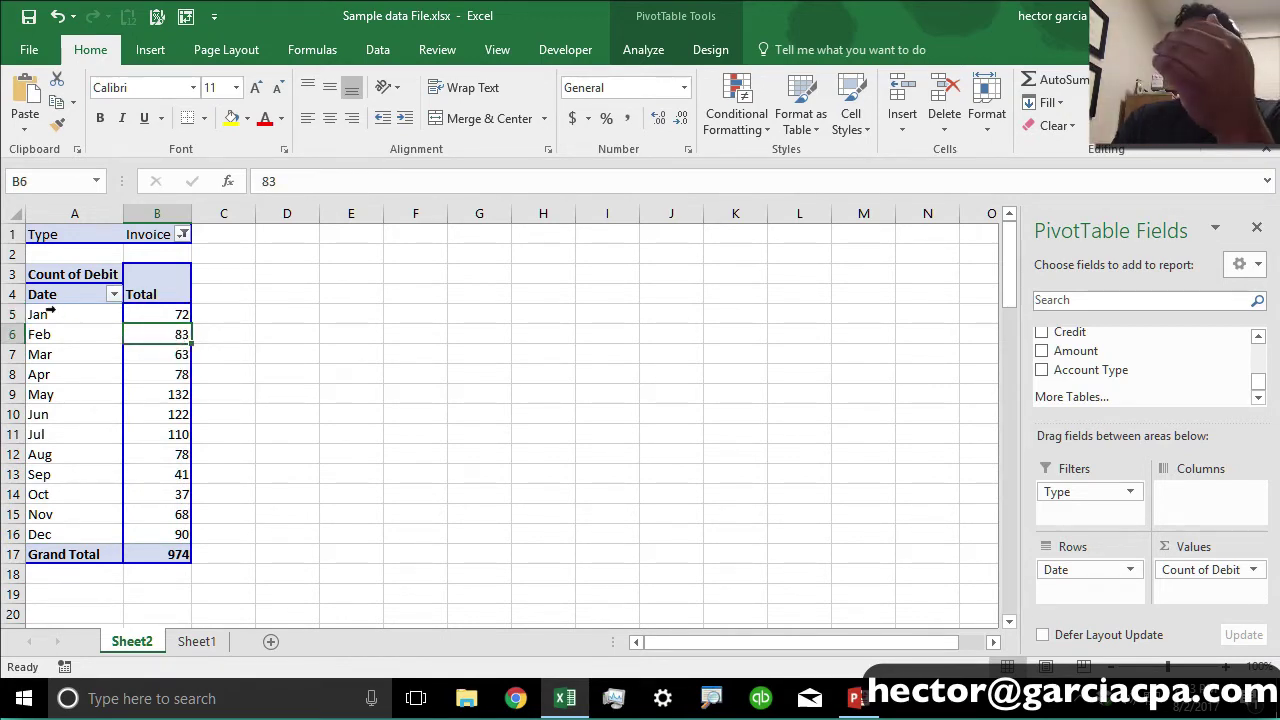
Step: Summarise the PivotTable's Debit values by Sum instead of Count
left_click_drag(66, 312, 135, 310)
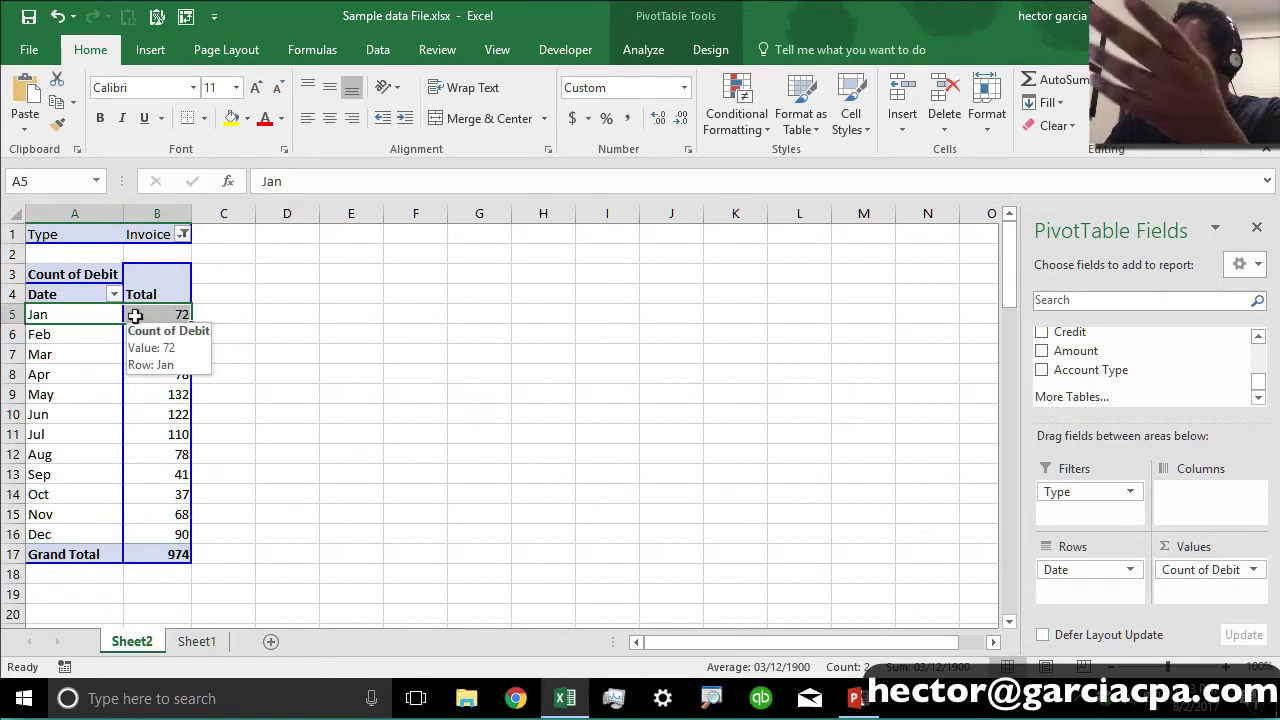
left_click(163, 309)
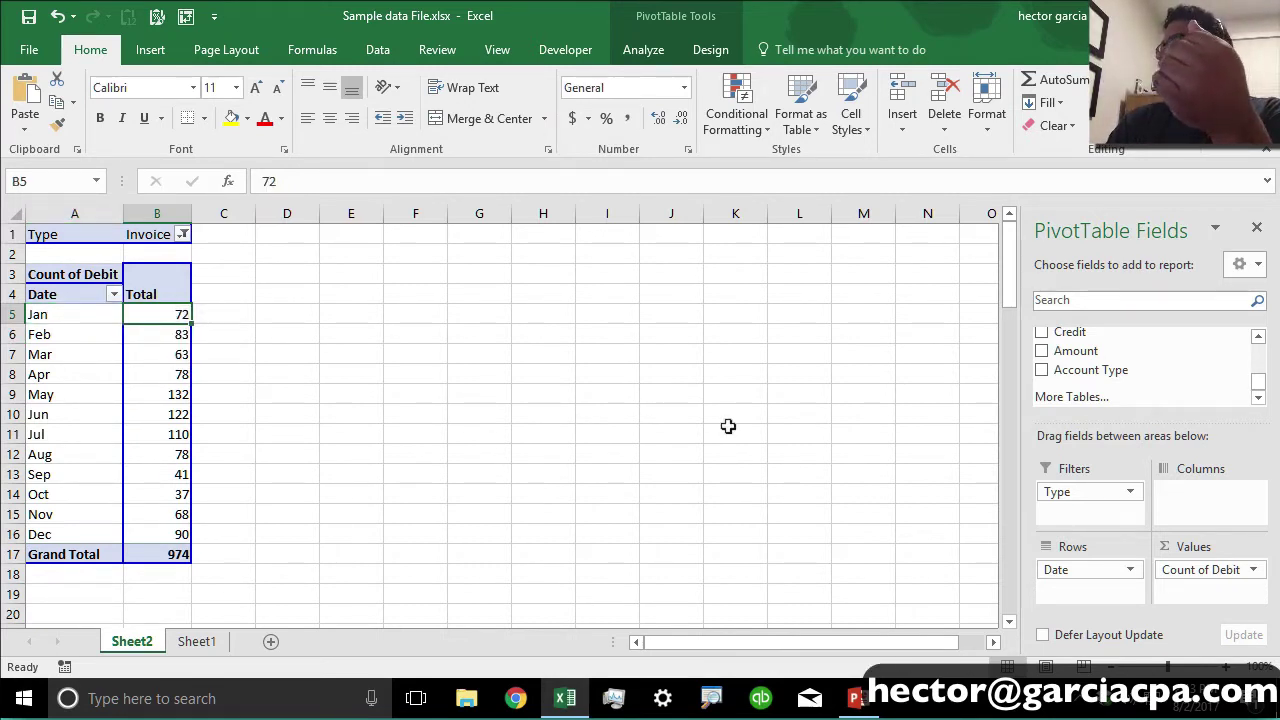
left_click(1252, 572)
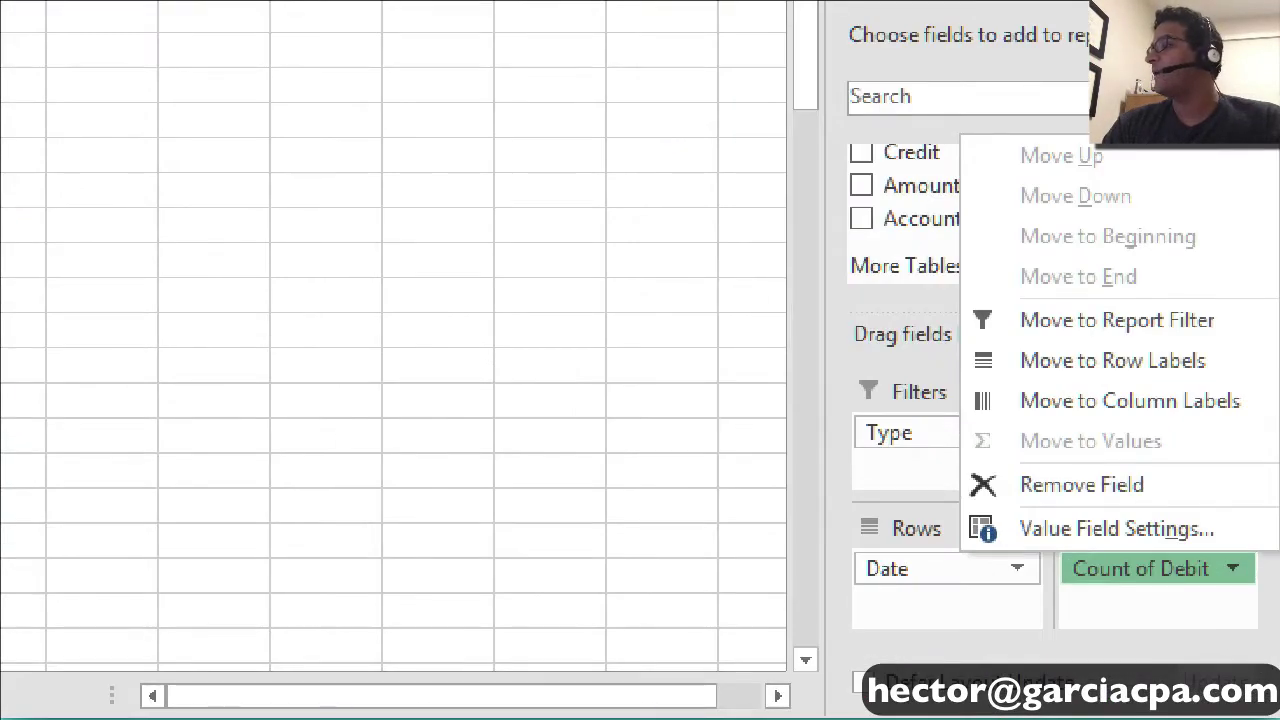
left_click_drag(1046, 551, 1226, 556)
key("Escape")
left_click(1230, 566)
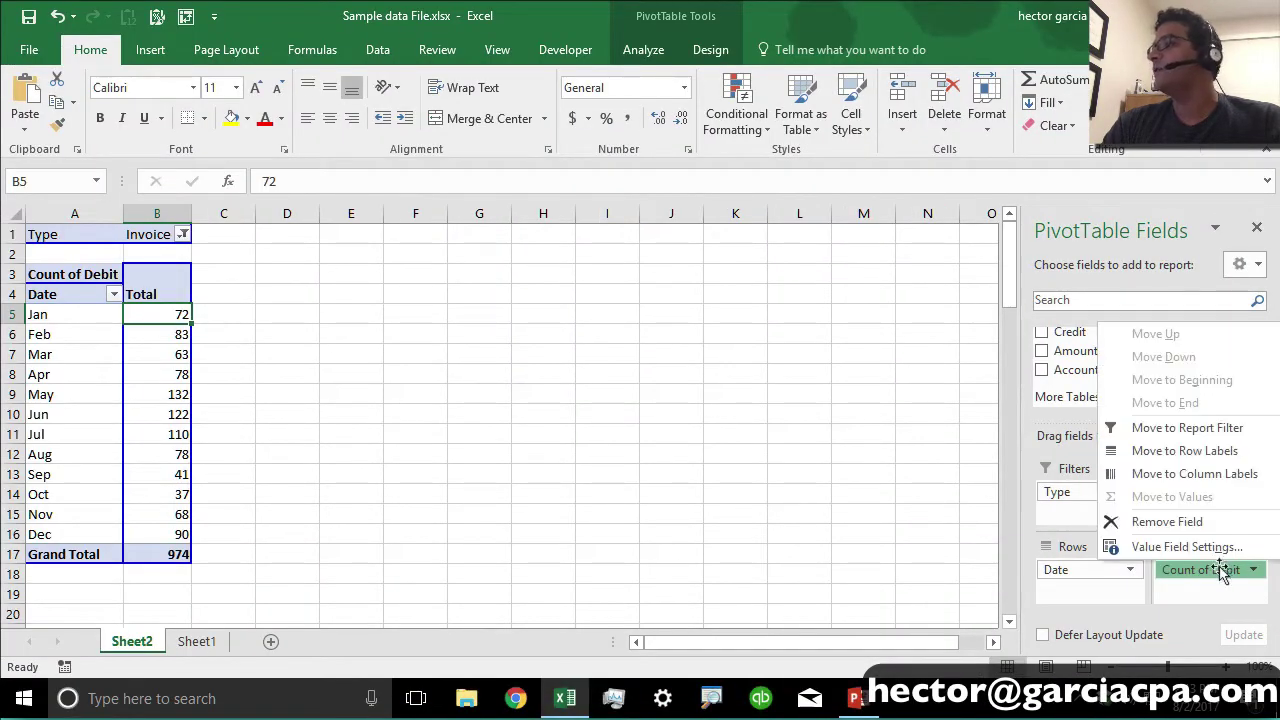
left_click(1180, 543)
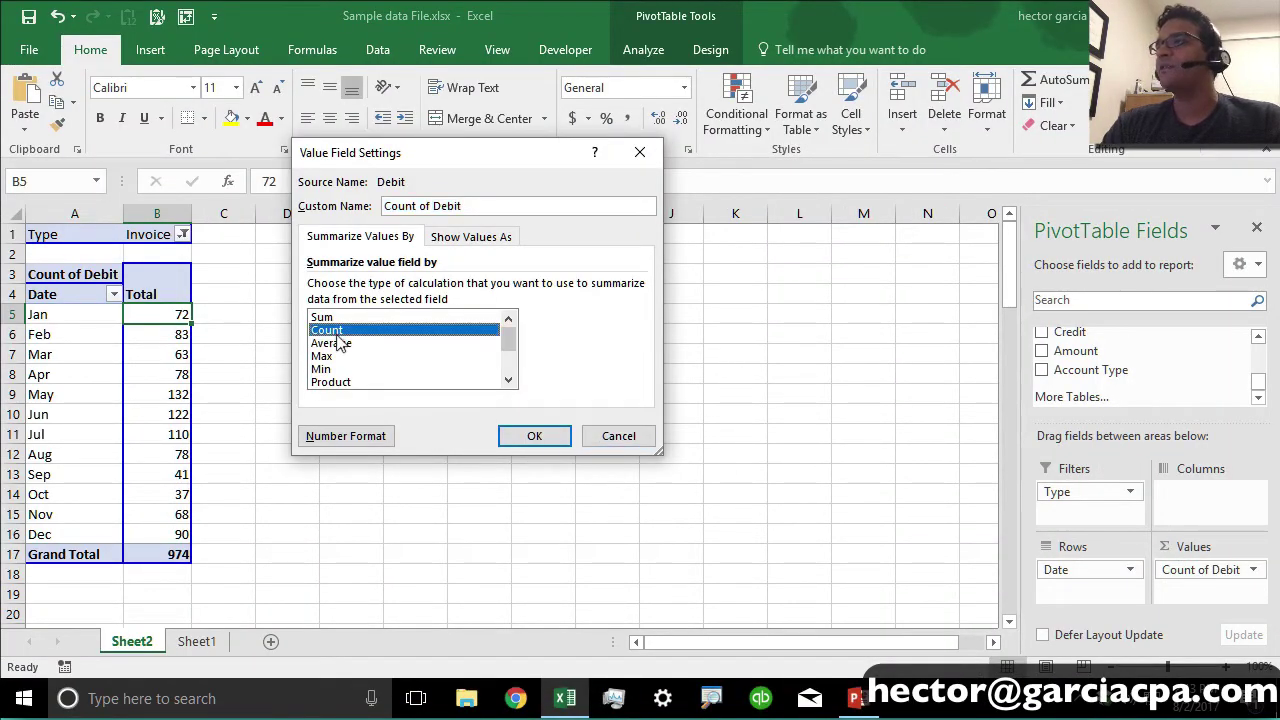
left_click(325, 318)
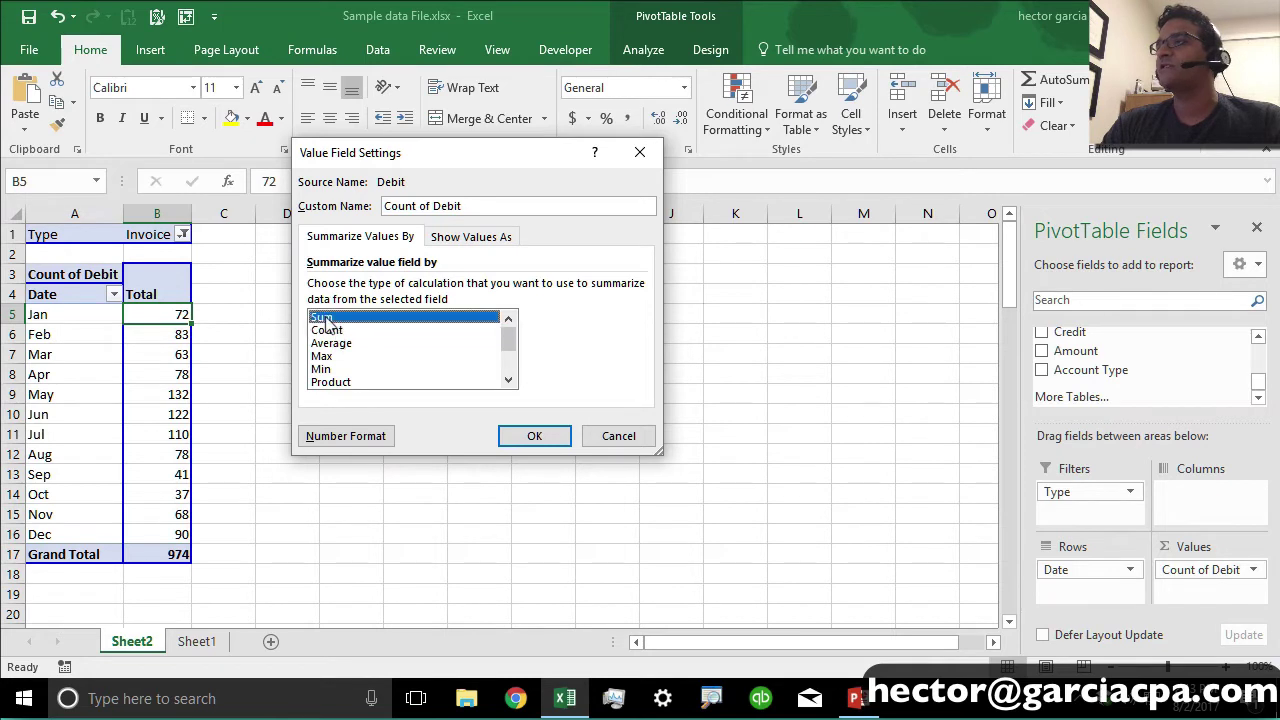
left_click(538, 436)
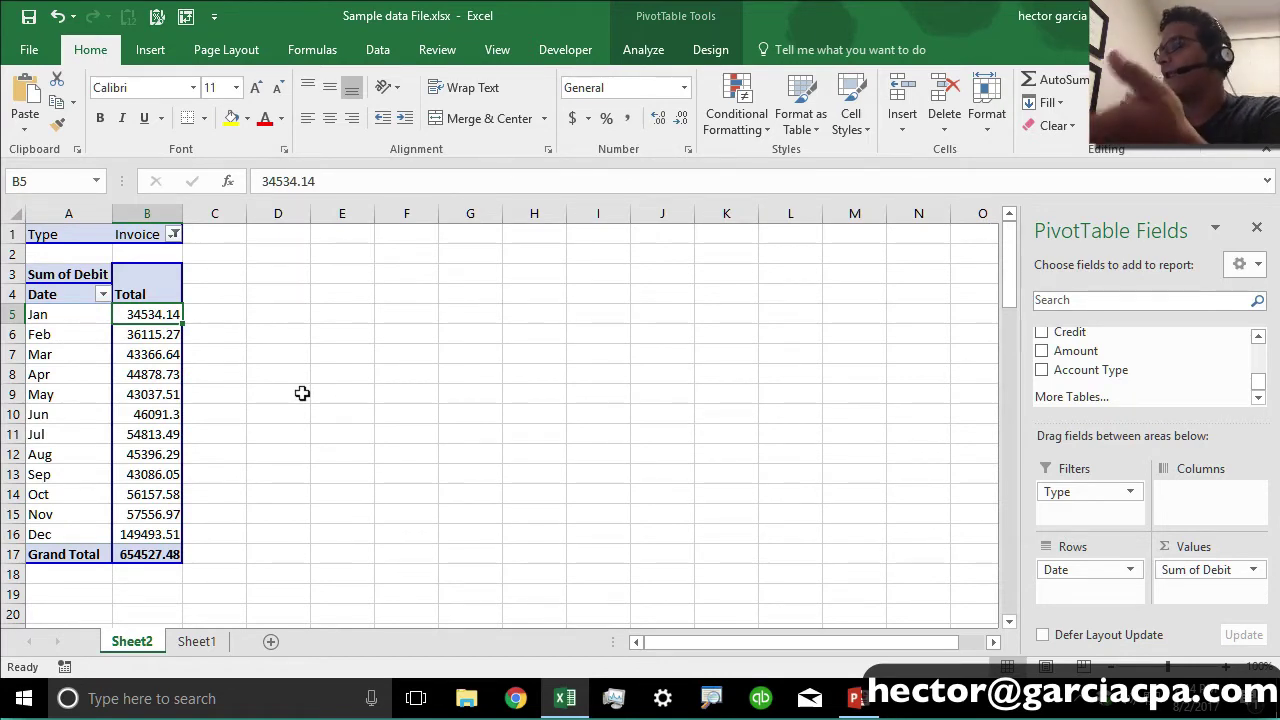
right_click(151, 313)
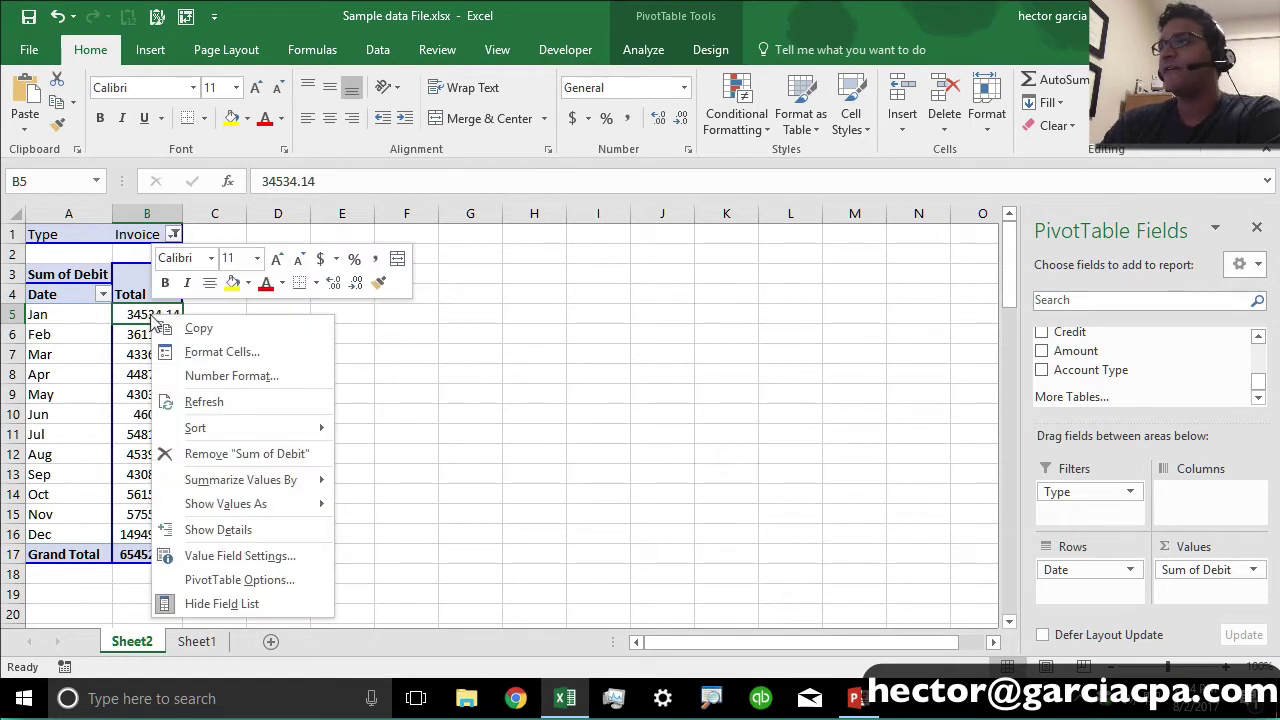
left_click(220, 355)
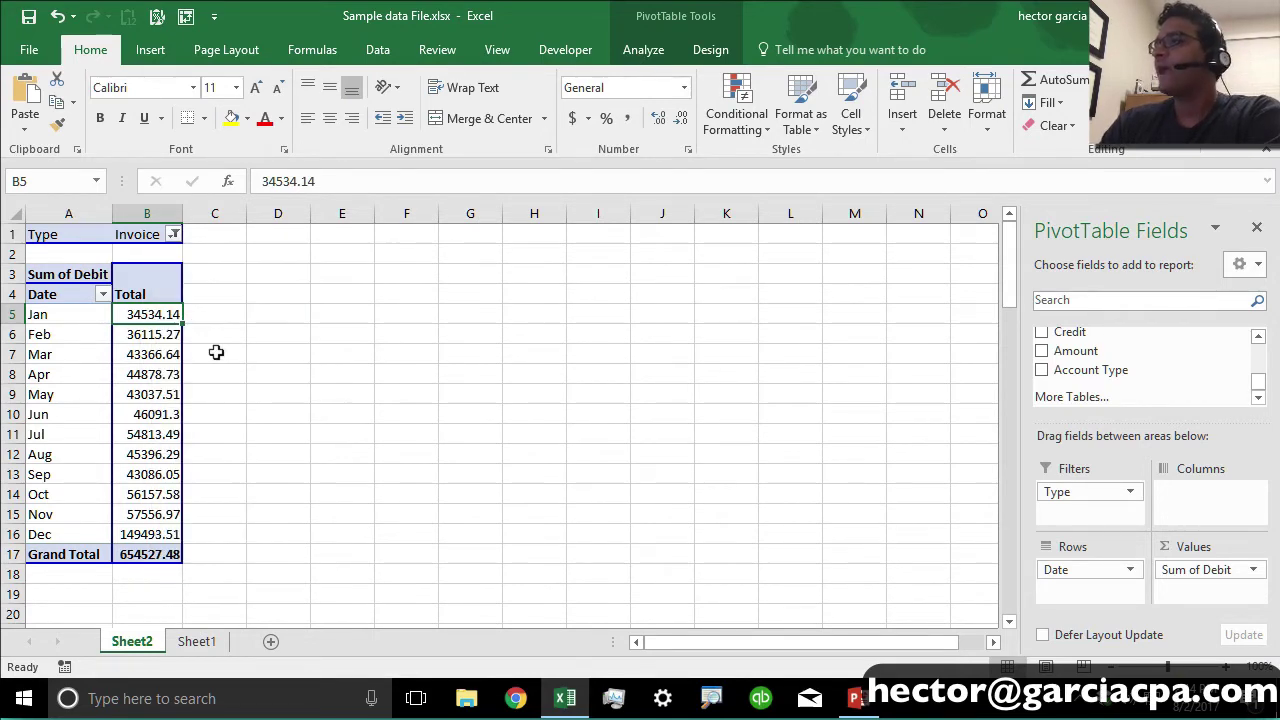
left_click_drag(160, 127, 414, 88)
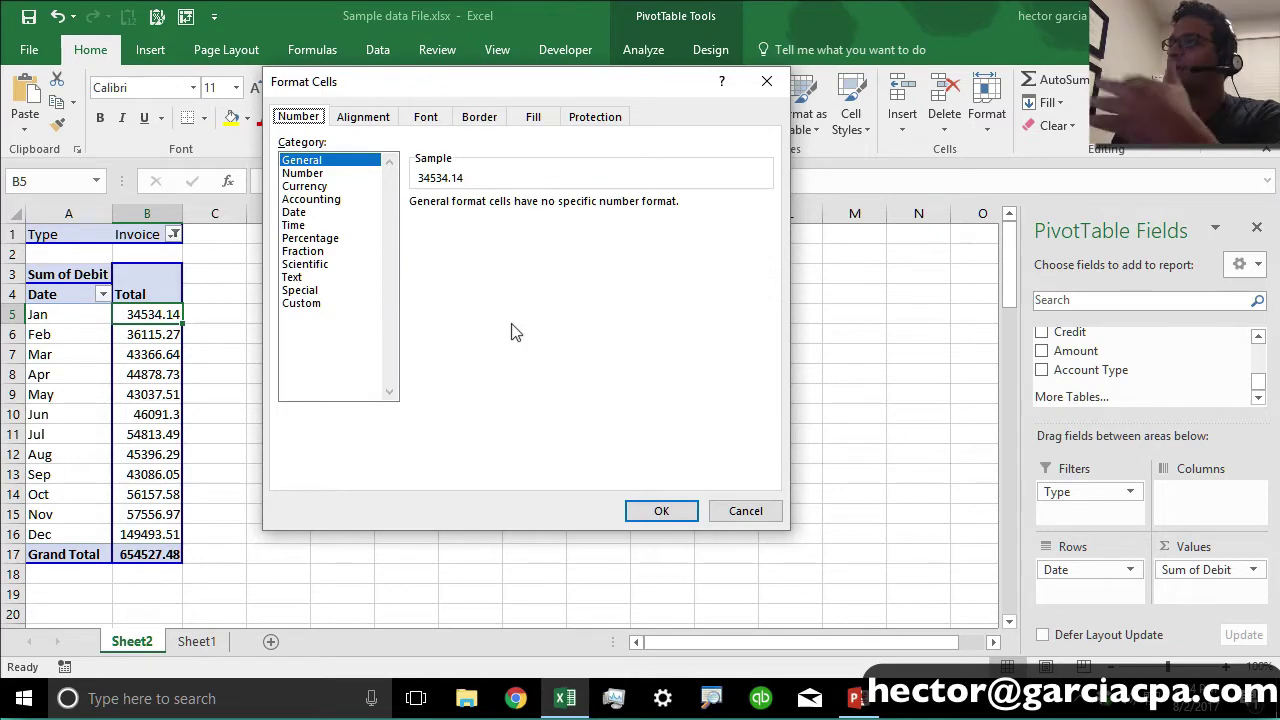
left_click(745, 511)
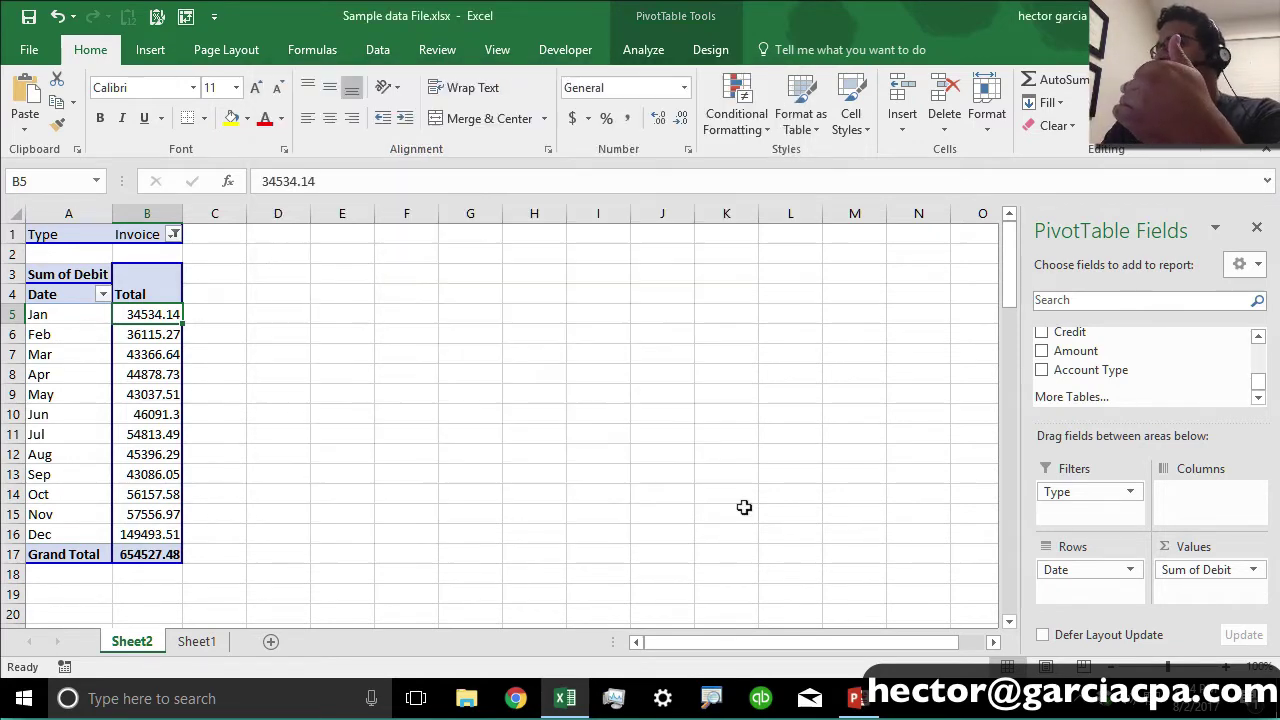
right_click(136, 310)
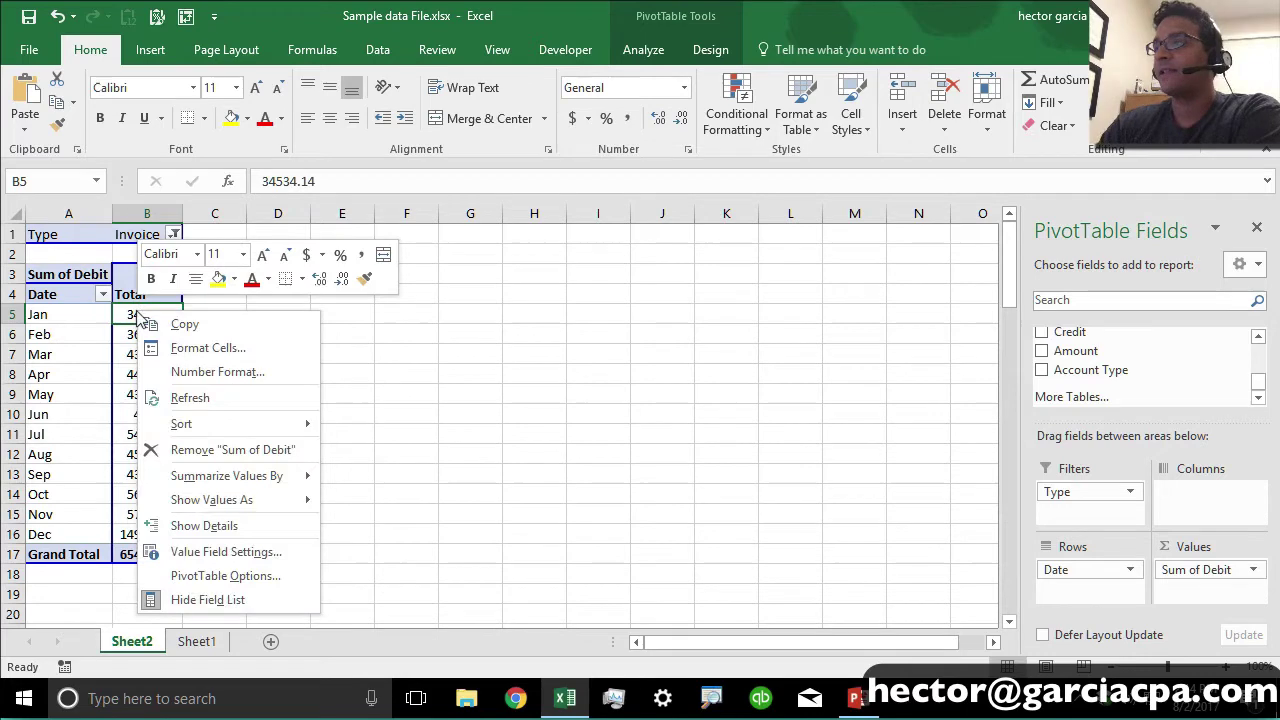
left_click(222, 552)
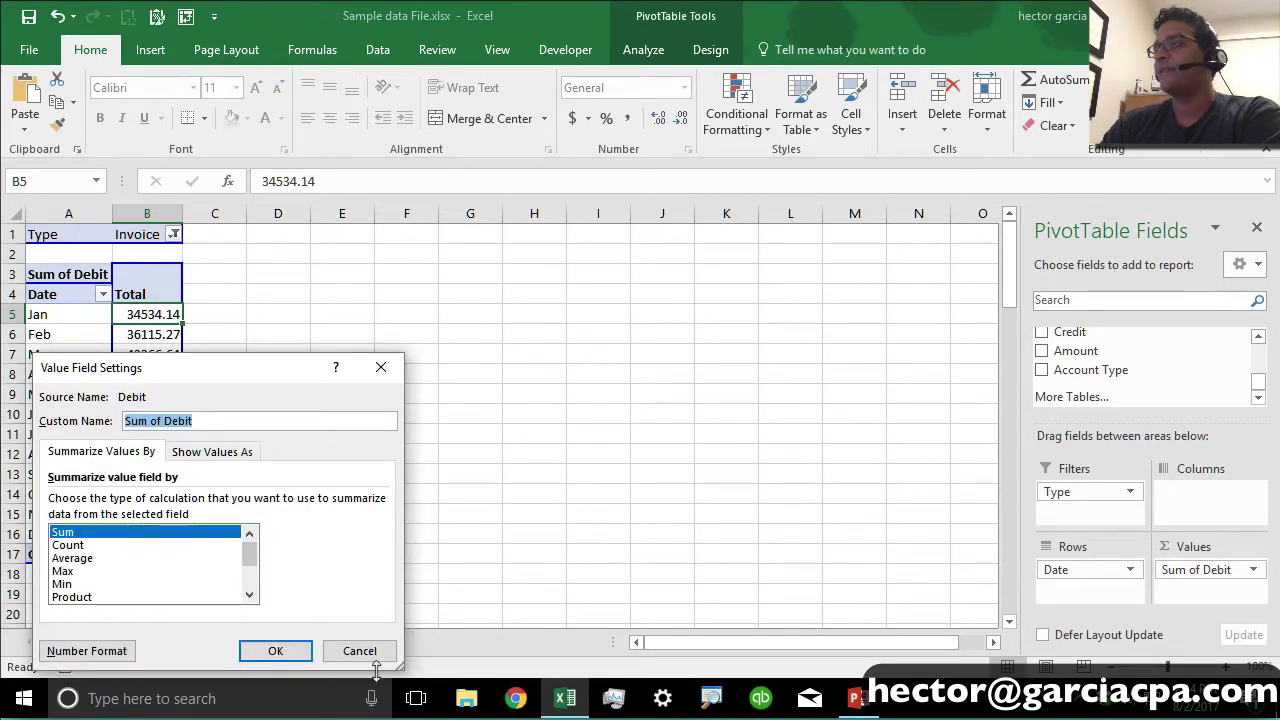
left_click(360, 651)
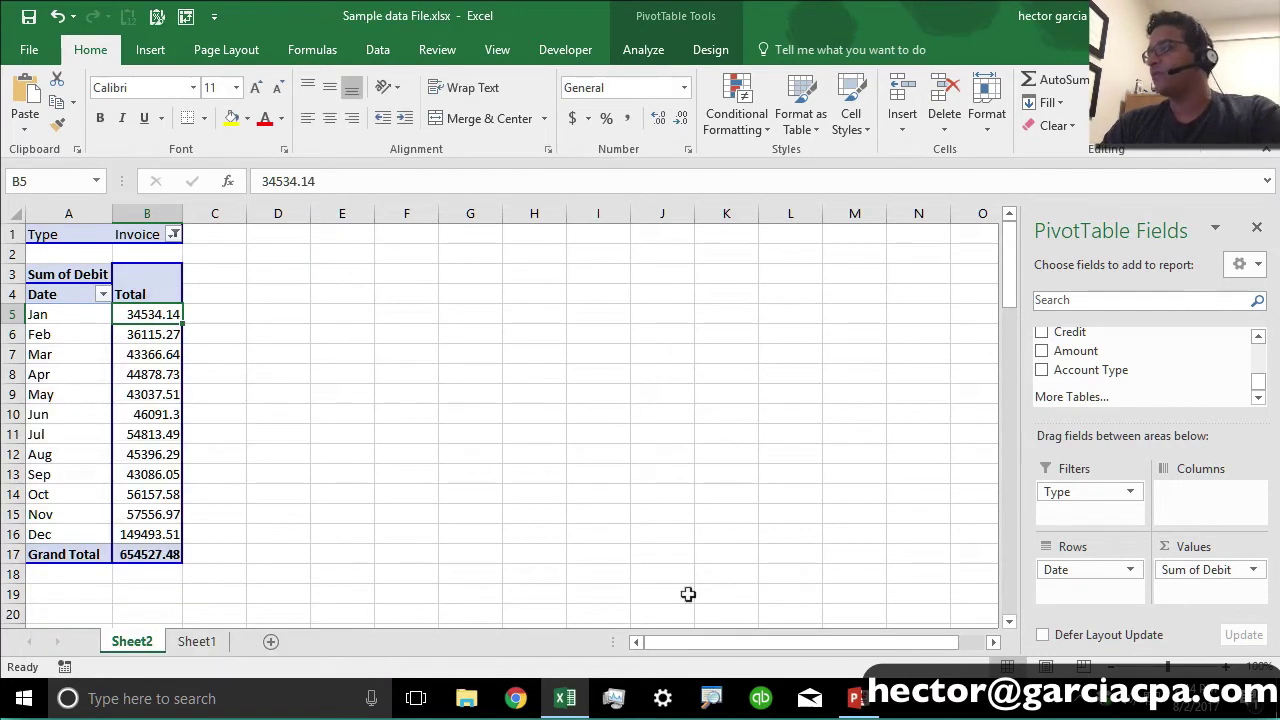
Step: Format the Sum of Debit value field as Currency with the $ symbol and 0 decimal places
left_click(1212, 570)
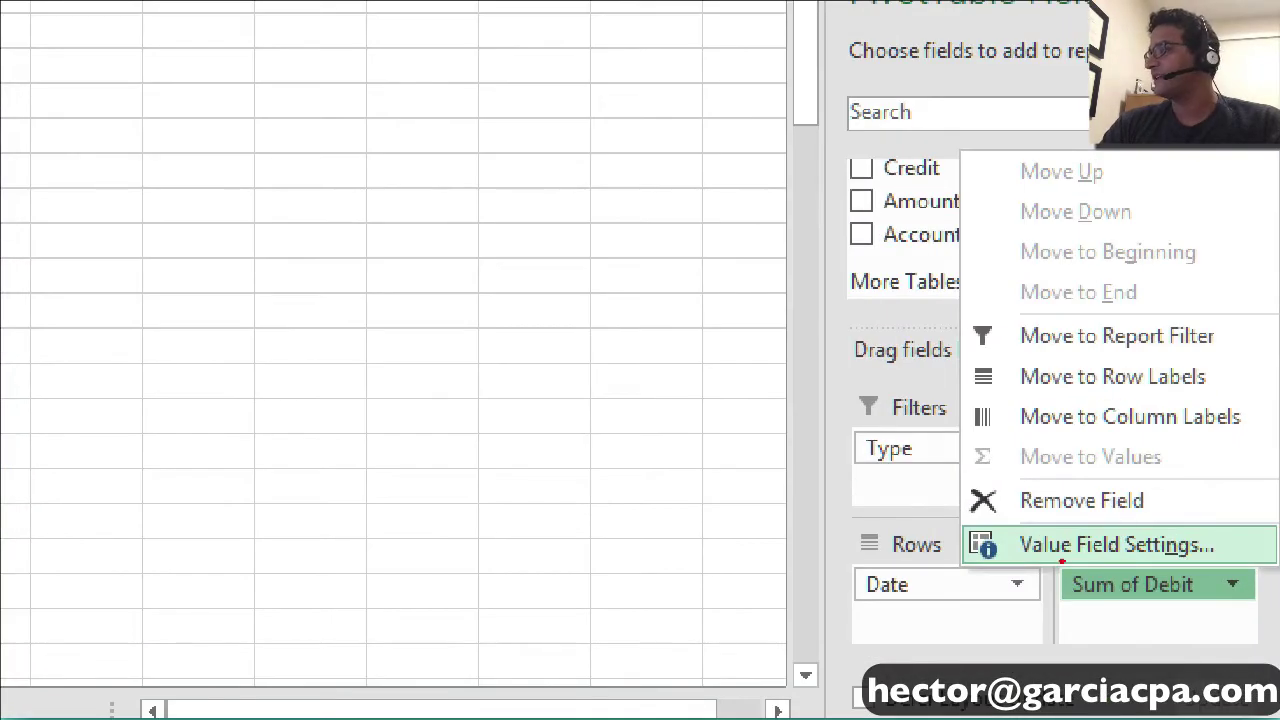
left_click_drag(1066, 561, 1130, 561)
key("Escape")
left_click(1250, 572)
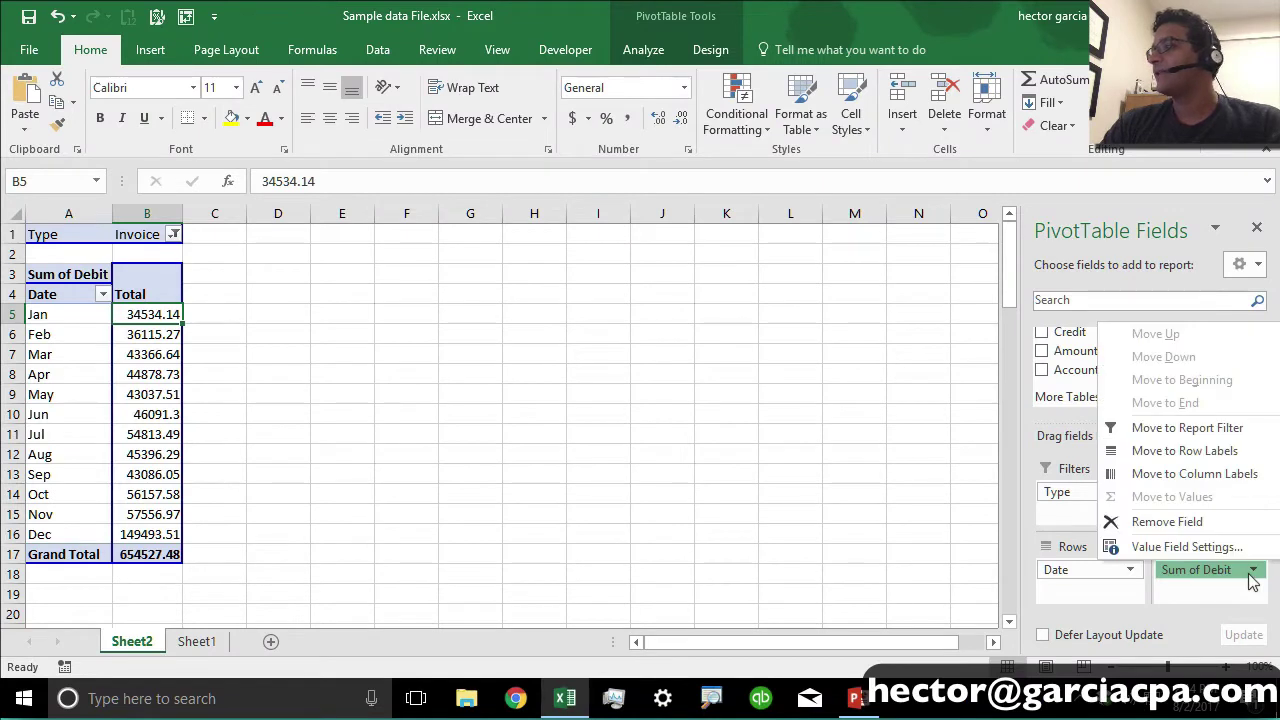
left_click(1193, 546)
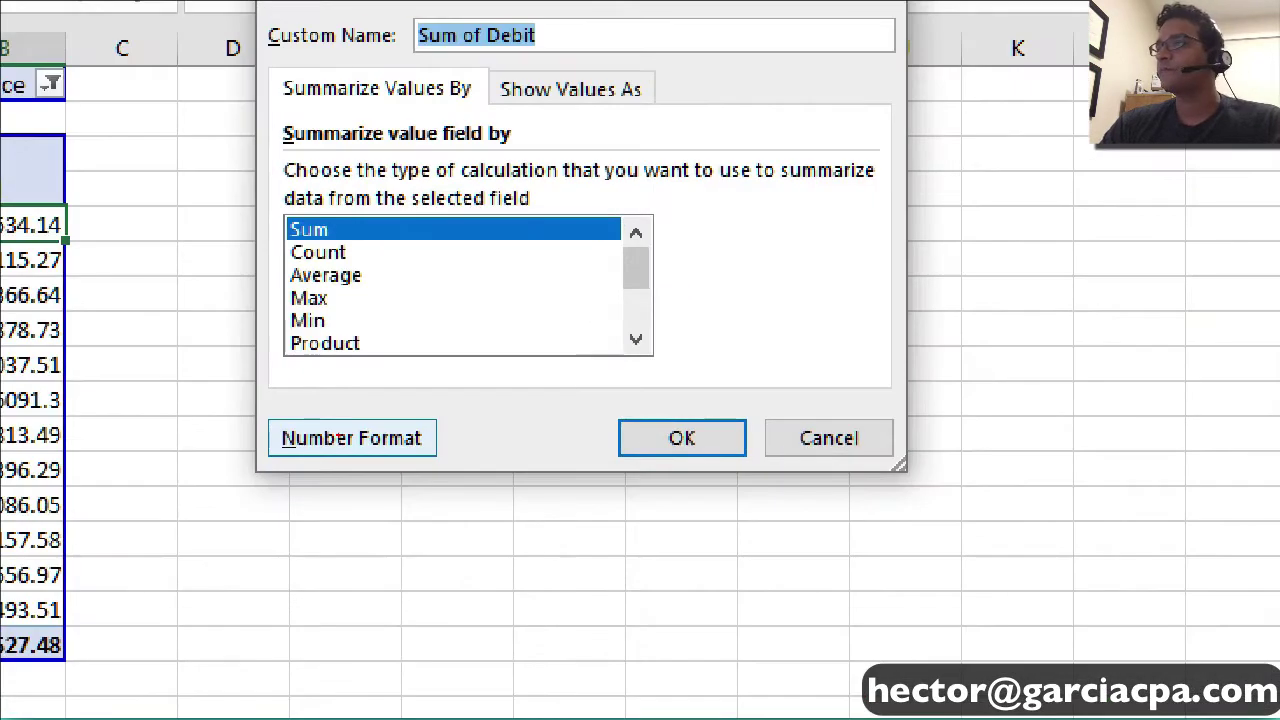
left_click_drag(257, 451, 425, 453)
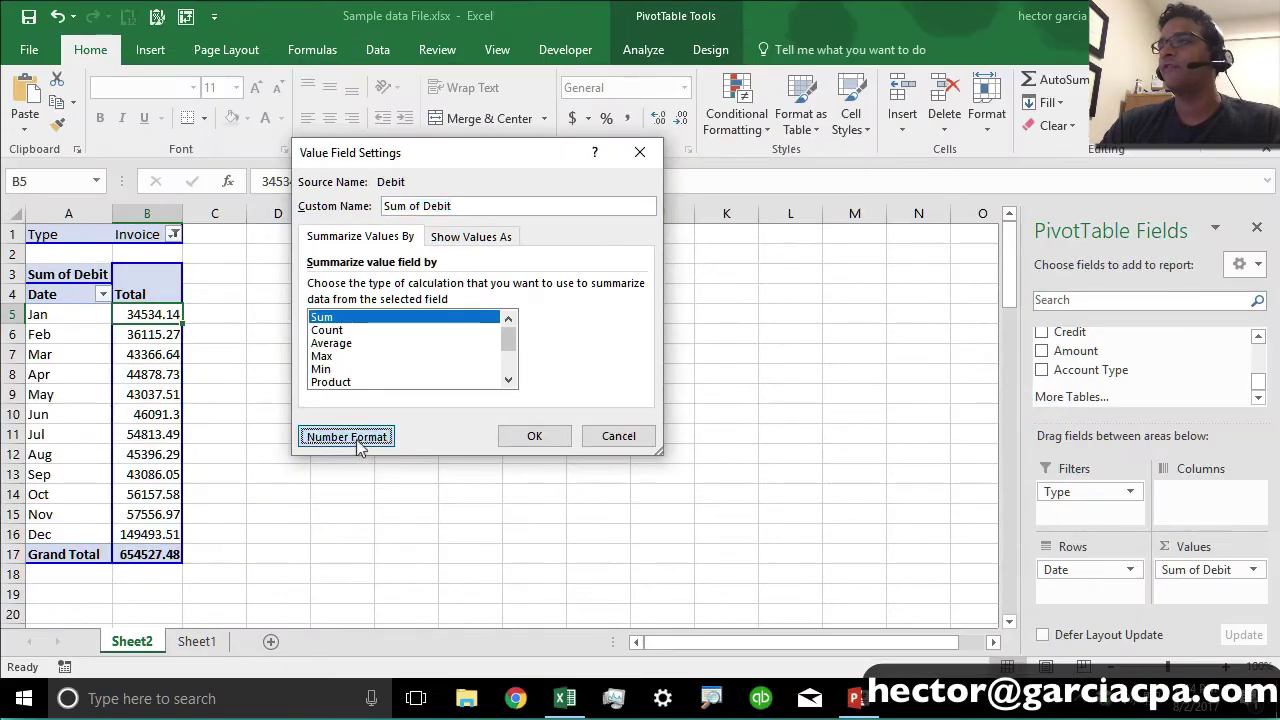
left_click(346, 435)
left_click(262, 184)
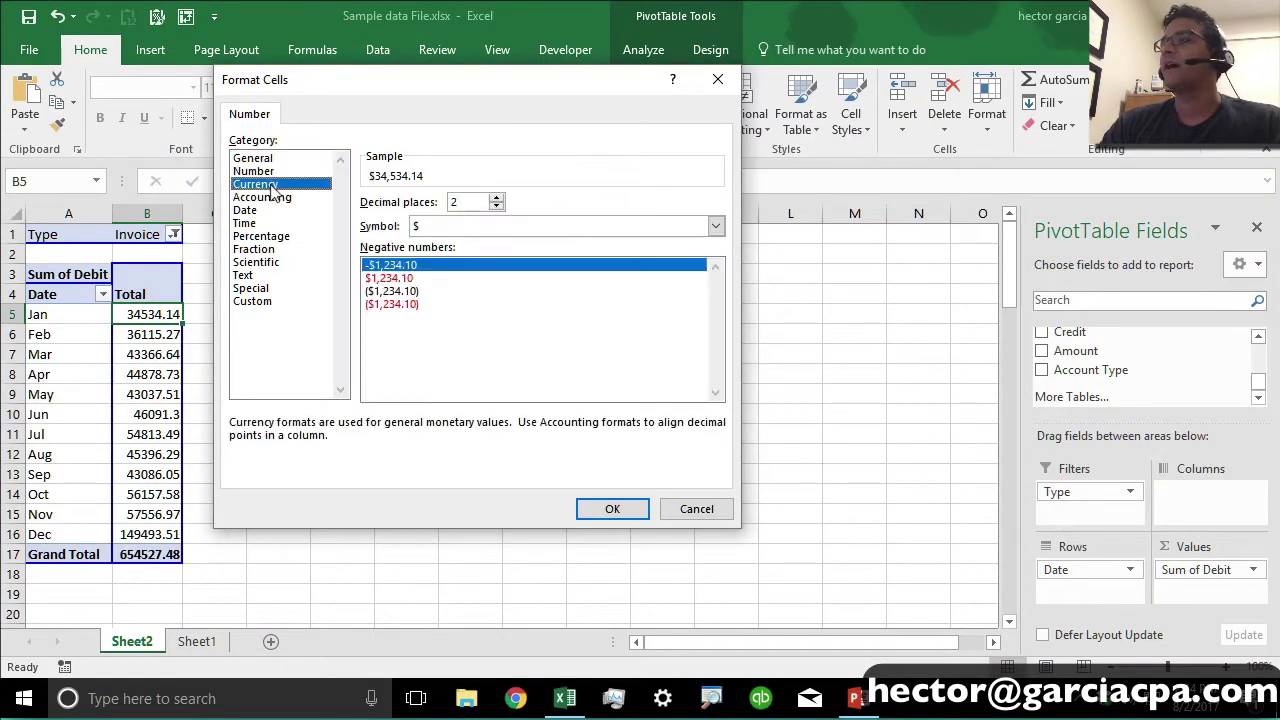
left_click(496, 207)
left_click(496, 207)
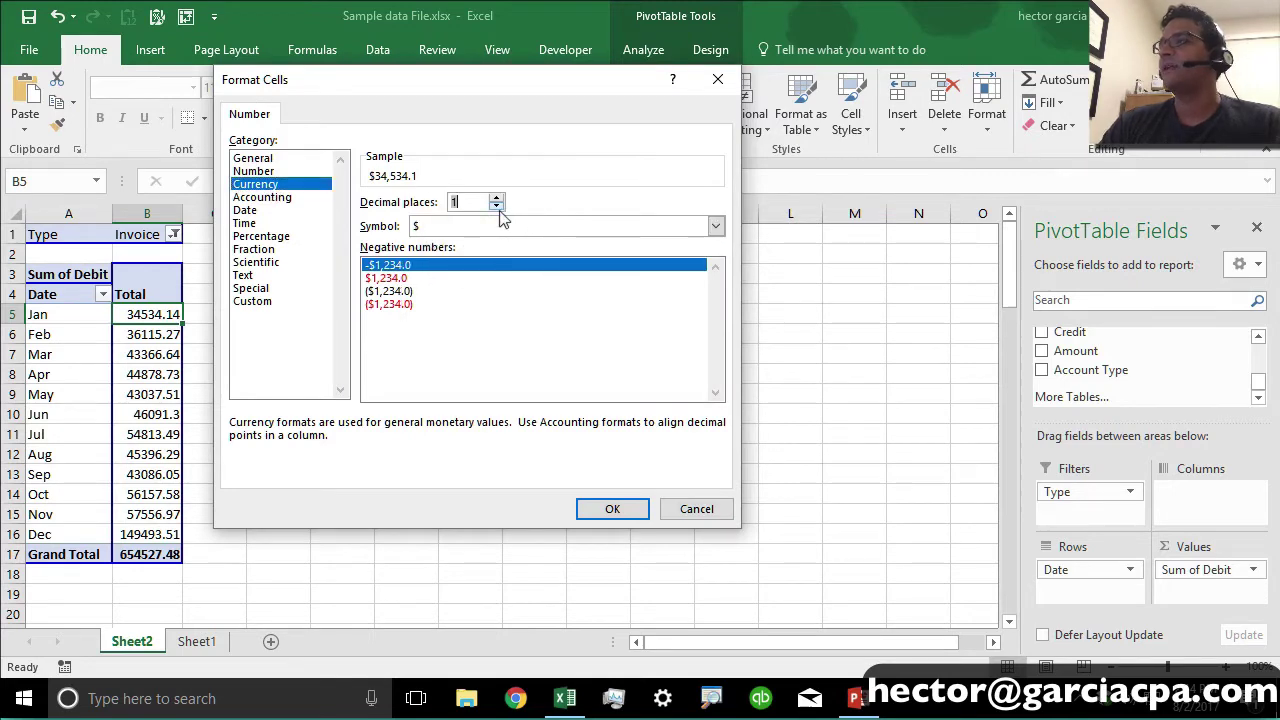
left_click(612, 510)
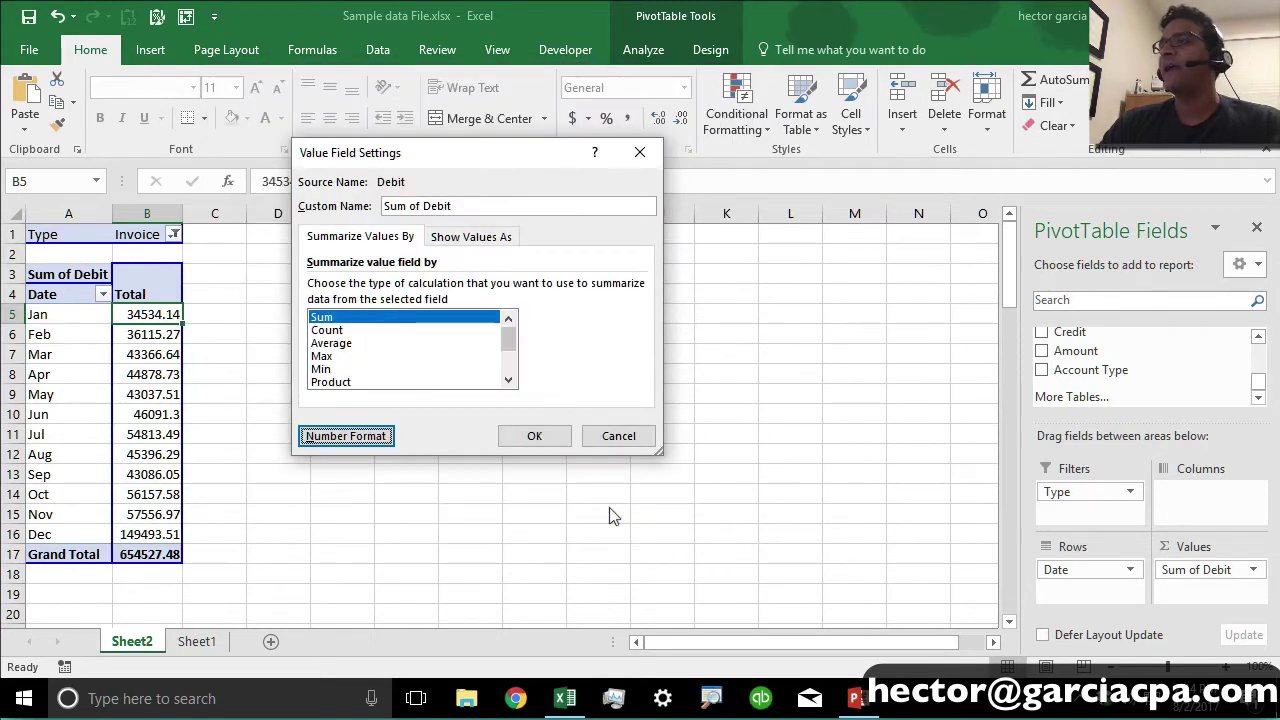
left_click(537, 438)
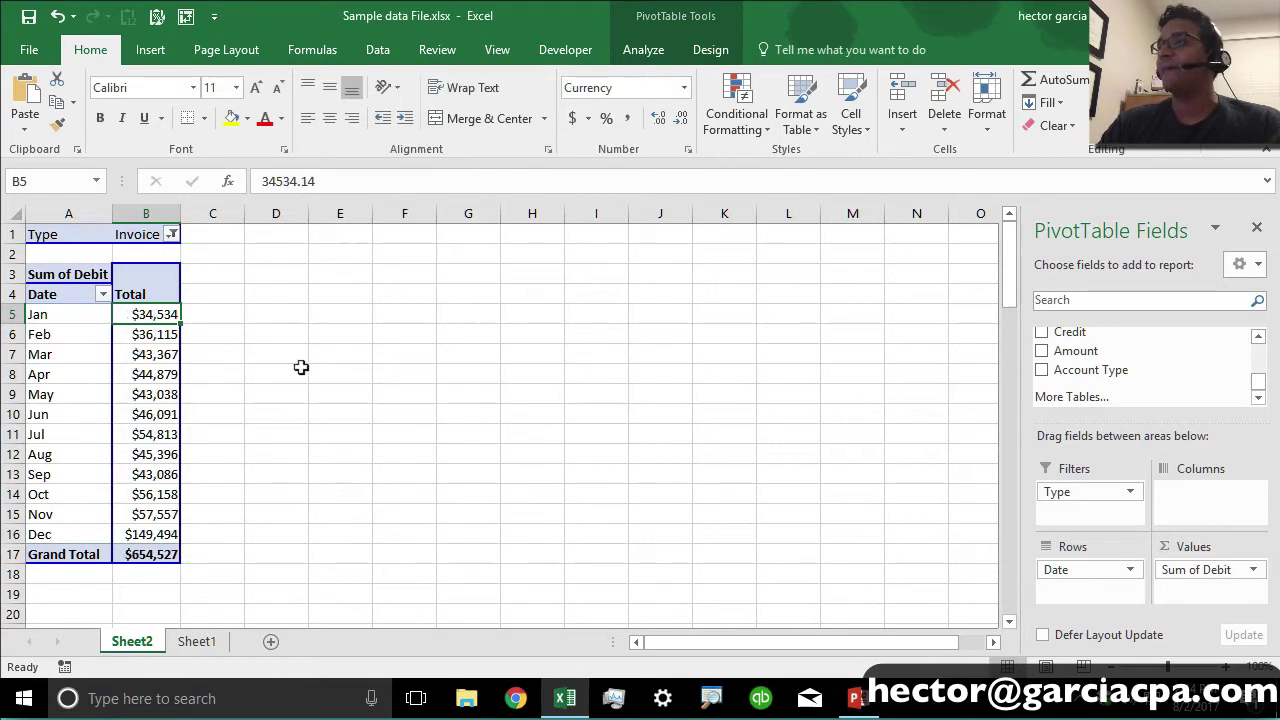
left_click(293, 368)
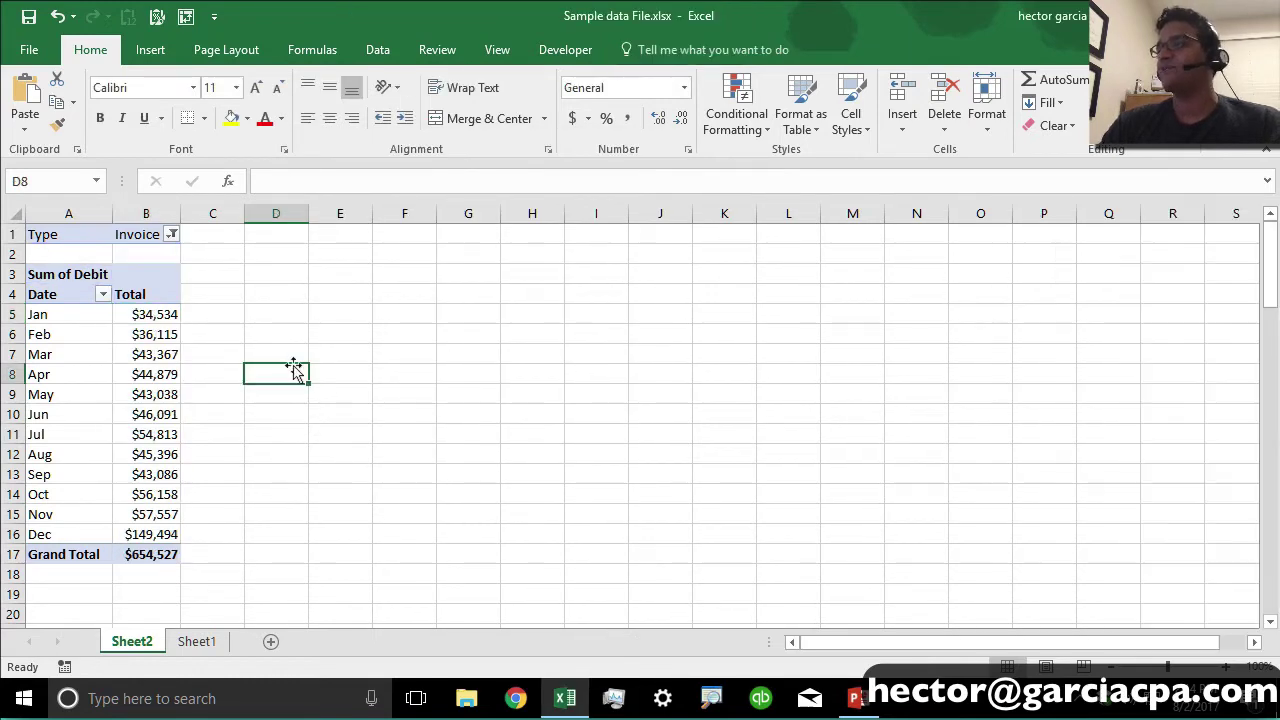
Step: Add the Credit field to the PivotTable's values area below Sum of Debit and summarise it by Sum
left_click(165, 314)
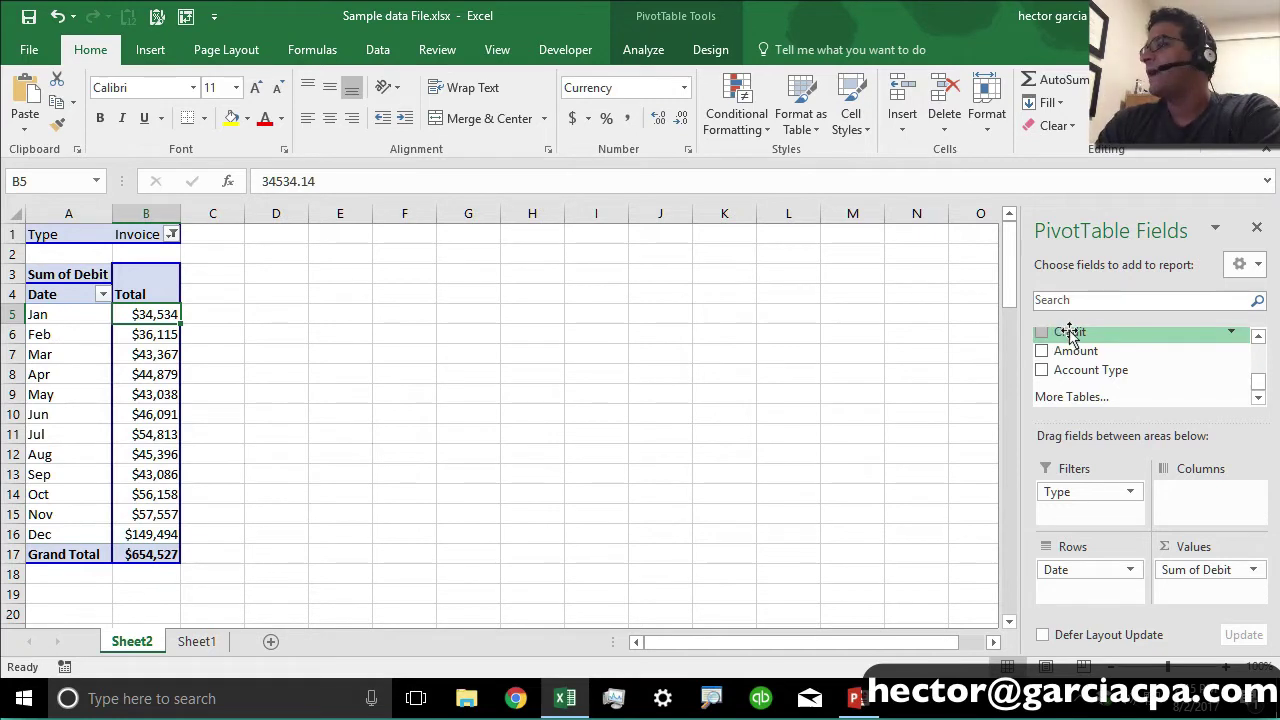
left_click_drag(1070, 333, 1208, 595)
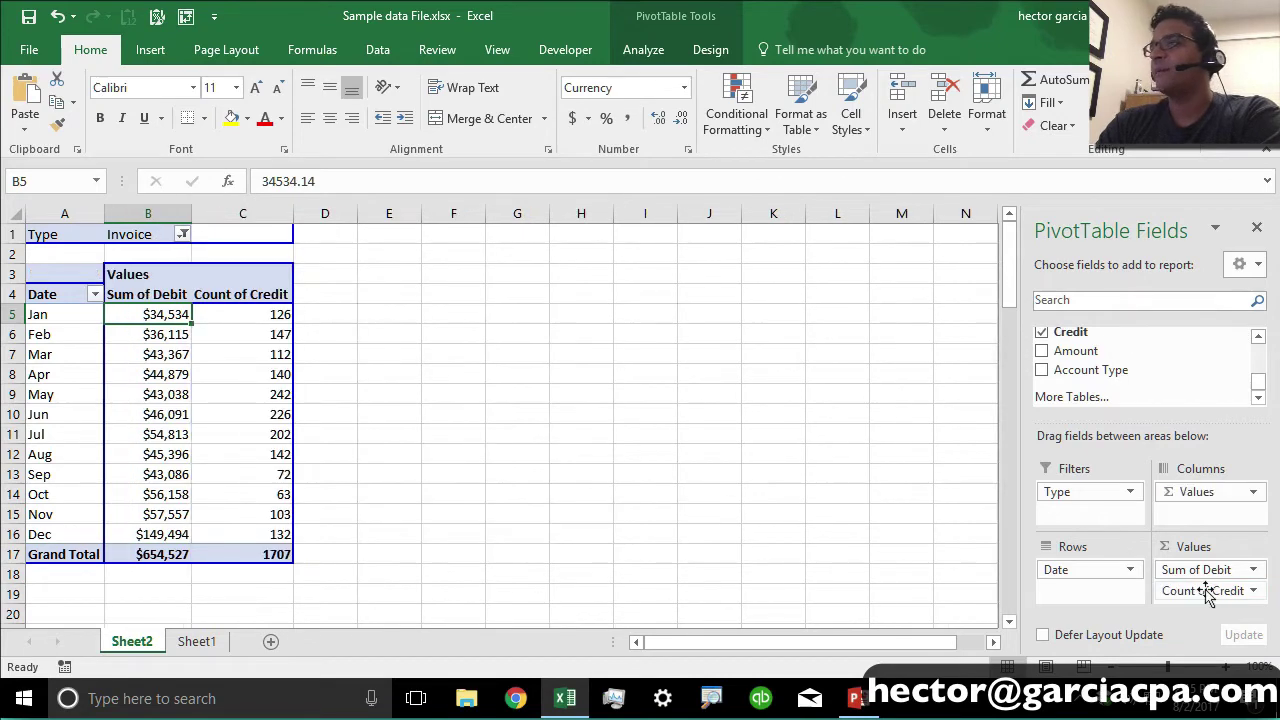
left_click(1257, 591)
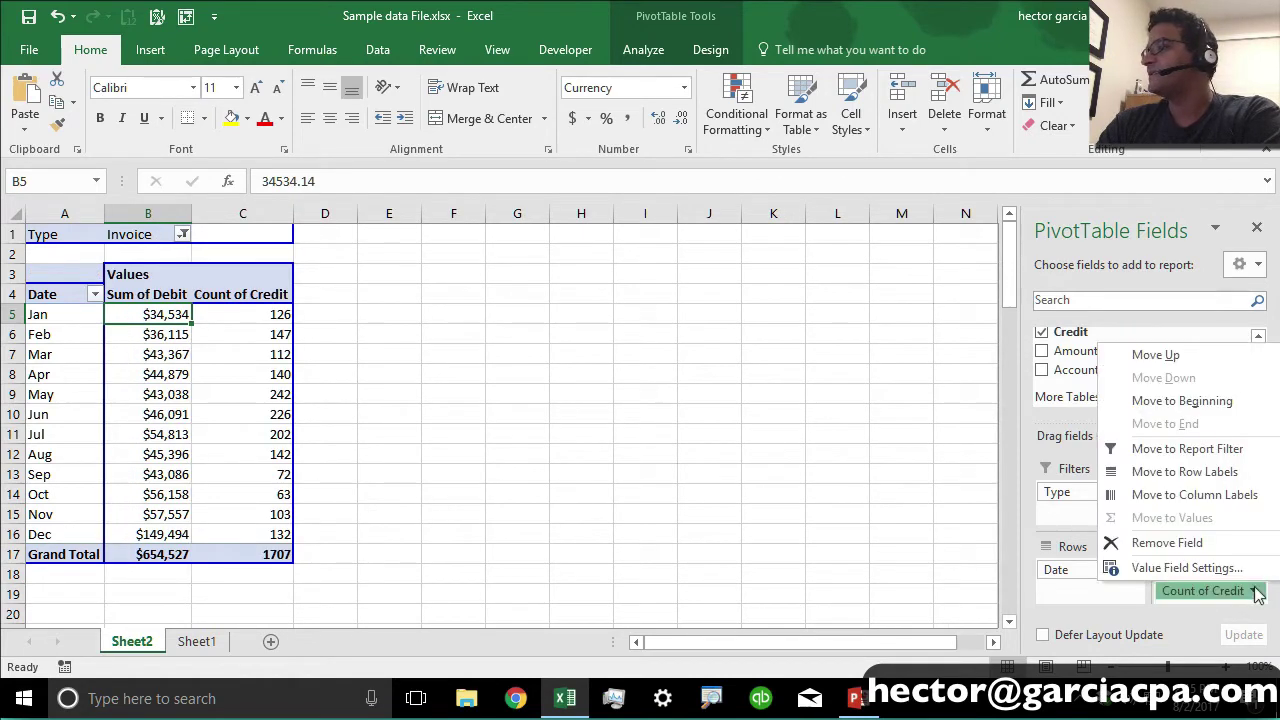
left_click(1212, 568)
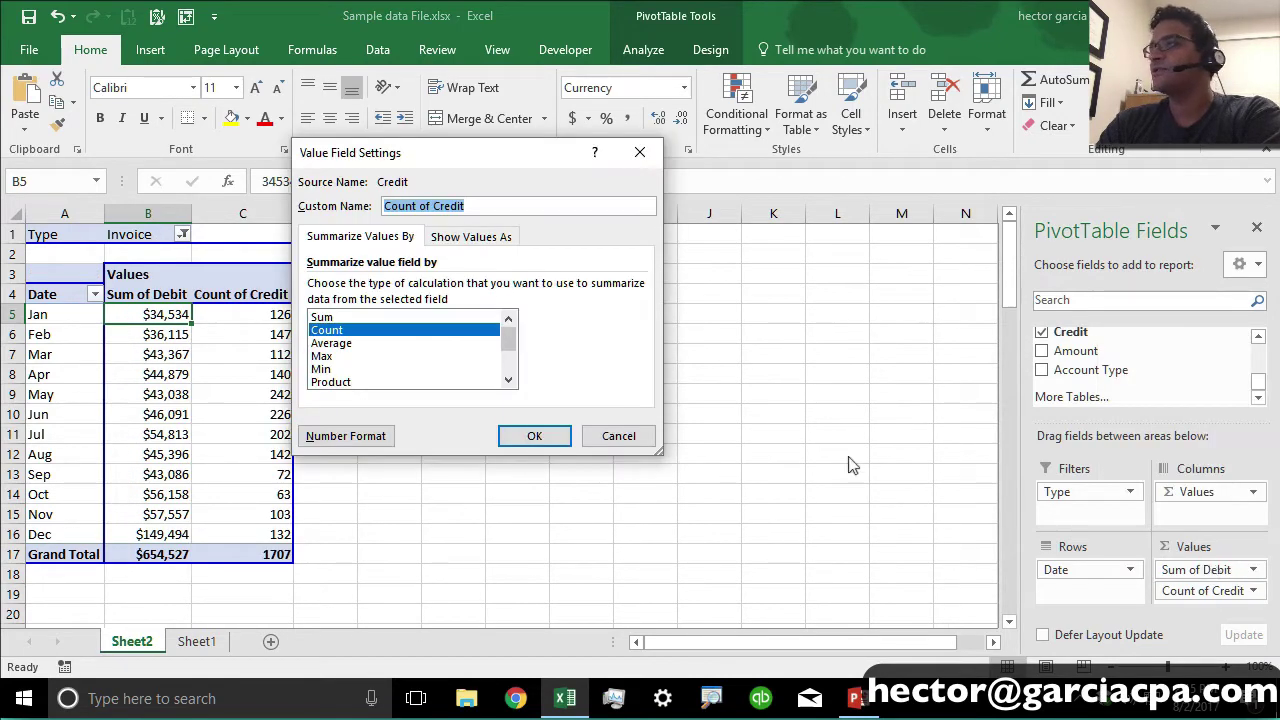
left_click(360, 318)
Step: Format the Credit value field as Currency with the $ symbol and 0 decimal places, and apply its field settings
left_click(346, 436)
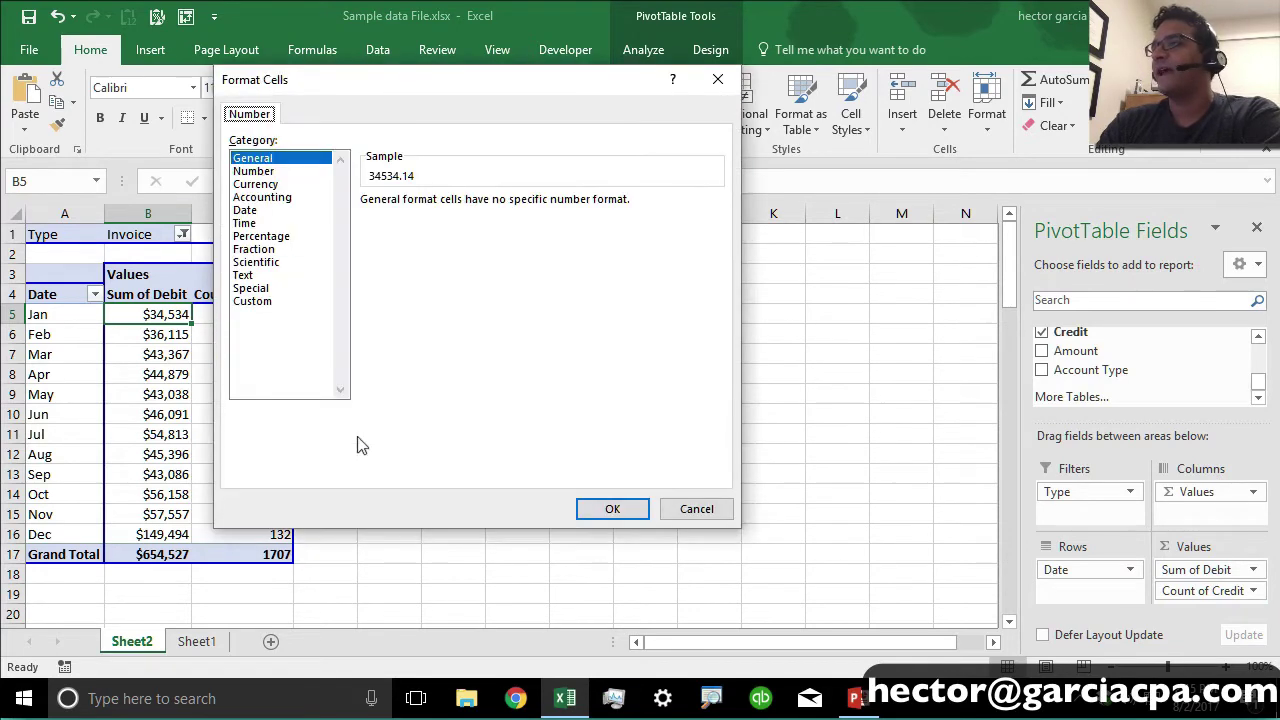
left_click(268, 185)
key("Tab")
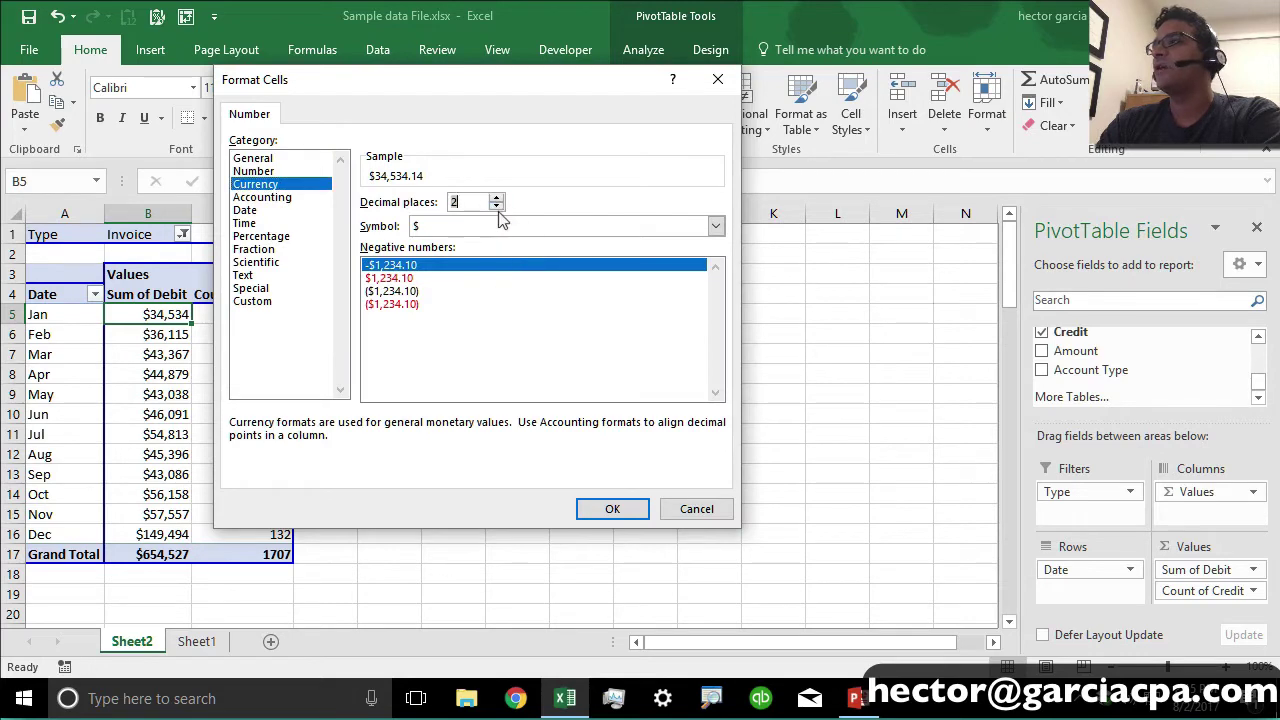
left_click(496, 207)
left_click(496, 207)
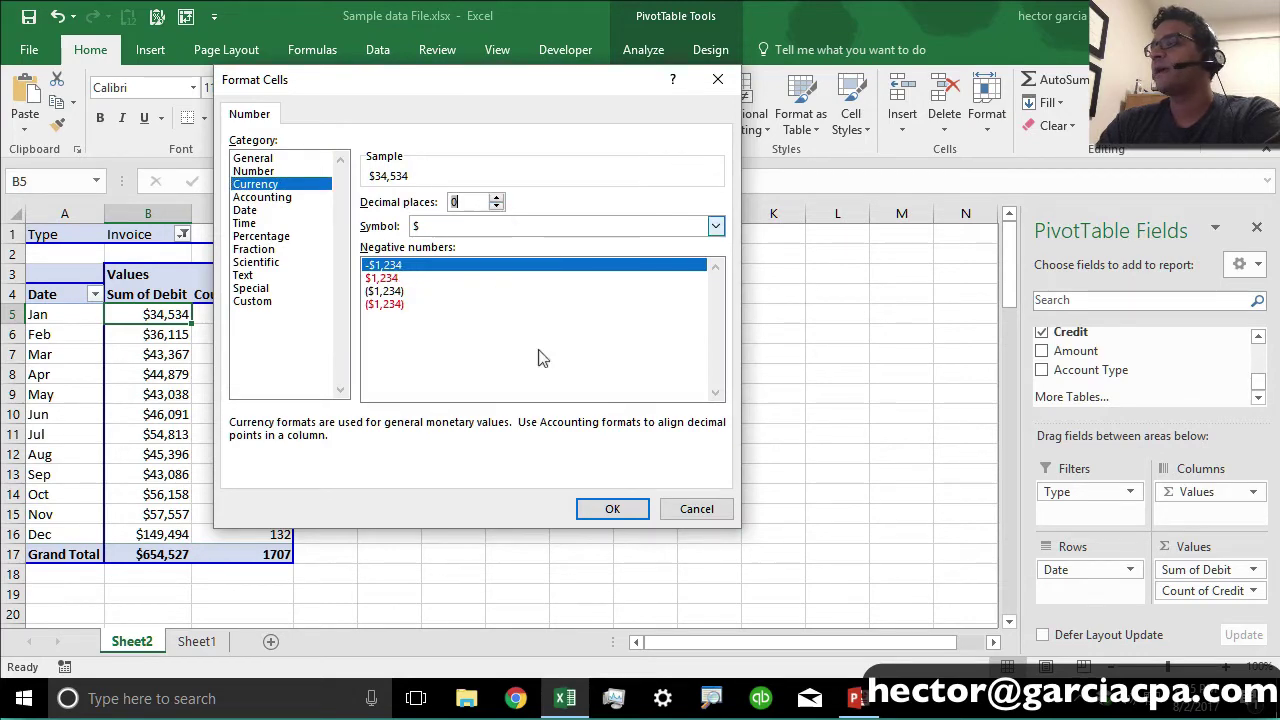
left_click(610, 510)
left_click(548, 432)
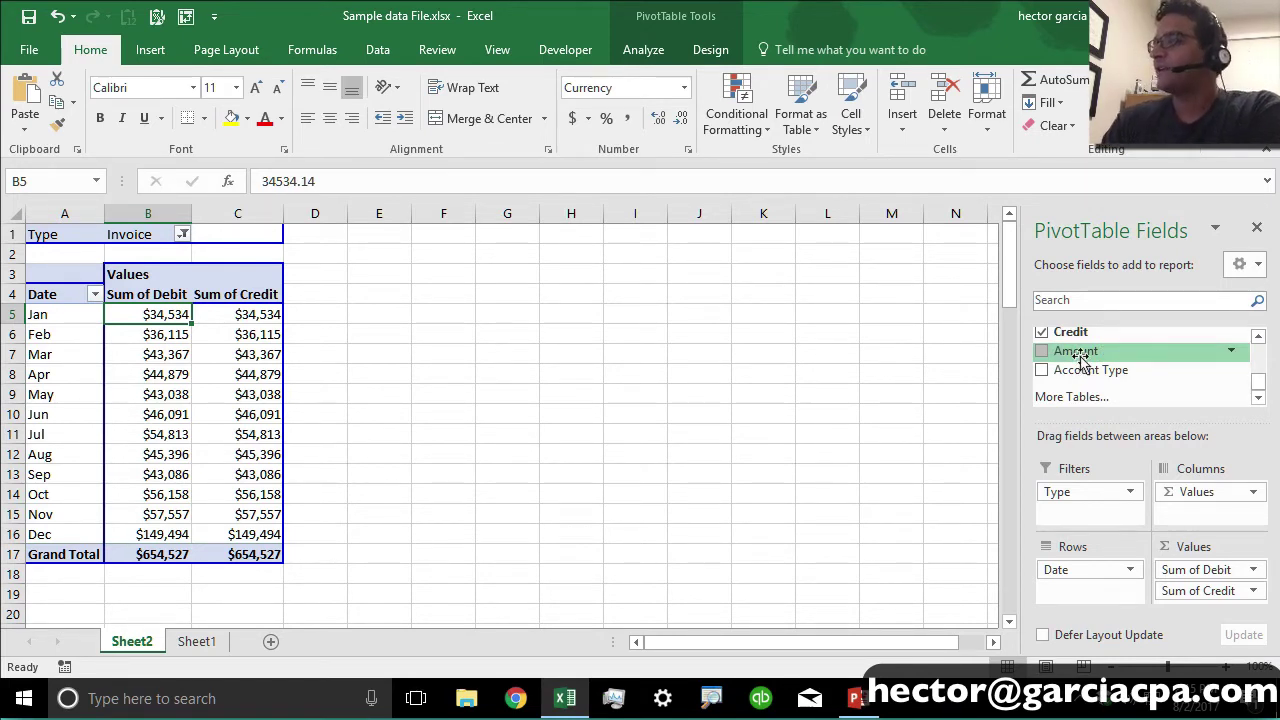
Step: Highlight invoice rows 822 to 825 on Sheet1 in yellow and select the debit amount in cell AB822
left_click(213, 647)
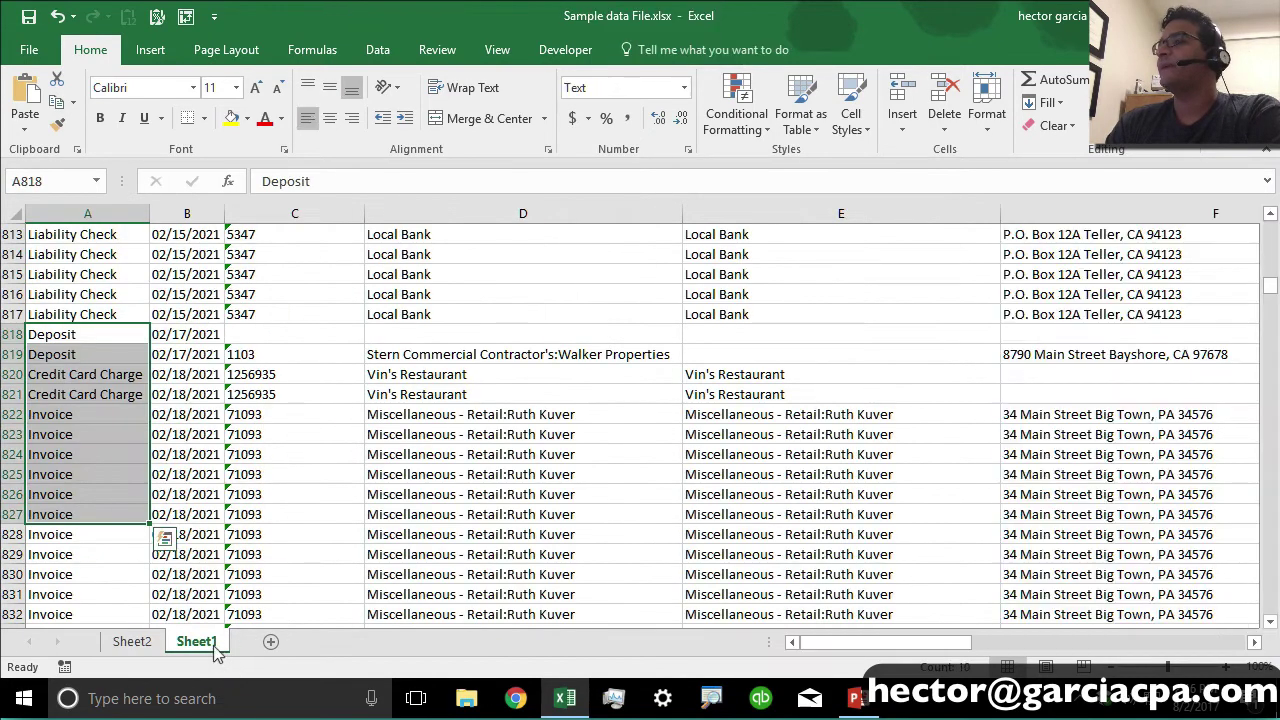
left_click(370, 473)
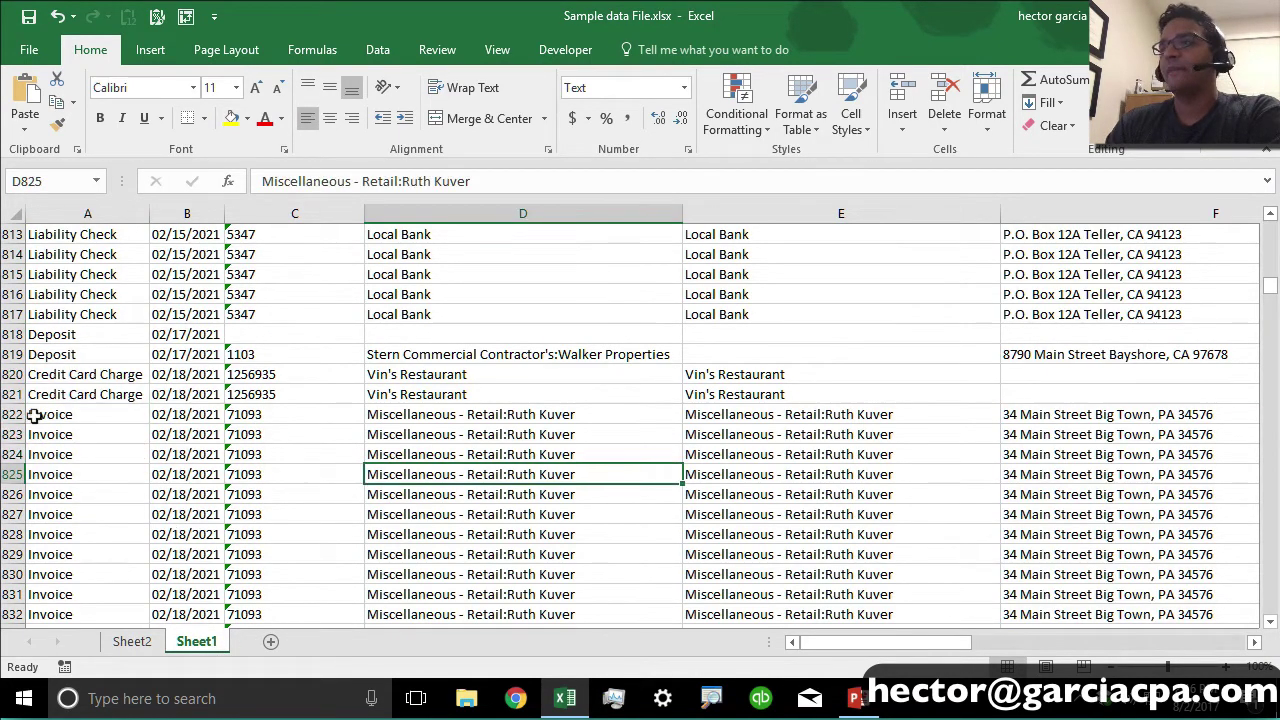
left_click_drag(12, 414, 12, 474)
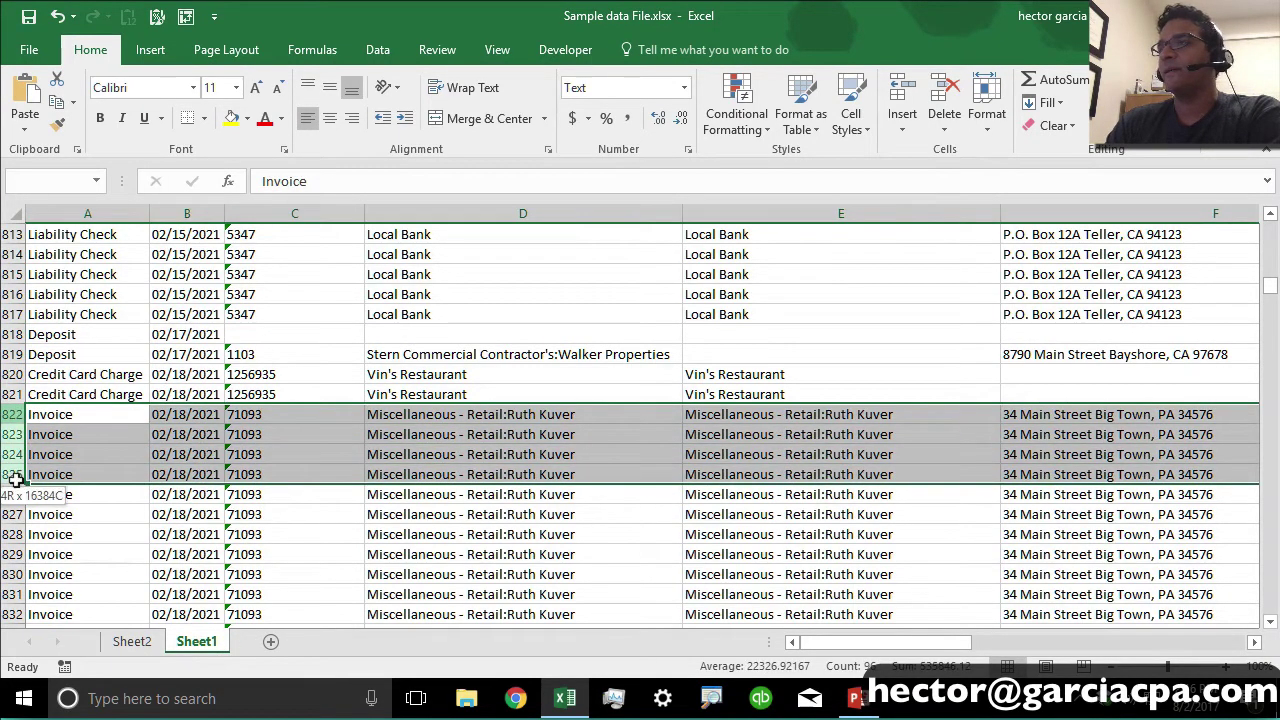
left_click(238, 122)
left_click_drag(918, 643, 1195, 645)
left_click(749, 413)
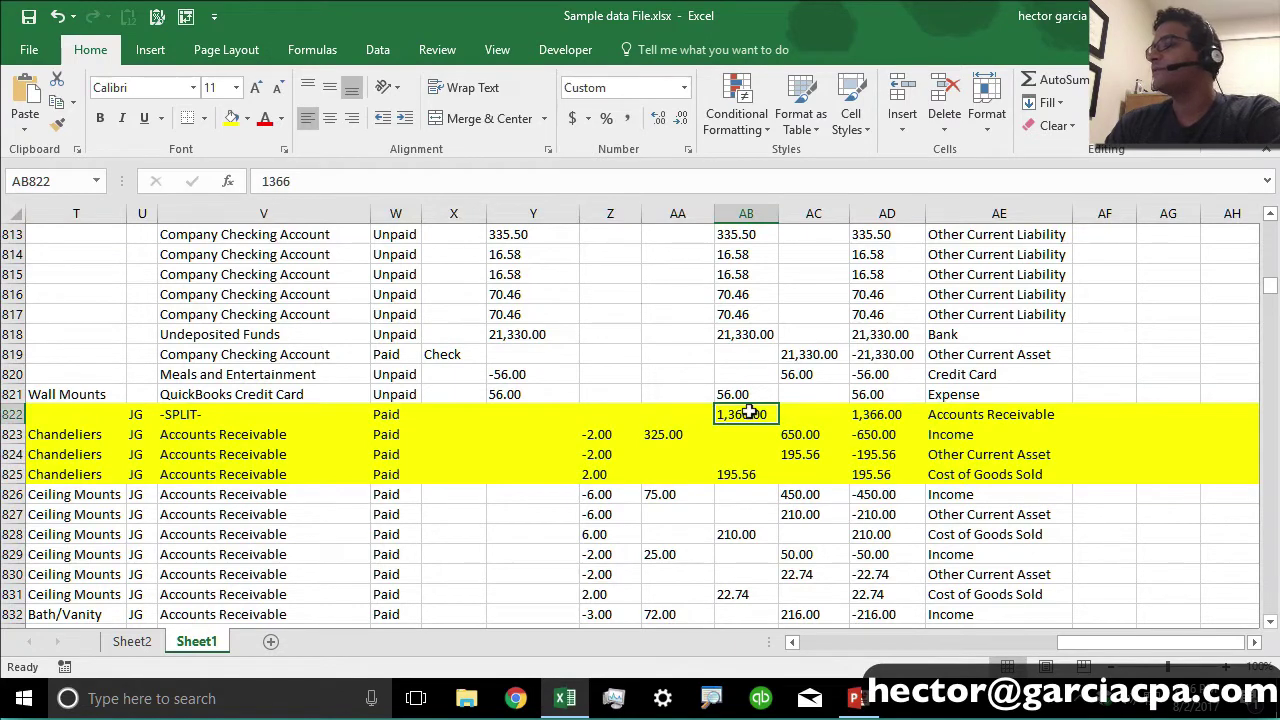
Step: Check the credits in cells AC823:AC824 and the invoice line's amount in AD822 on Sheet1
left_click_drag(806, 436, 813, 452)
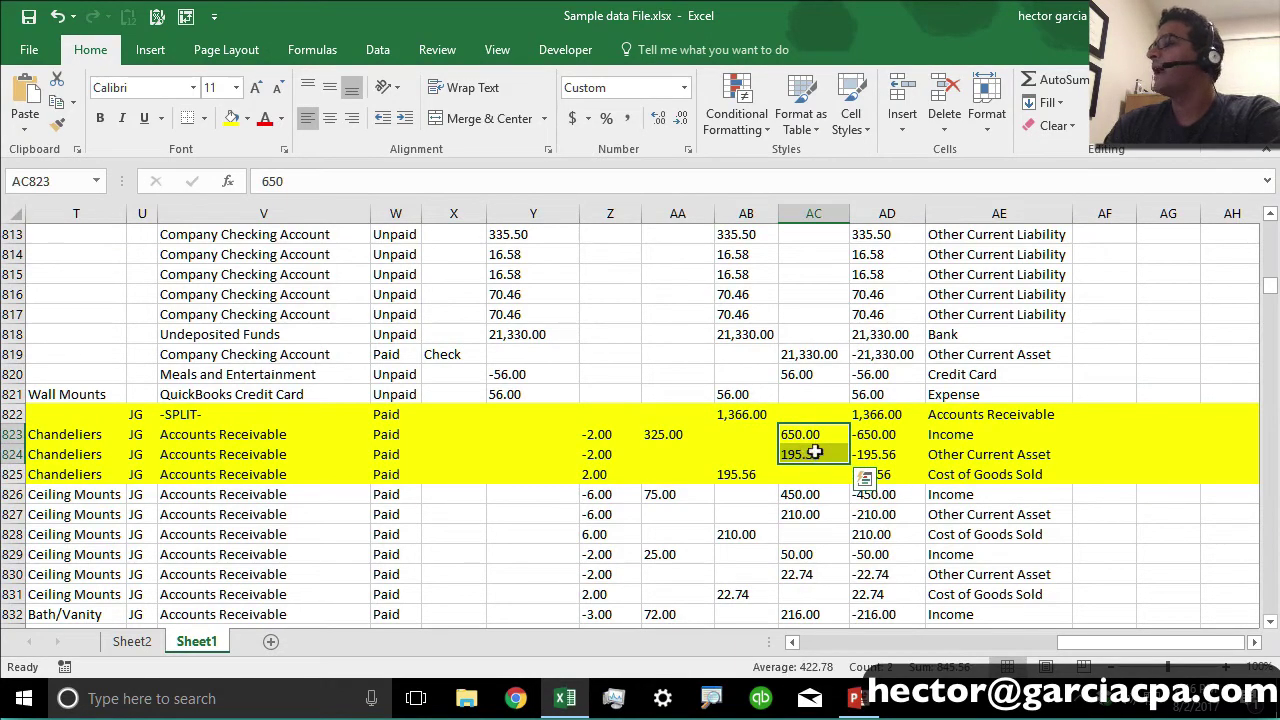
left_click(880, 417)
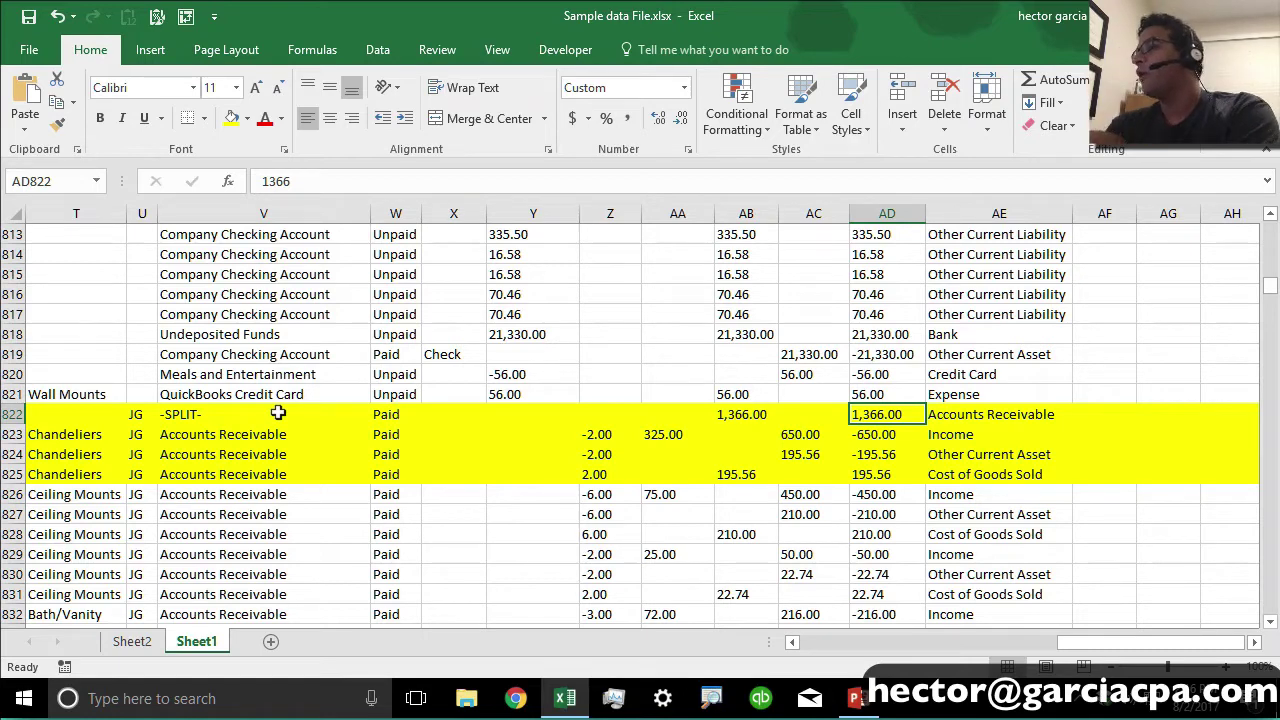
Step: Add the Account Type field to the rows area of the PivotTable on Sheet2, below Date
left_click(142, 648)
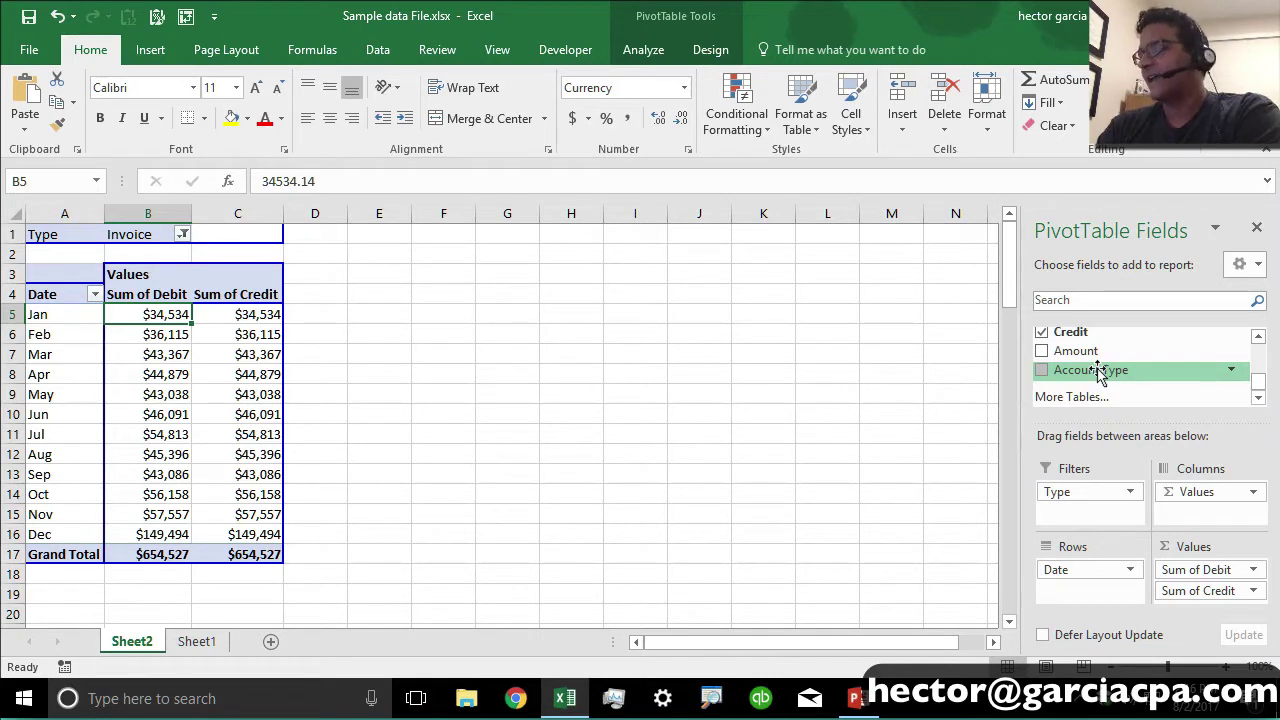
left_click_drag(1099, 372, 1098, 593)
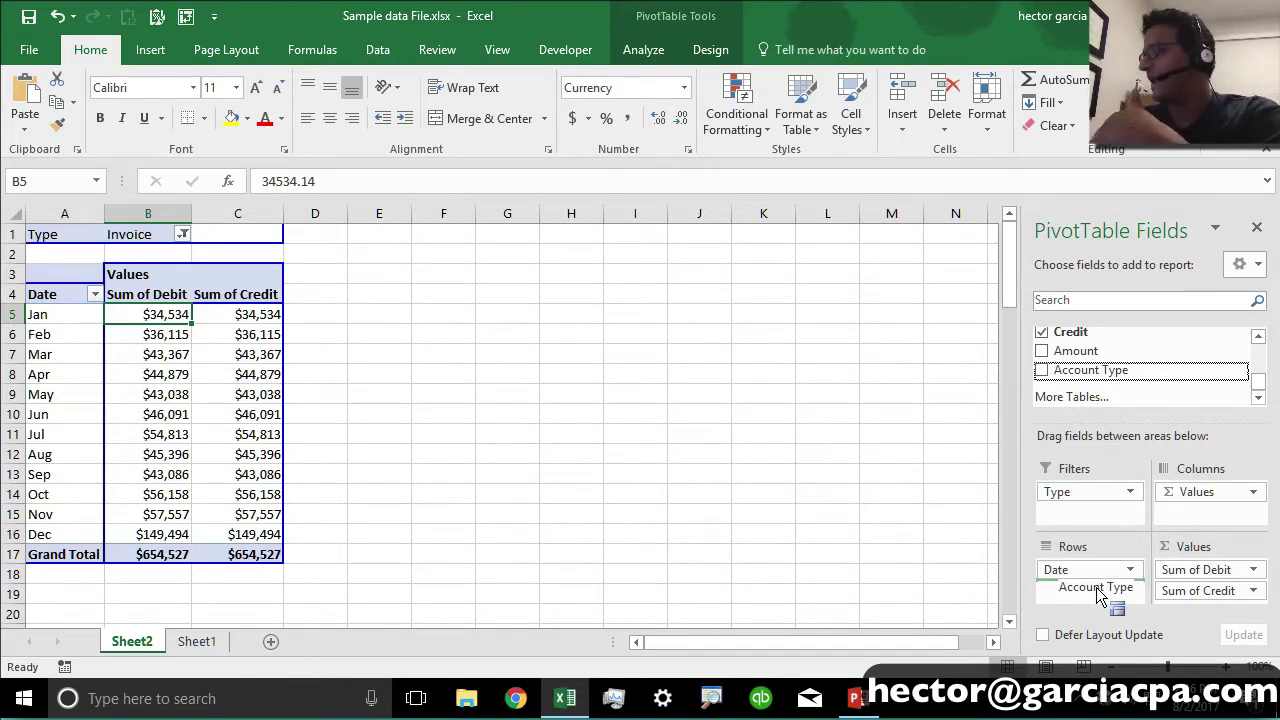
left_click_drag(1100, 593, 1099, 592)
Step: Compare January's debit and credit amounts for Accounts Receivable, Cost of Goods Sold, Income and Other Current Asset in the PivotTable
left_click(171, 340)
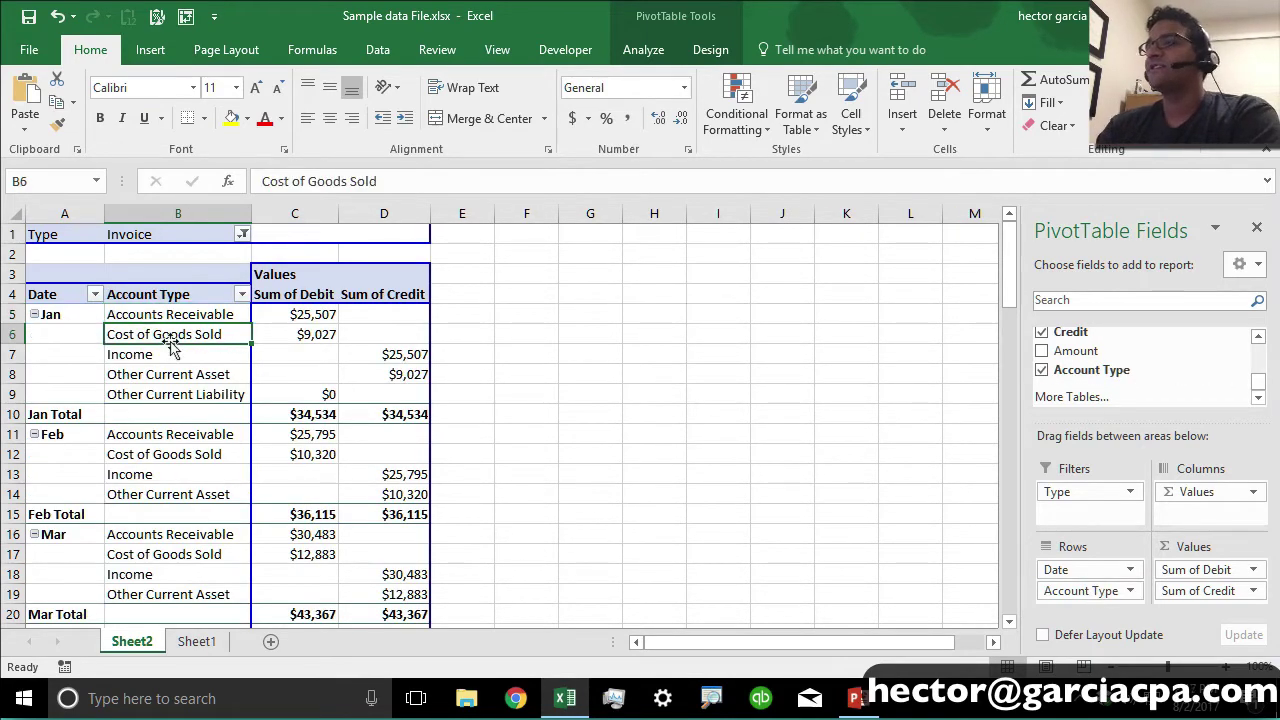
left_click(326, 316)
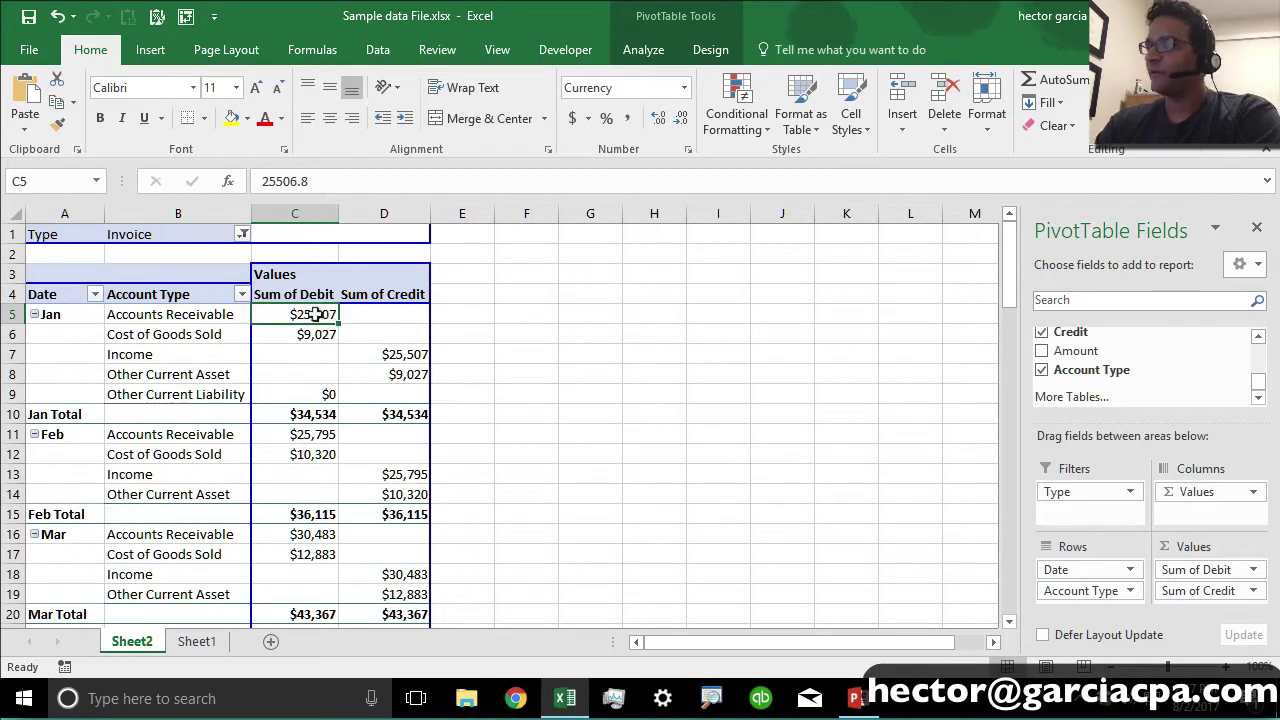
mouse_move(300, 313)
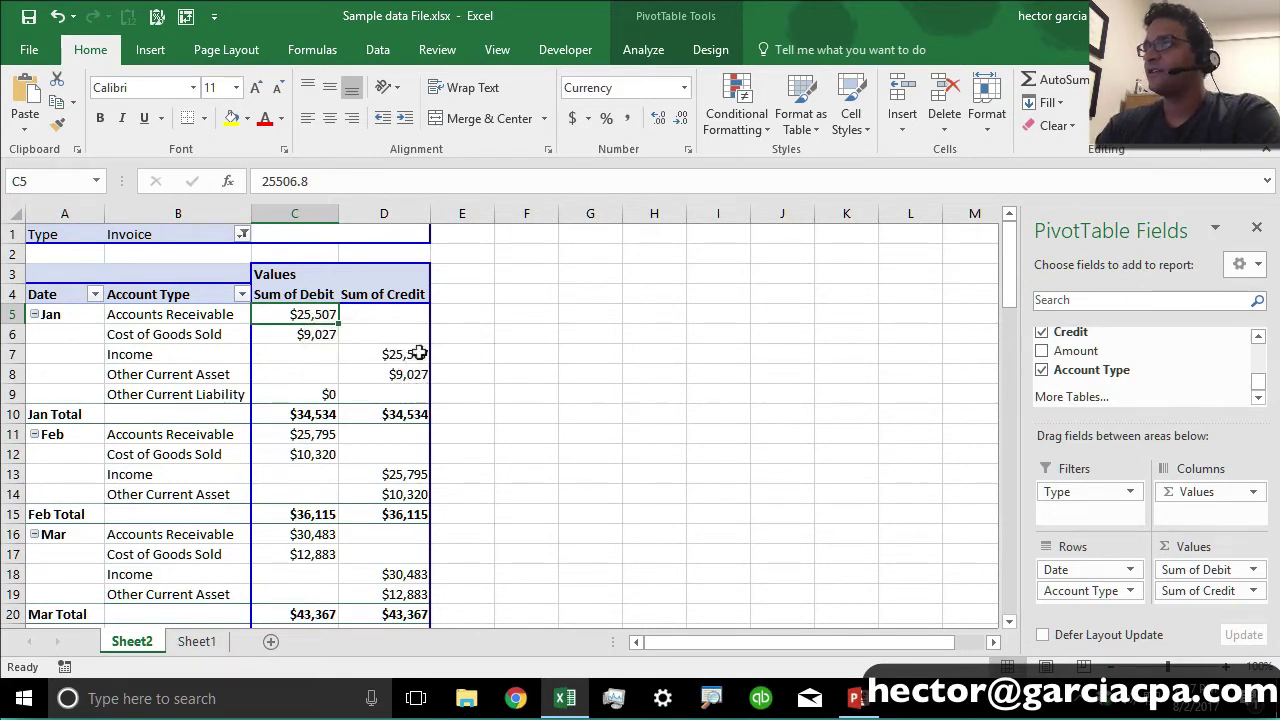
left_click(415, 352)
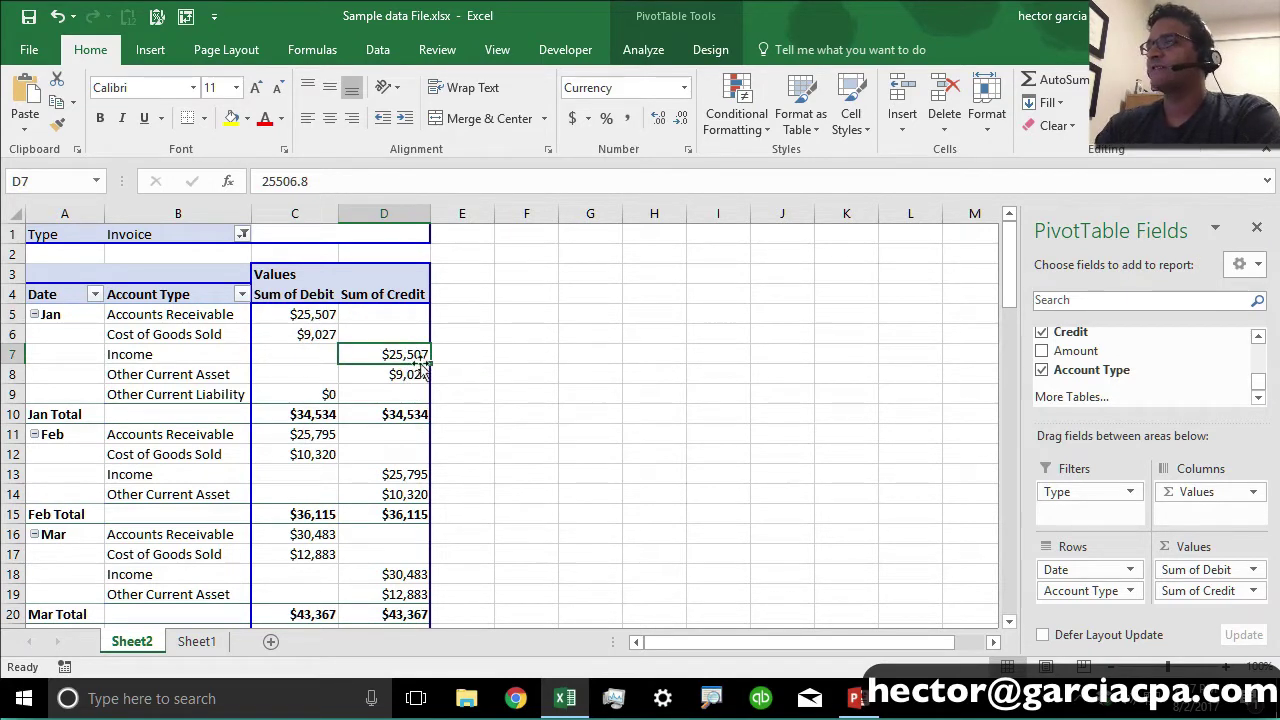
left_click(303, 334)
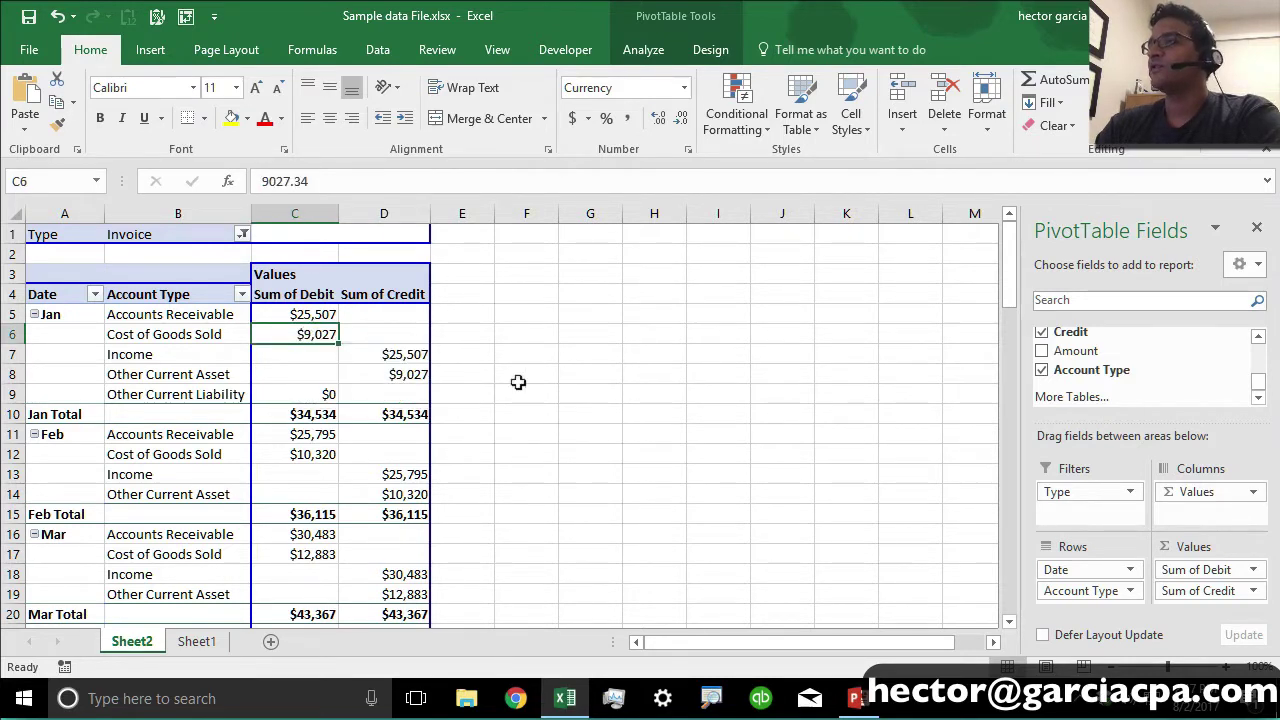
left_click(418, 376)
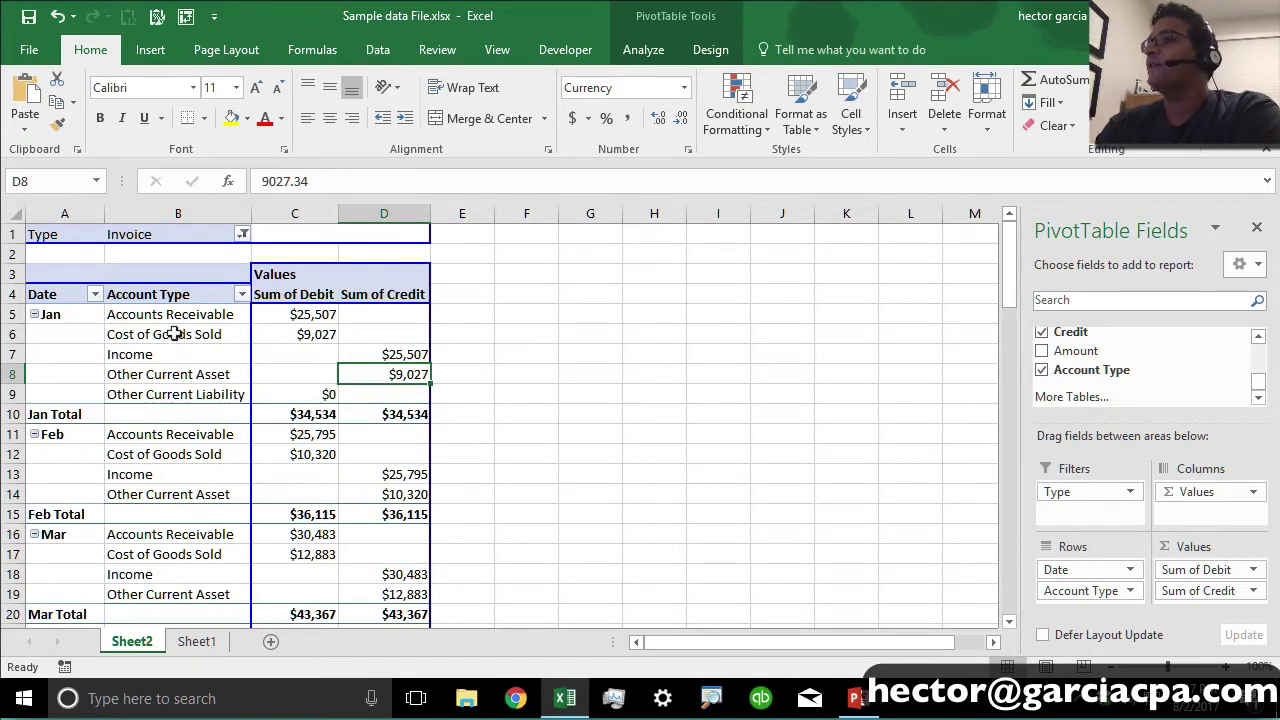
left_click(390, 352)
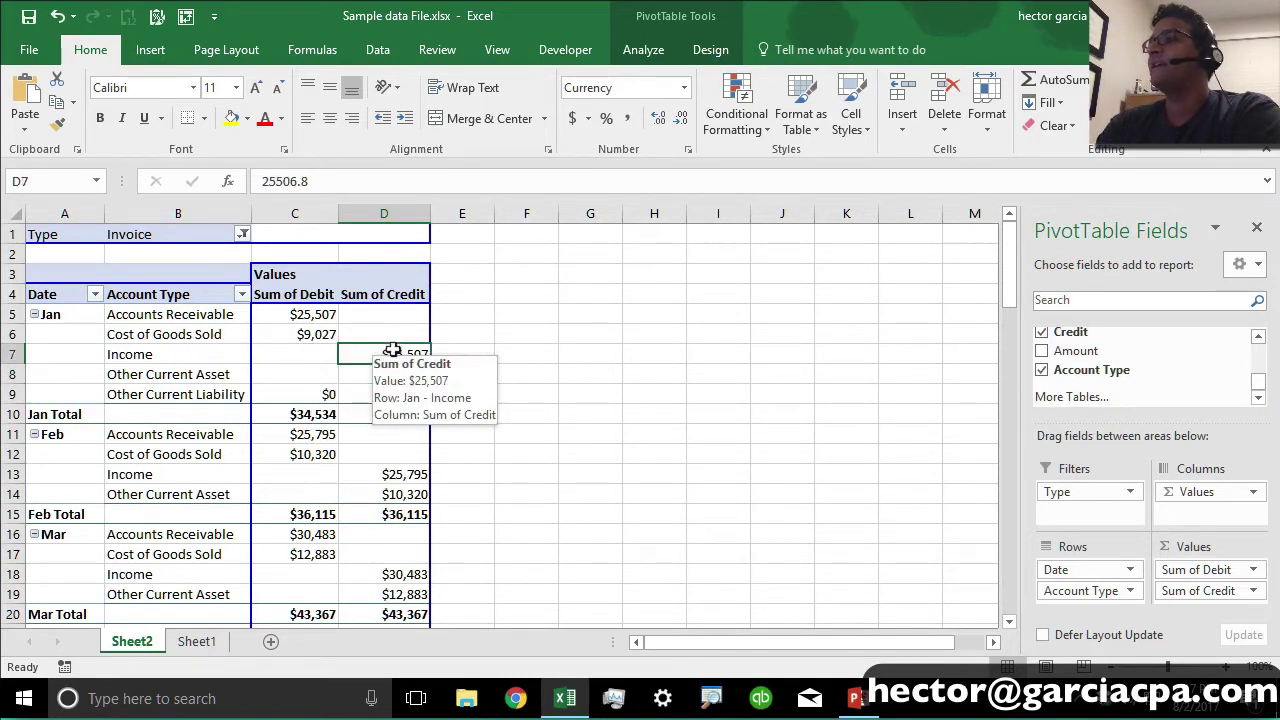
left_click(308, 334)
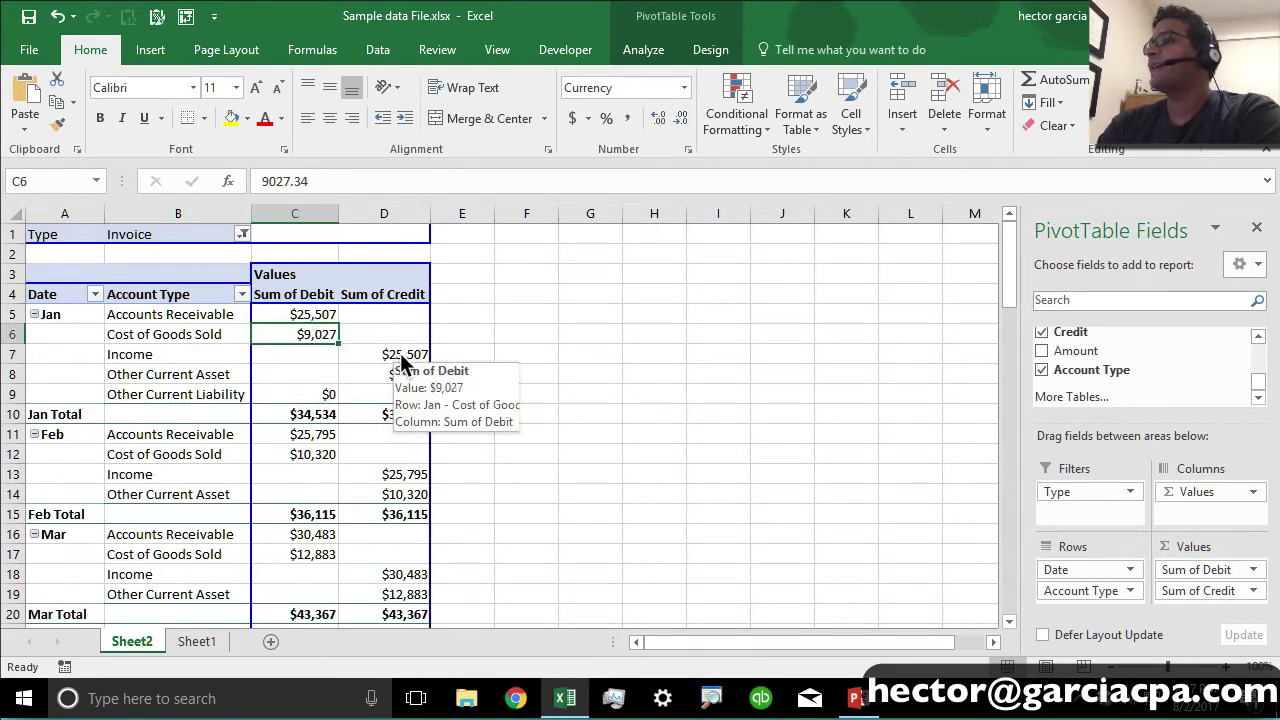
left_click(388, 353)
left_click(312, 334)
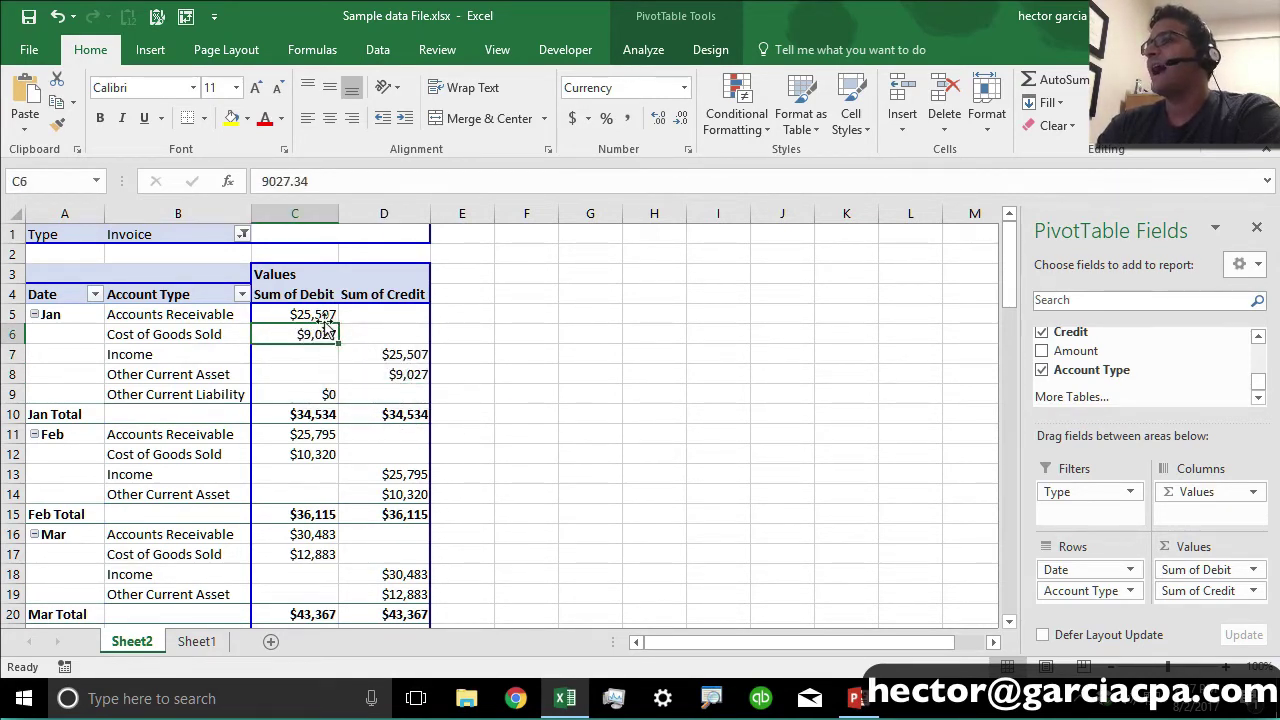
left_click(405, 374)
left_click(318, 314)
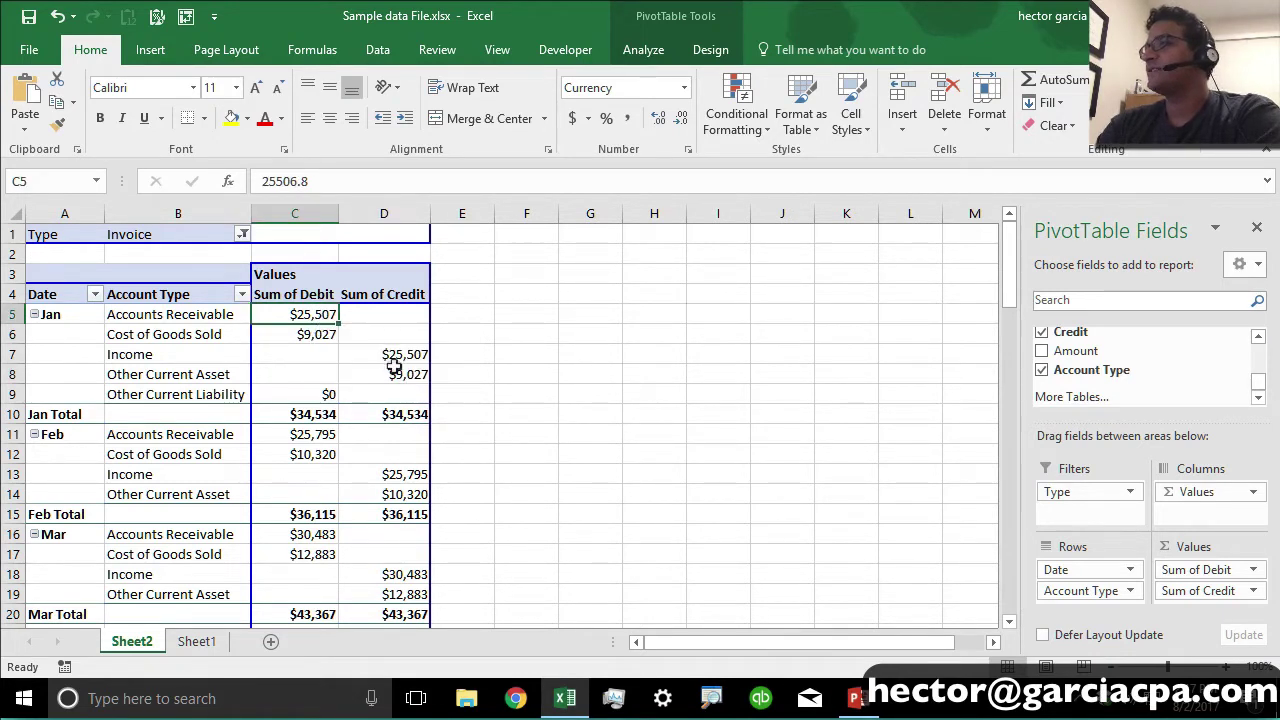
left_click(396, 372)
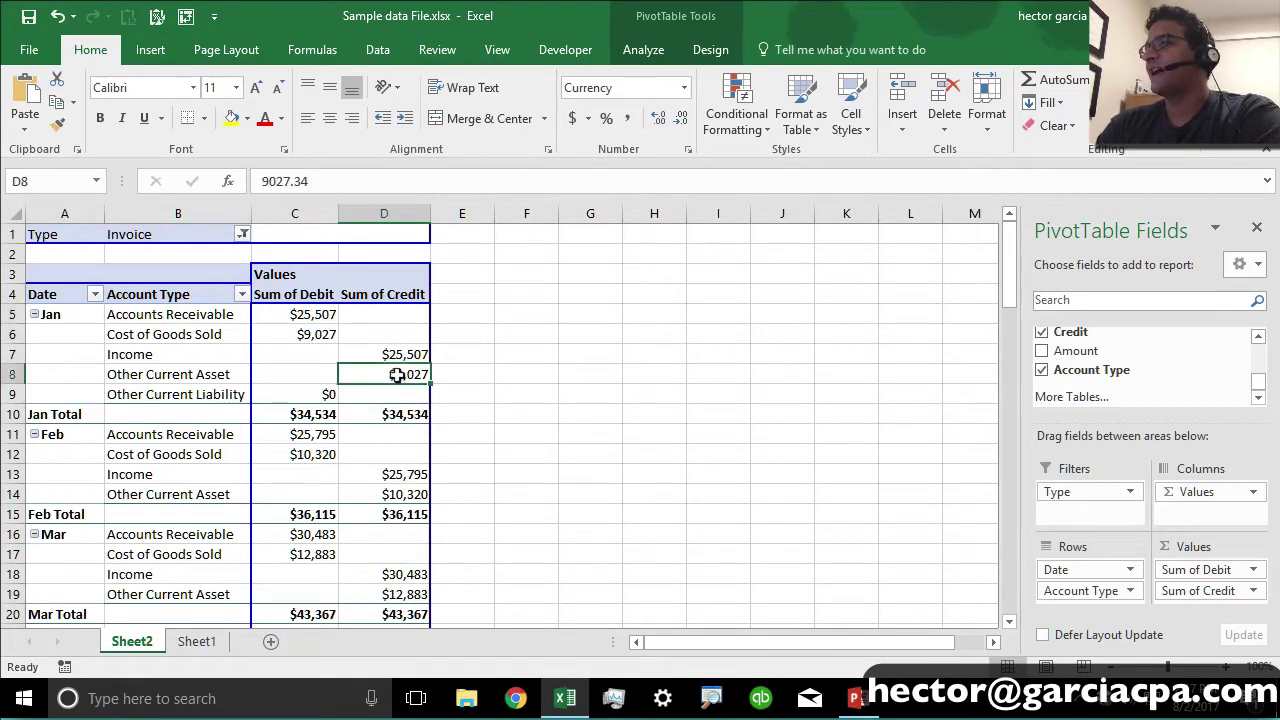
Step: Filter the PivotTable's Account Type field to only Income and Cost of Goods Sold
left_click(241, 294)
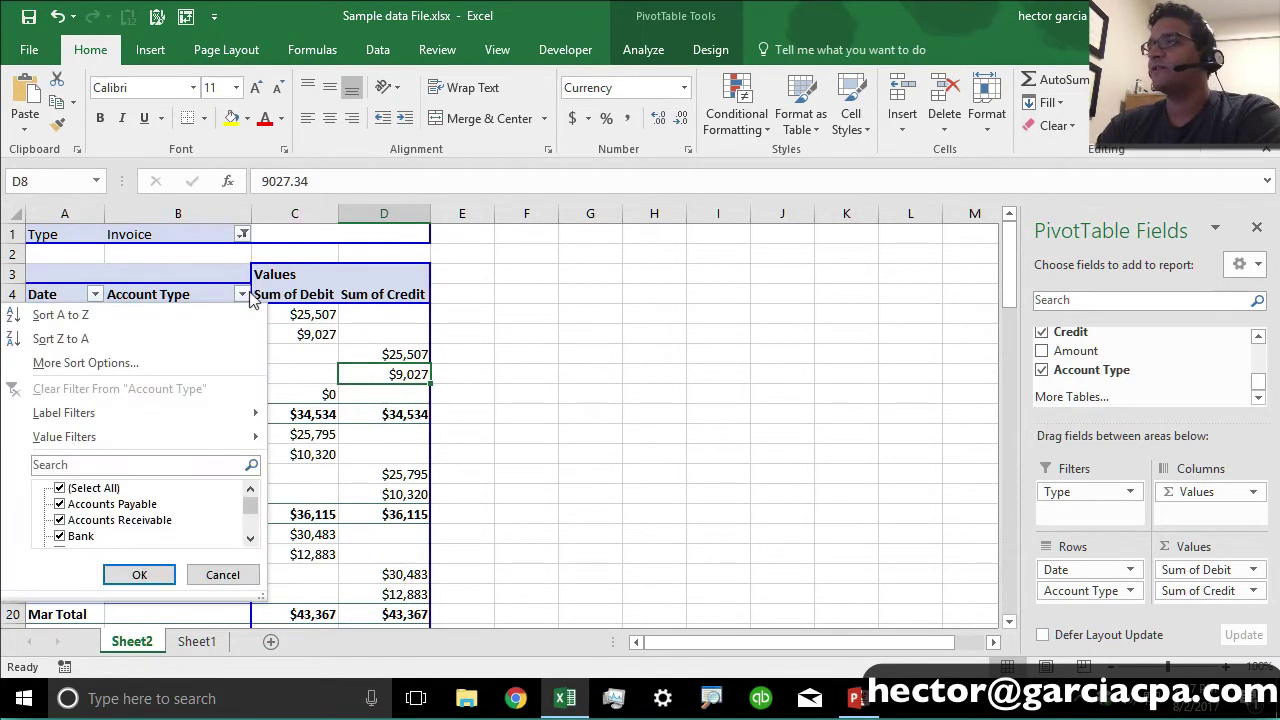
left_click(60, 488)
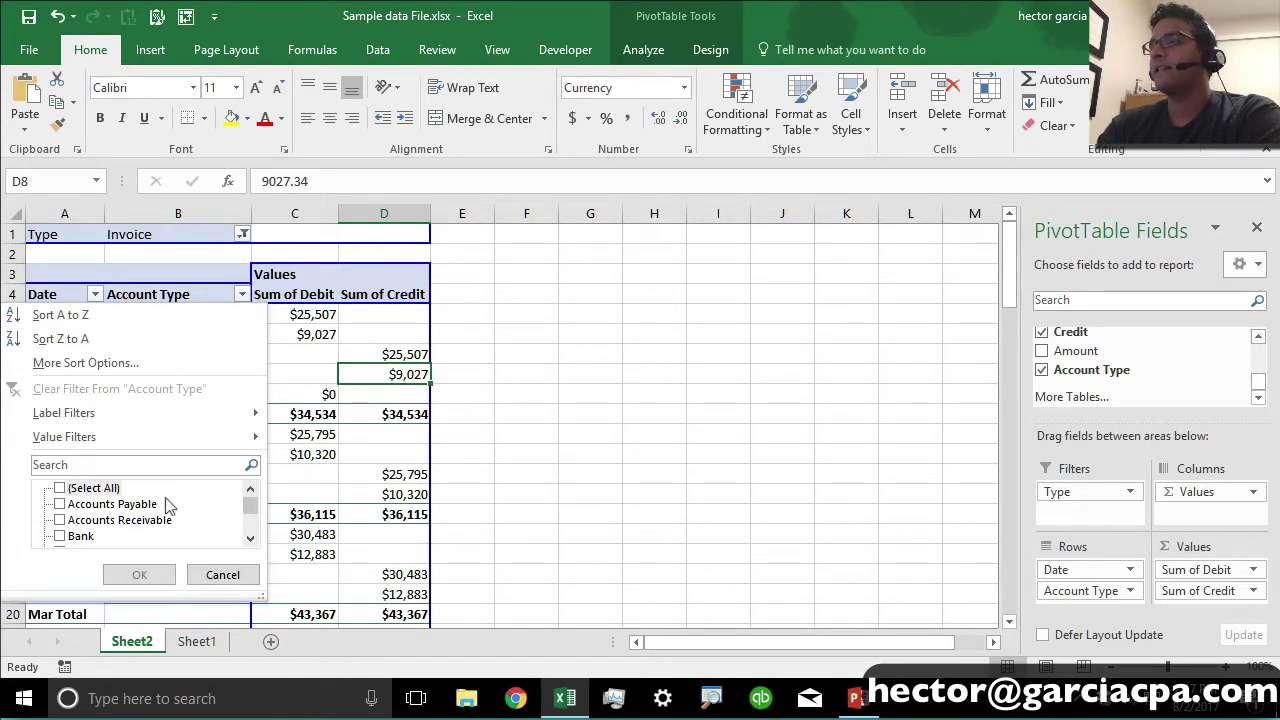
scroll(250, 543, "down", 8)
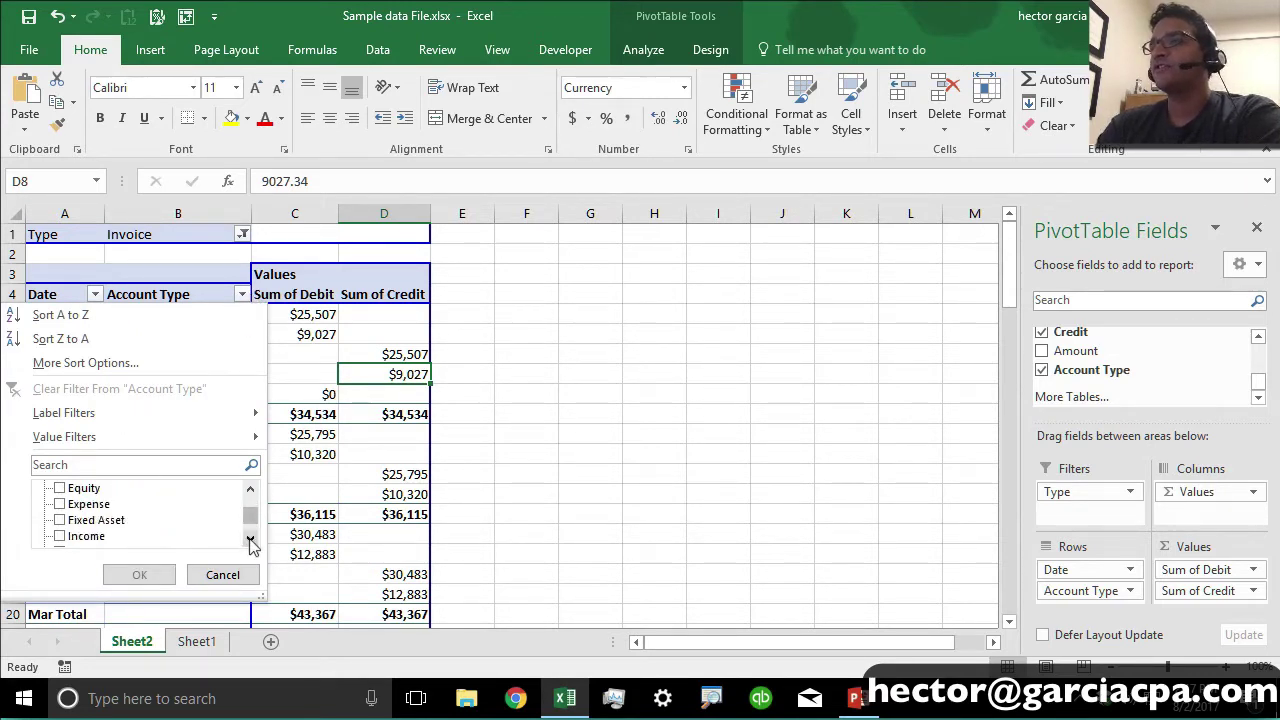
left_click(62, 504)
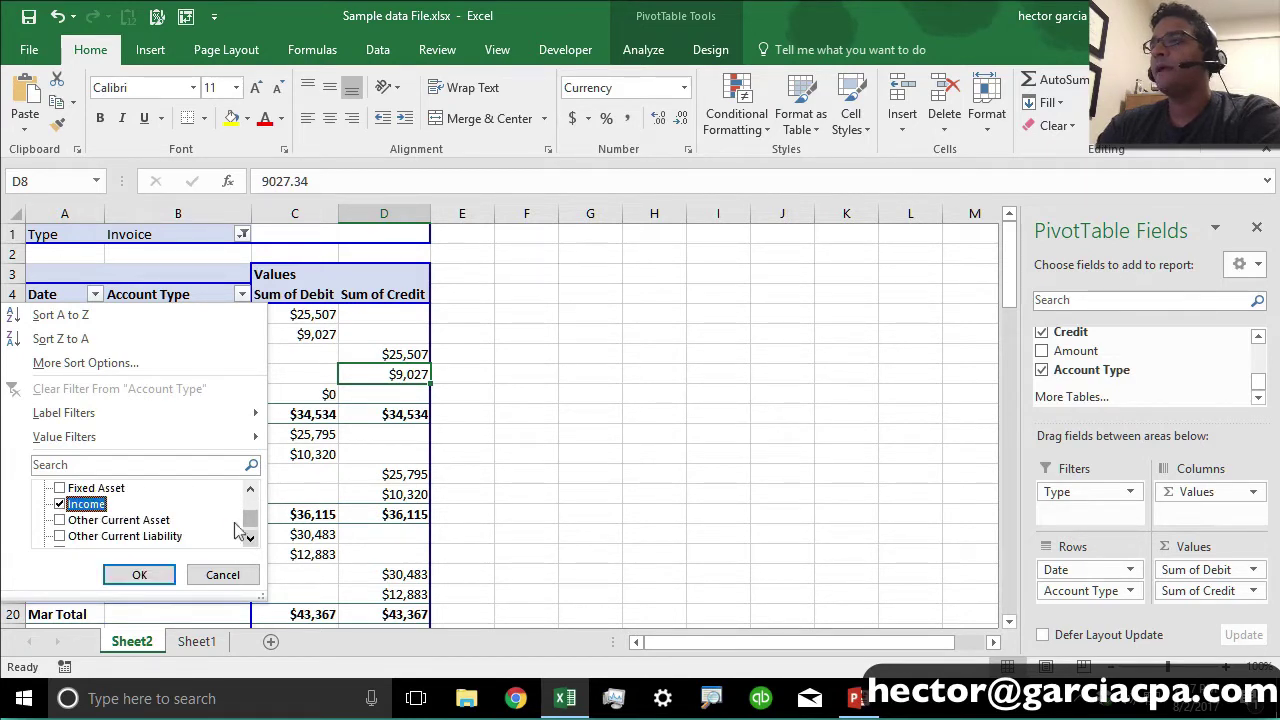
left_click(250, 538)
left_click(250, 538)
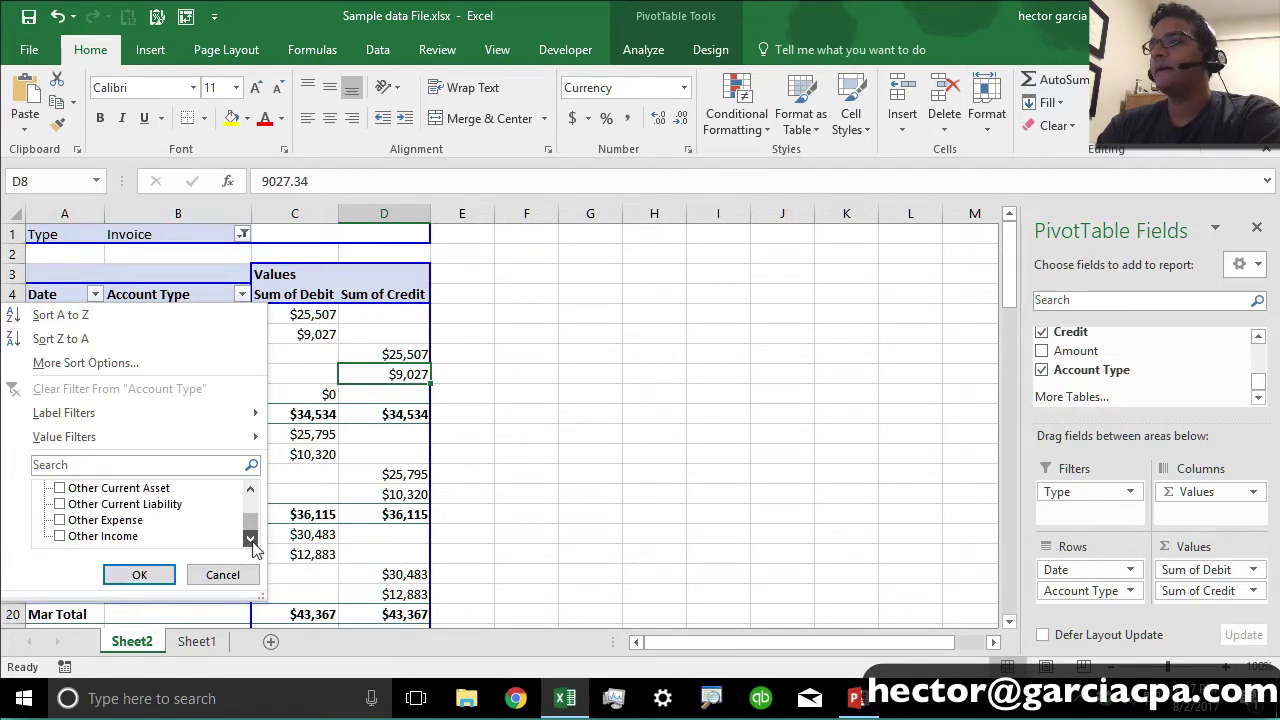
left_click(250, 488)
left_click(250, 488)
left_click(250, 488)
left_click(250, 488)
left_click(250, 488)
left_click(250, 488)
left_click(250, 488)
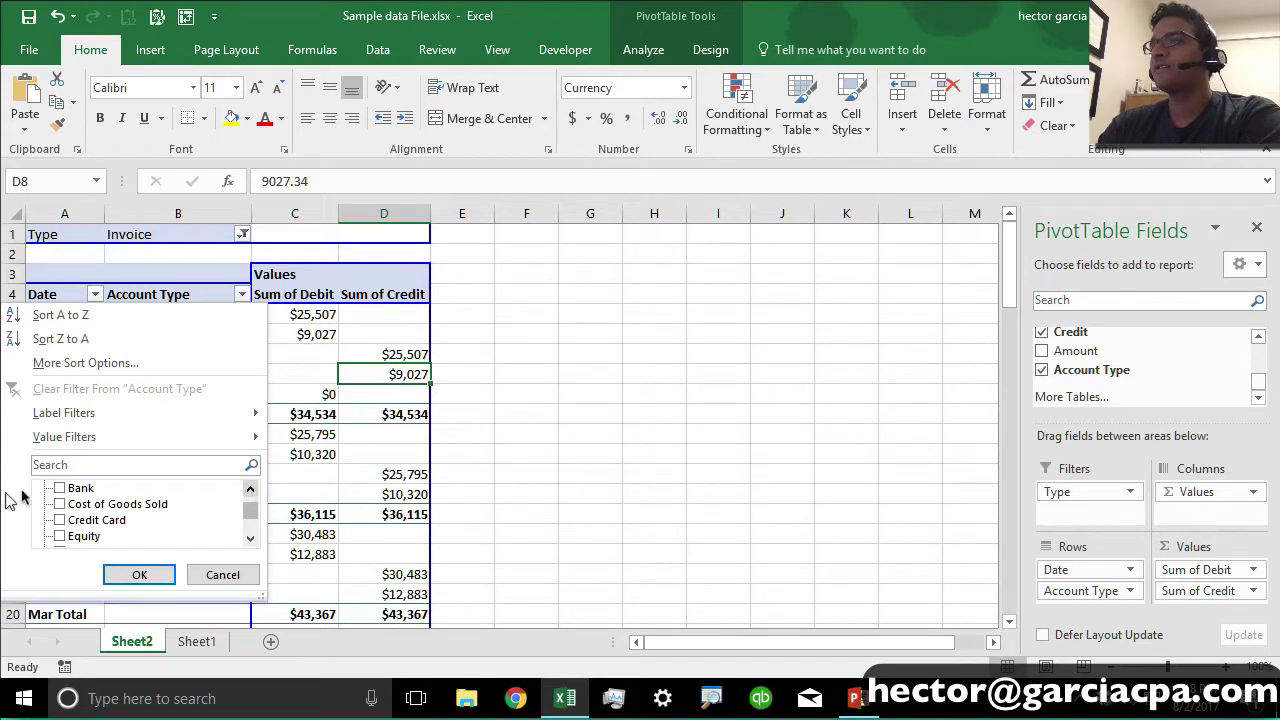
left_click(60, 504)
left_click(139, 575)
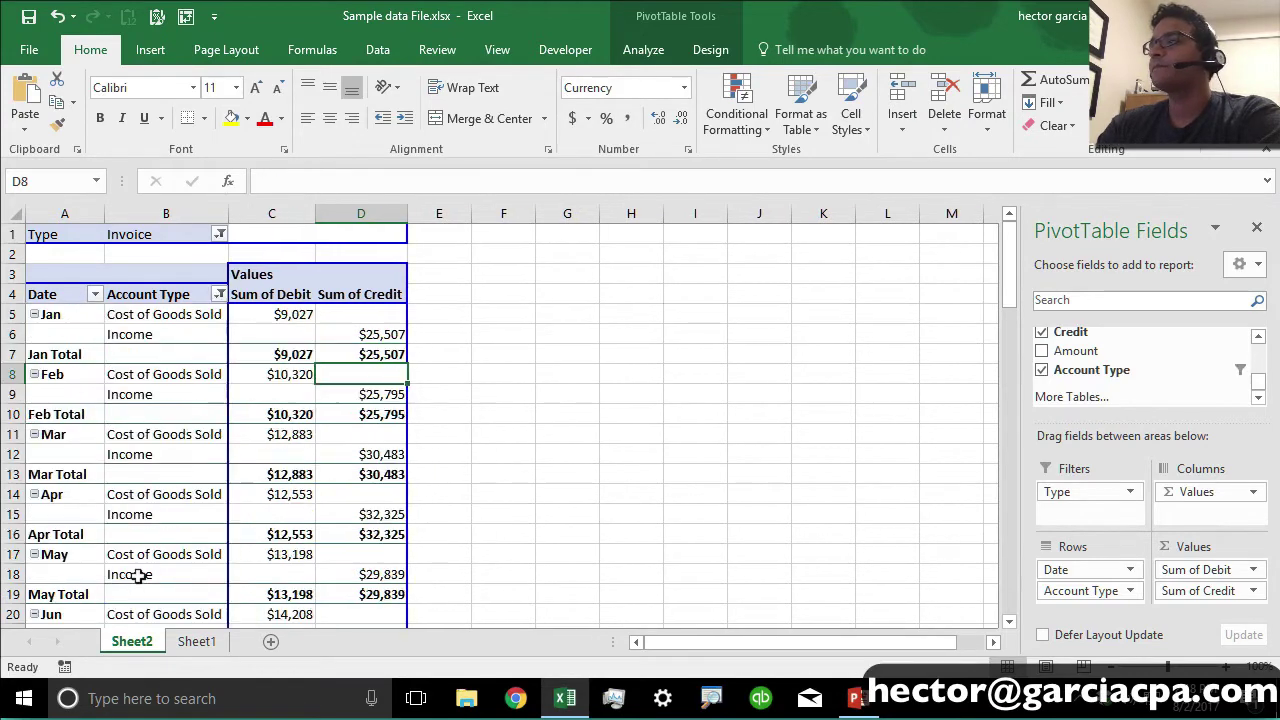
Step: Check January's Income credit and Cost of Goods Sold debit in the filtered PivotTable
left_click(503, 400)
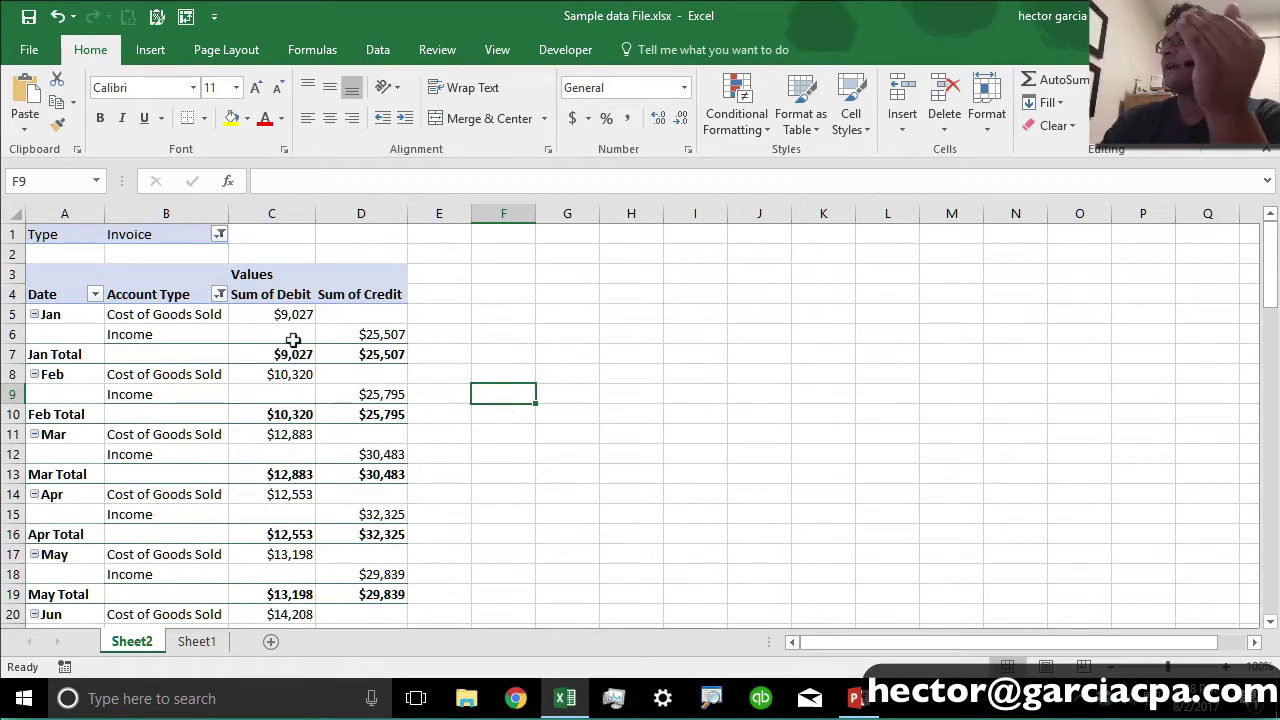
left_click(375, 334)
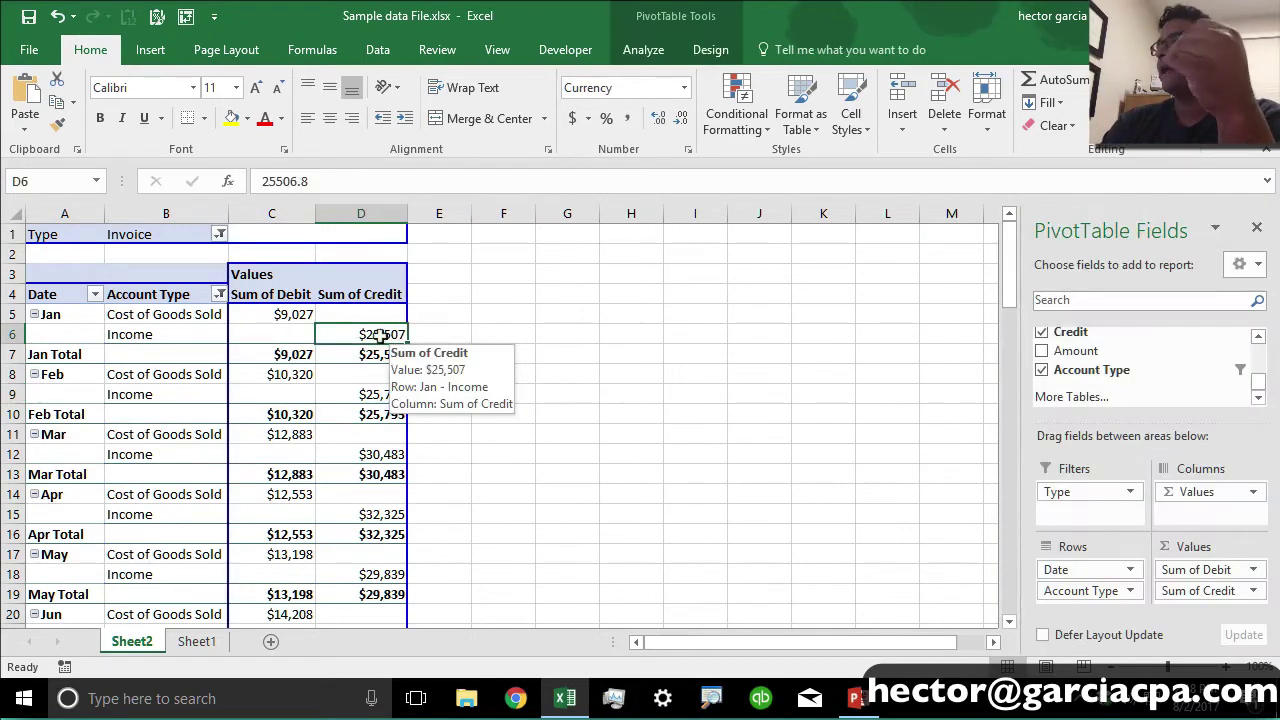
left_click(286, 317)
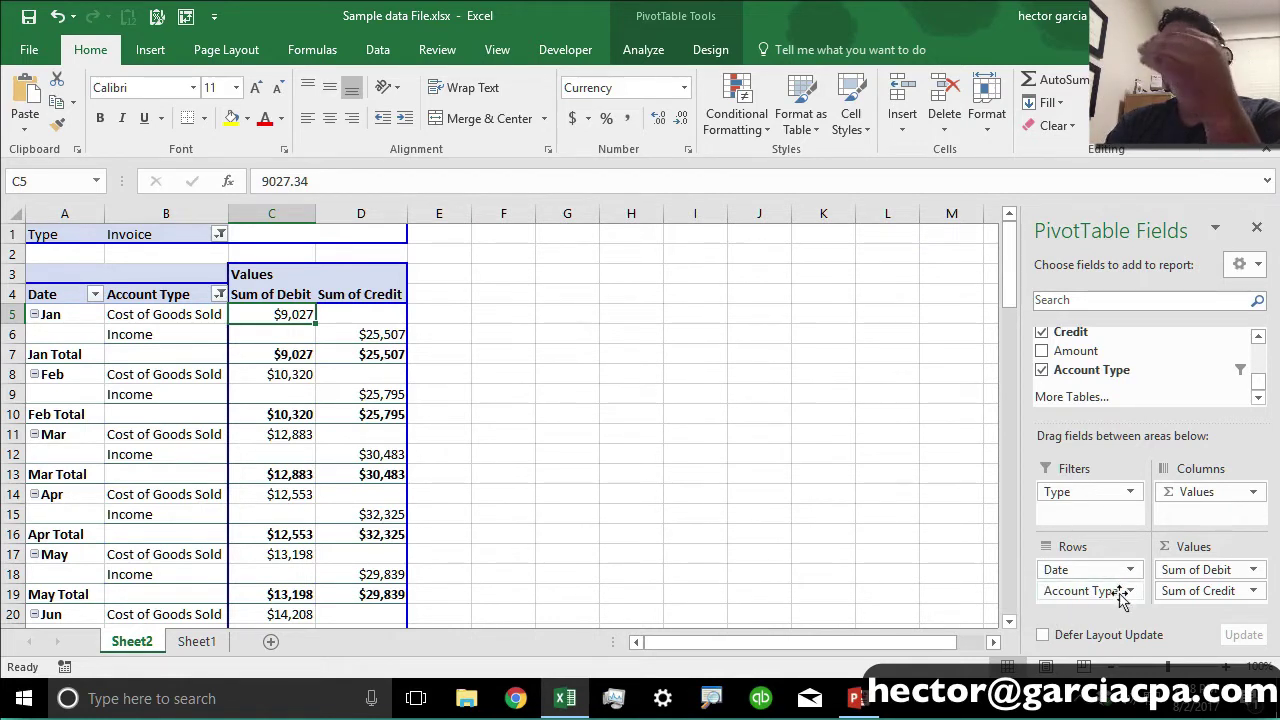
Step: Rename the PivotTable's Sum of Debit heading to COST and the Sum of Credit heading to SALES
left_click(292, 288)
left_click(291, 294)
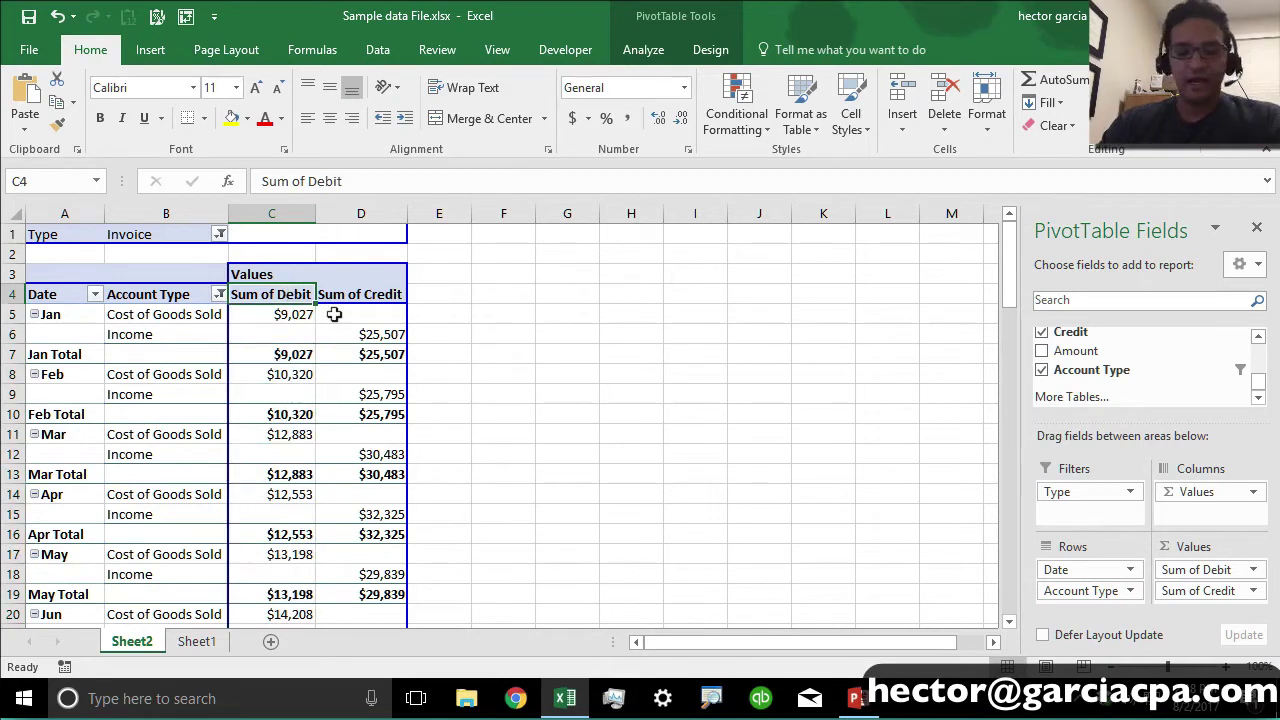
type("COS")
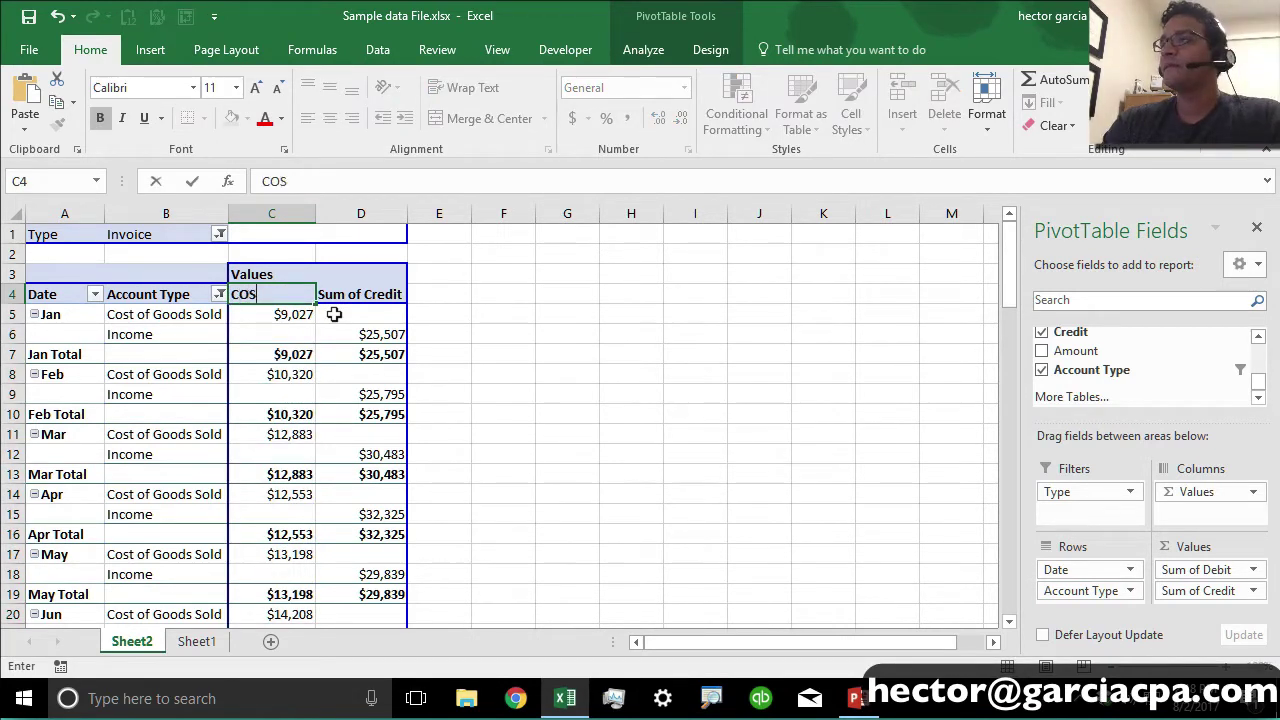
type("T")
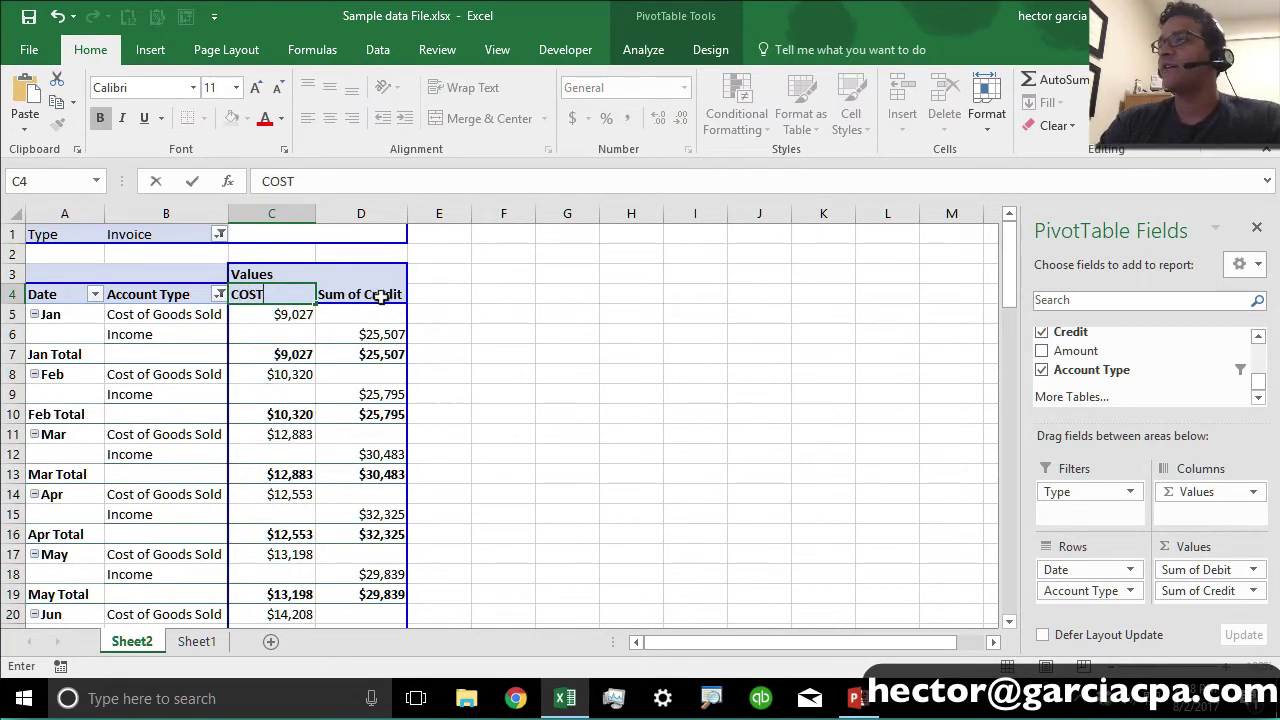
left_click(382, 298)
type("SALES")
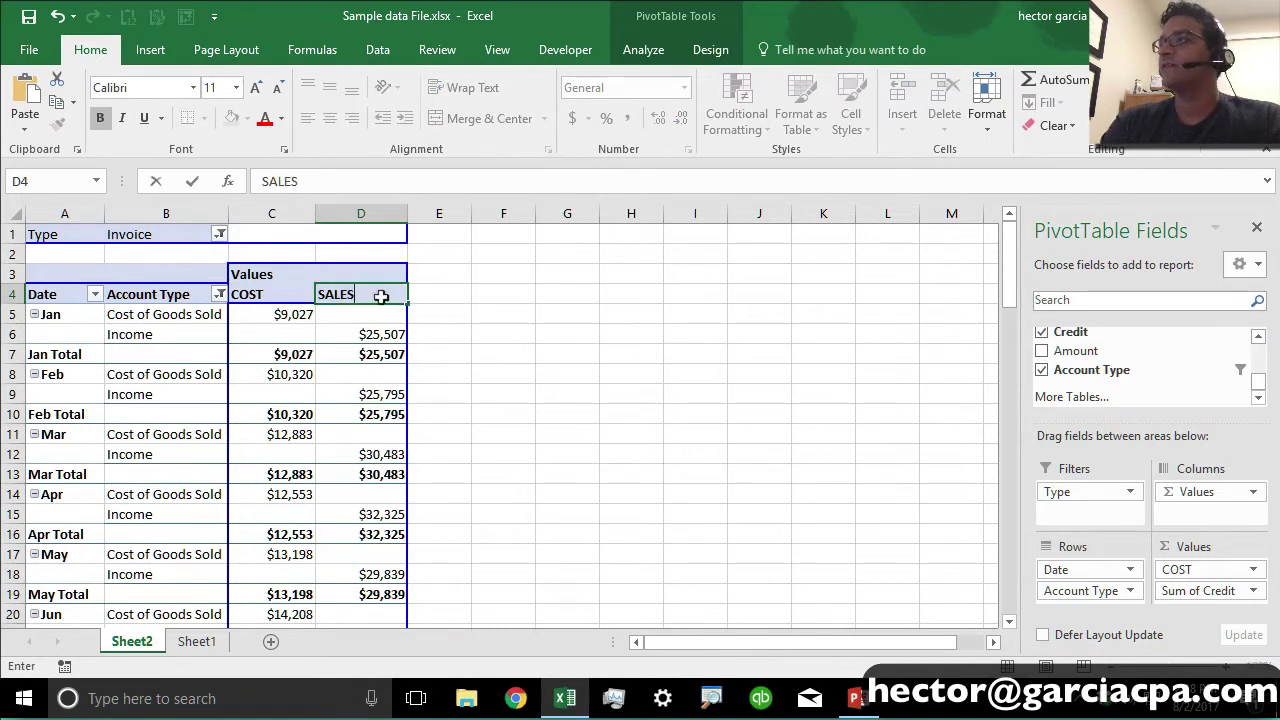
key("Return")
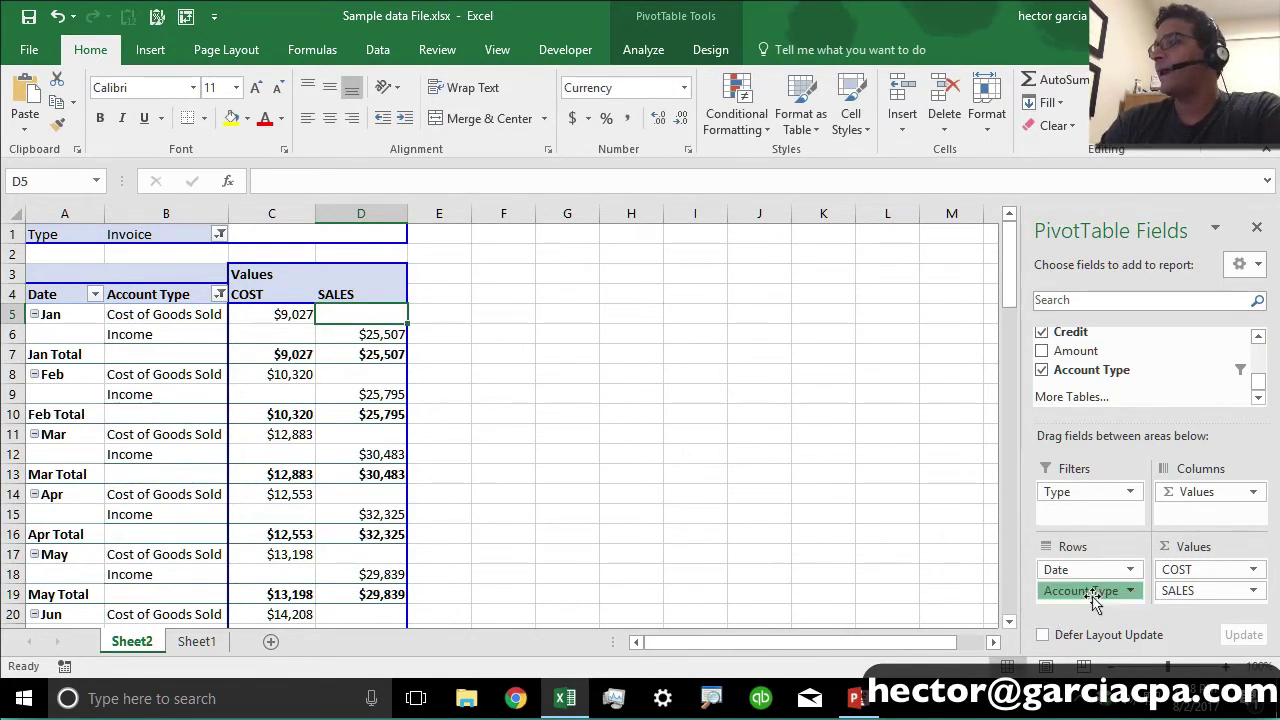
Step: Remove Account Type from the PivotTable's rows area and inspect the field's filter selection without changing it
left_click_drag(1093, 597, 1118, 385)
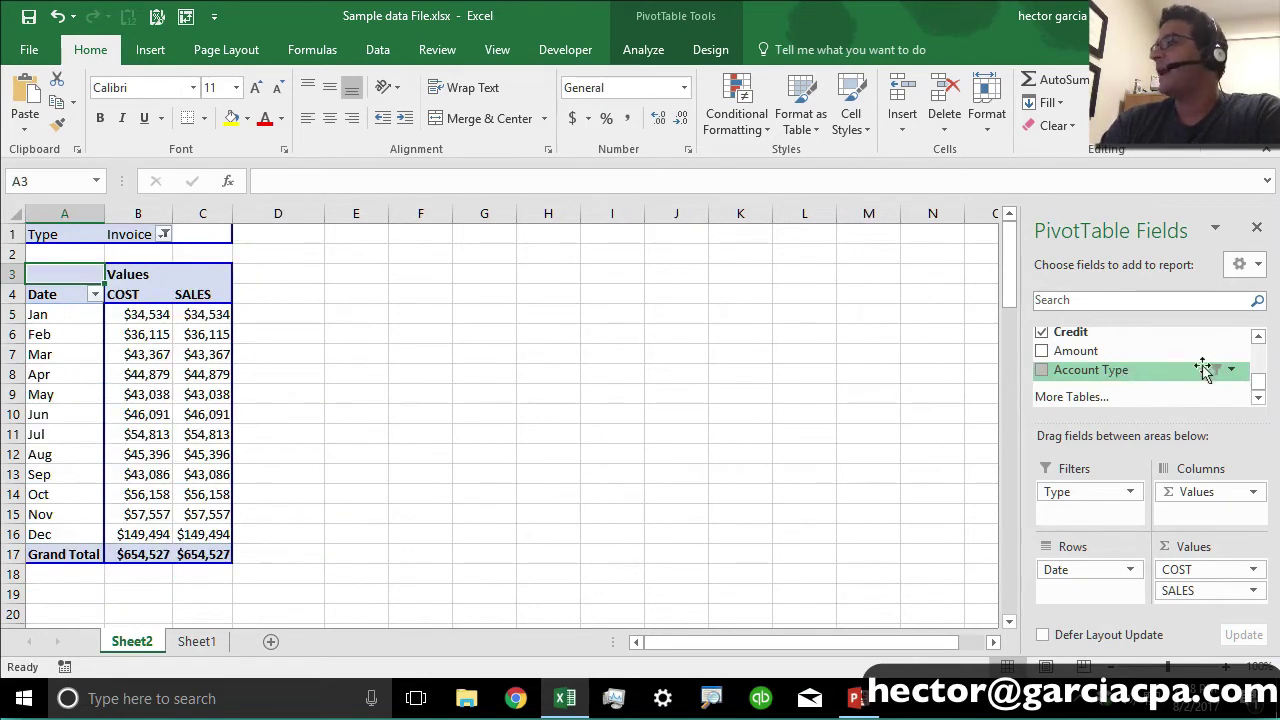
left_click(1235, 372)
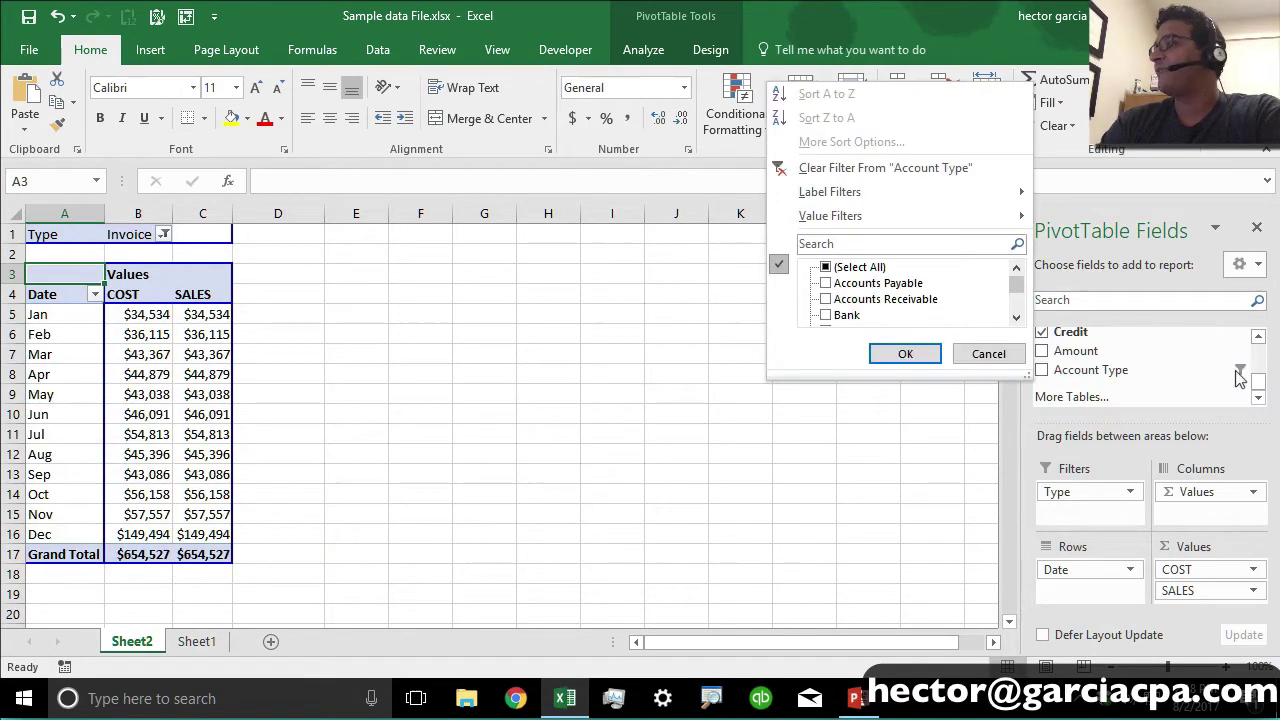
left_click_drag(1016, 286, 1014, 298)
left_click(986, 353)
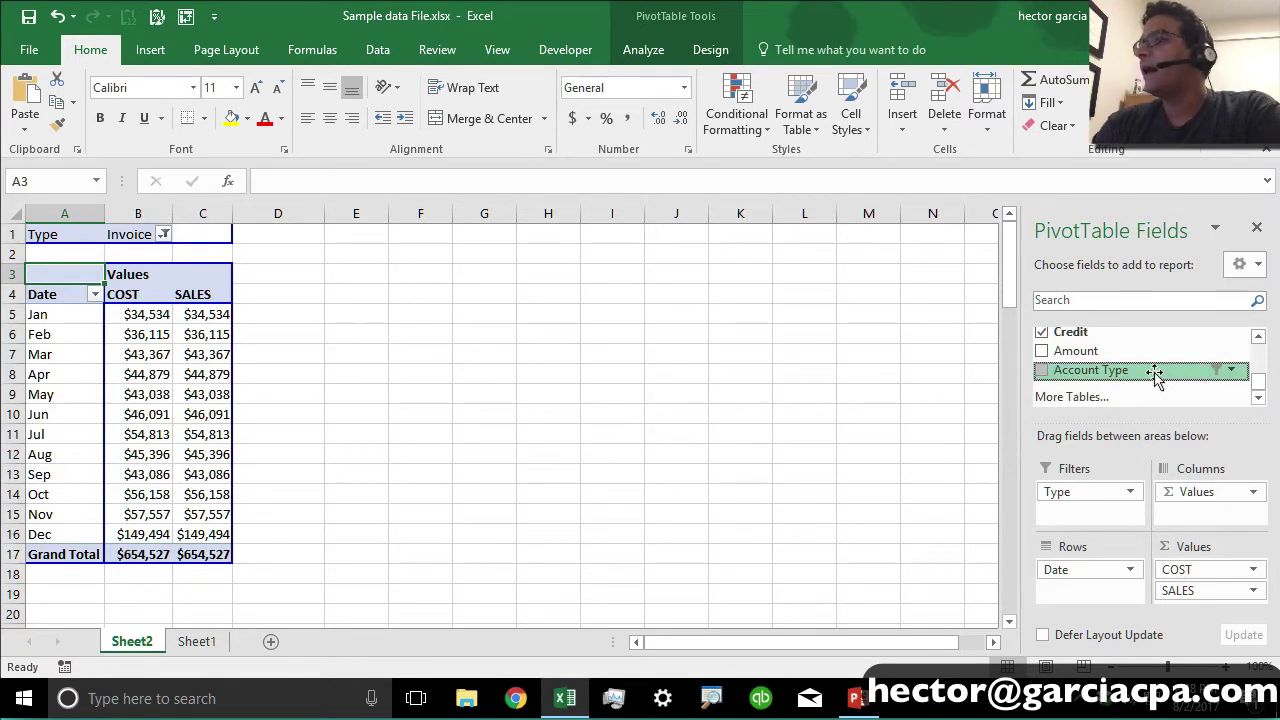
Step: Add Account Type to the PivotTable's filters area, check its selected items without changing them, and narrow column B
left_click_drag(1155, 373, 1094, 506)
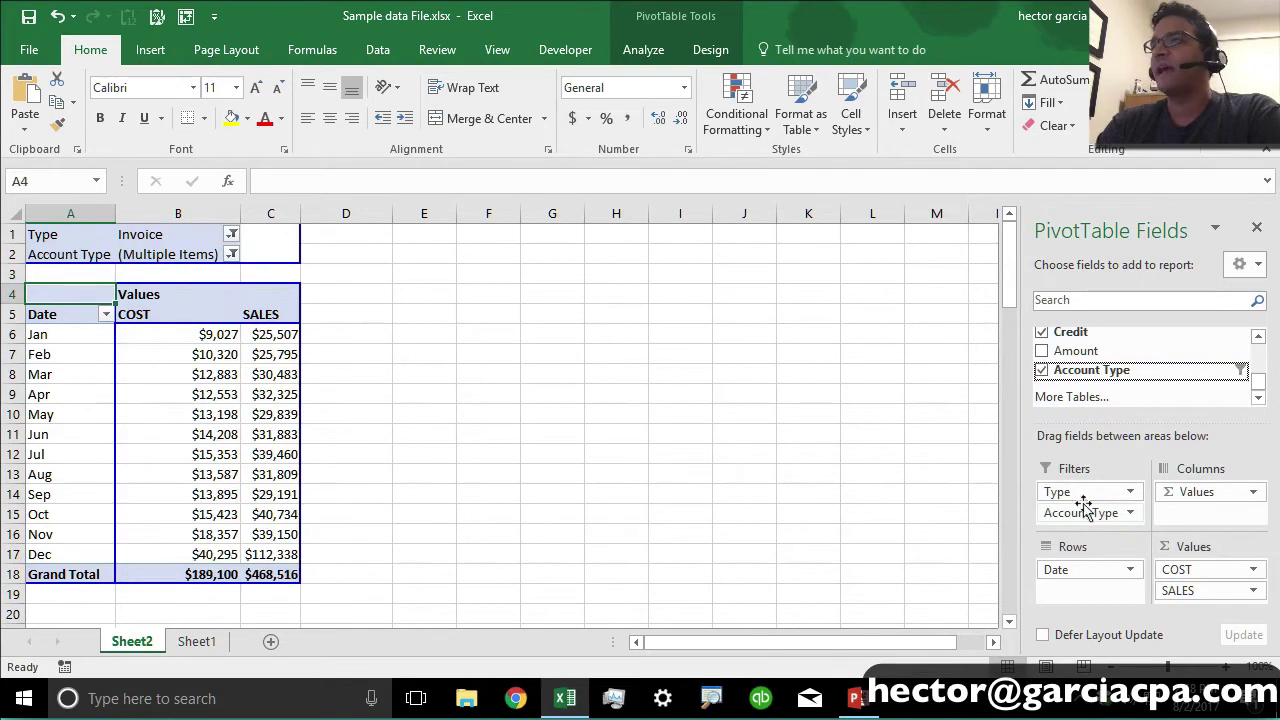
left_click(232, 255)
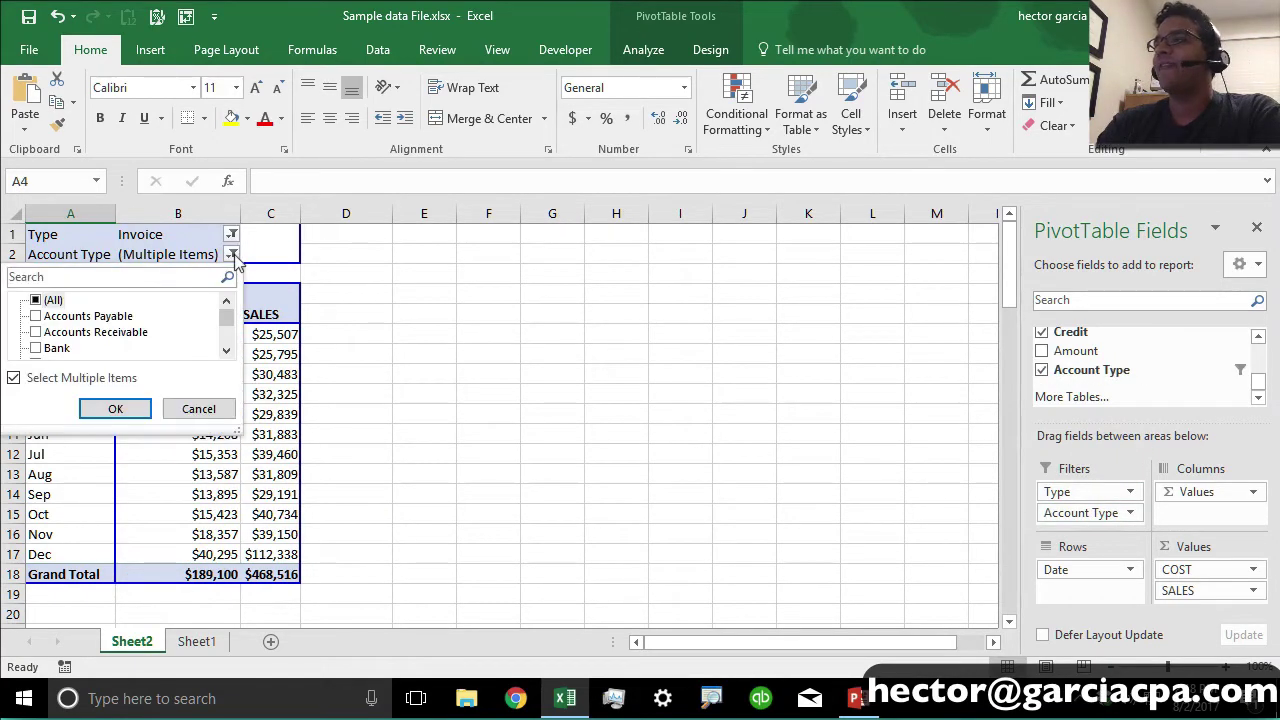
left_click(227, 352)
scroll(230, 360, "down", 2)
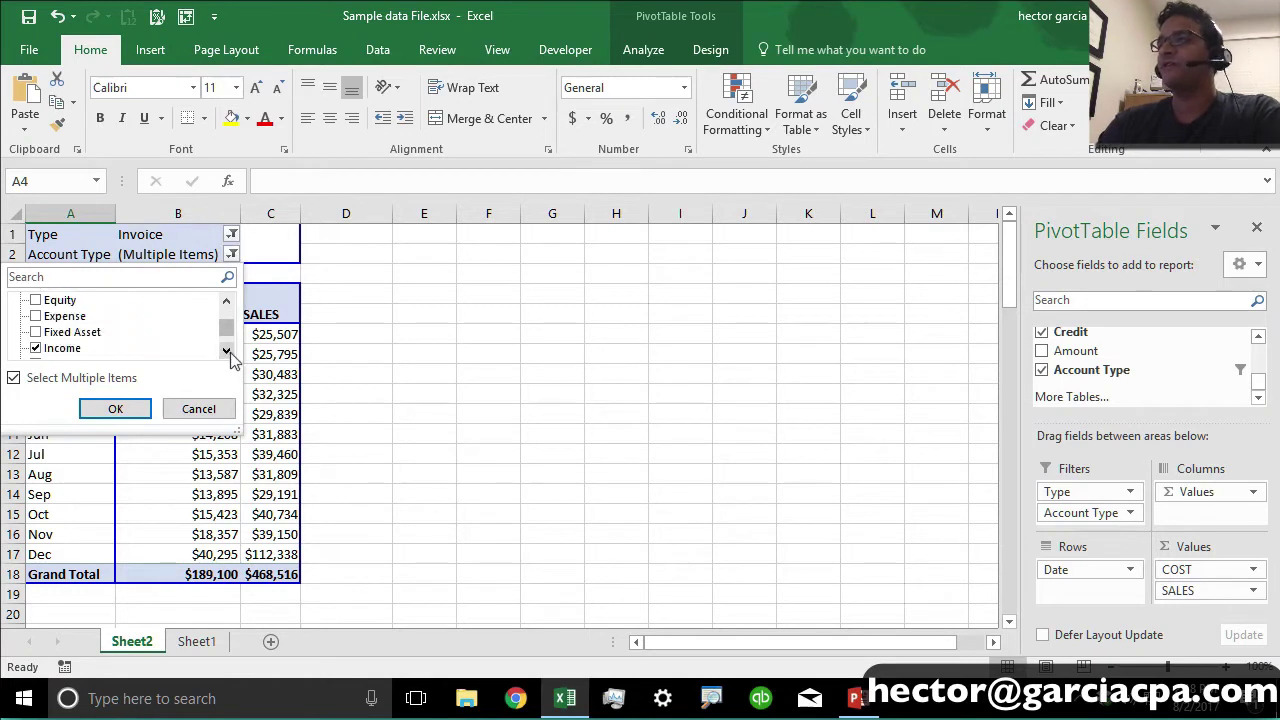
left_click(209, 402)
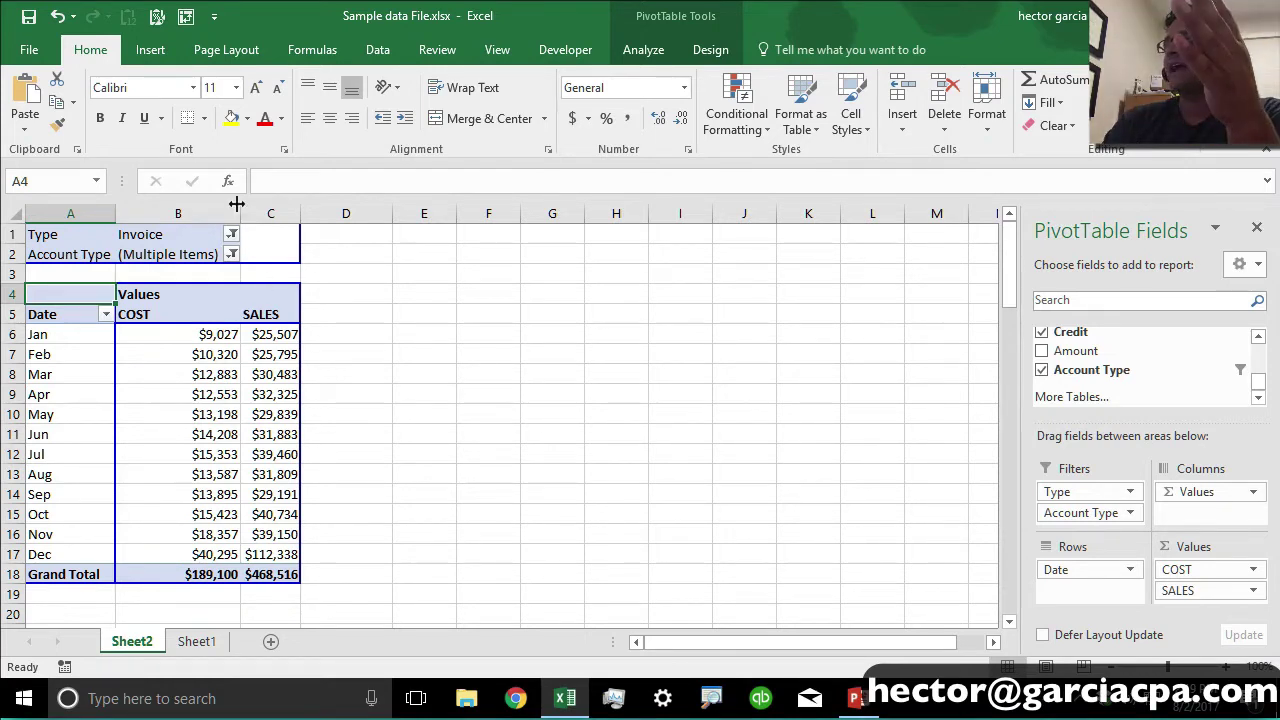
left_click_drag(240, 213, 204, 212)
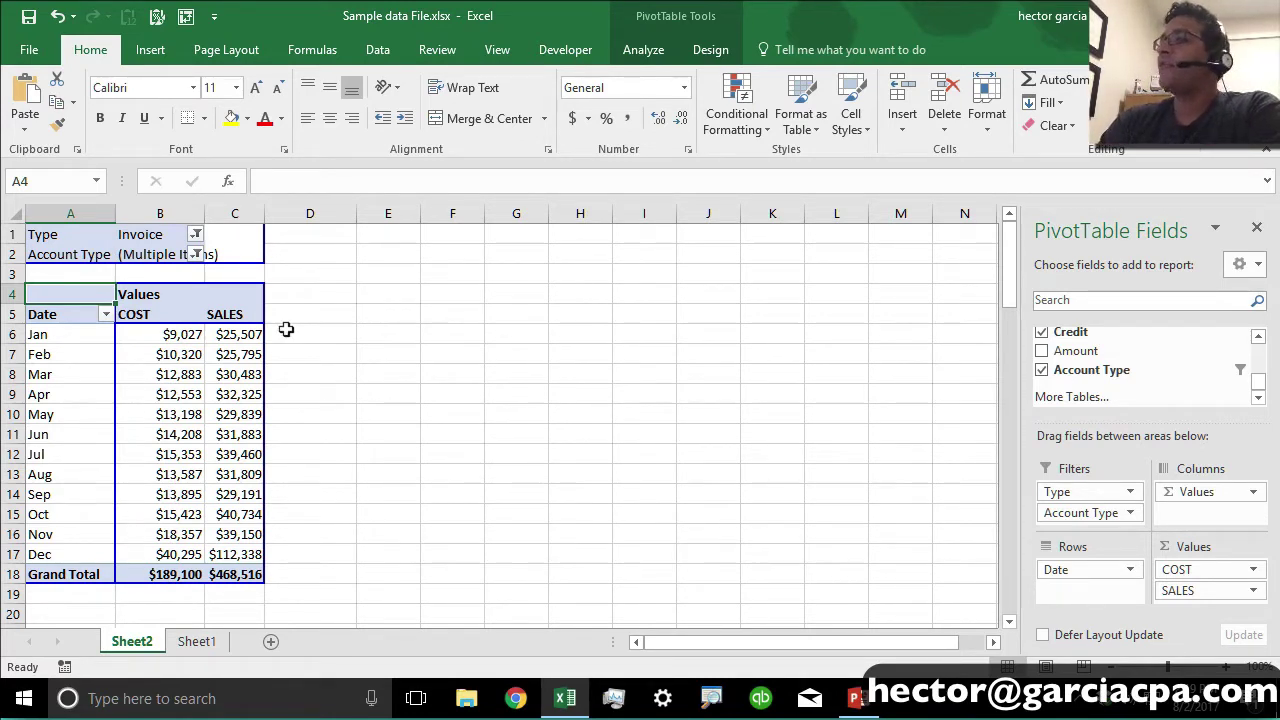
Step: Add the Source Name field to the PivotTable's rows area beneath Date
left_click_drag(1259, 384, 1257, 337)
left_click(1259, 398)
left_click(1259, 398)
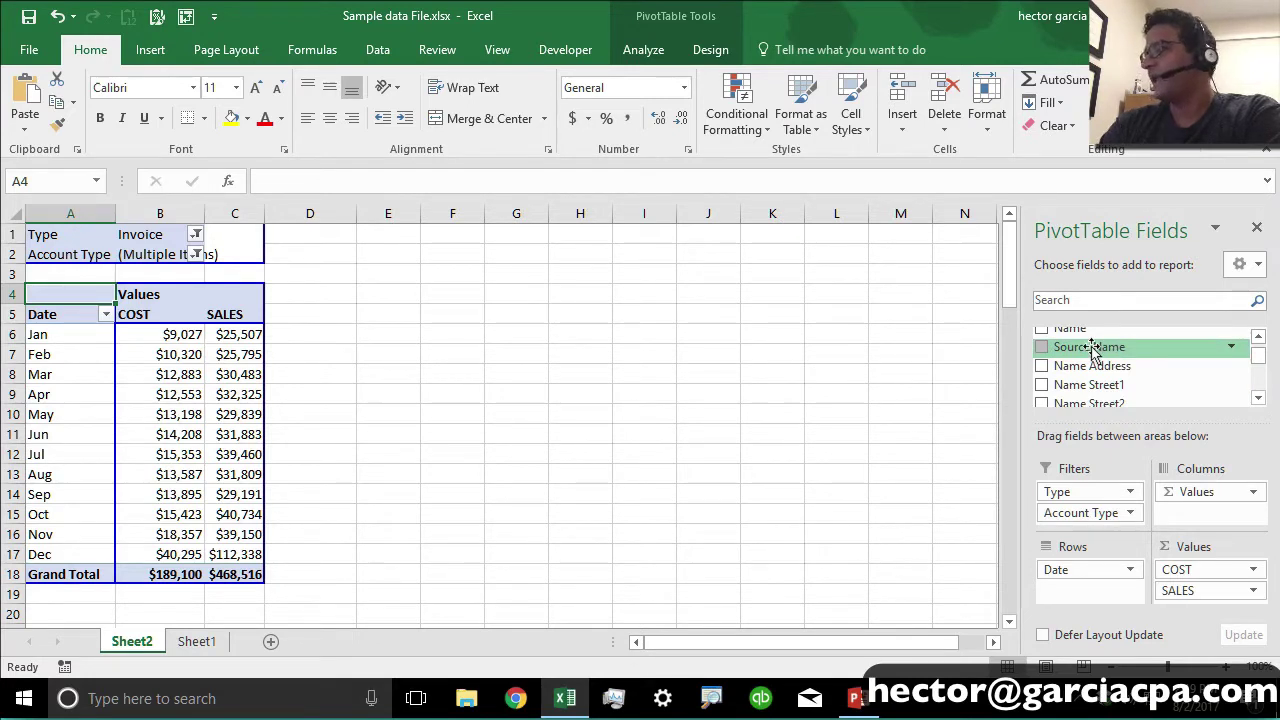
left_click_drag(1088, 350, 1090, 595)
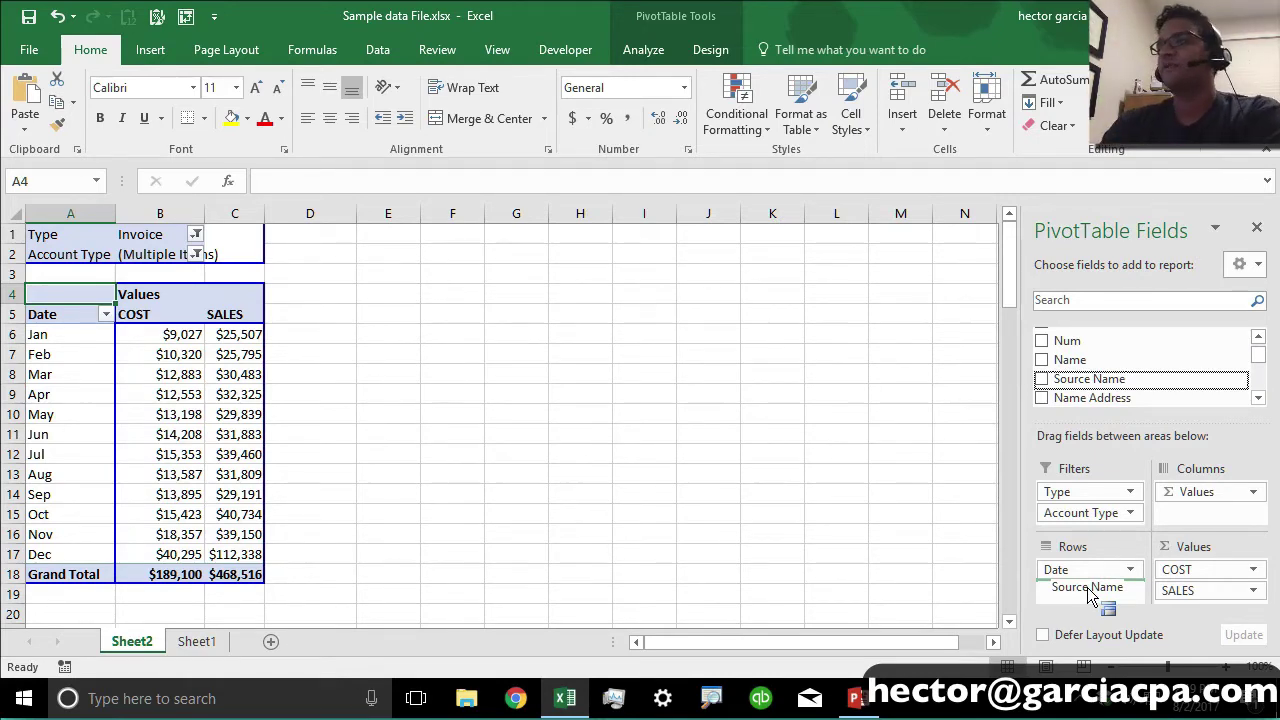
left_click_drag(1090, 596, 1088, 592)
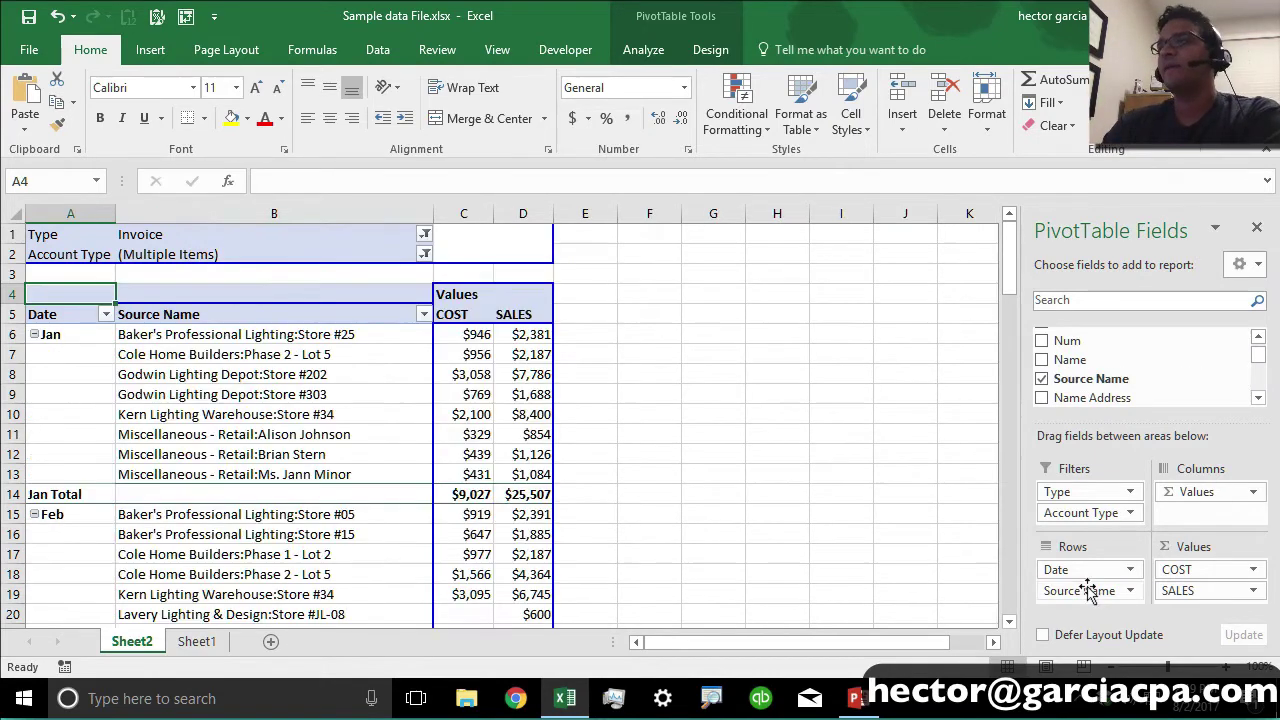
Step: Examine January's customers in the Source Name column together with their COST and SALES amounts
left_click(220, 334)
left_click(228, 374)
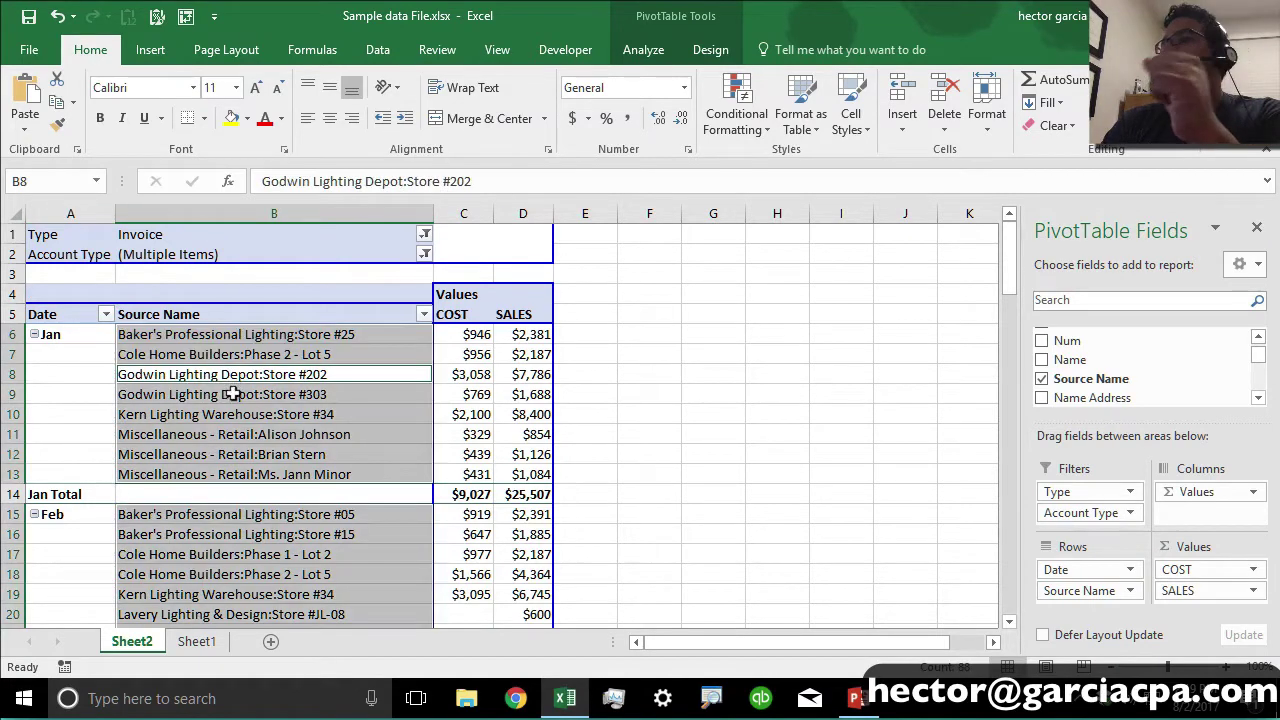
left_click(234, 406)
left_click(328, 466)
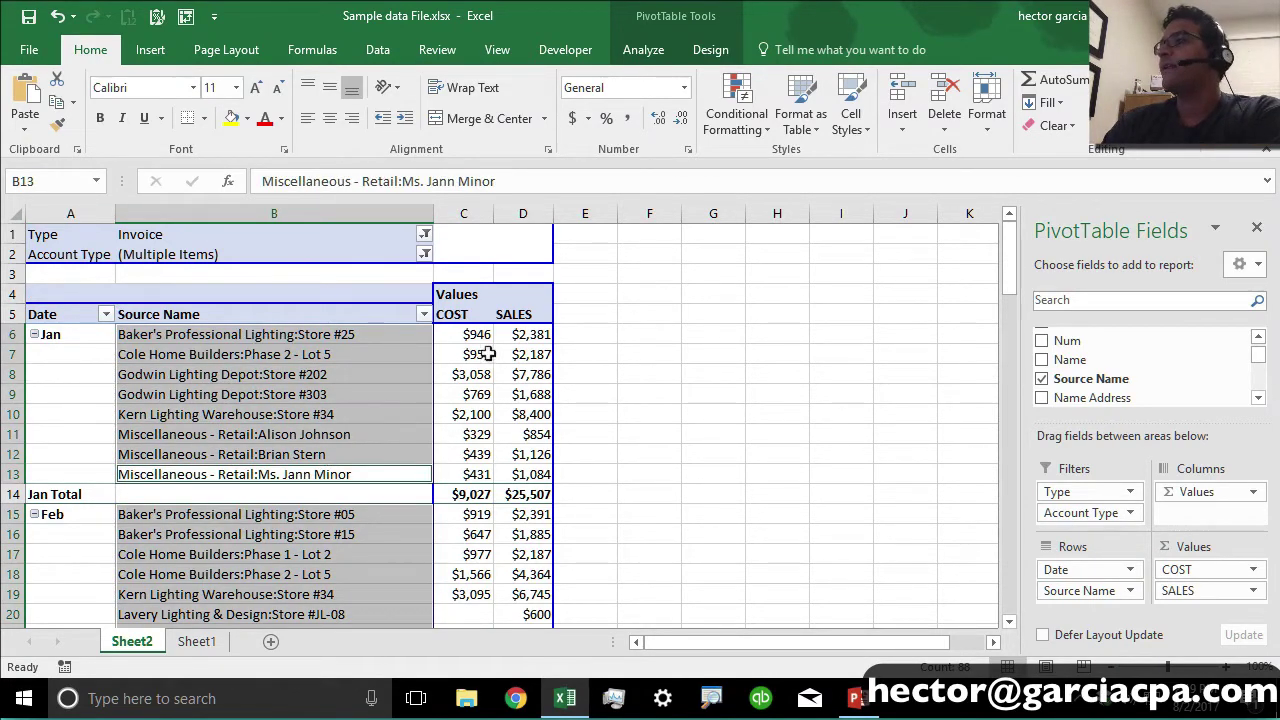
left_click_drag(469, 338, 470, 468)
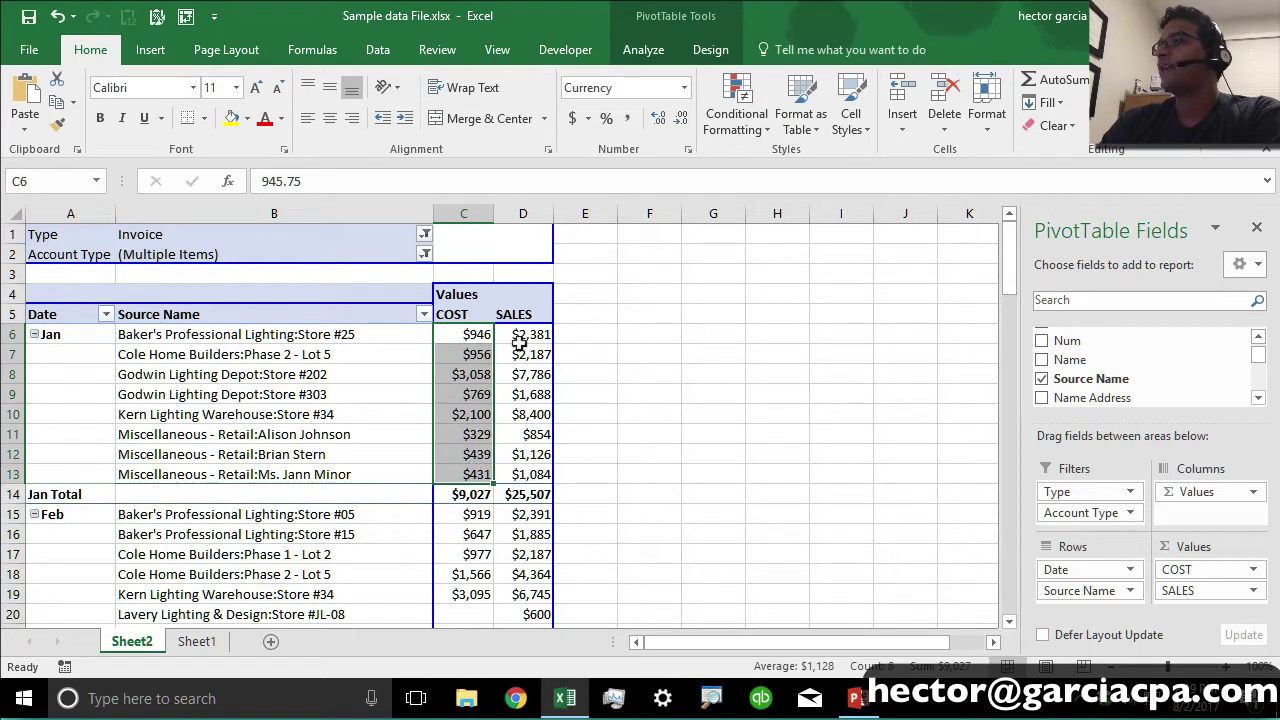
left_click_drag(520, 338, 522, 474)
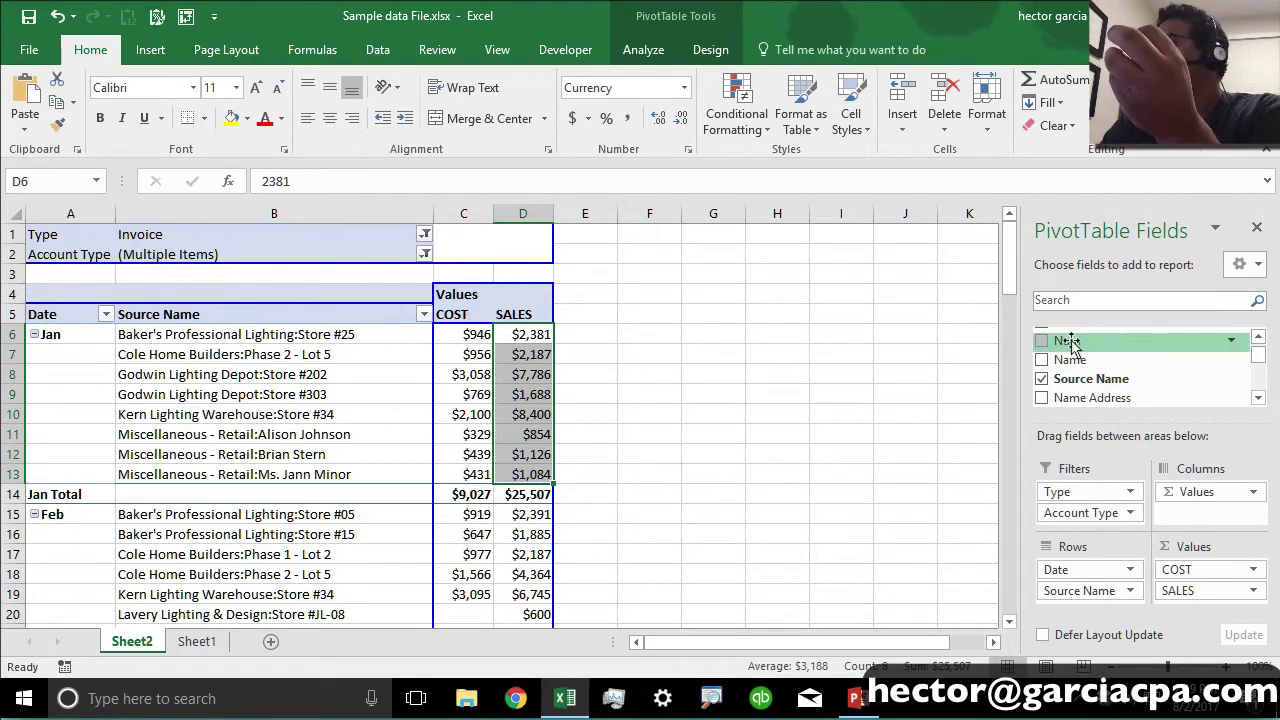
Step: Examine the transaction numbers in column C of the source data on Sheet1
left_click(197, 641)
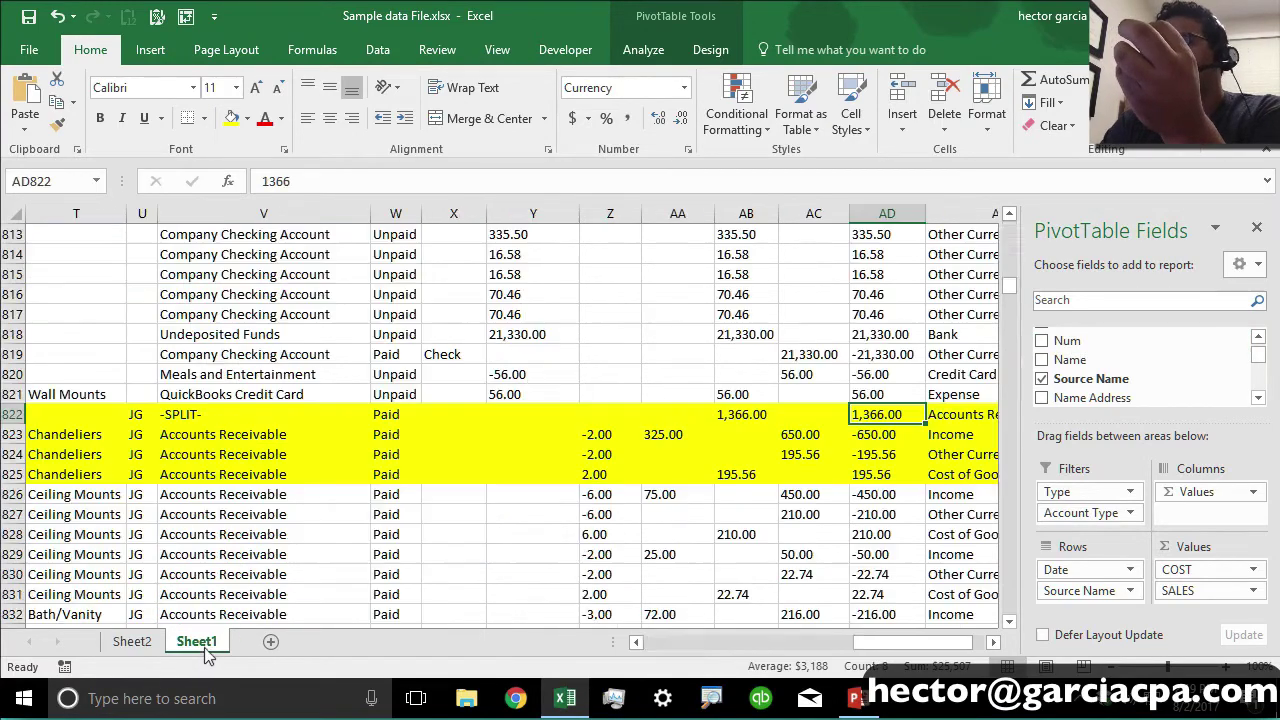
left_click_drag(1072, 650, 823, 668)
left_click(264, 214)
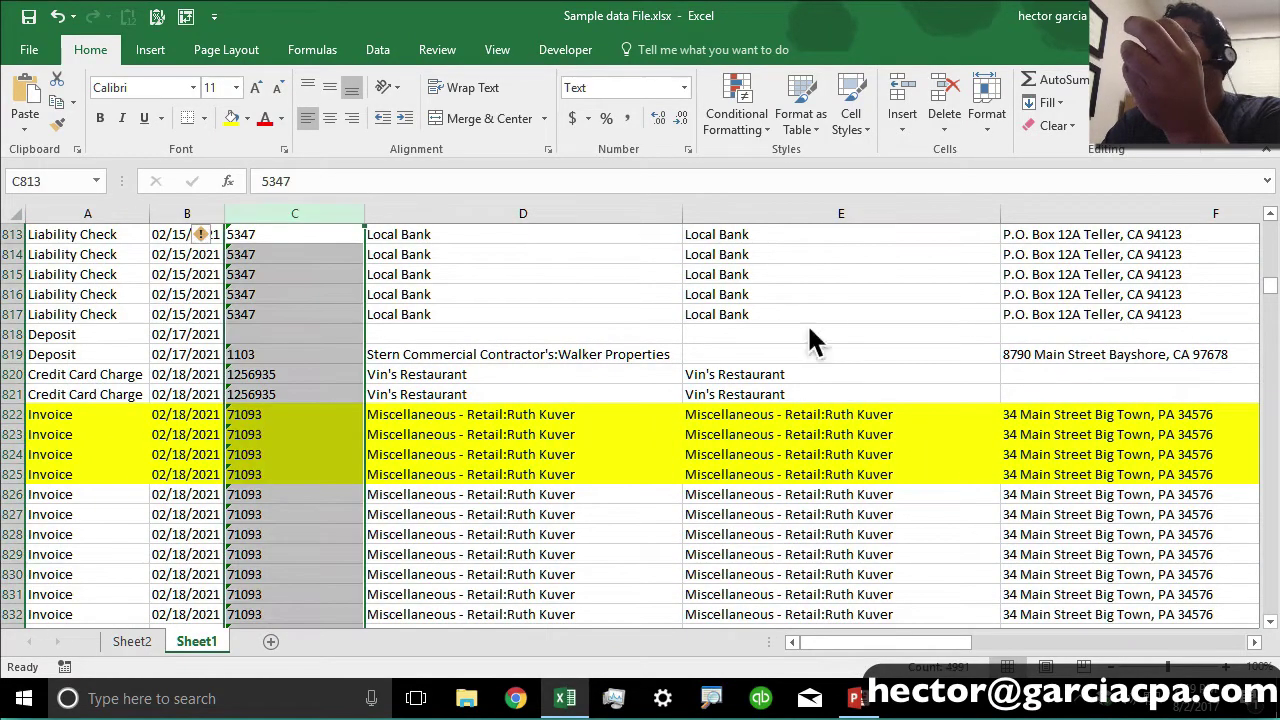
left_click_drag(1272, 300, 1270, 257)
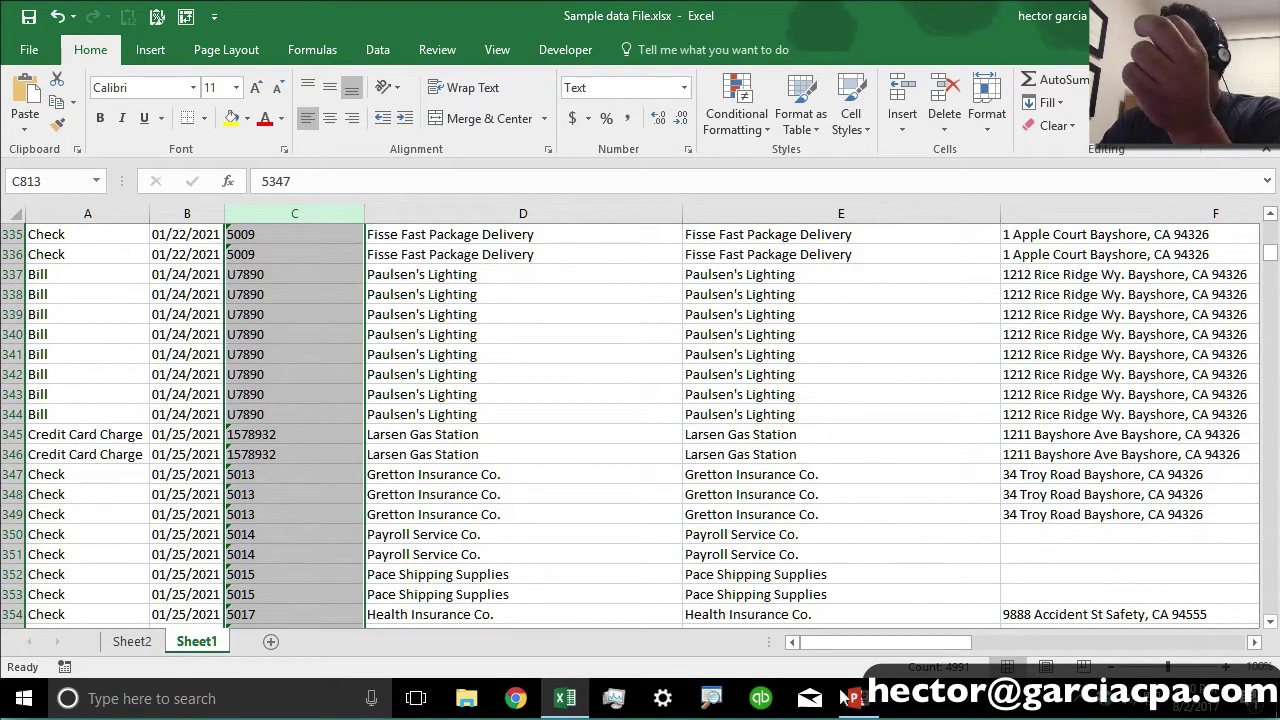
Step: On Sheet2, add the Num field to the PivotTable's rows area beneath Source Name and check the first January invoice line
left_click(135, 642)
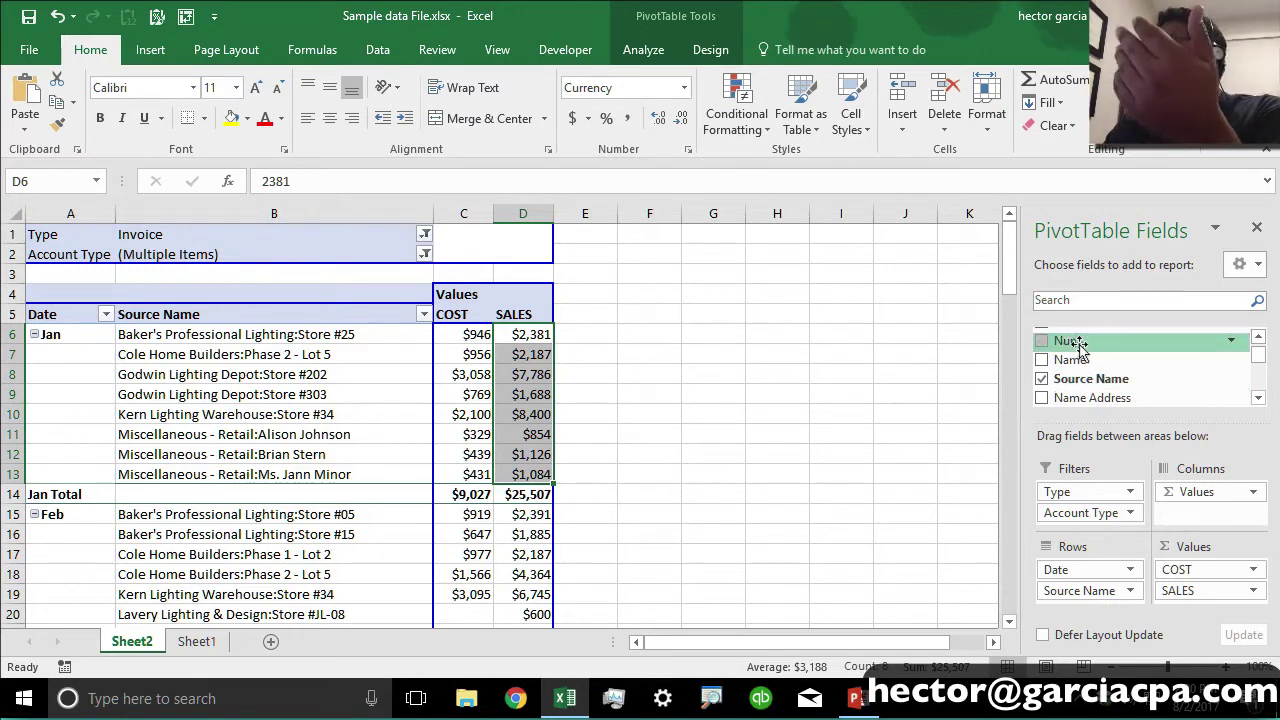
left_click_drag(1078, 342, 1110, 595)
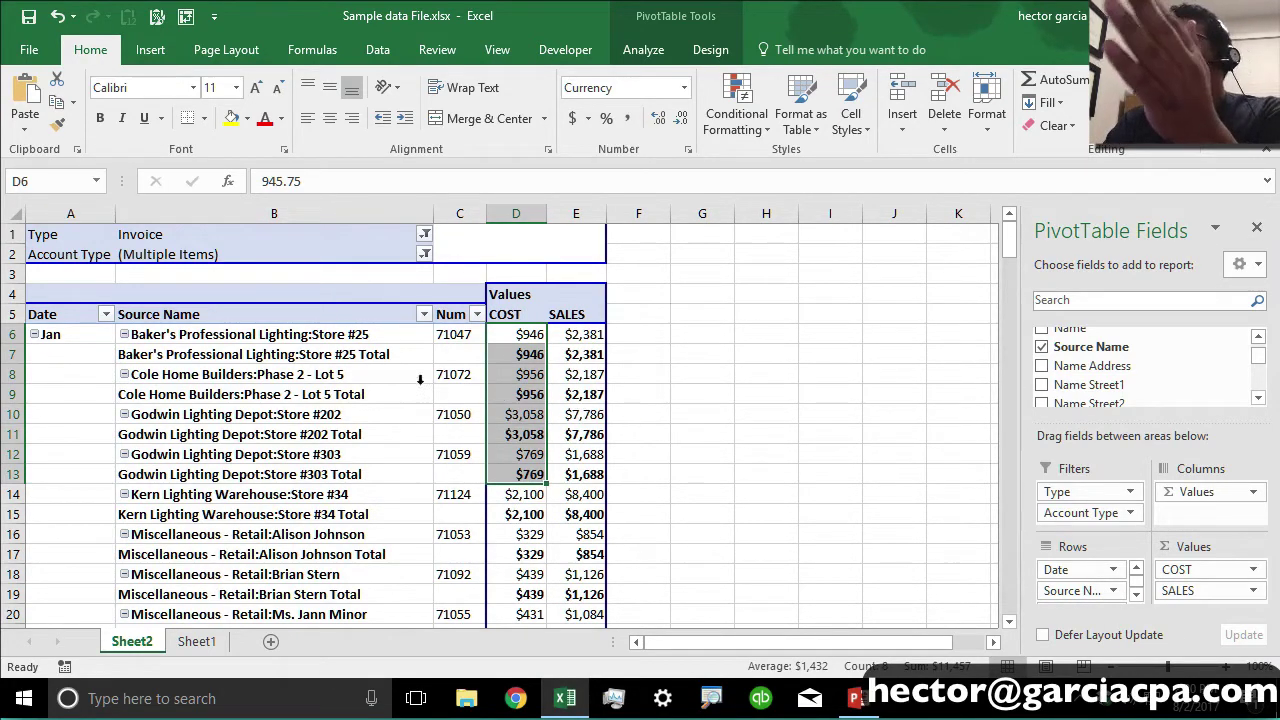
left_click(459, 336)
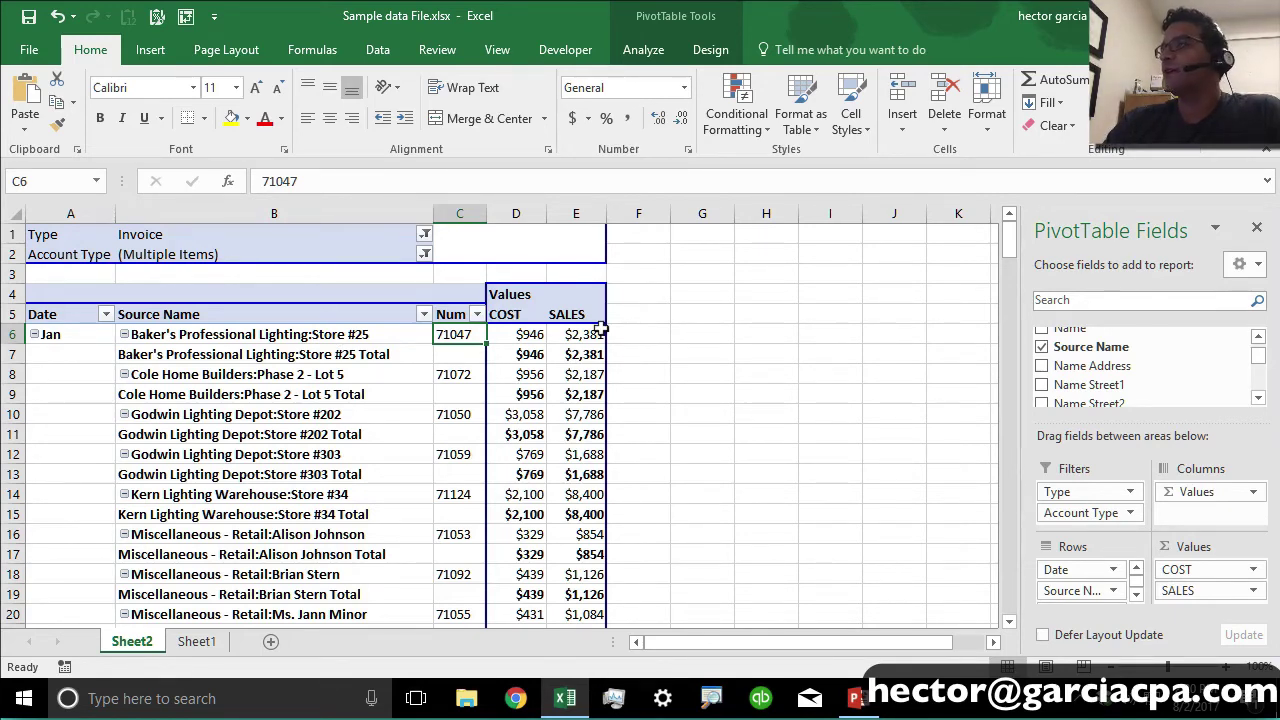
mouse_move(600, 328)
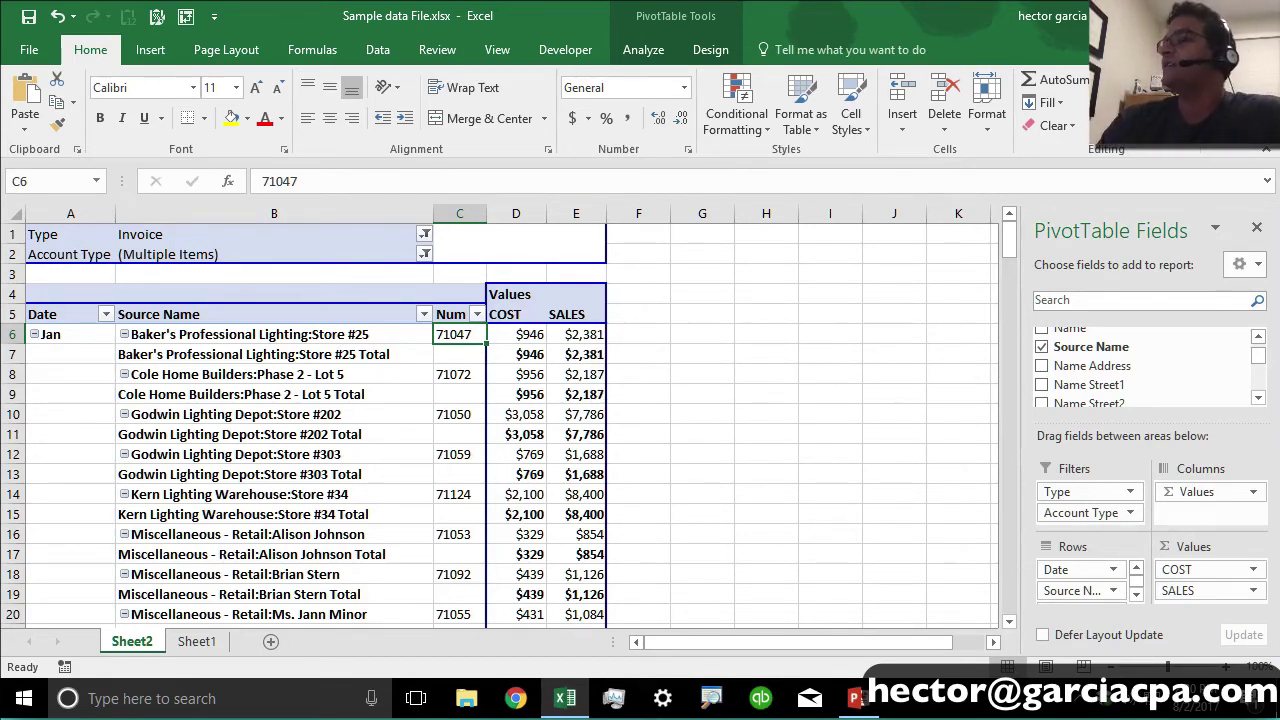
Step: Set the PivotTable to show no subtotals
left_click(712, 52)
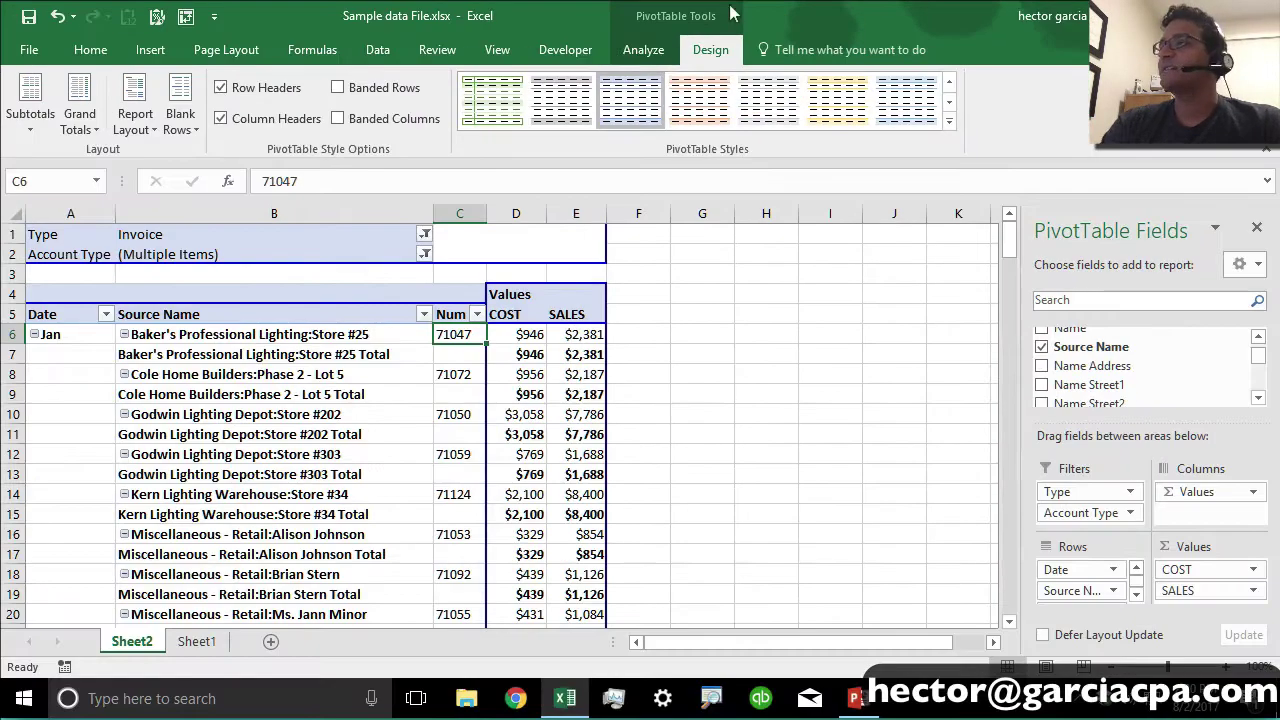
left_click(30, 112)
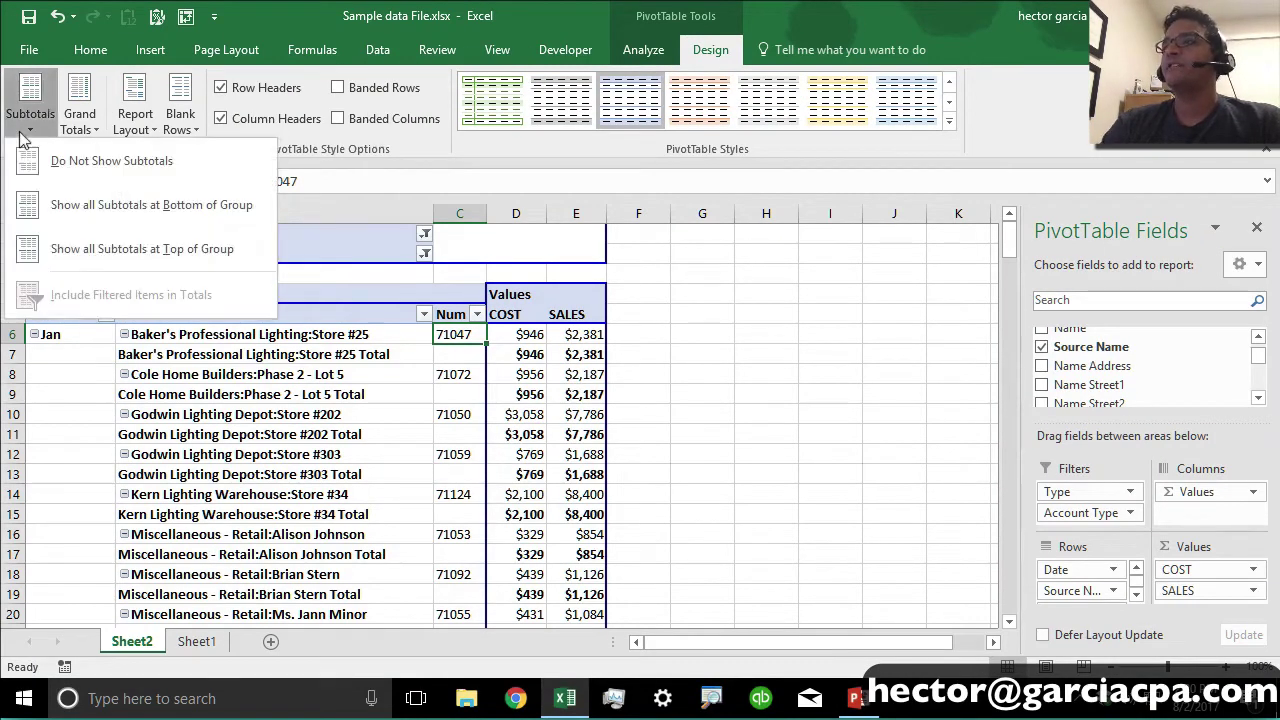
left_click(108, 161)
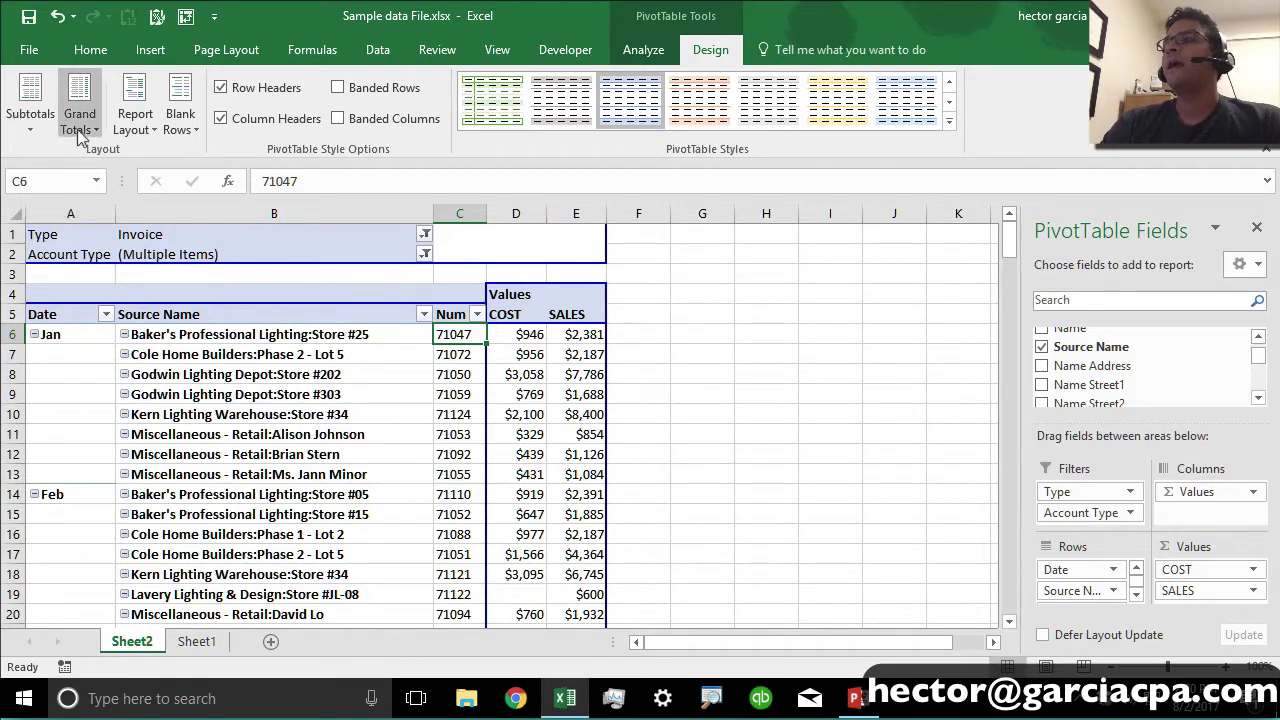
Step: Try turning the PivotTable's grand totals off for rows and columns, and turn them back on
left_click(81, 132)
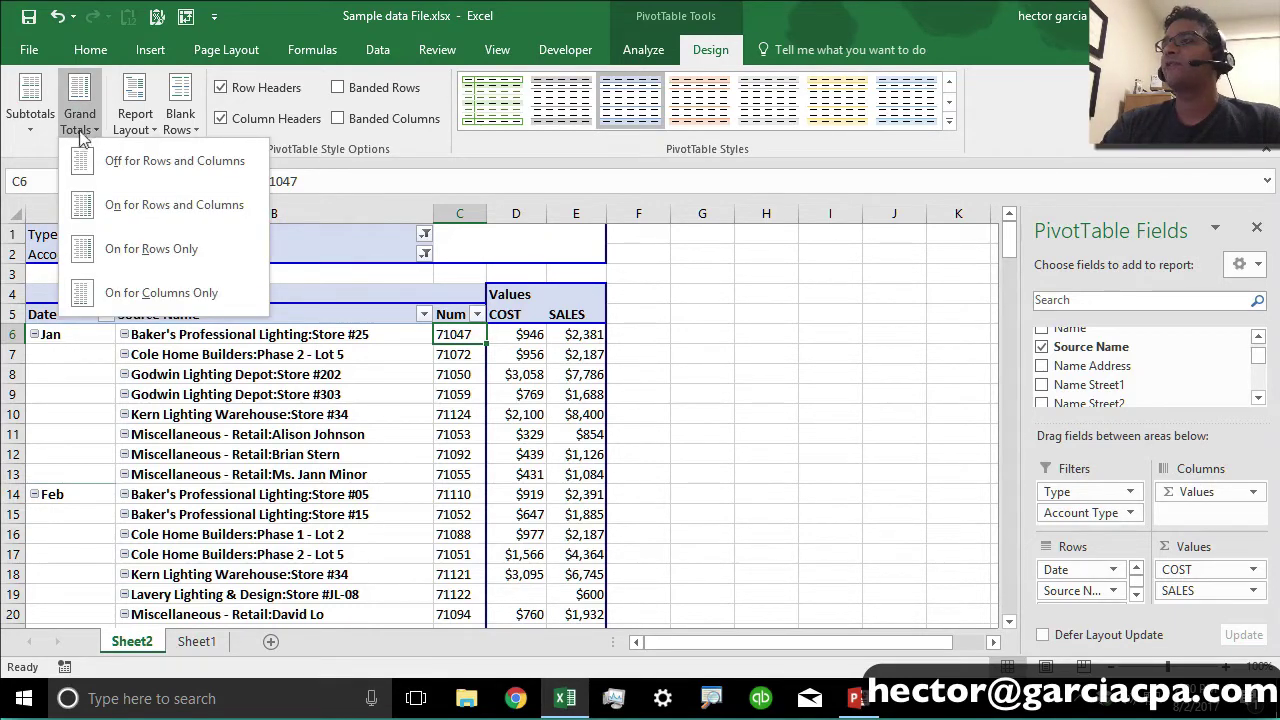
left_click(133, 169)
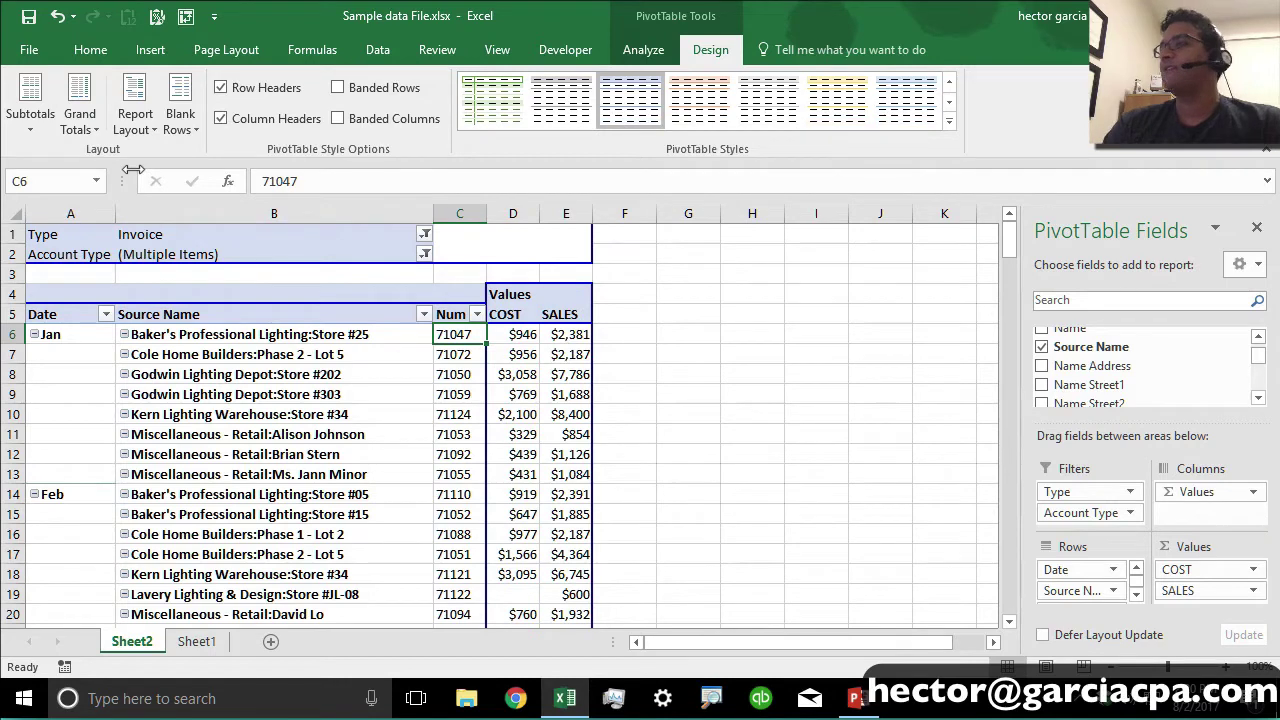
left_click(85, 135)
left_click(120, 199)
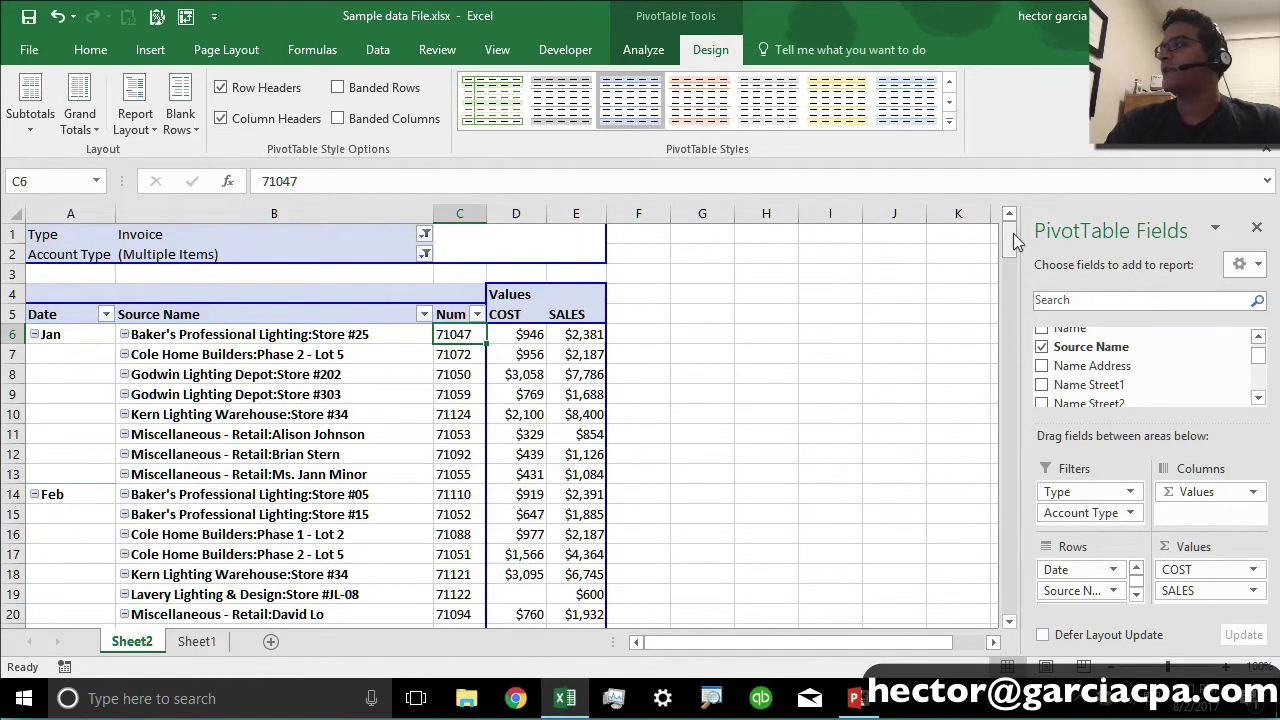
left_click_drag(1010, 240, 1008, 193)
Step: Turn off the PivotTable's grand totals for both rows and columns
left_click(80, 115)
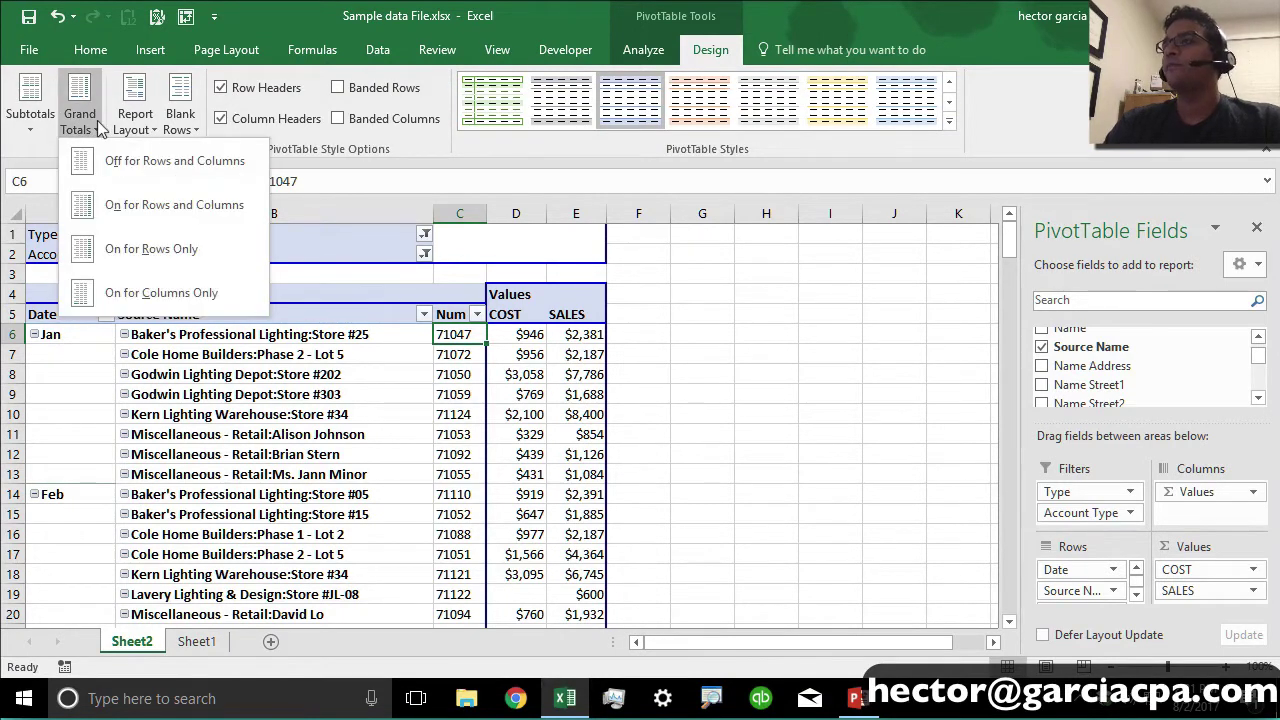
left_click(143, 168)
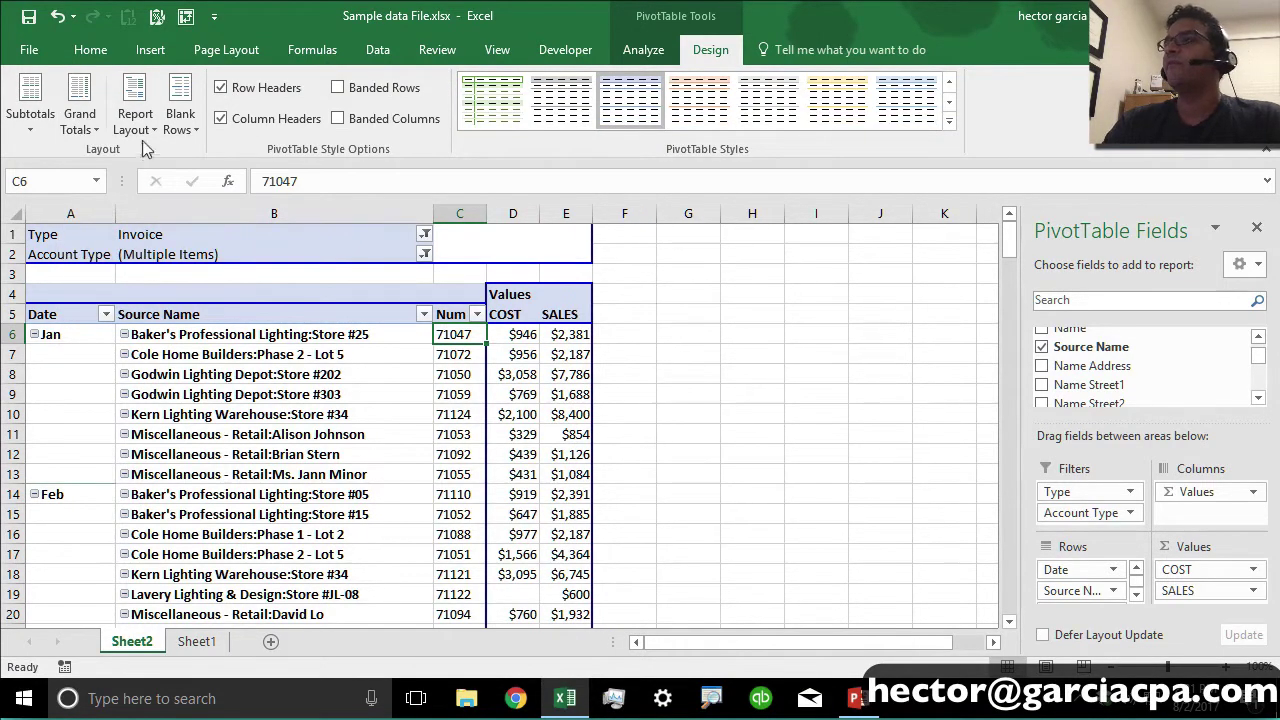
Step: Try the compact and outline report layouts on the PivotTable, and return it to tabular form
left_click(146, 124)
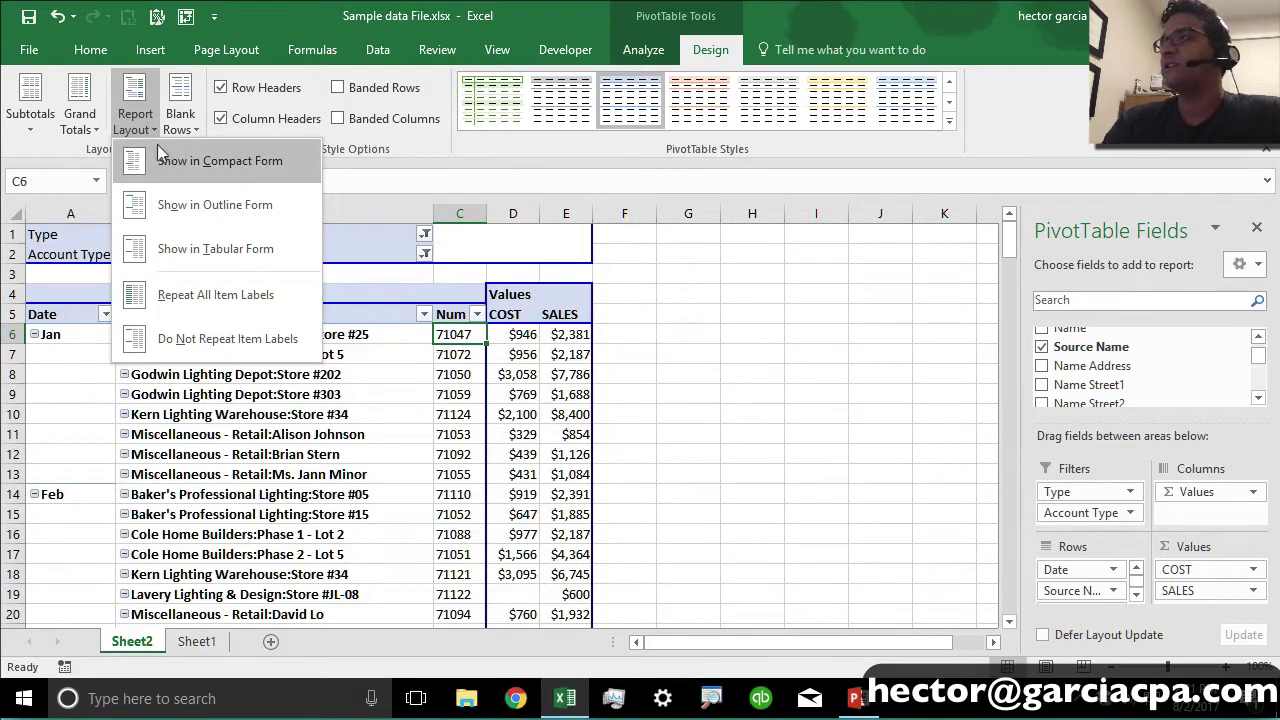
left_click(170, 160)
left_click(137, 123)
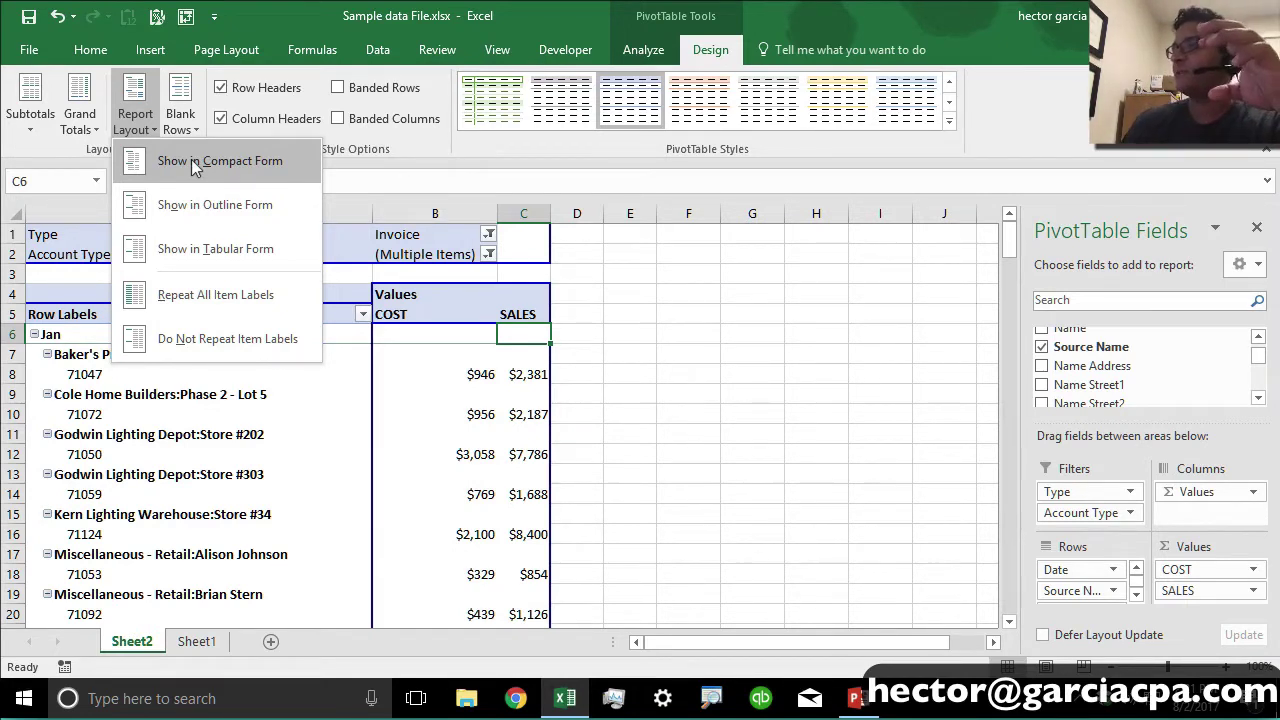
left_click(206, 210)
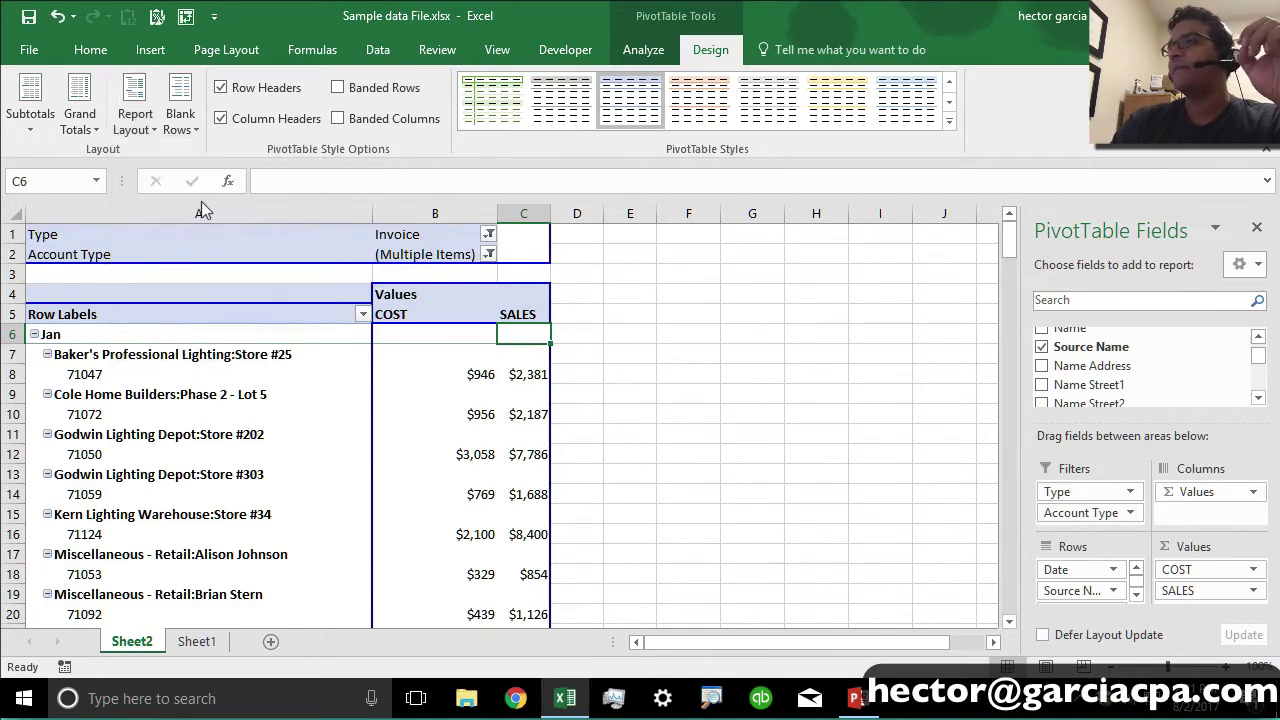
left_click(148, 126)
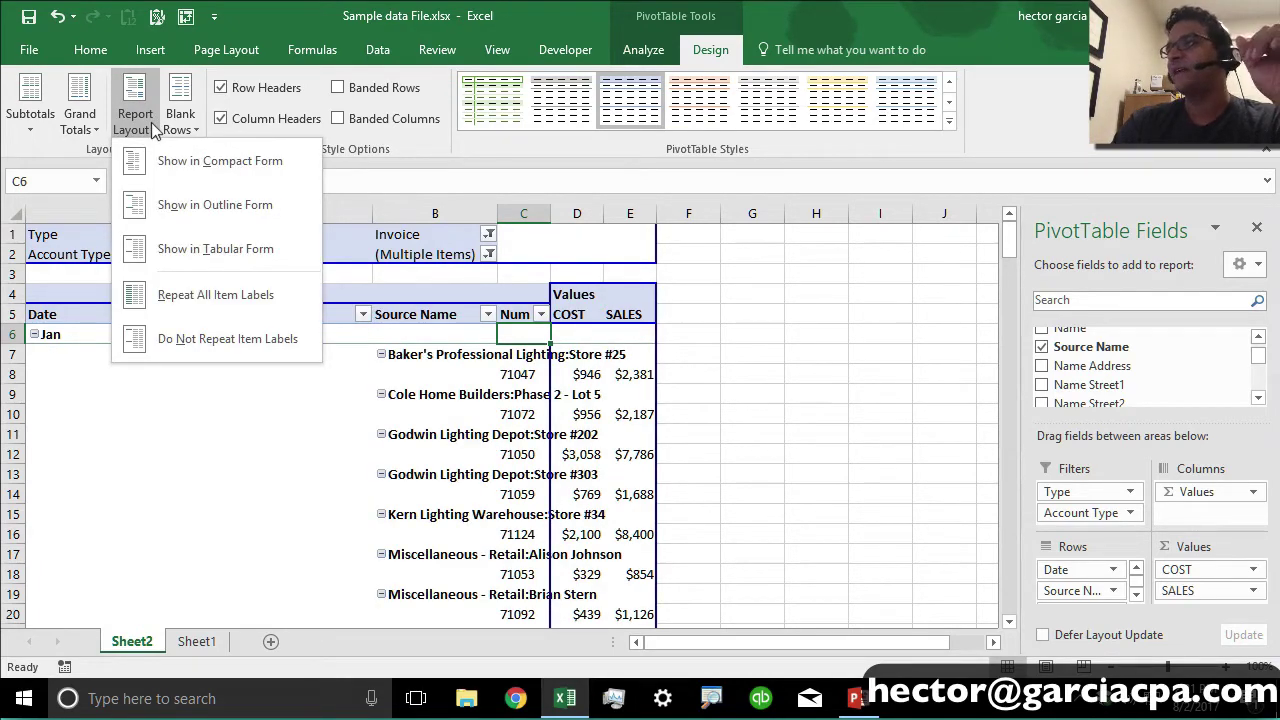
left_click(198, 256)
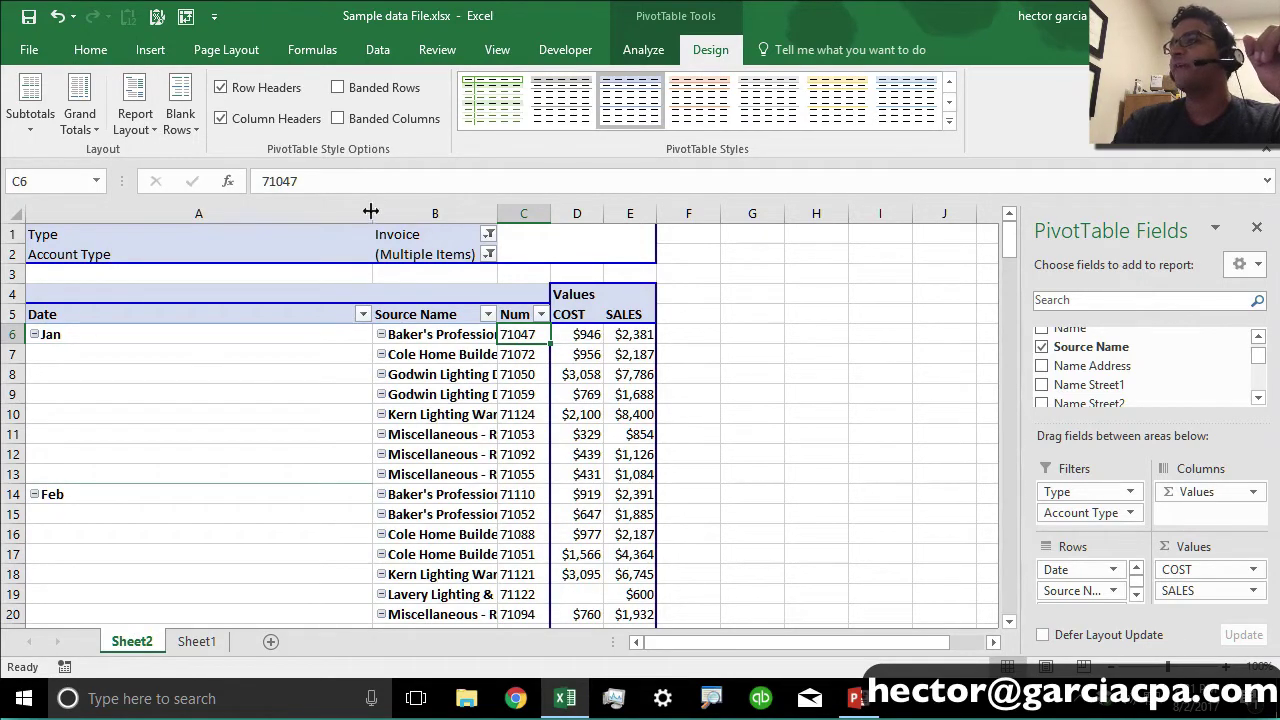
Step: Narrow the Date column, widen the Source Name and Num columns, and select the blank Date cells beneath Jan
left_click_drag(371, 211, 177, 225)
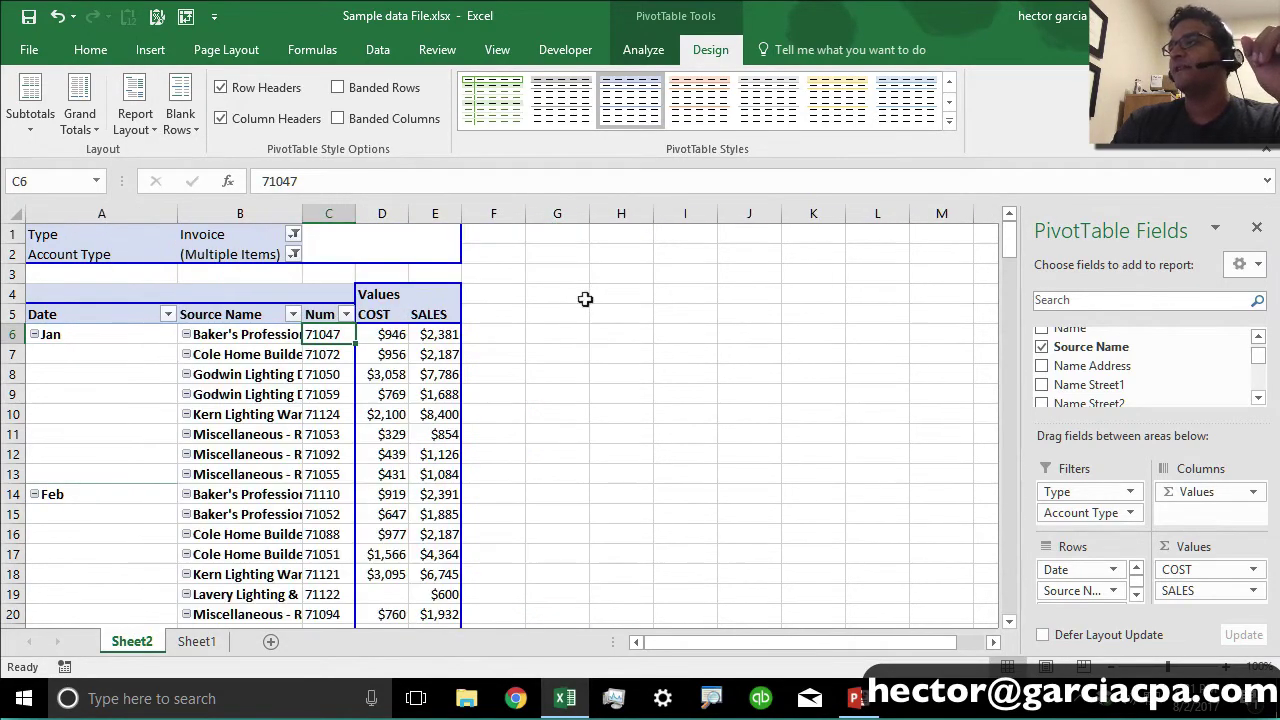
left_click_drag(362, 218, 400, 211)
left_click(45, 338)
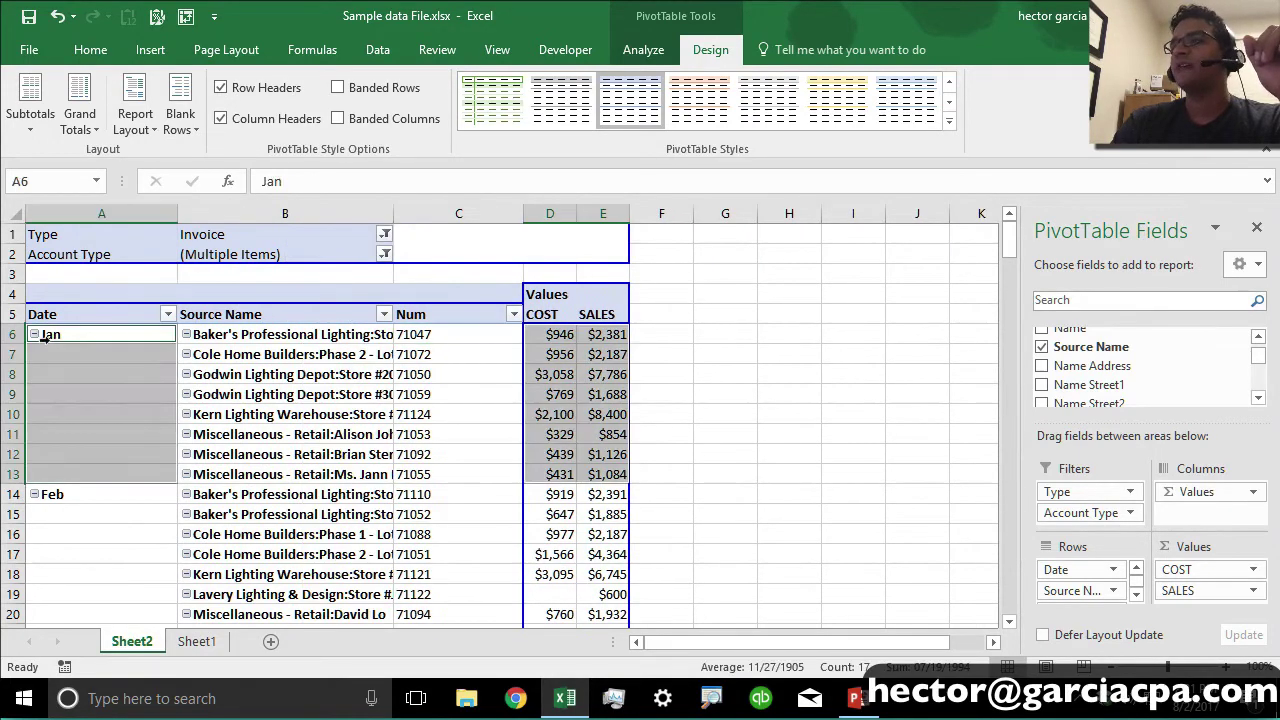
left_click_drag(61, 351, 58, 474)
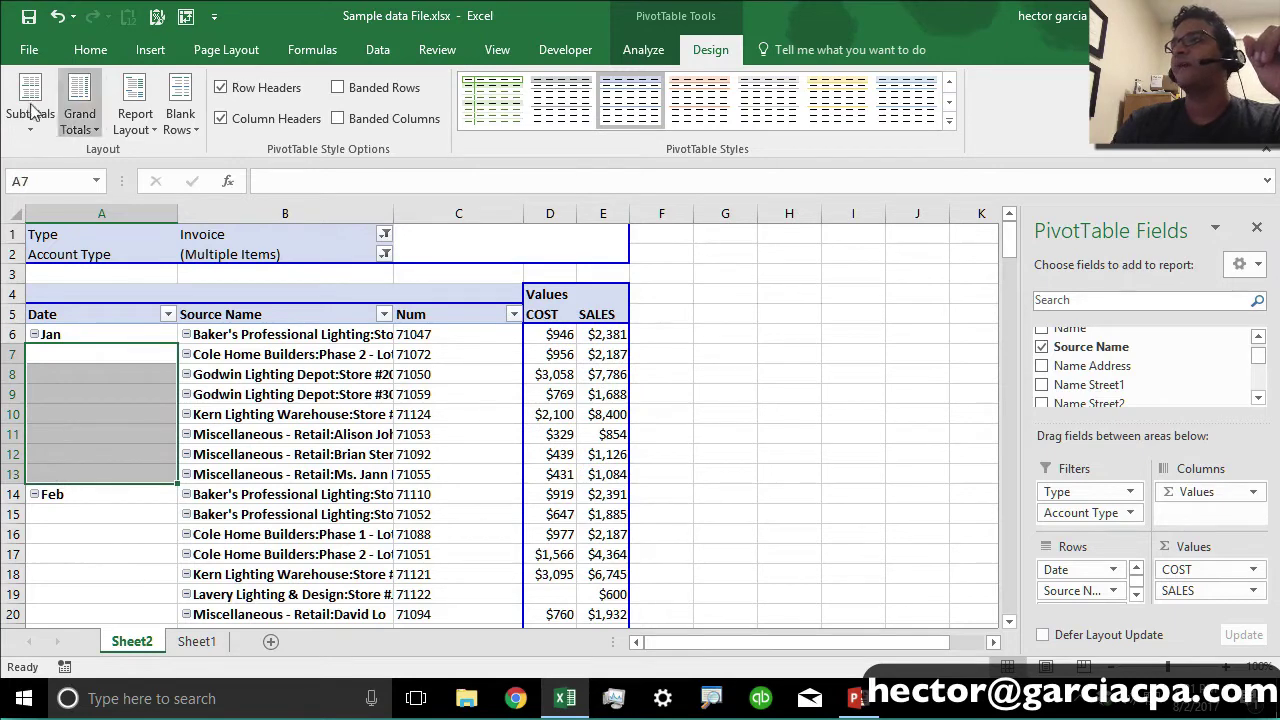
Step: Try repeating all item labels in the PivotTable, turn the repetition off again, and widen the Source Name column to fit the full names
left_click(135, 118)
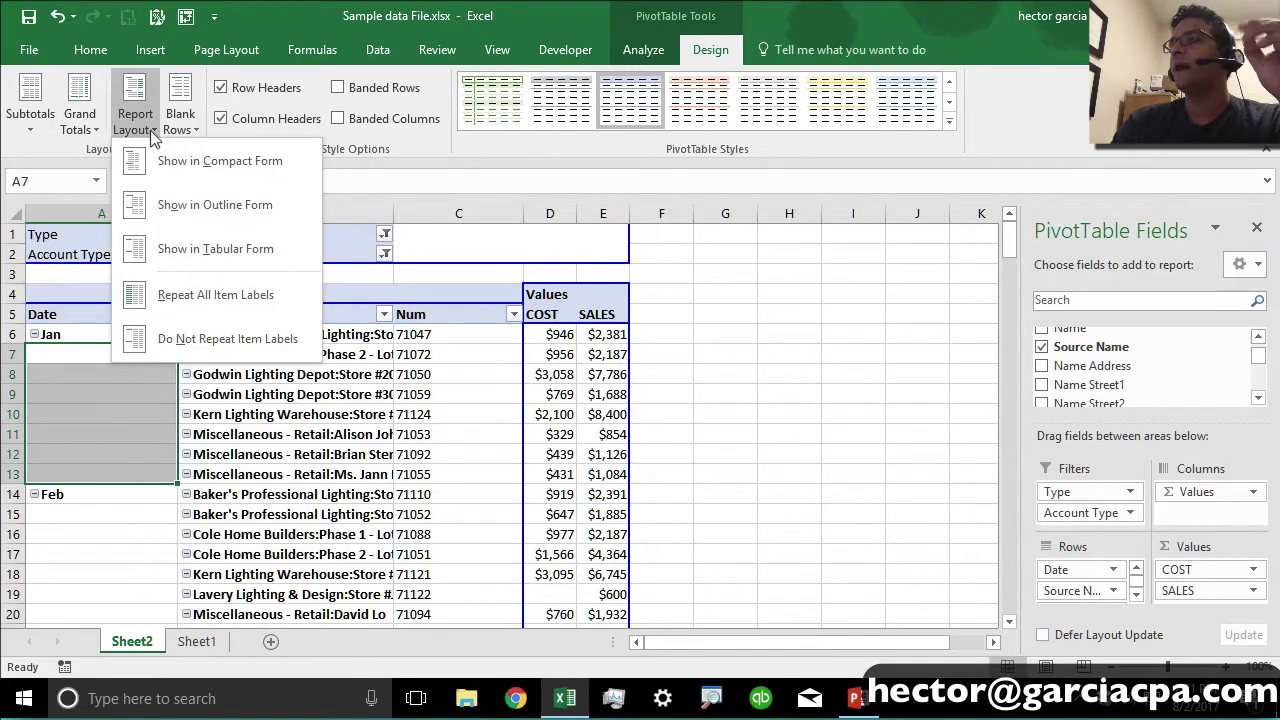
left_click(236, 294)
left_click(232, 442)
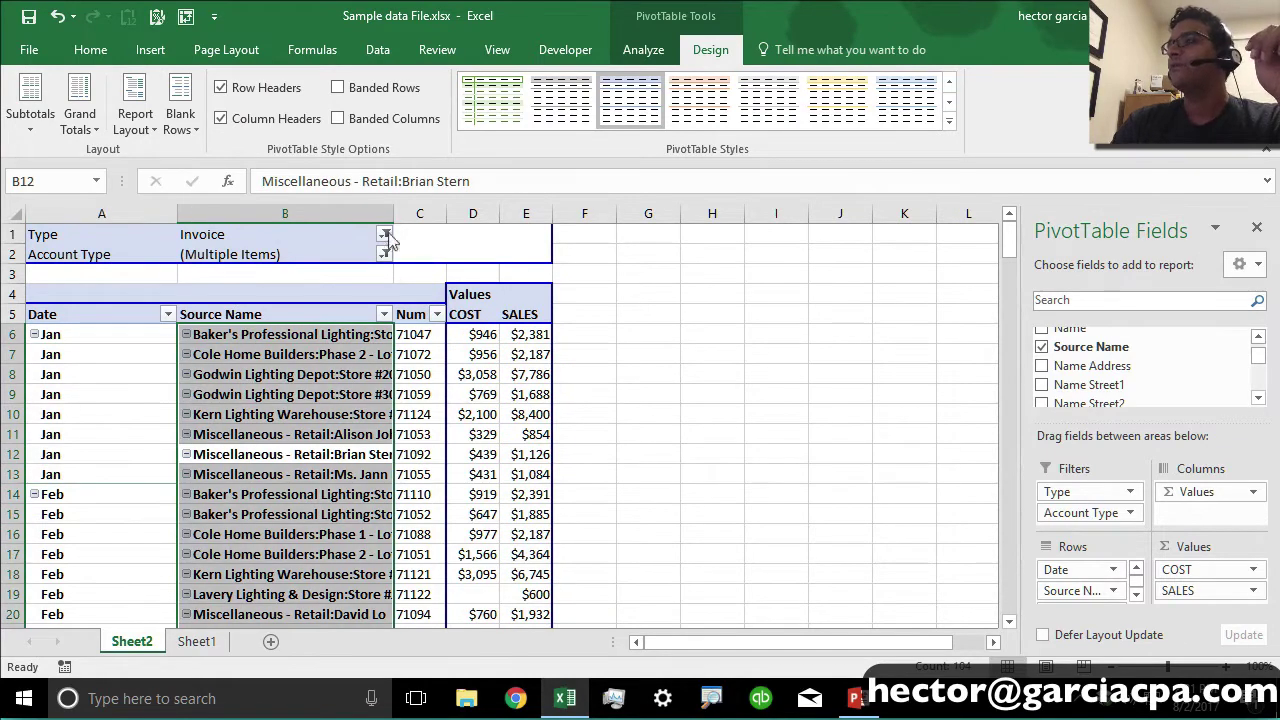
left_click_drag(394, 214, 541, 214)
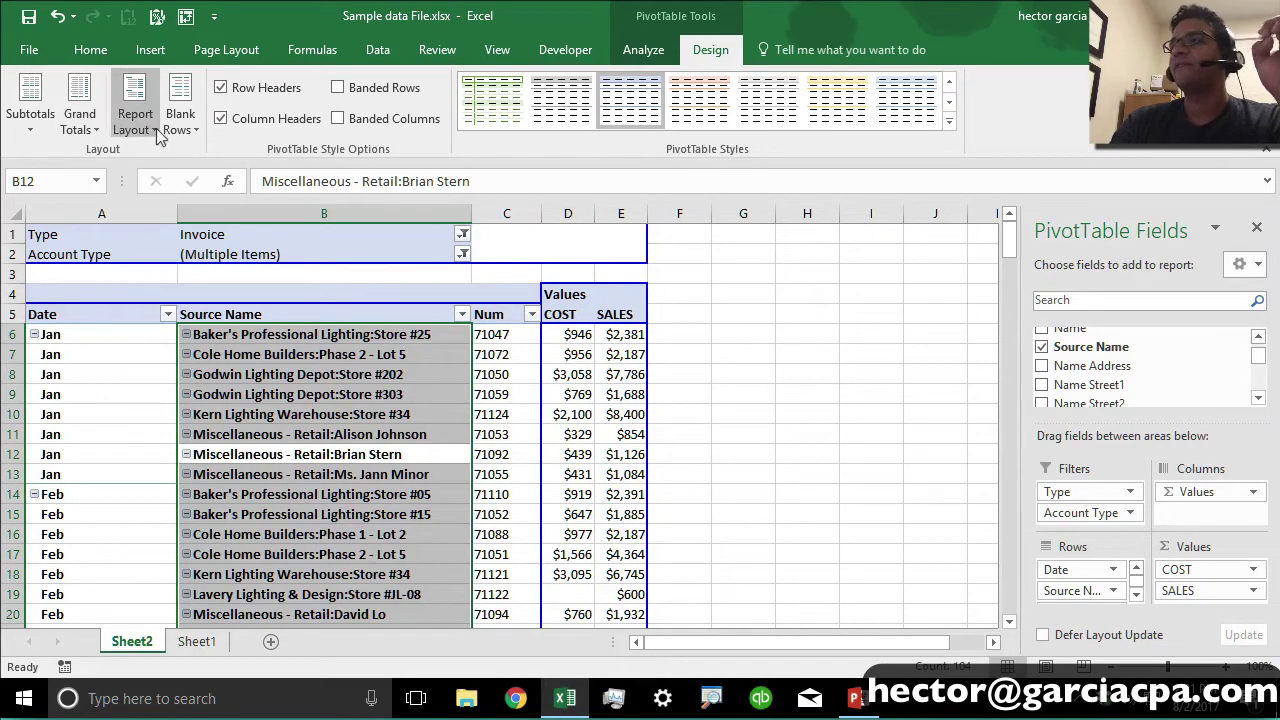
left_click(133, 110)
left_click(212, 351)
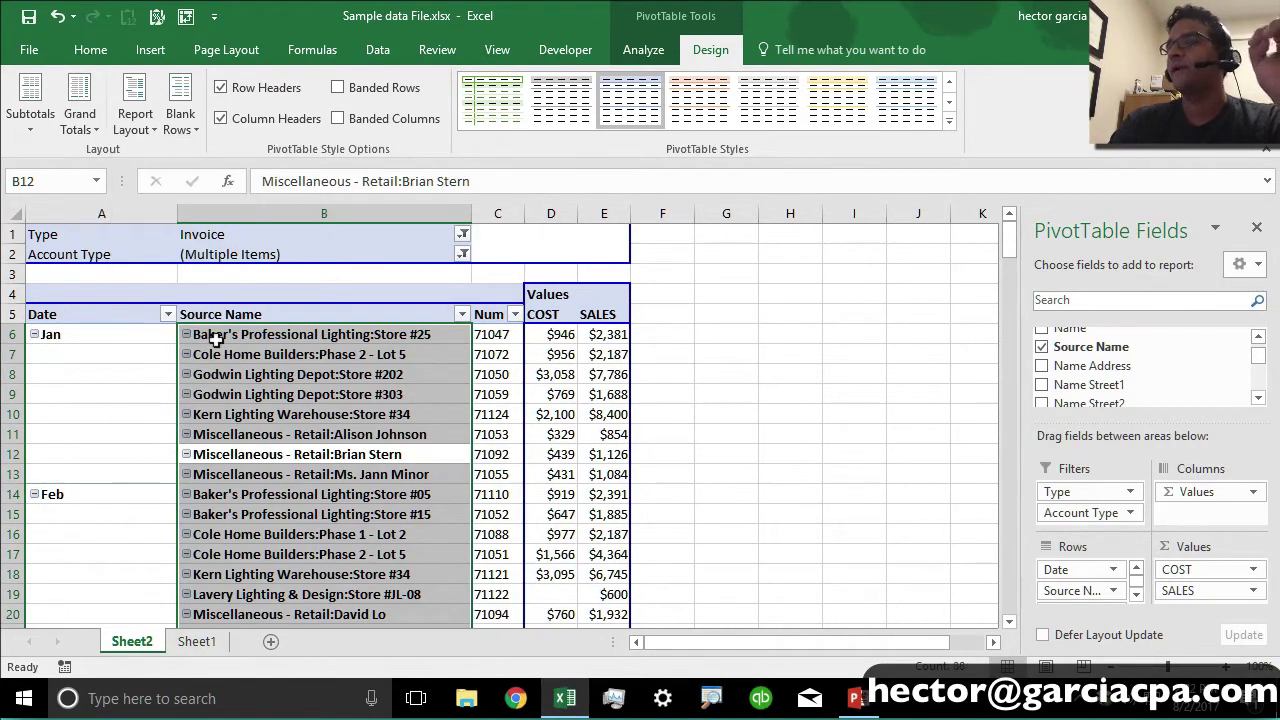
left_click(94, 415)
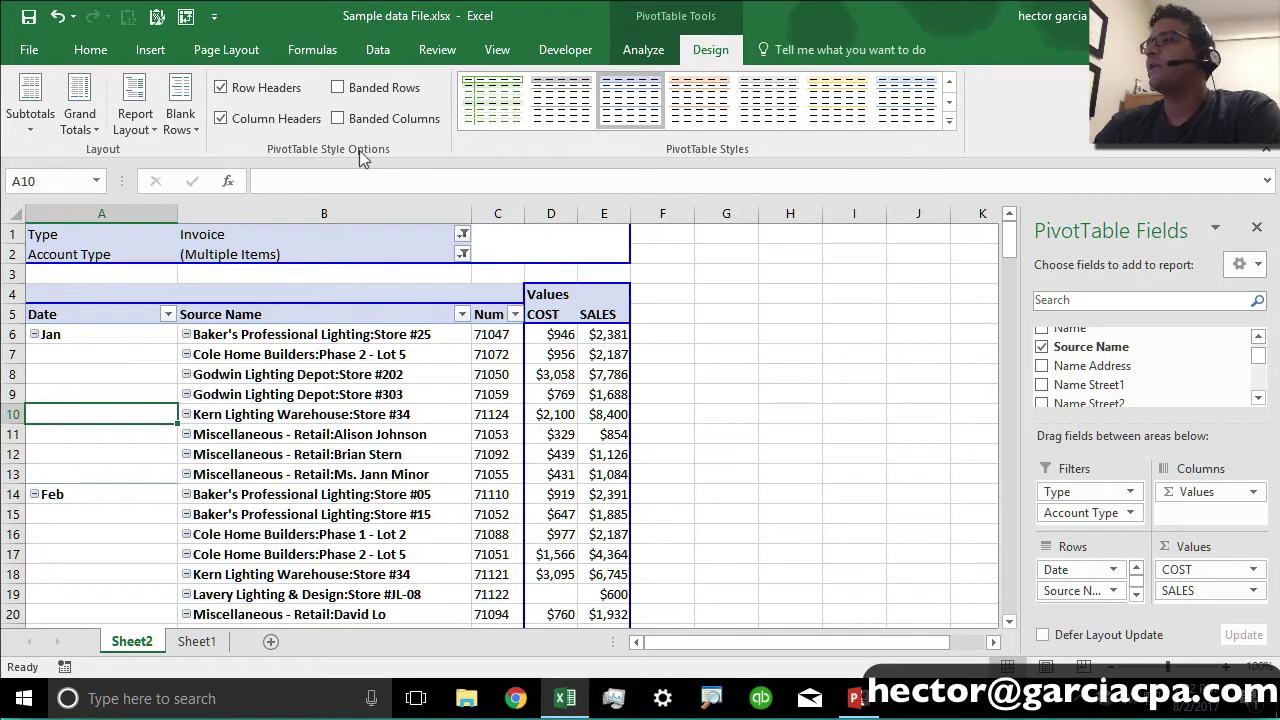
Step: Try the PivotTable style options with row and column headers off and banding on, and restore the headers without banding
left_click(256, 90)
left_click(250, 120)
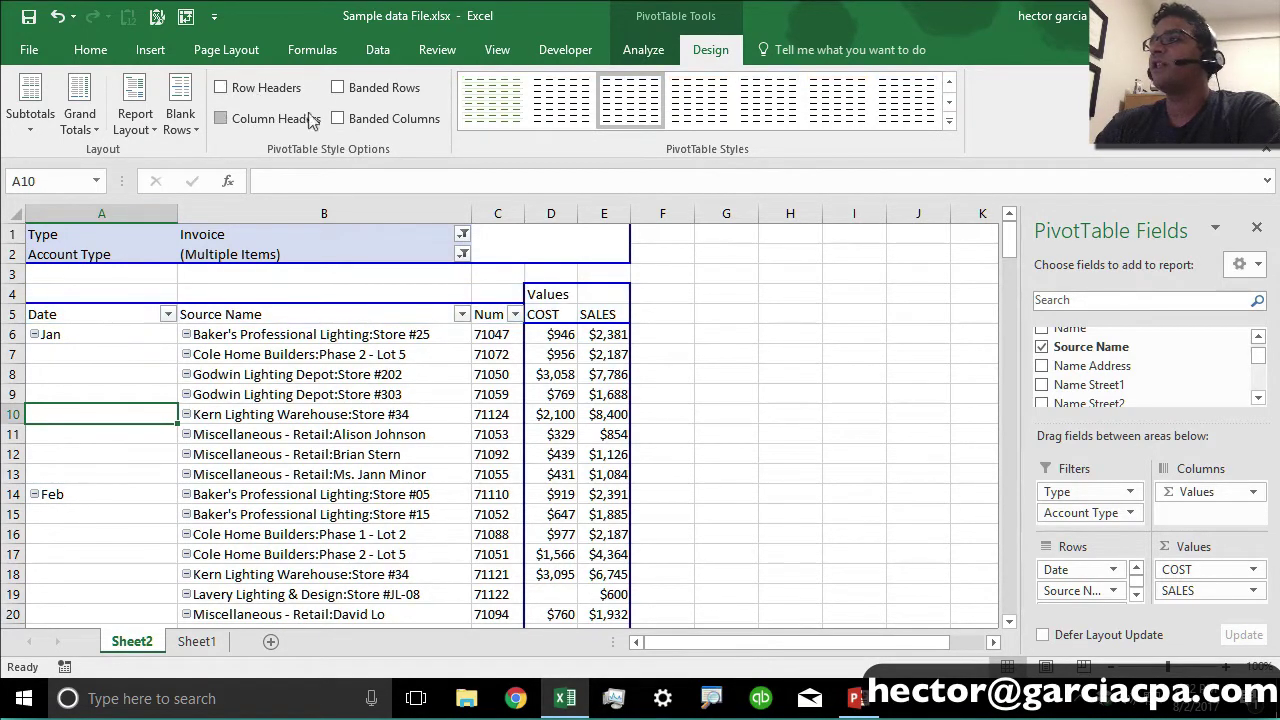
left_click(360, 92)
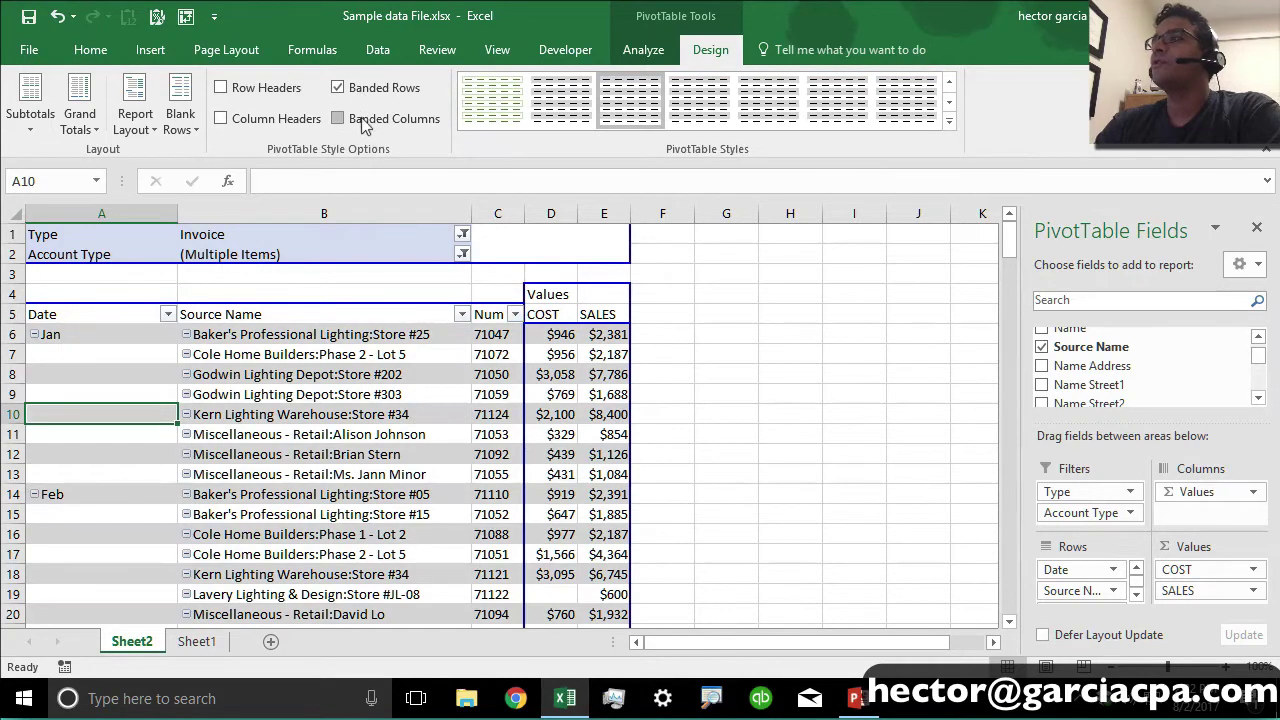
left_click(364, 121)
left_click(365, 120)
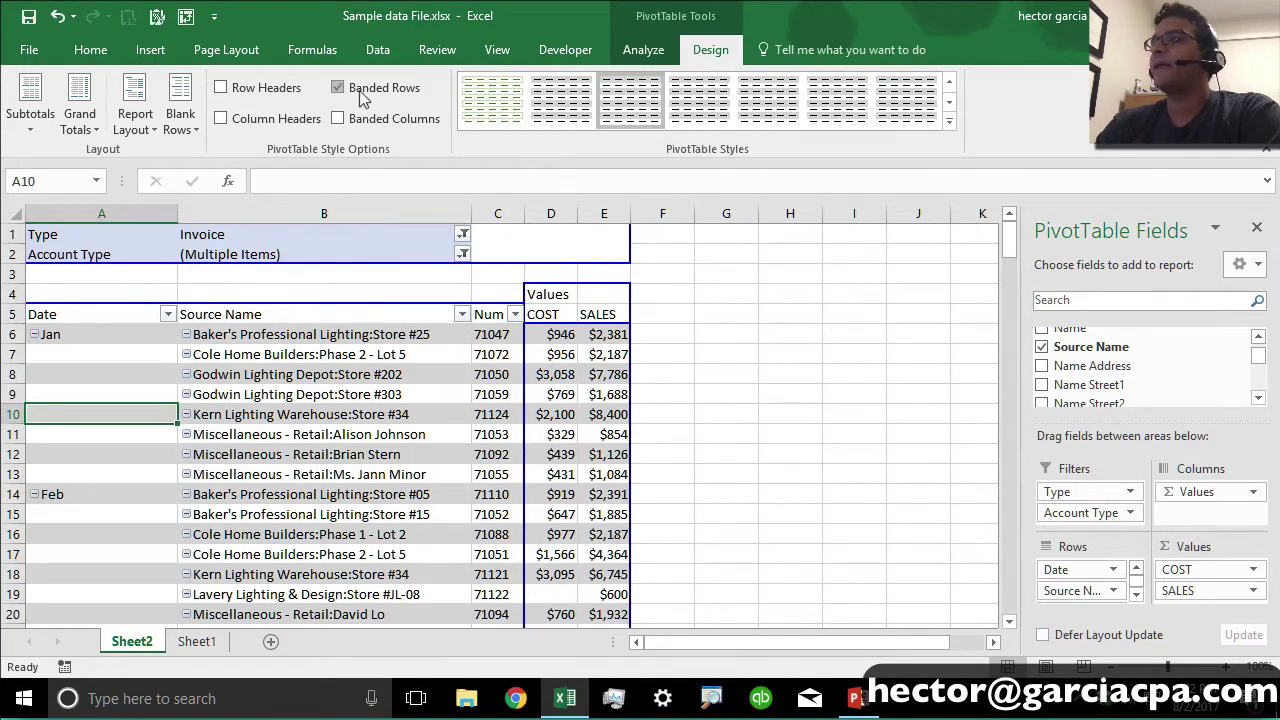
left_click(363, 91)
left_click(264, 92)
left_click(262, 119)
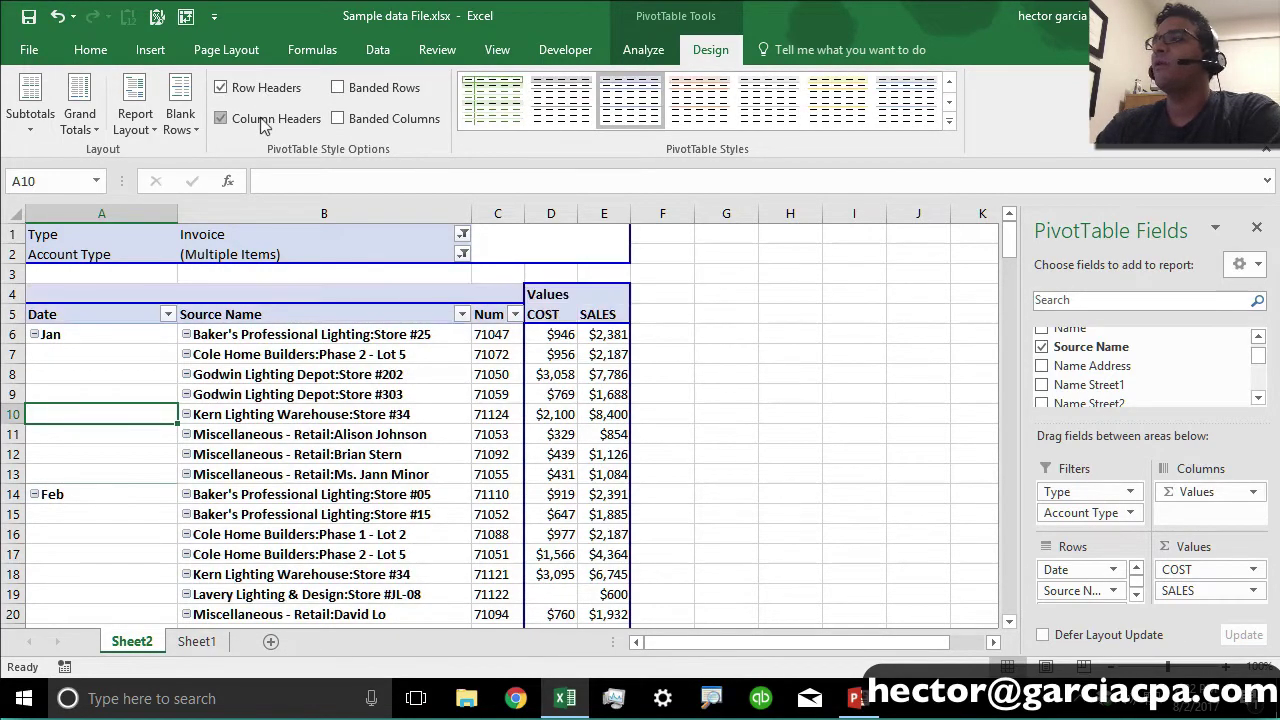
Step: Try banded rows and banded columns together on the PivotTable, with and without headers, and switch the banding back off
left_click(263, 119)
left_click(262, 90)
left_click(363, 89)
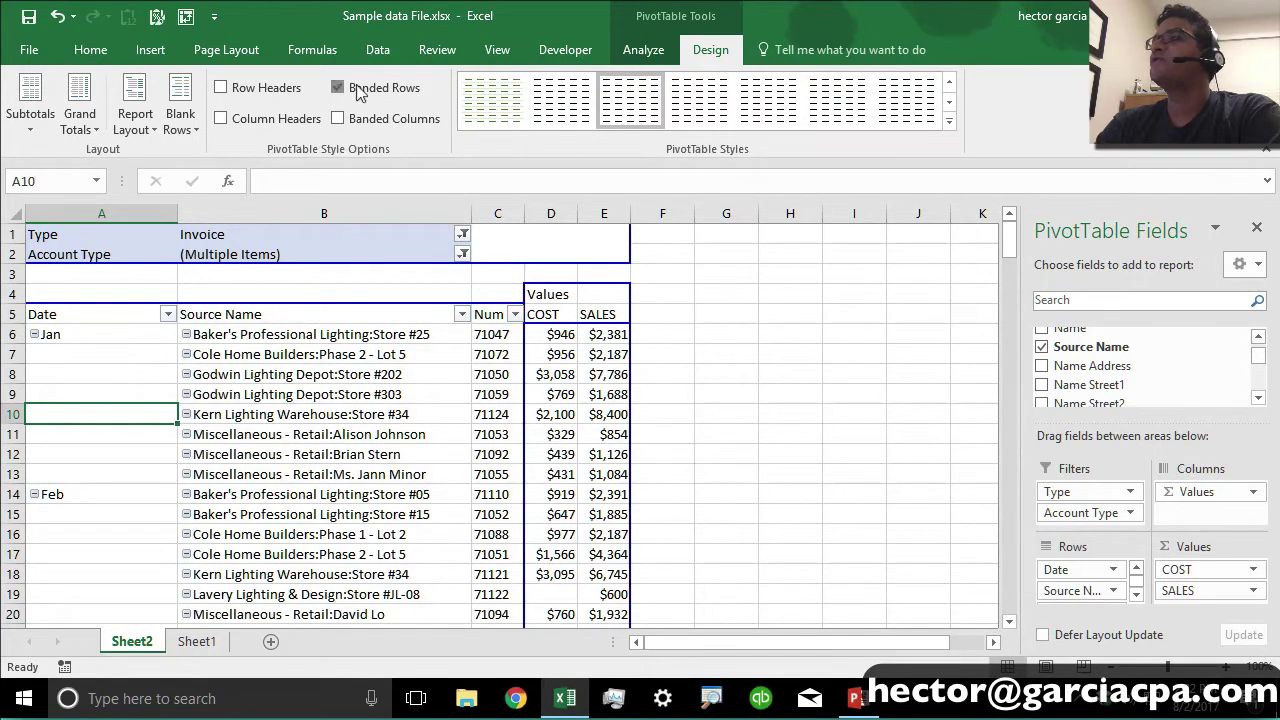
left_click(365, 122)
left_click(287, 123)
left_click(254, 87)
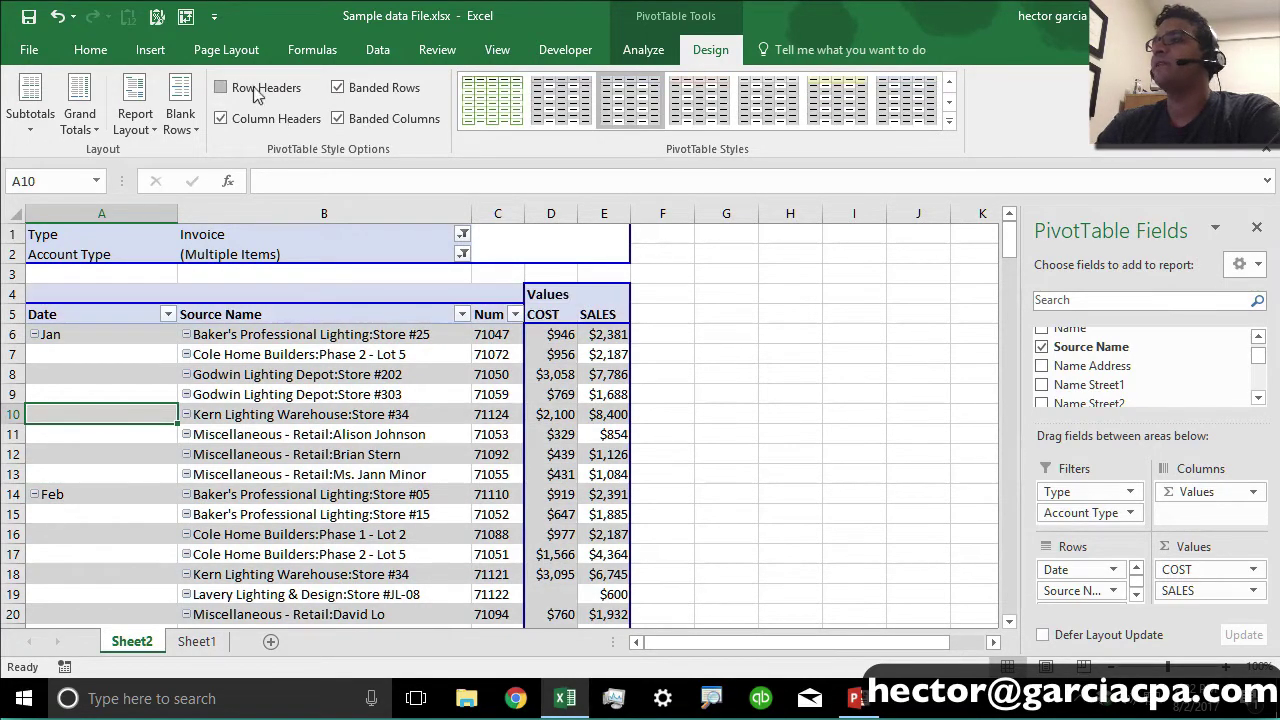
left_click(364, 90)
left_click(368, 120)
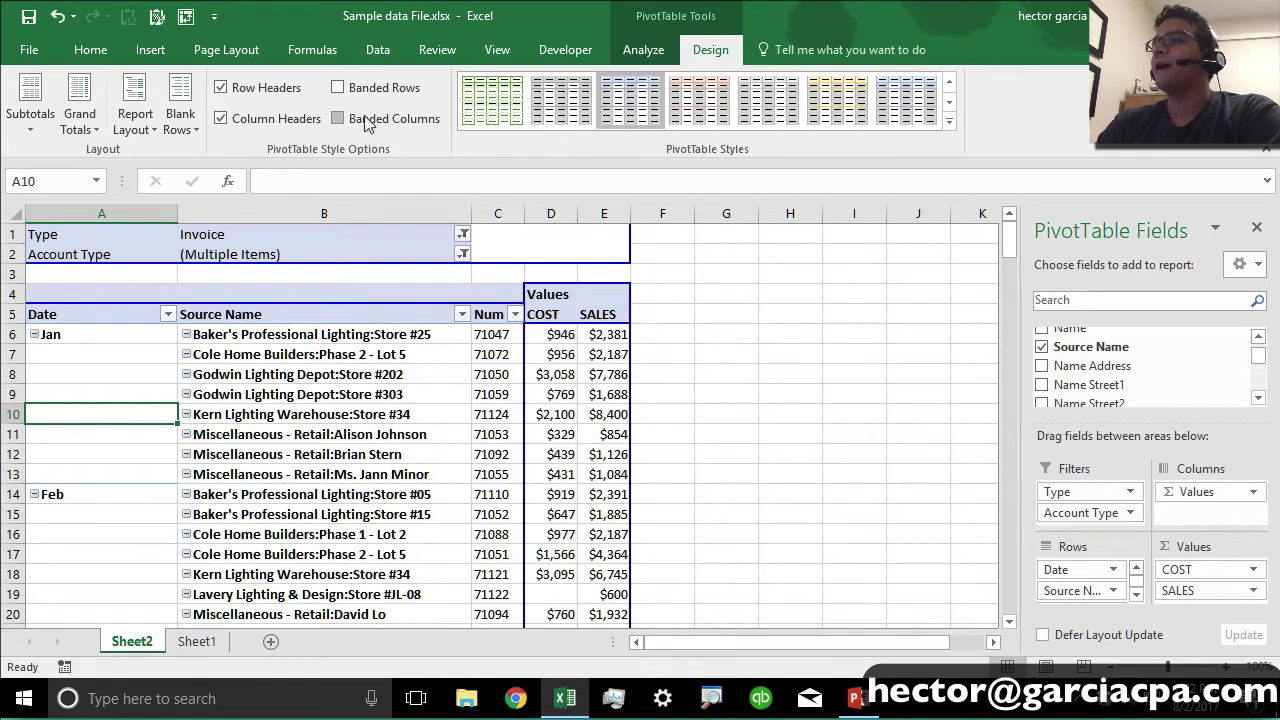
left_click(365, 95)
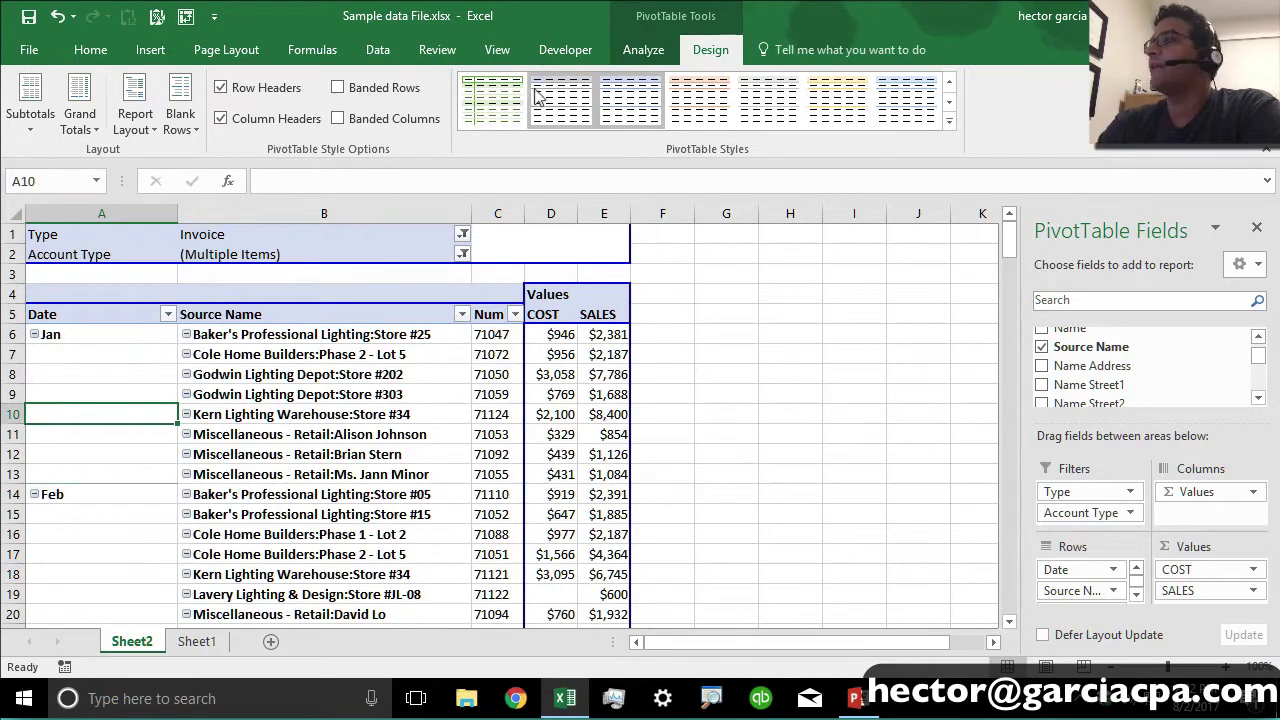
Step: Try the green, orange and light blue header styles on the PivotTable, followed by several light styles and the plain style
left_click(951, 101)
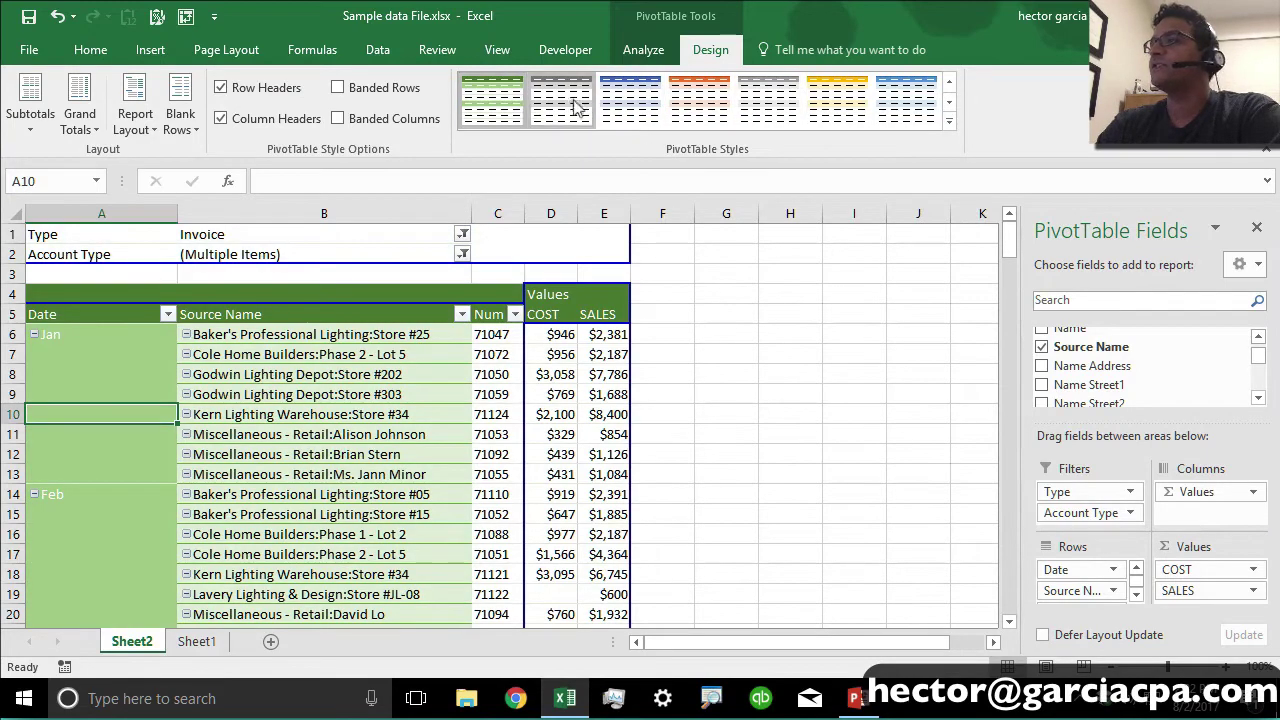
left_click(699, 100)
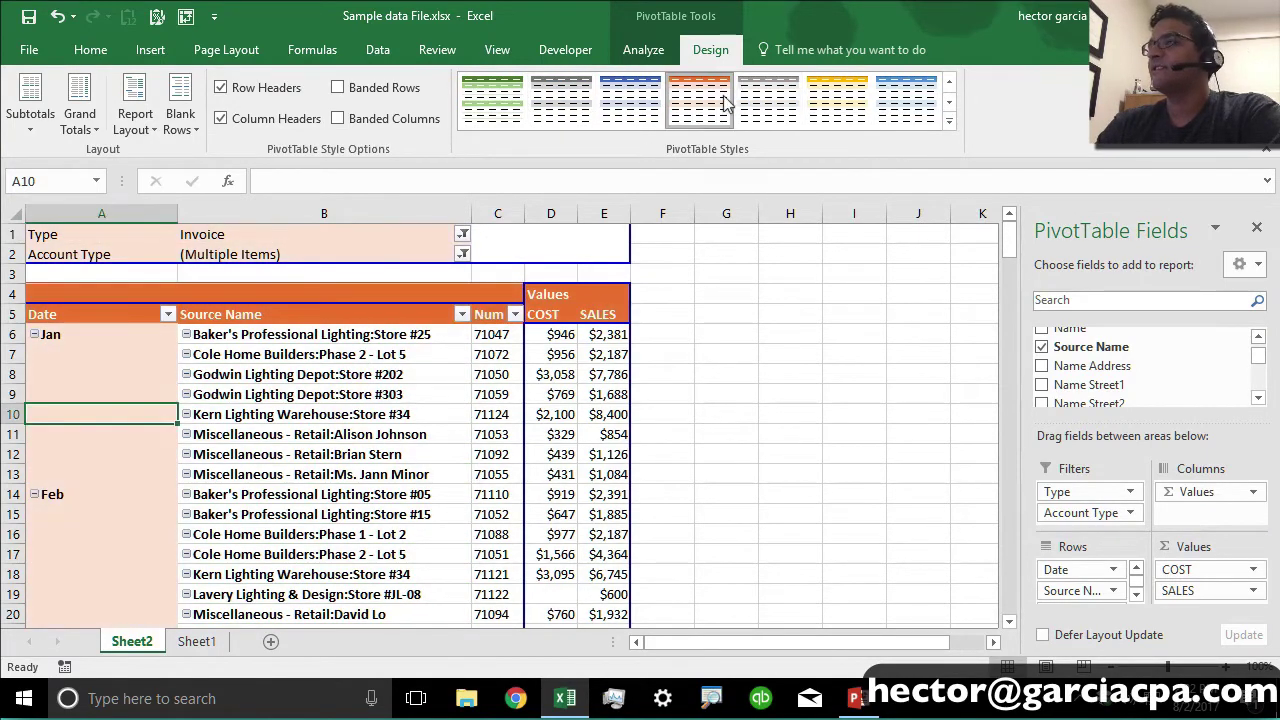
left_click(933, 100)
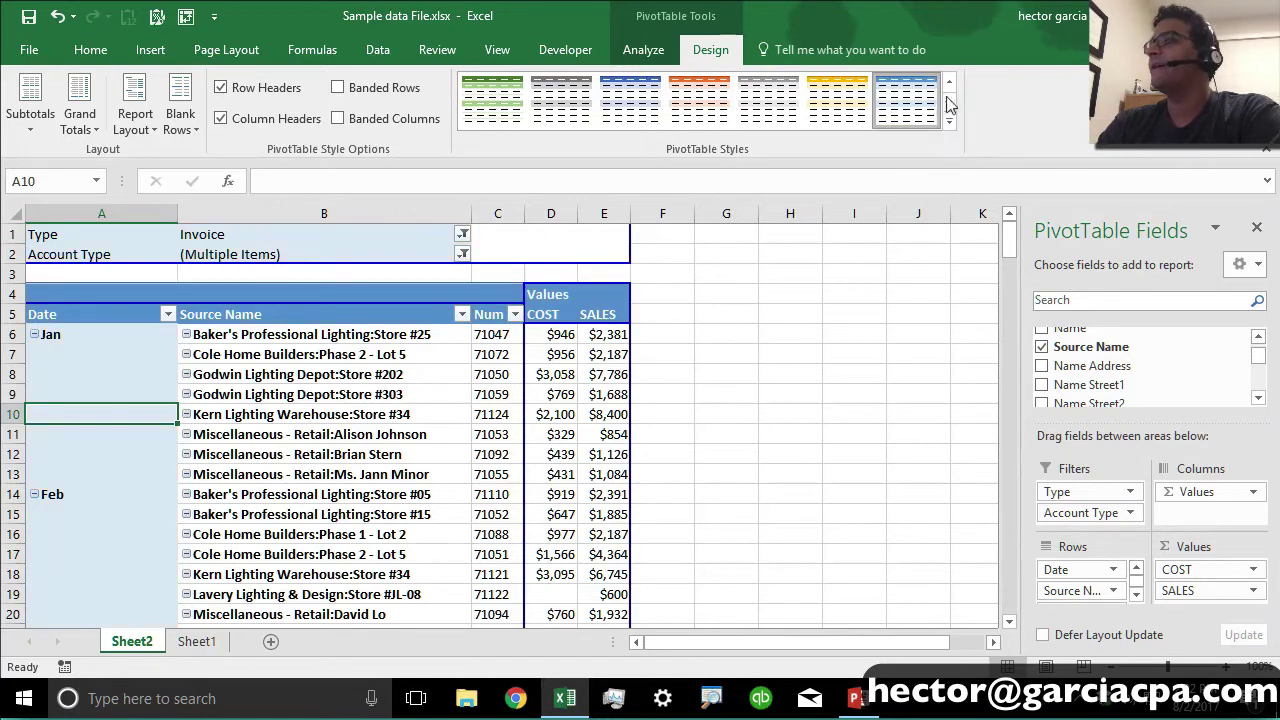
left_click(950, 87)
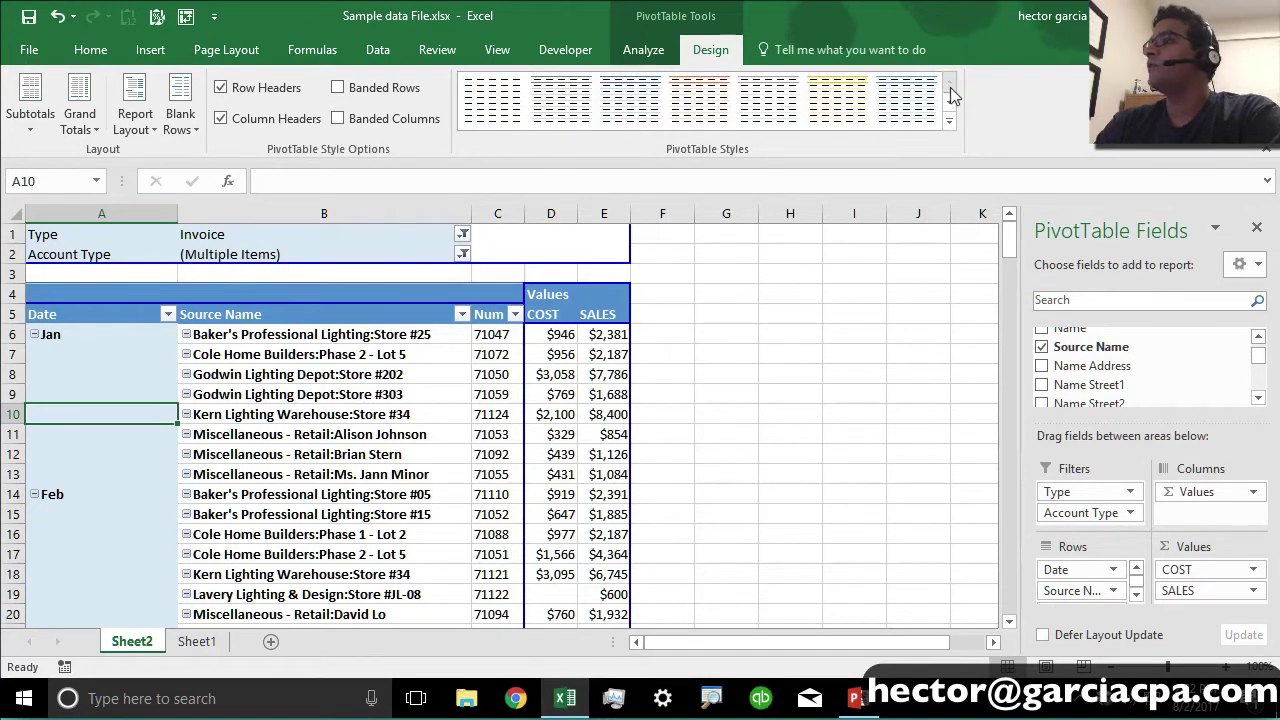
left_click(883, 99)
left_click(740, 118)
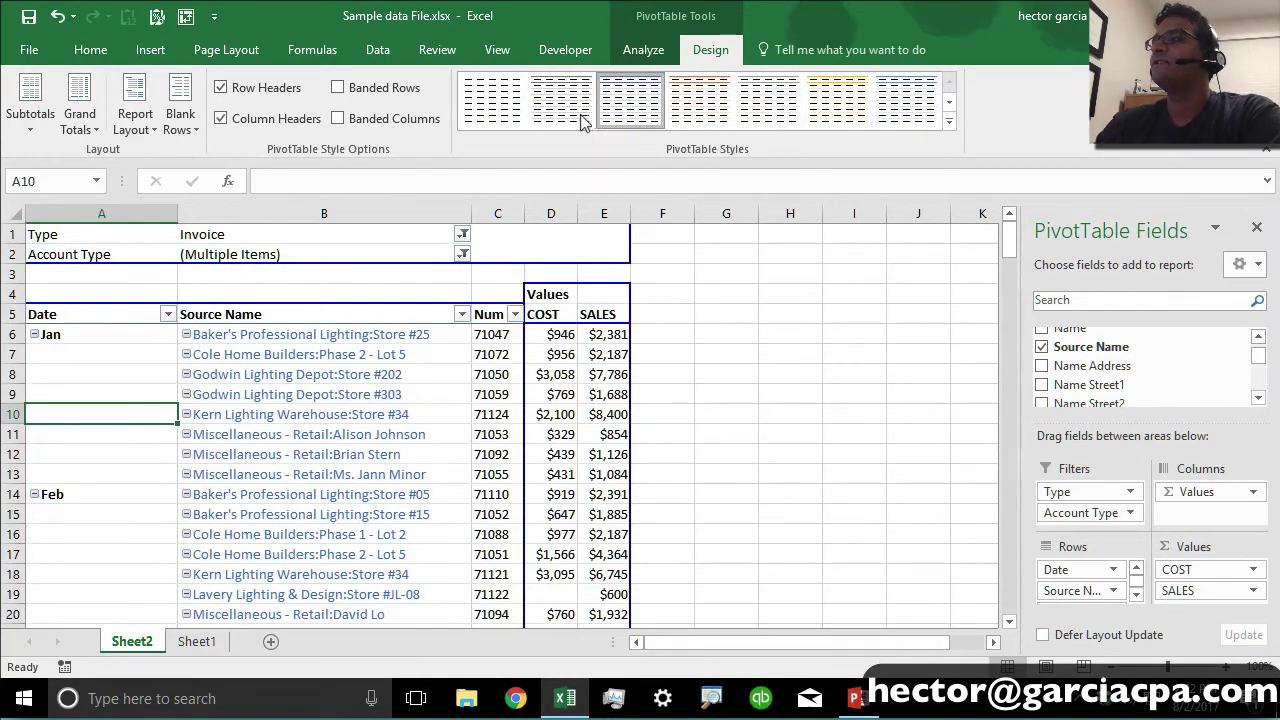
left_click(492, 100)
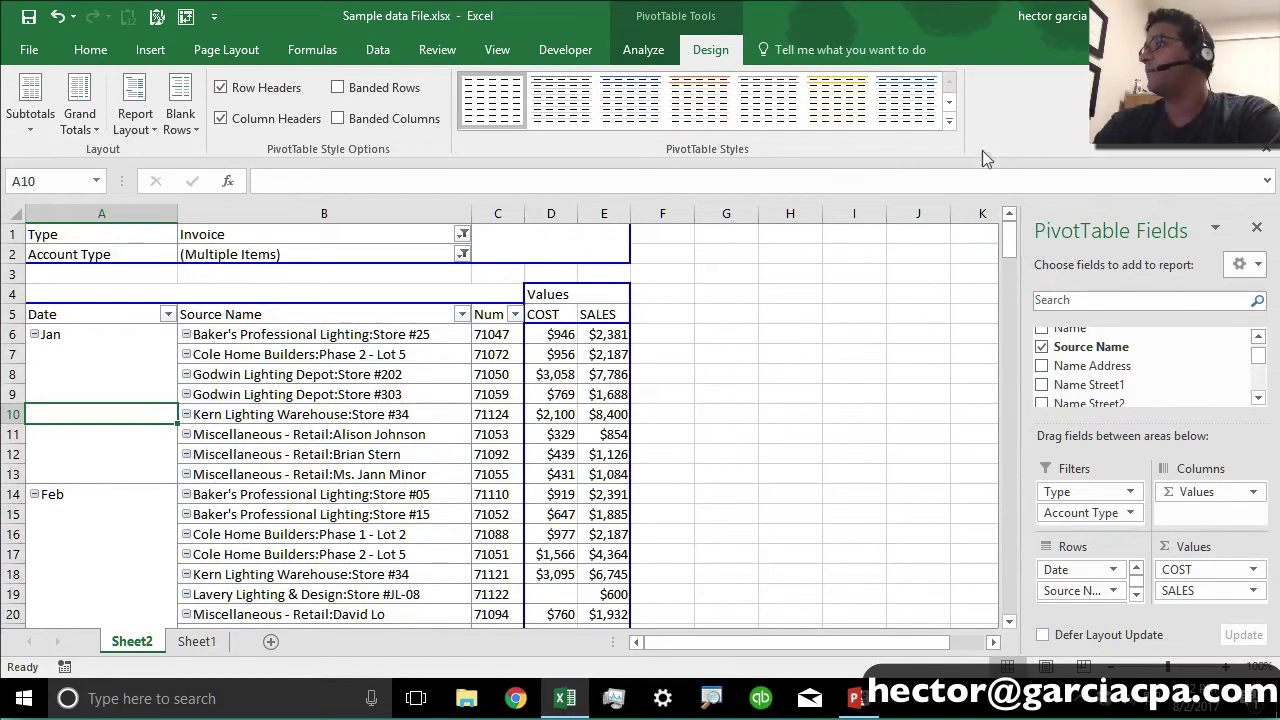
Step: Try the dark grey PivotTable style, and apply the dark blue header style with blue row labels instead
left_click(949, 104)
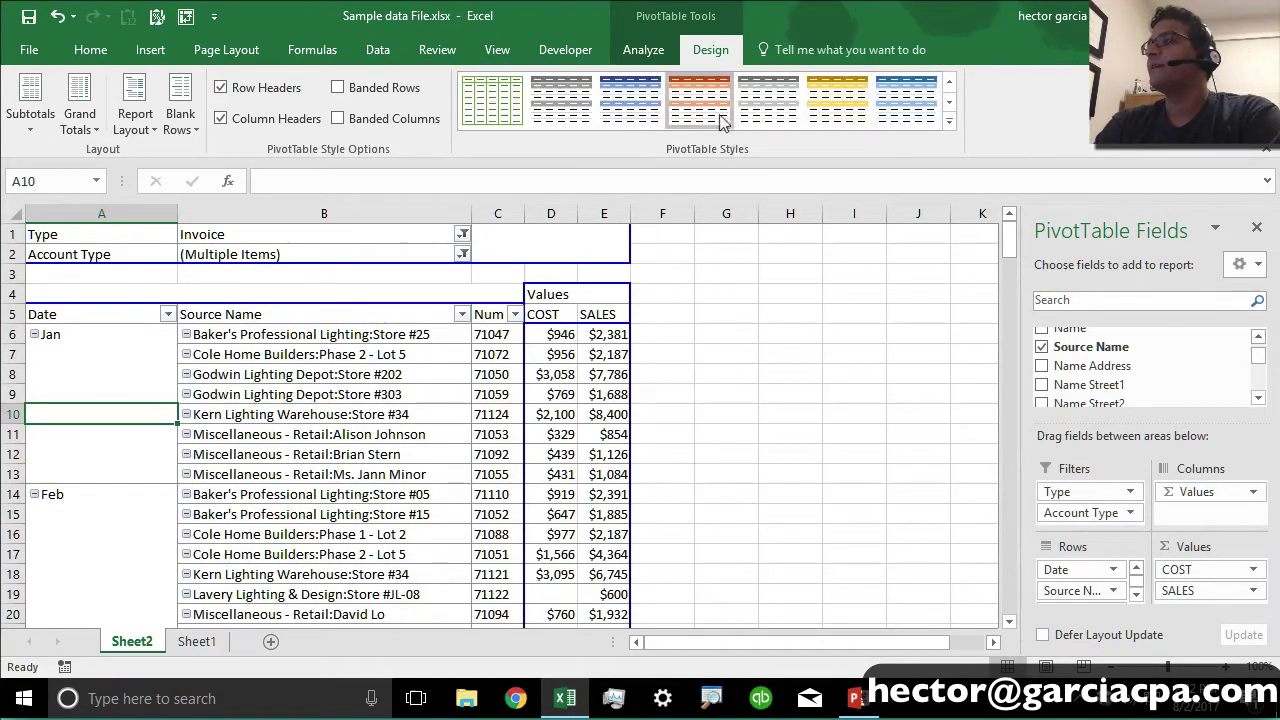
left_click(561, 100)
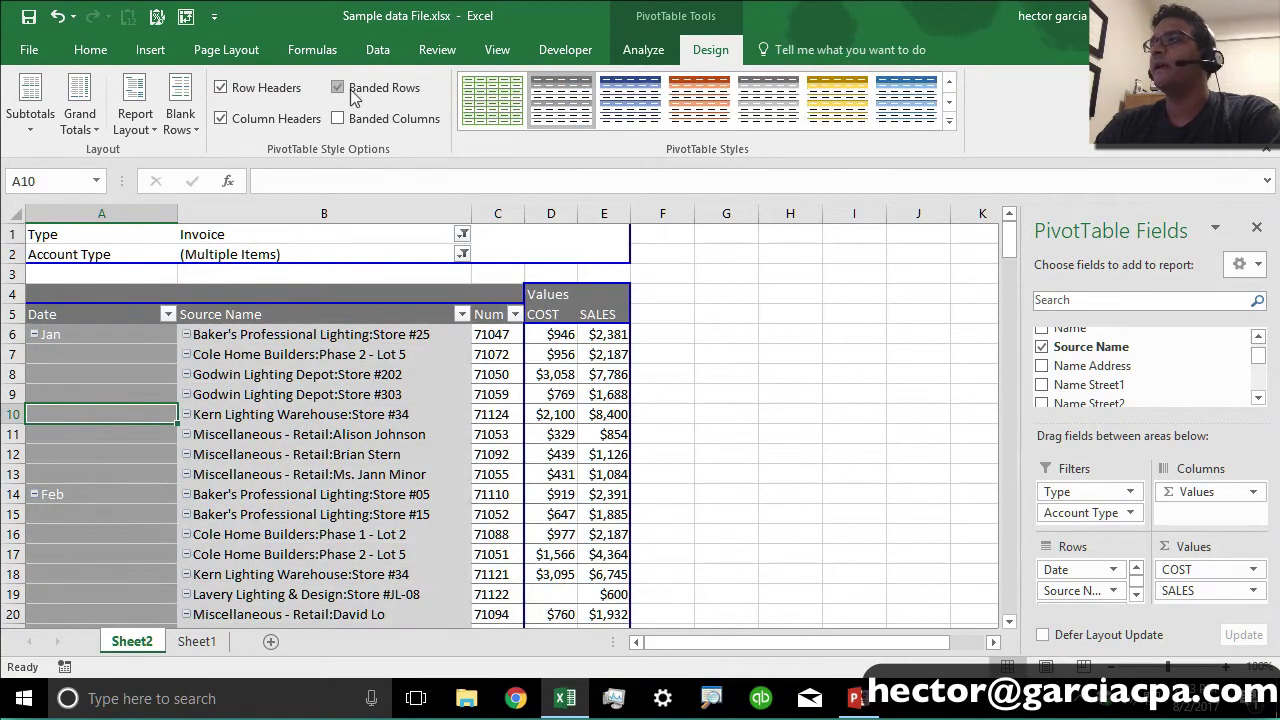
left_click(627, 103)
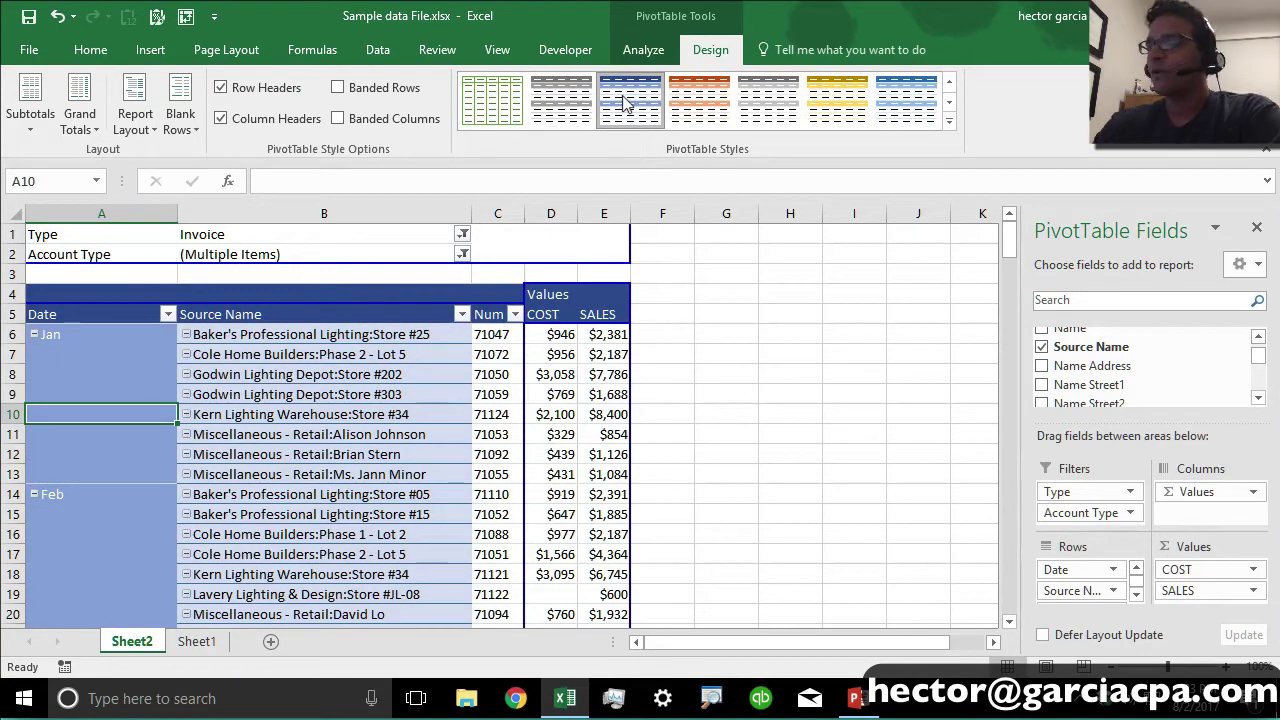
left_click(777, 332)
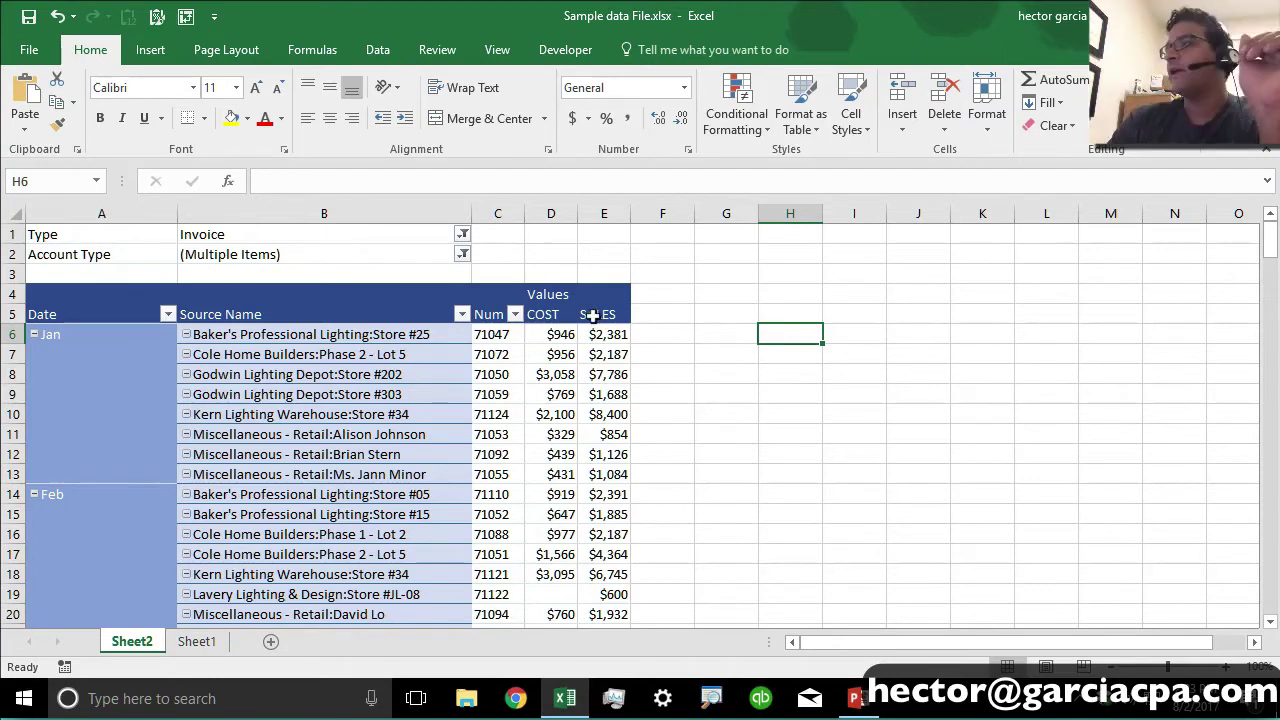
Step: Start a new calculated field in the PivotTable and name it GROSSPROFIT
left_click(592, 316)
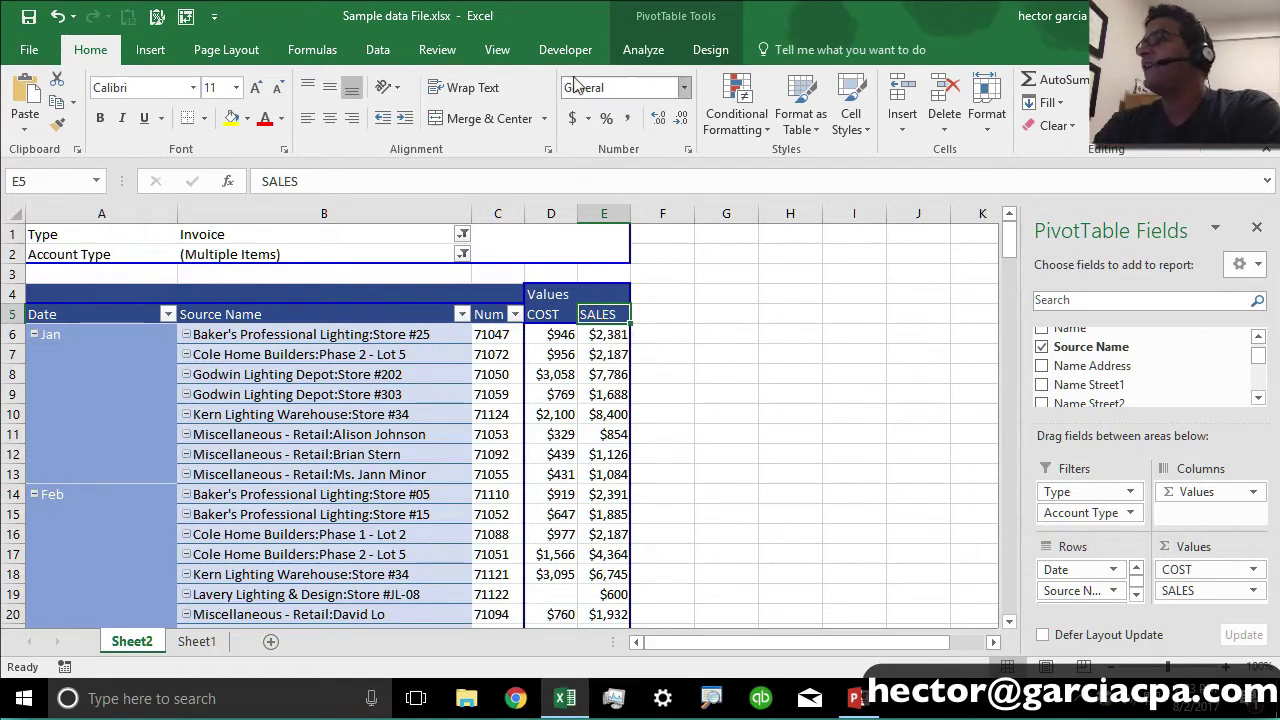
left_click(714, 50)
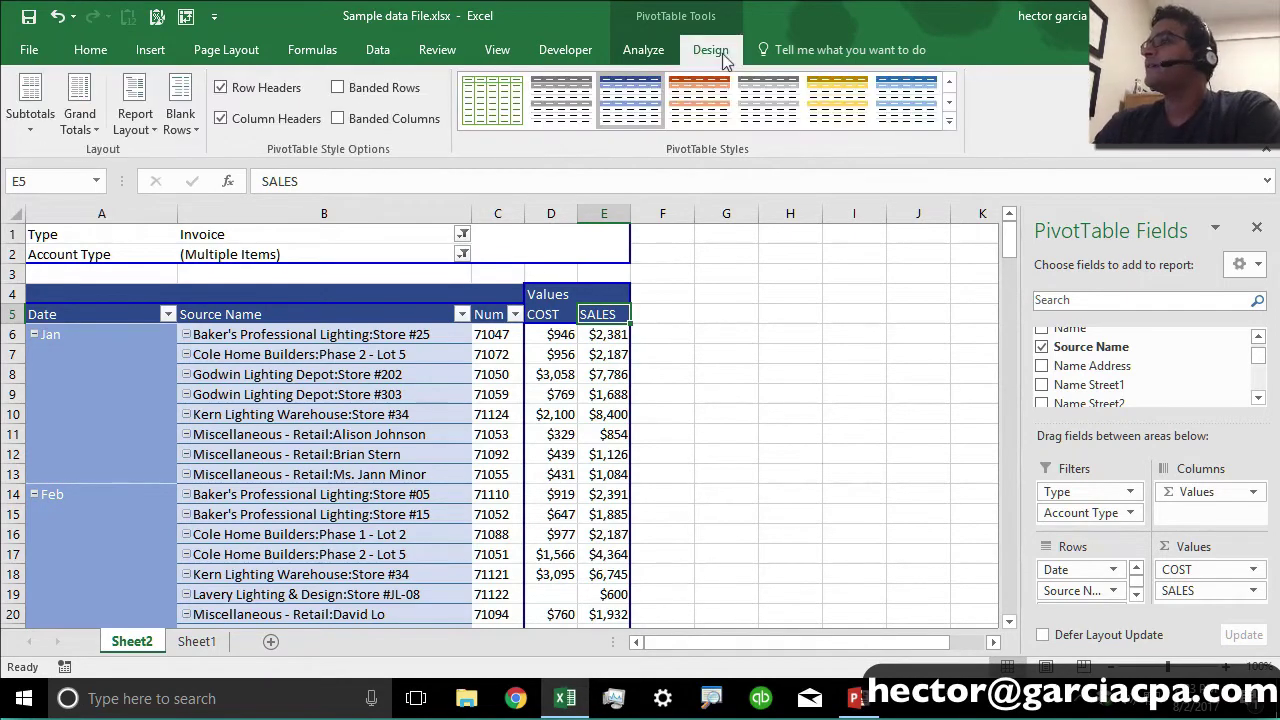
left_click(645, 58)
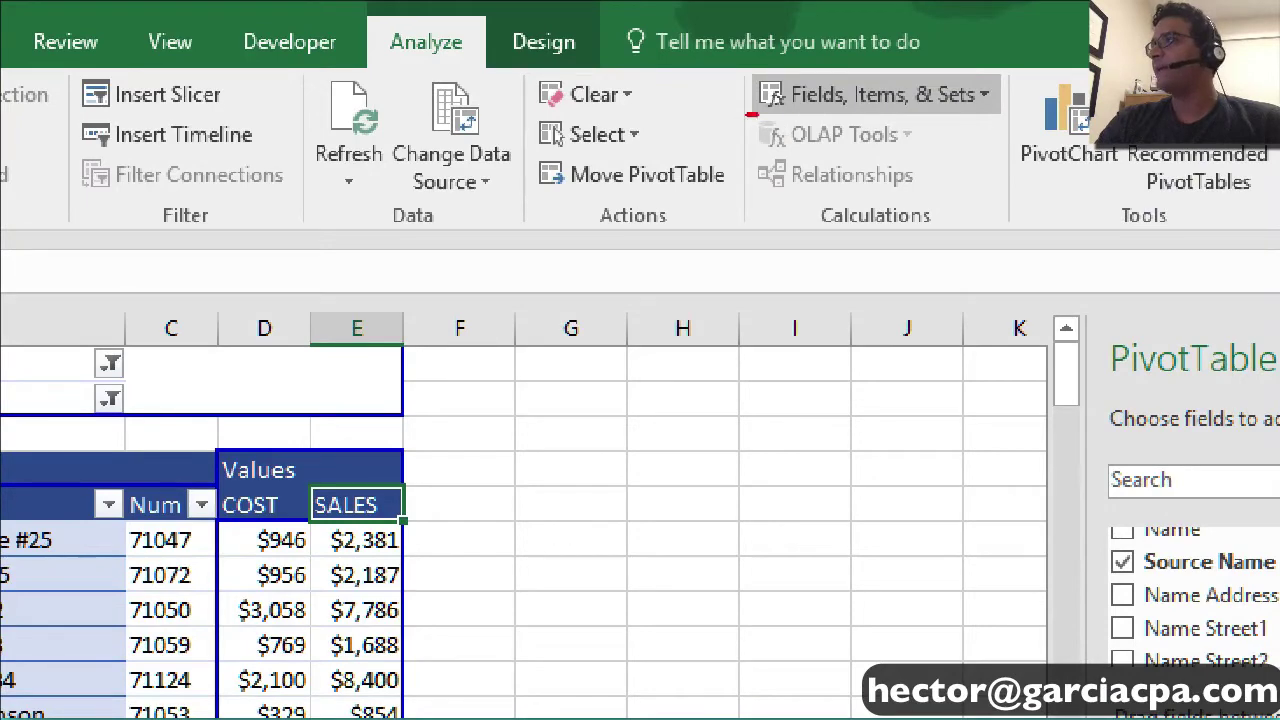
mouse_move(752, 112)
left_mouse_down()
mouse_move(970, 116)
mouse_move(950, 68)
mouse_move(738, 73)
left_mouse_up()
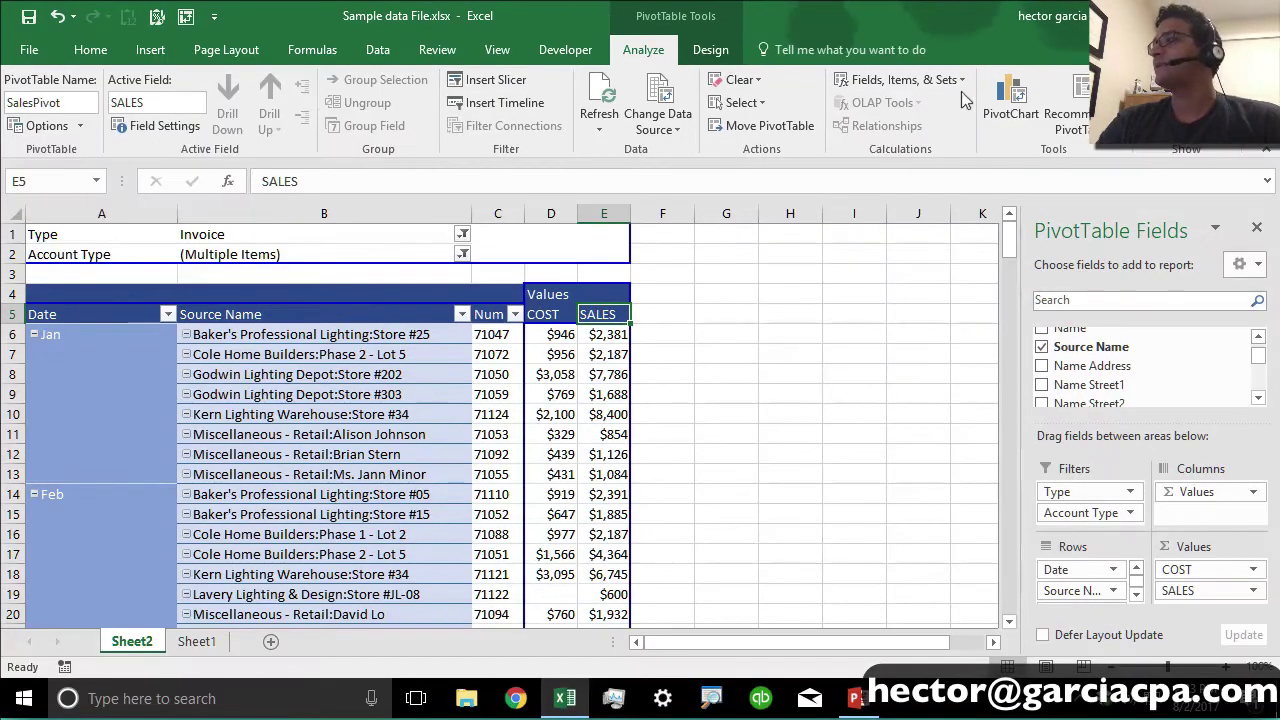
left_click(968, 99)
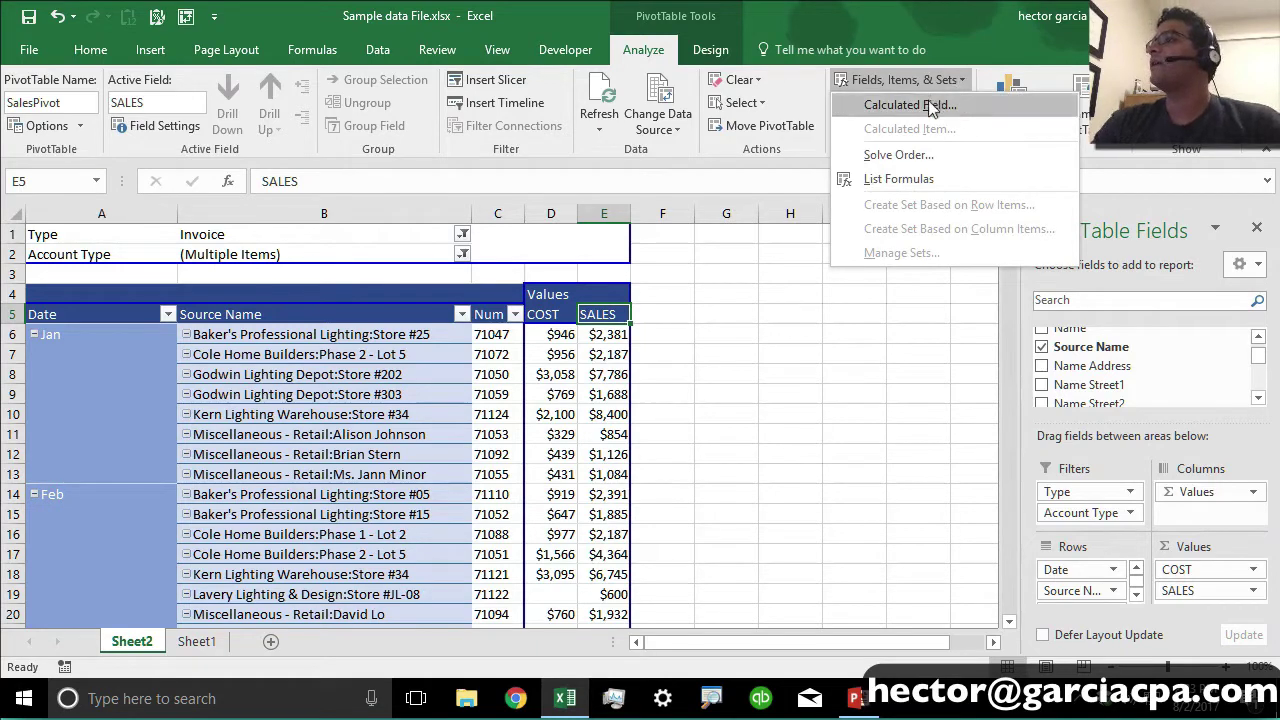
left_click(938, 110)
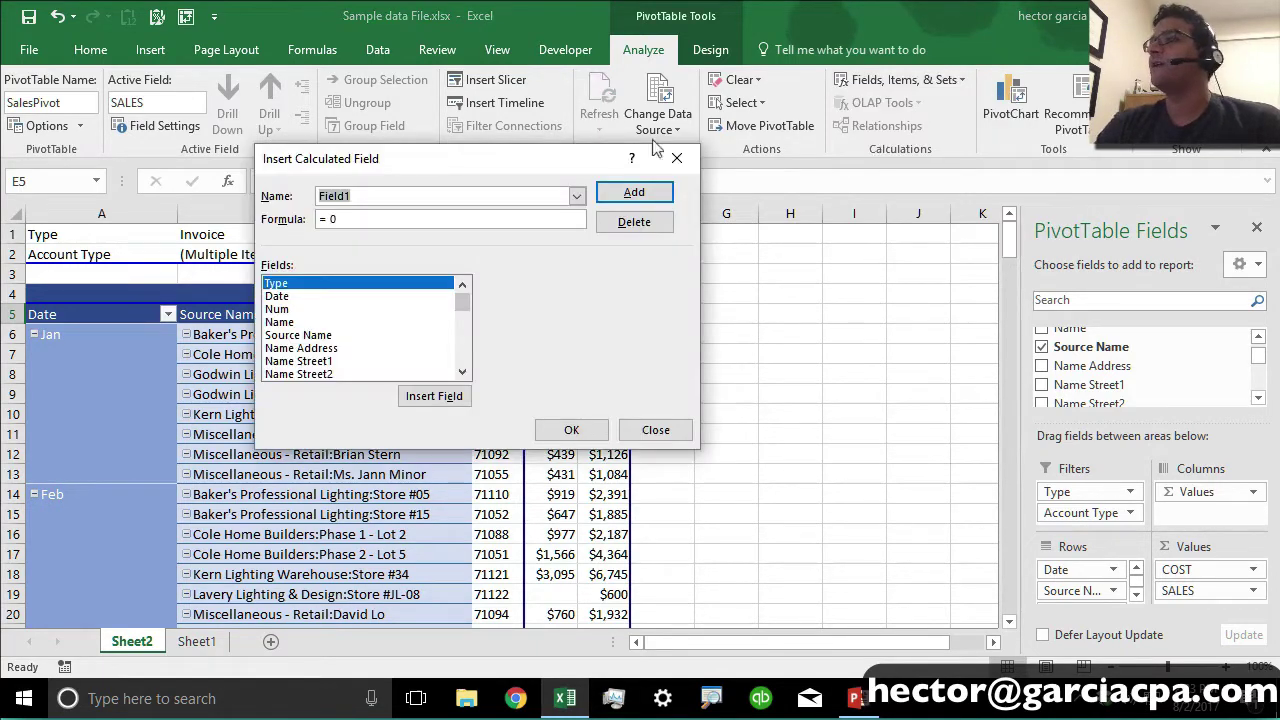
left_click_drag(463, 170, 909, 296)
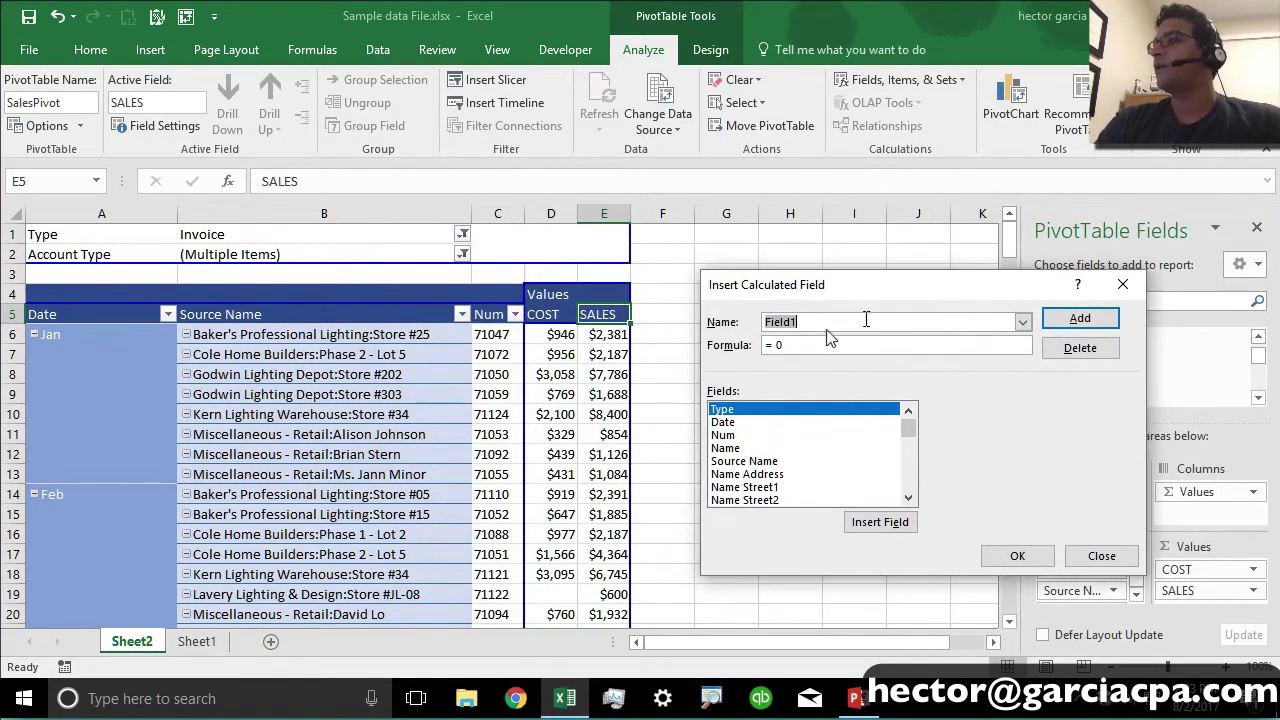
type("GROSSPROFIT")
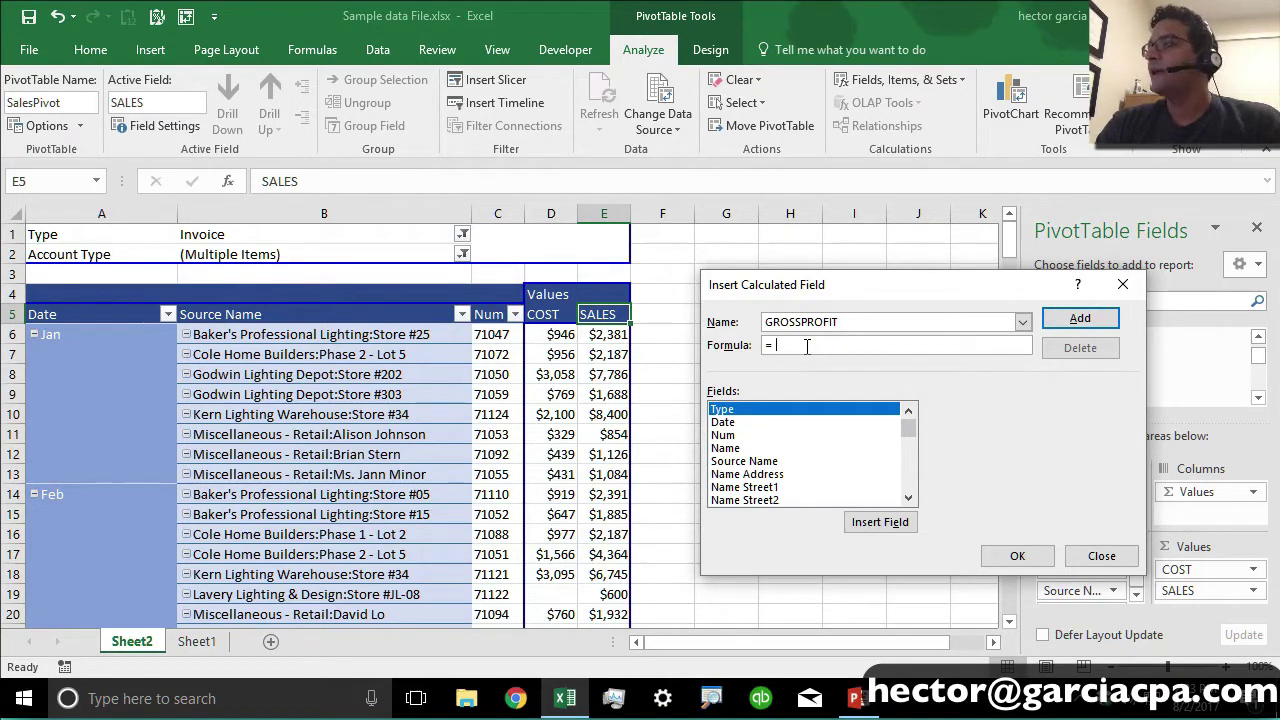
Step: Build the GROSSPROFIT formula as the Credit field minus the Debit field
scroll(910, 453, "down", 1)
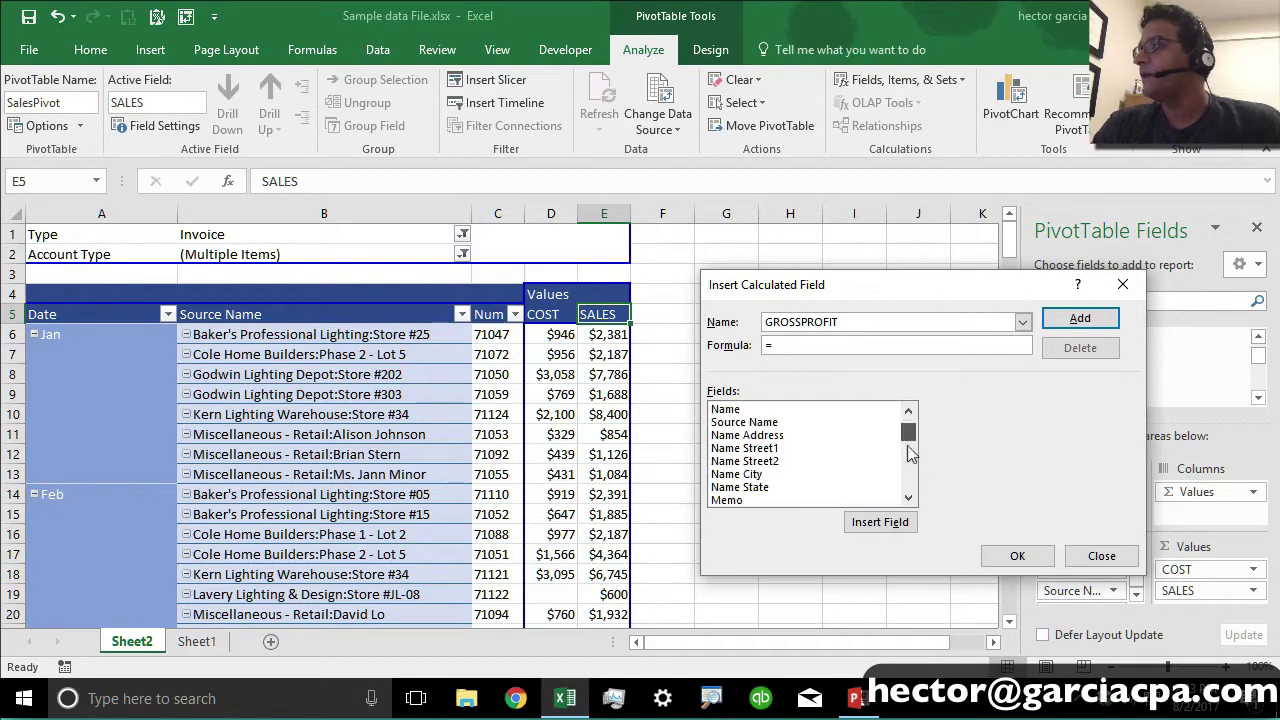
scroll(910, 453, "down", 3)
left_click(740, 476)
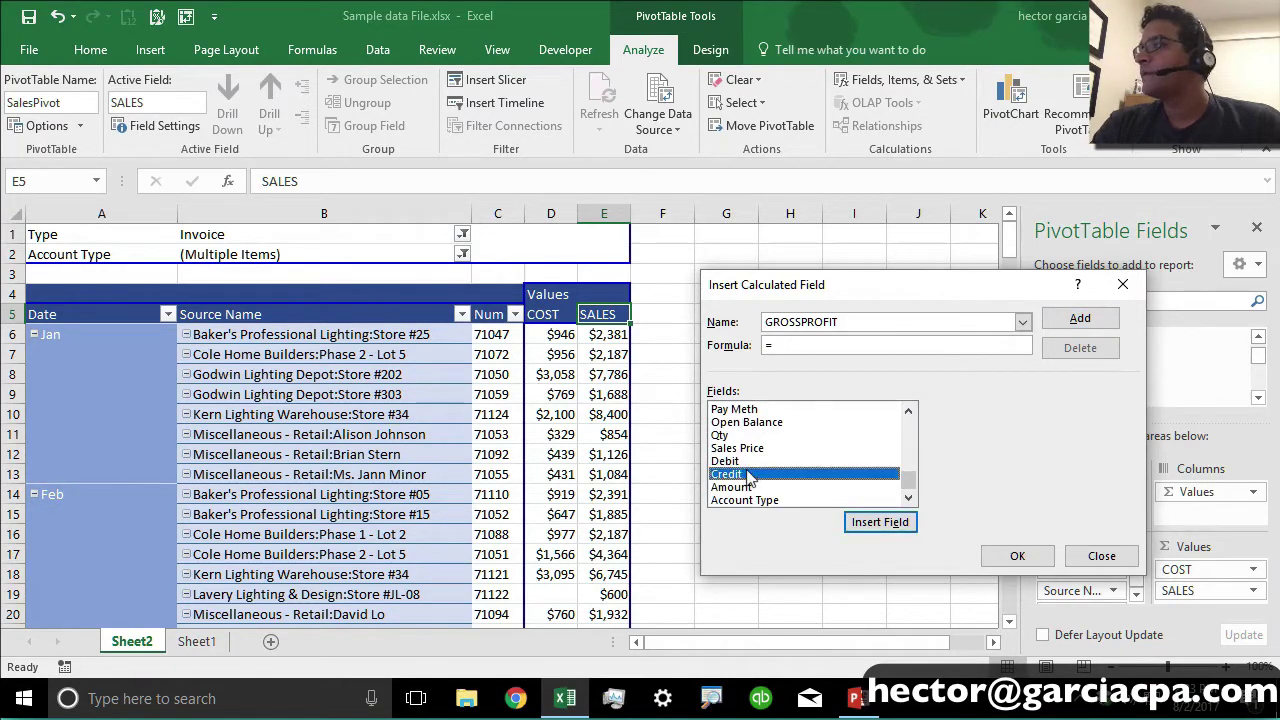
left_click(895, 526)
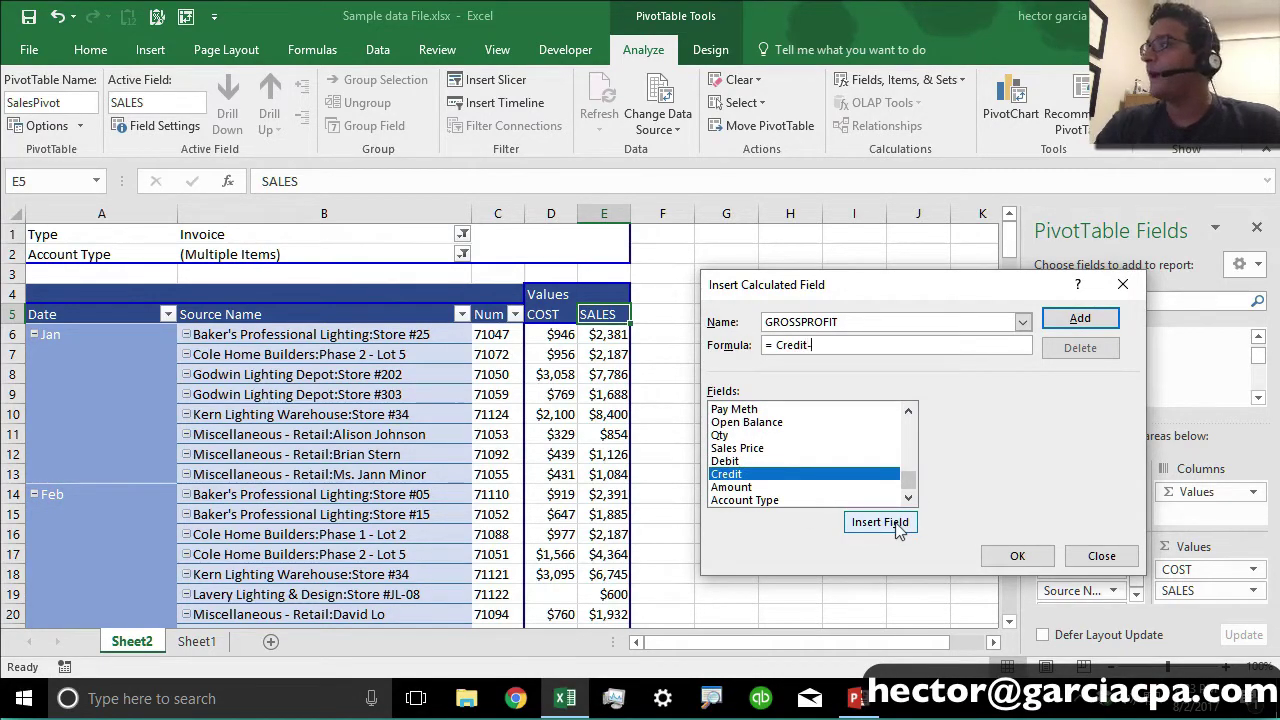
left_click(725, 461)
left_click(880, 528)
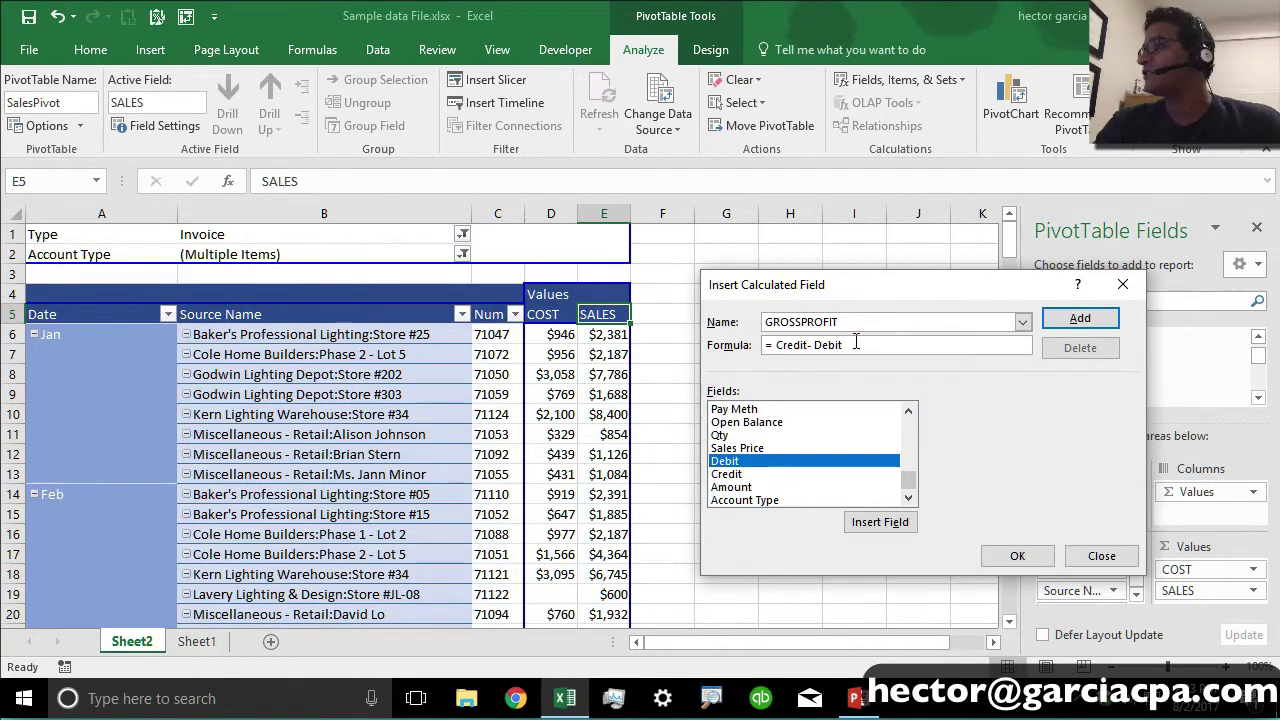
Step: Check the formula = Credit- Debit and add the GROSSPROFIT calculated field to the PivotTable values
left_click_drag(857, 345, 763, 345)
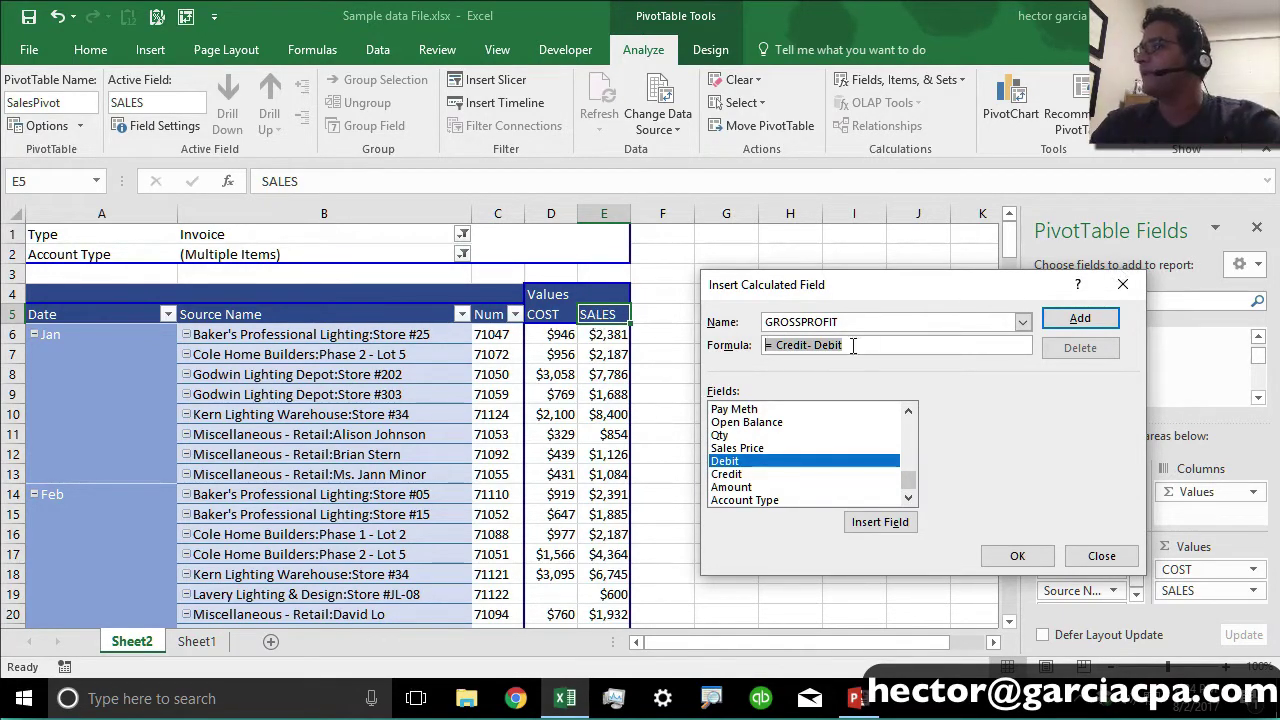
left_click(814, 345)
key("BackSpace")
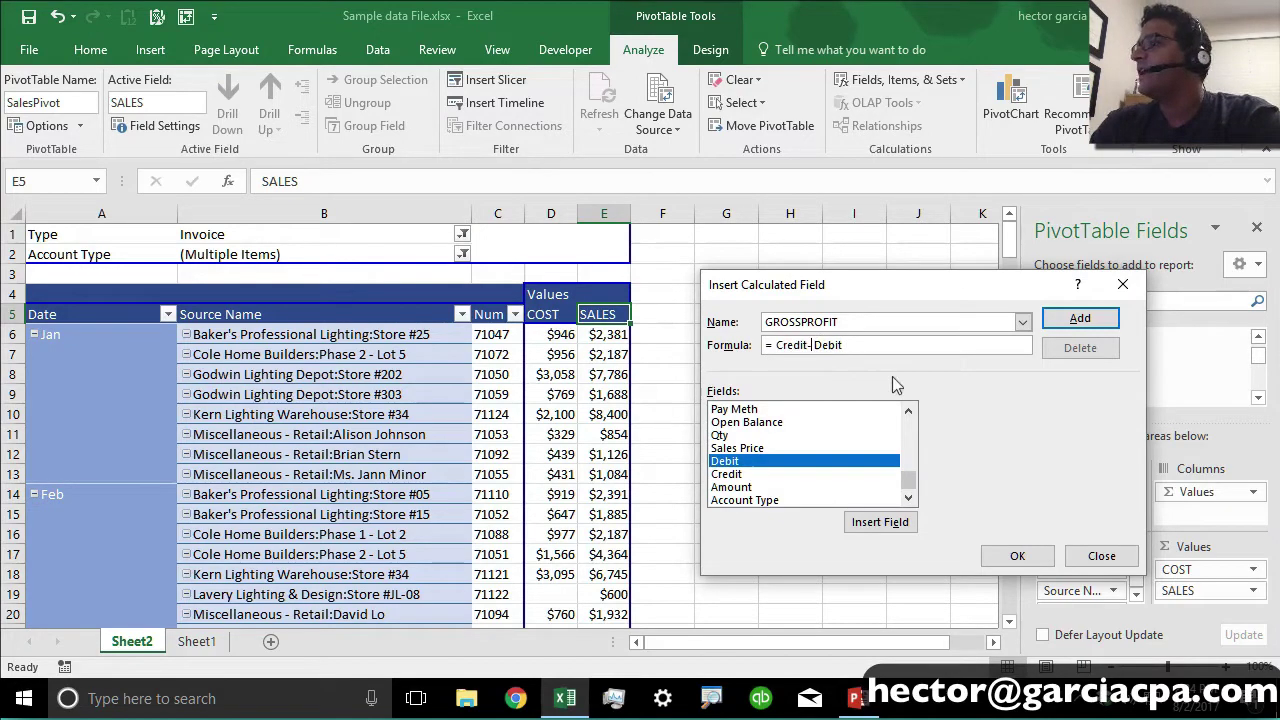
left_click(1078, 319)
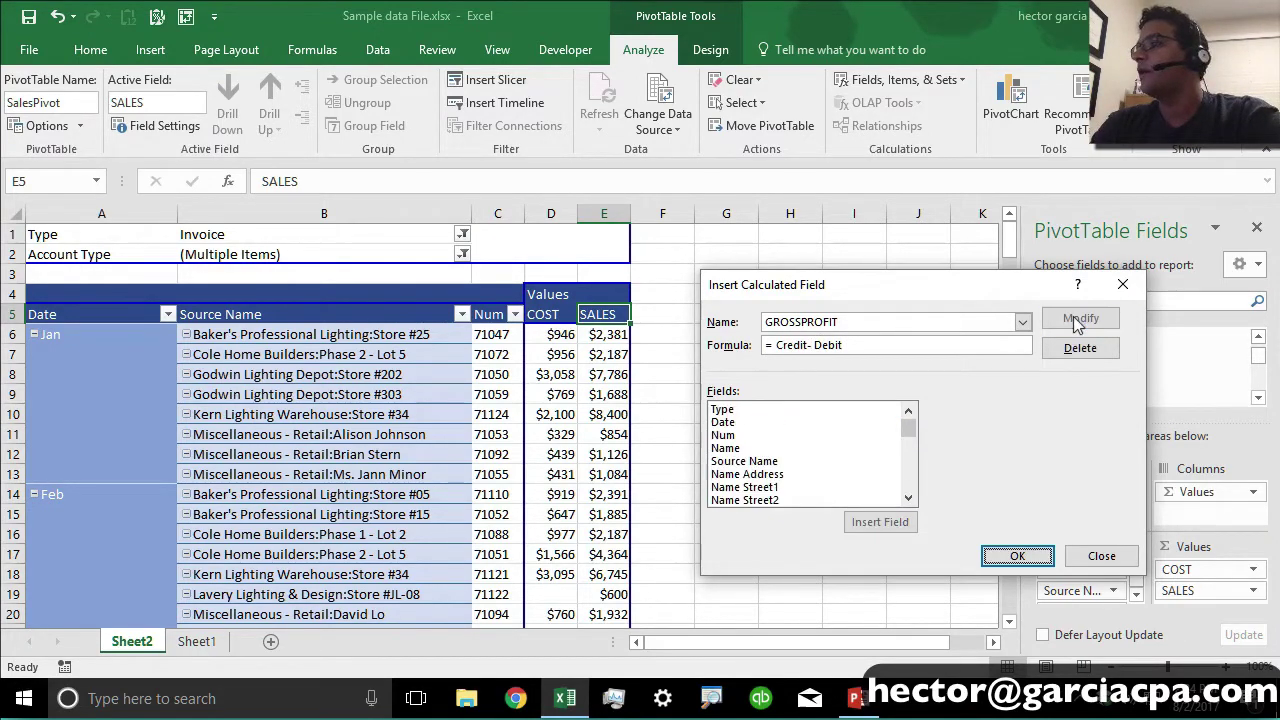
left_click(1020, 555)
left_click(737, 334)
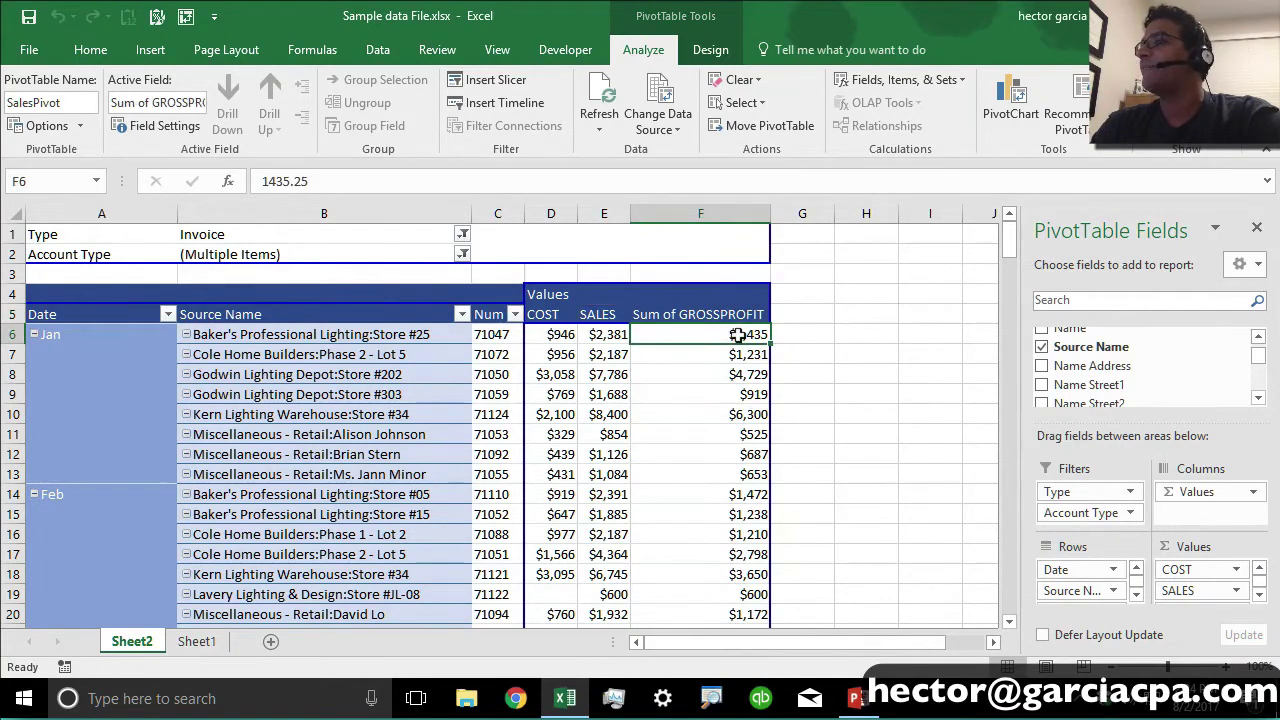
left_click_drag(553, 336, 603, 336)
Step: Rename the Sum of GROSSPROFIT heading as PROFIT and narrow column F to suit the shorter heading
left_click(735, 305)
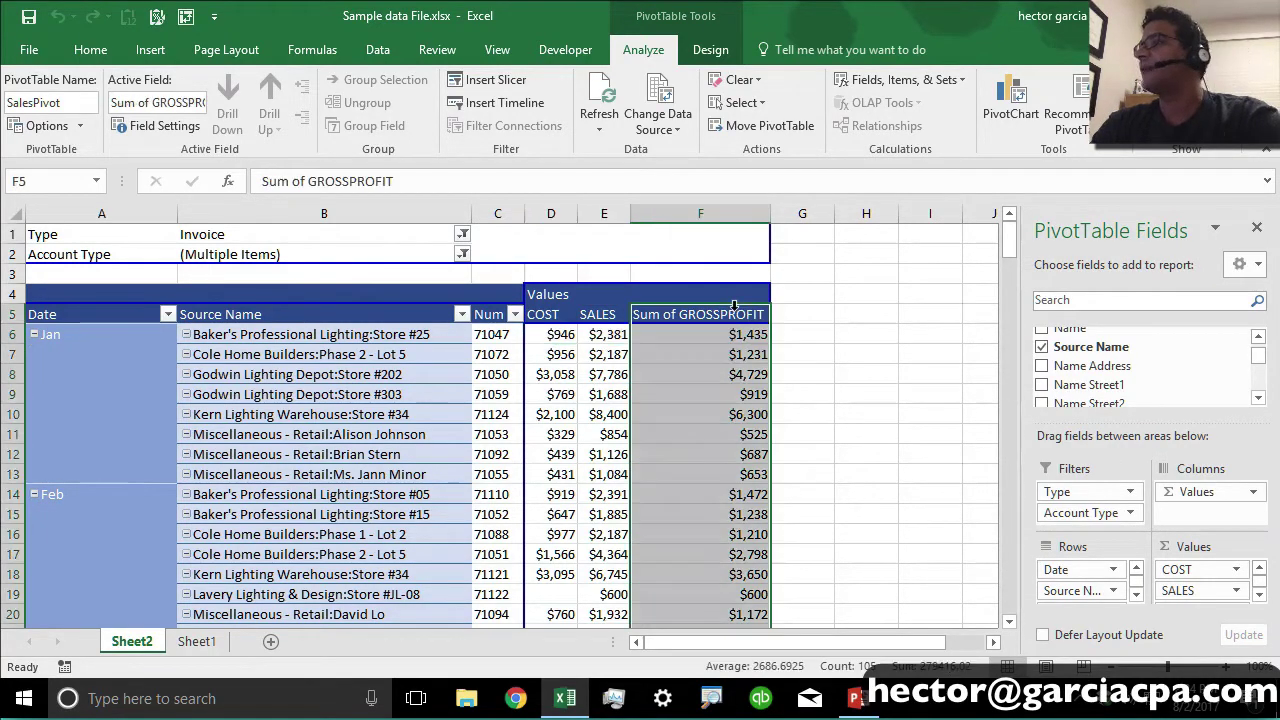
left_click_drag(423, 181, 262, 181)
type("PRO")
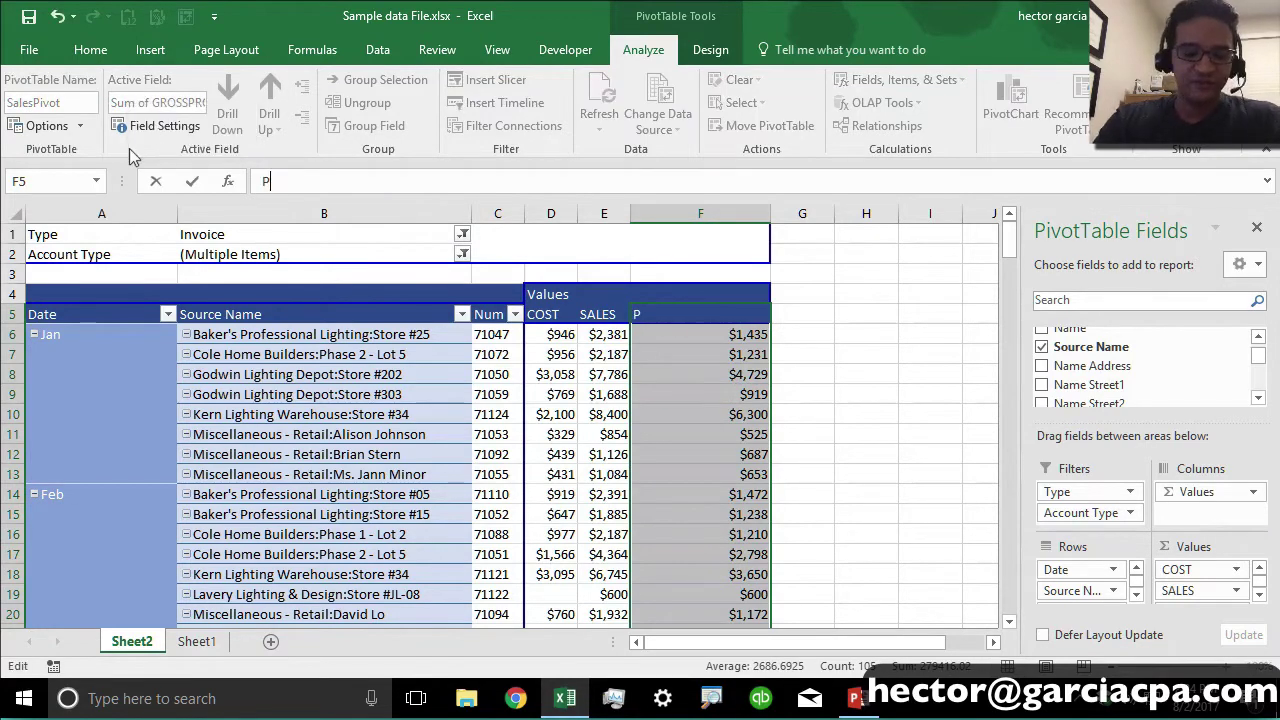
key("BackSpace")
key("BackSpace")
key("BackSpace")
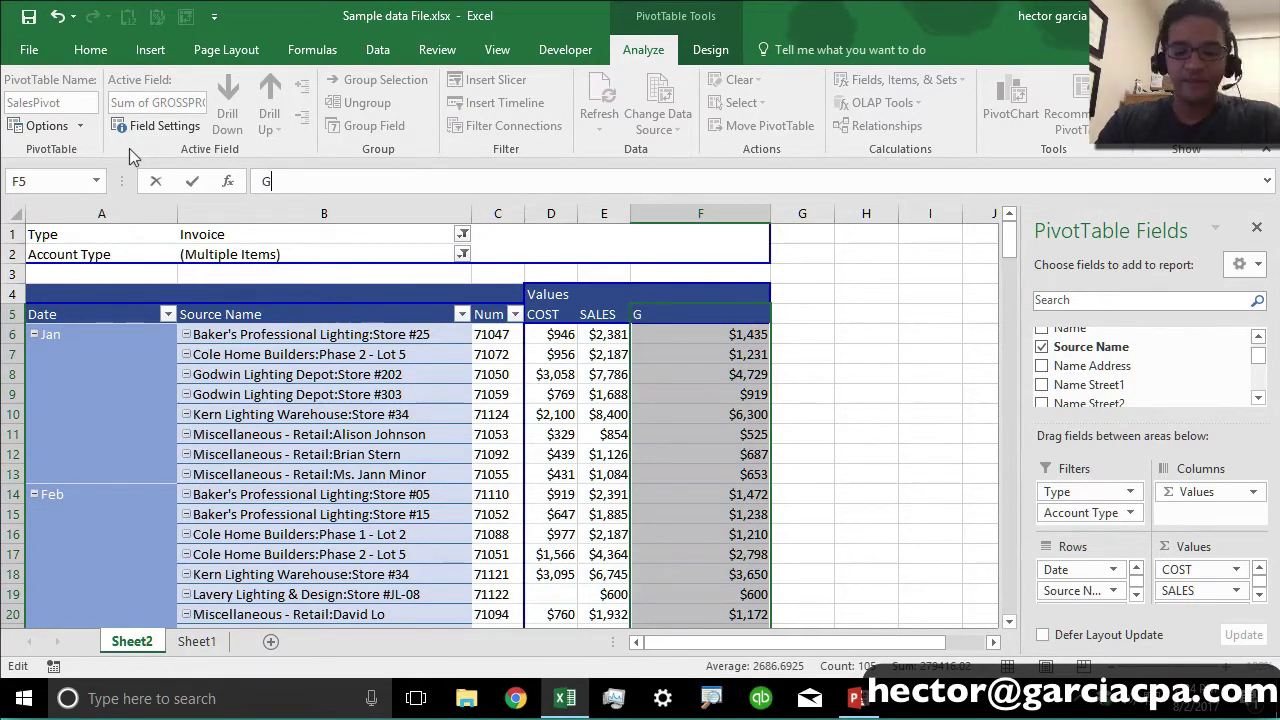
type("PROFIT")
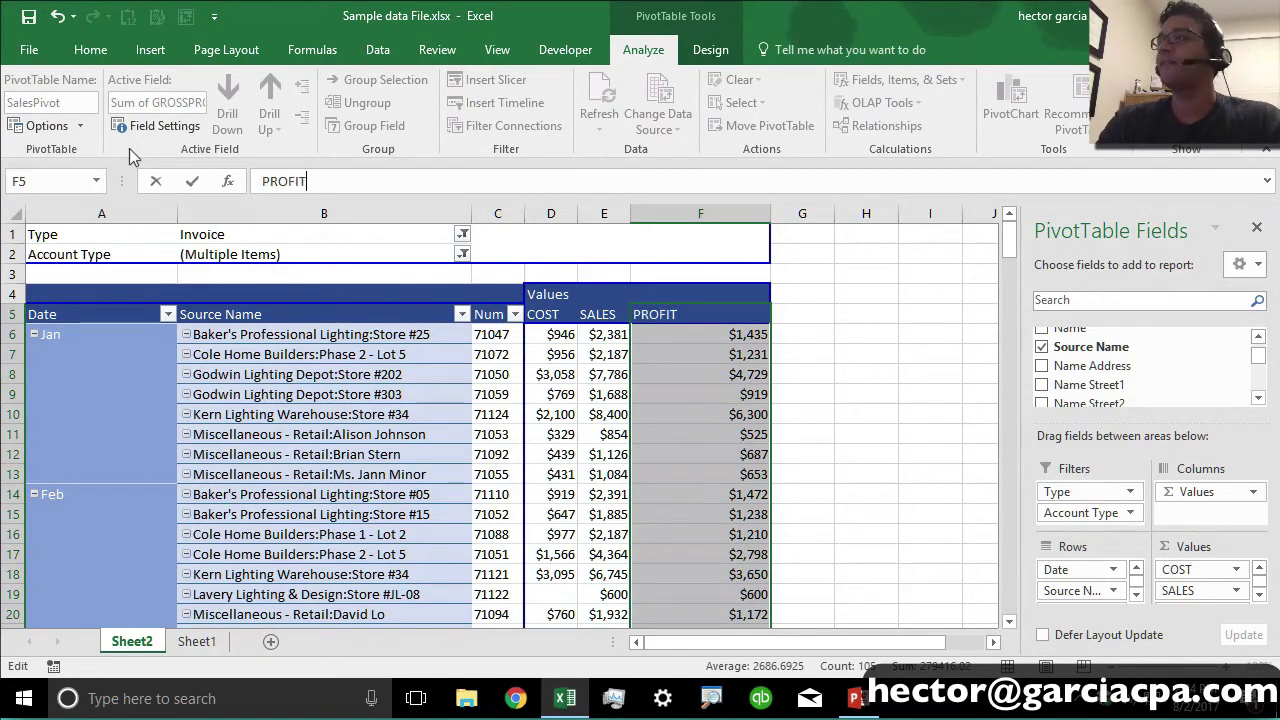
key("Return")
left_click_drag(770, 214, 701, 217)
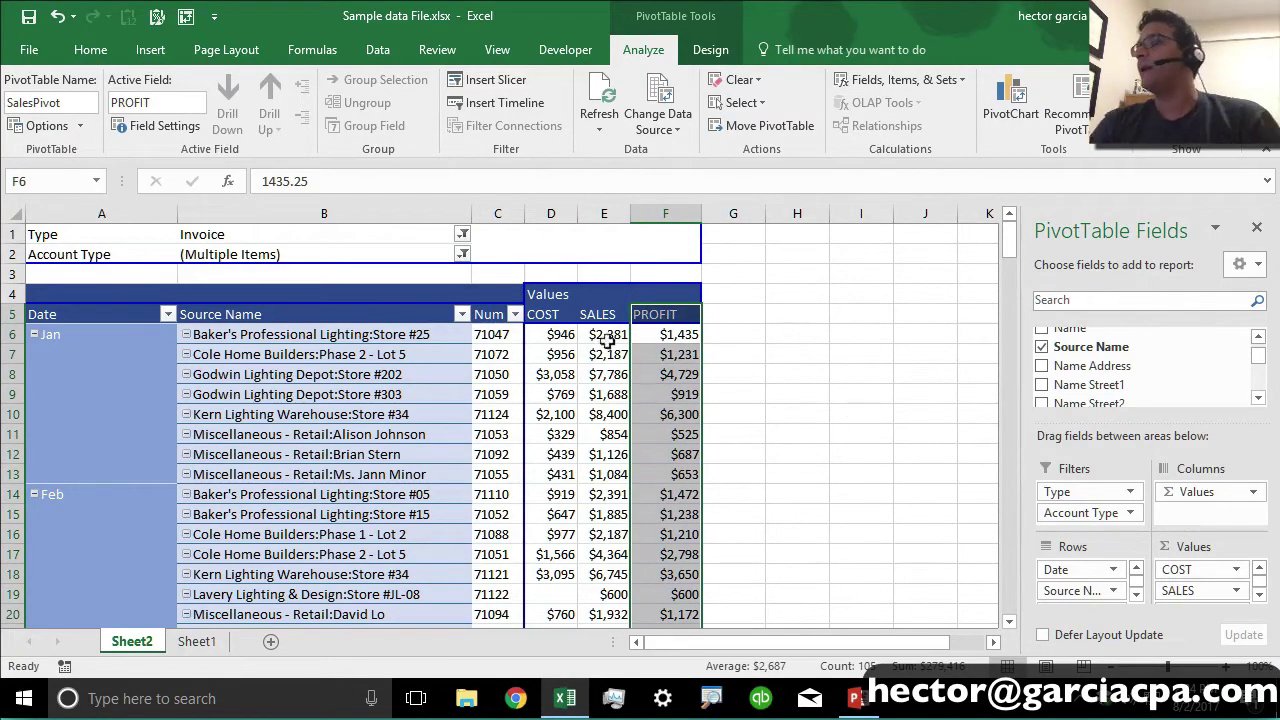
left_click(689, 340)
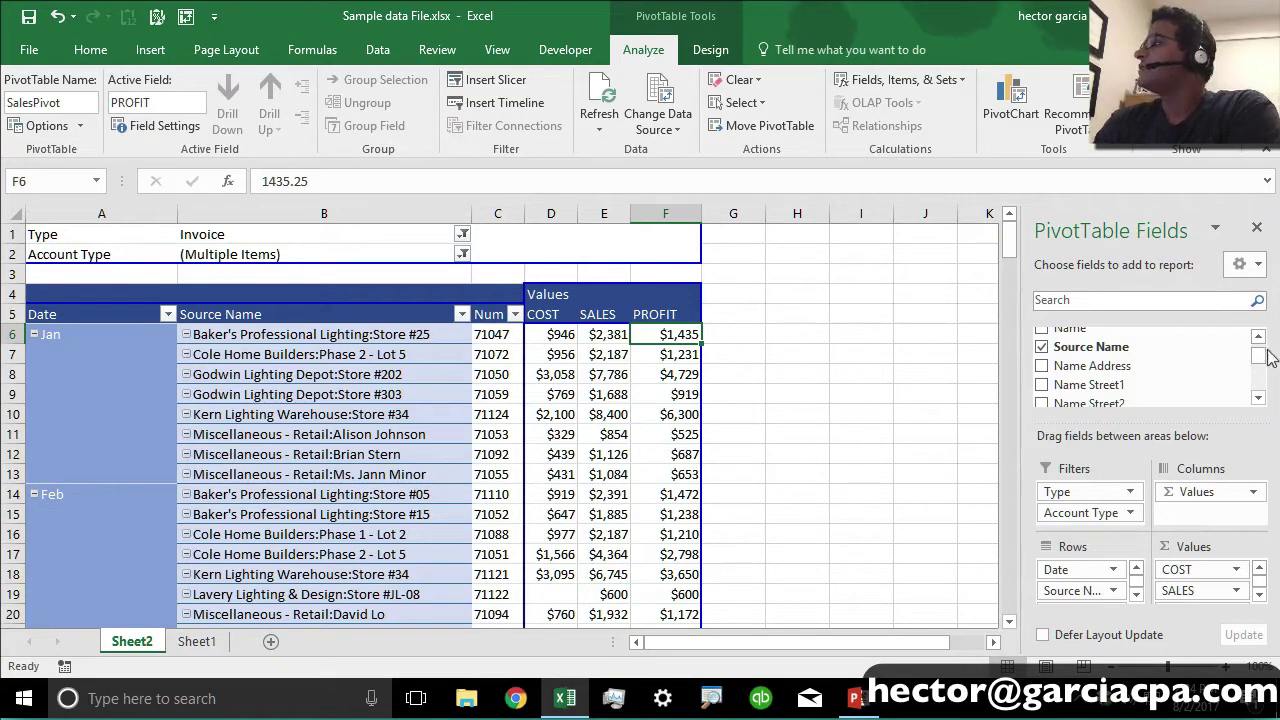
Step: Add the Rep field to the PivotTable columns and place it above Values, grouping cost, sales and profit by rep
left_click_drag(1268, 358, 1262, 372)
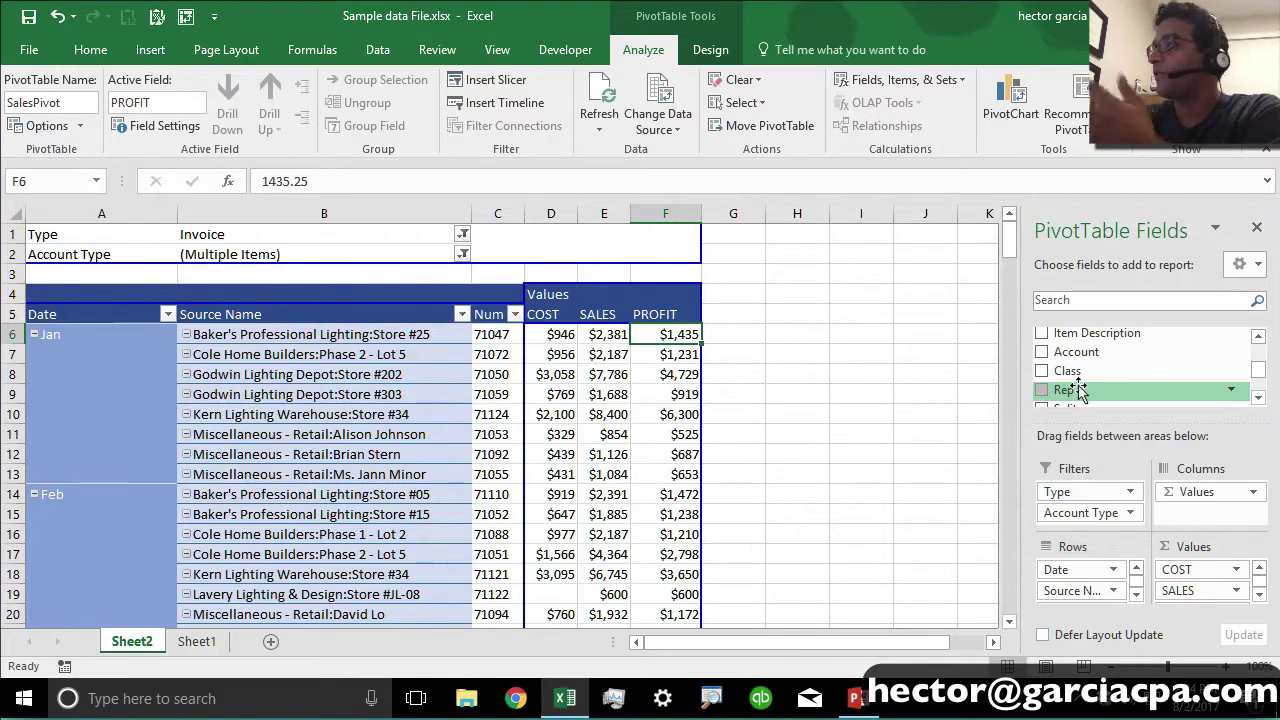
left_click_drag(1078, 390, 1200, 512)
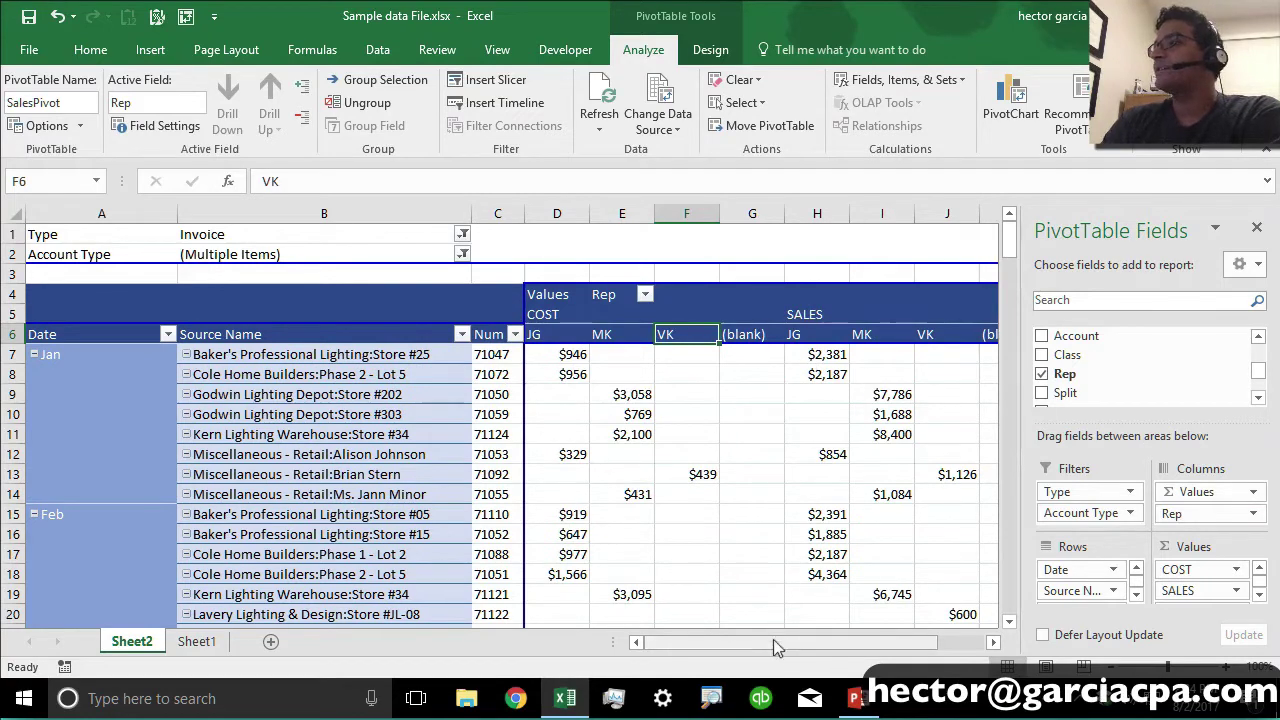
mouse_move(773, 640)
left_mouse_down()
mouse_move(813, 643)
mouse_move(796, 640)
left_mouse_up()
left_click_drag(1172, 513, 1195, 490)
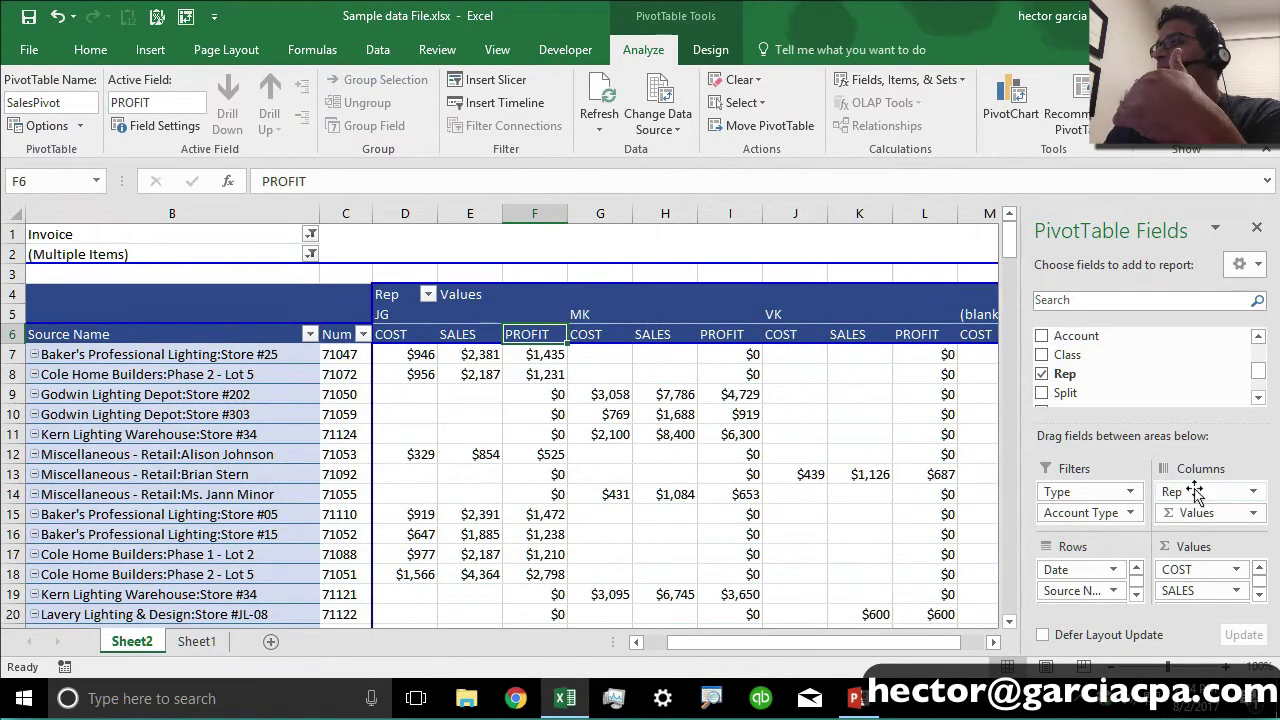
Step: Examine the cost, sales and profit columns grouped under each rep in the PivotTable
left_click(392, 314)
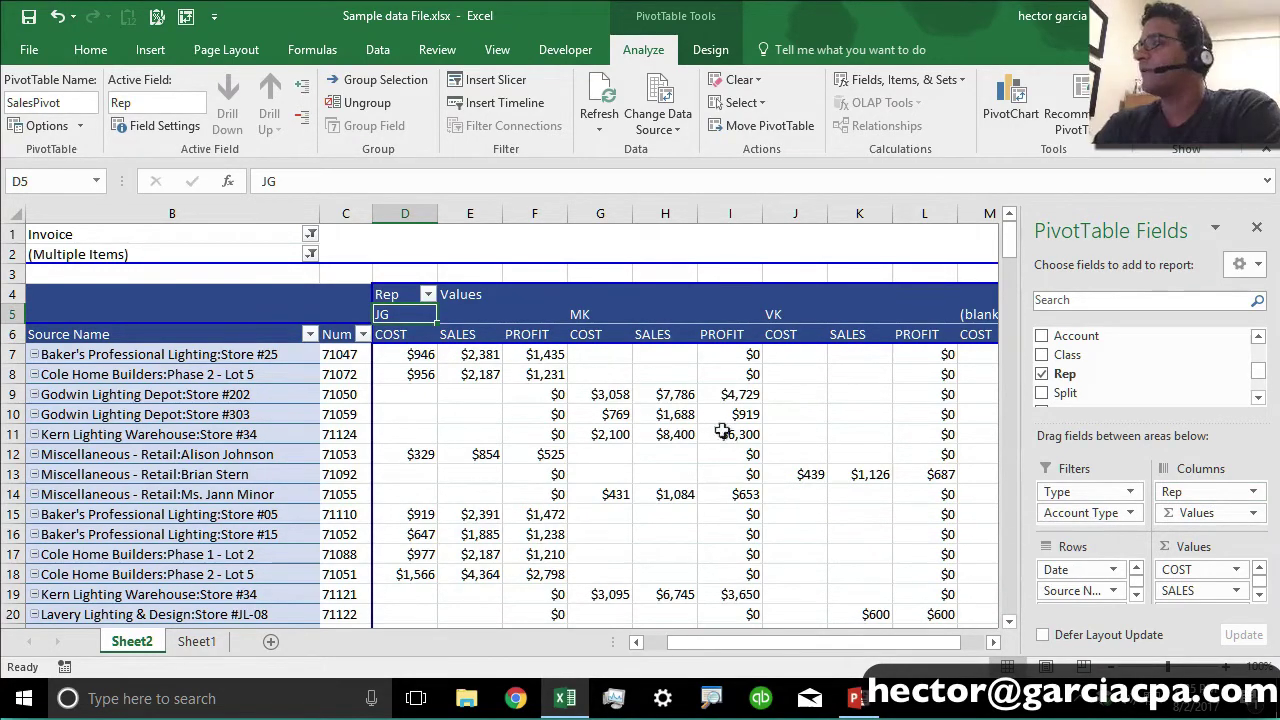
left_click(597, 317)
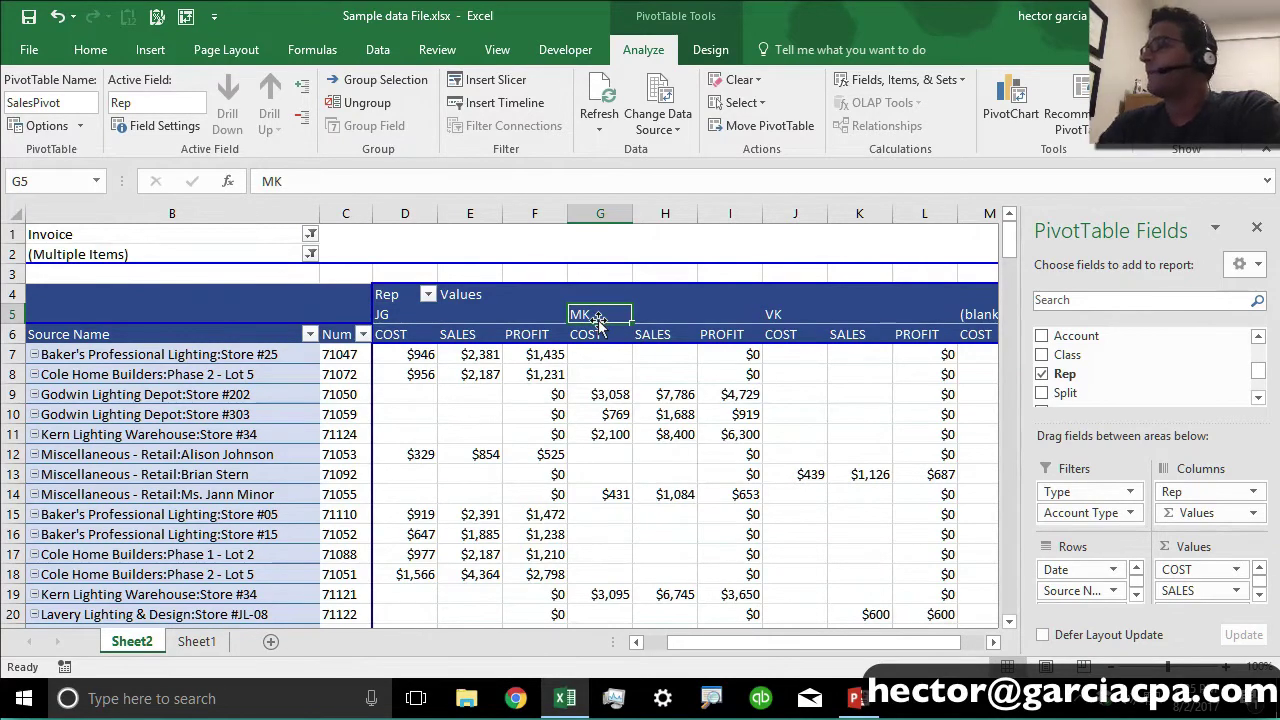
left_click(772, 318)
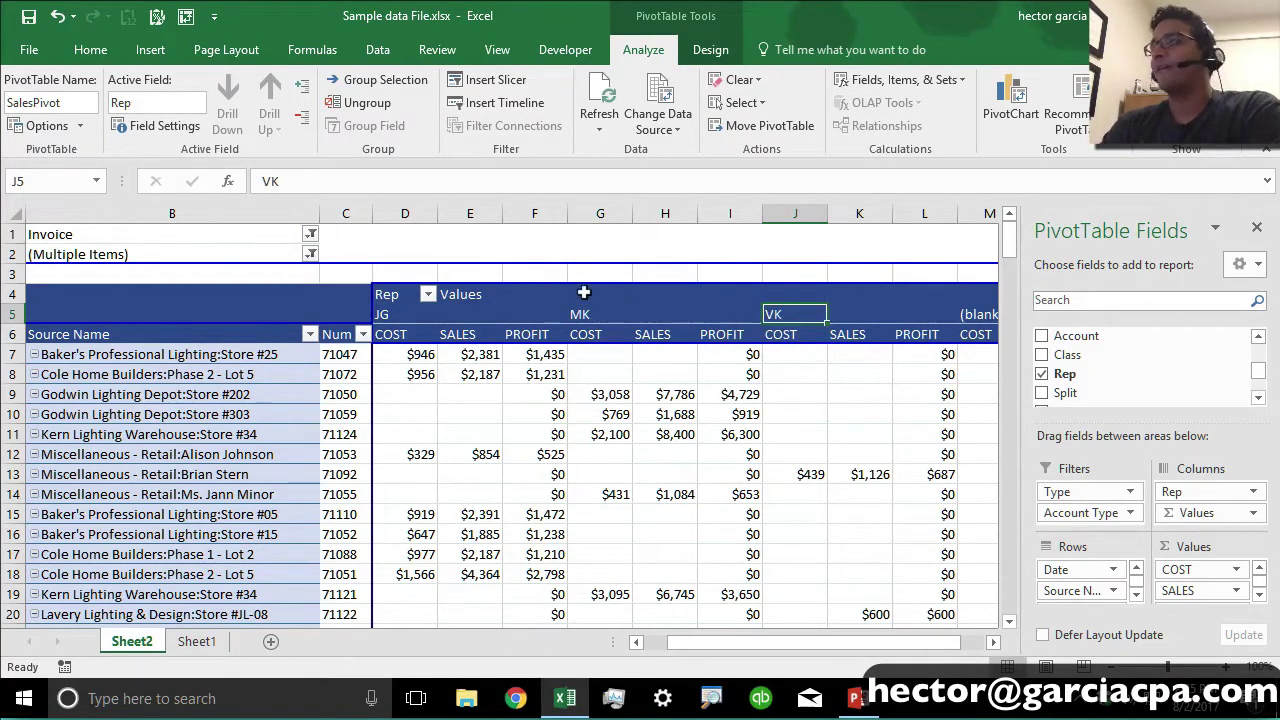
left_click(390, 314)
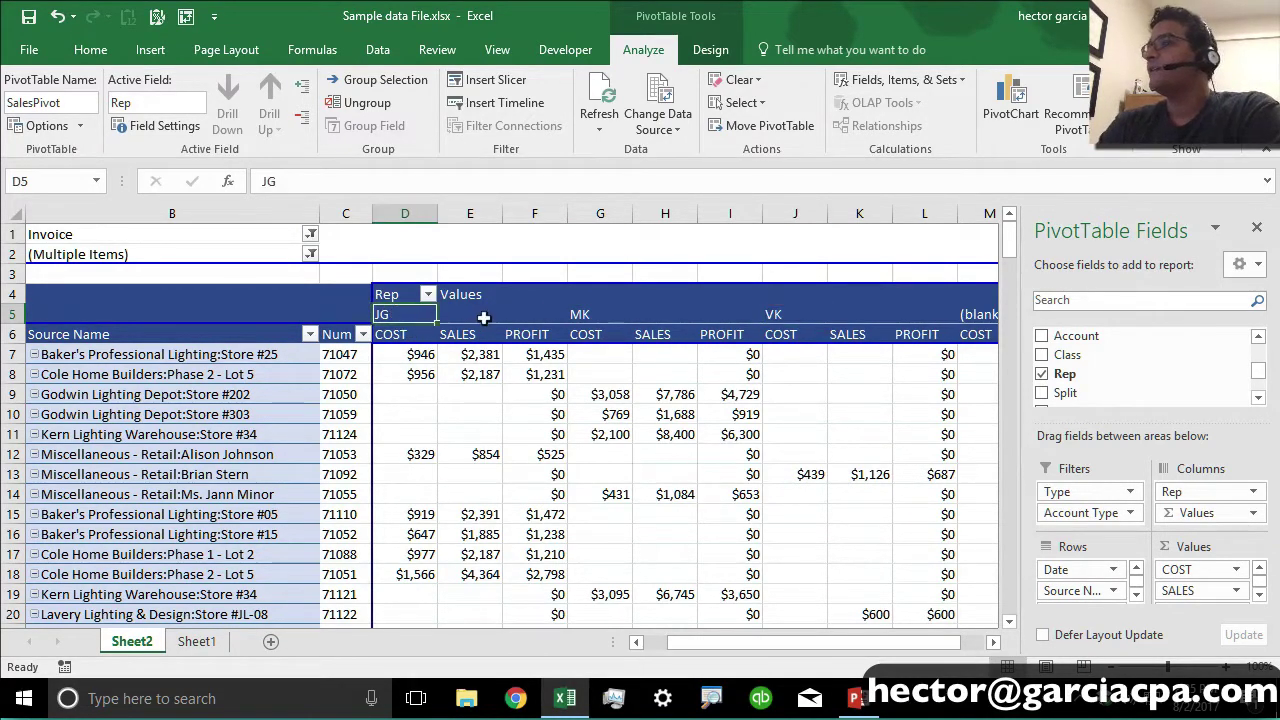
left_click(578, 312)
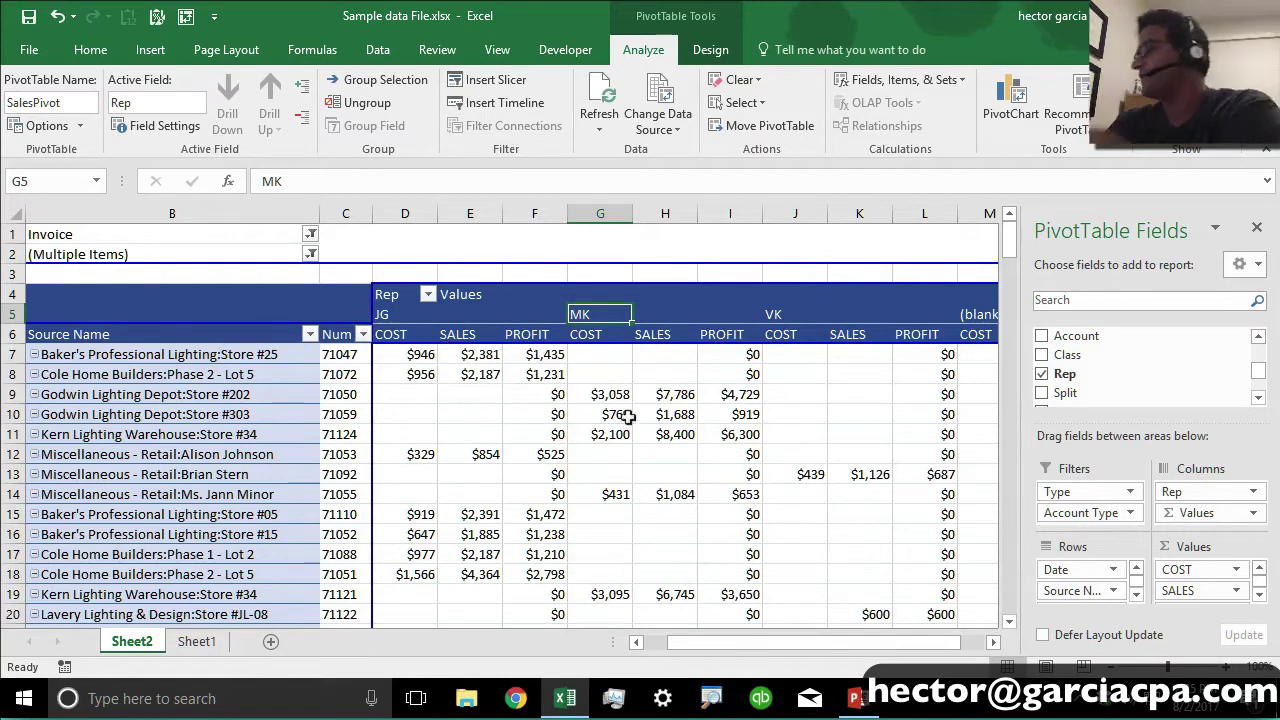
mouse_move(748, 413)
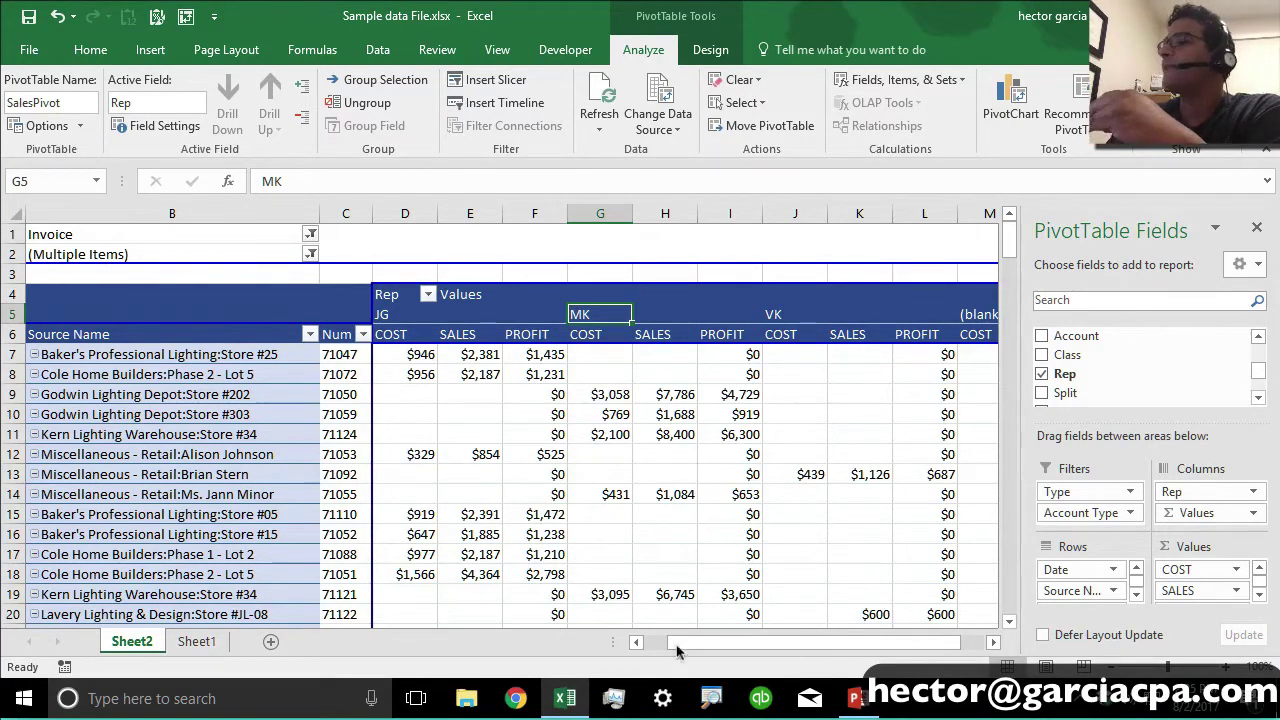
left_click_drag(713, 648, 677, 645)
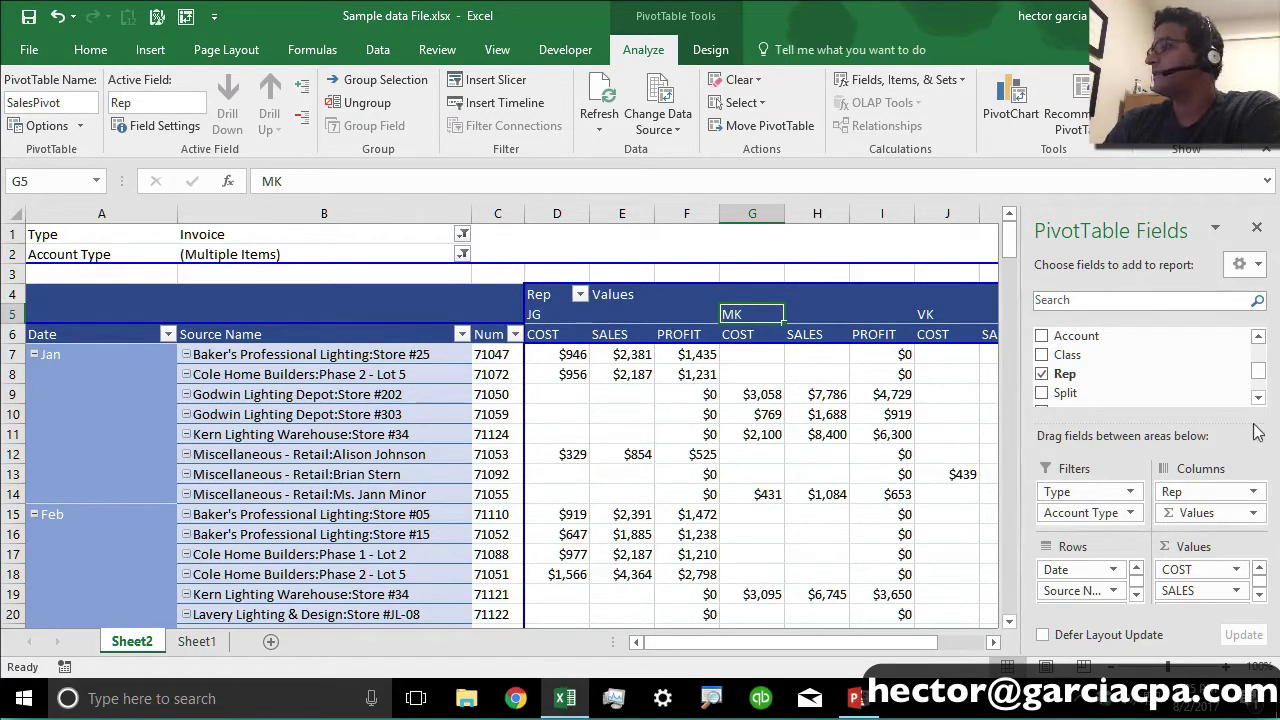
Step: Remove the Debit and Credit fields from the pivot table, leaving PROFIT as the value field
left_click_drag(1263, 376, 1263, 389)
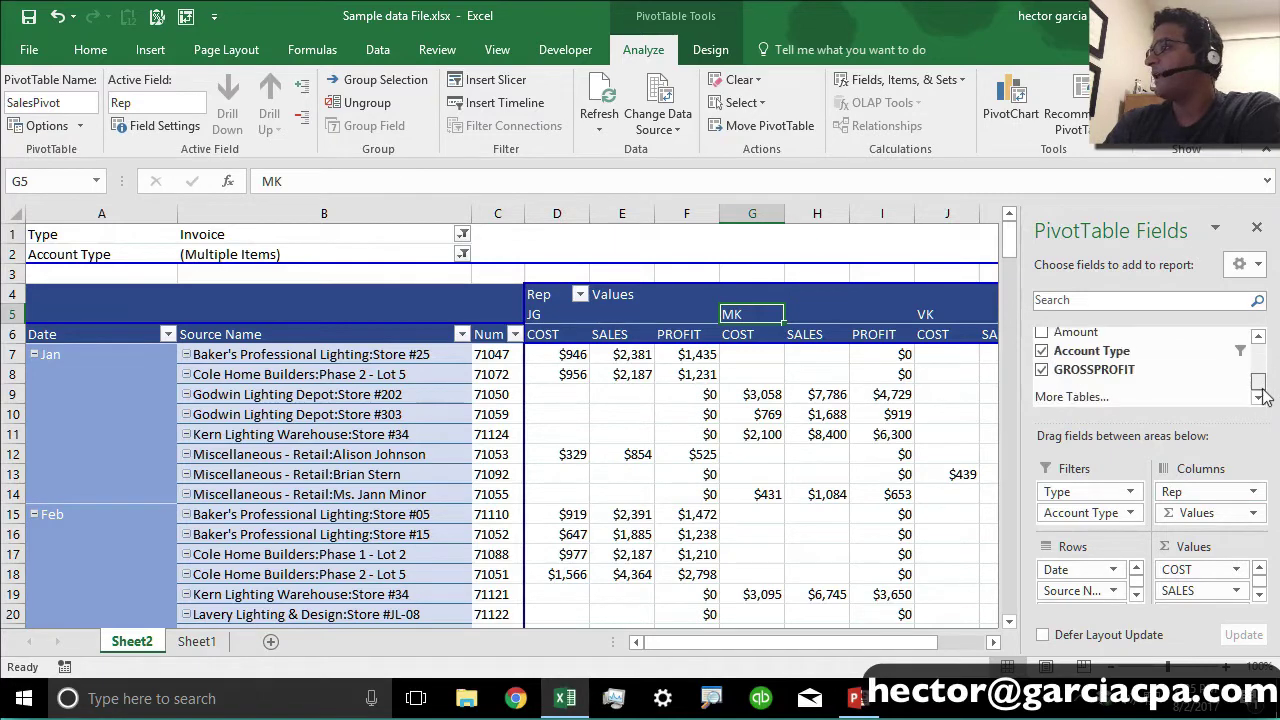
left_click(1259, 338)
left_click(1259, 338)
left_click(1259, 338)
left_click(1259, 338)
left_click(1041, 357)
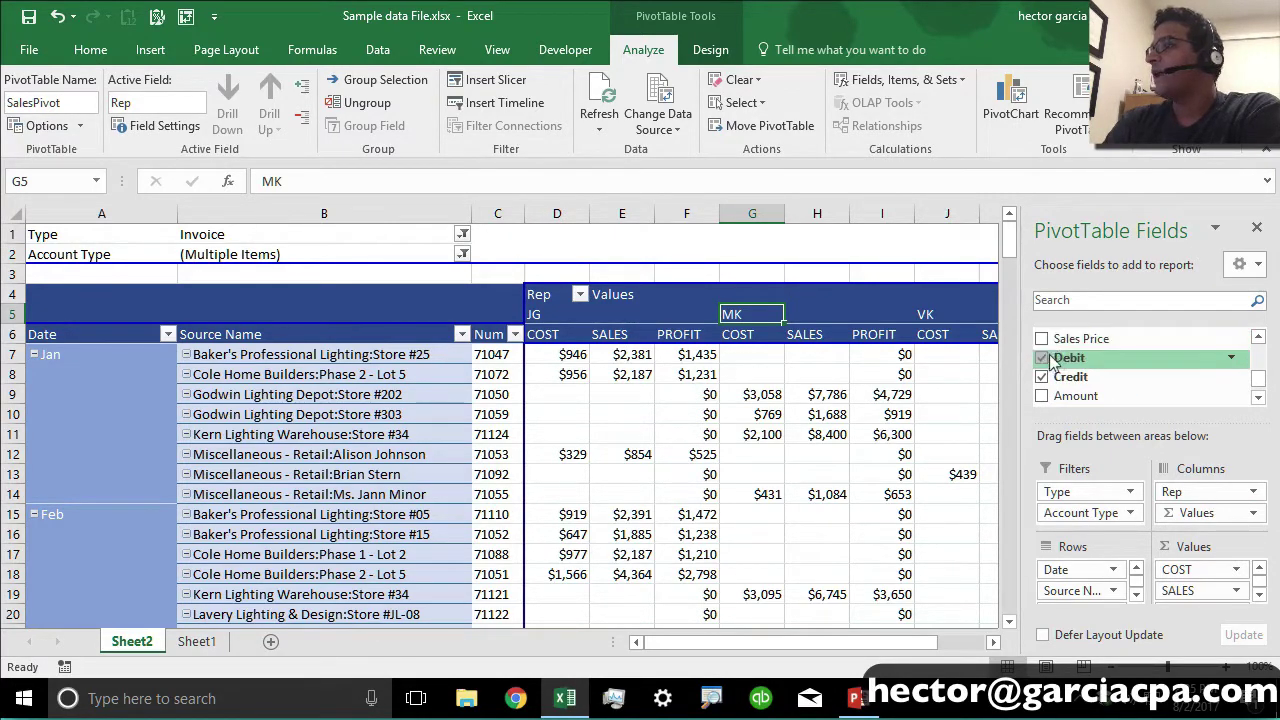
left_click(1041, 385)
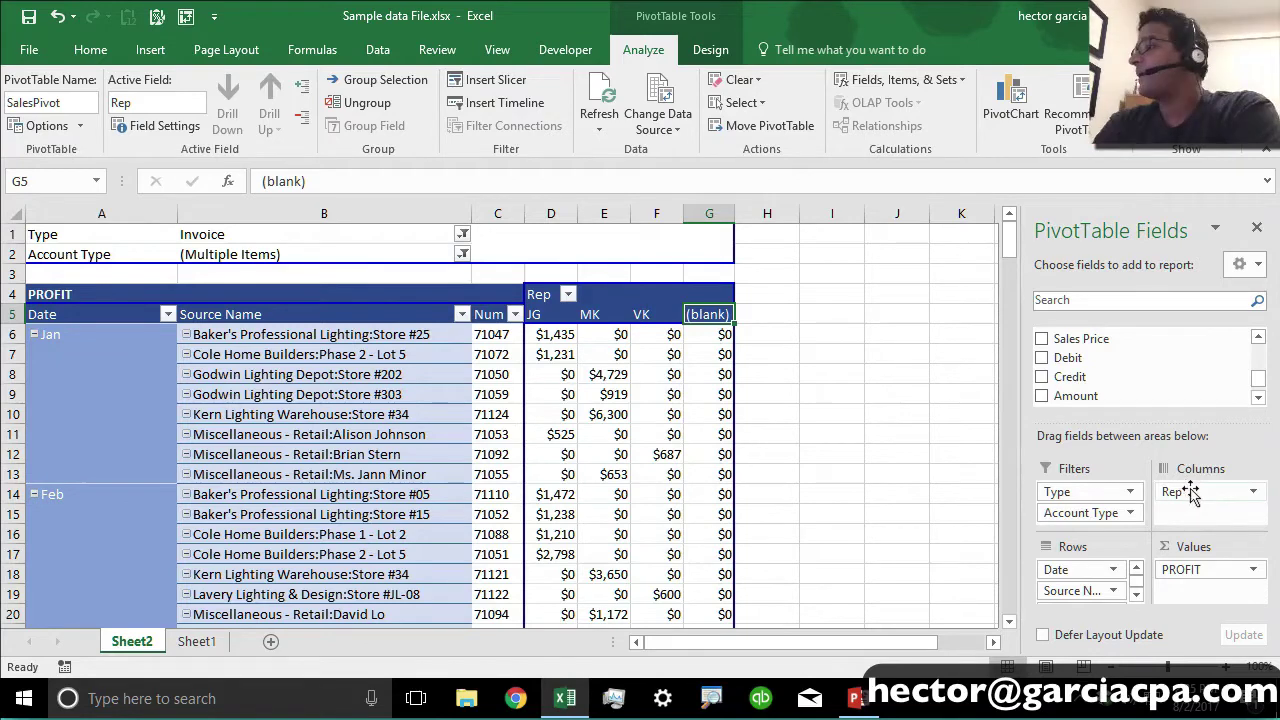
Step: Move the Rep field from the columns to the report filters and filter the pivot table to rep JG
left_click_drag(1180, 491, 1118, 527)
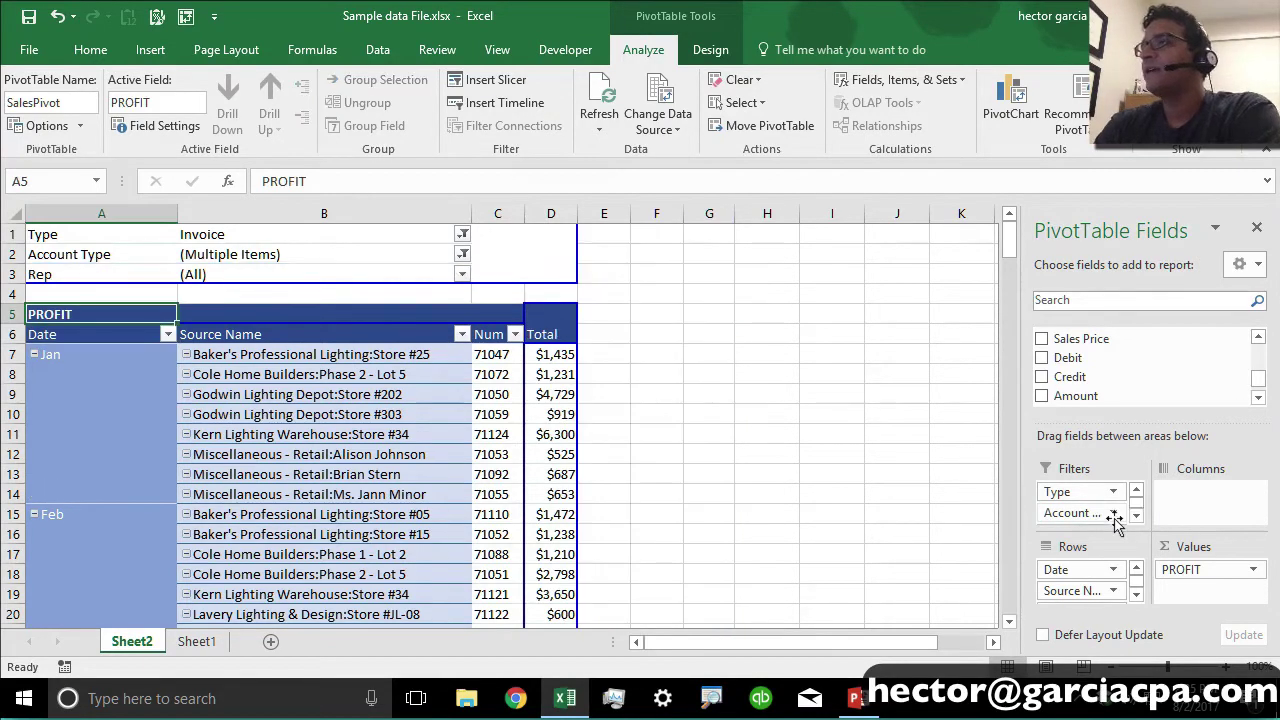
left_click(462, 274)
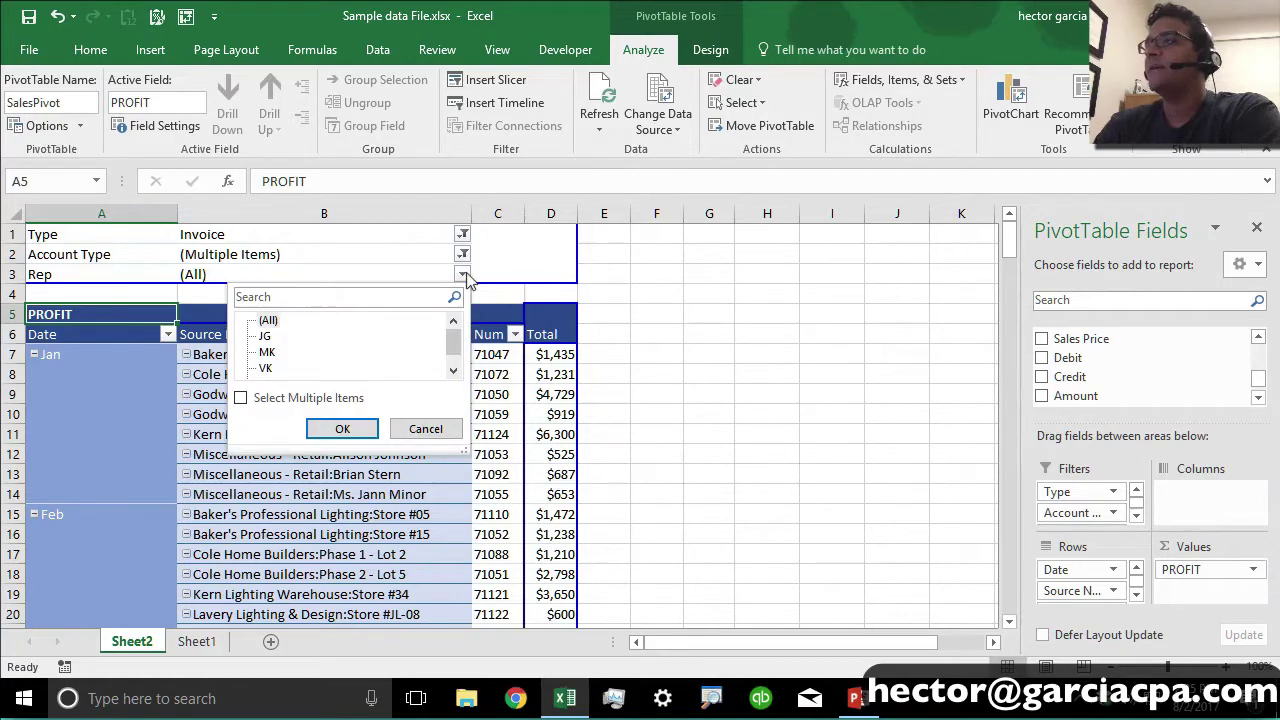
left_click(265, 336)
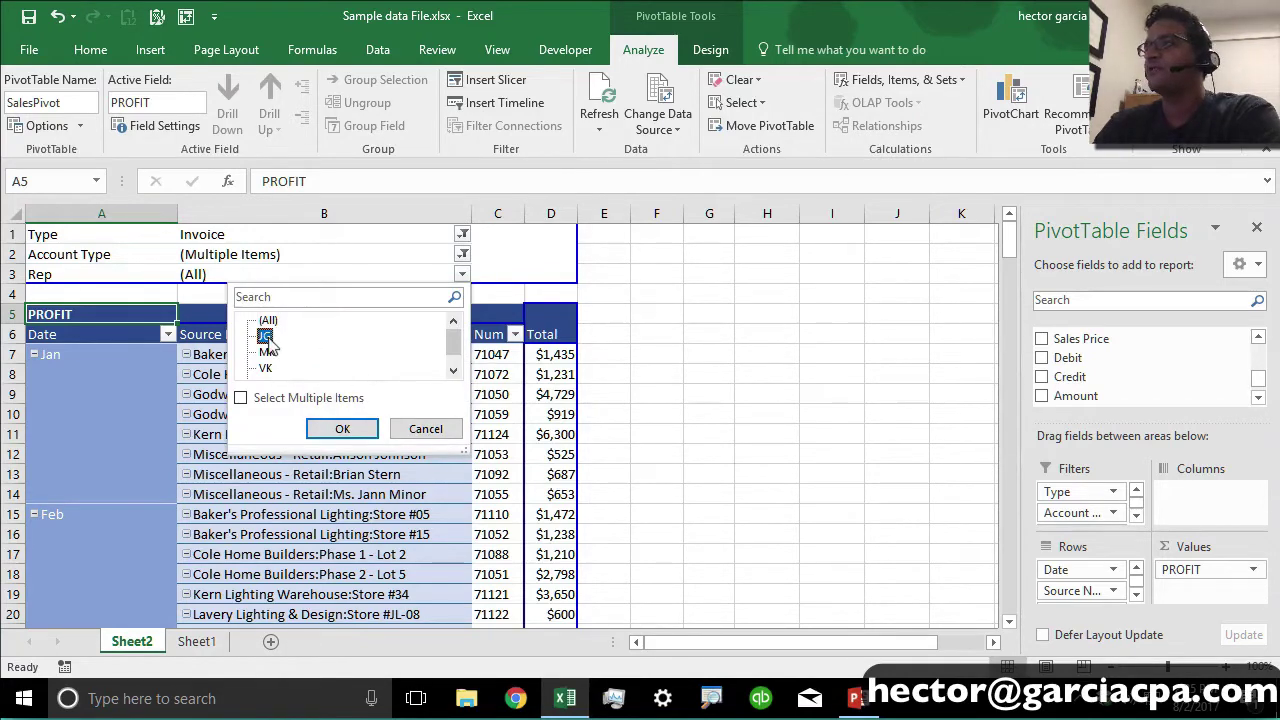
left_click(341, 430)
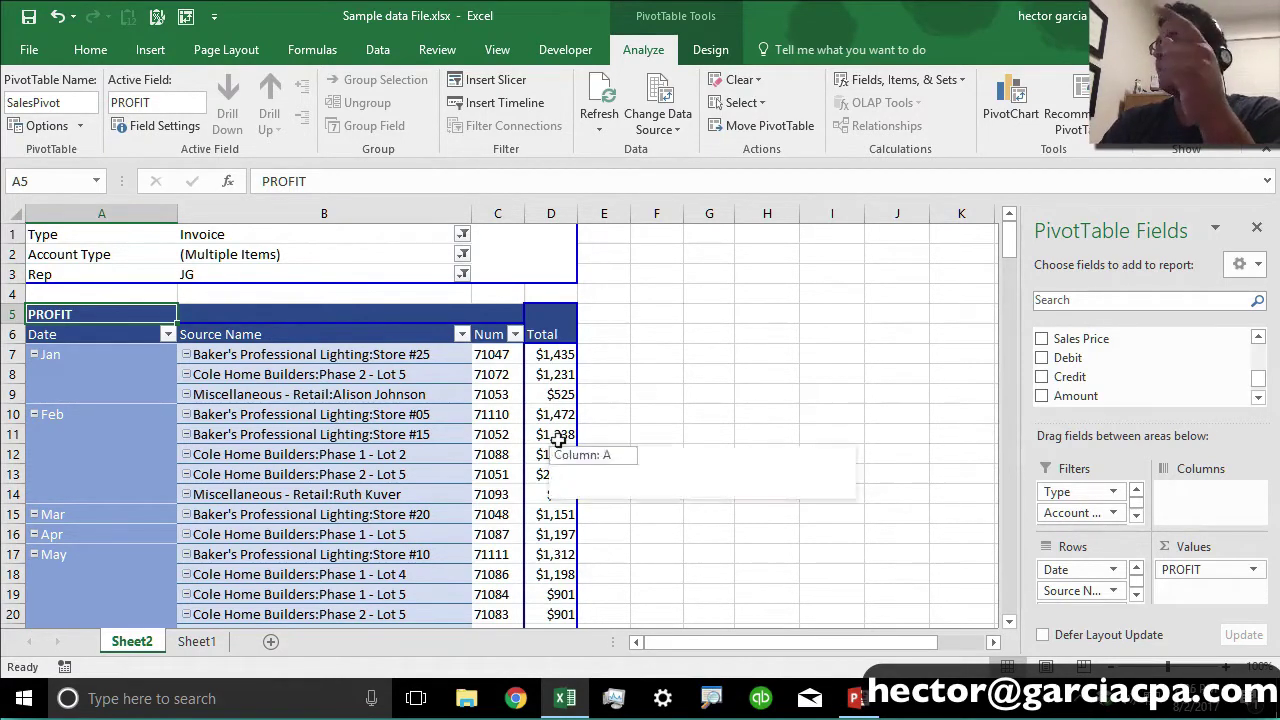
Step: Change the Rep report filter to MK
left_click(462, 274)
left_click(267, 352)
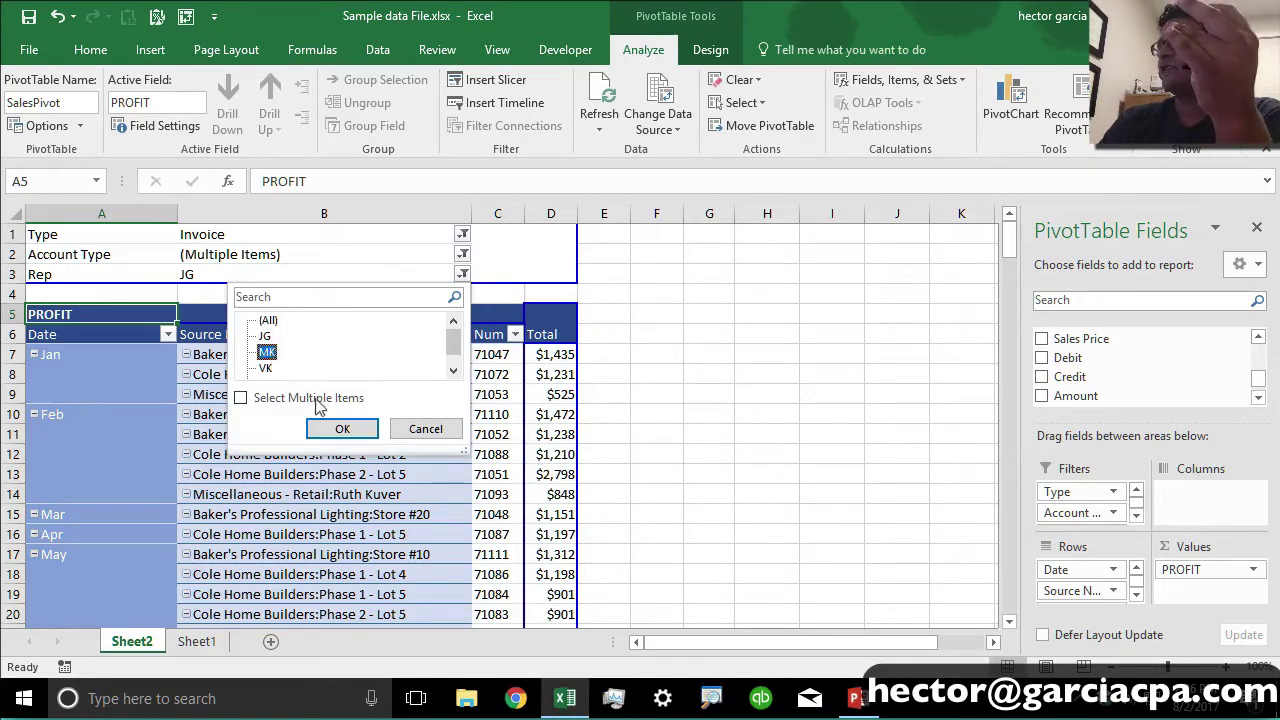
left_click(342, 428)
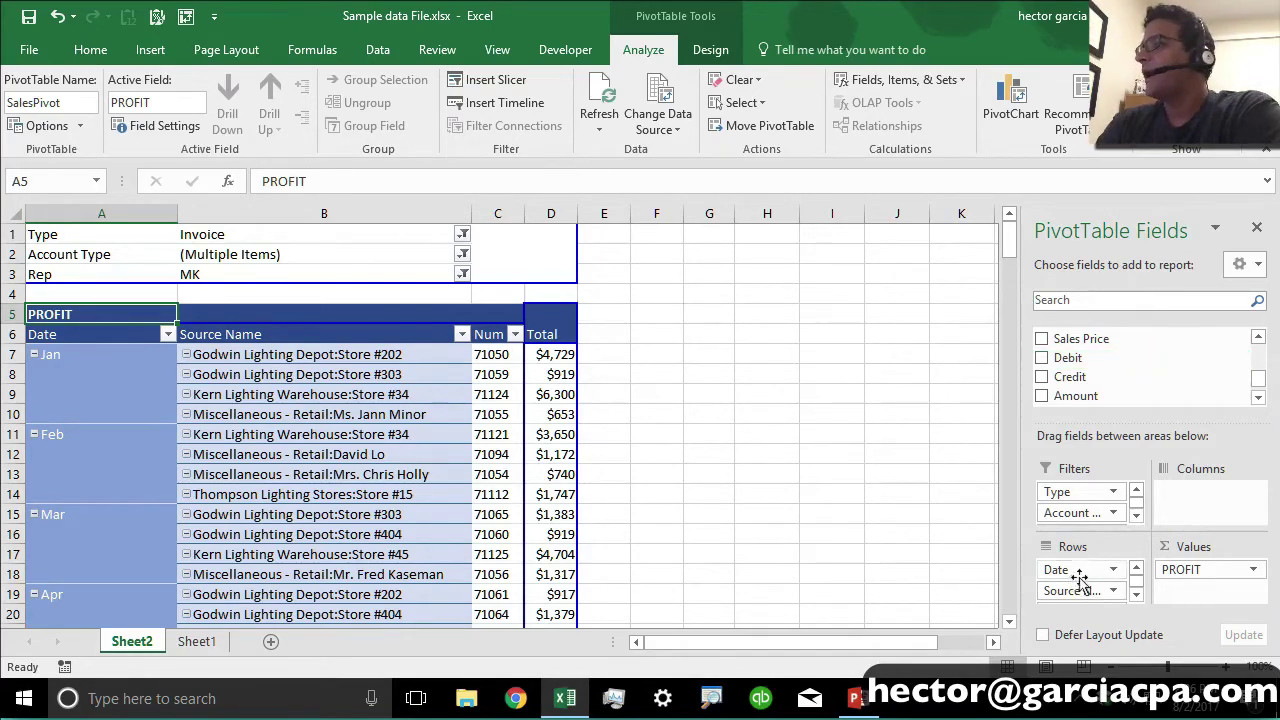
Step: Remove the Date and Source Name fields from the rows and add the Item field below Num
left_click_drag(1079, 577, 1146, 345)
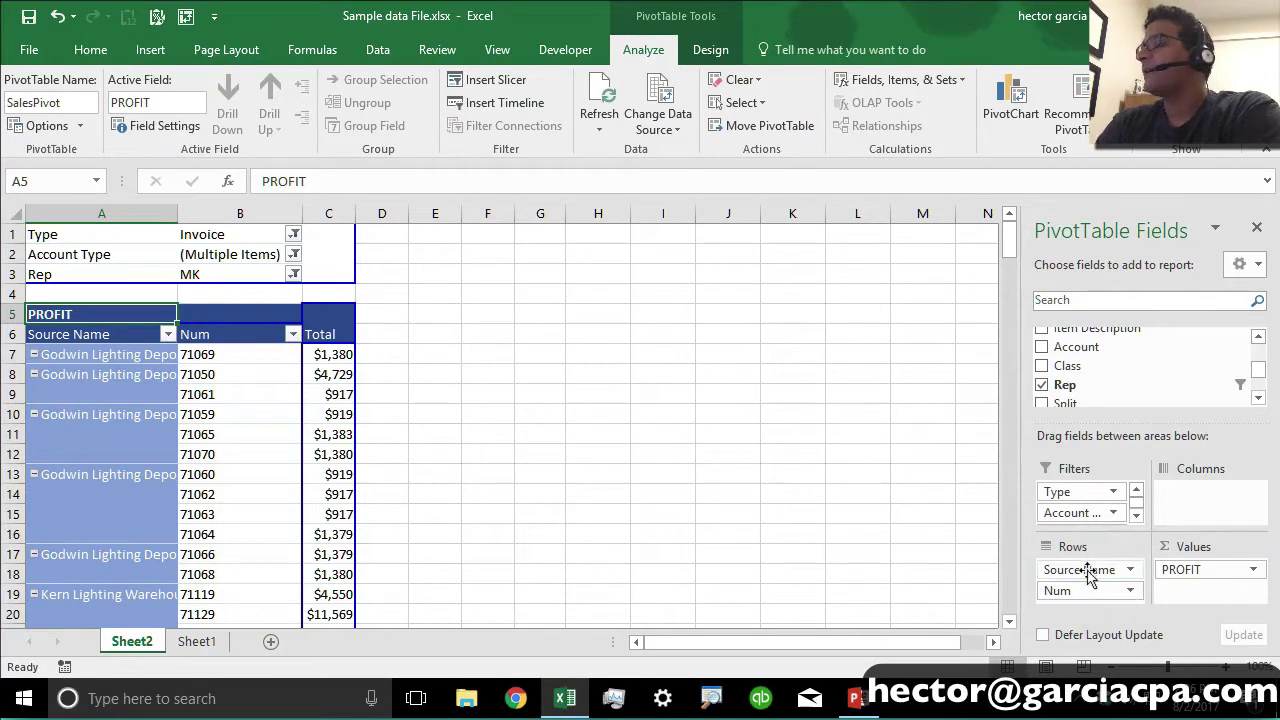
left_click_drag(1088, 571, 1157, 390)
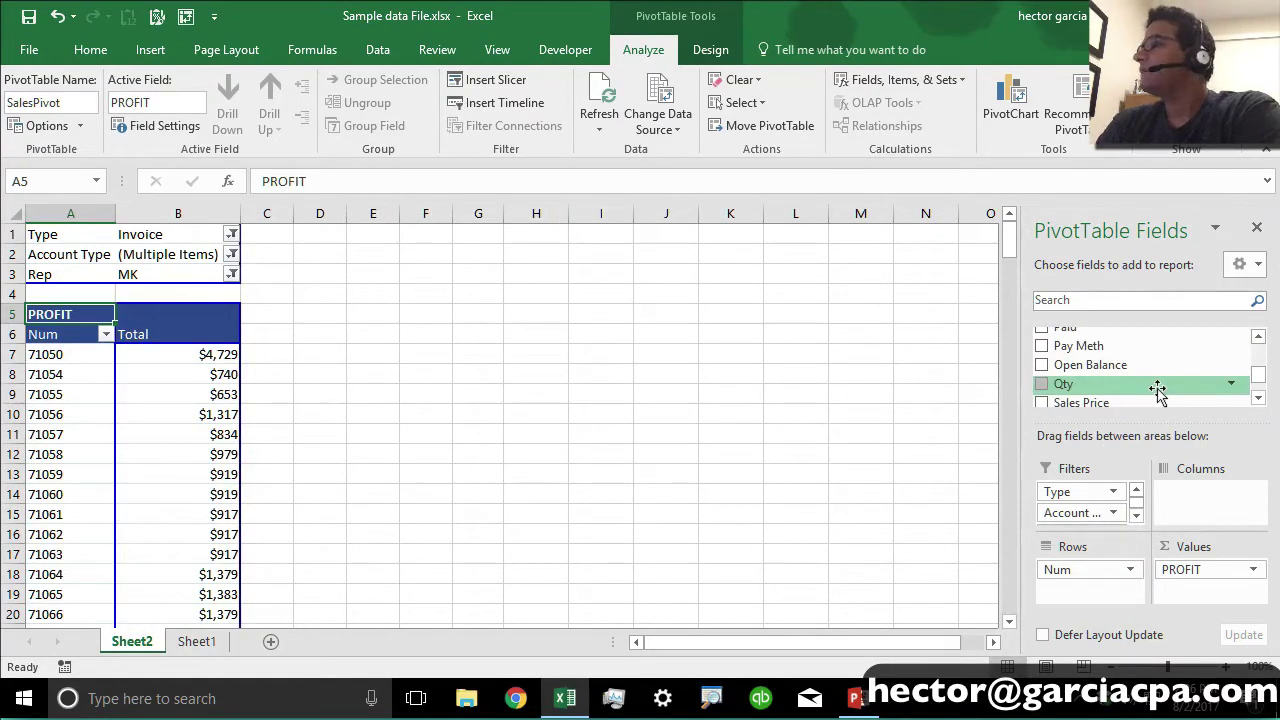
left_click_drag(80, 360, 62, 487)
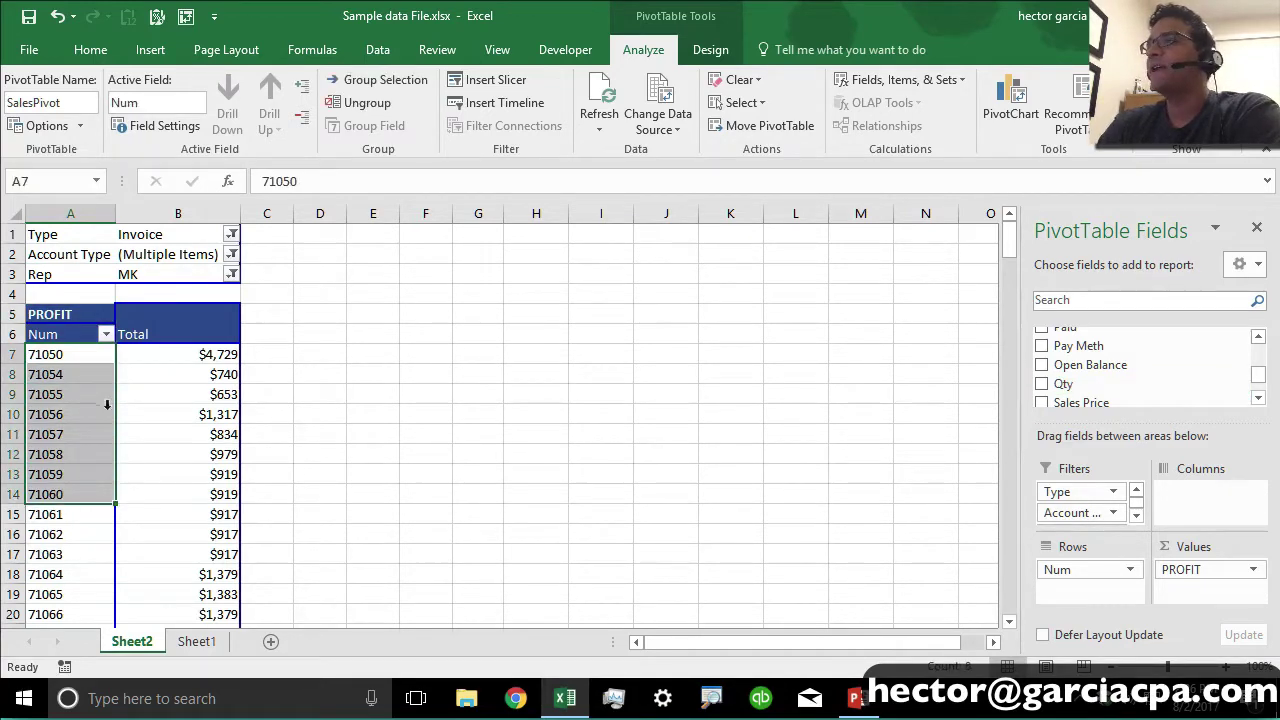
left_click(232, 275)
left_click(232, 275)
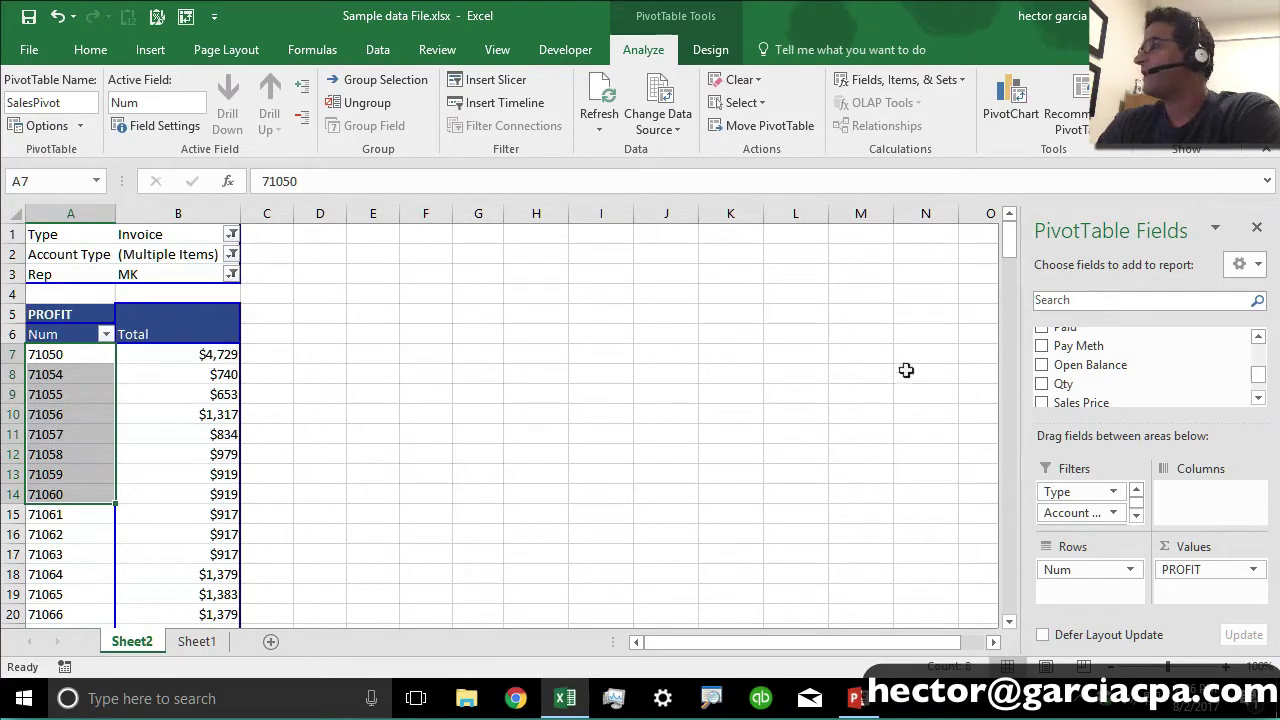
scroll(1255, 372, "up", 5)
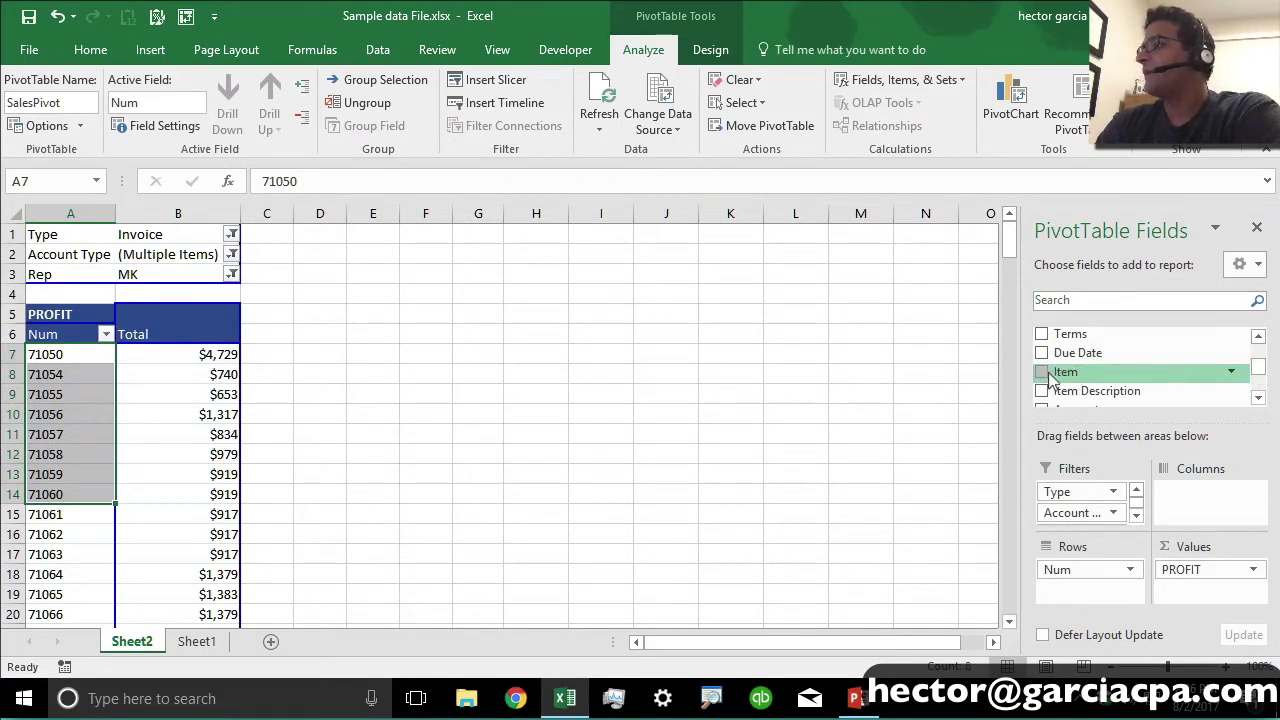
left_click_drag(1057, 373, 1100, 596)
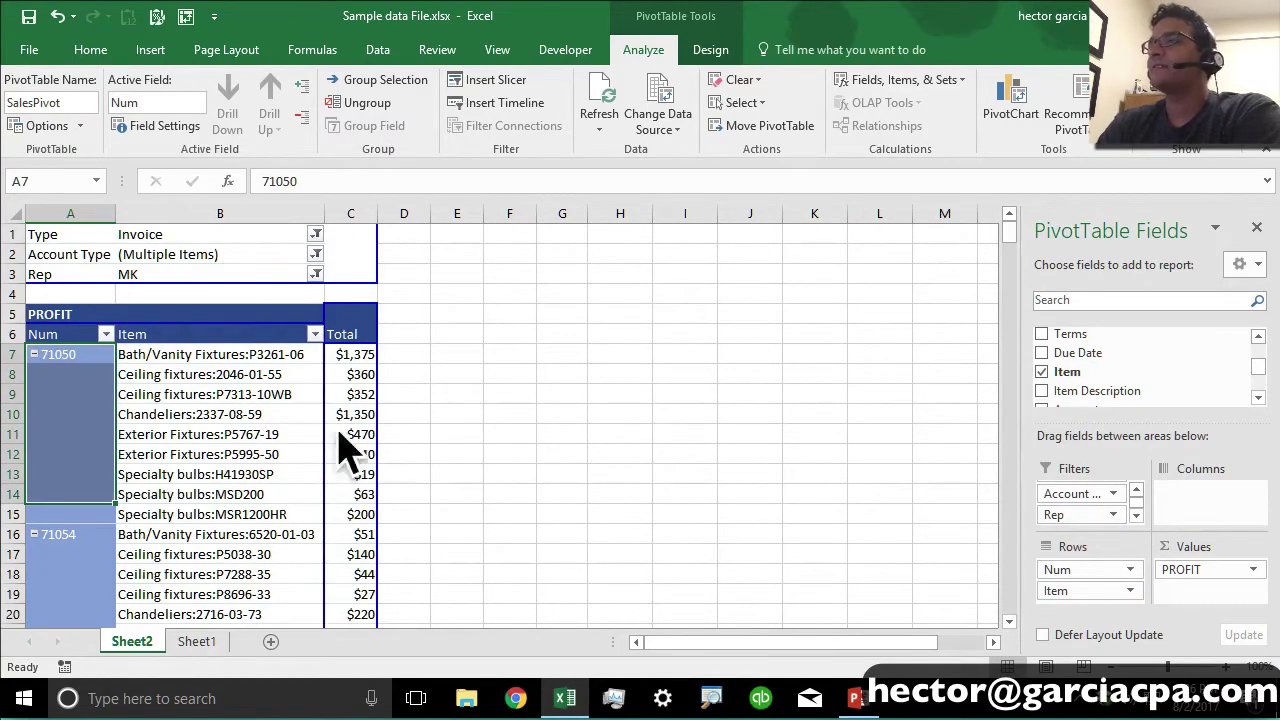
Step: Examine the items on invoice 71050 and the profit earned on each
left_click(217, 405)
left_click(50, 375)
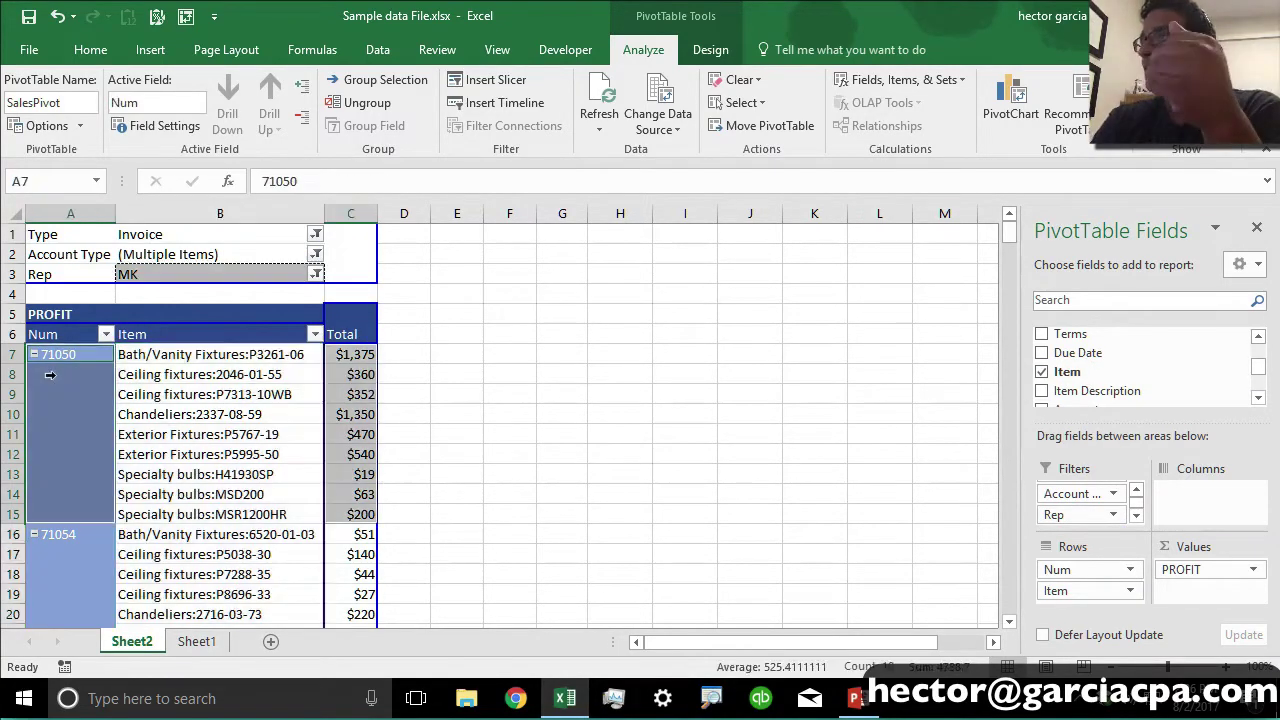
left_click_drag(240, 356, 242, 512)
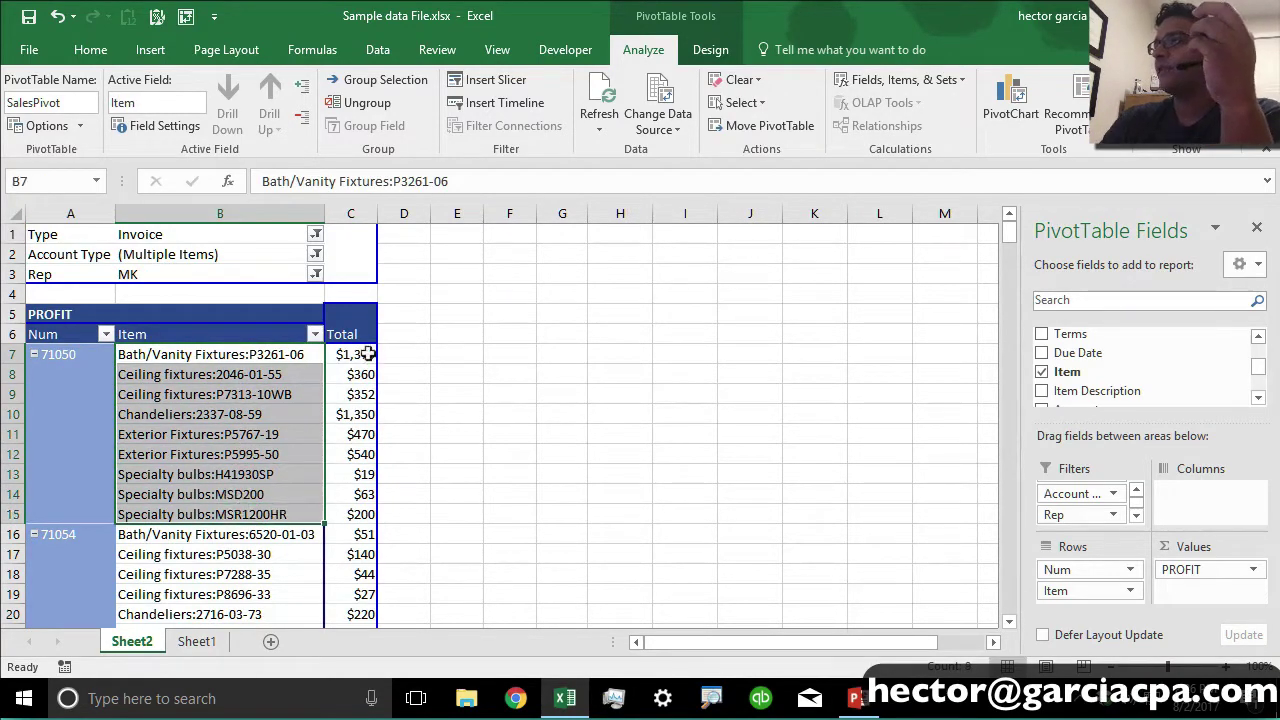
left_click_drag(365, 354, 363, 514)
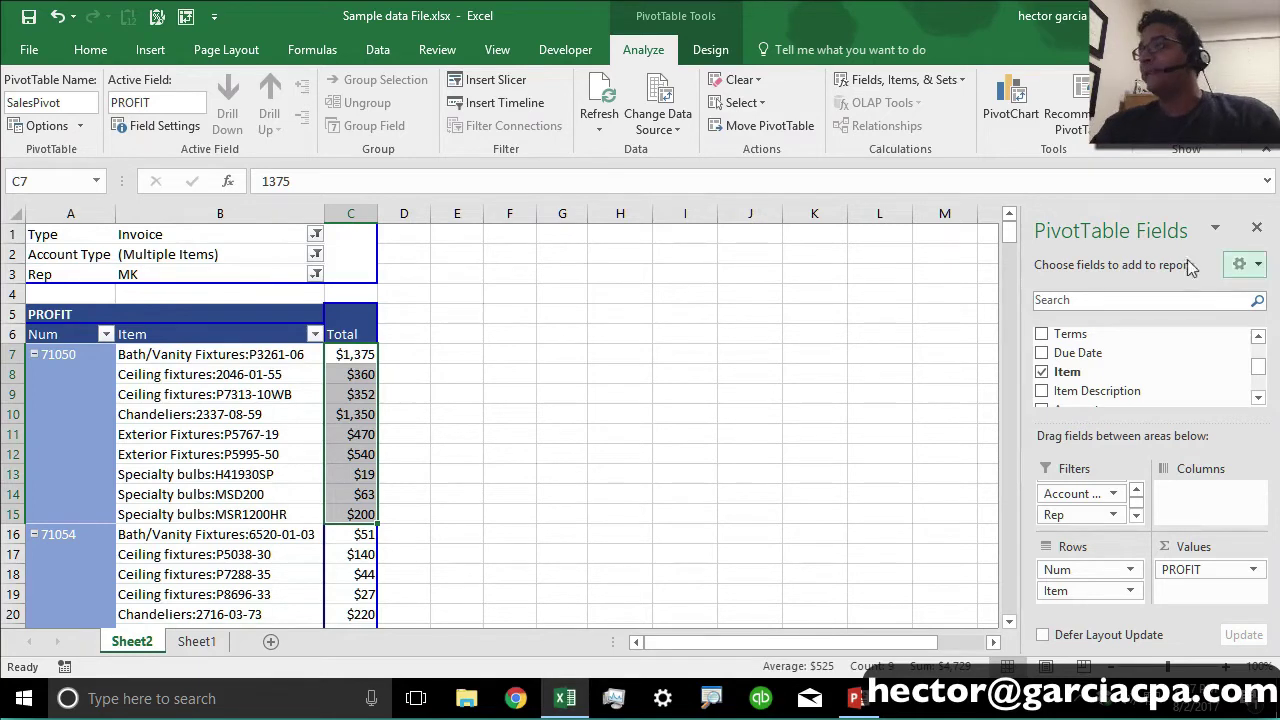
left_click(217, 434)
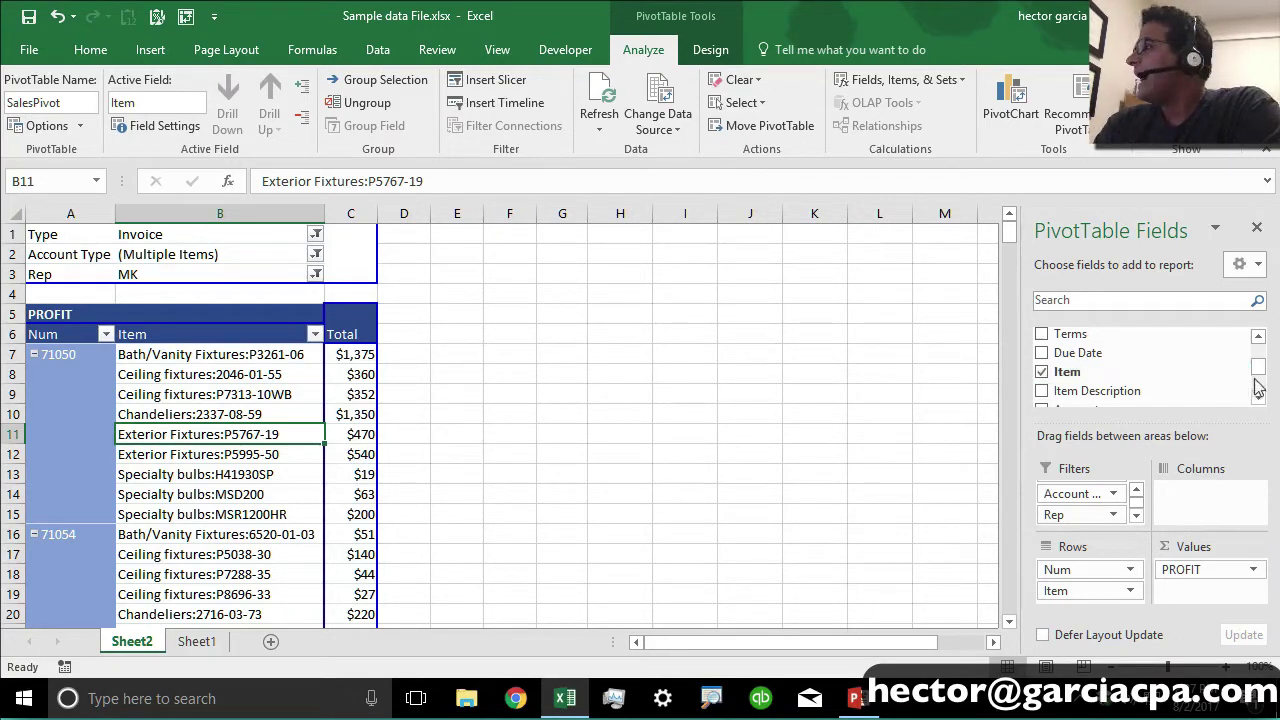
Step: Add the Qty field to the values, summarize it by Sum, and place it before PROFIT
left_click_drag(1258, 367, 1258, 377)
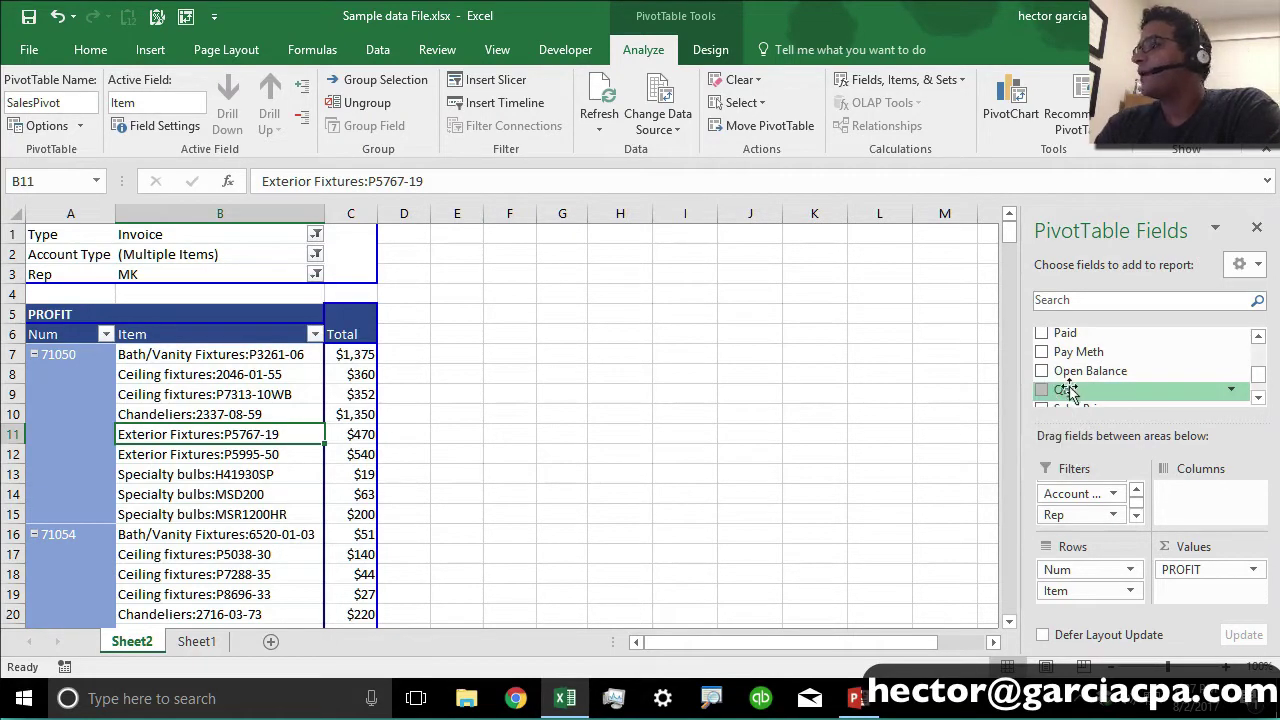
left_click_drag(1068, 390, 1208, 592)
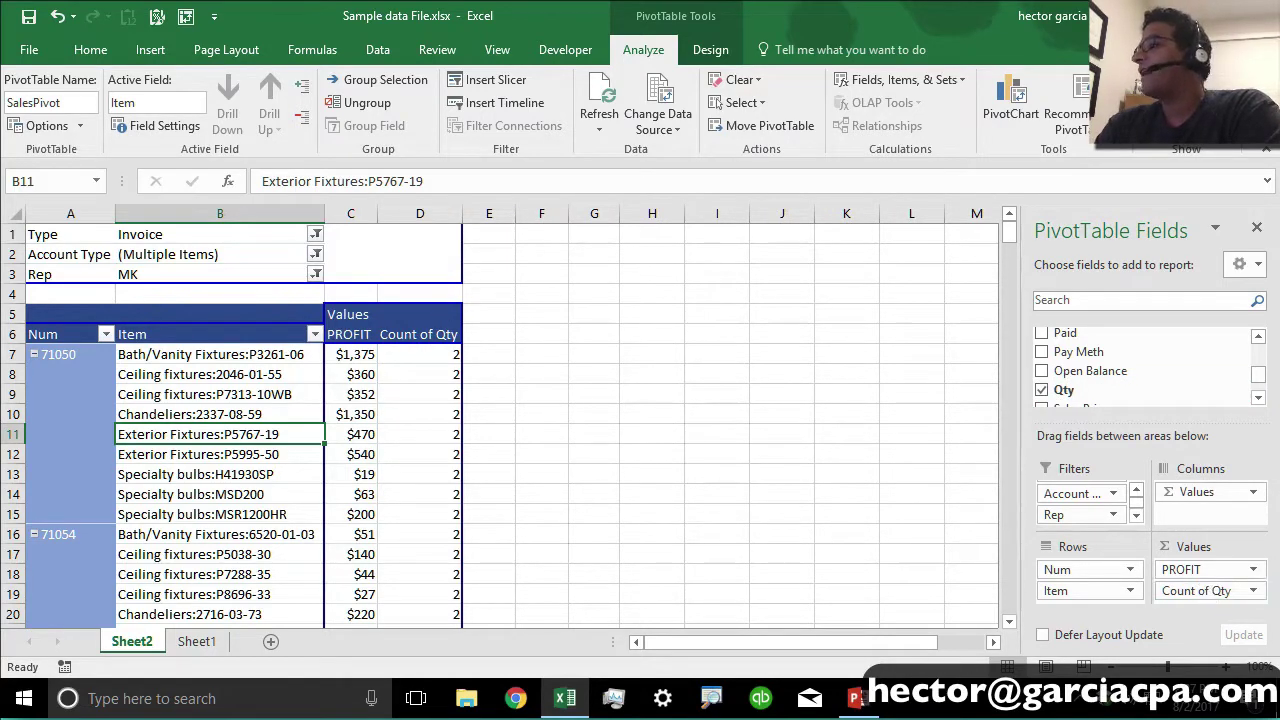
left_click(1254, 591)
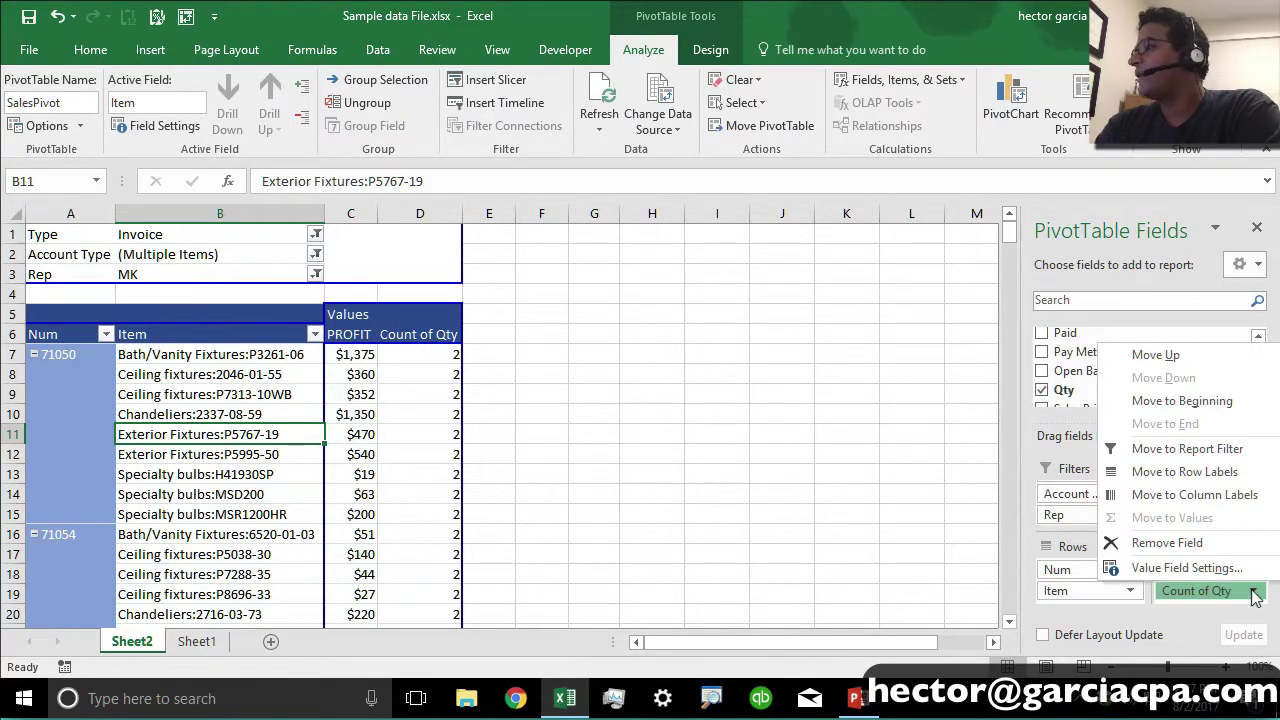
left_click(1205, 568)
left_click(822, 444)
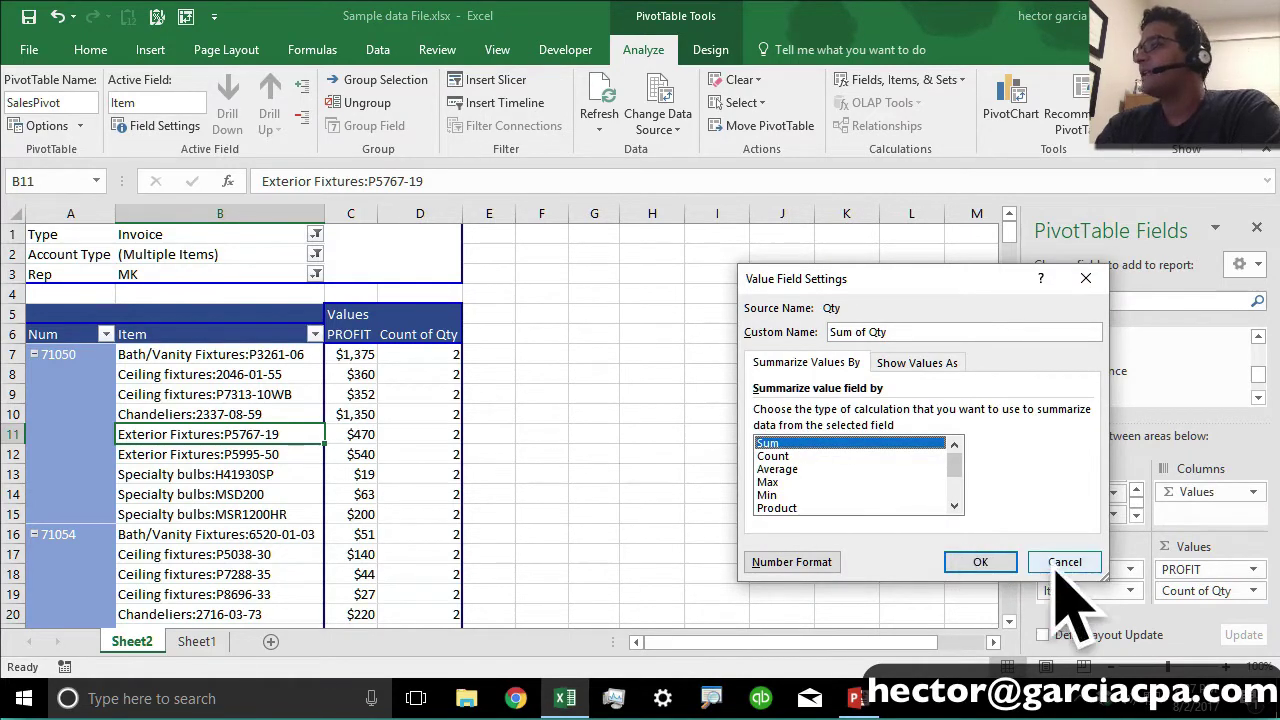
left_click(978, 562)
left_click_drag(1197, 593, 1203, 568)
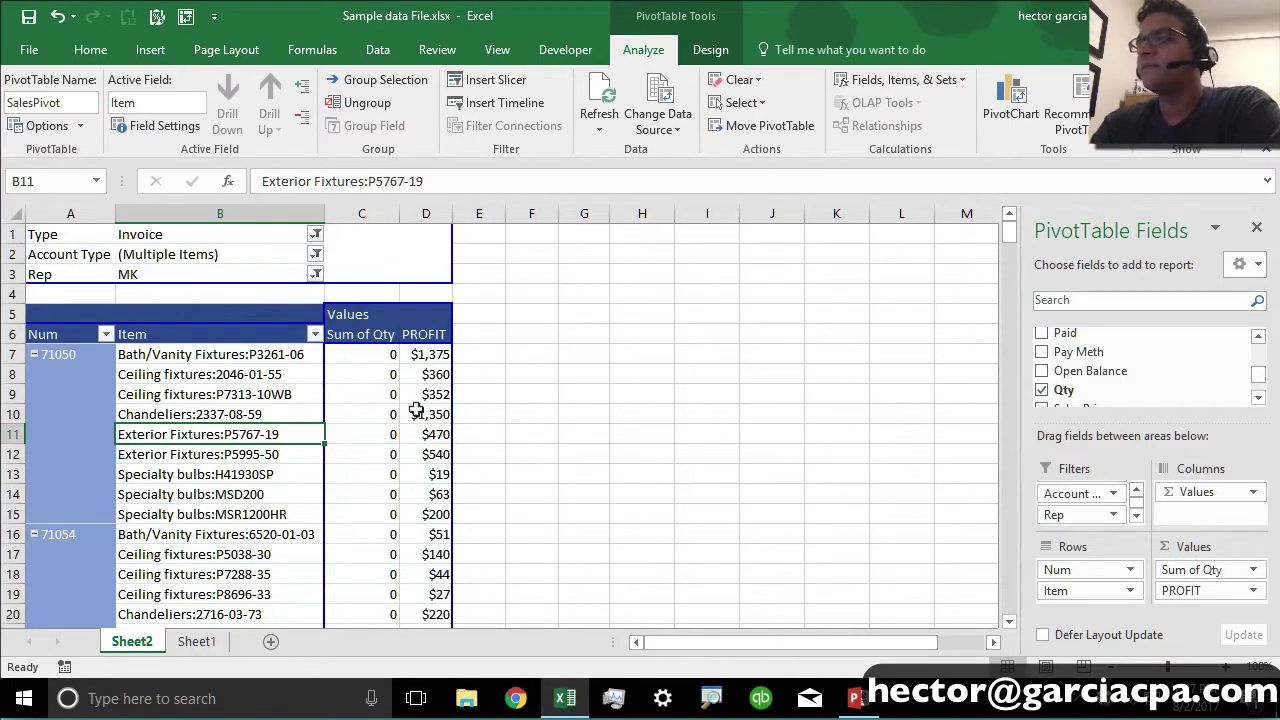
Step: Move the Type field from the report filters to the rows, below Item
left_click(380, 358)
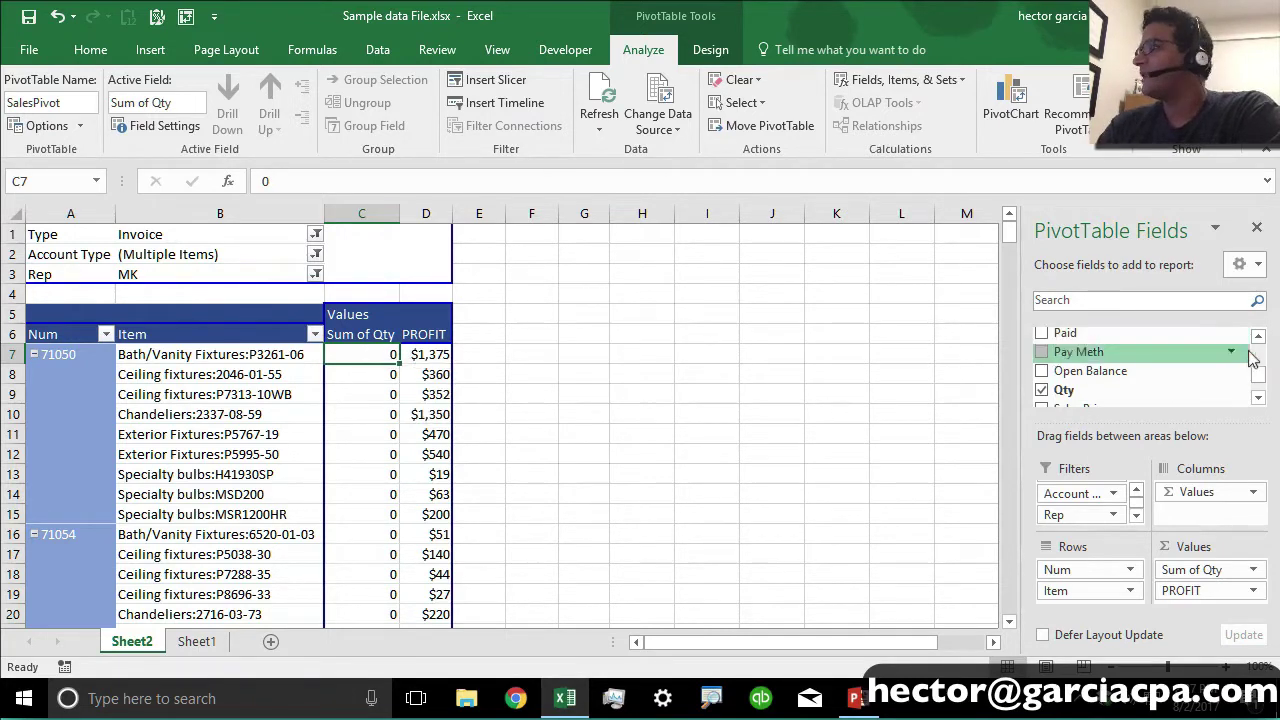
left_click_drag(1262, 380, 1262, 350)
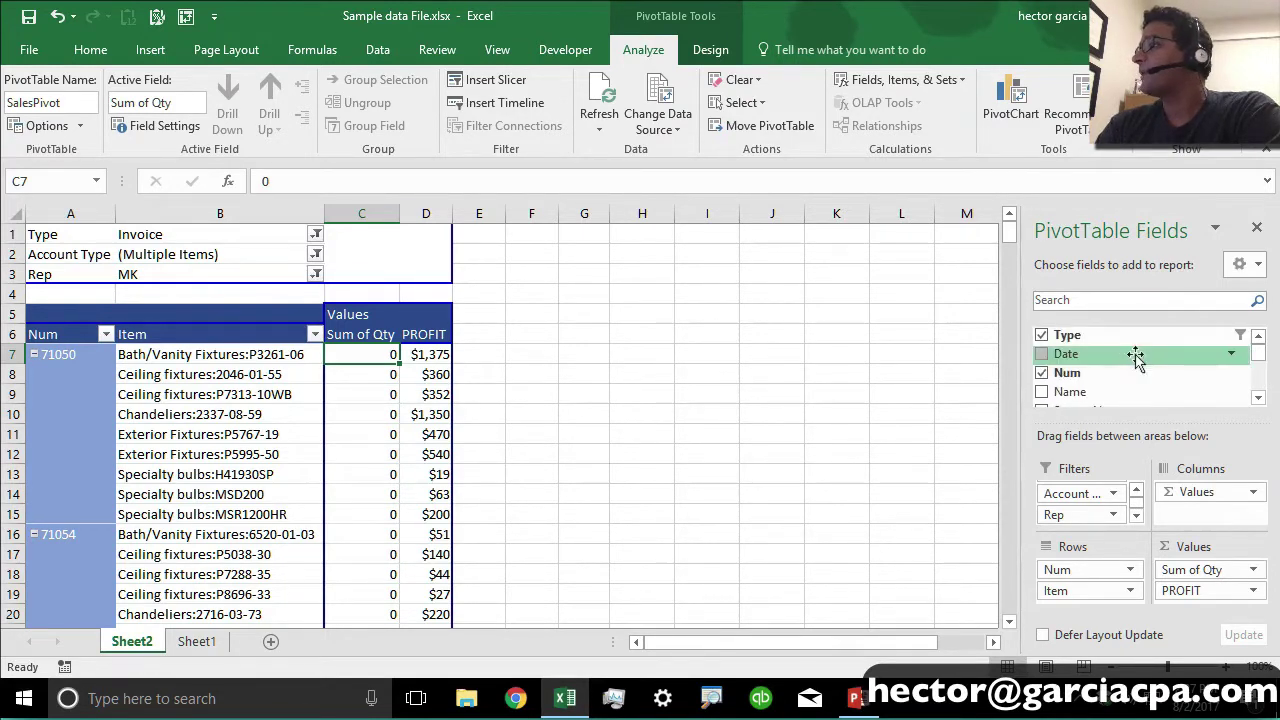
left_click_drag(1106, 337, 1105, 608)
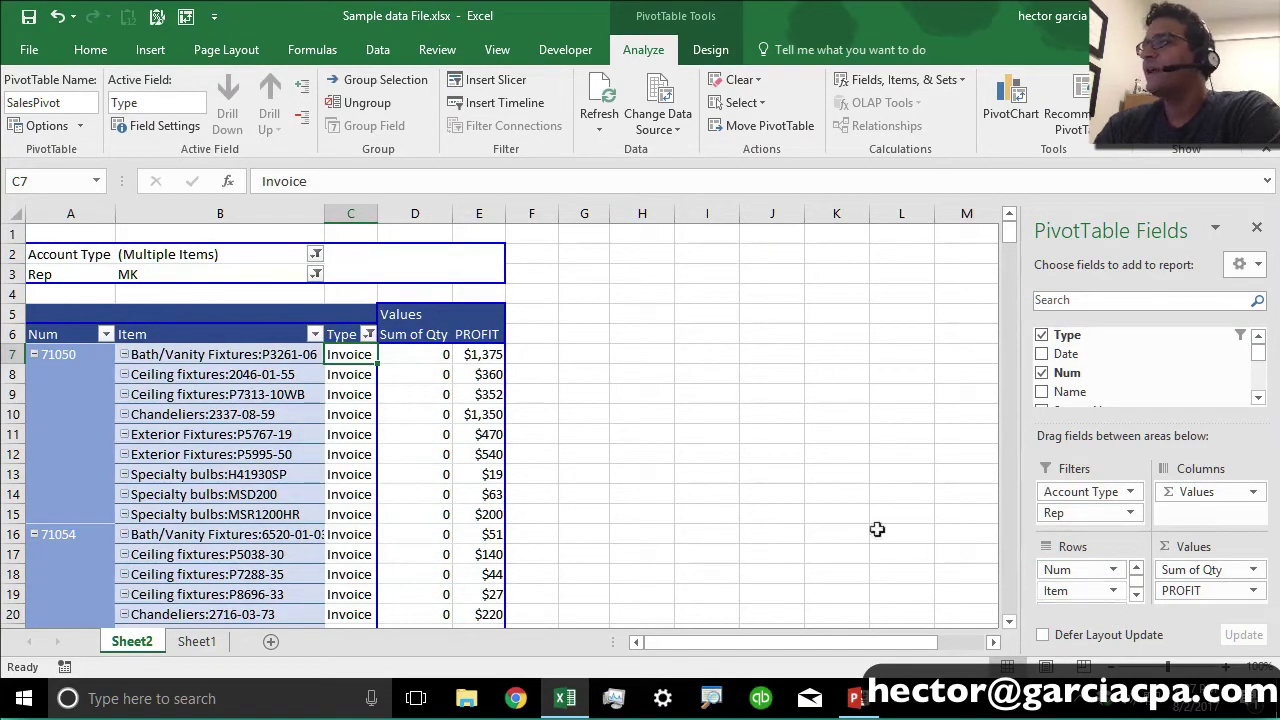
Step: Drill into the quantity total of invoice 71050's first item and examine the Qty values in its source records
left_click(424, 352)
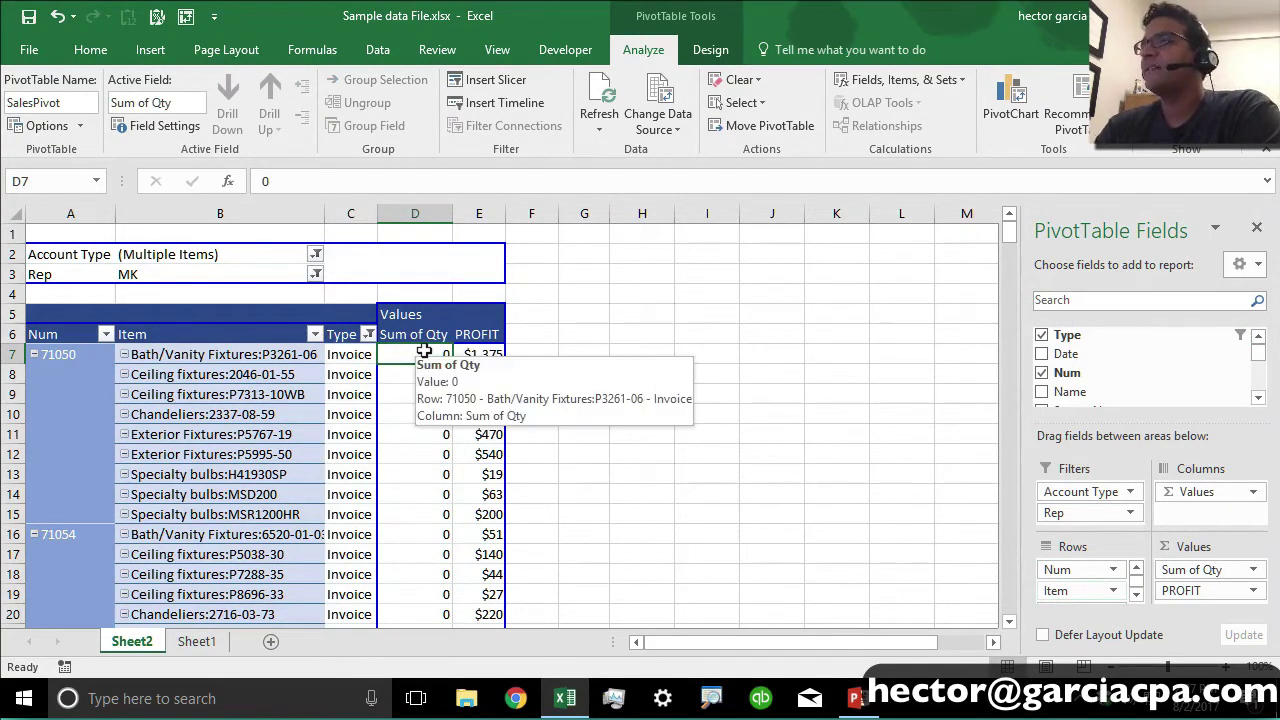
double_click(424, 352)
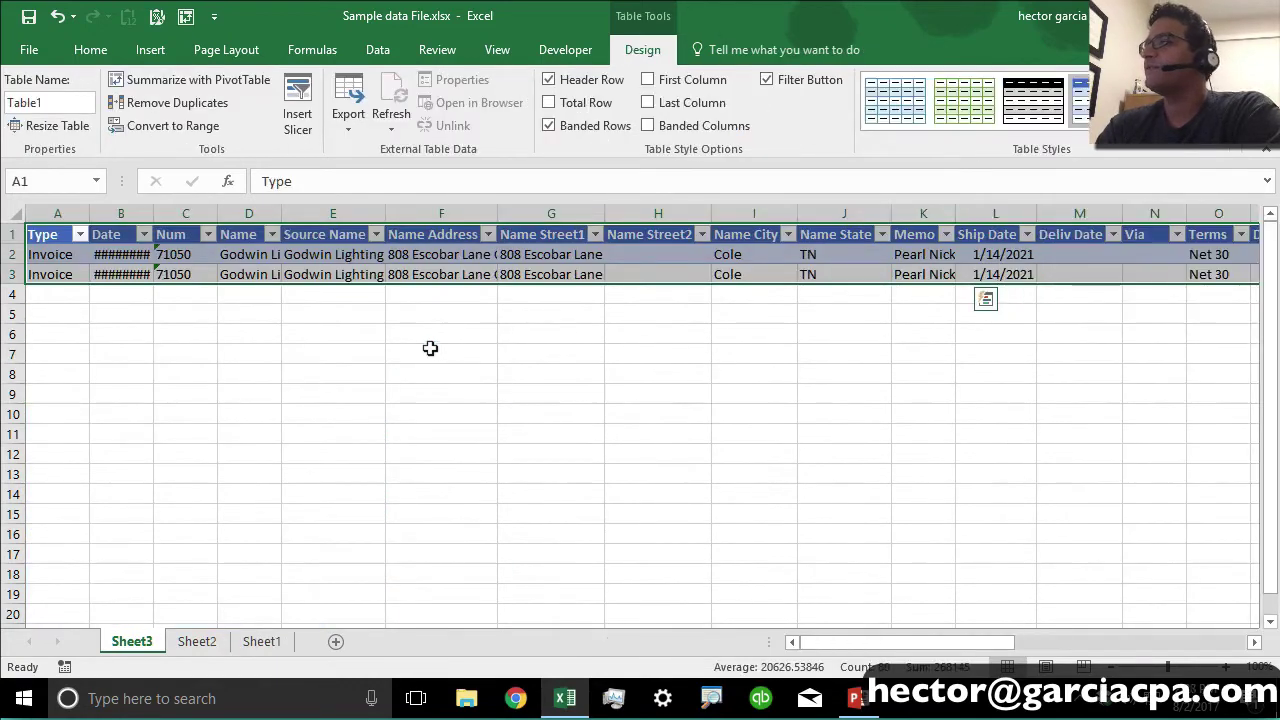
left_click(705, 333)
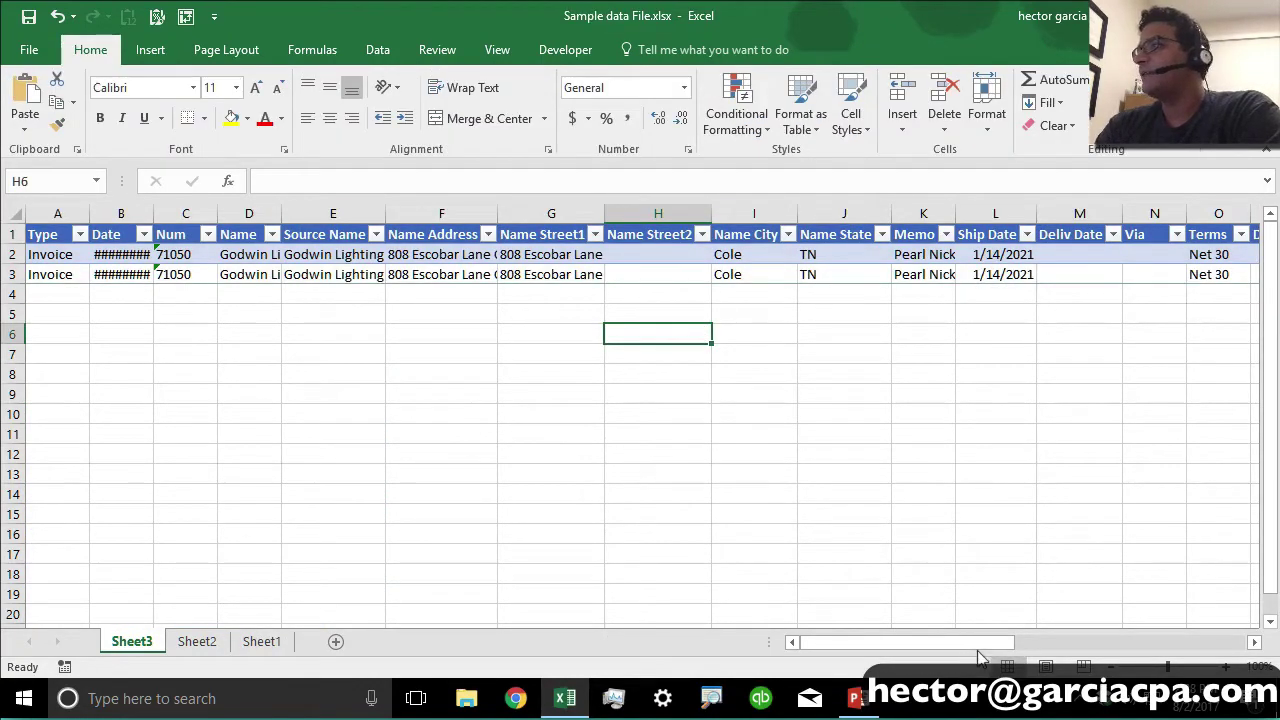
left_click(1078, 642)
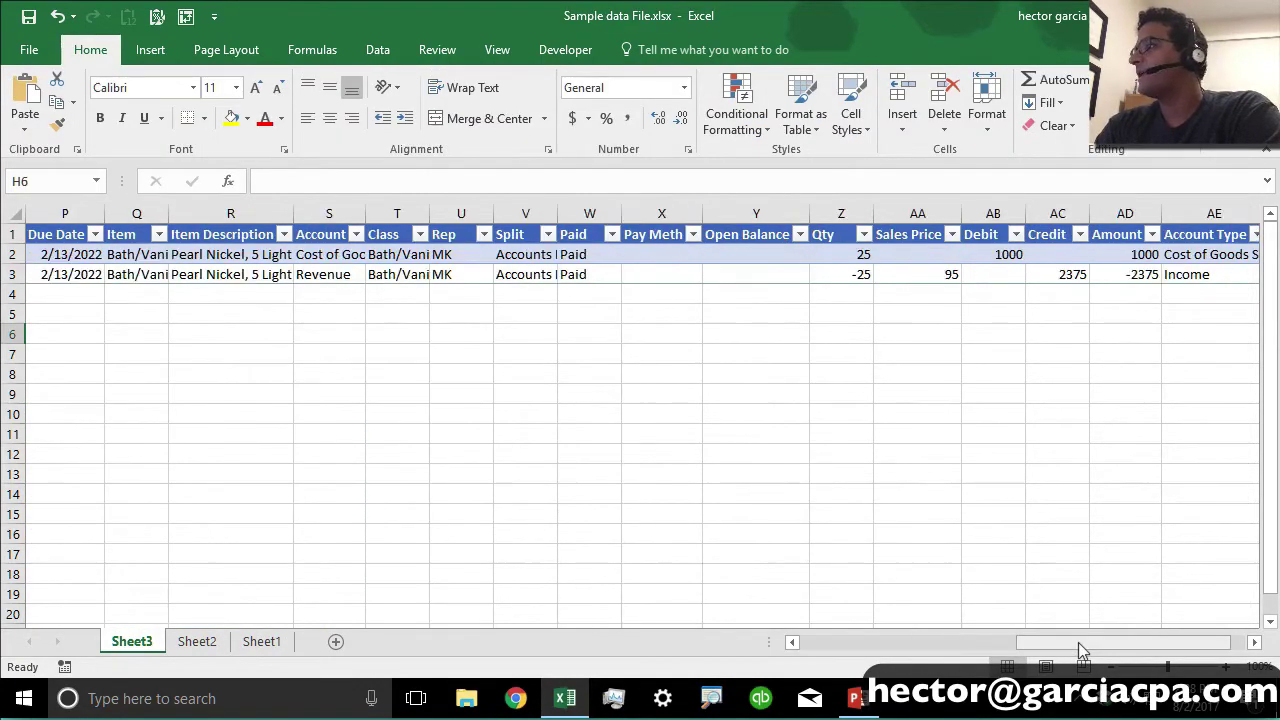
left_click_drag(866, 258, 860, 280)
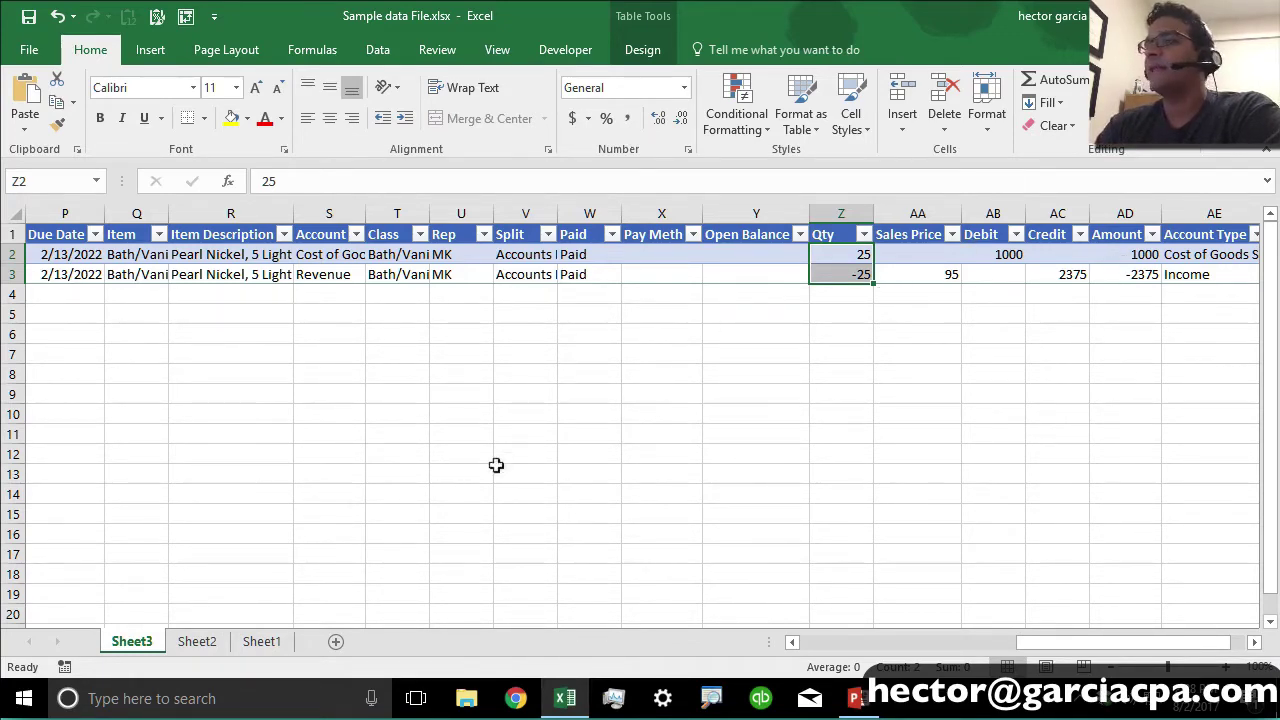
Step: Return to the pivot table on Sheet2 and exclude Cost of Goods Sold from the Account Type filter
left_click(196, 641)
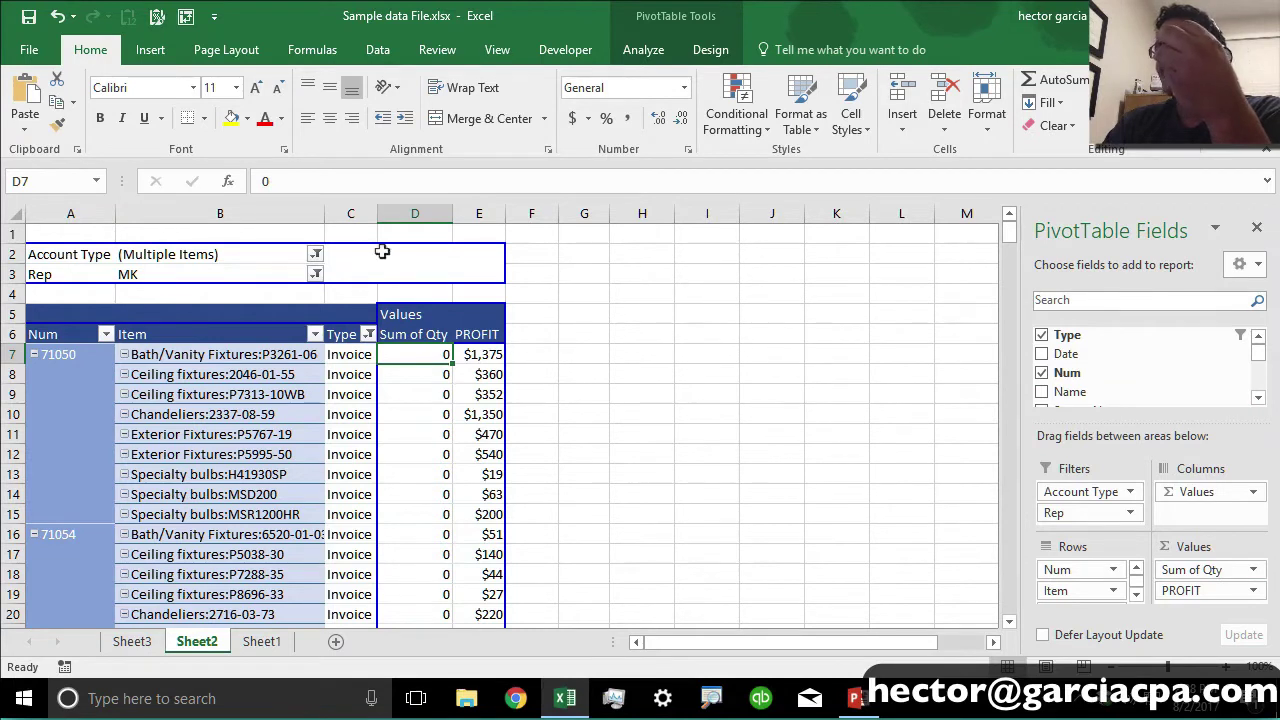
left_click(315, 254)
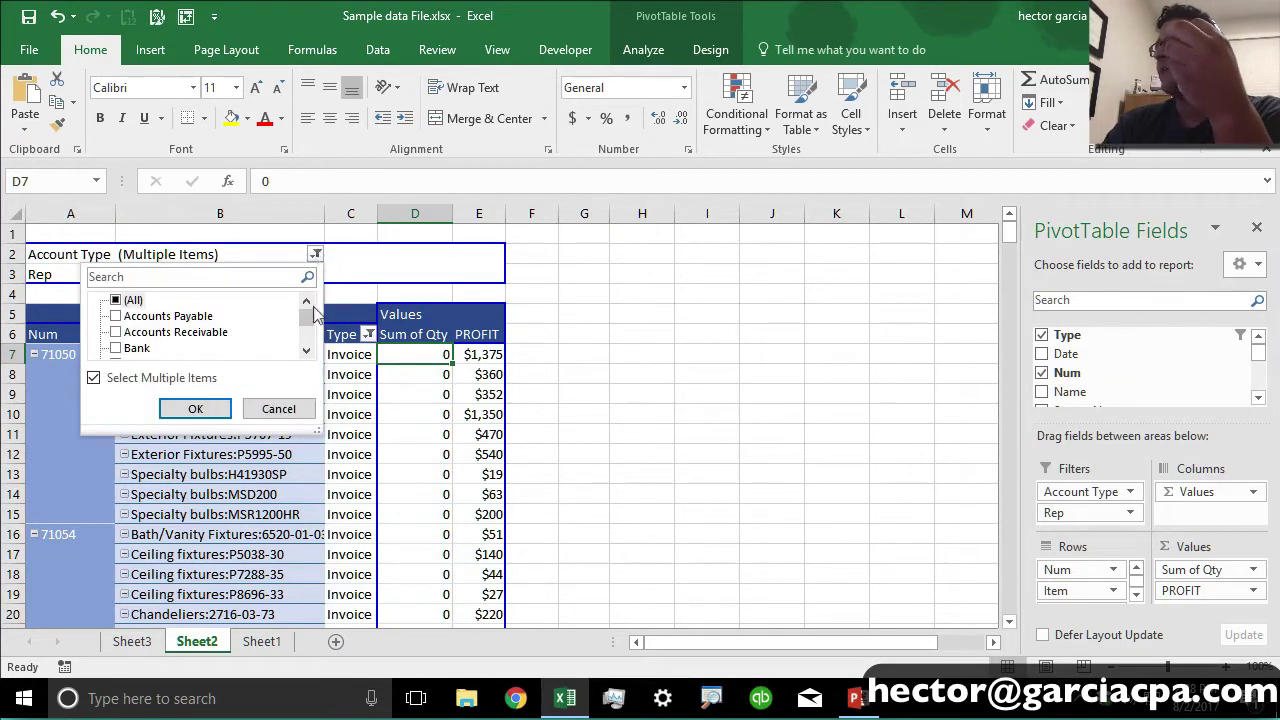
mouse_move(307, 316)
left_mouse_down()
mouse_move(307, 343)
mouse_move(306, 323)
left_mouse_up()
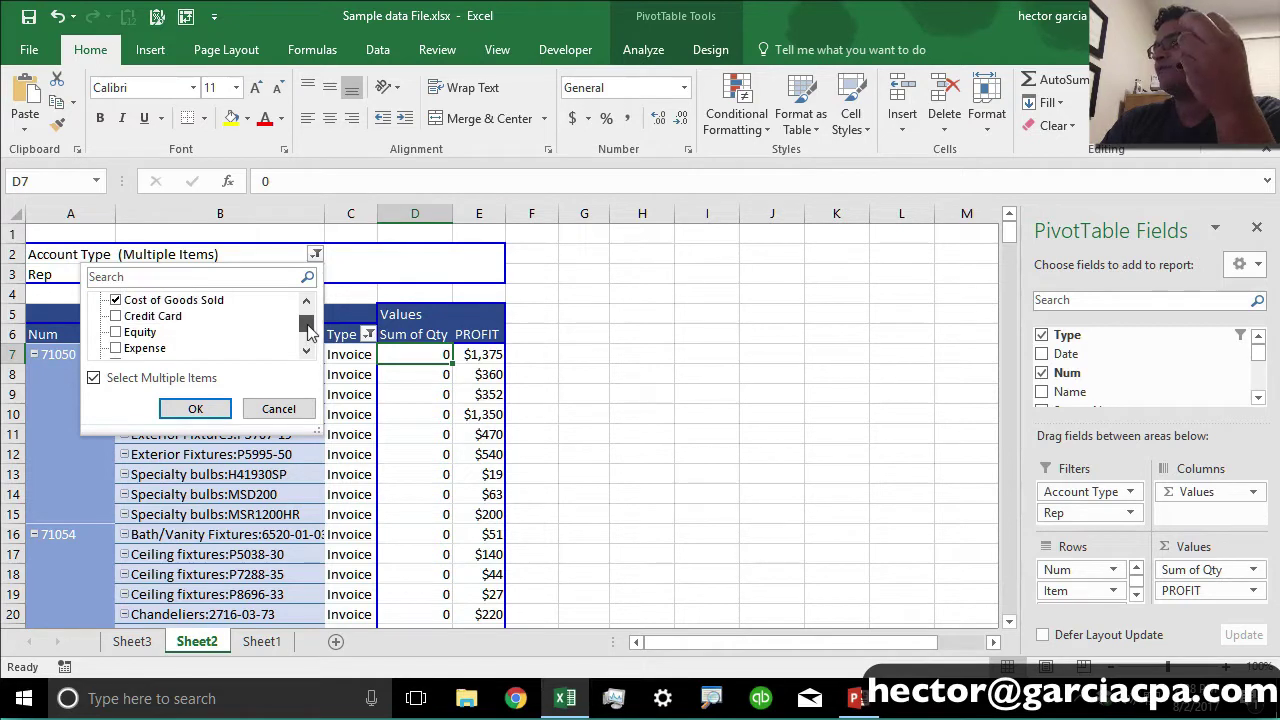
left_click(116, 301)
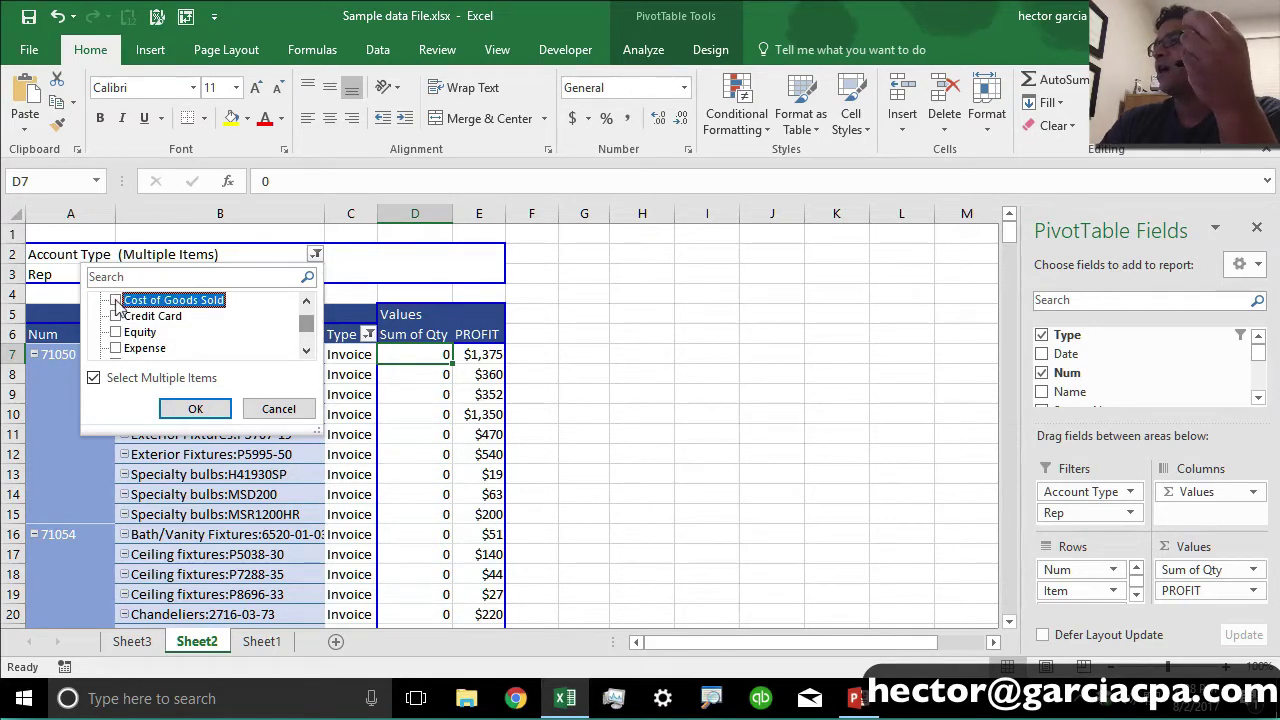
left_click(195, 408)
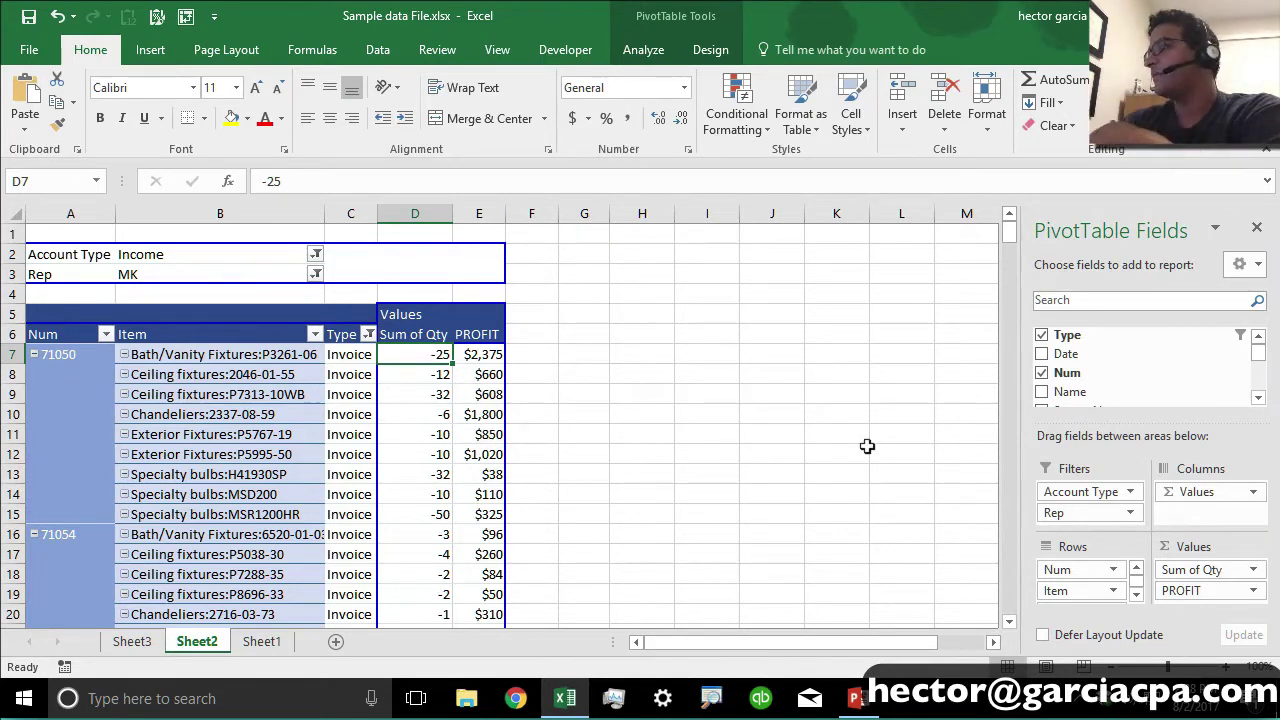
Step: Include Cost of Goods Sold in the Account Type filter again
left_click(316, 255)
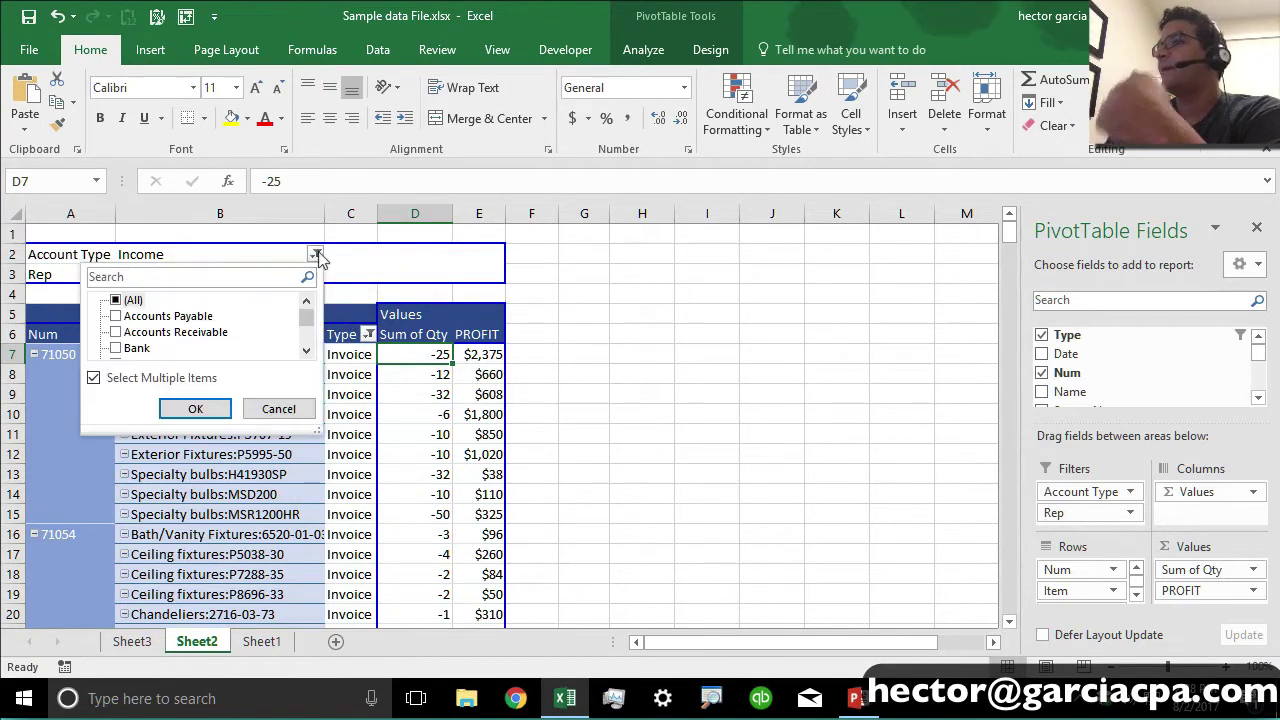
left_click(306, 349)
left_click(306, 349)
left_click(306, 349)
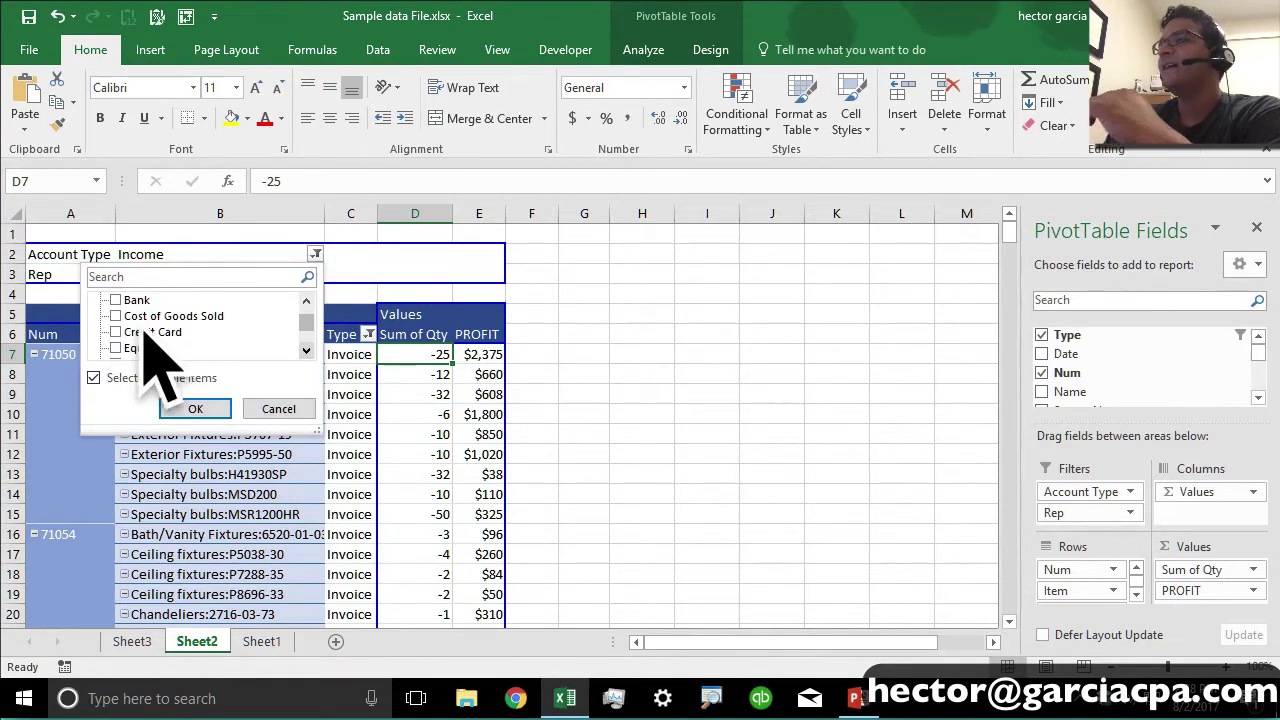
left_click(115, 316)
left_click(203, 409)
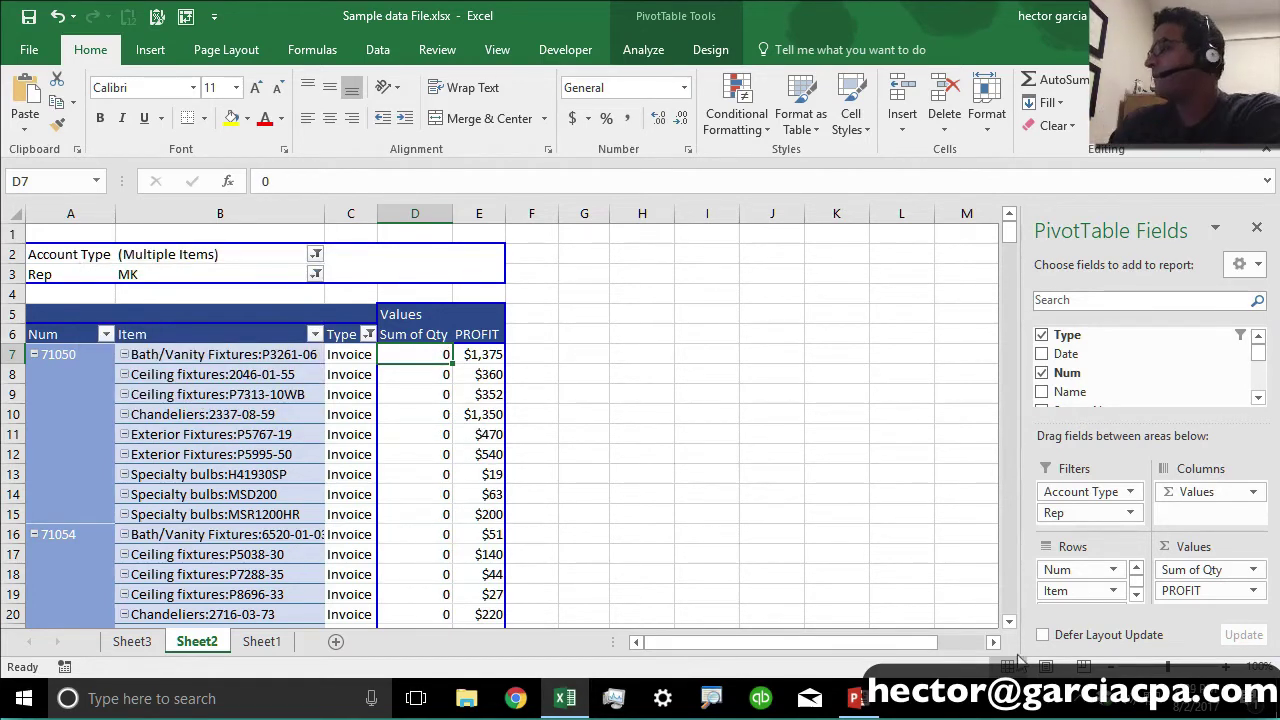
Step: Remove Sum of Qty from the pivot table values and take Num, Item and Type out of the rows
left_click_drag(1203, 569, 1186, 389)
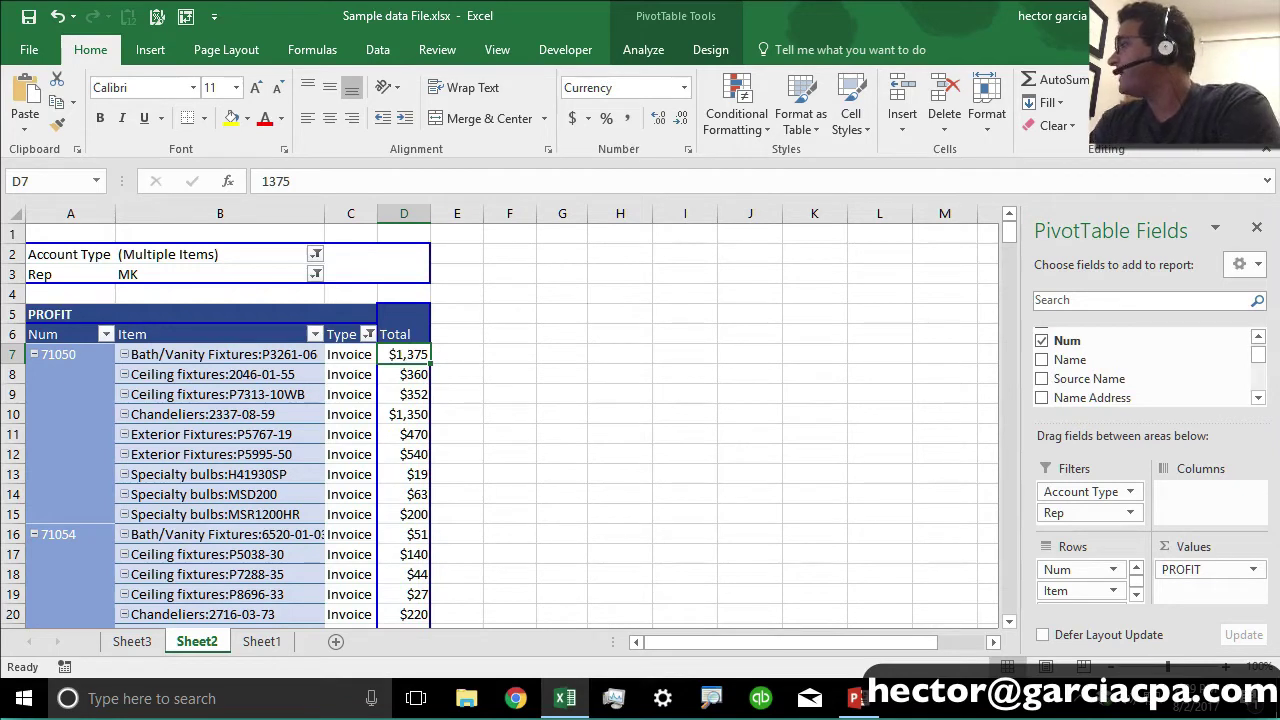
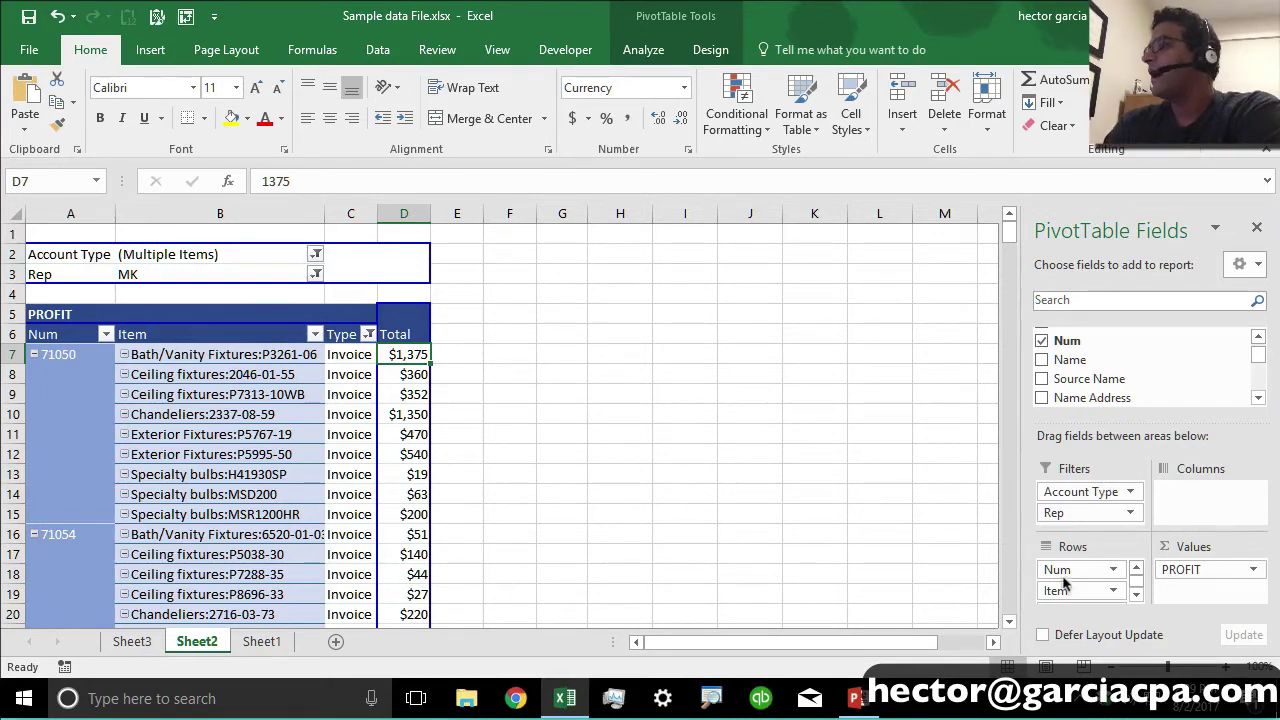
left_click_drag(1083, 571, 1178, 374)
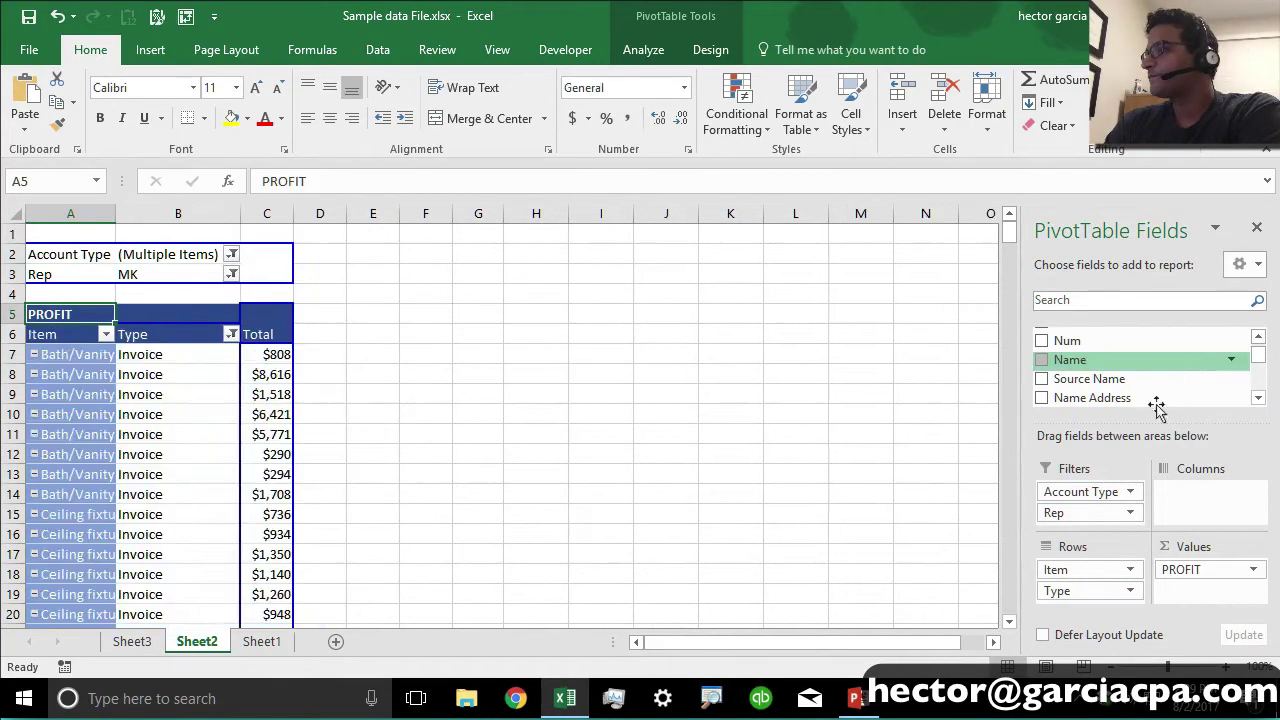
left_click_drag(1080, 570, 1151, 366)
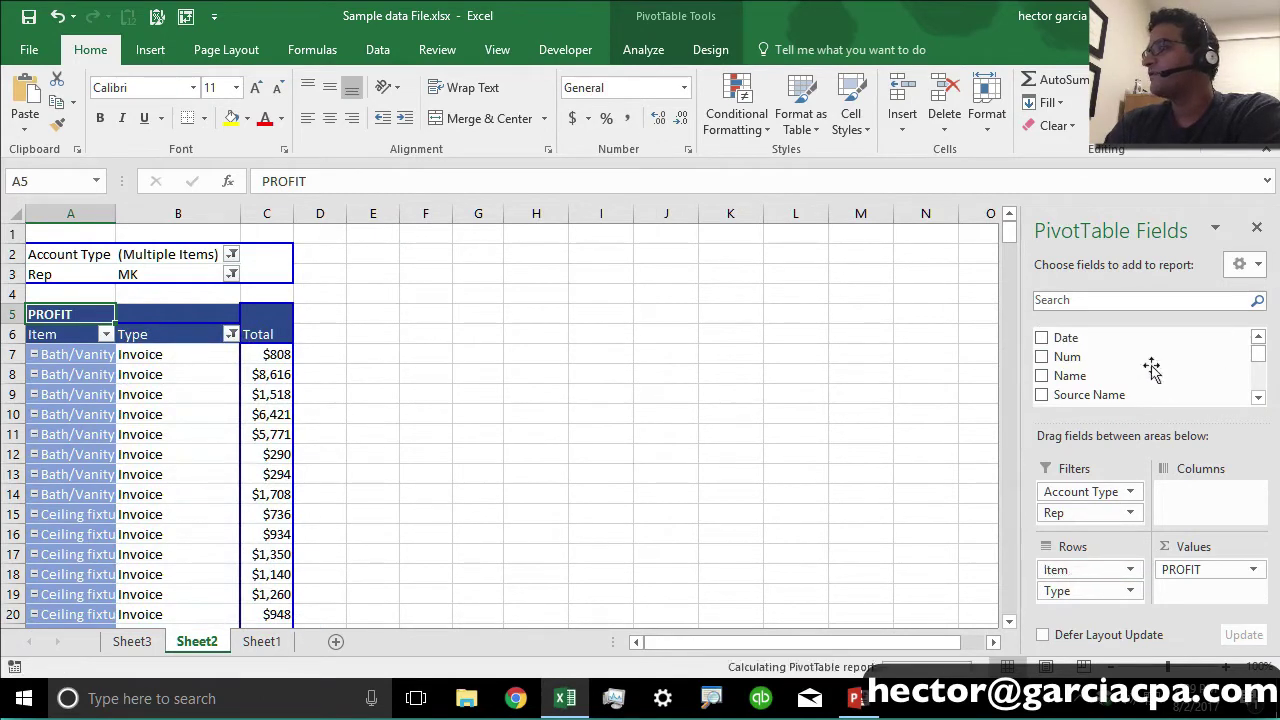
left_click_drag(1075, 568, 1180, 372)
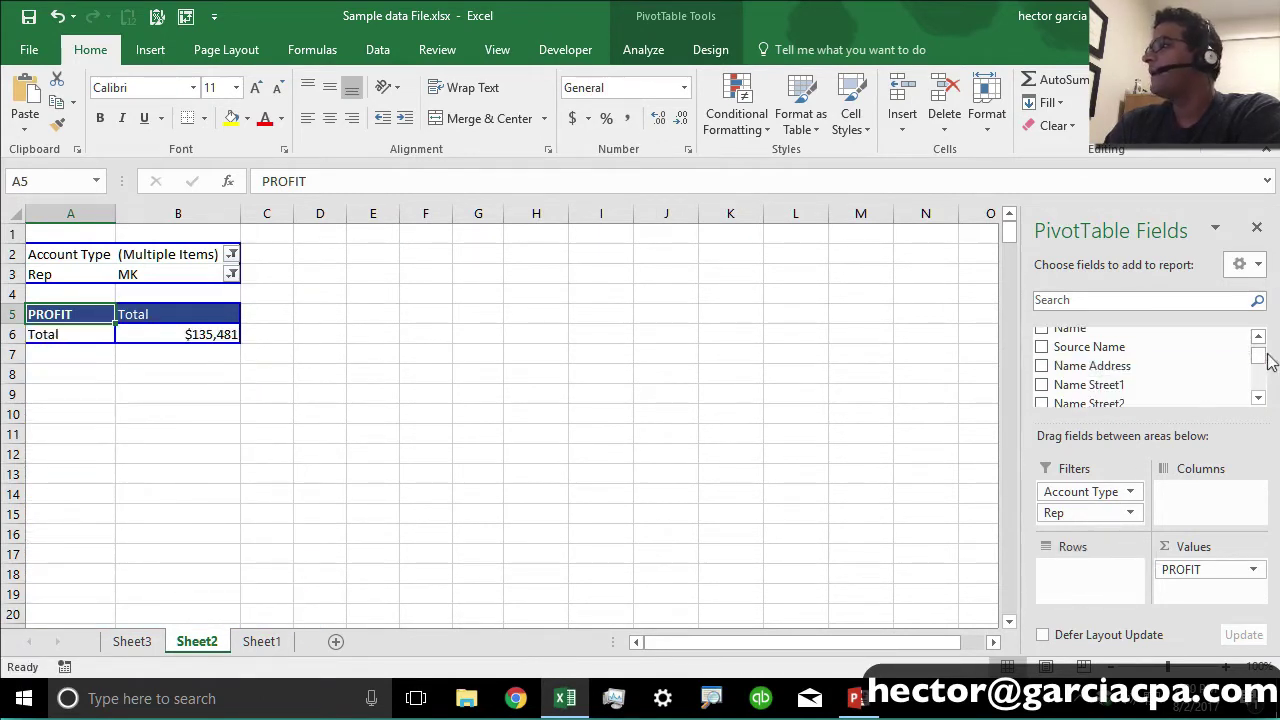
Step: Add the Source Name field to the pivot table rows to break down PROFIT by customer job
scroll(1262, 358, "up", 3)
scroll(1252, 372, "down", 3)
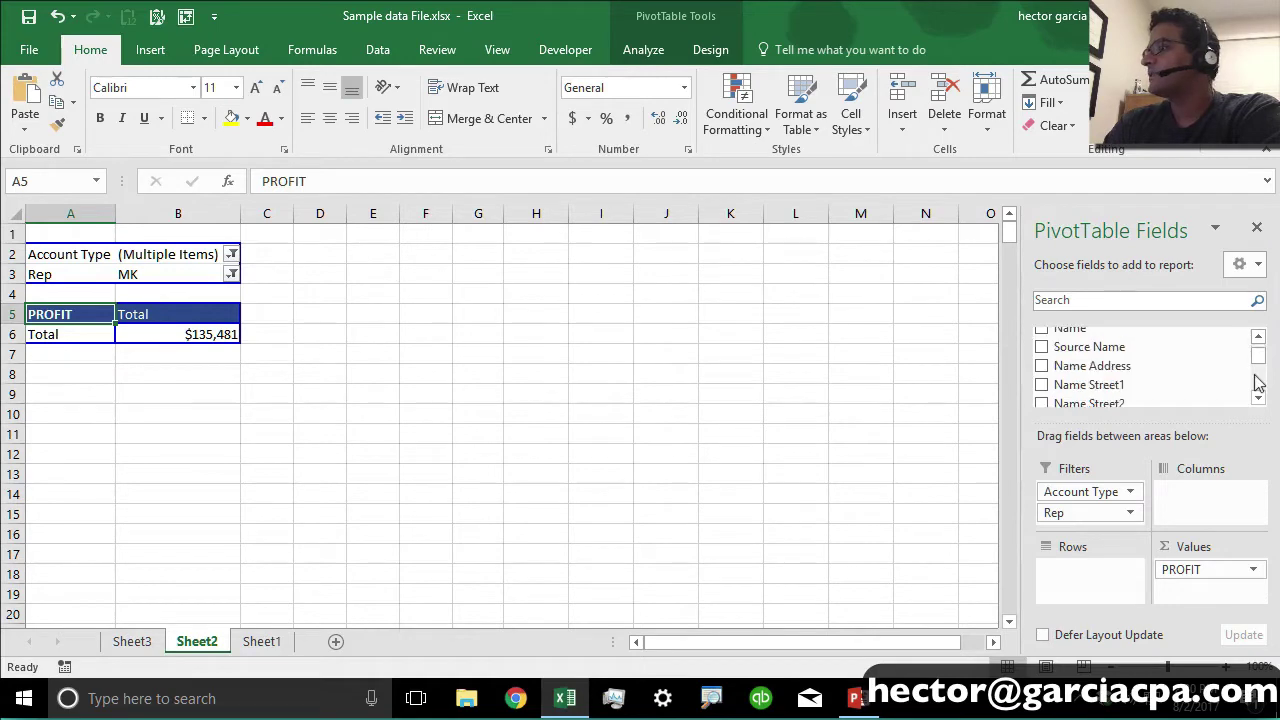
left_click_drag(1072, 352, 1092, 570)
scroll(213, 393, "down", 1)
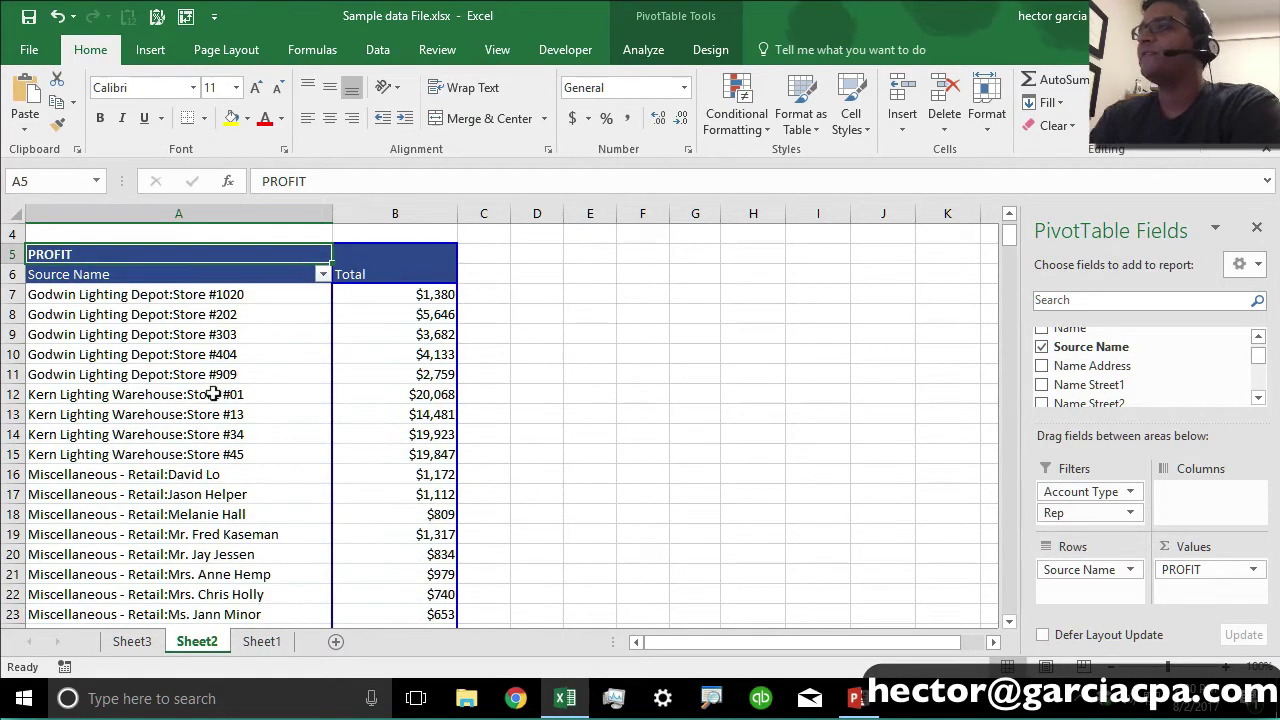
Step: Examine how the Source Name entries in the pivot table rows combine customer and job names
left_click(144, 282)
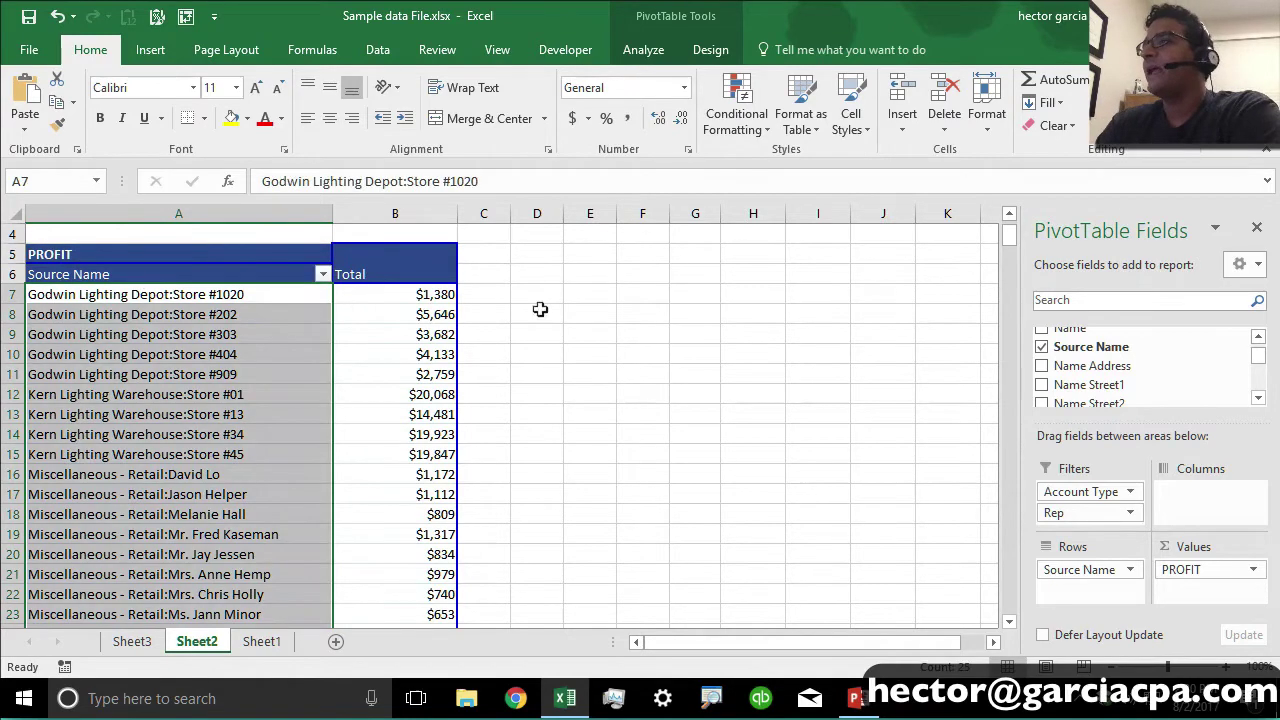
left_click(418, 297)
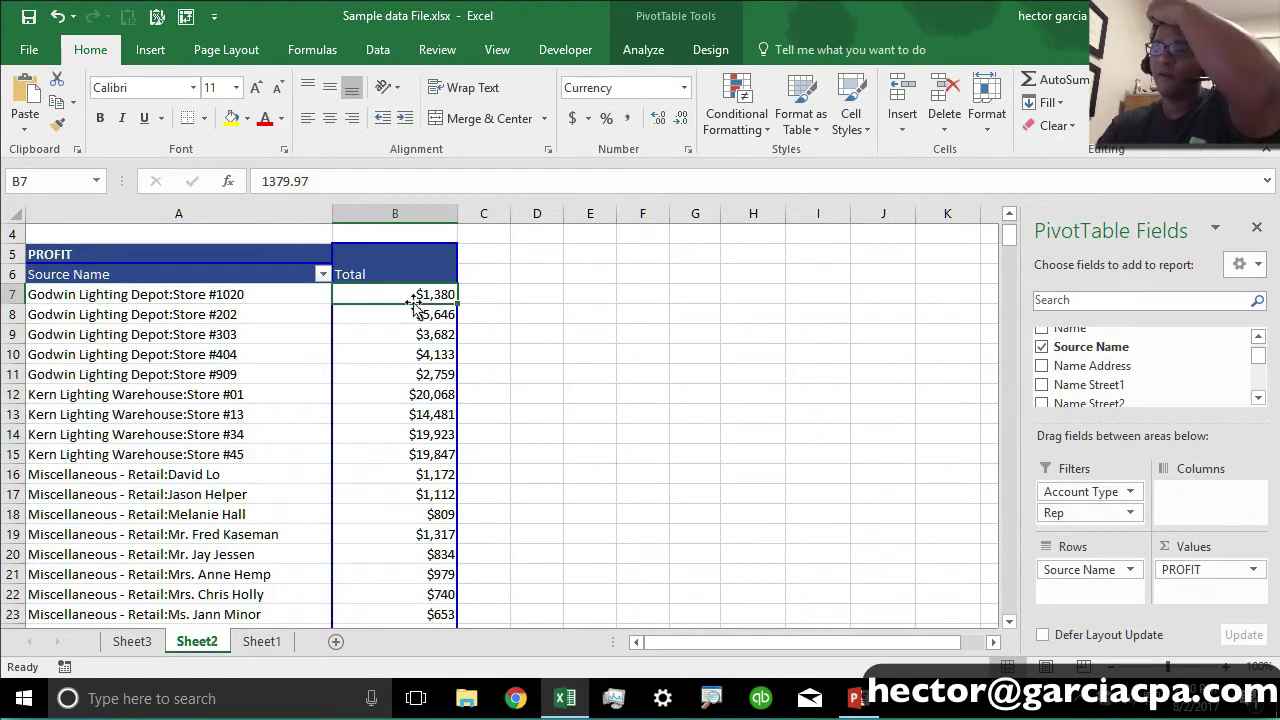
left_click(212, 295)
type("`")
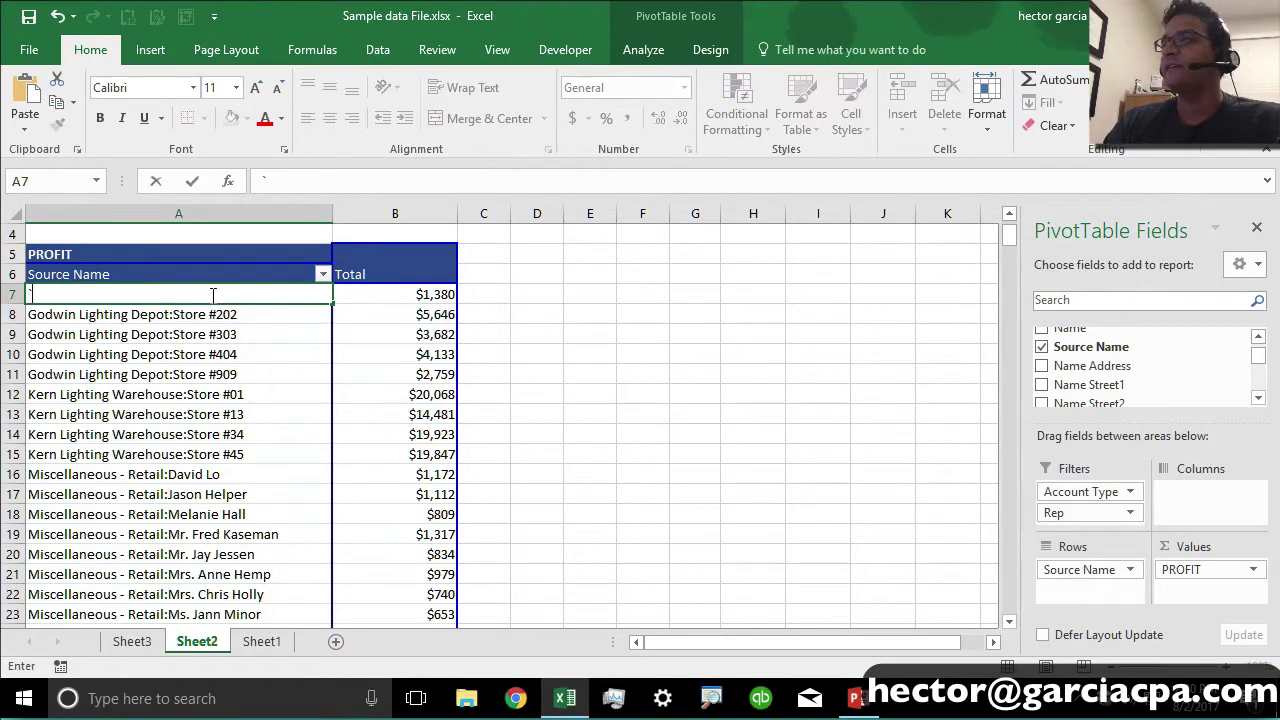
key("Escape")
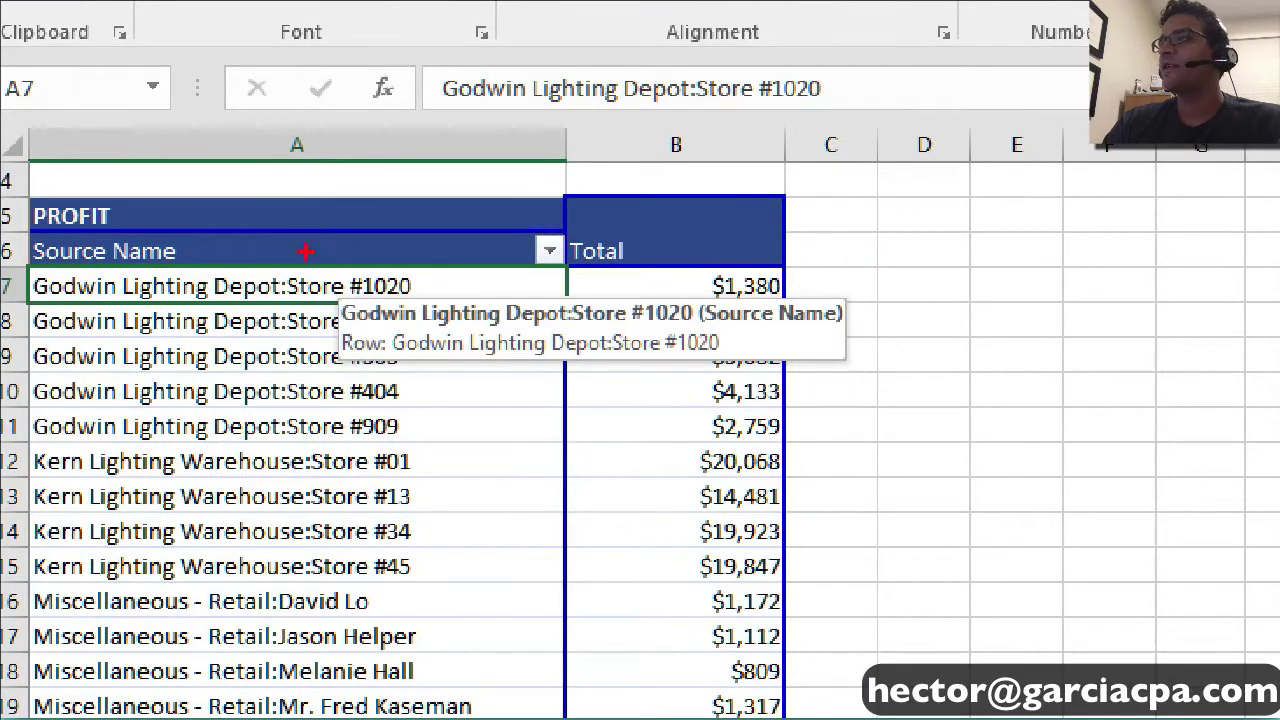
left_click_drag(273, 260, 273, 328)
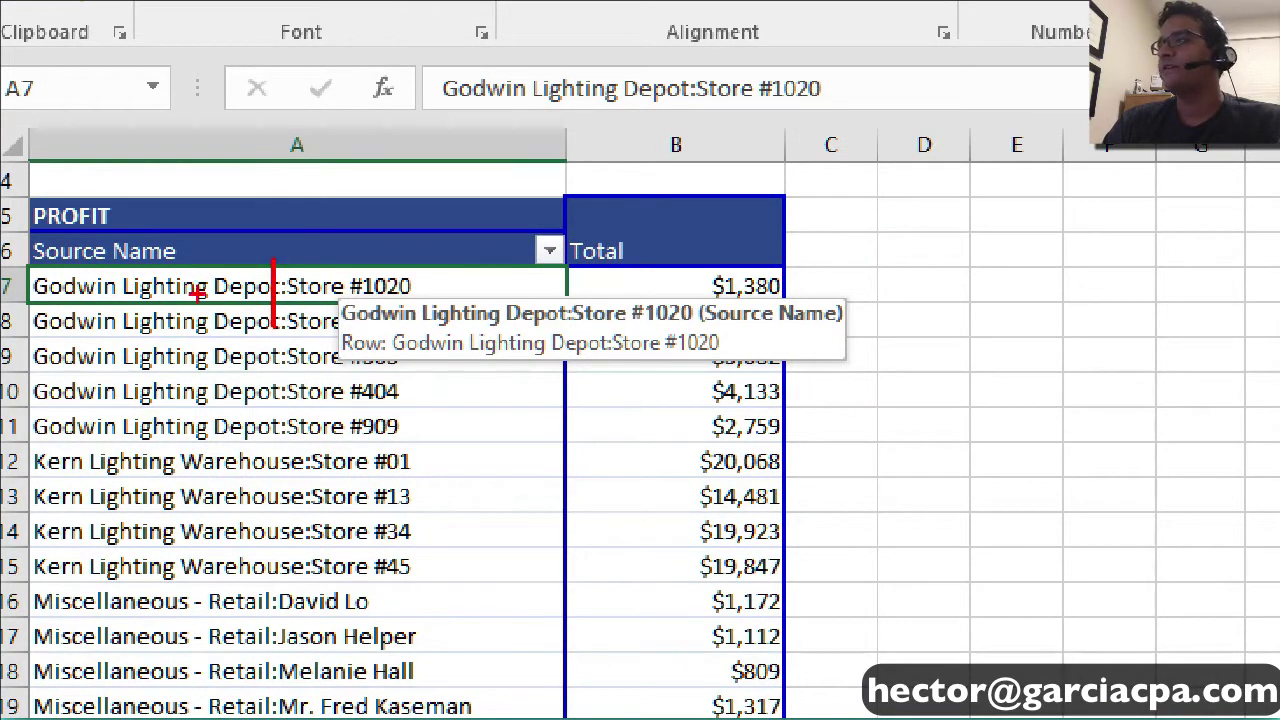
left_click_drag(310, 432, 300, 636)
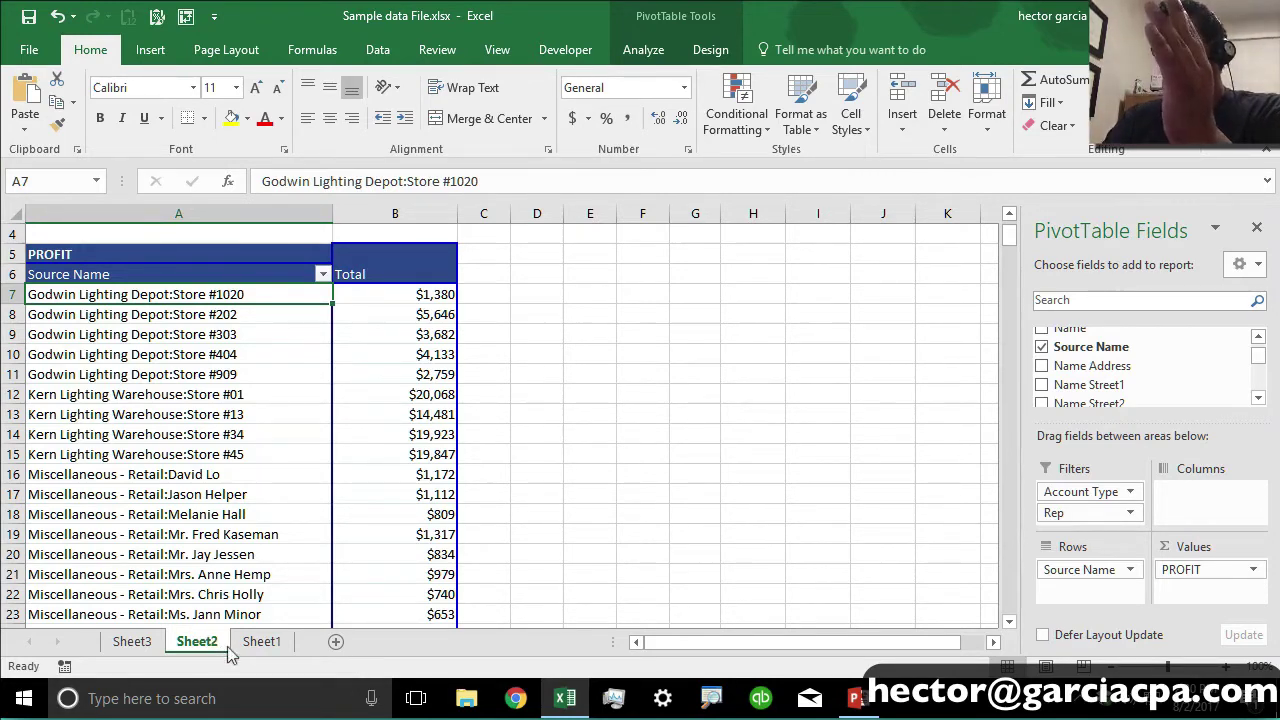
Step: In the source data on Sheet1, narrow all columns to one uniform width and widen the Source Name column
left_click(270, 645)
left_click(642, 489)
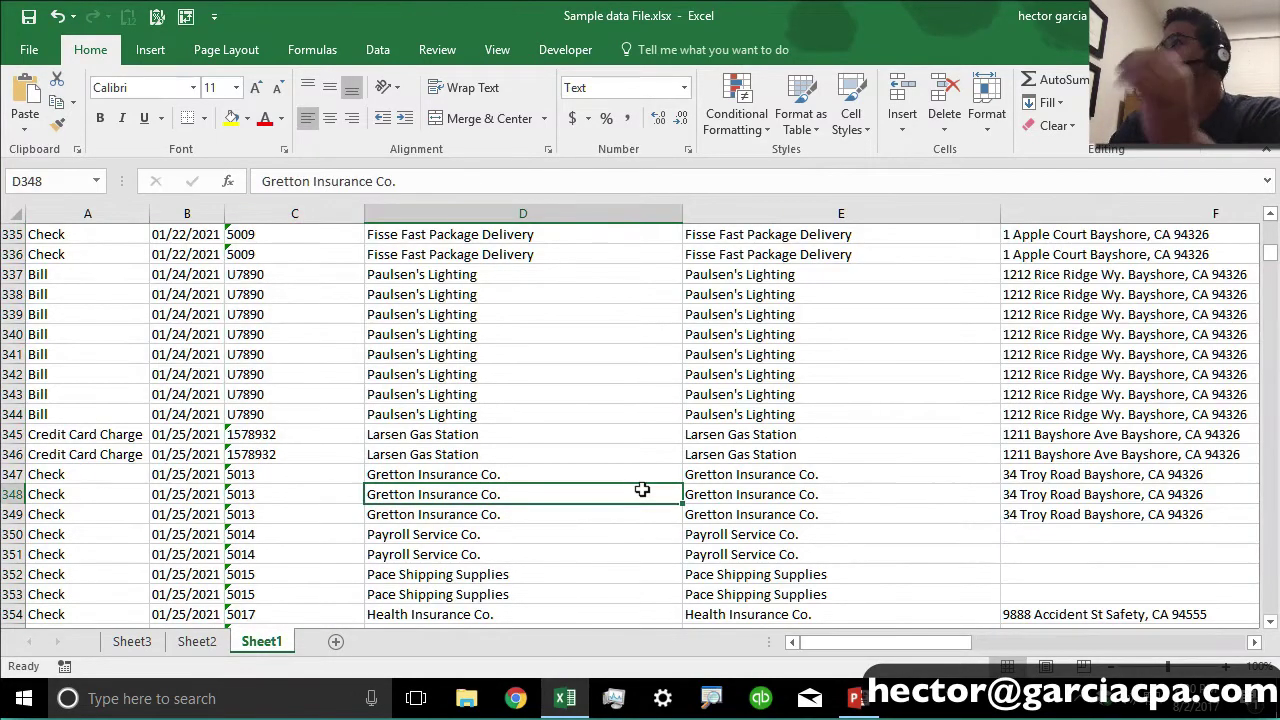
left_click_drag(1272, 254, 1270, 222)
left_click(947, 212)
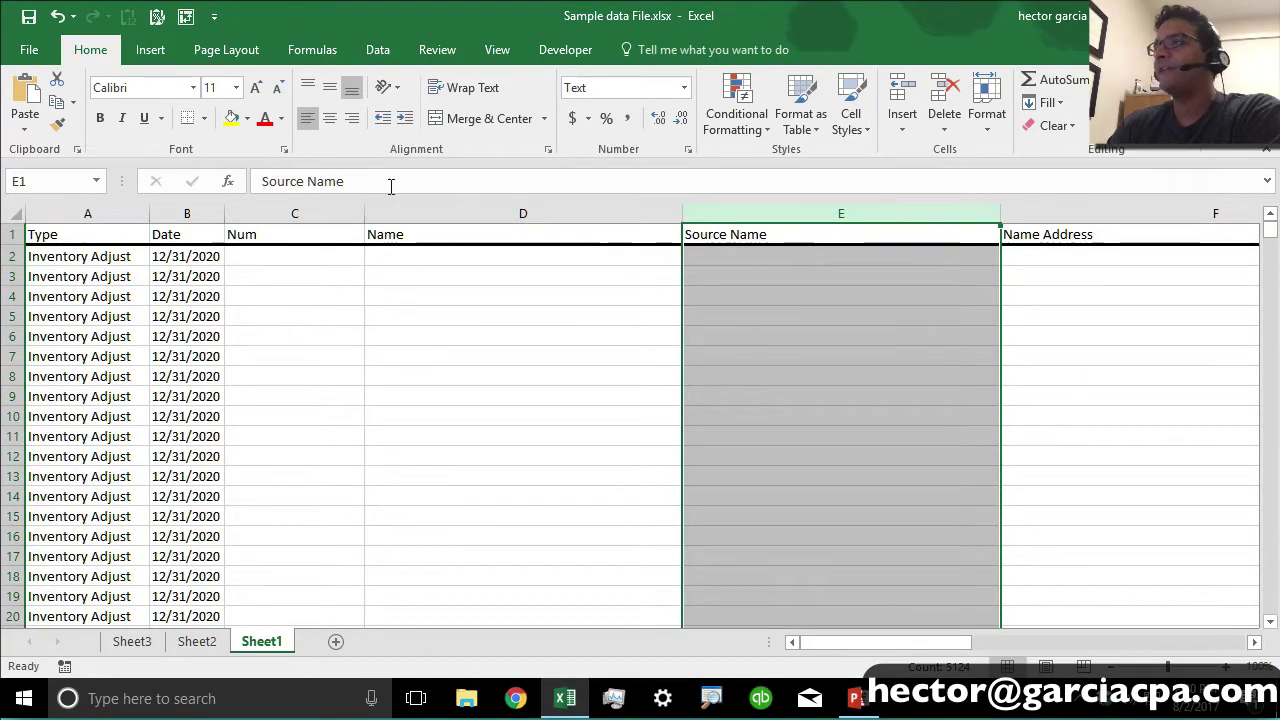
left_click(15, 213)
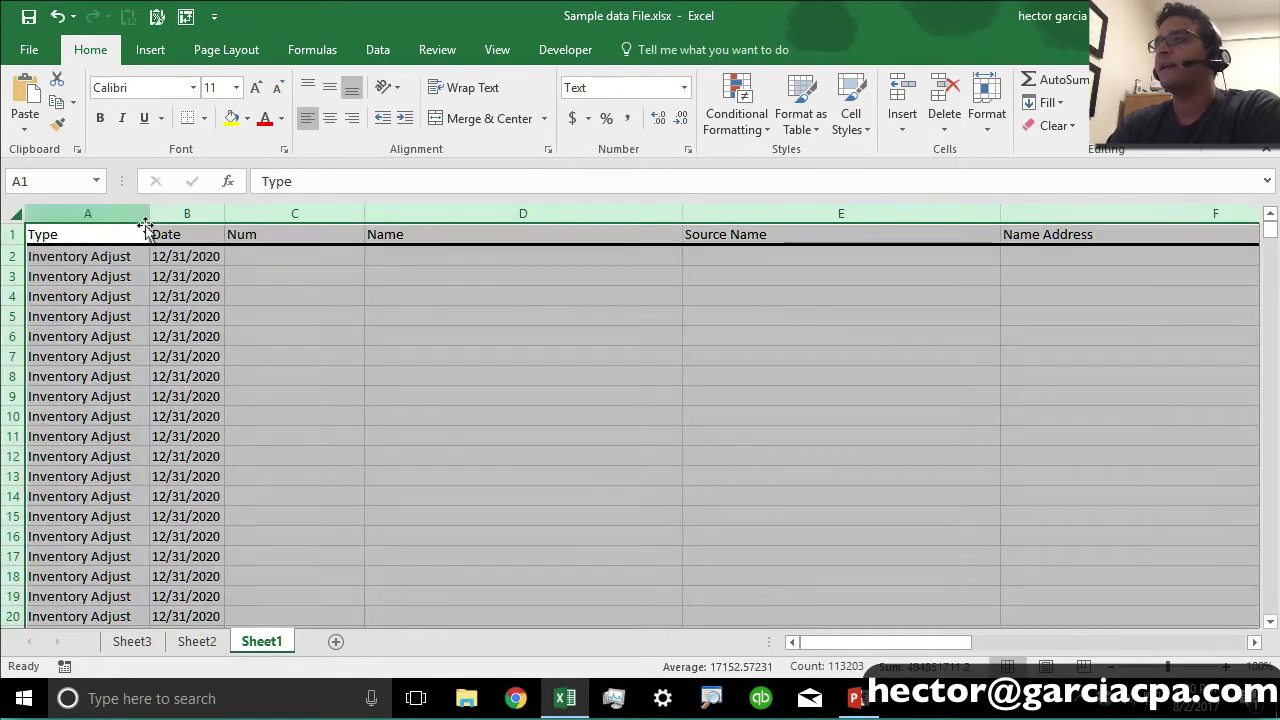
left_click_drag(147, 218, 92, 213)
left_click(268, 300)
left_click_drag(361, 215, 551, 214)
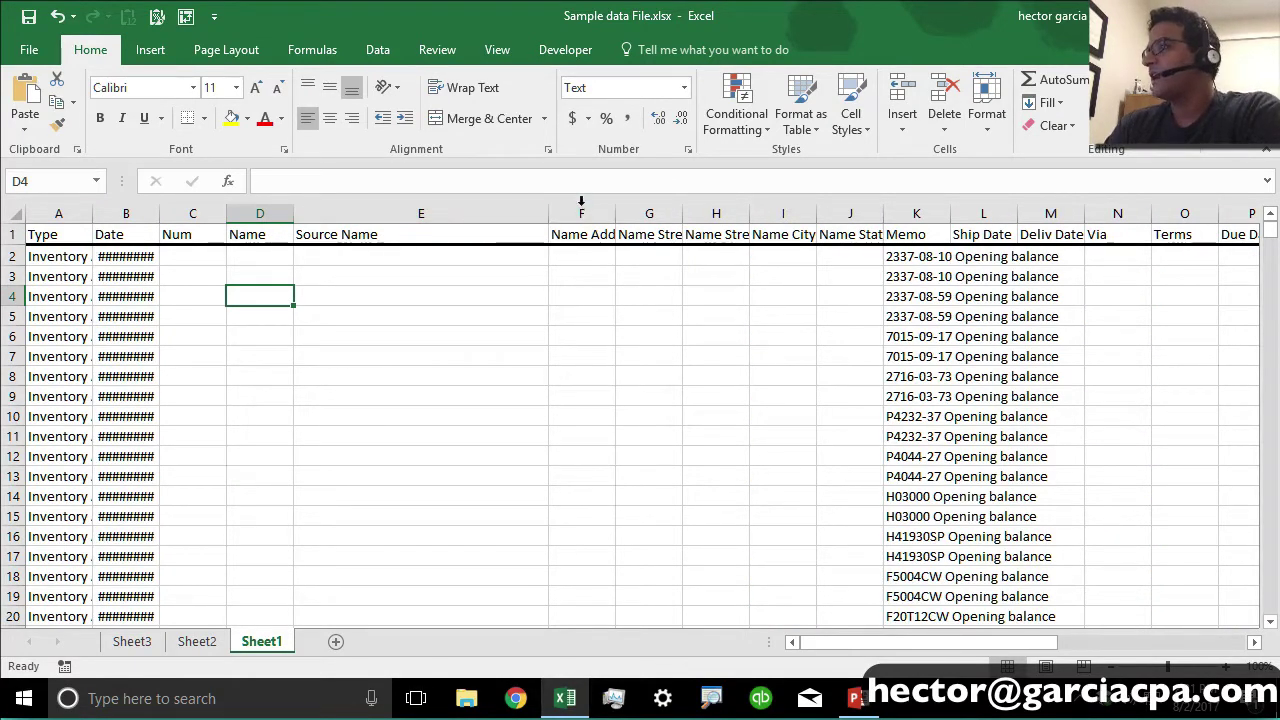
Step: Insert five blank columns between Source Name and Name Address
left_click_drag(580, 207, 848, 212)
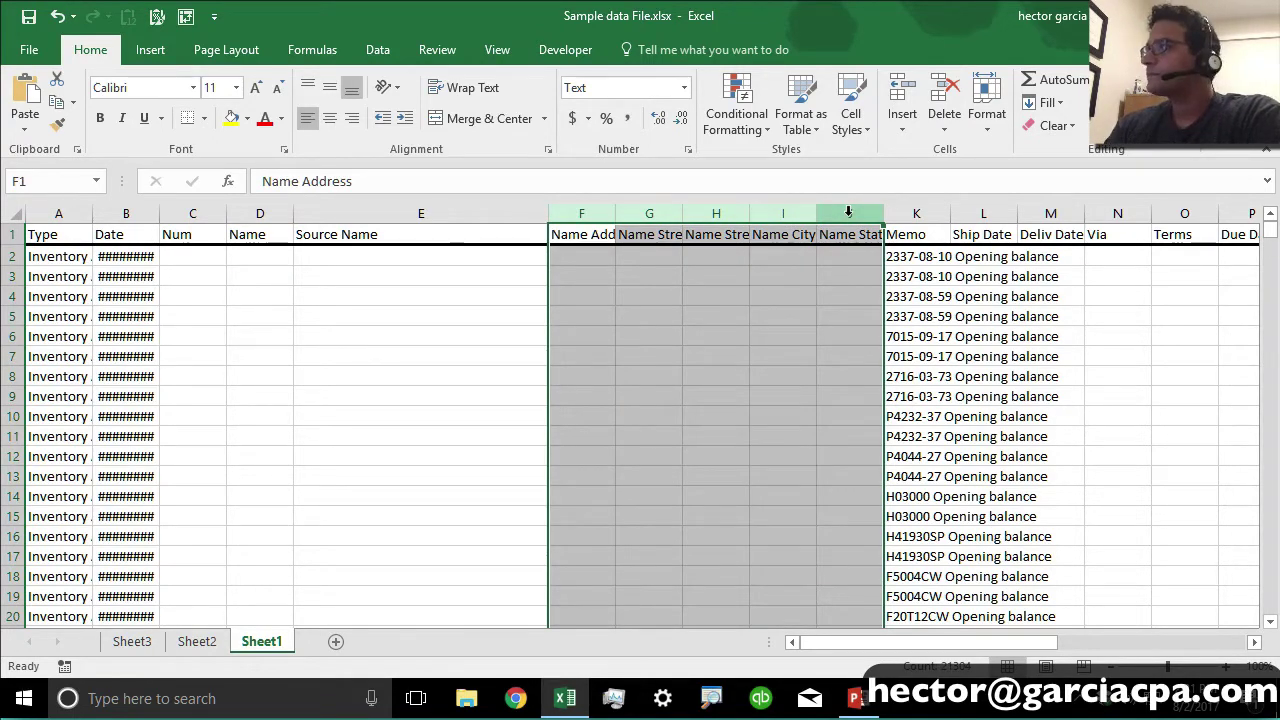
right_click(848, 212)
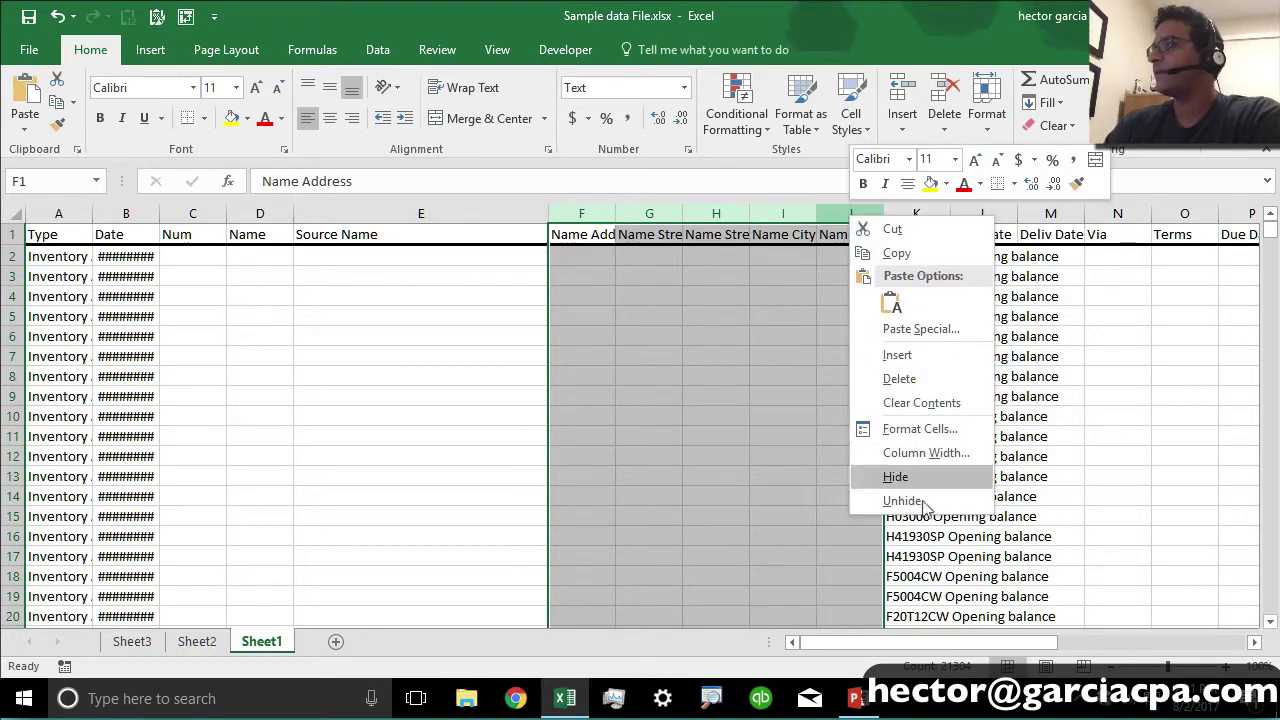
left_click(912, 357)
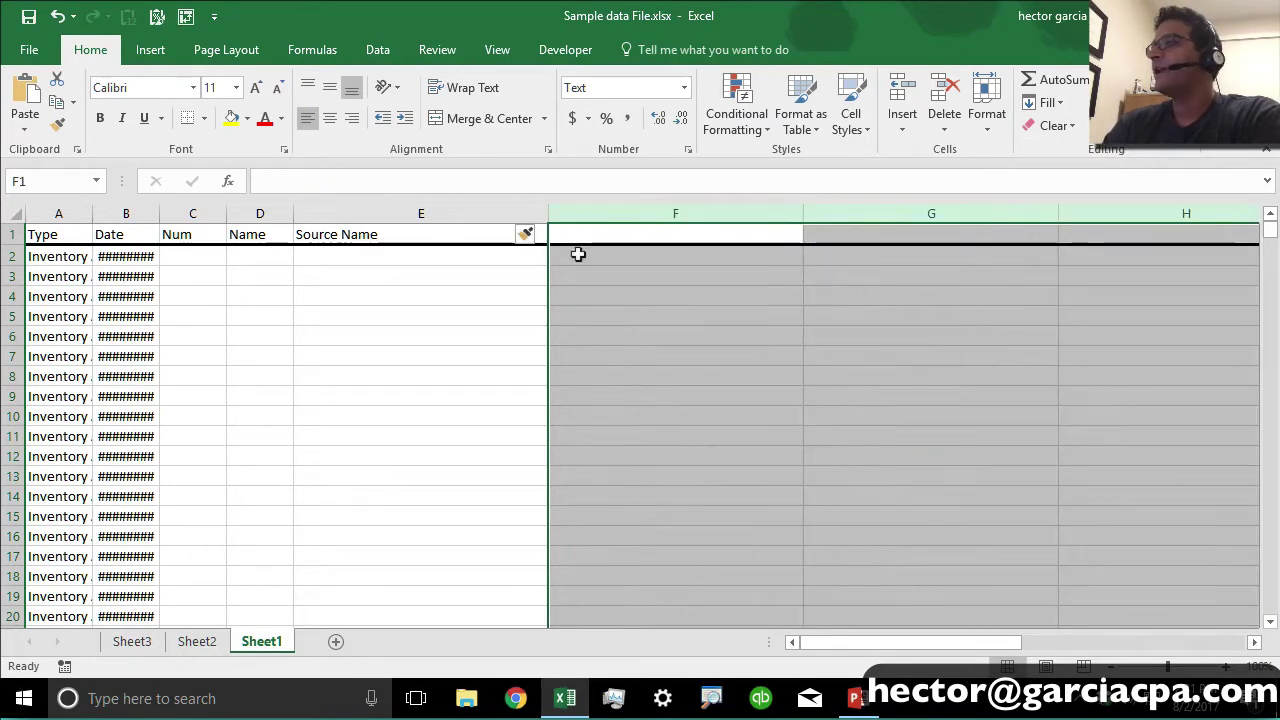
Step: Enter the headers Job1 in F1 and Job2 in G1 for the first two inserted columns
left_click(631, 232)
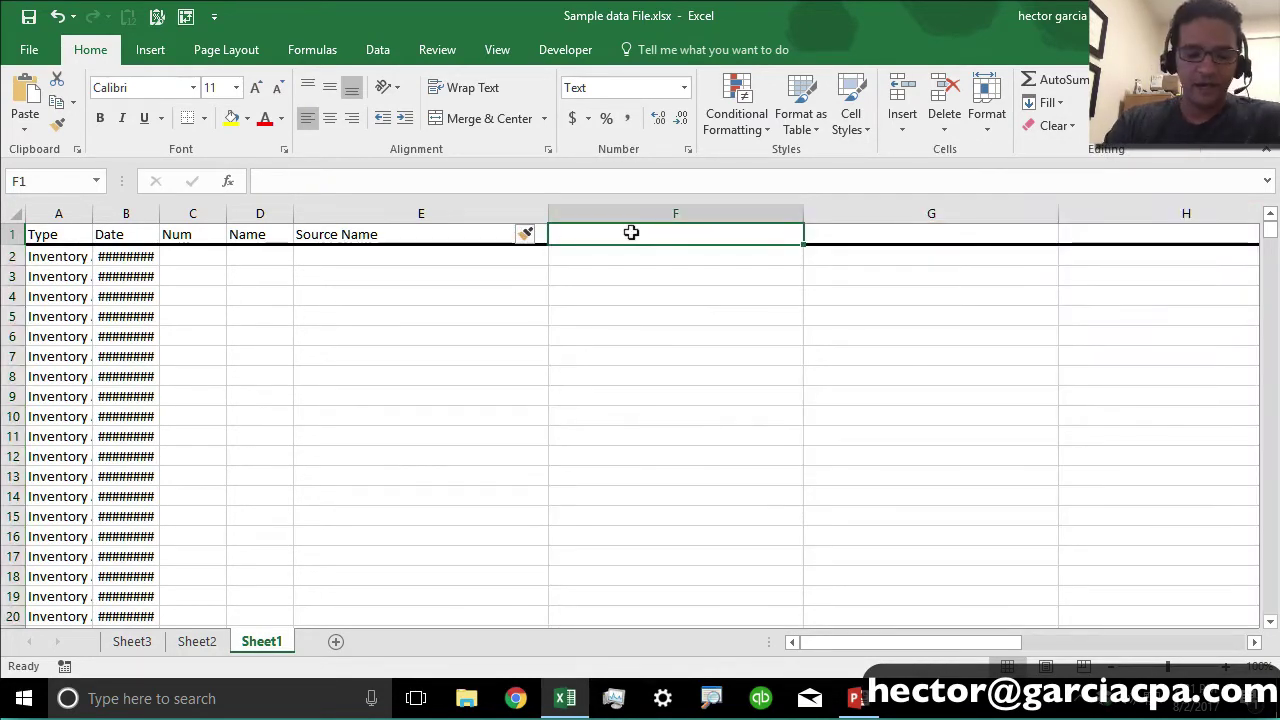
type("Job1")
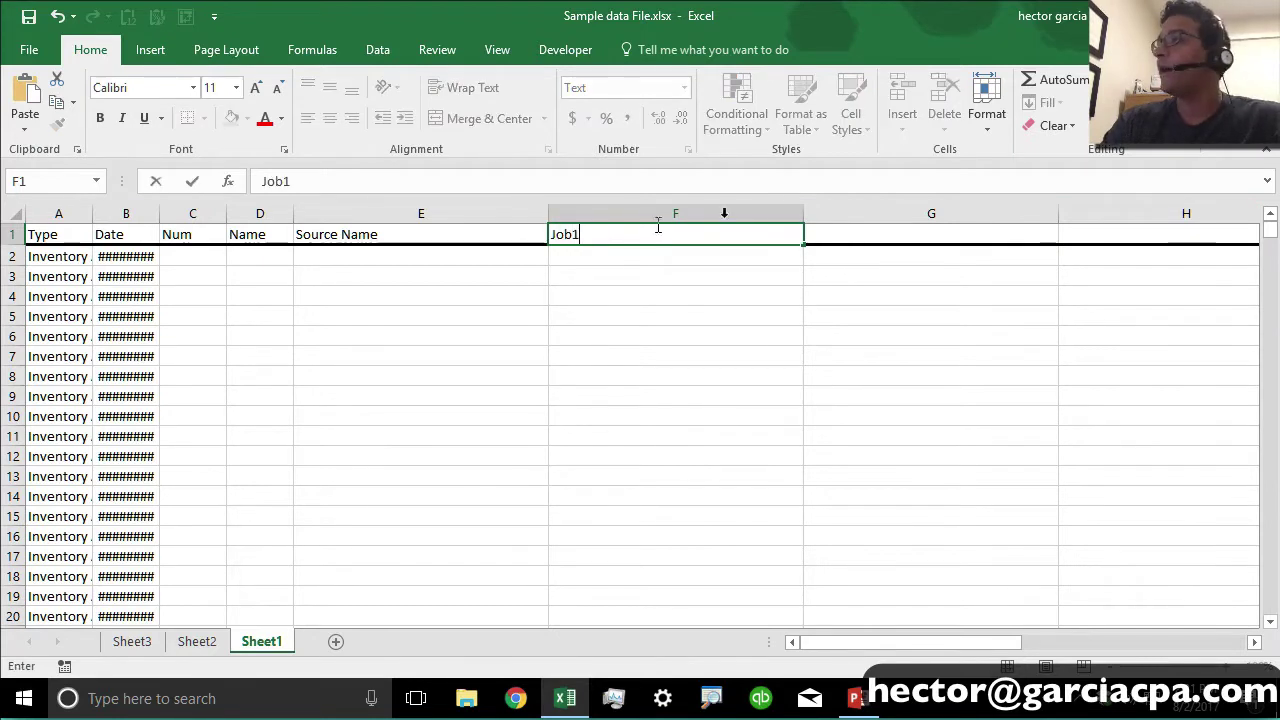
left_click(867, 238)
type("Job2")
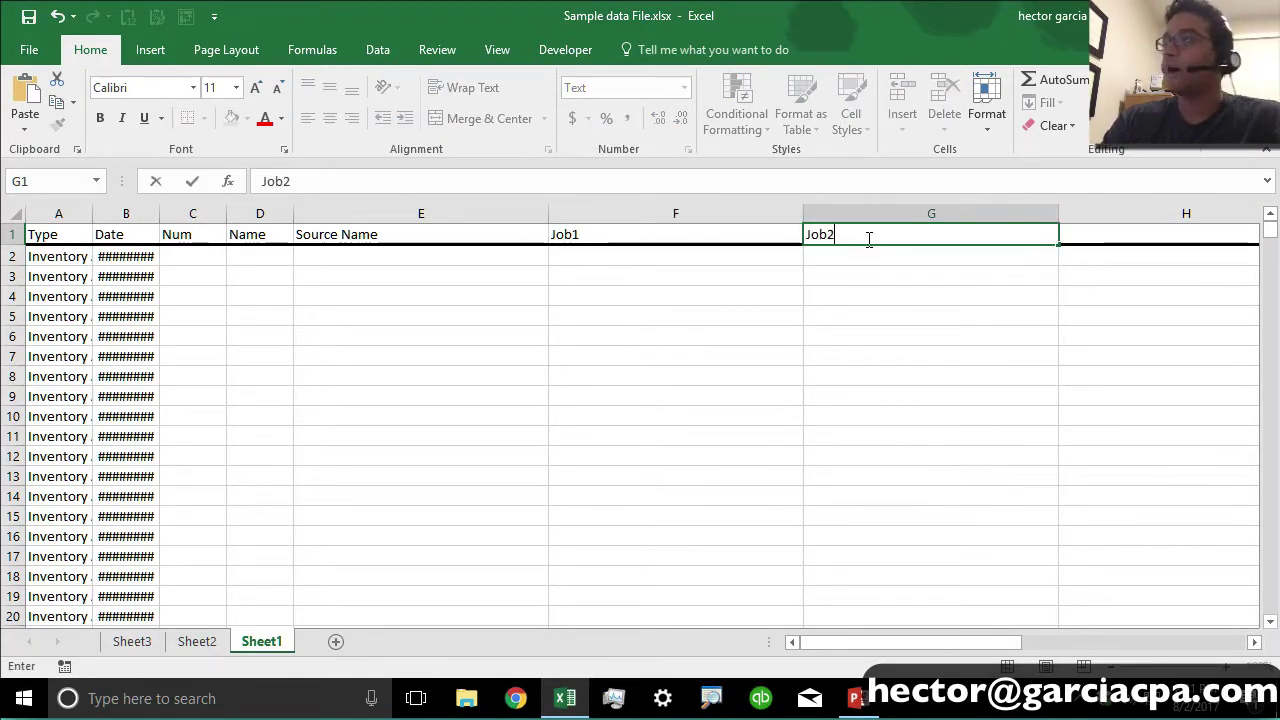
key("Return")
Step: Extend the Job1 and Job2 header series across row 1 with Job3 in H1 and Job4 in I1
left_click_drag(591, 237, 940, 240)
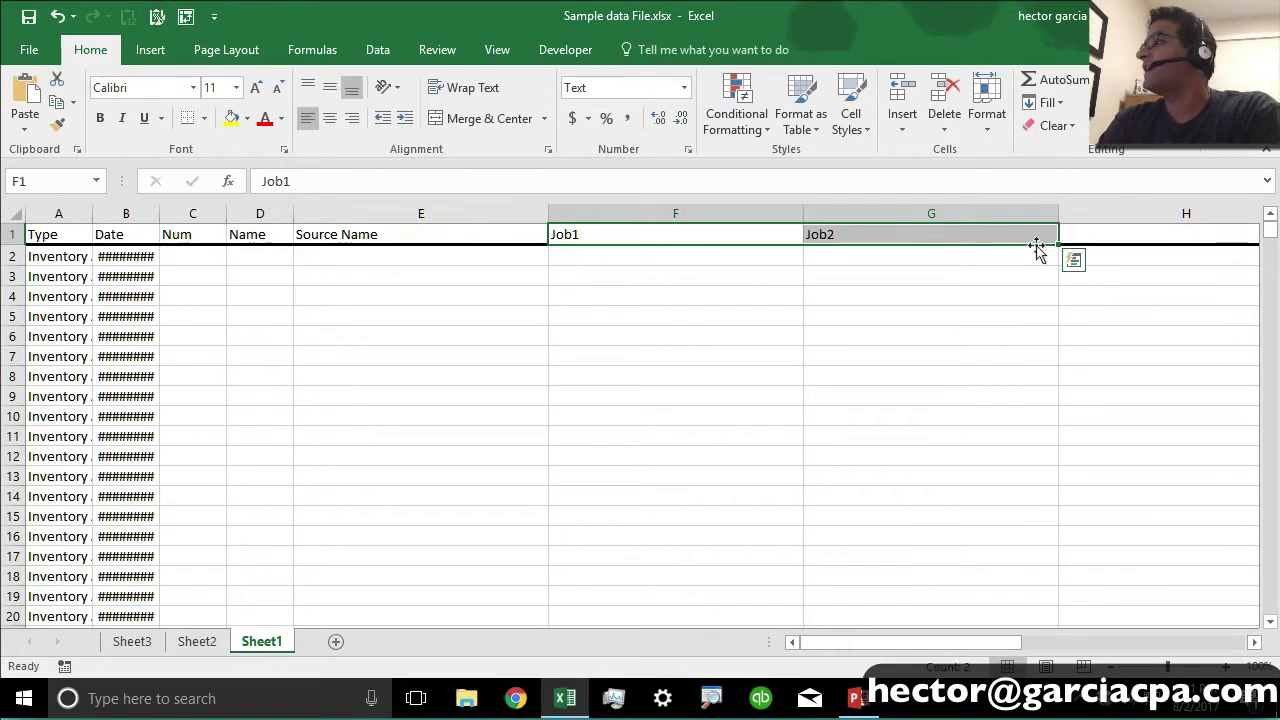
left_click_drag(1058, 244, 1212, 240)
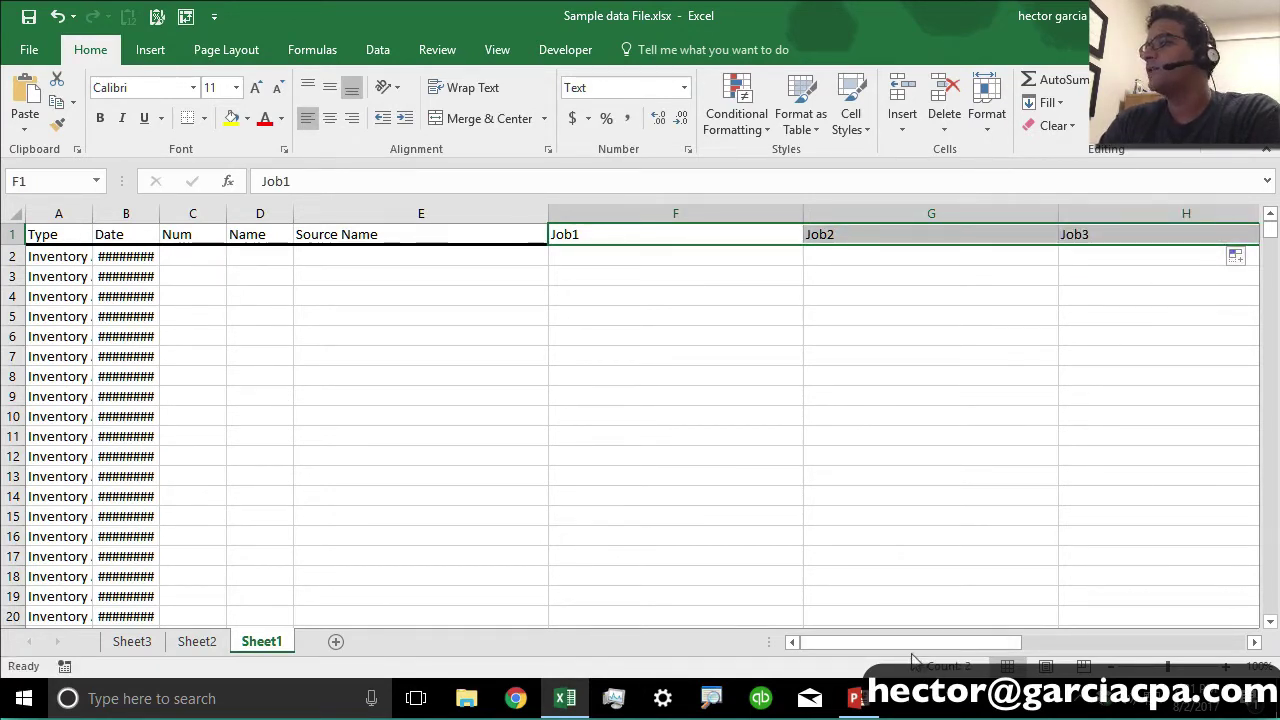
left_click_drag(910, 640, 943, 643)
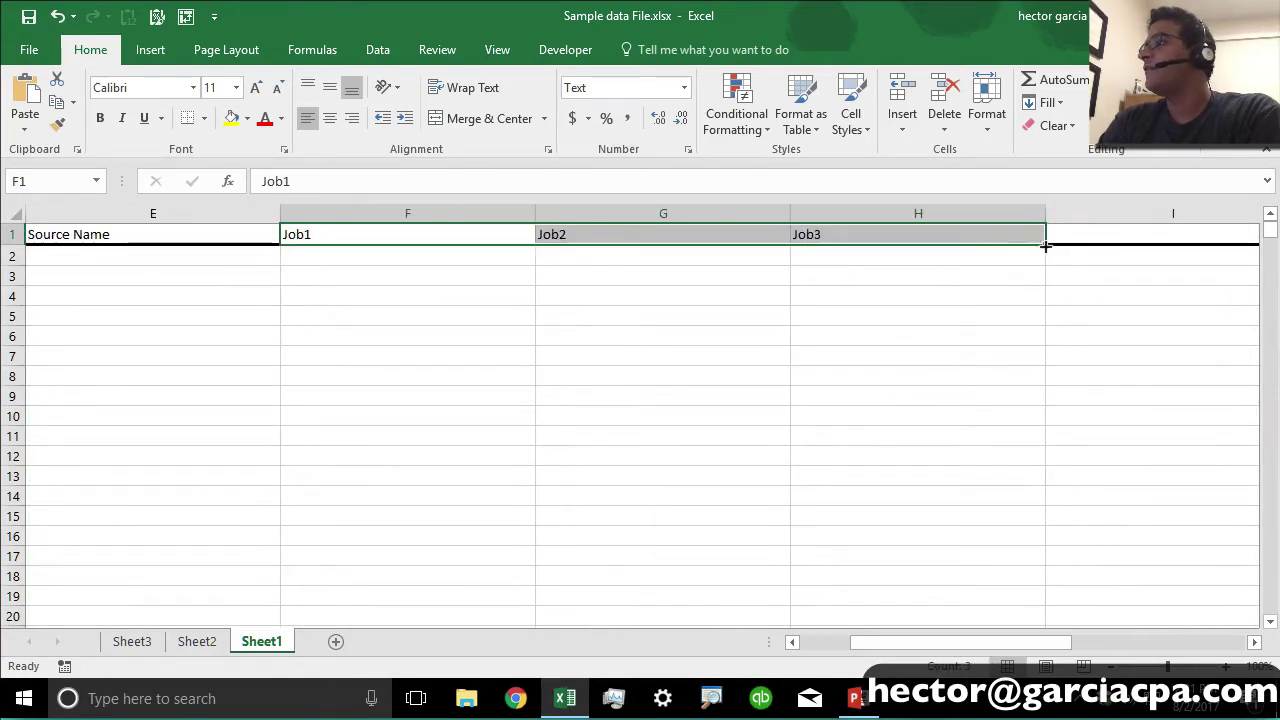
left_click_drag(1046, 245, 1138, 242)
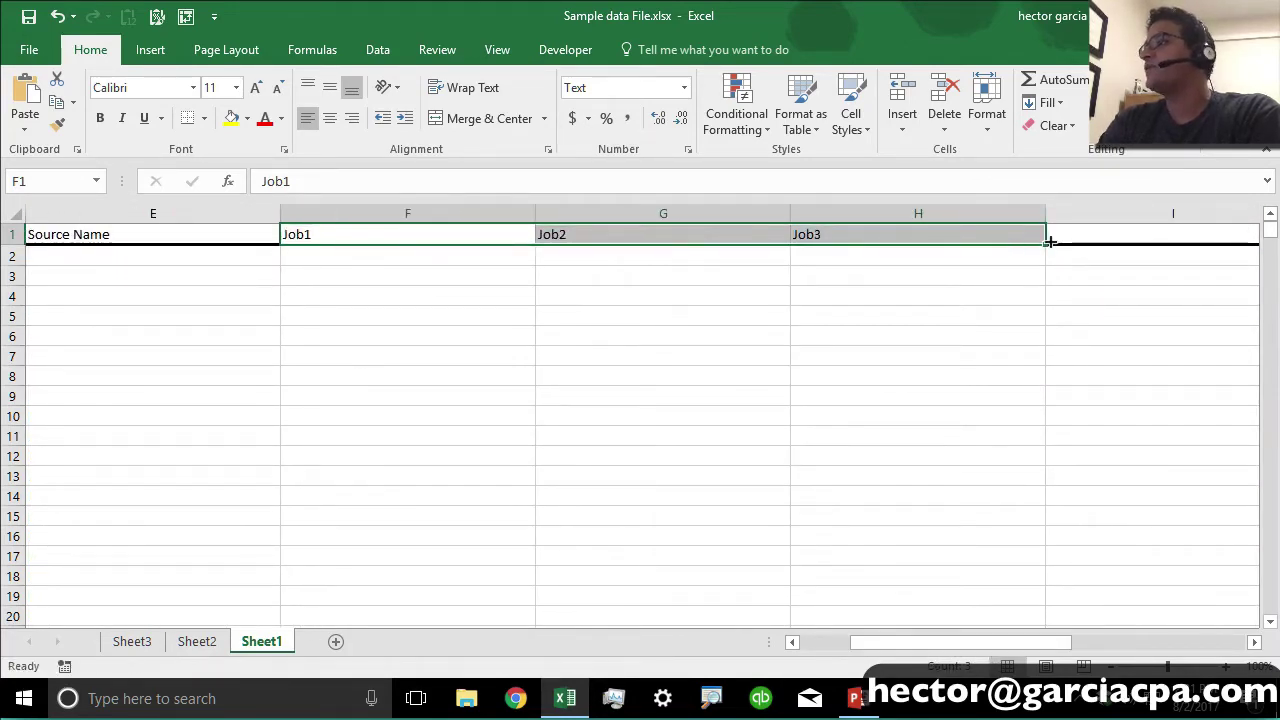
left_click_drag(1049, 242, 1202, 246)
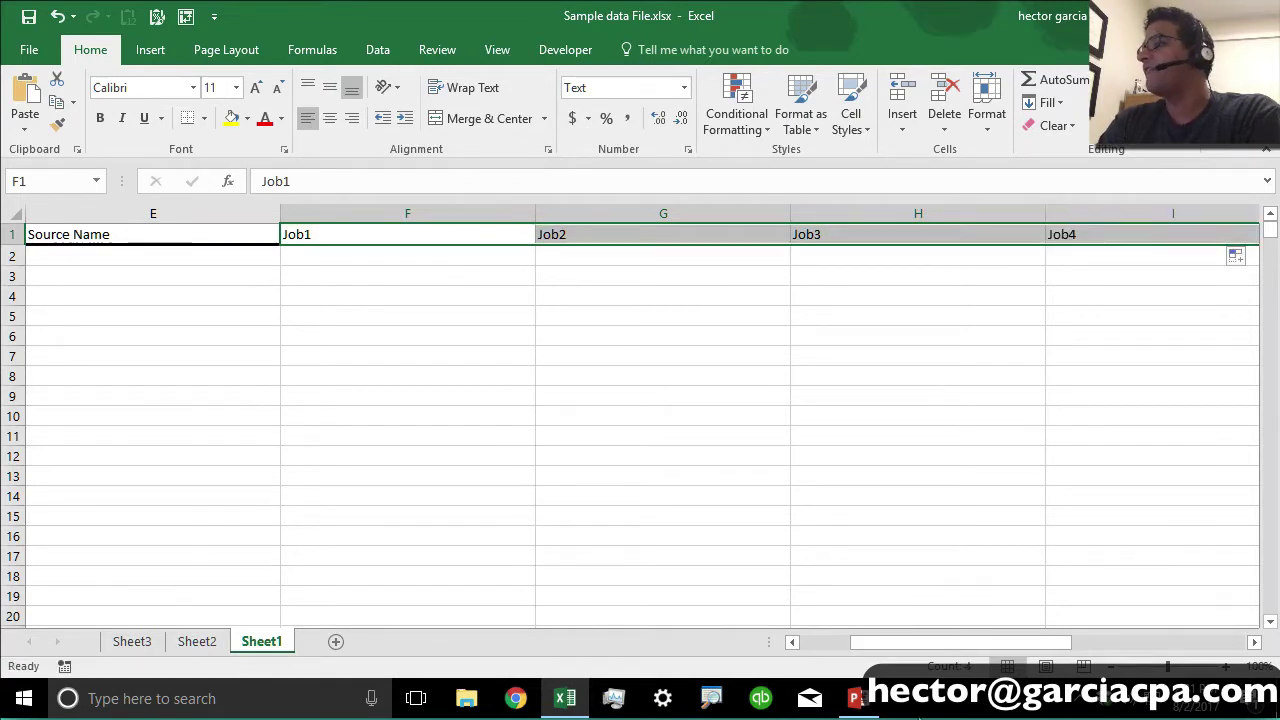
Step: Delete the unused blank column J between Job4 and Name Address
left_click_drag(908, 646, 934, 627)
left_click(908, 296)
left_click(905, 213)
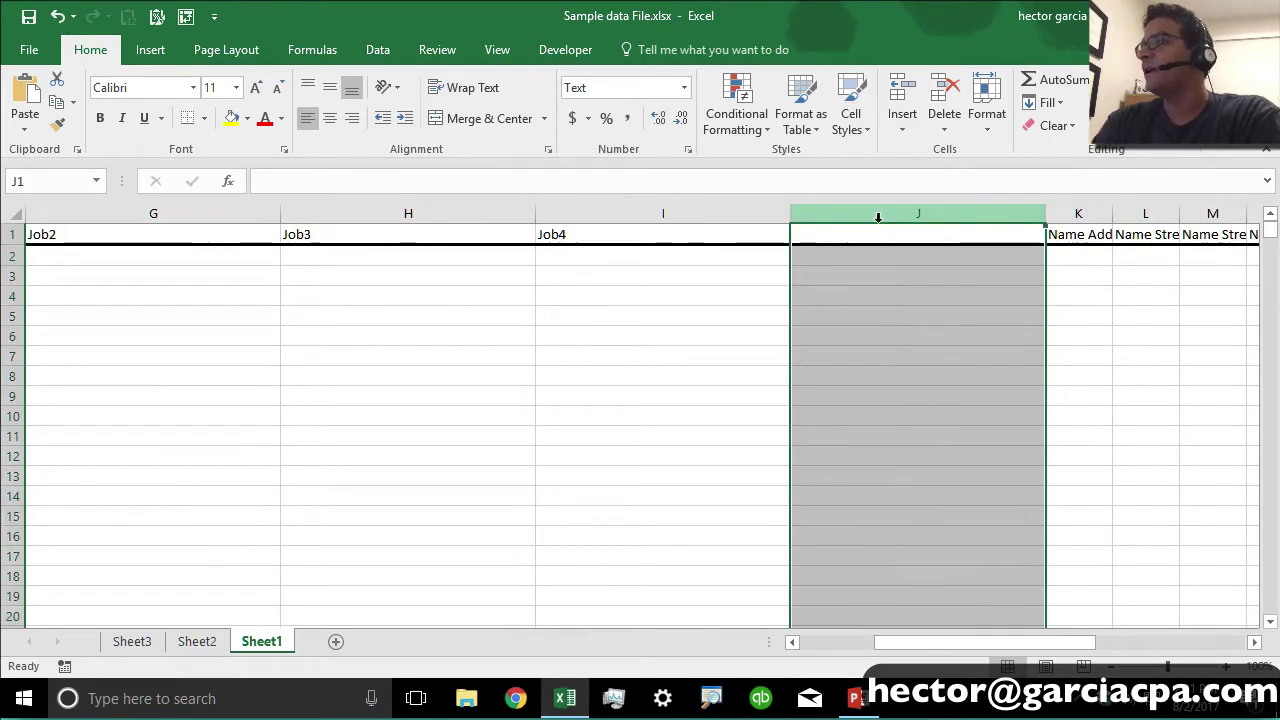
right_click(882, 220)
left_click(929, 386)
left_click(831, 391)
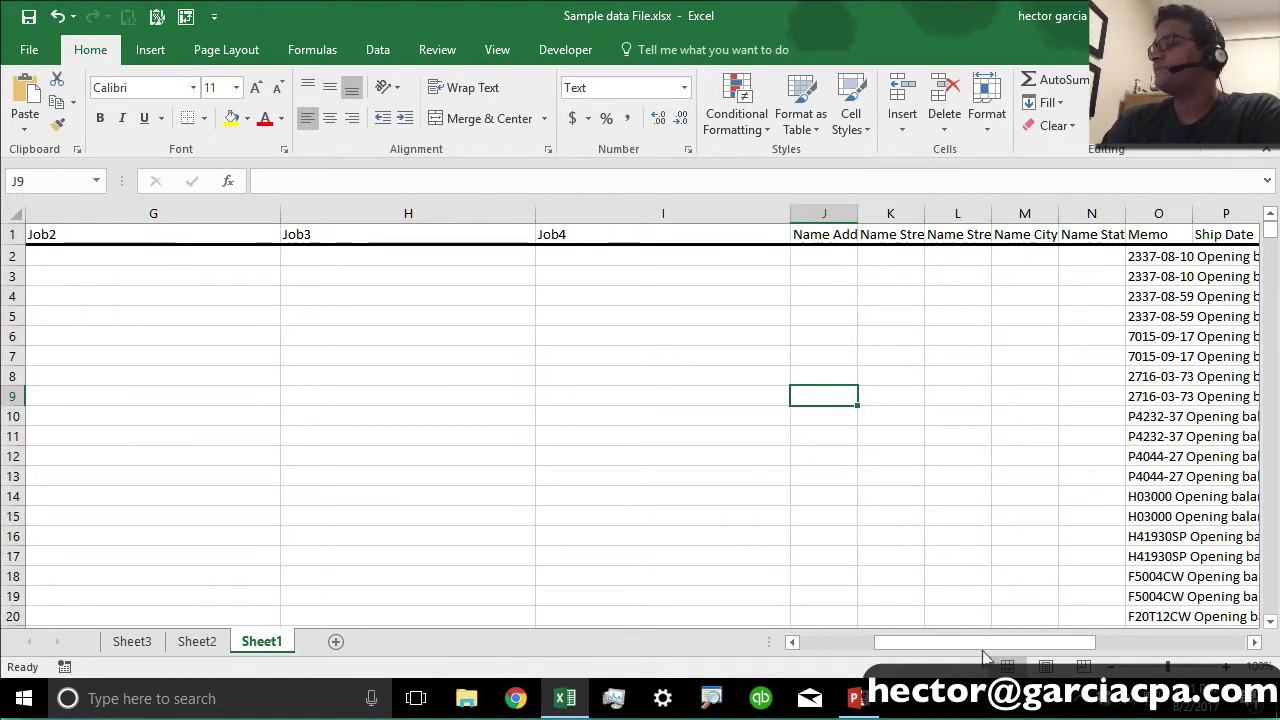
Step: Examine a Cole Home Builders entry in the Source Name column for the character separating customer and job
left_click_drag(978, 645, 895, 649)
left_click(374, 258)
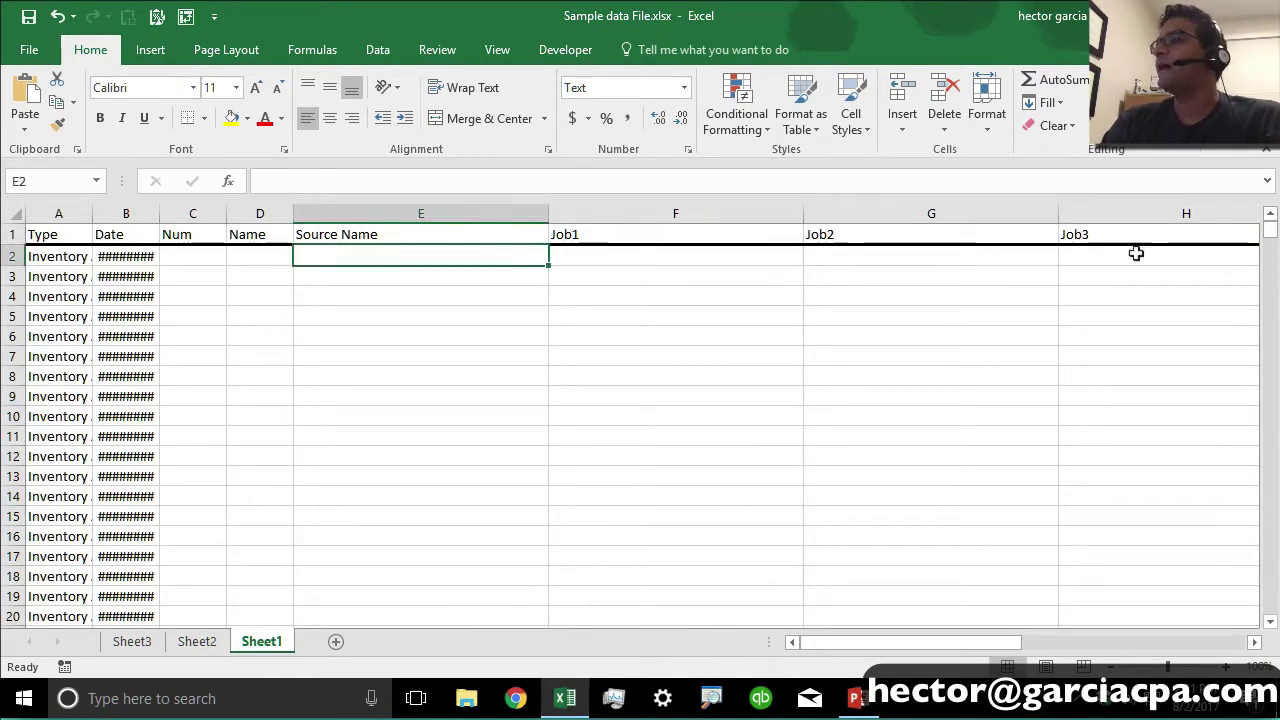
left_click_drag(1270, 231, 1275, 262)
left_click(407, 262)
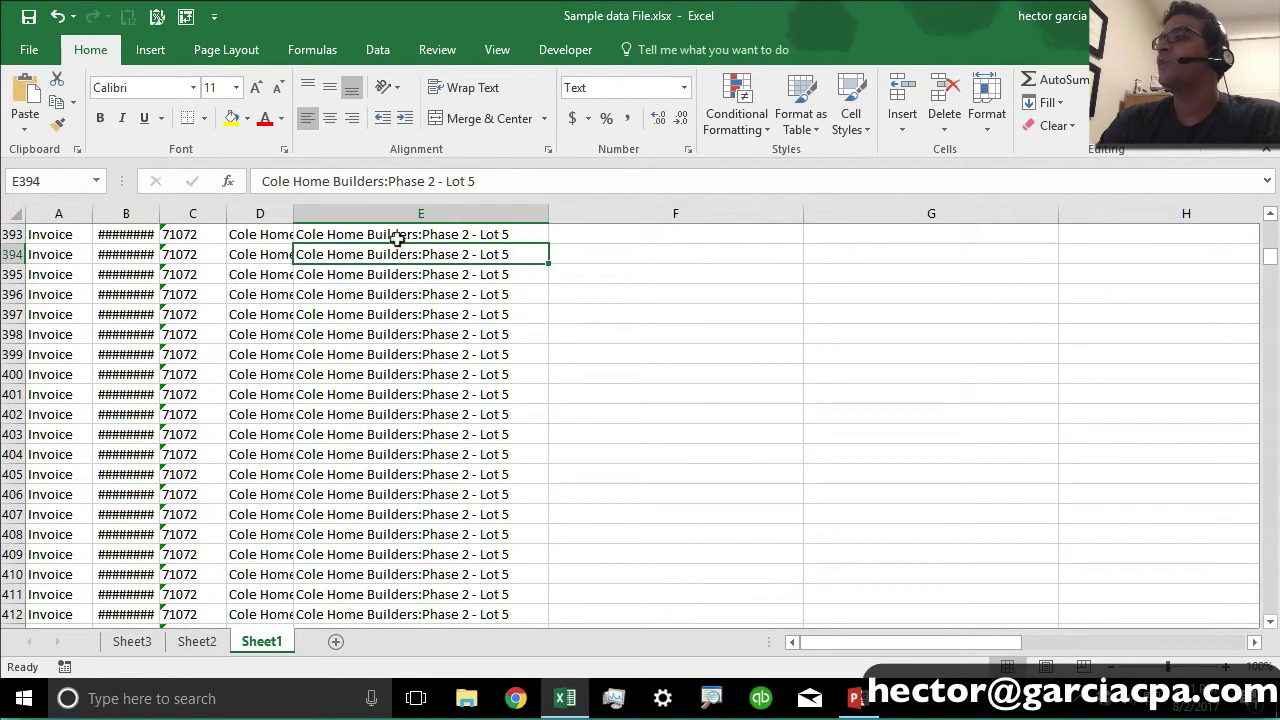
left_click_drag(259, 184, 475, 187)
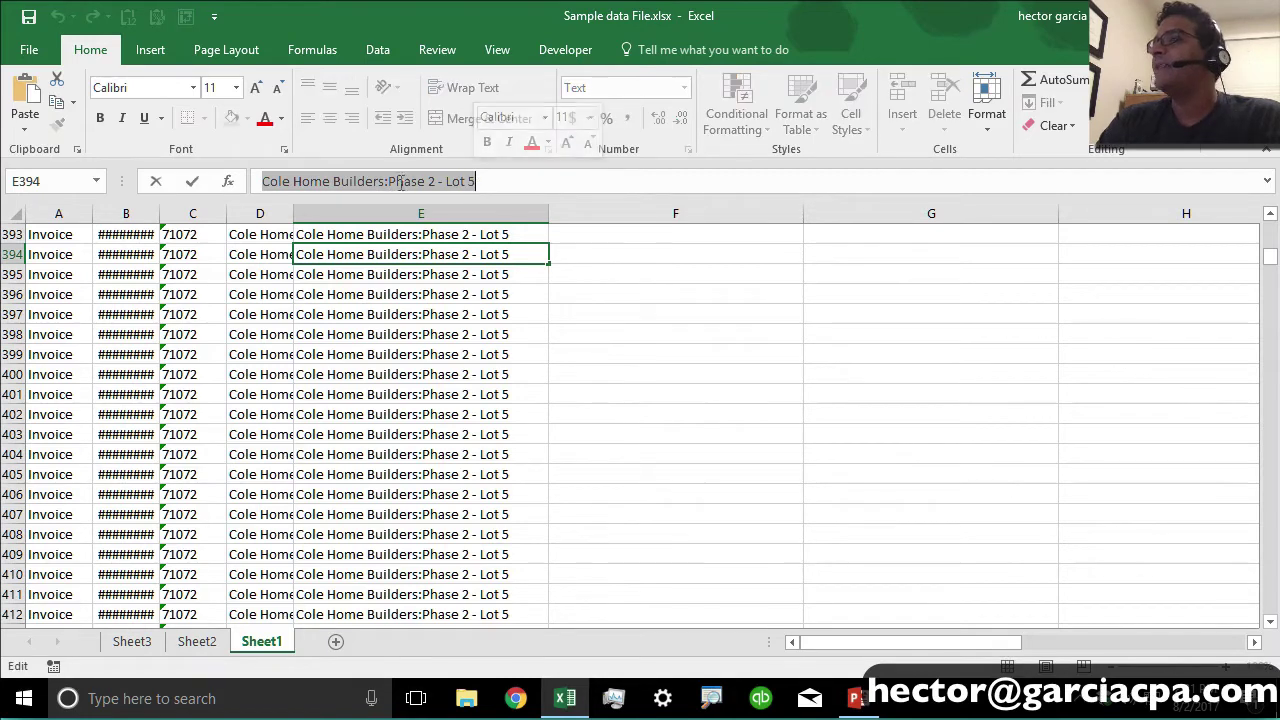
left_click(390, 181)
left_click_drag(384, 184, 384, 182)
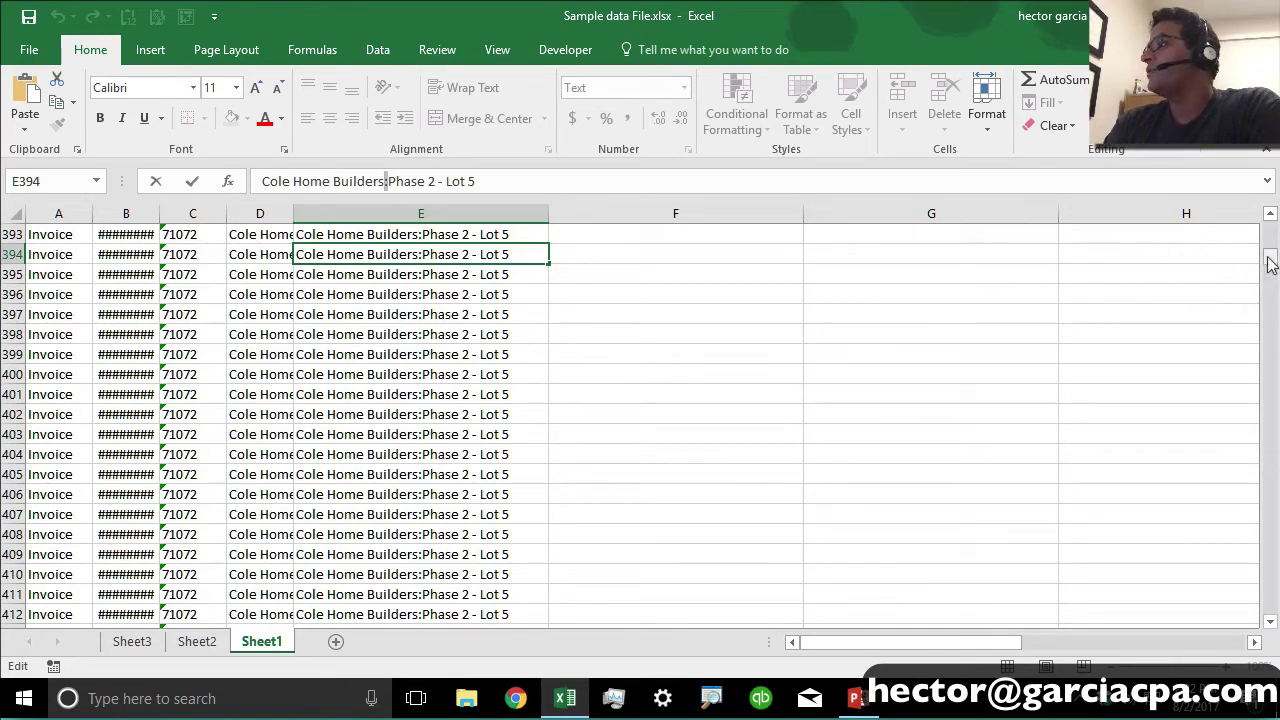
Step: Start Text to Columns on the whole Source Name column E and choose Delimited as the data type
left_click_drag(1260, 250, 1266, 210)
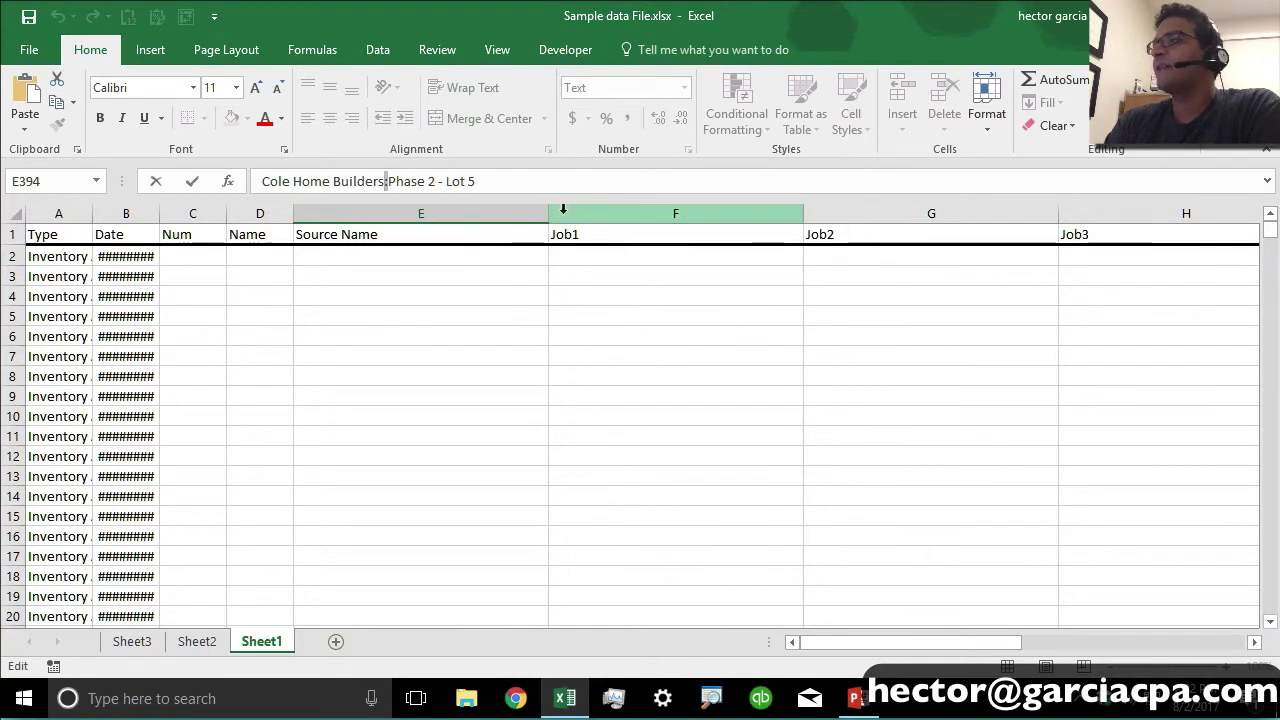
left_click(449, 207)
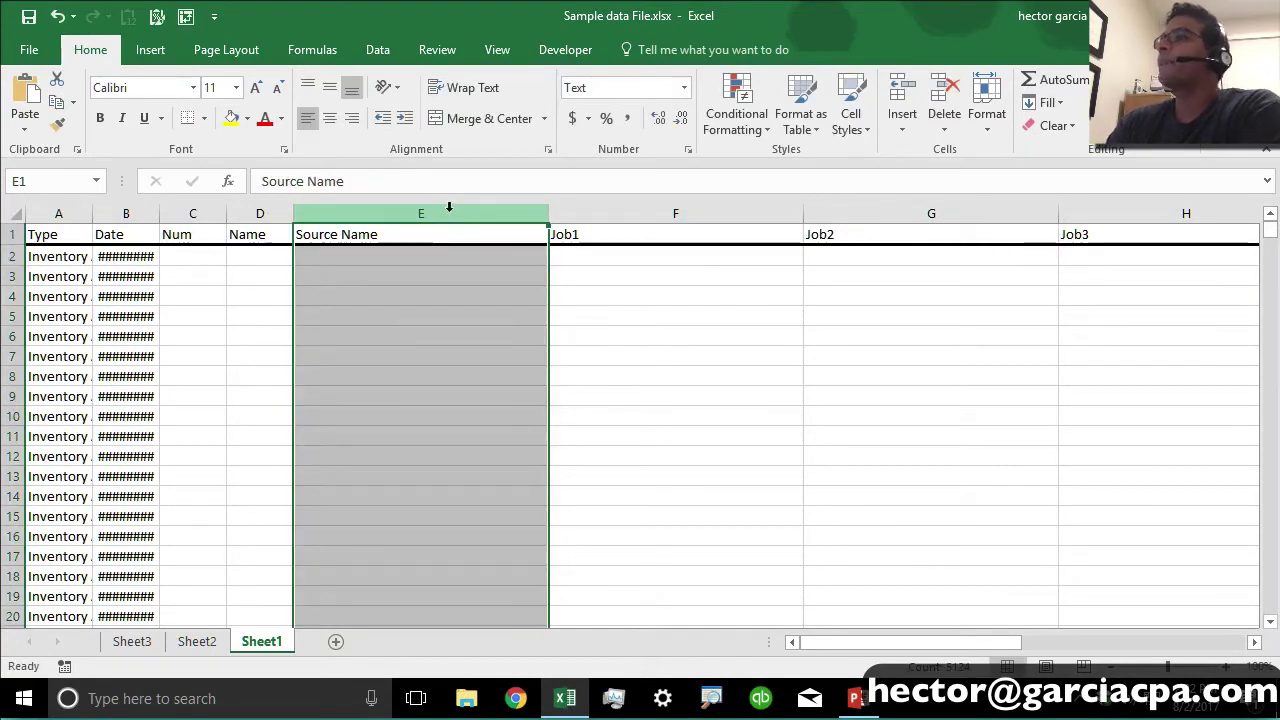
left_click(379, 52)
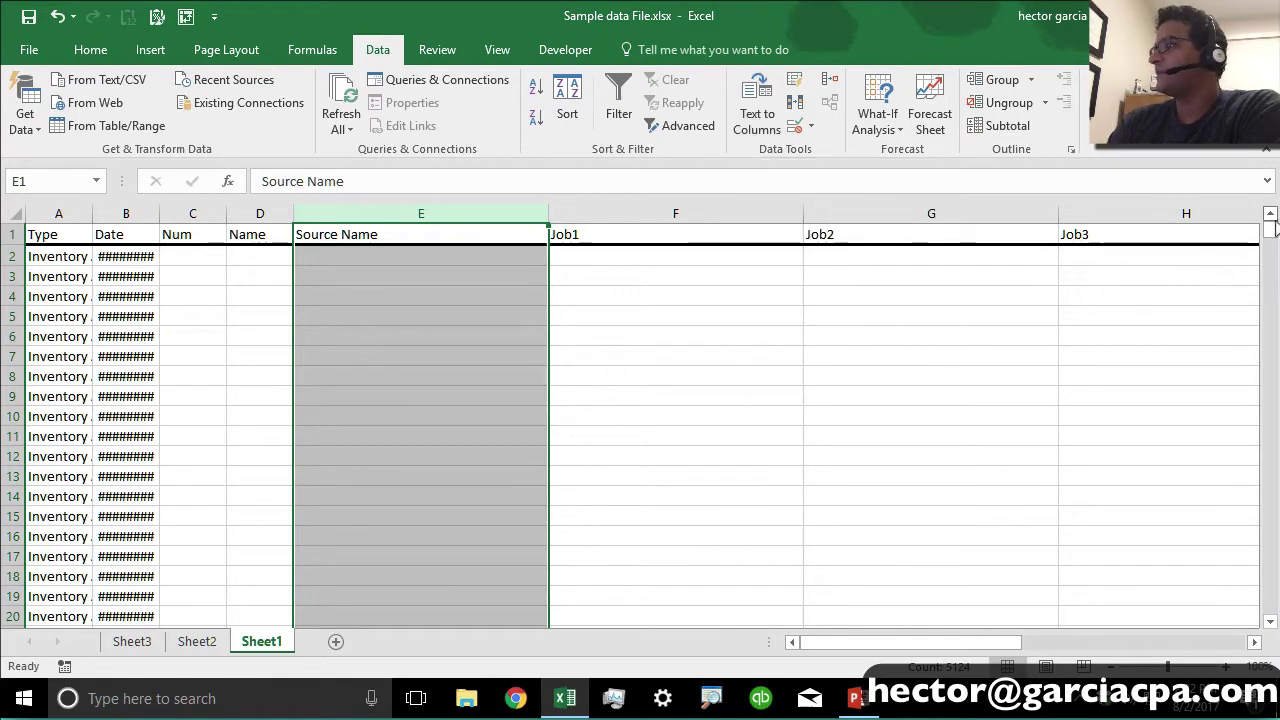
left_click_drag(1270, 230, 1272, 246)
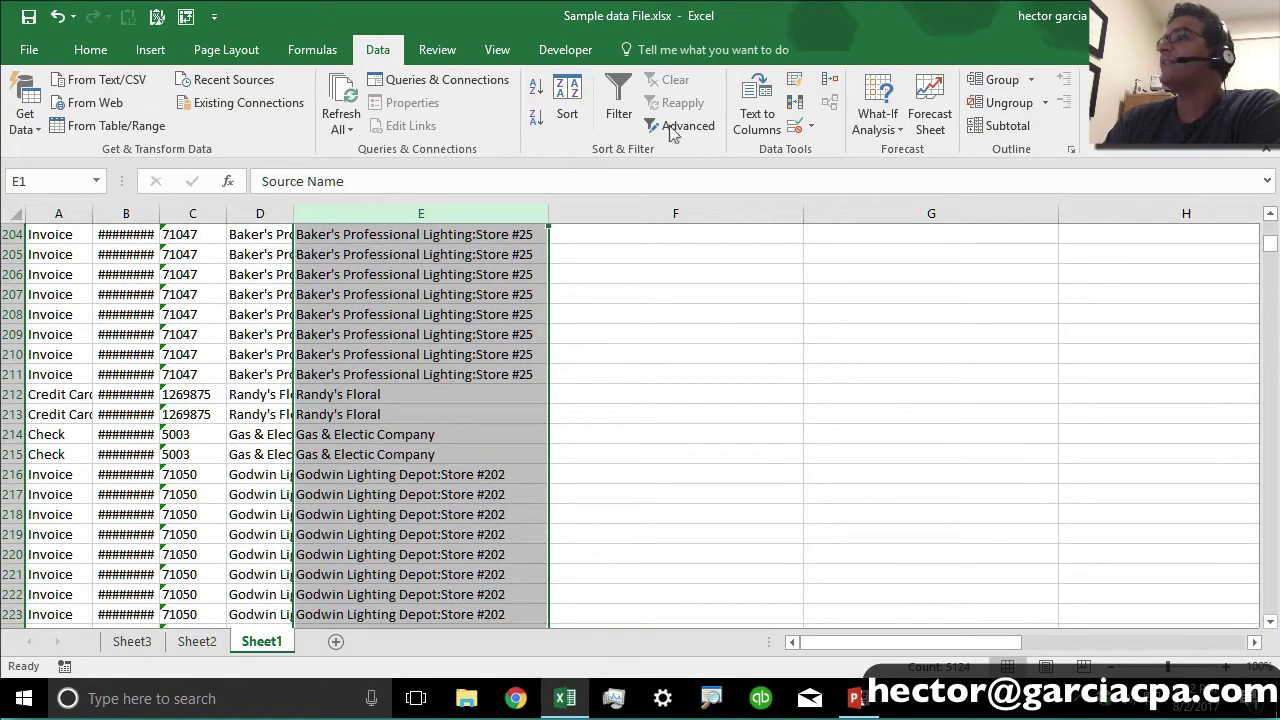
left_click(755, 110)
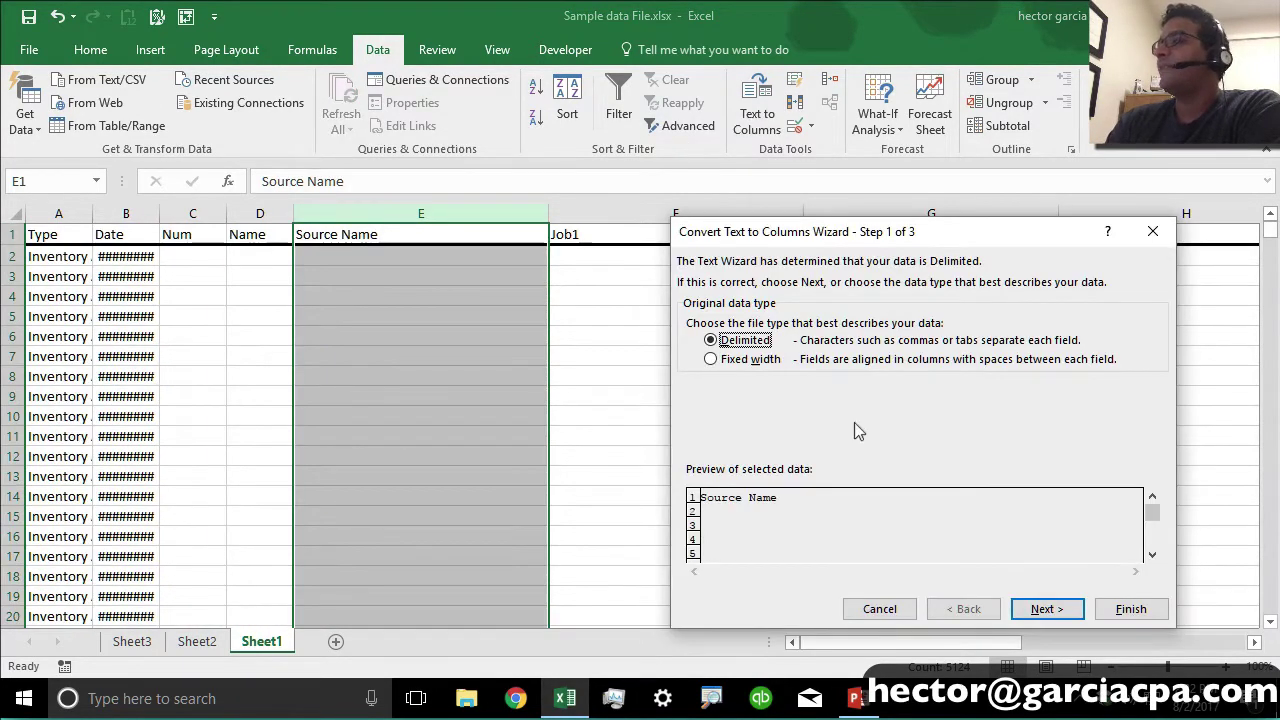
left_click(751, 366)
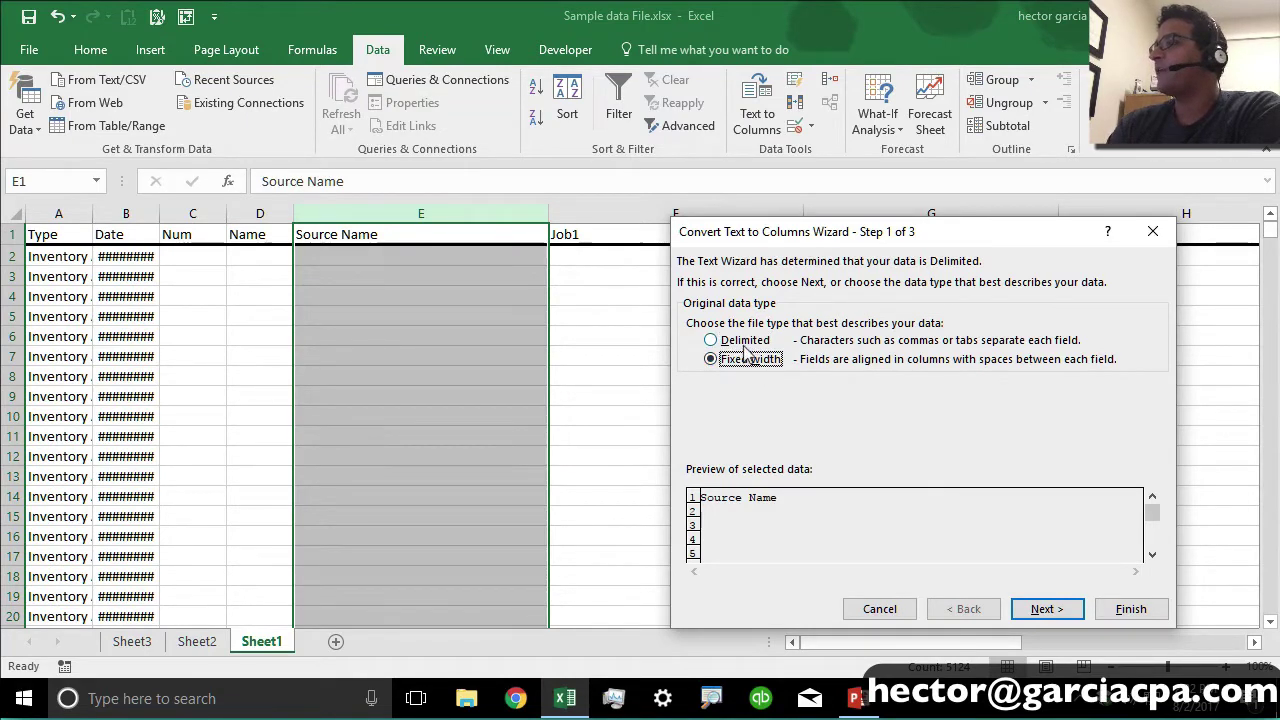
left_click(743, 343)
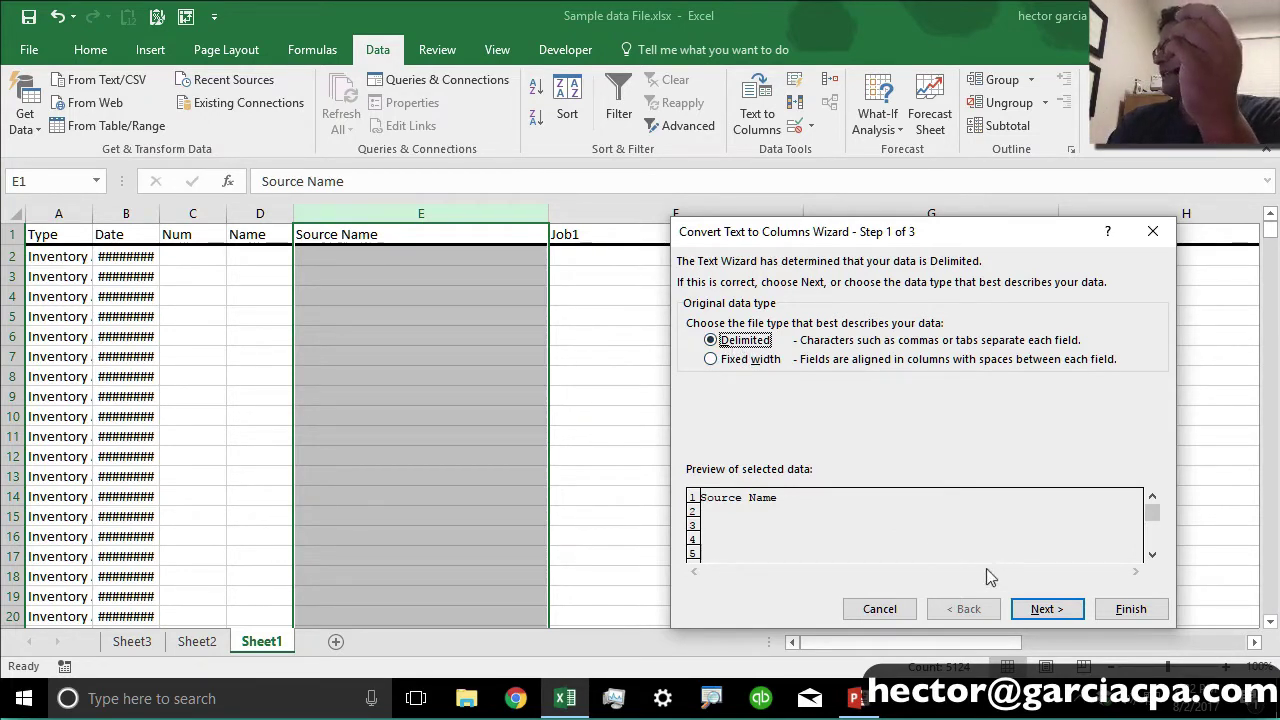
left_click(1043, 608)
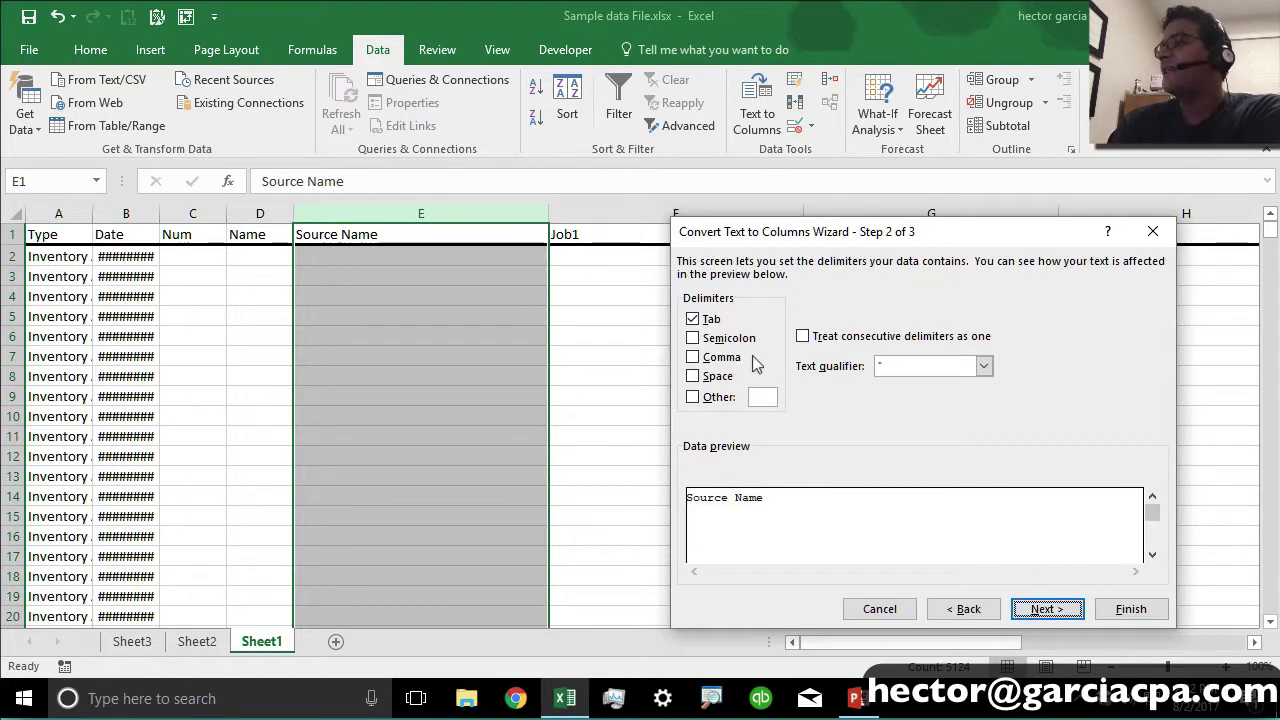
Step: Set a colon as the only delimiter, replacing Tab, and complete the split over the existing data in the neighbouring column
left_click(693, 319)
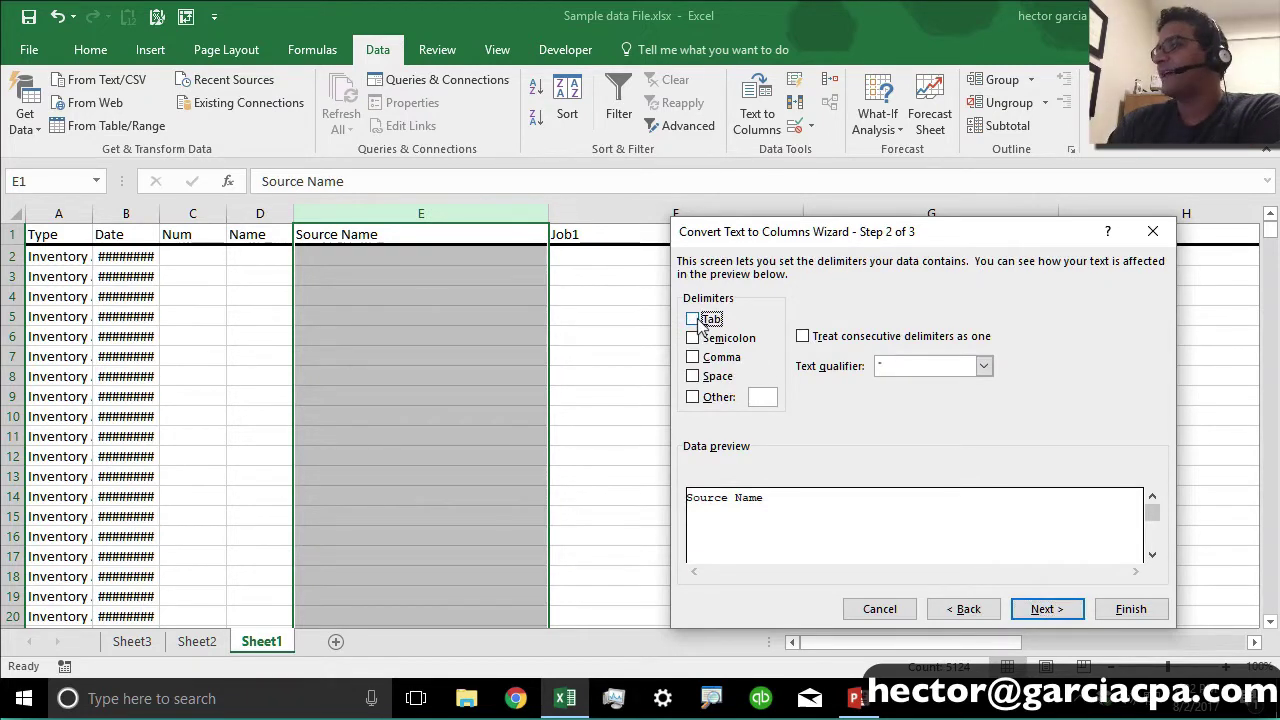
left_click(693, 397)
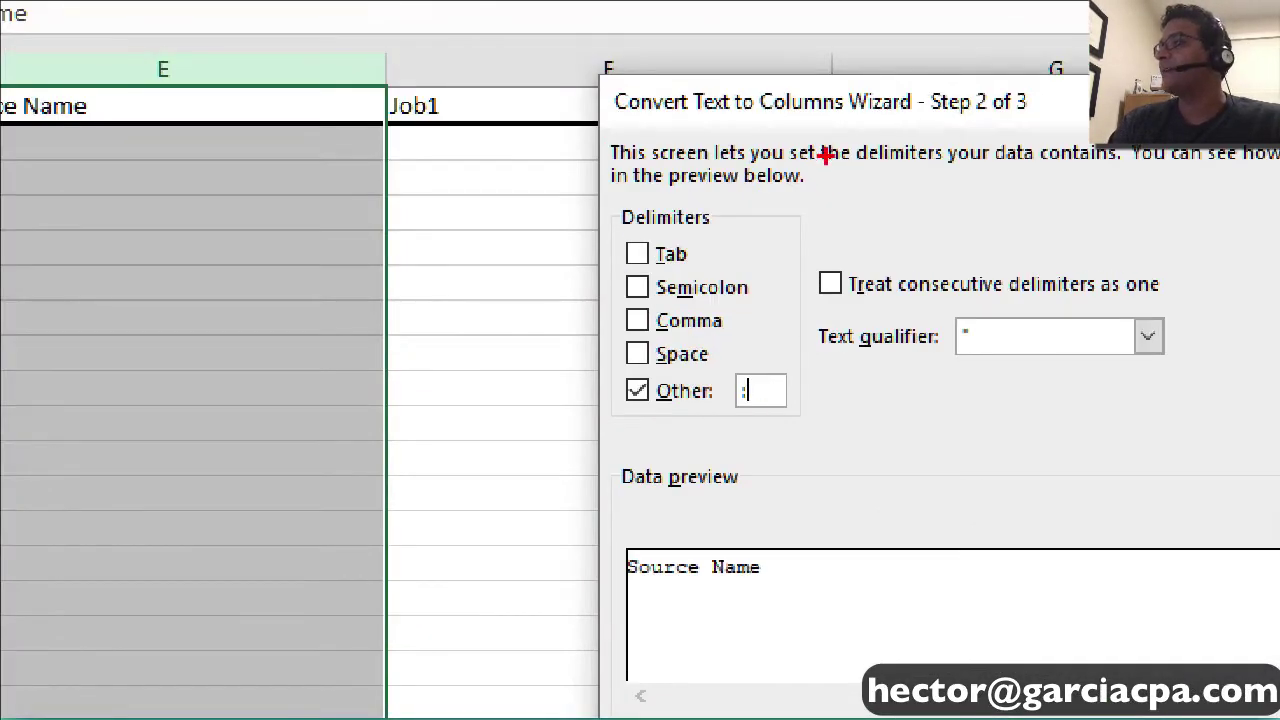
mouse_move(826, 155)
left_mouse_down()
mouse_move(372, 360)
mouse_move(930, 230)
mouse_move(650, 103)
left_mouse_up()
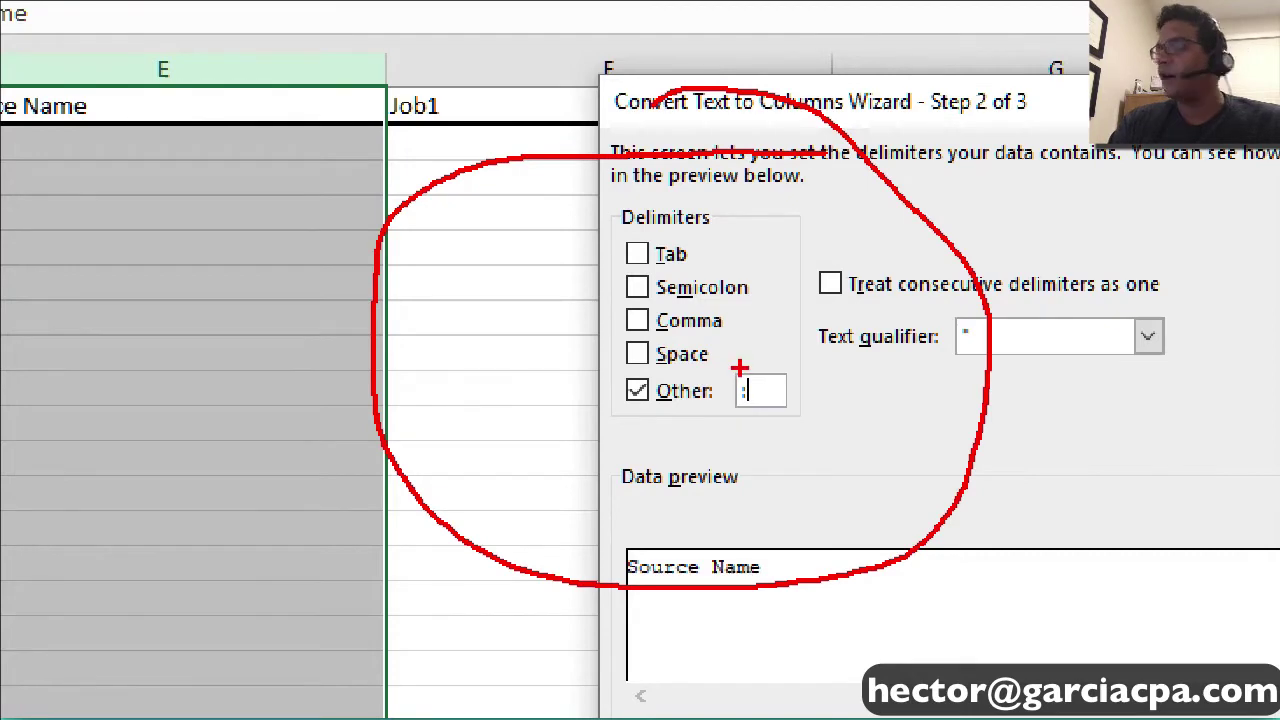
key("Escape")
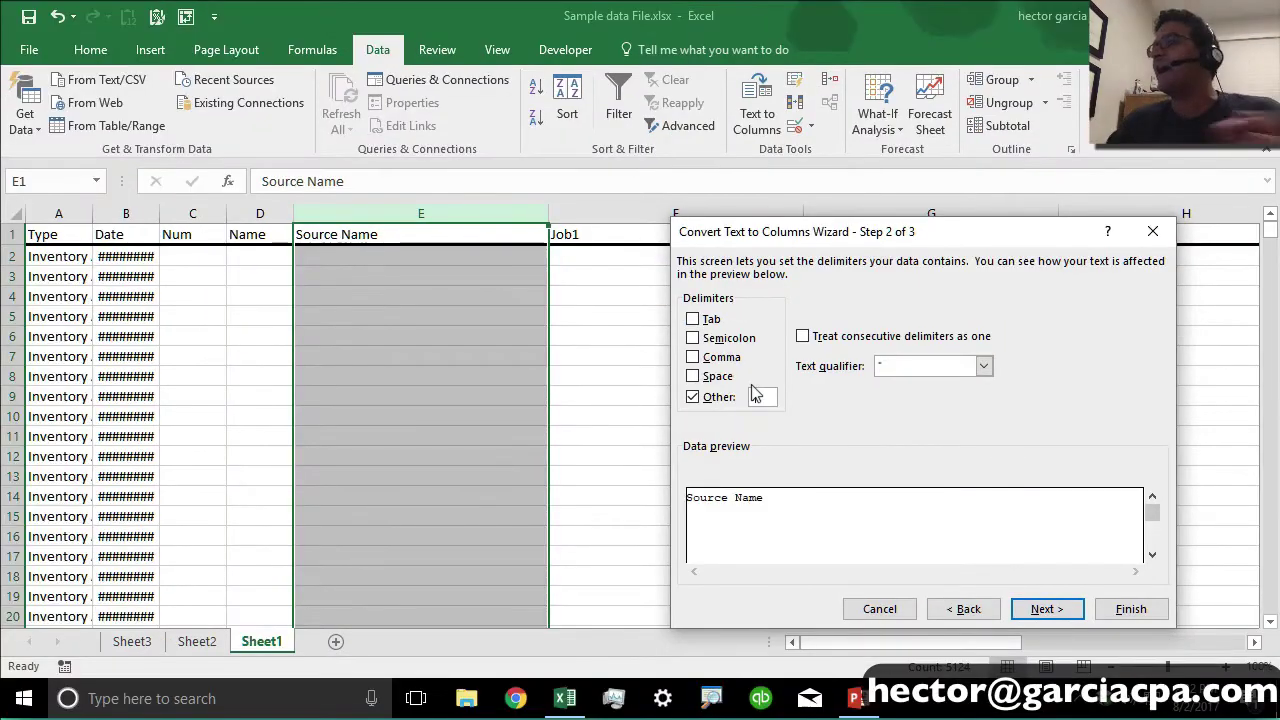
left_click(1046, 609)
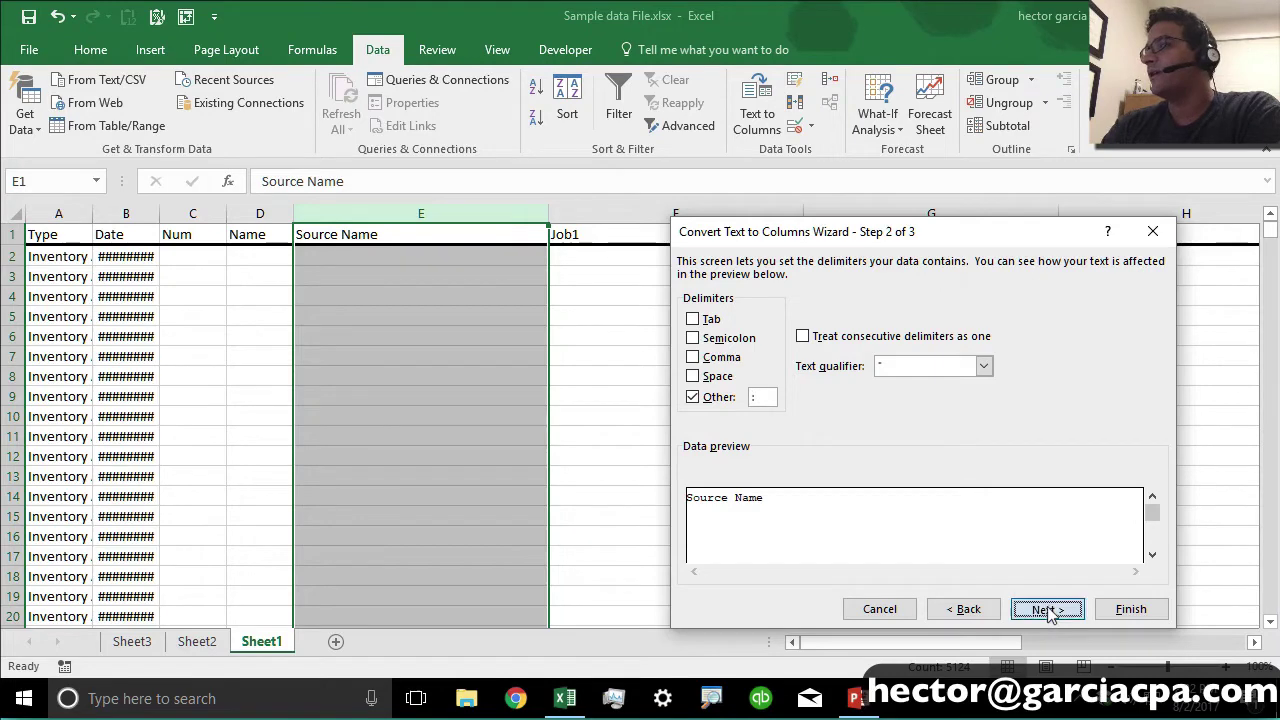
left_click(1138, 610)
left_click(596, 413)
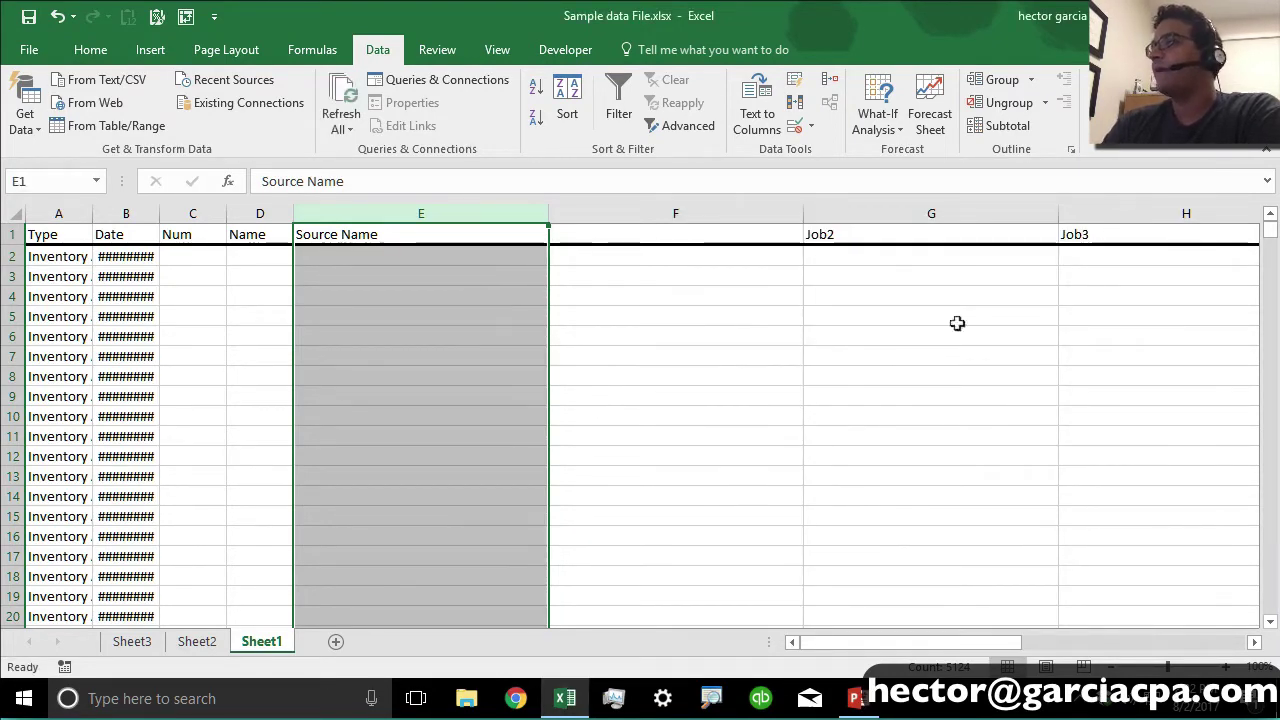
Step: Enter the header Job1 in F1 again and check the split customer and job values in columns E and F
left_click(710, 240)
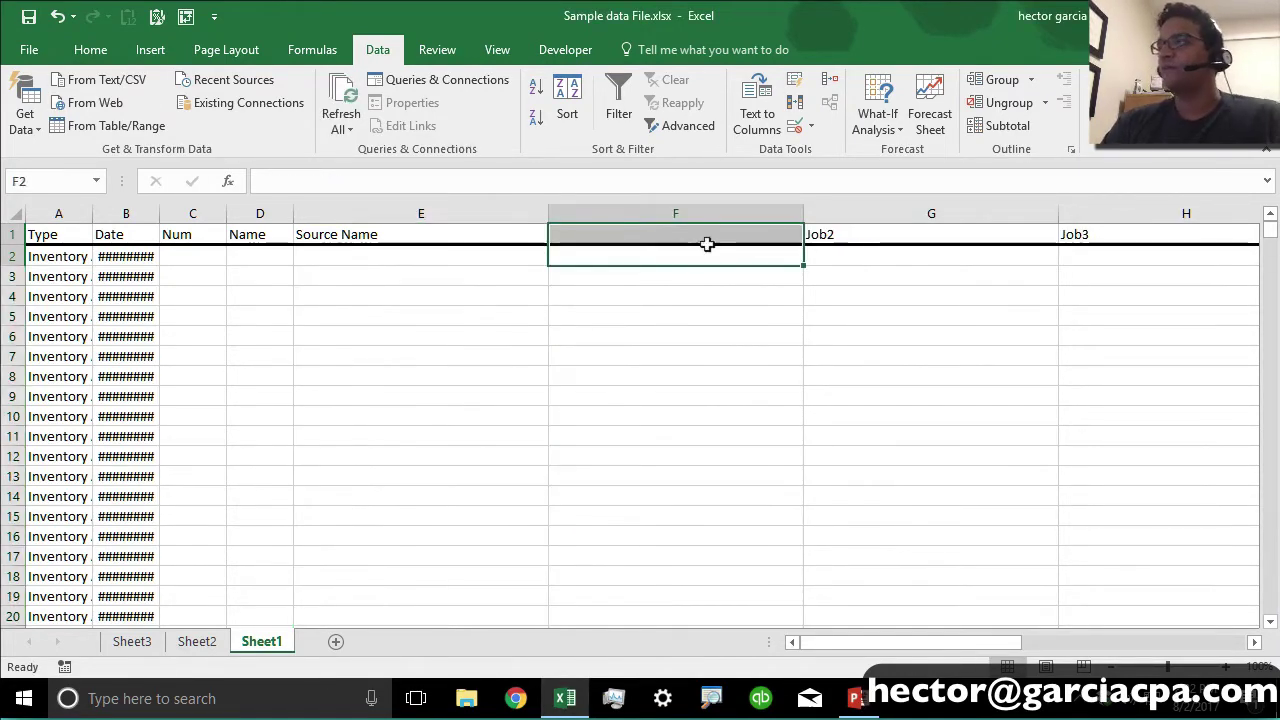
type("Job")
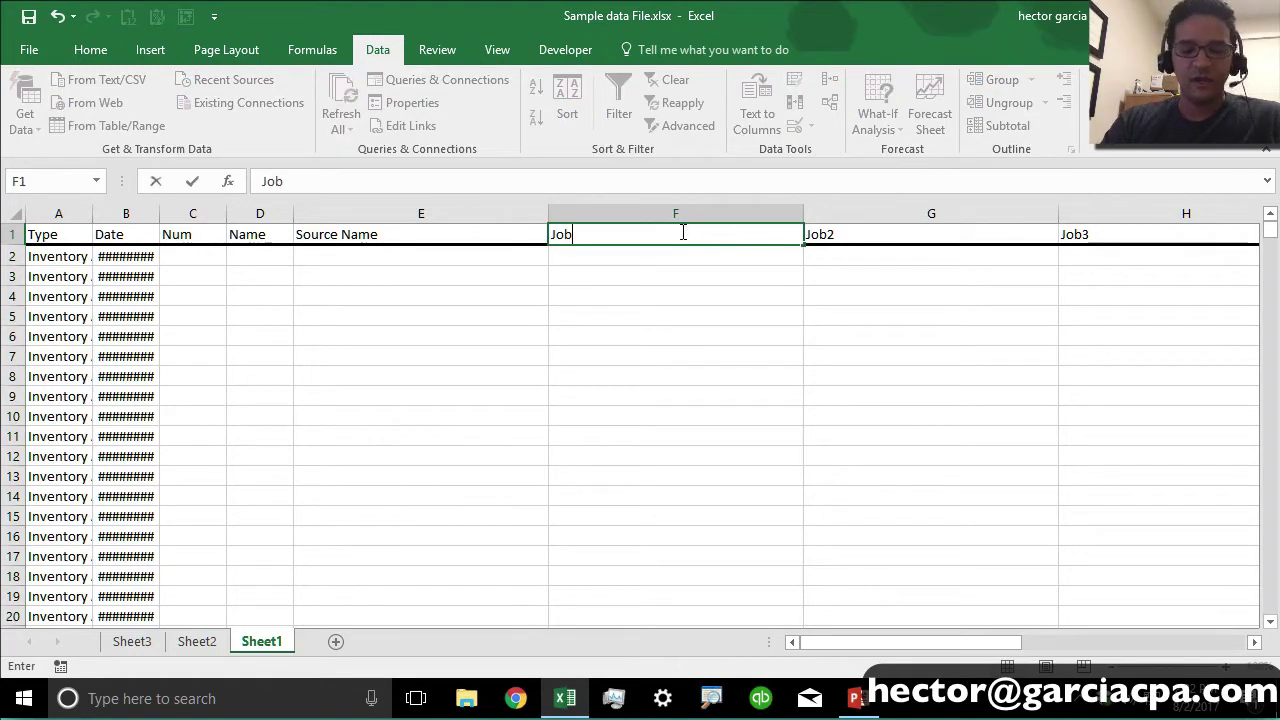
type("1")
key("Return")
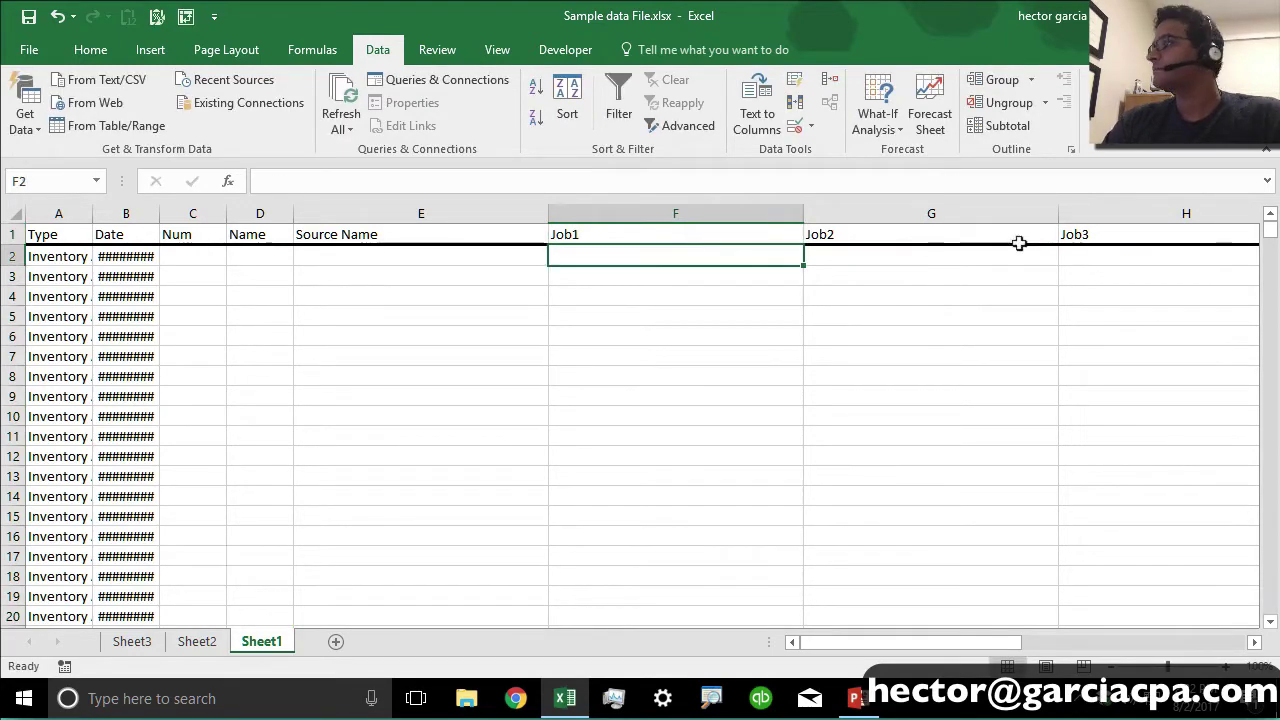
left_click_drag(1268, 234, 1271, 272)
left_click_drag(392, 294, 389, 474)
left_click_drag(590, 294, 606, 454)
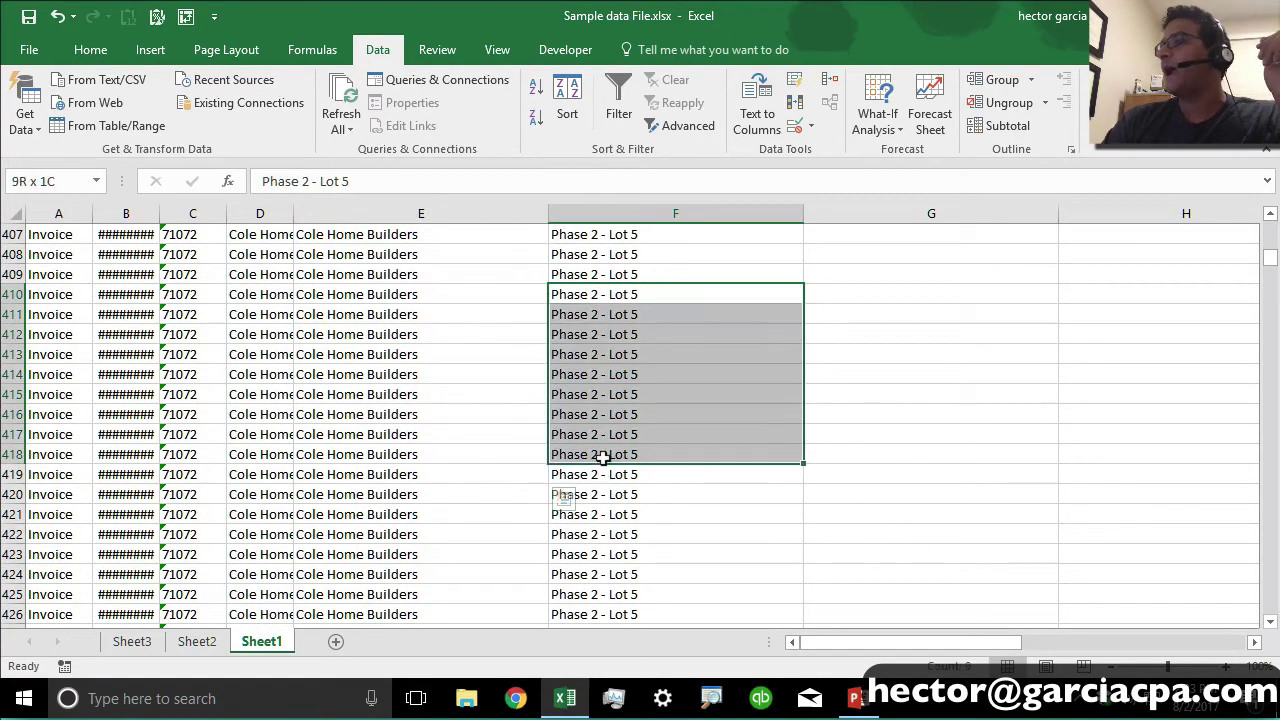
Step: Refresh the profit pivot table on Sheet2 to load the new Job fields
left_click(208, 644)
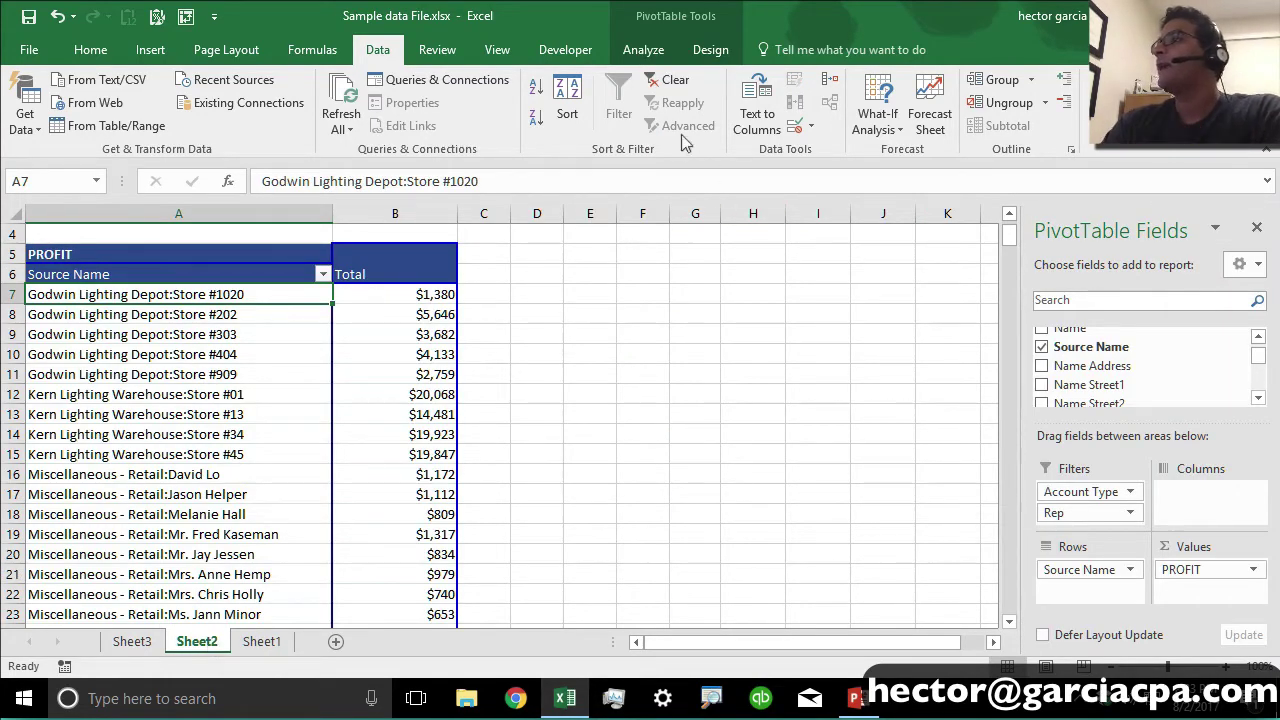
left_click(645, 50)
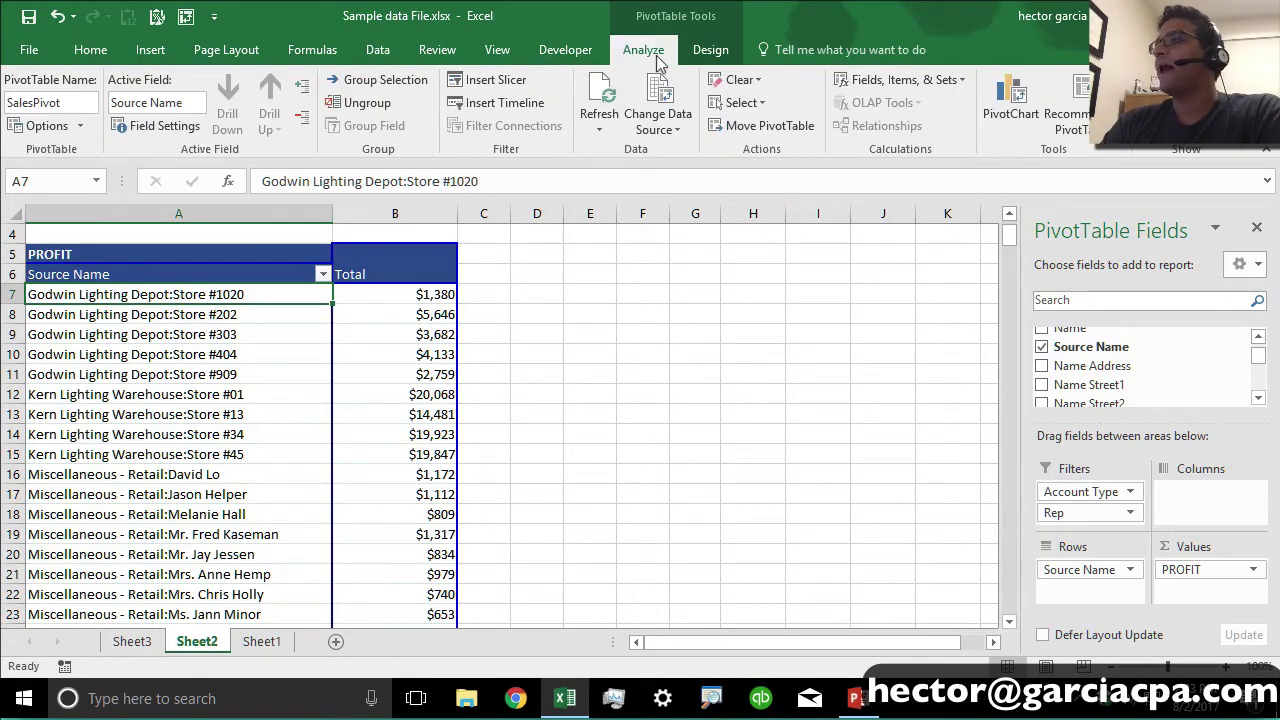
left_click(596, 92)
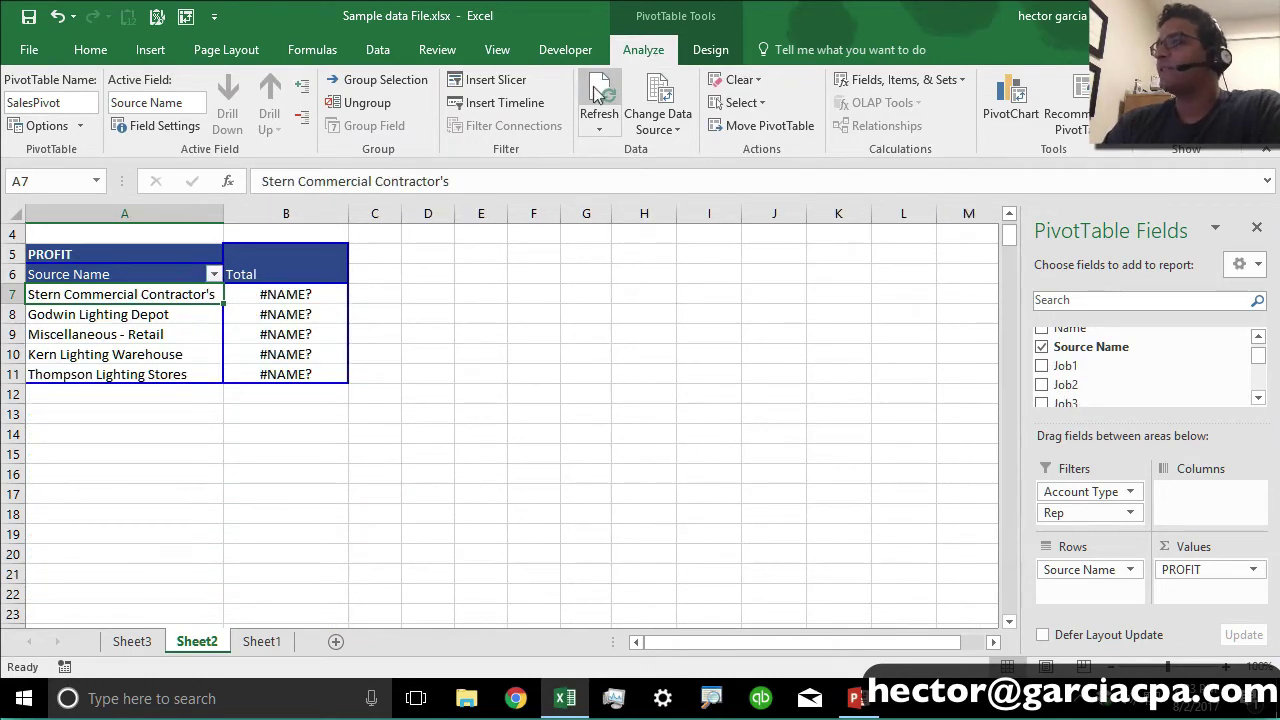
Step: Reselect the whole Sheet1 table, A1:AI5474, as the pivot table's data source and refresh the pivot table
left_click(665, 102)
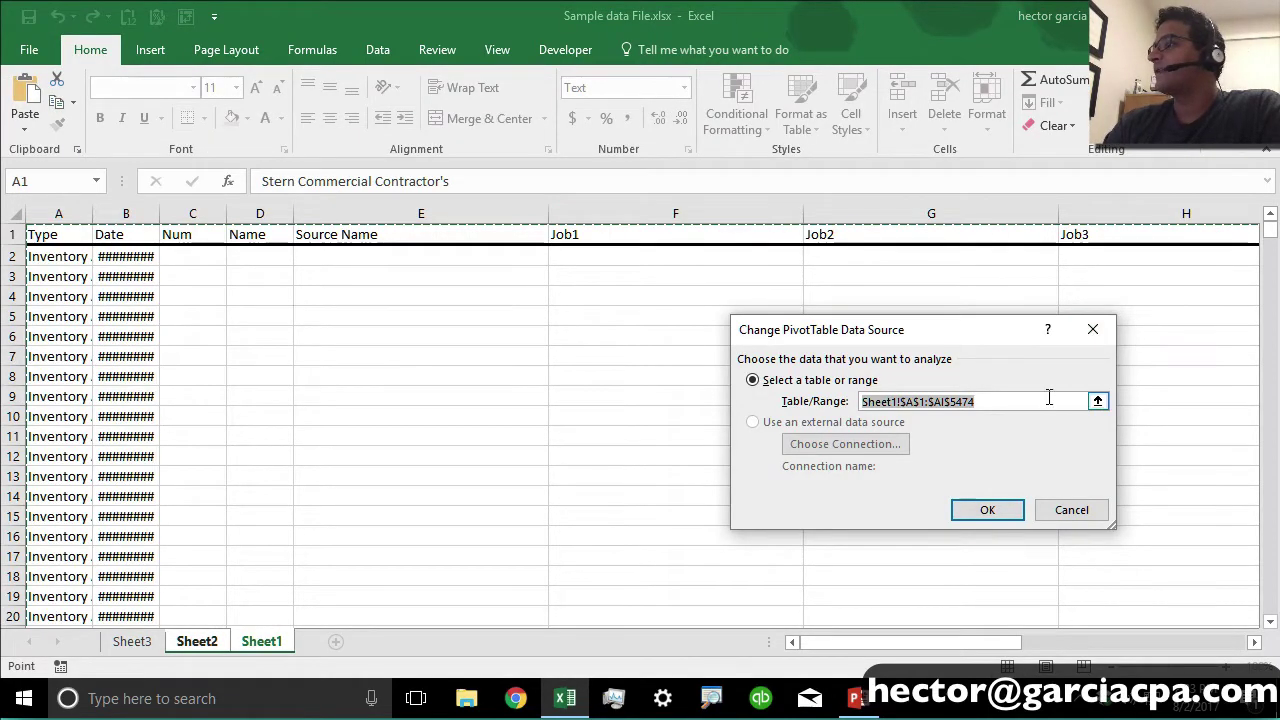
left_click(74, 258)
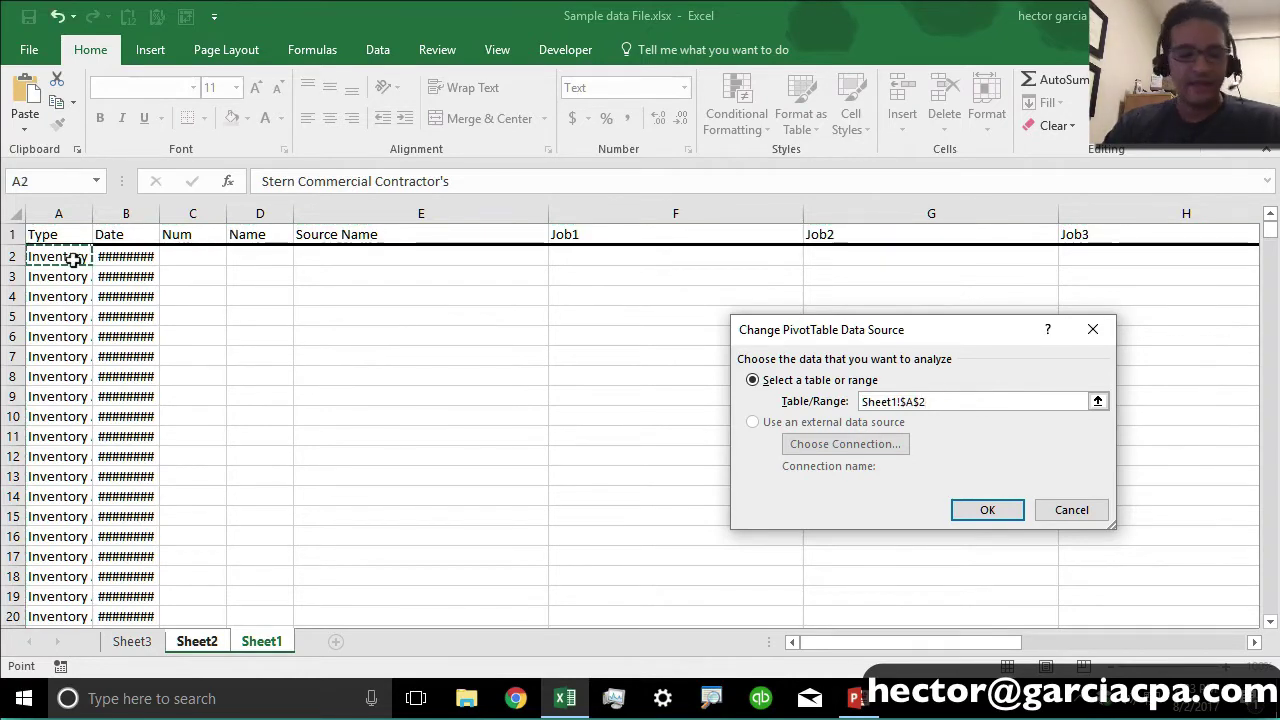
key("ctrl+a")
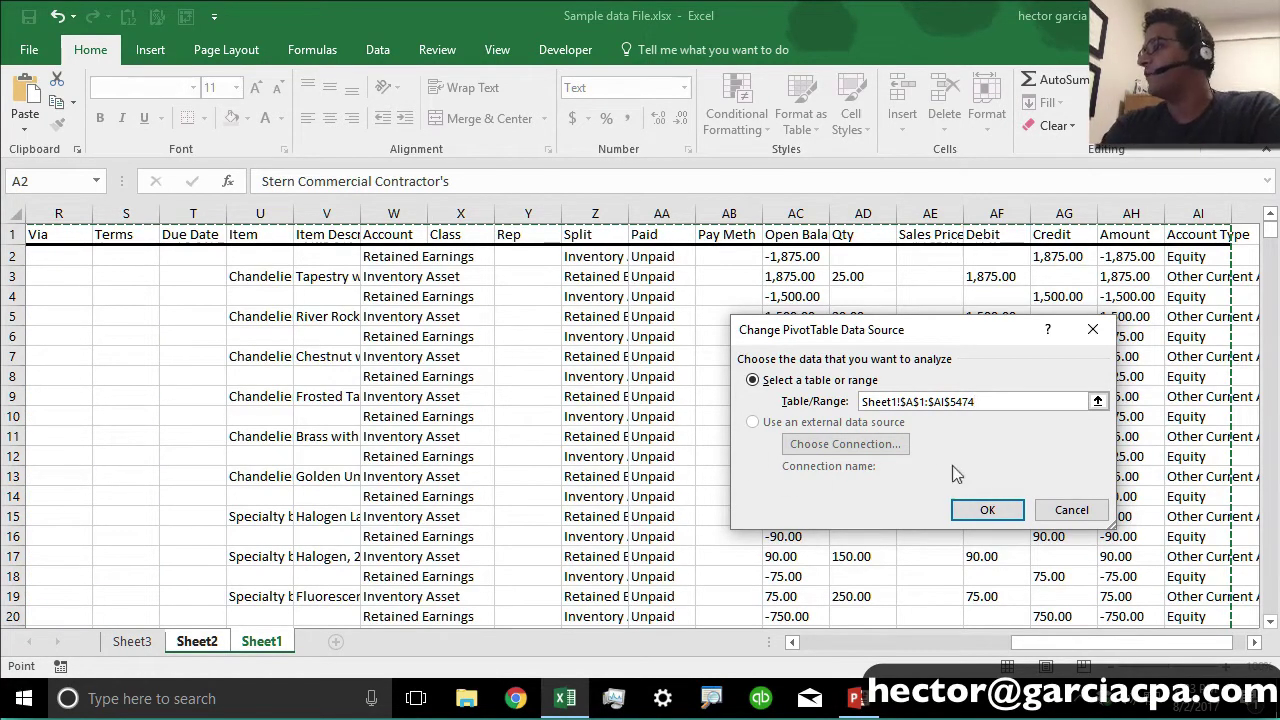
left_click(987, 511)
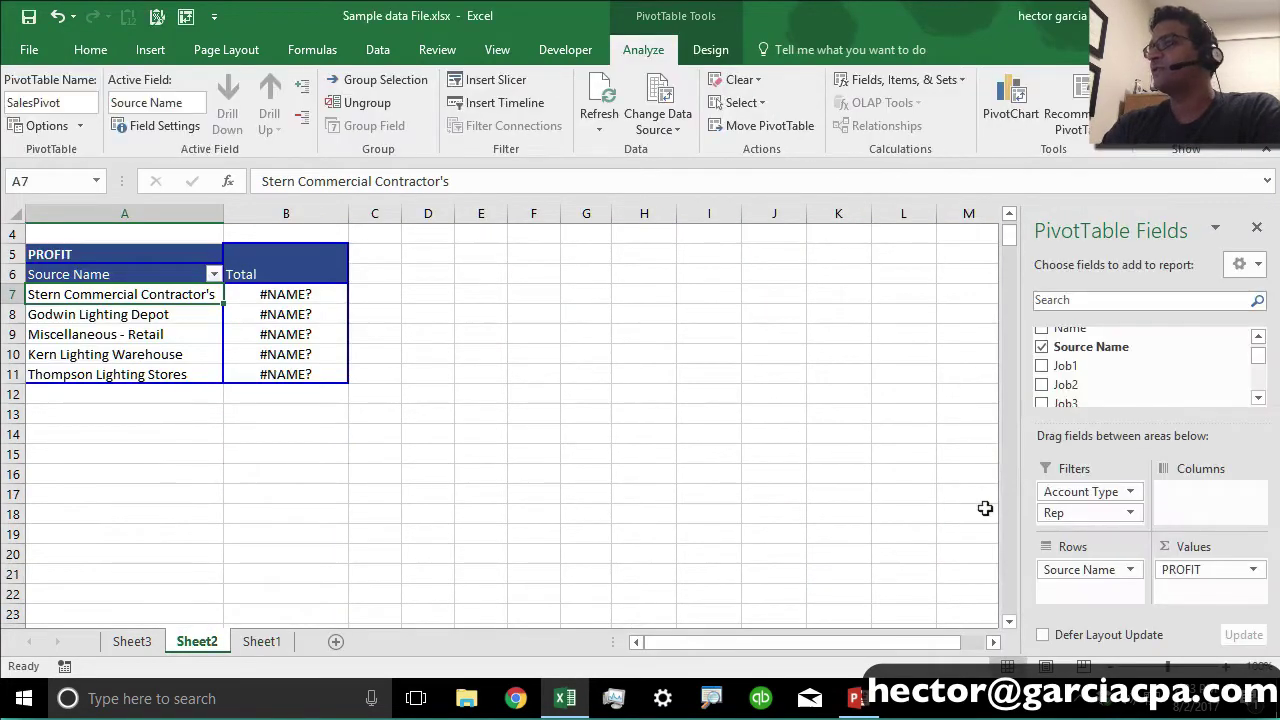
left_click(604, 95)
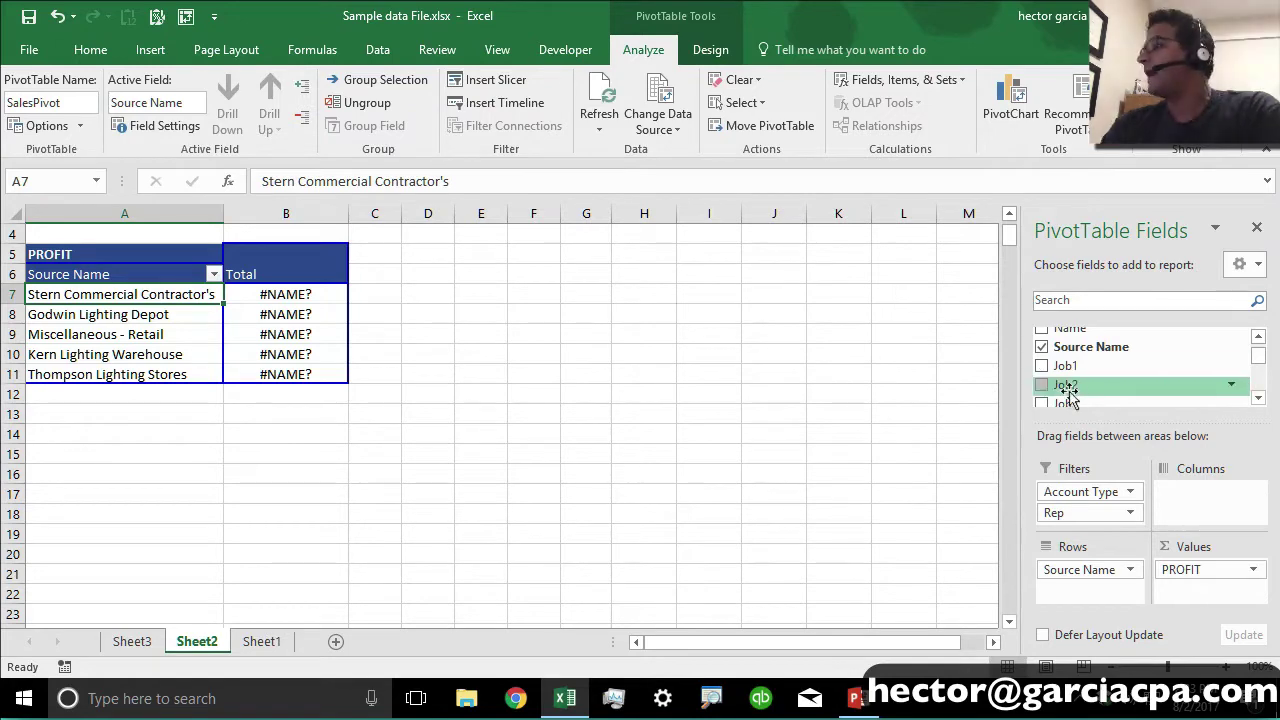
Step: Add Job1 beneath Source Name in the pivot rows and replace PROFIT with Credit as the value field
left_click_drag(1093, 372, 1106, 590)
left_click_drag(1189, 566, 1183, 390)
left_click_drag(1257, 363, 1260, 386)
left_click_drag(1108, 356, 1212, 580)
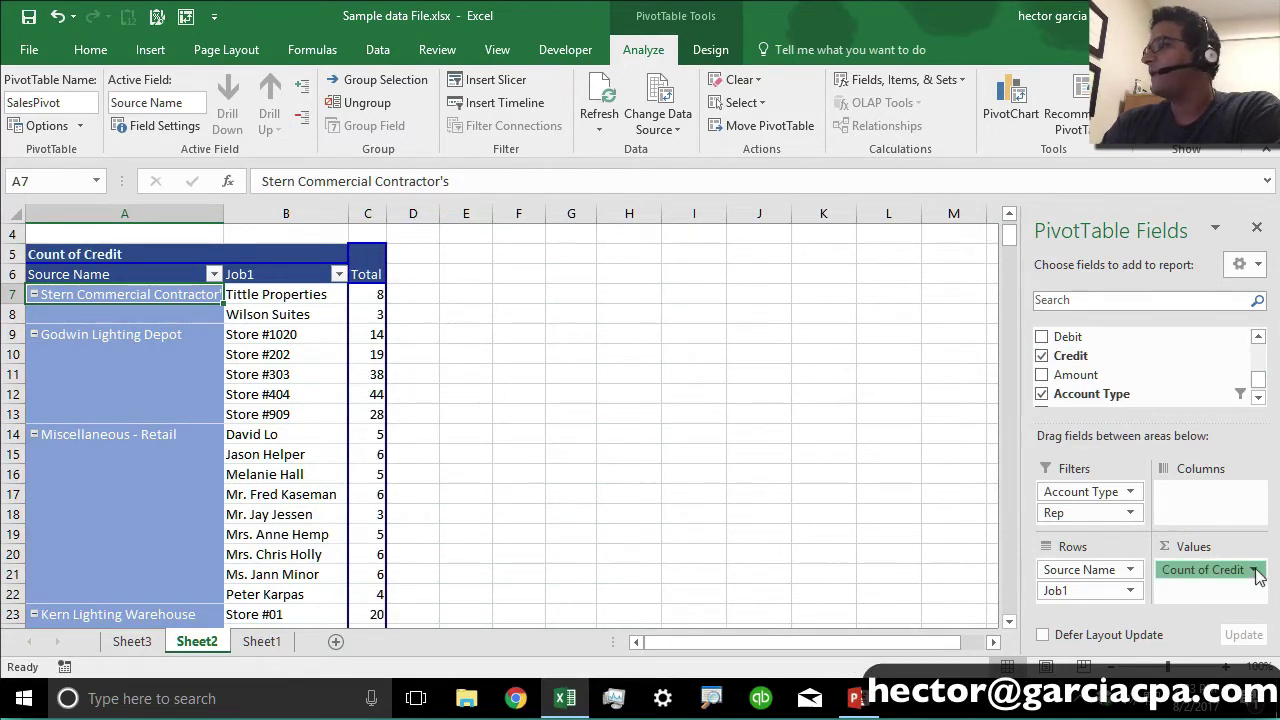
Step: Summarize the Credit value field by Sum instead of Count
left_click(1250, 570)
left_click(1226, 545)
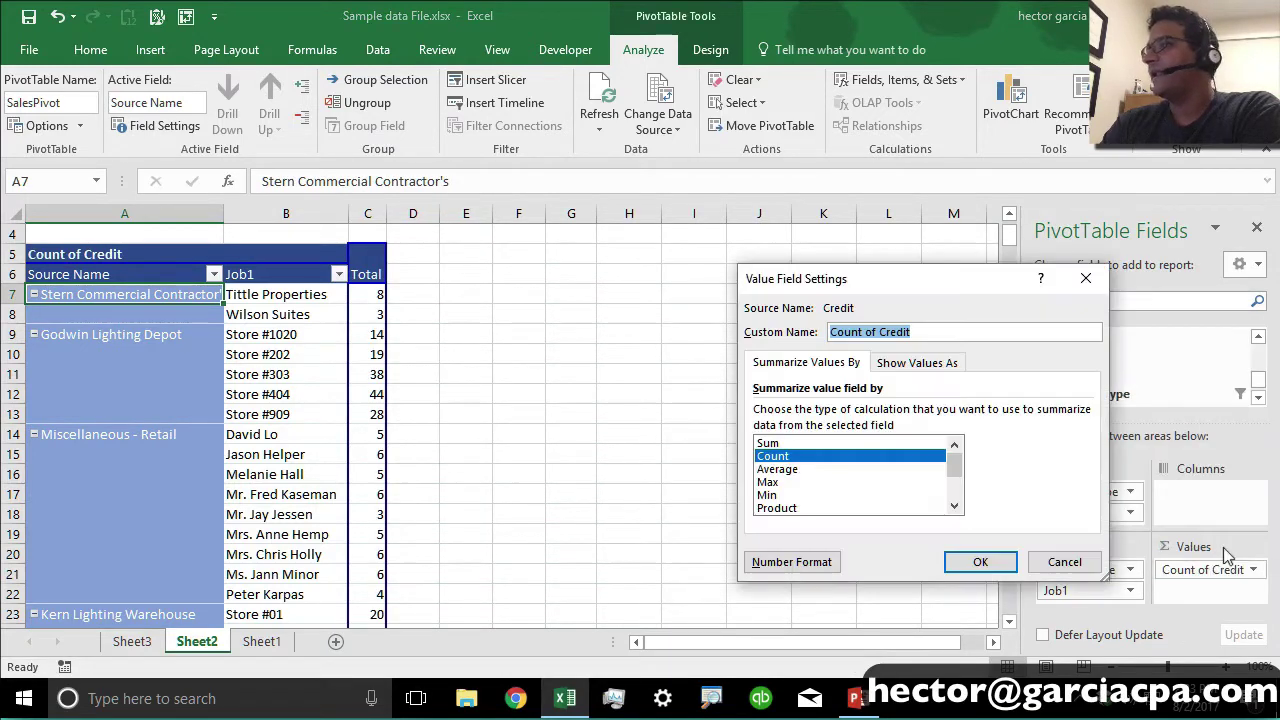
left_click(788, 444)
left_click(979, 563)
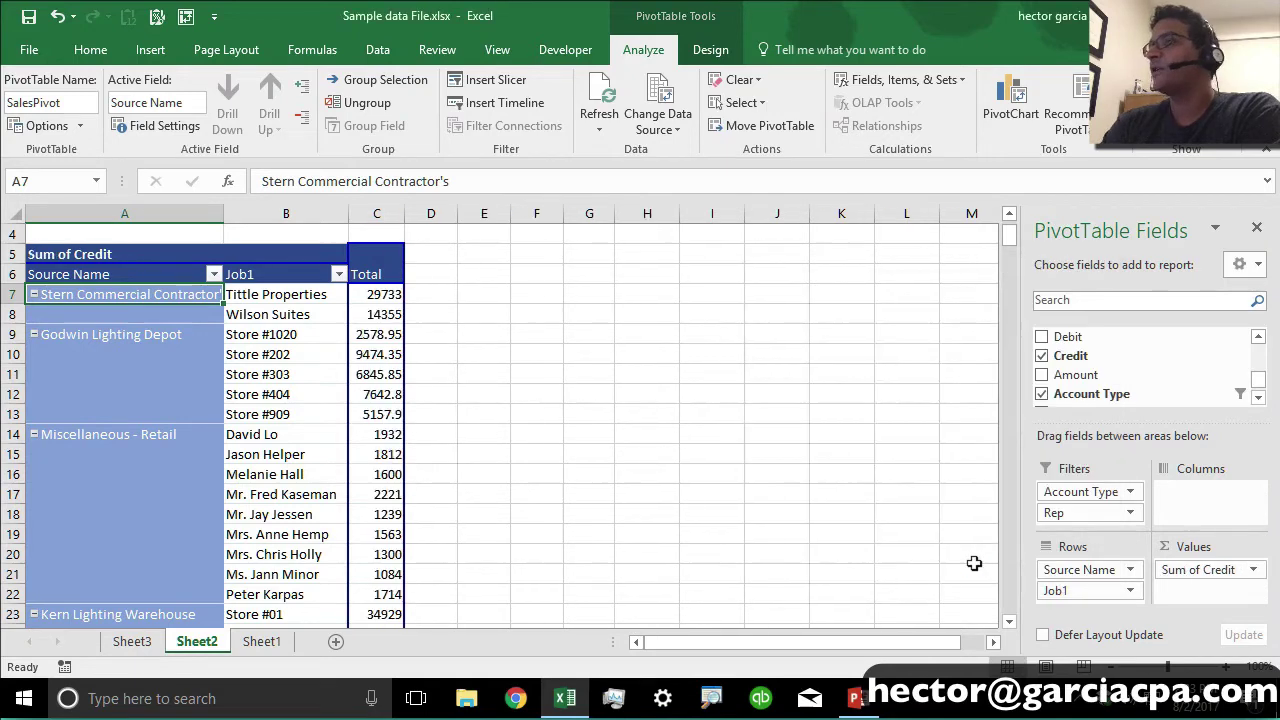
Step: Format the Sum of Credit values as Currency with the $ symbol and 0 decimal places
left_click(1222, 569)
left_click(1186, 547)
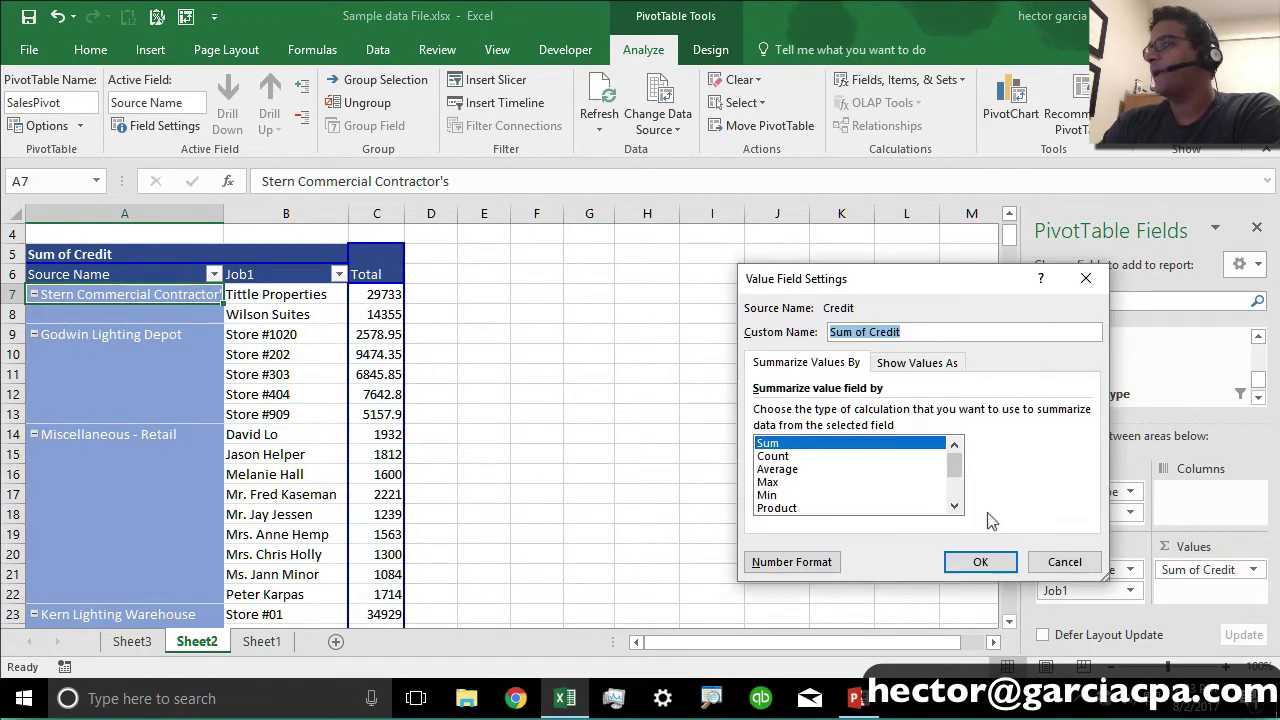
left_click(804, 561)
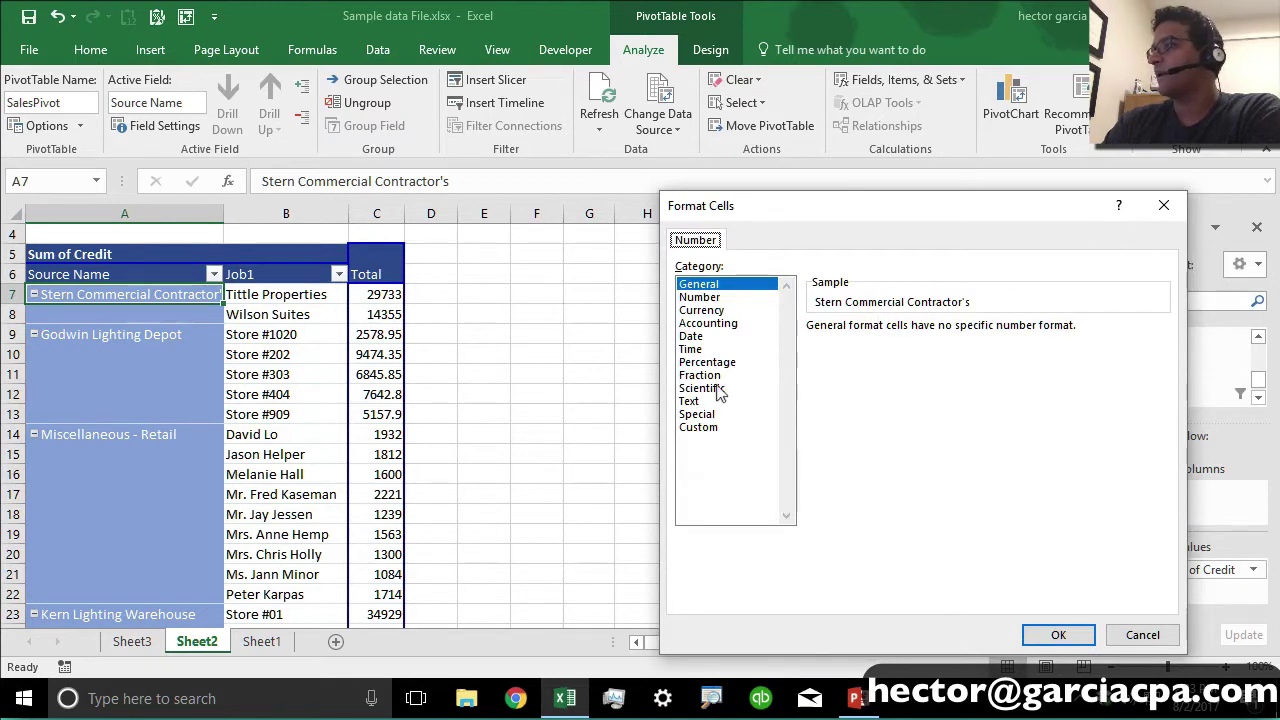
left_click(705, 311)
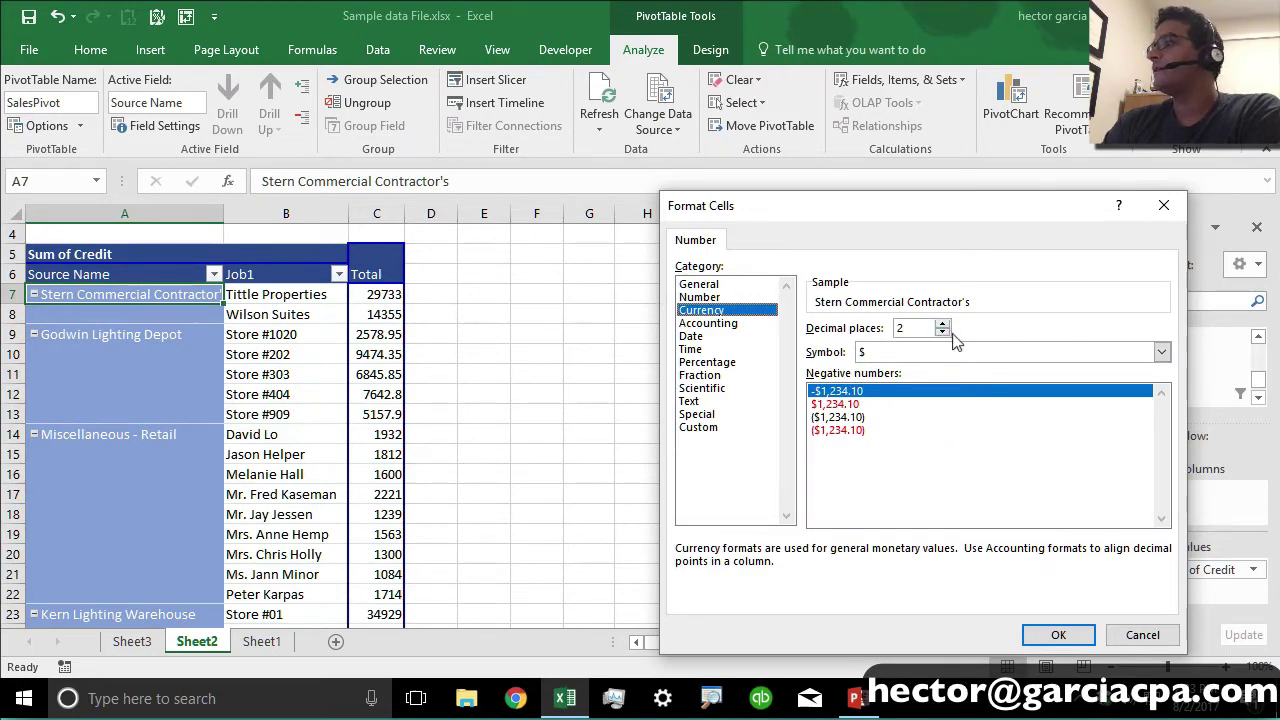
double_click(942, 332)
left_click(1058, 635)
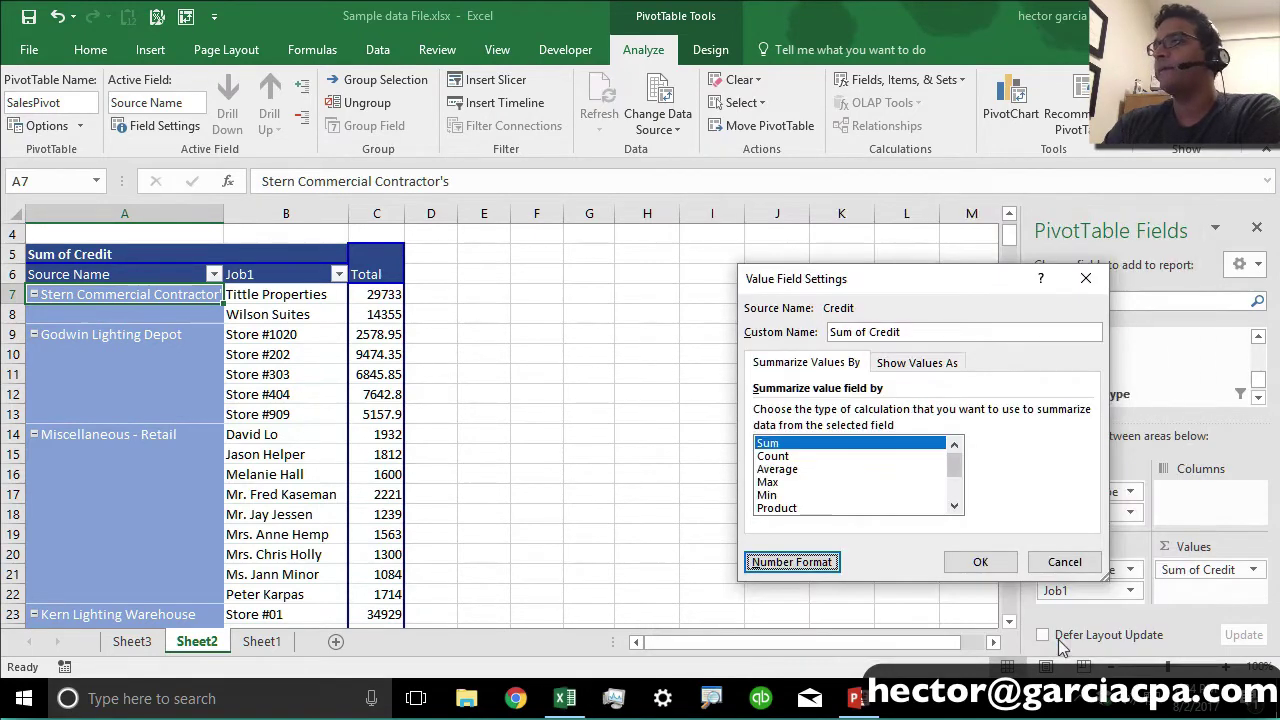
left_click(980, 562)
left_click(357, 410)
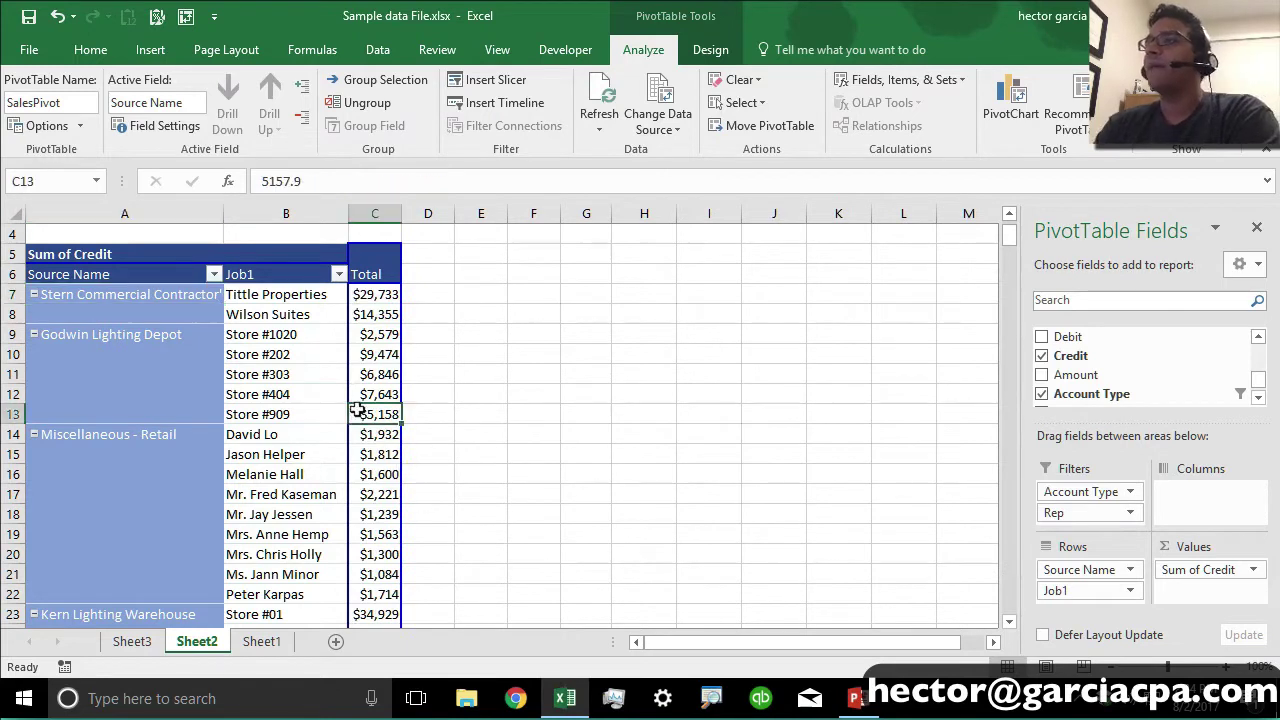
Step: Start a PivotChart from the customer and job table and examine the bar, map, stock, surface and sunburst chart types
left_click(106, 294)
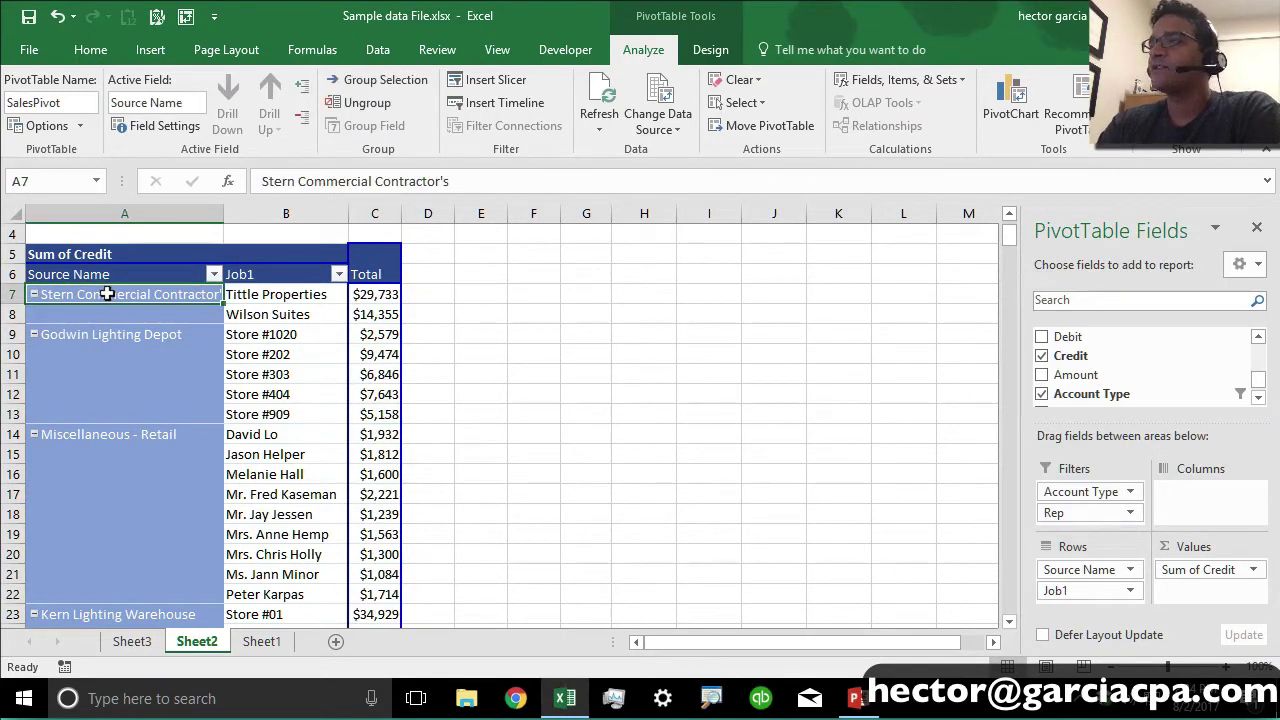
left_click(289, 295)
left_click(372, 294)
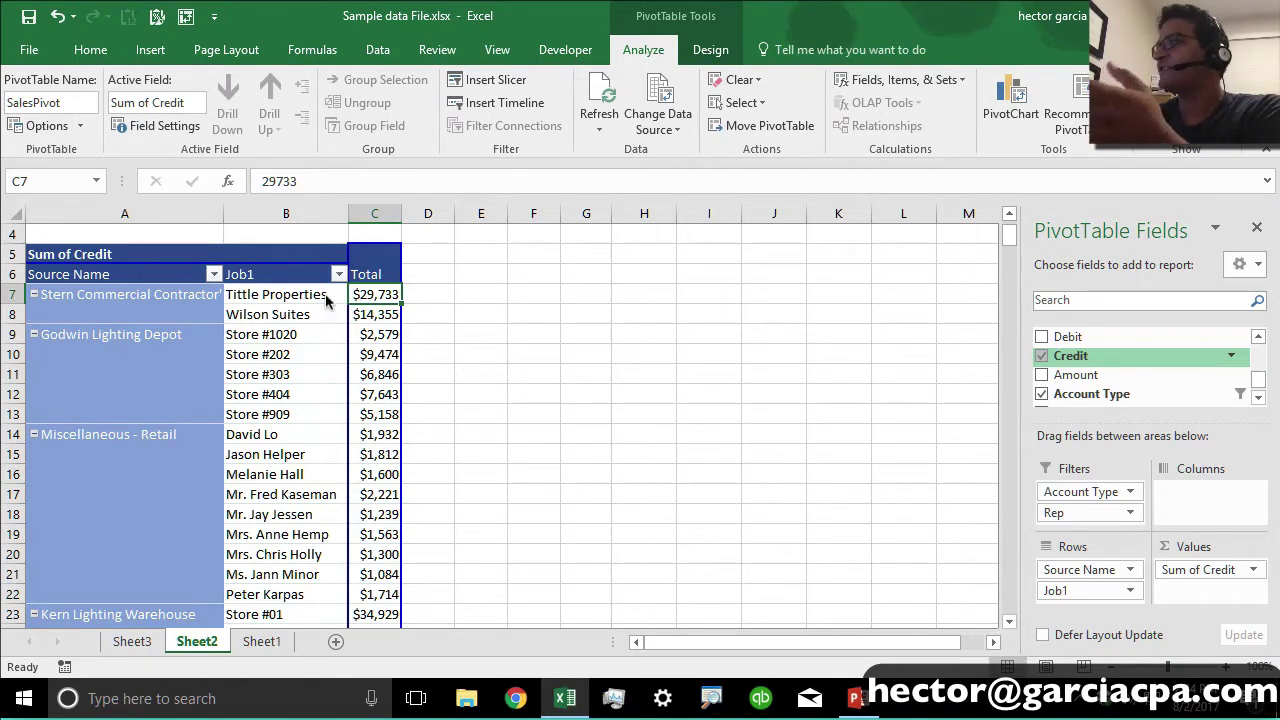
left_click(1017, 97)
mouse_move(586, 250)
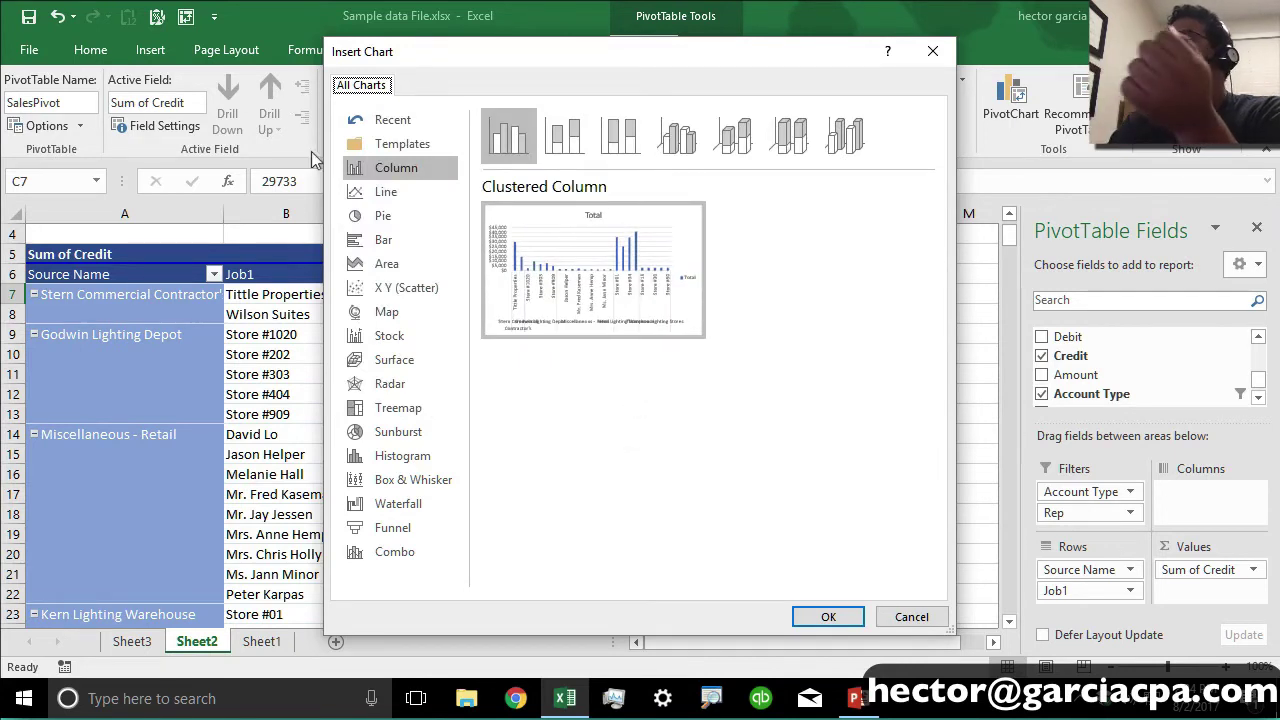
left_click(372, 263)
left_click(390, 242)
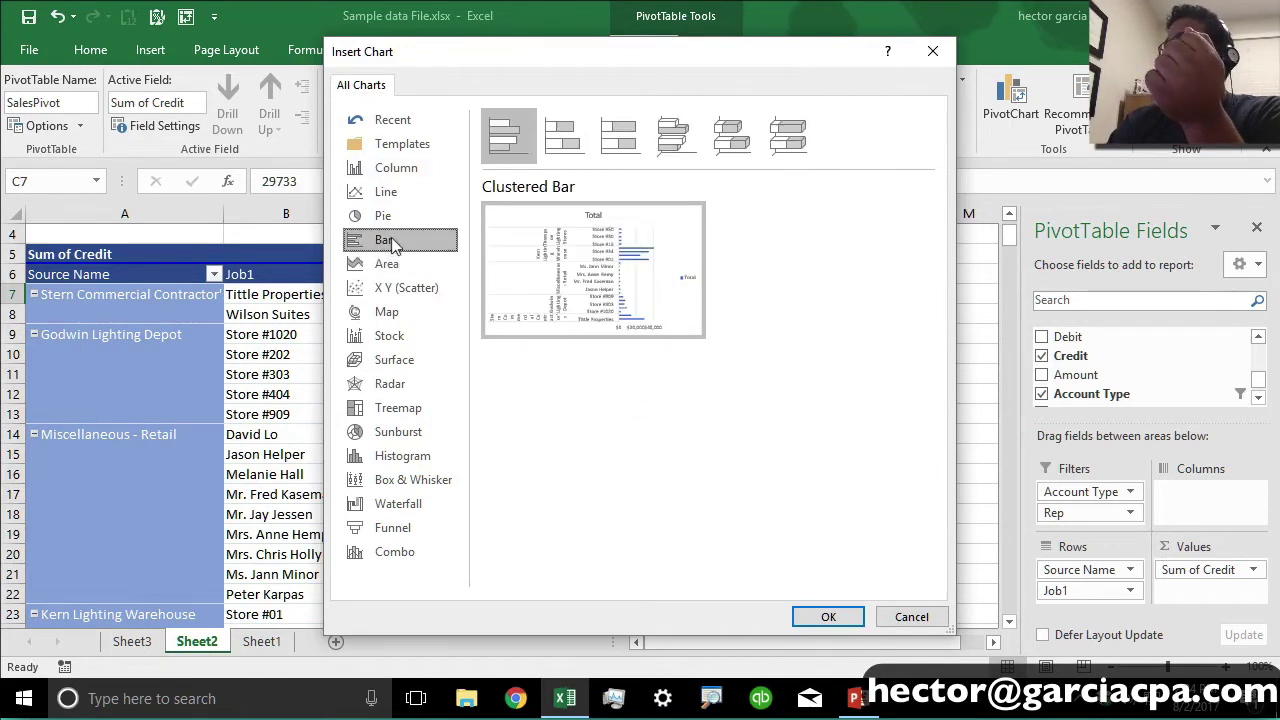
left_click(393, 312)
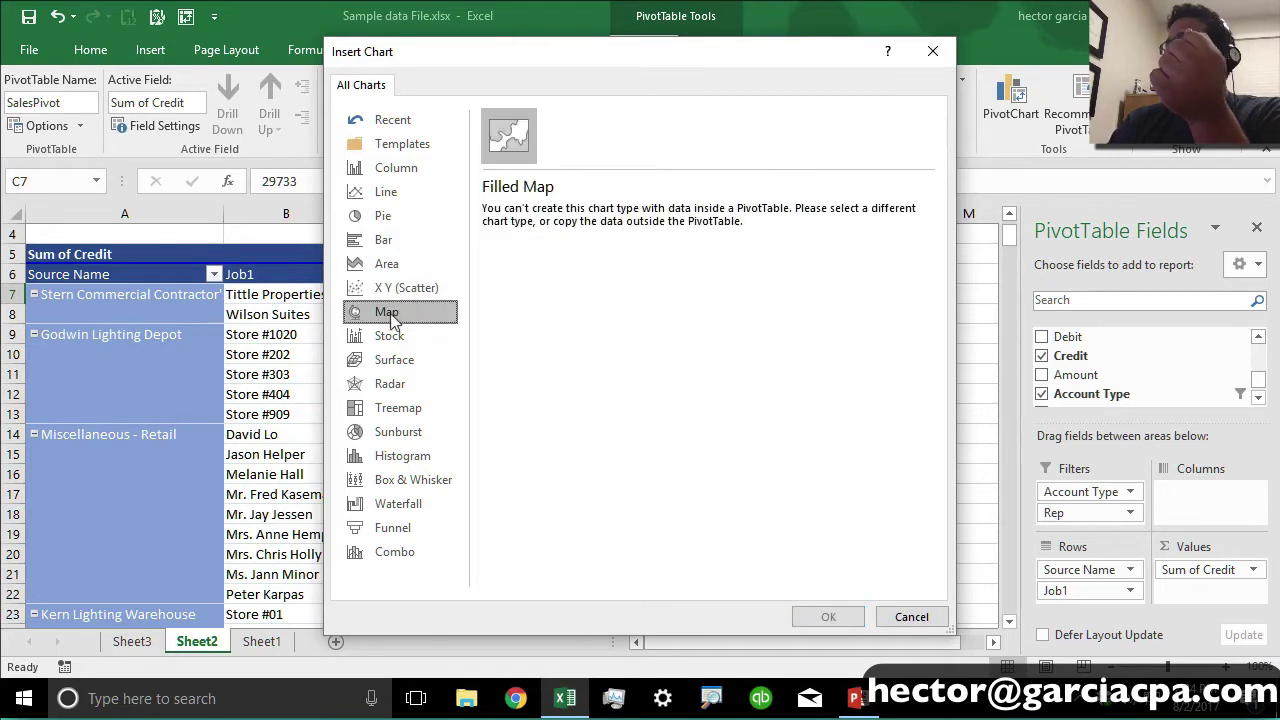
left_click(393, 339)
left_click(393, 360)
left_click(396, 433)
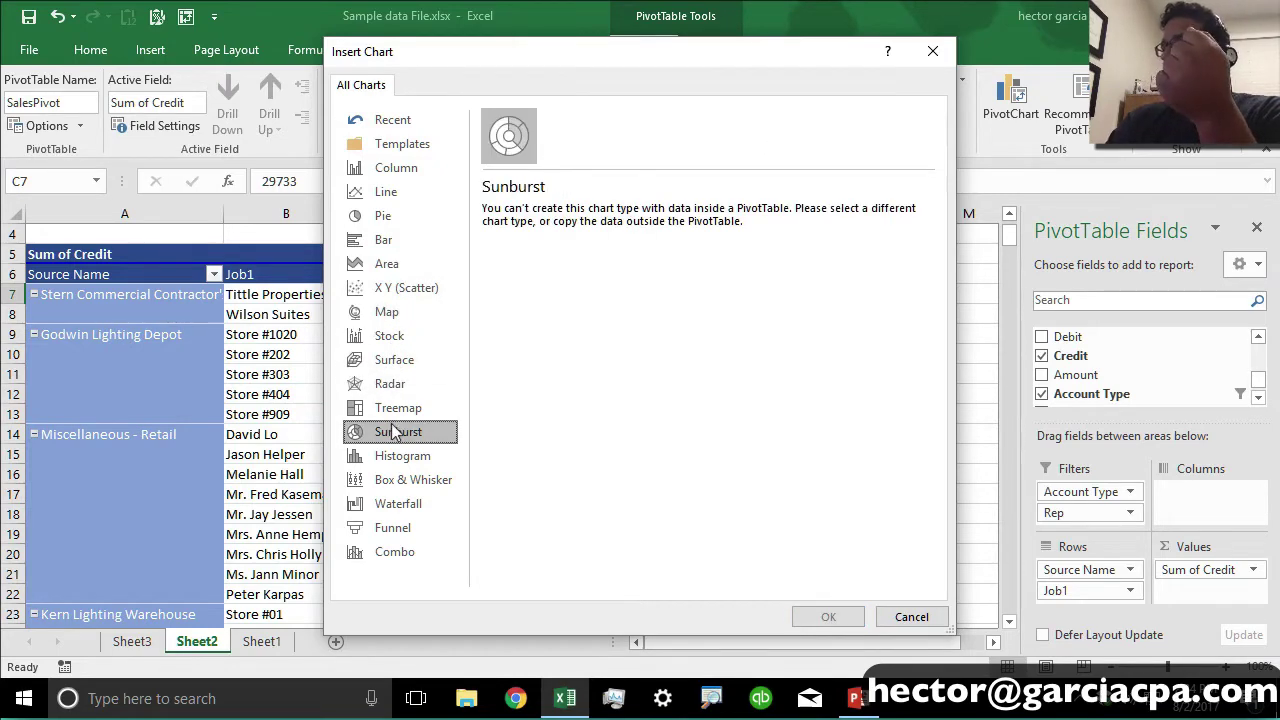
Step: Choose the Stacked Column type and insert it as a PivotChart on Sheet2
left_click(403, 170)
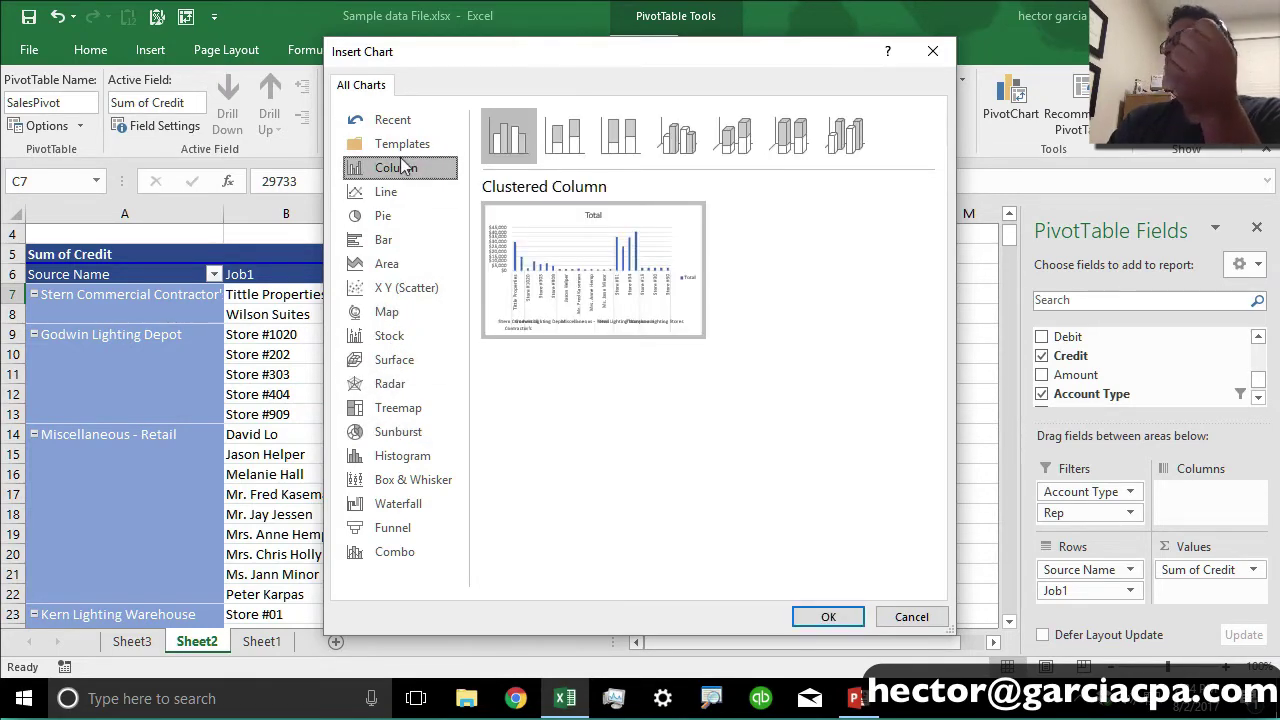
left_click(582, 141)
left_click(423, 170)
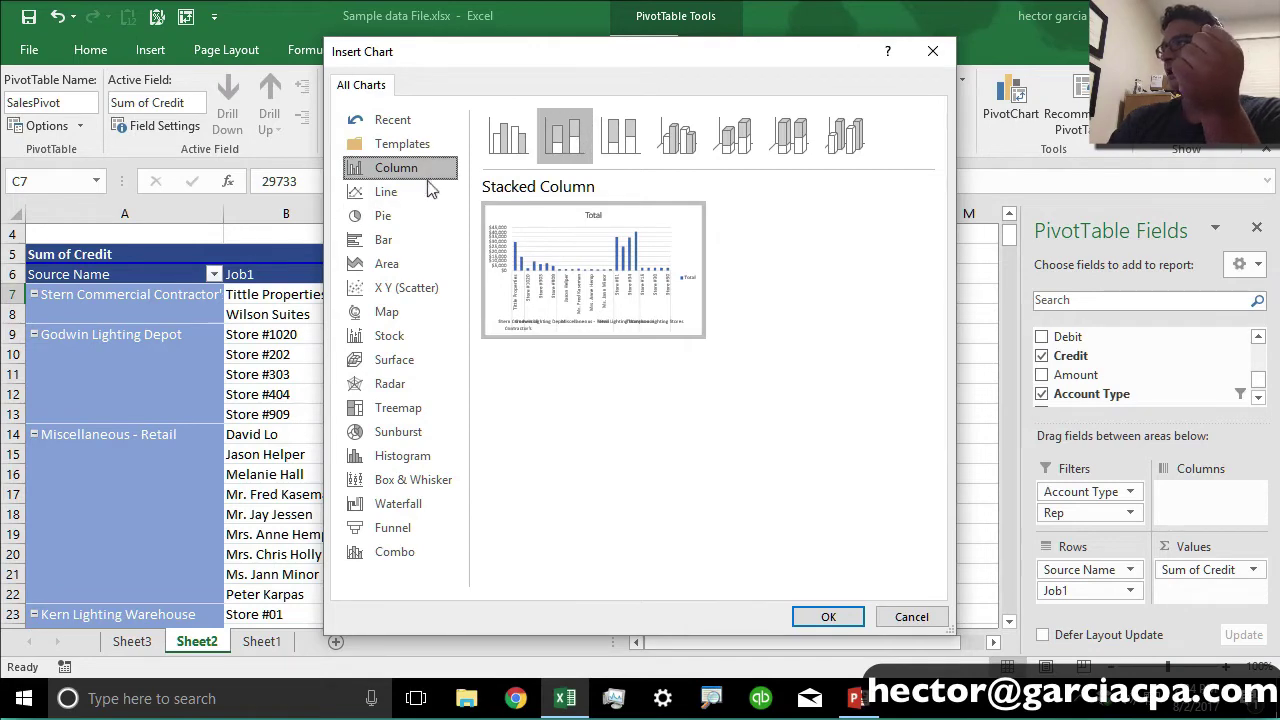
left_click(829, 615)
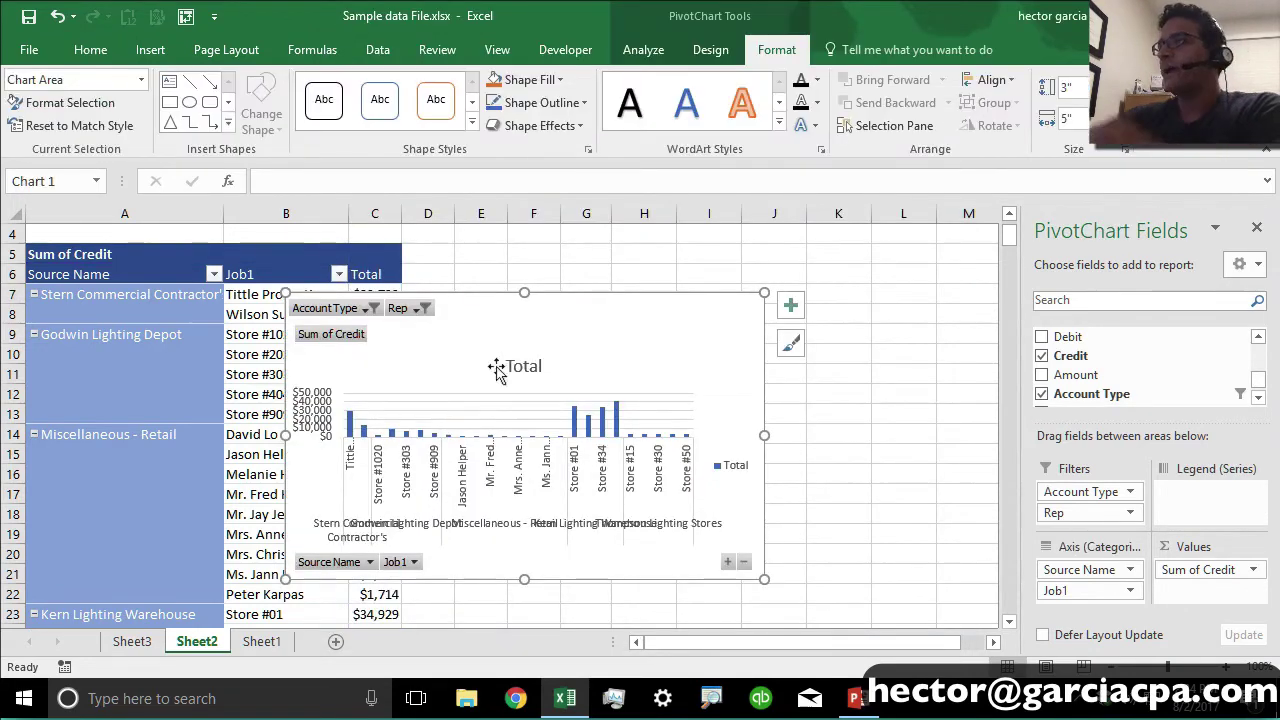
Step: Move the PivotChart beside the pivot table and enlarge it to about 5.33" high by 5.03" wide
left_click_drag(648, 316, 803, 251)
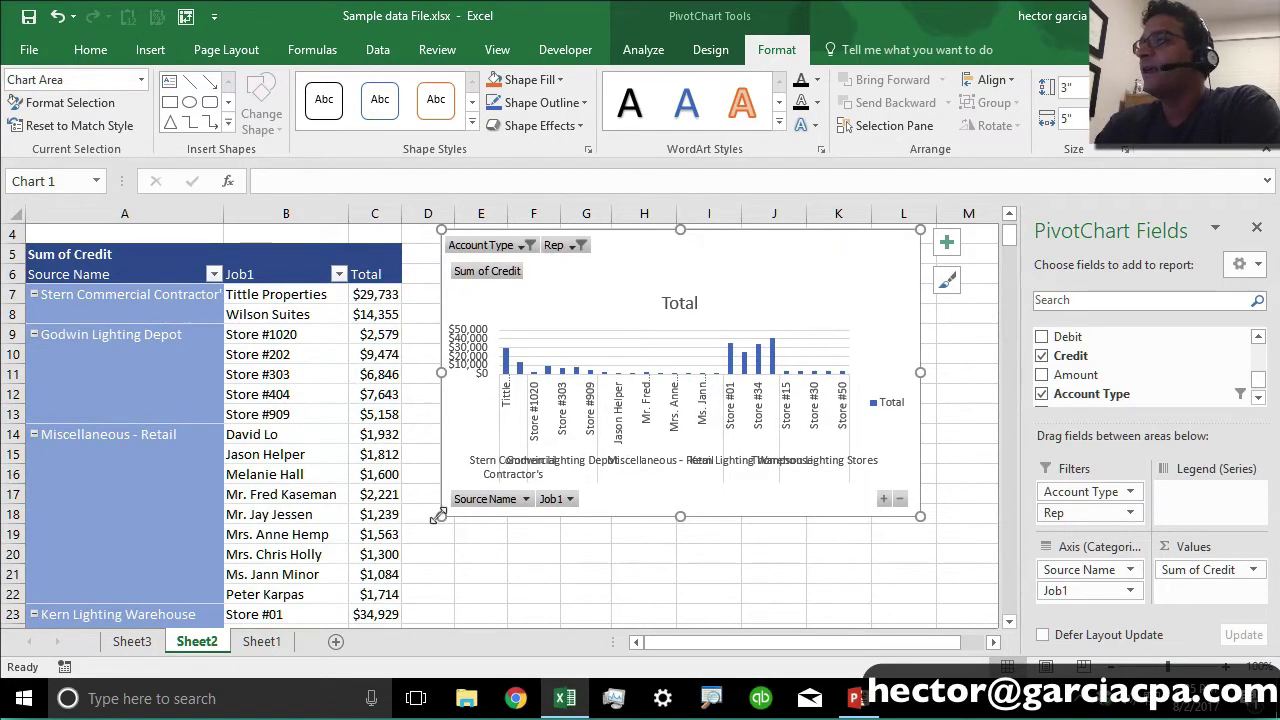
mouse_move(435, 542)
left_mouse_down()
mouse_move(414, 623)
mouse_move(437, 557)
left_mouse_up()
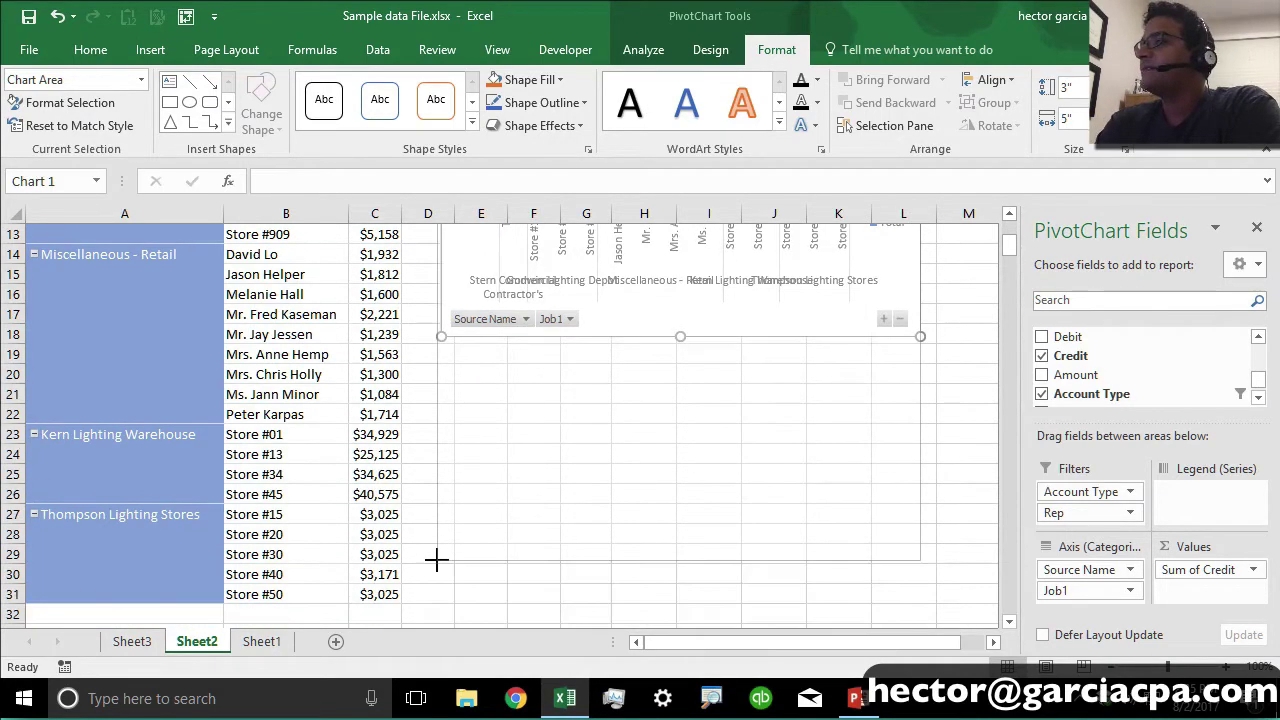
left_click(1009, 214)
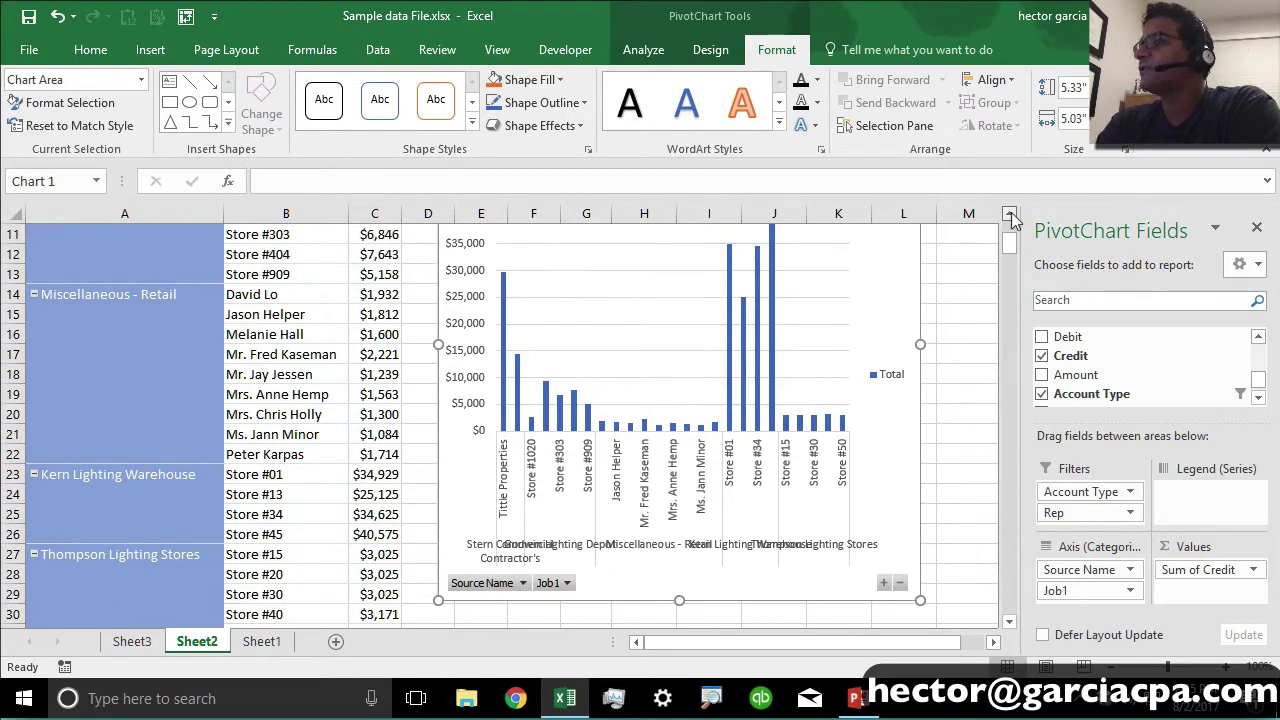
left_click(1009, 214)
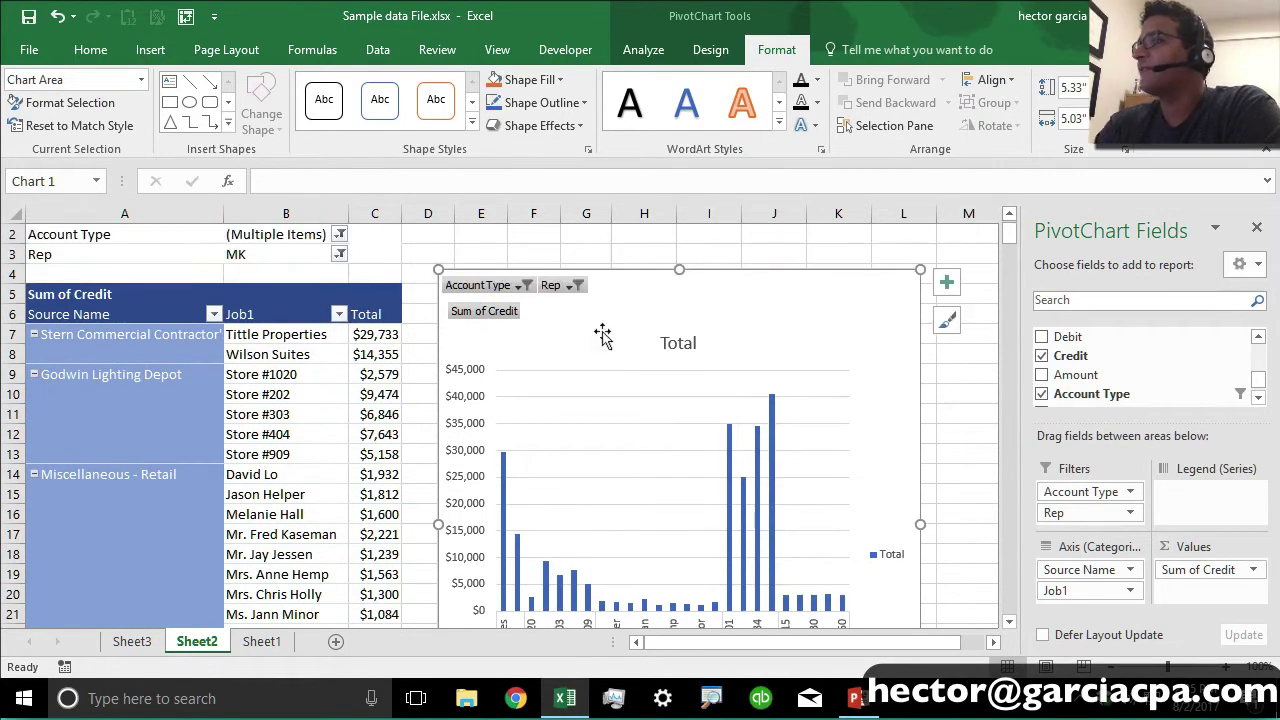
Step: Using the chart's own filters, exclude Cost of Goods Sold from Account Type and set Rep to VK
left_click(525, 286)
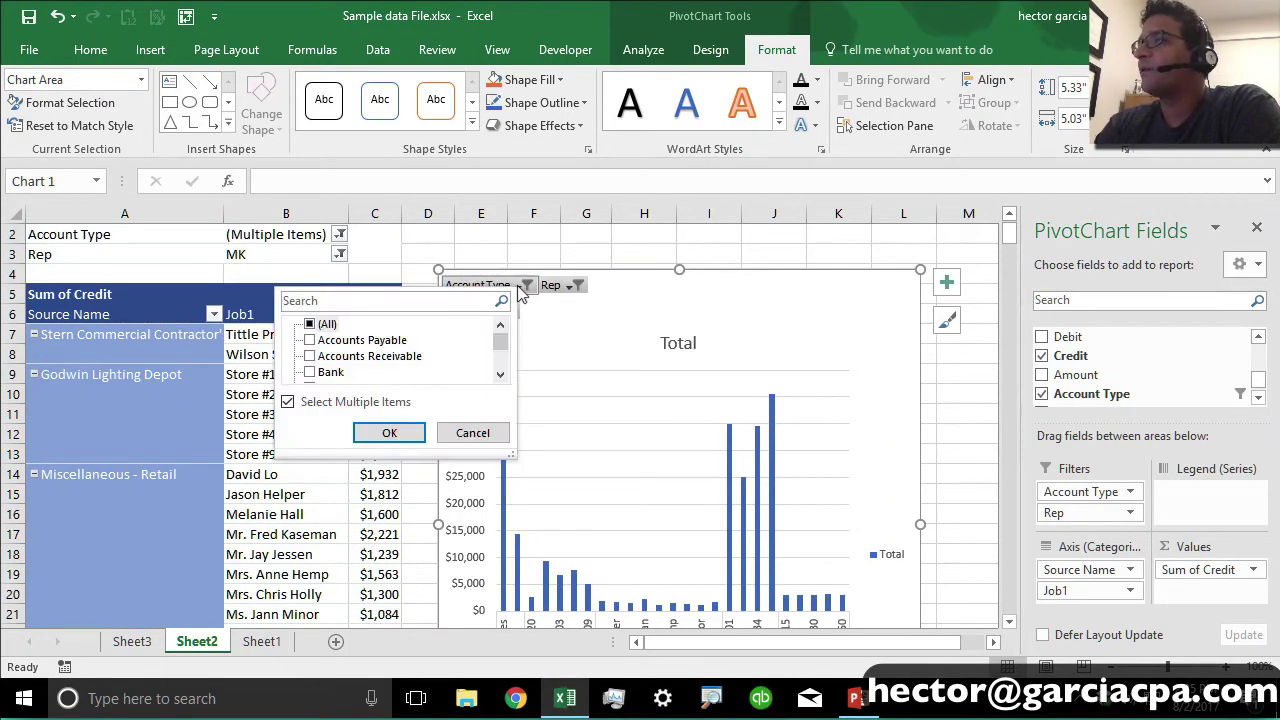
left_click(501, 375)
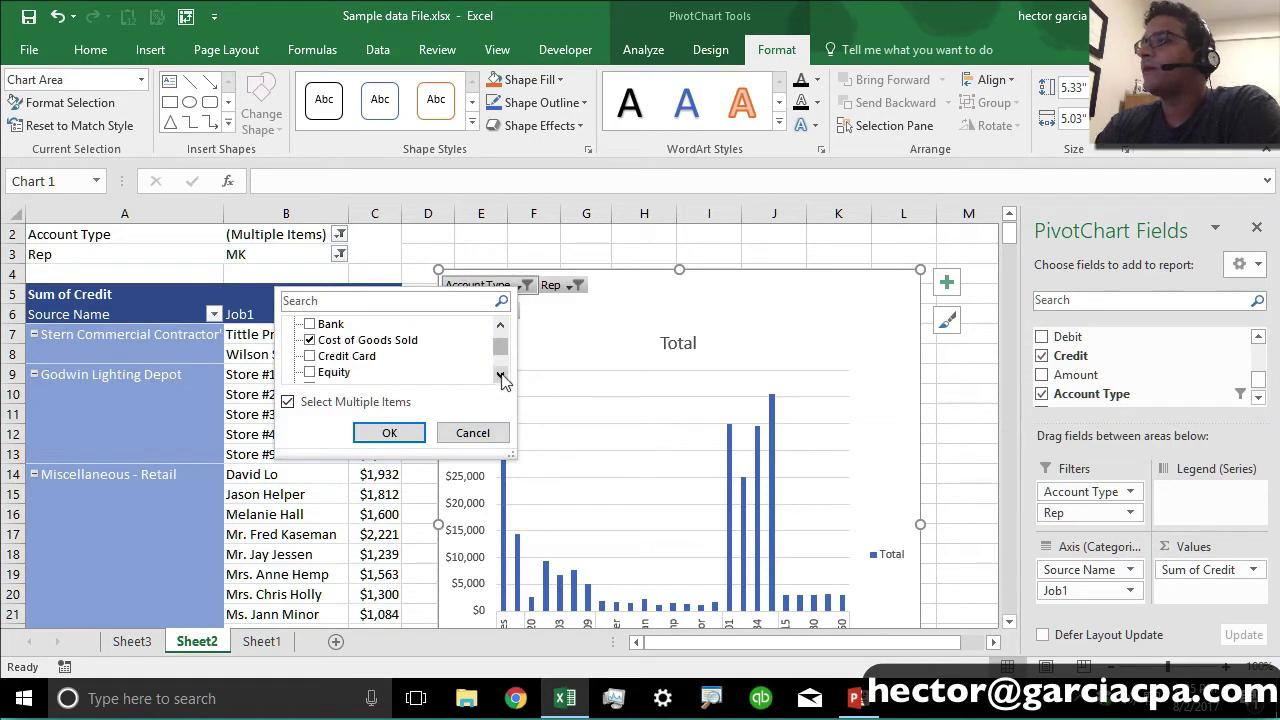
left_click(310, 340)
left_click(375, 433)
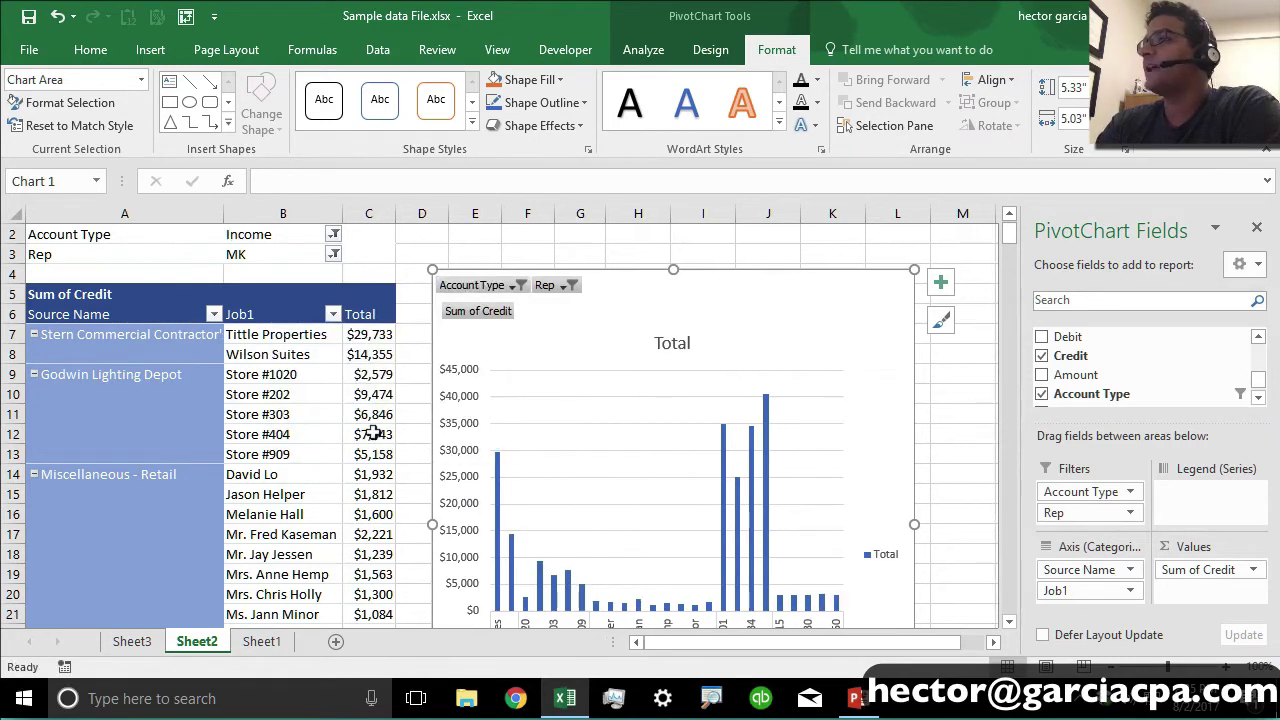
left_click(566, 285)
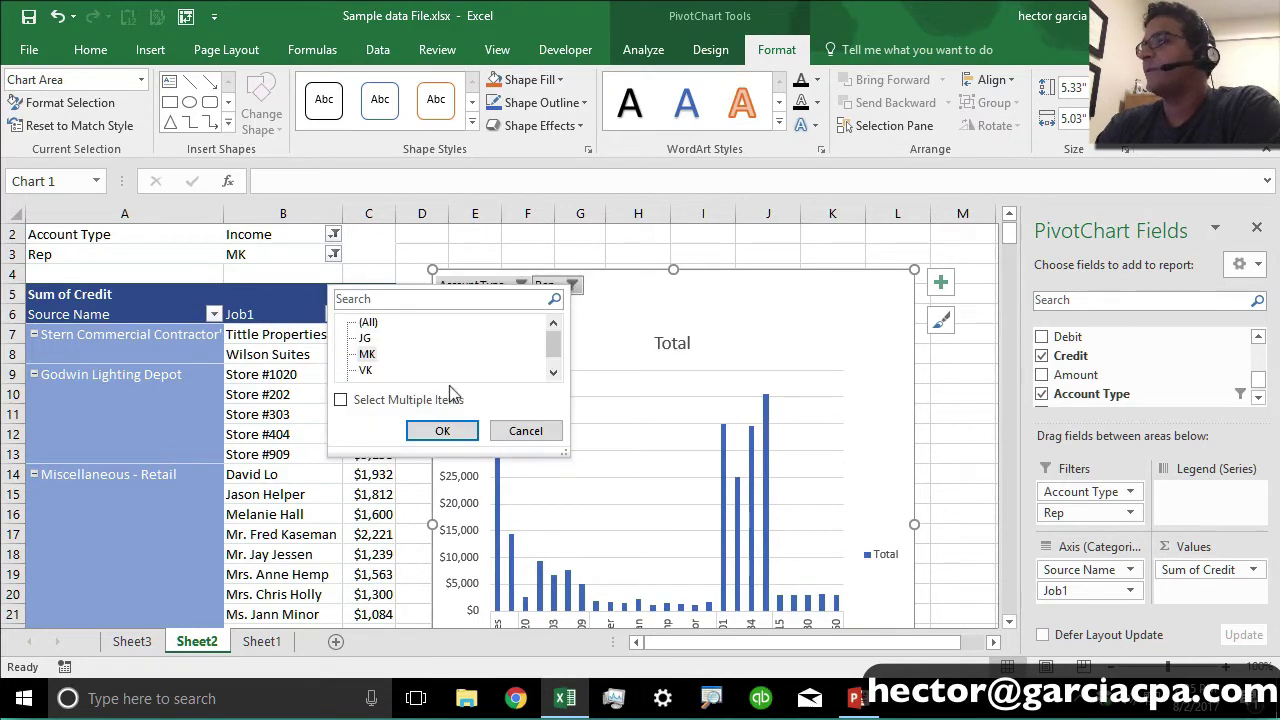
left_click(368, 371)
left_click(442, 430)
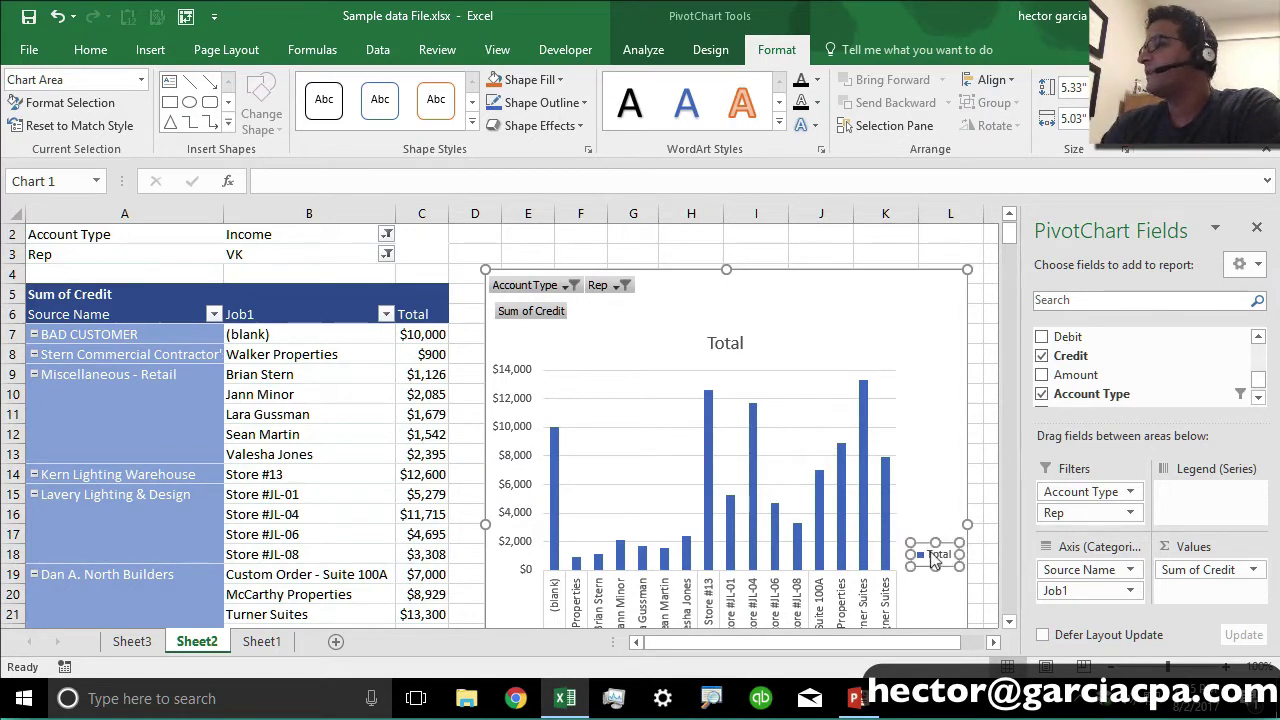
Step: Delete the Total legend from the PivotChart
left_click_drag(929, 552, 922, 432)
key("Delete")
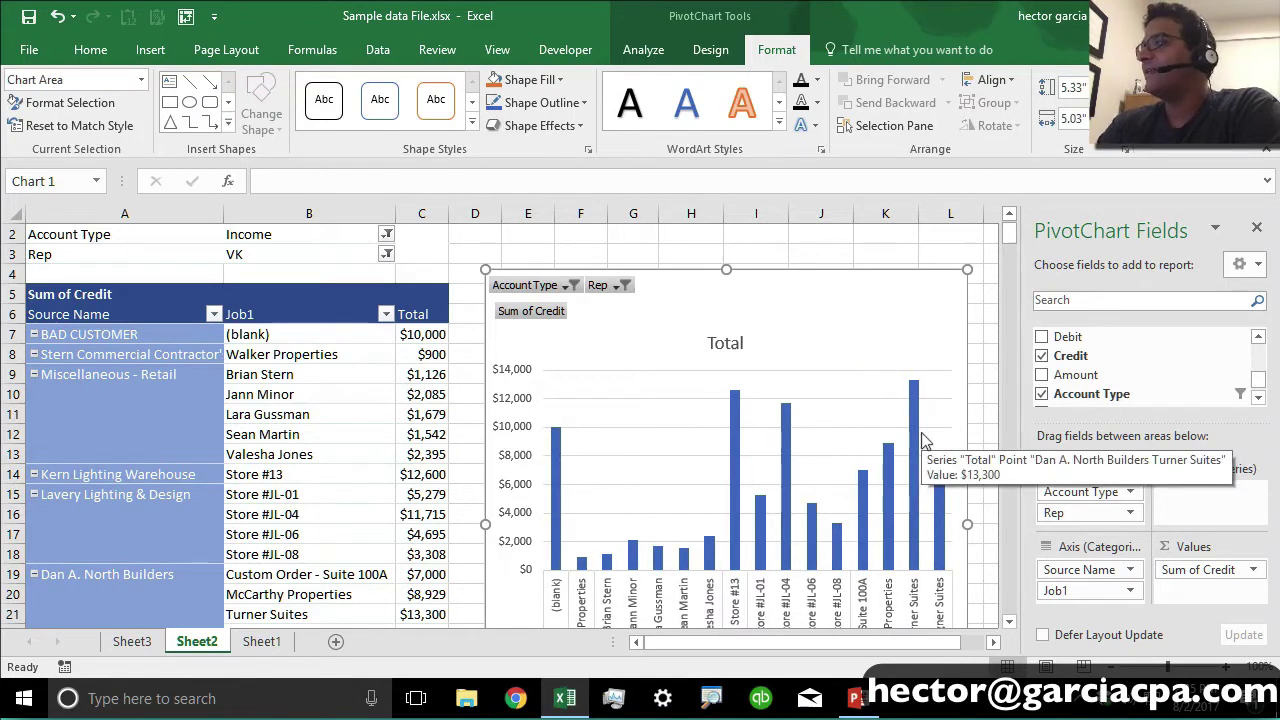
Step: Review the items offered by the PivotChart's Source Name and Job1 axis filters without changing them
left_click(1009, 621)
left_click(1009, 621)
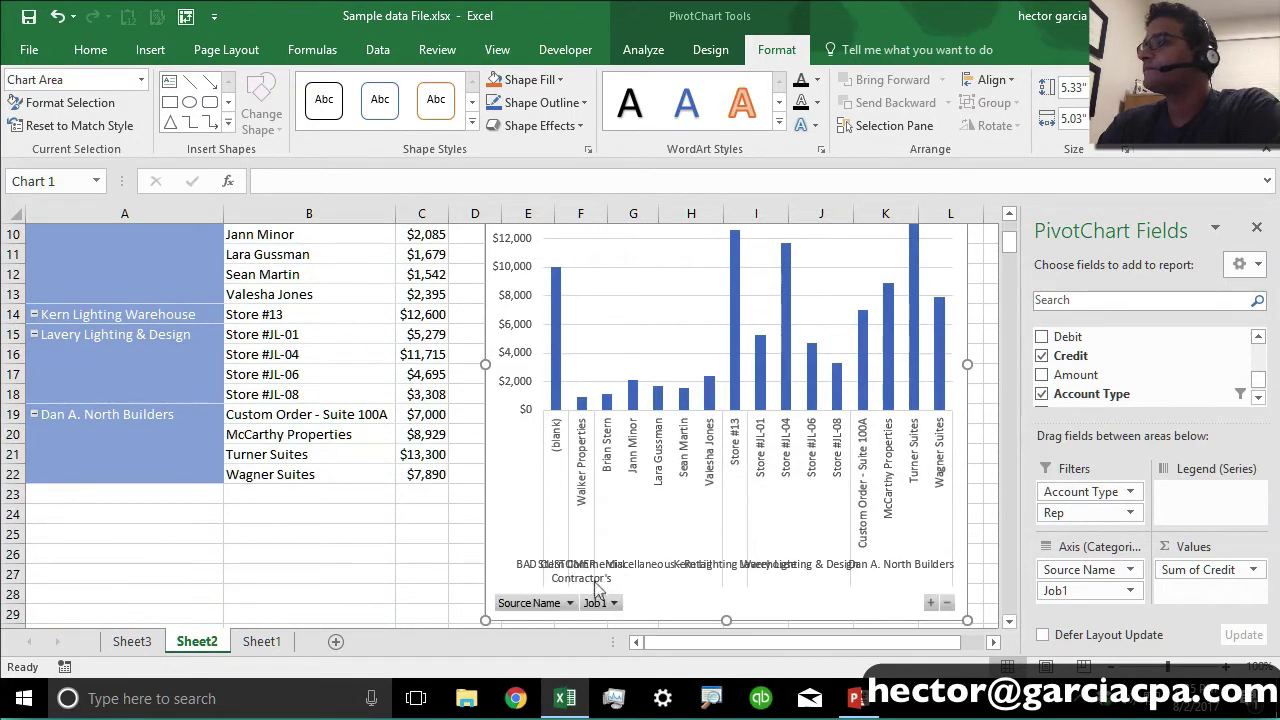
left_click(568, 603)
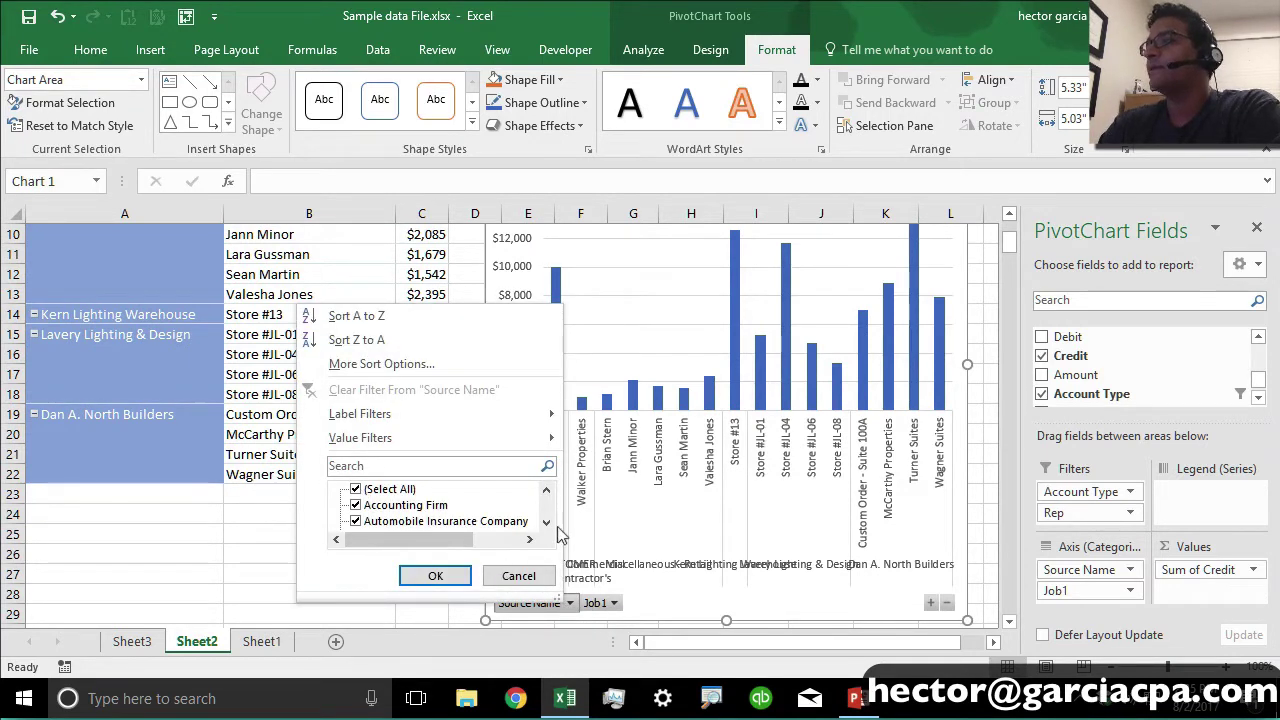
scroll(548, 515, "down", 6)
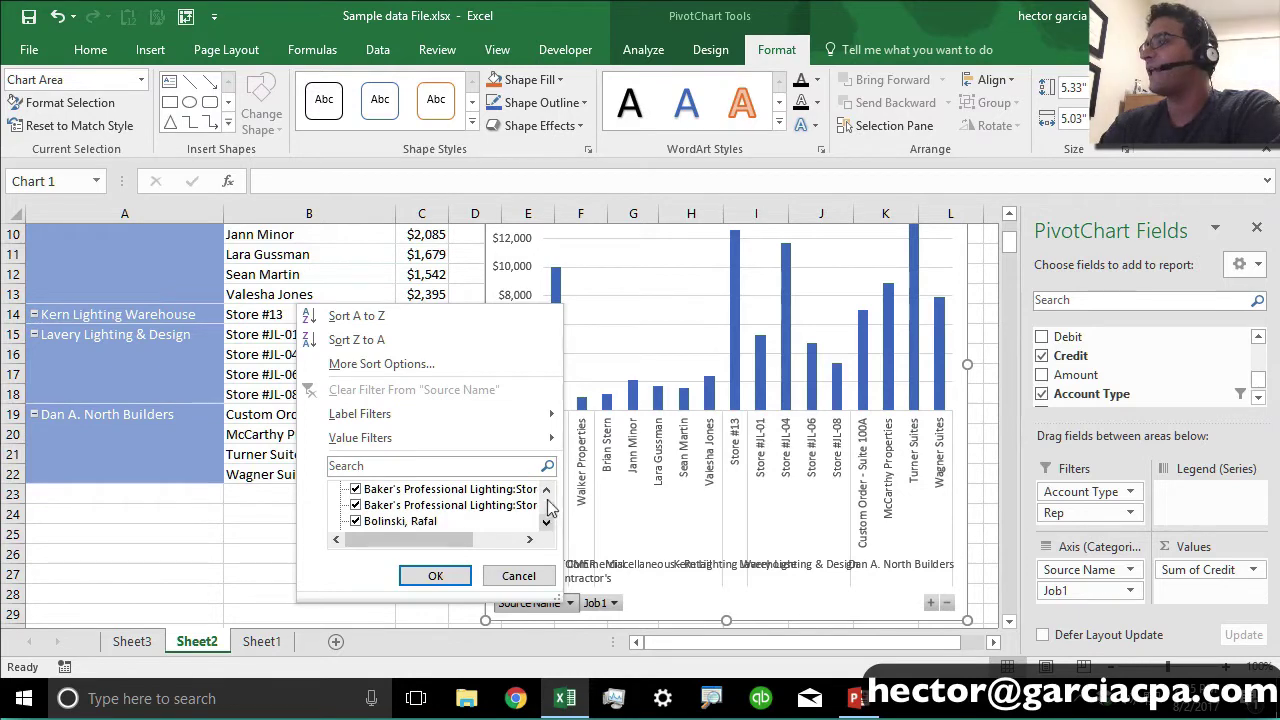
left_click(519, 575)
left_click(613, 603)
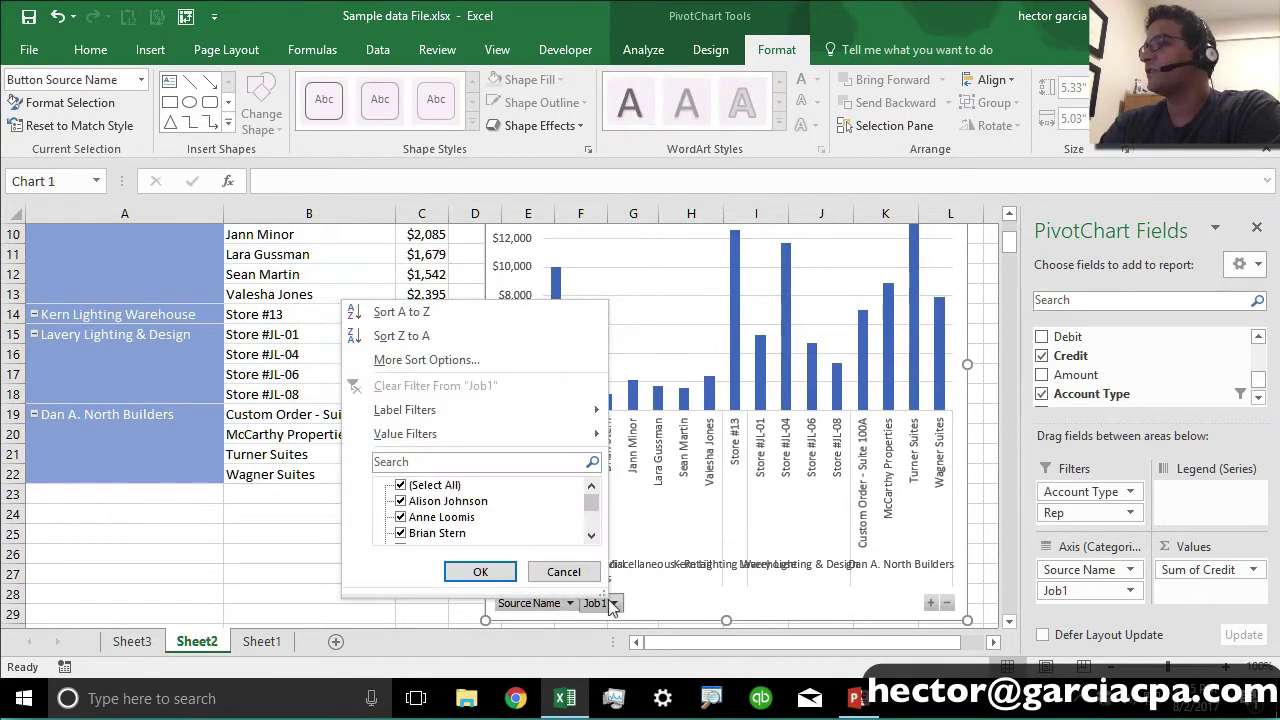
left_click_drag(591, 505, 588, 560)
left_click(567, 574)
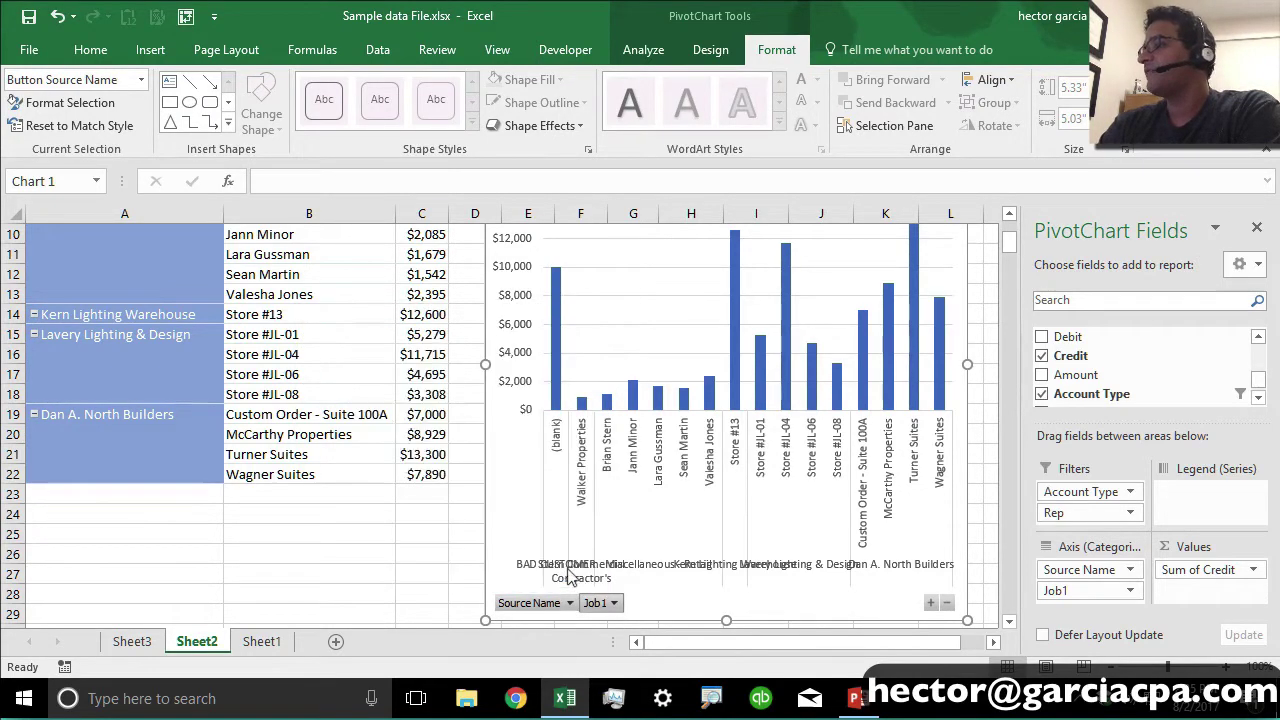
Step: Move the PivotChart up to the first rows of the sheet, close beside the pivot table
left_click_drag(1012, 245, 1010, 230)
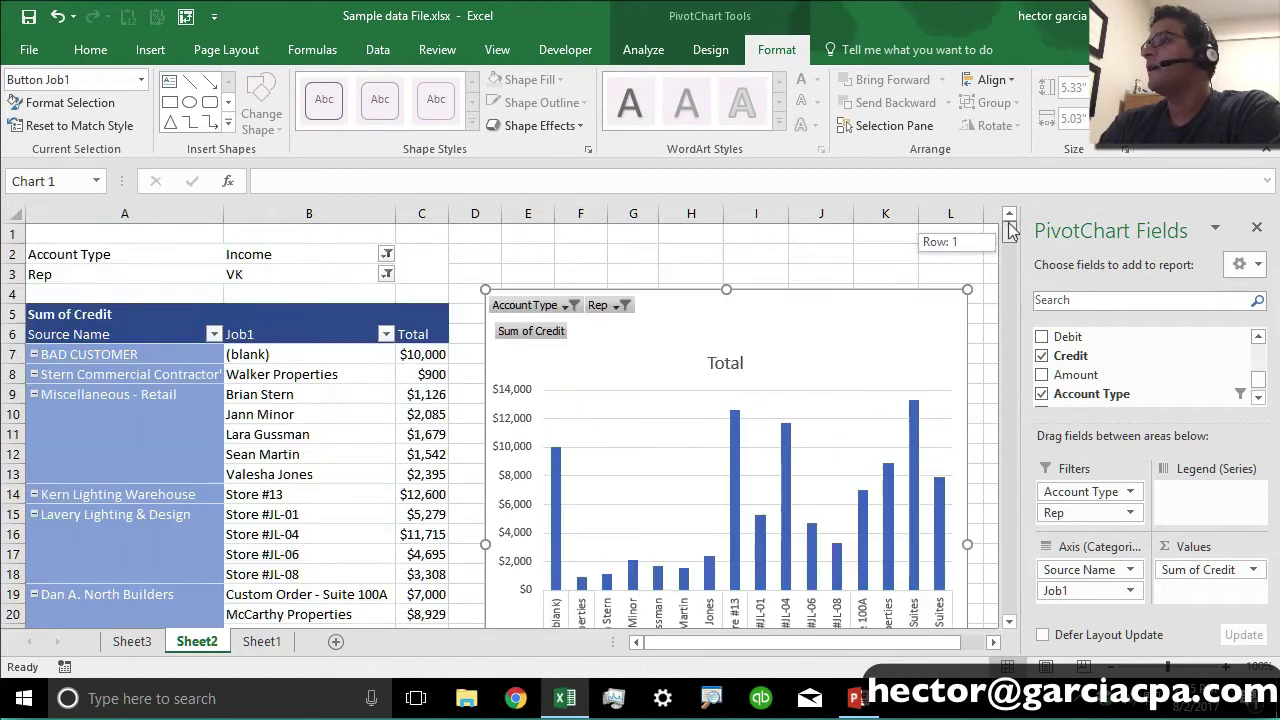
left_click_drag(814, 280, 802, 234)
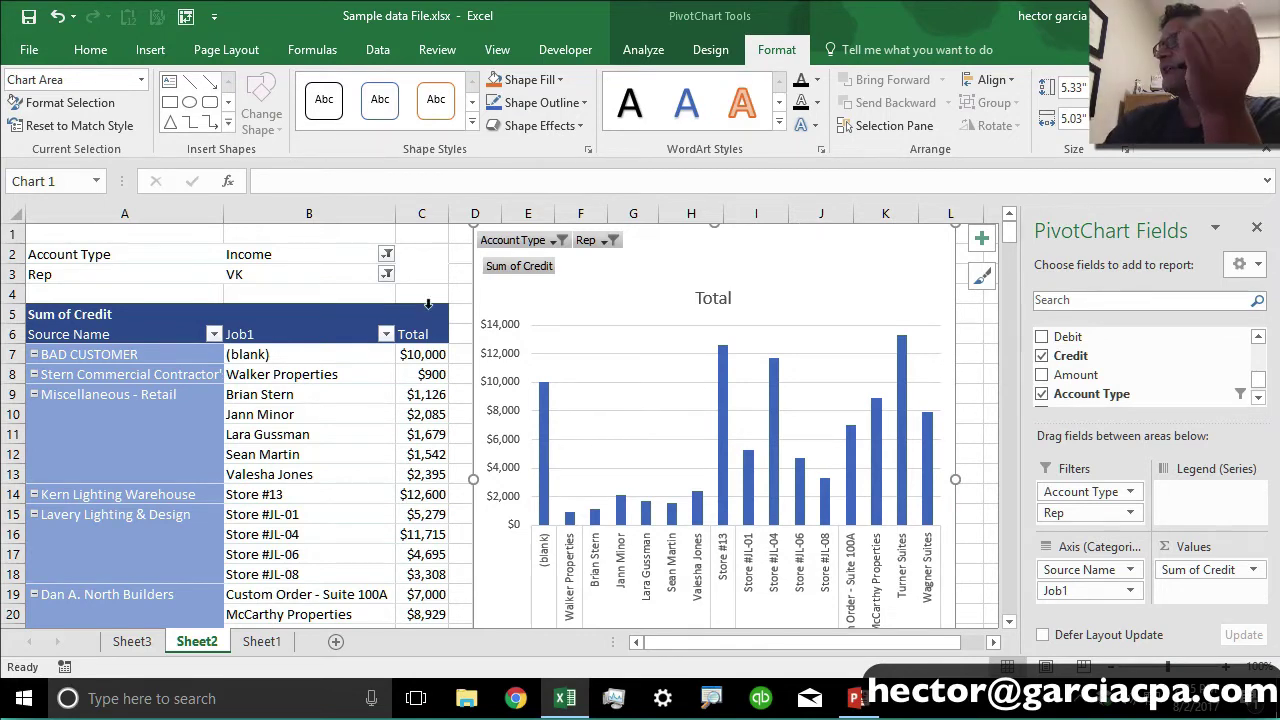
Step: Switch the pivot table's Rep filter from VK to JG and back to VK, twice, comparing the chart
left_click(386, 275)
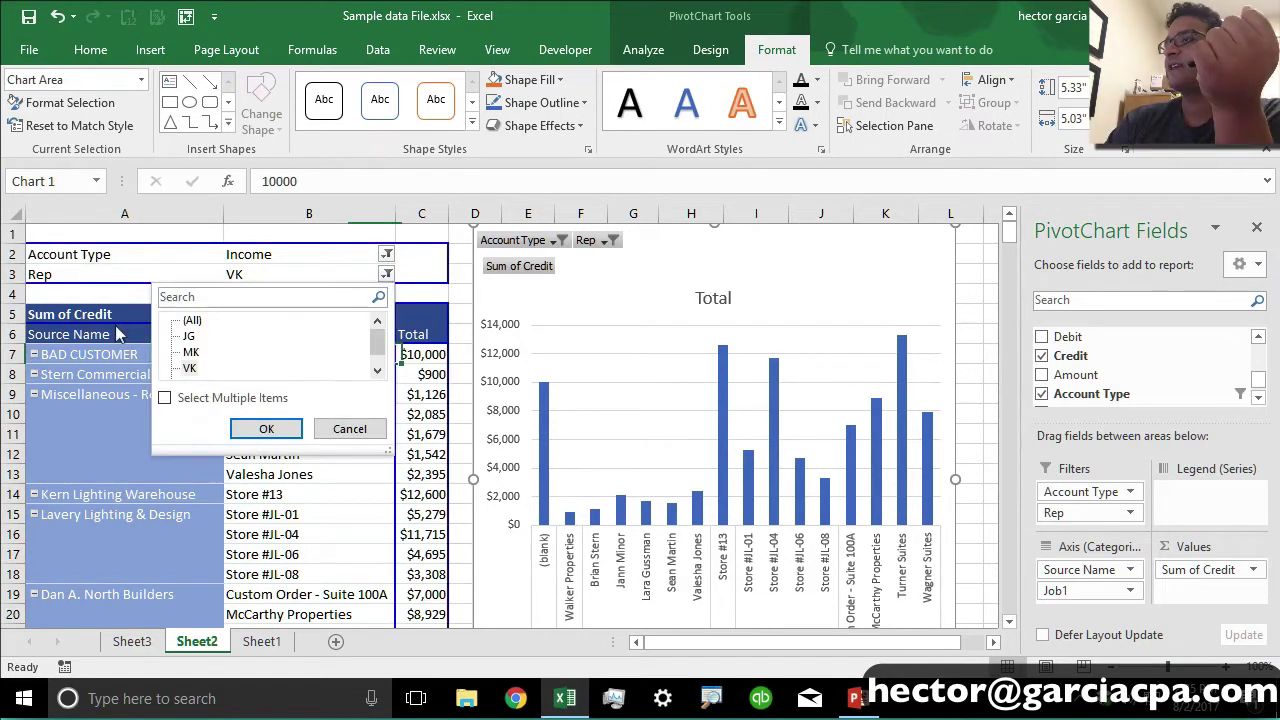
left_click(188, 336)
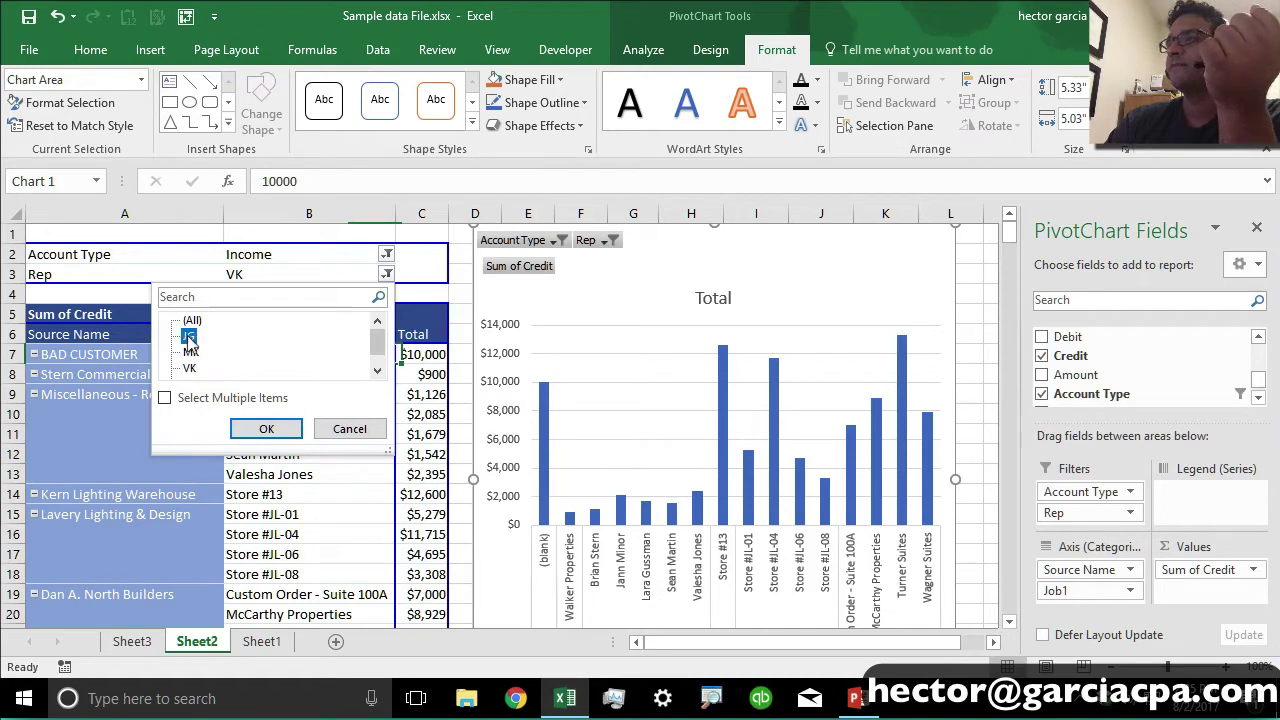
left_click(266, 428)
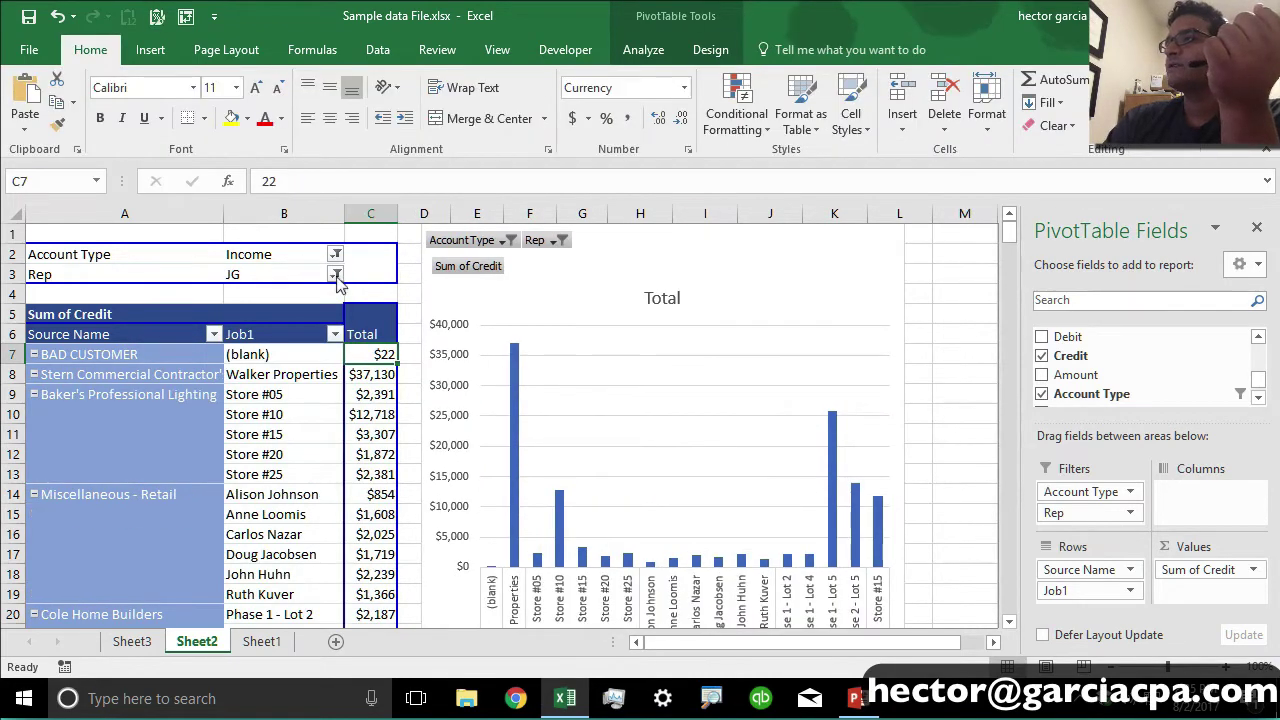
left_click(336, 275)
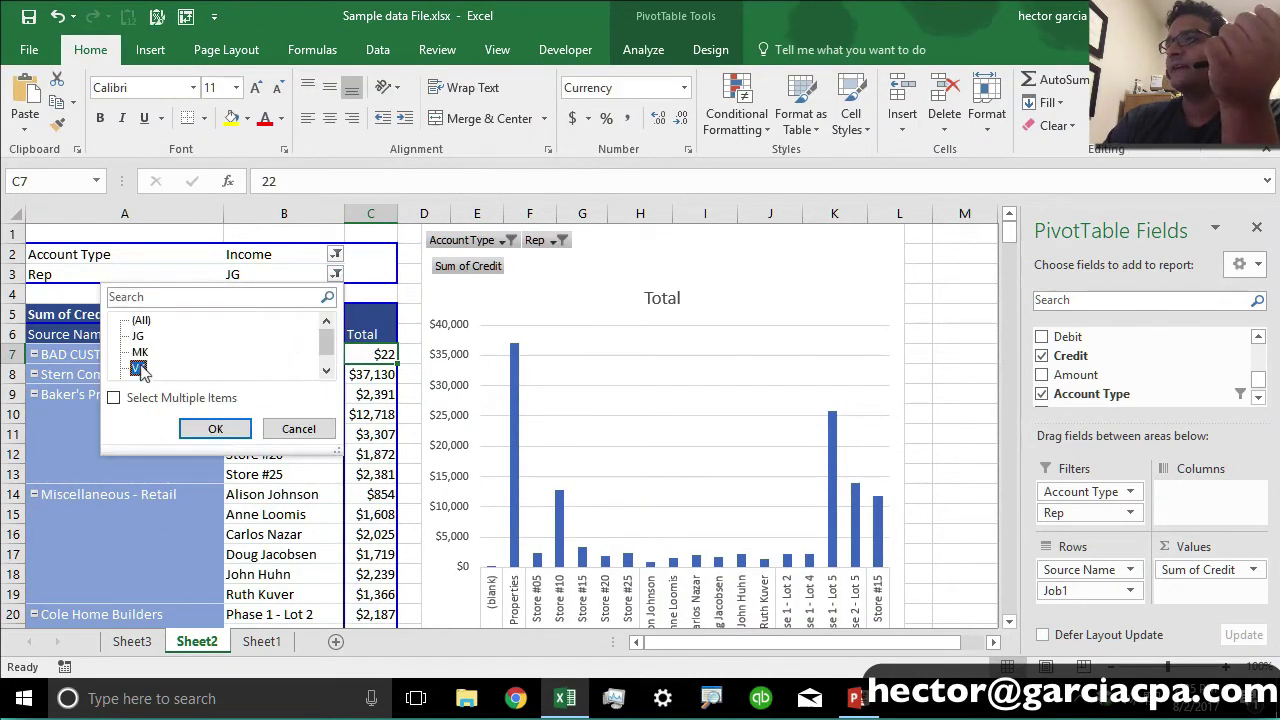
left_click(215, 428)
left_click(386, 274)
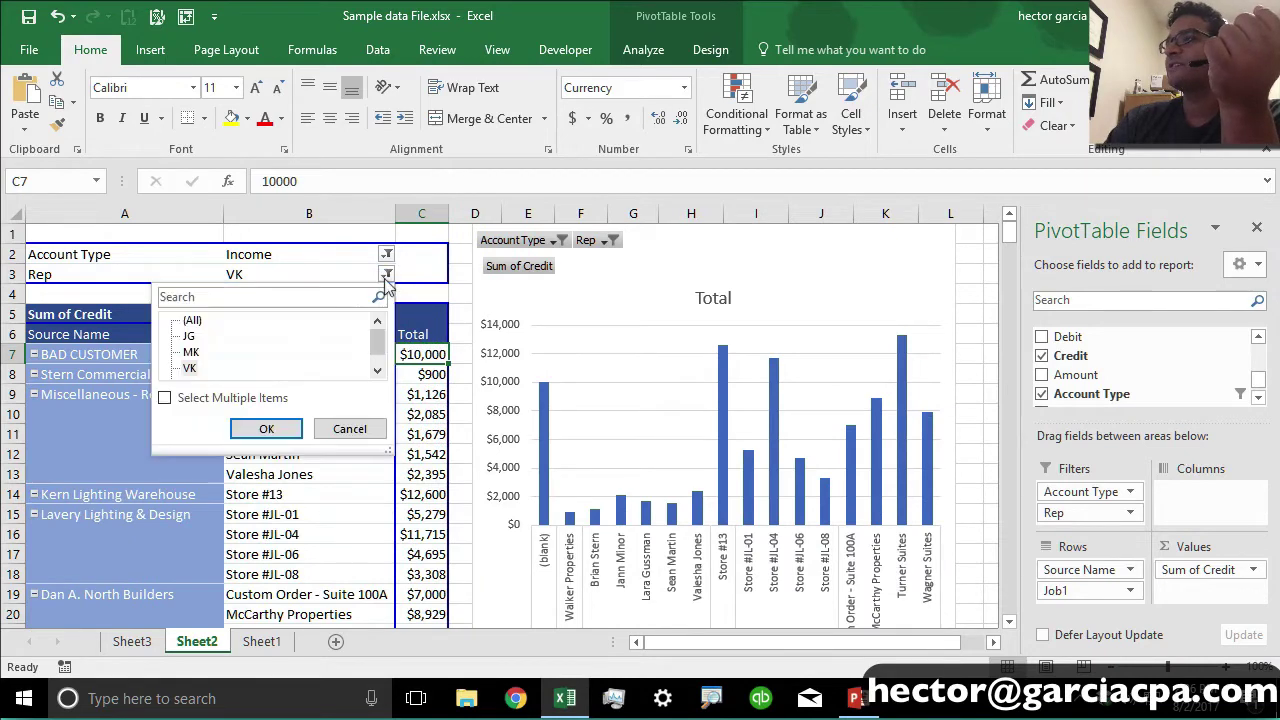
left_click(189, 336)
left_click(266, 428)
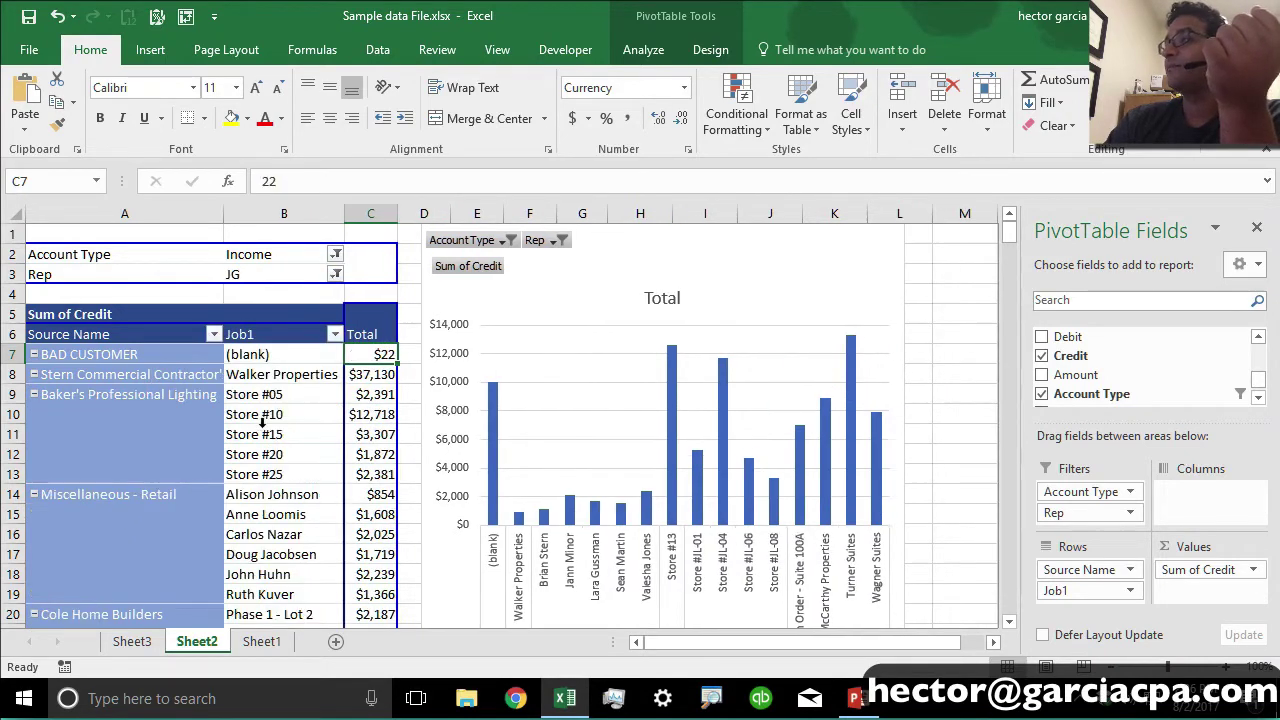
left_click(330, 278)
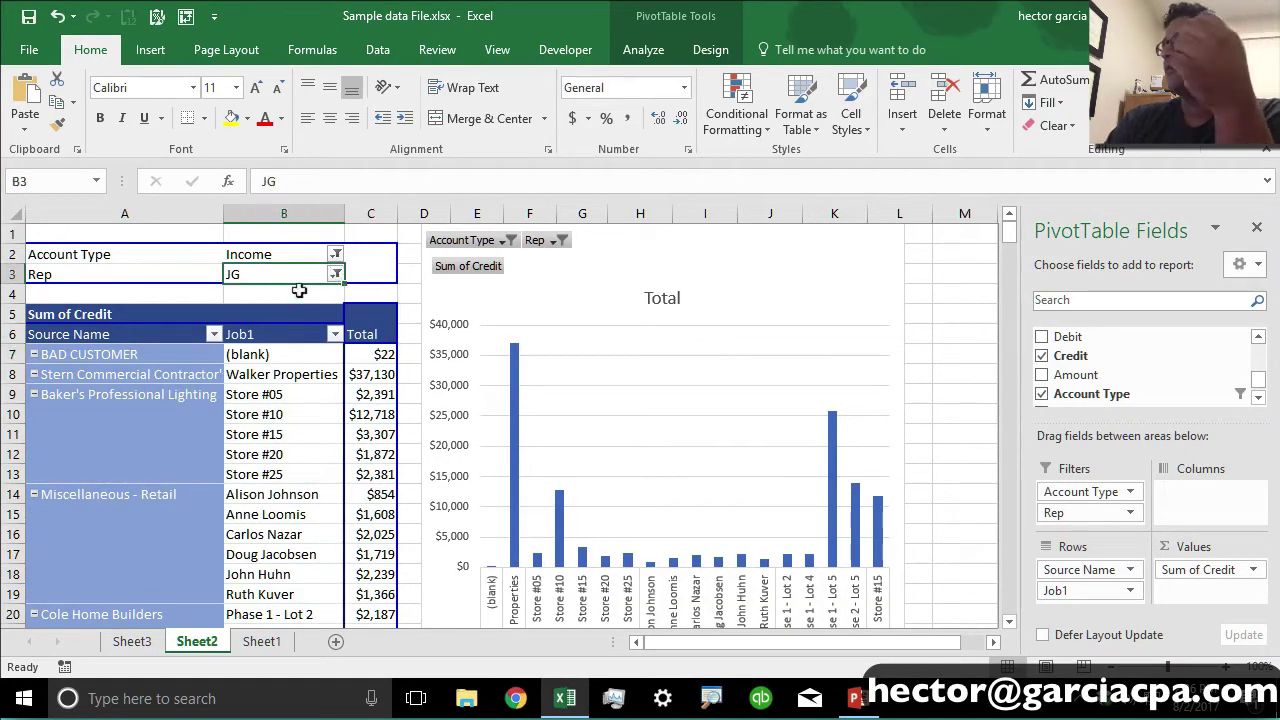
left_click(340, 276)
left_click(137, 363)
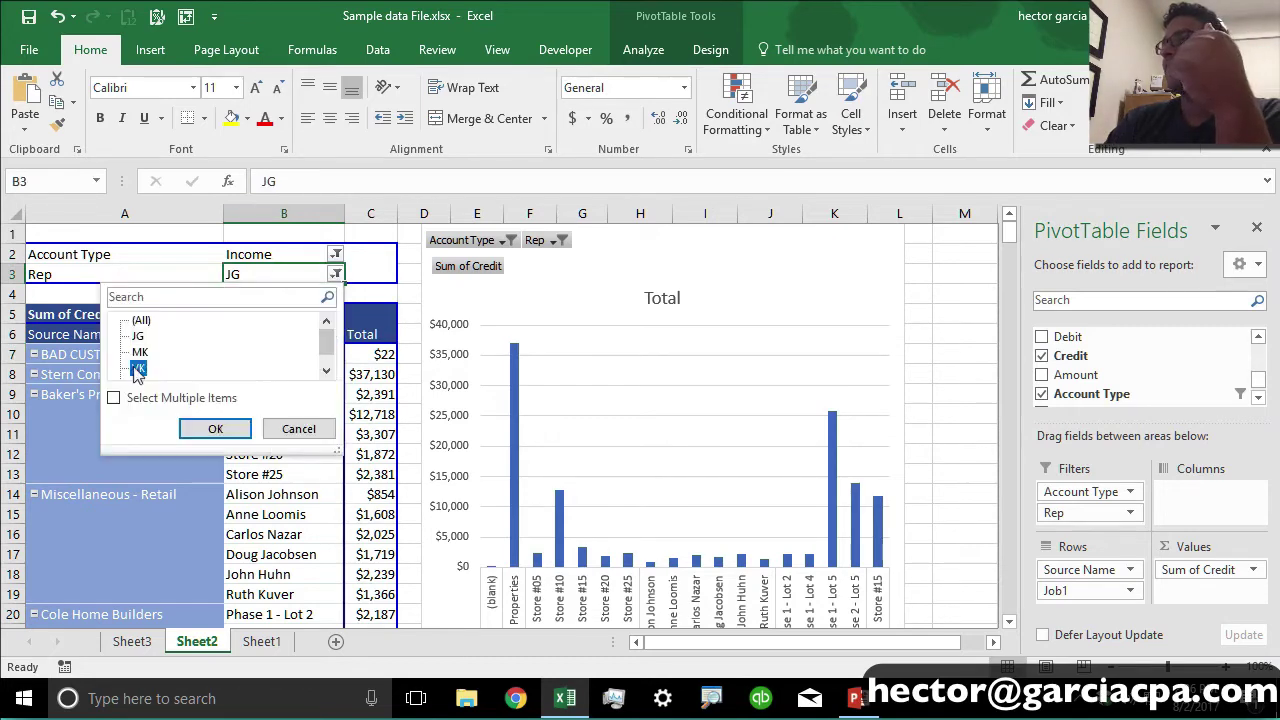
left_click(212, 428)
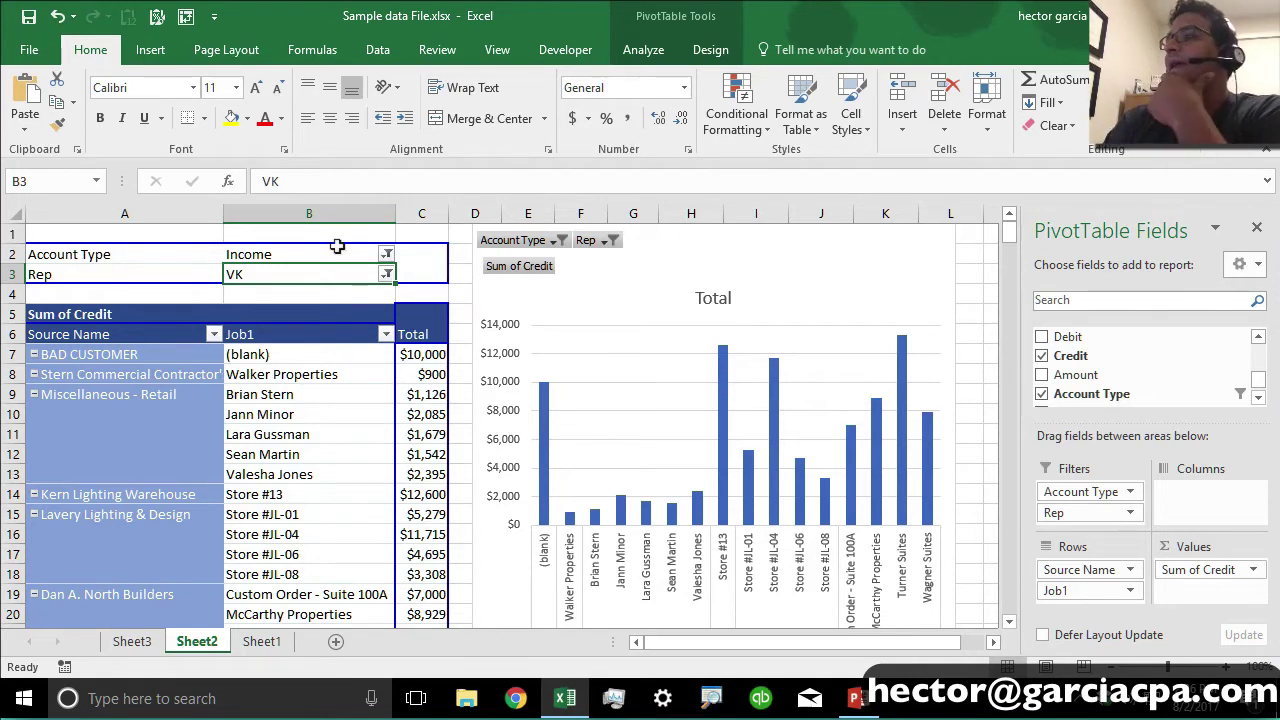
Step: Insert a slicer for the Rep field to the right of the PivotChart and hide the PivotChart field list
left_click(646, 49)
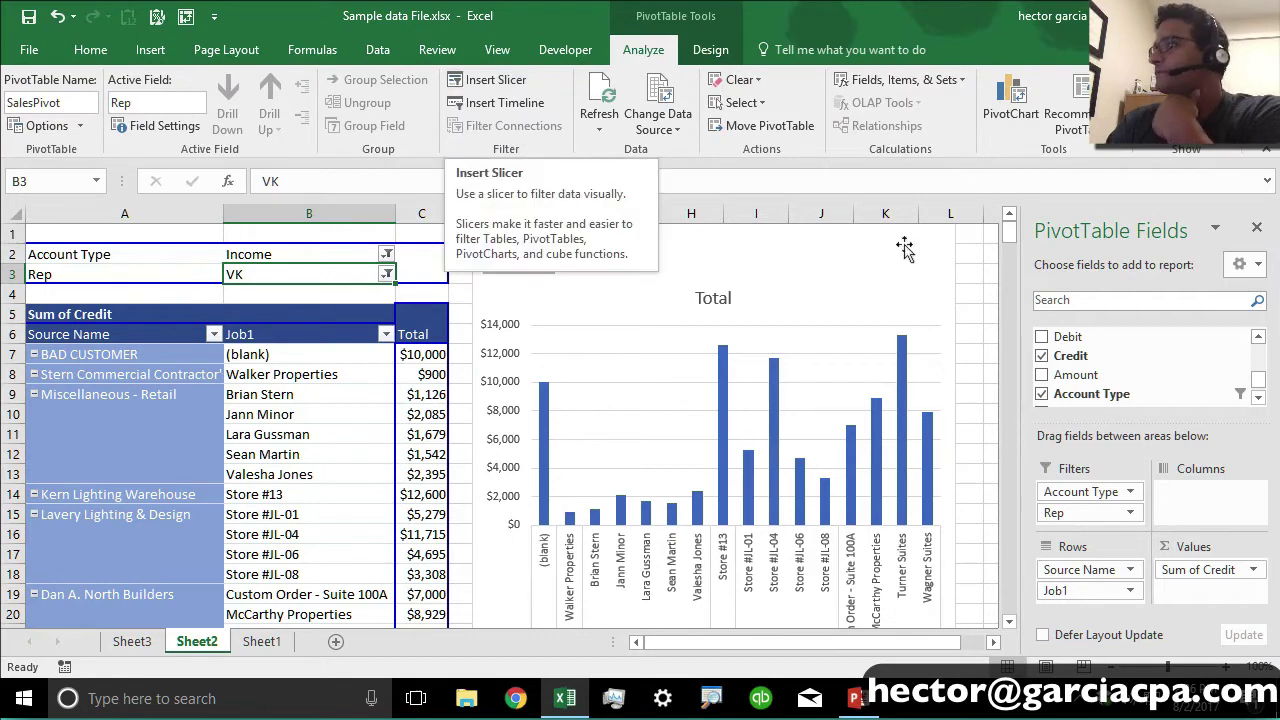
left_click(487, 90)
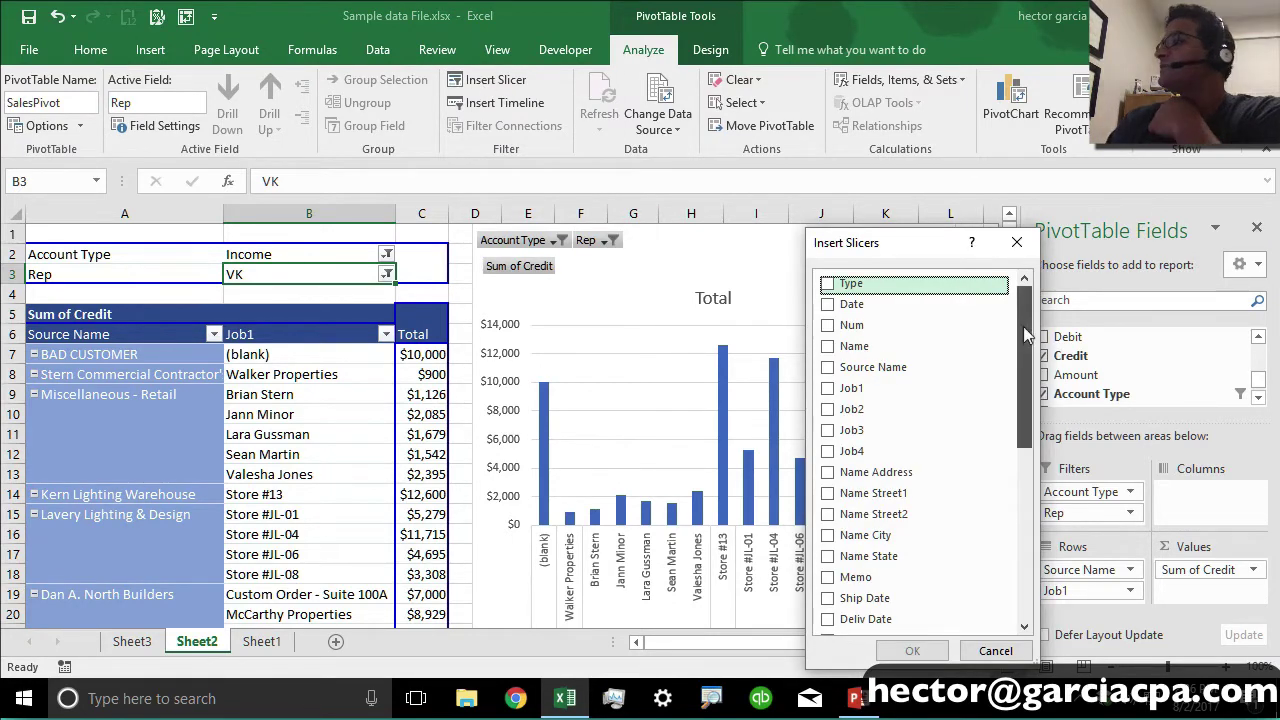
left_click_drag(1023, 326, 1021, 487)
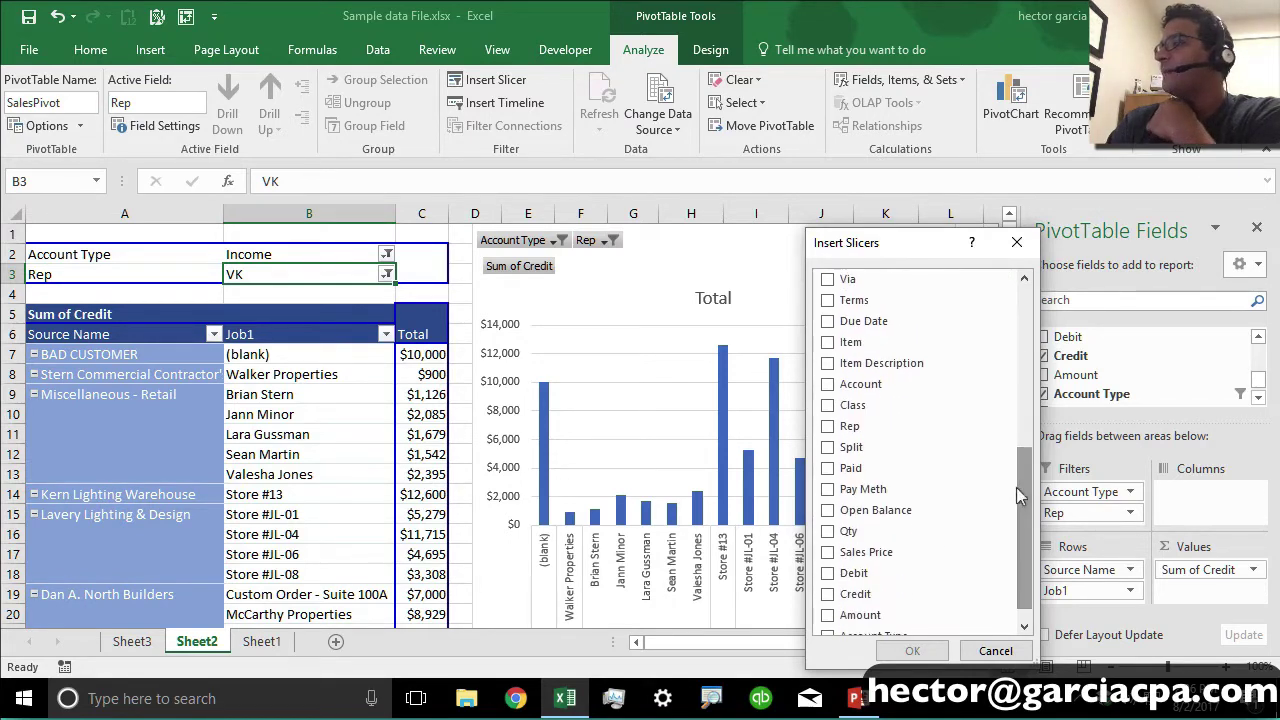
left_click(897, 424)
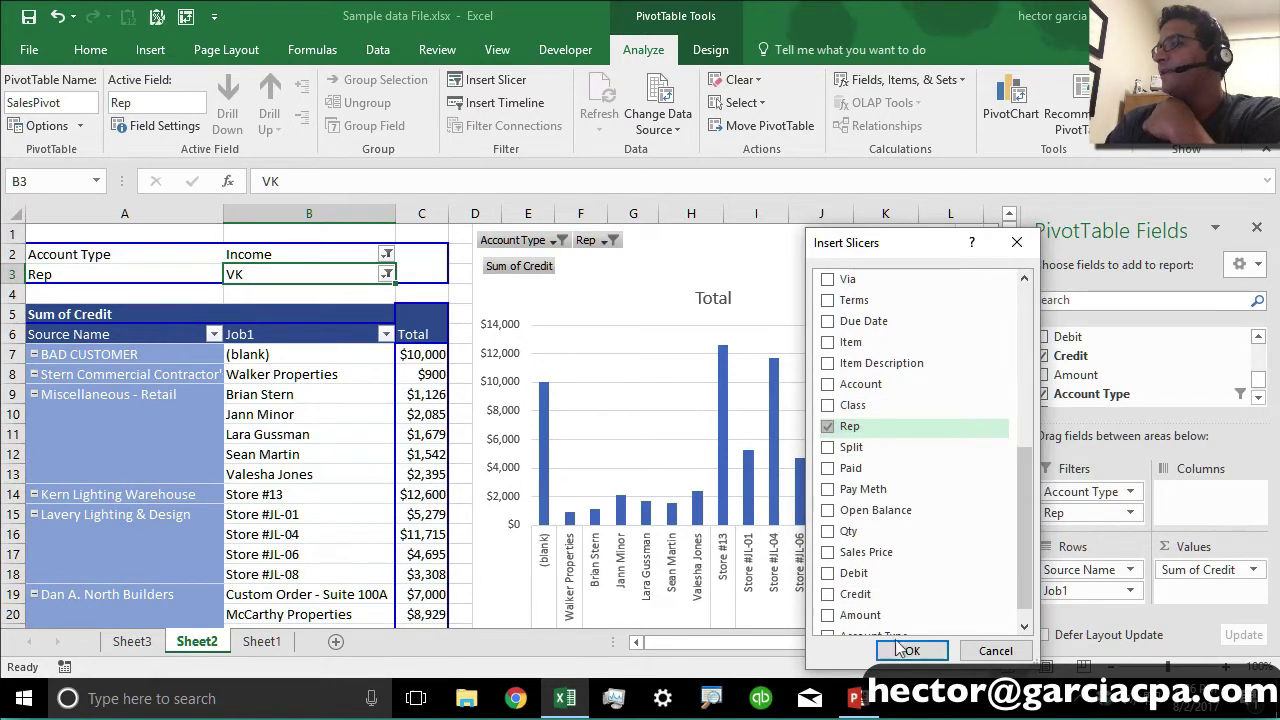
left_click(905, 649)
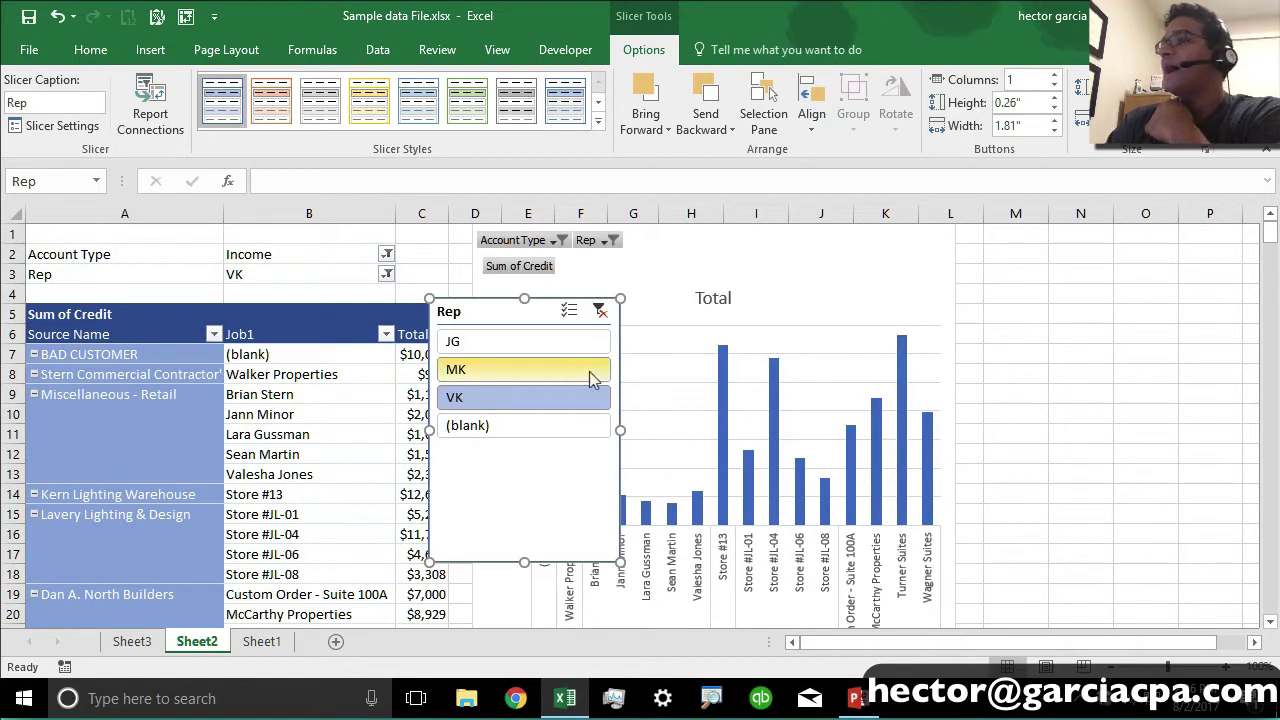
left_click_drag(494, 309, 1046, 278)
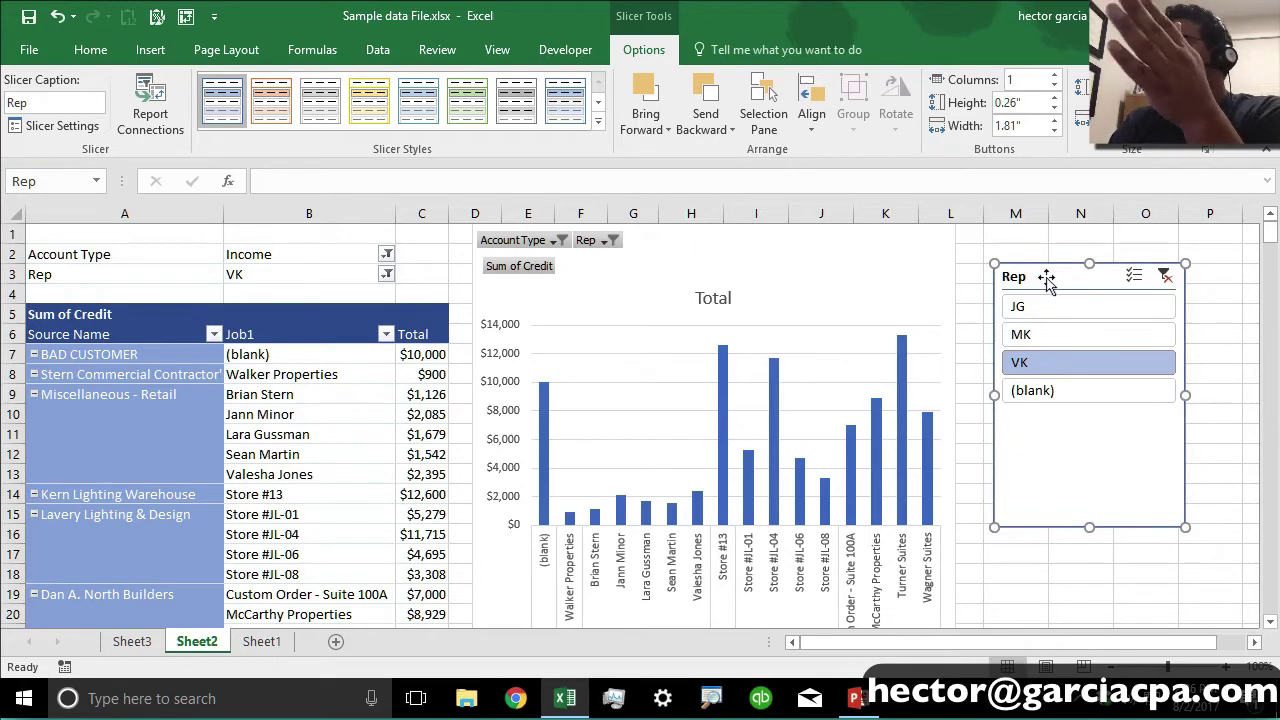
left_click(820, 251)
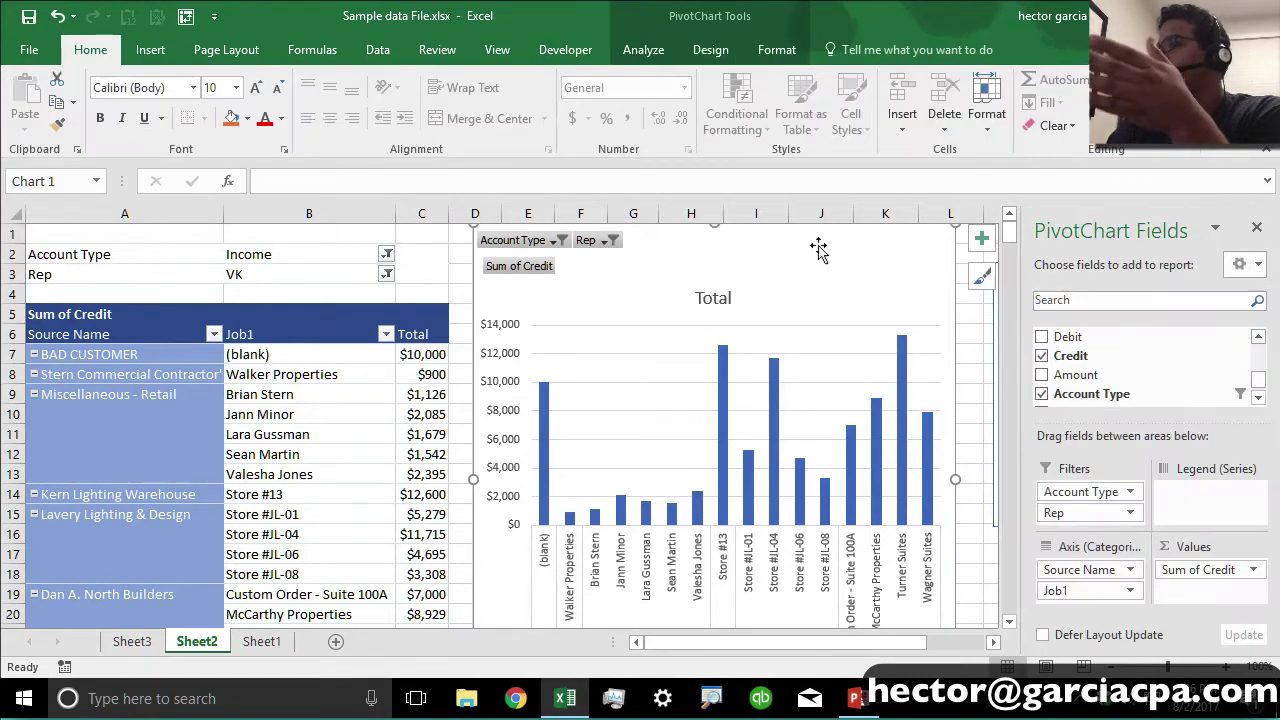
left_click(1257, 227)
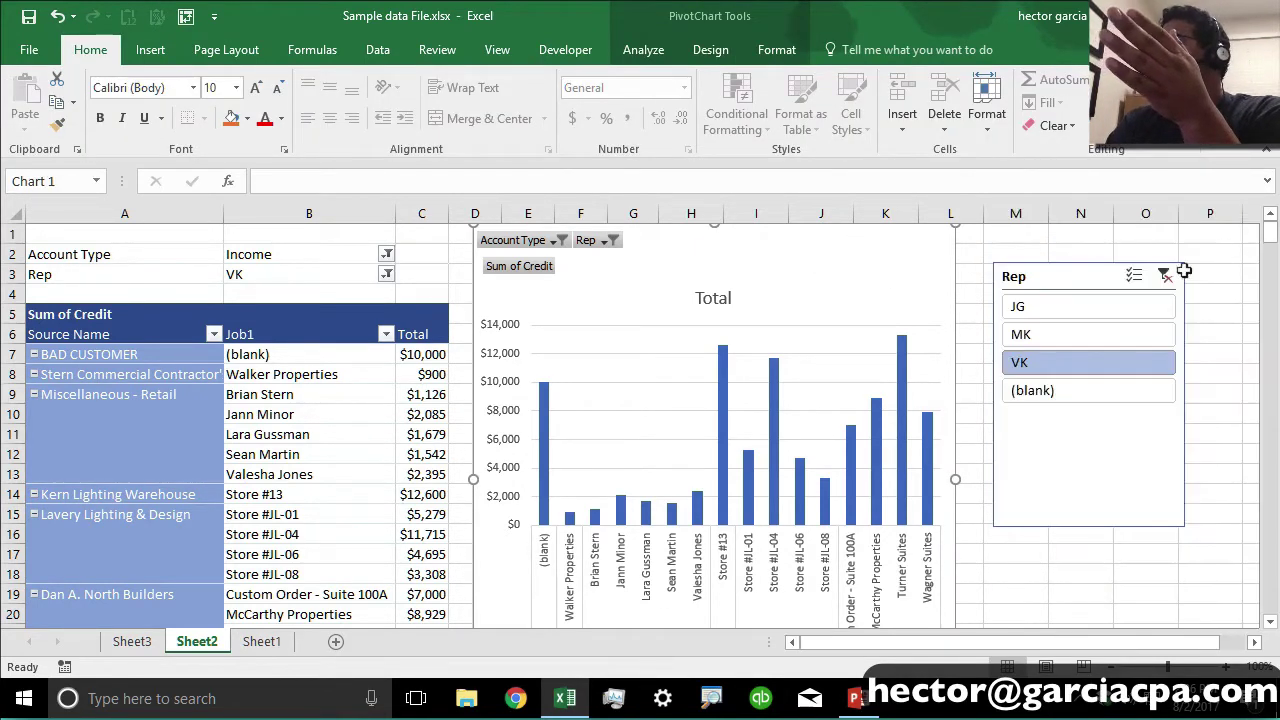
Step: Use the Rep slicer to filter the table and chart by JG, MK and VK in turn, ending on VK
left_click(1026, 308)
left_click(1024, 333)
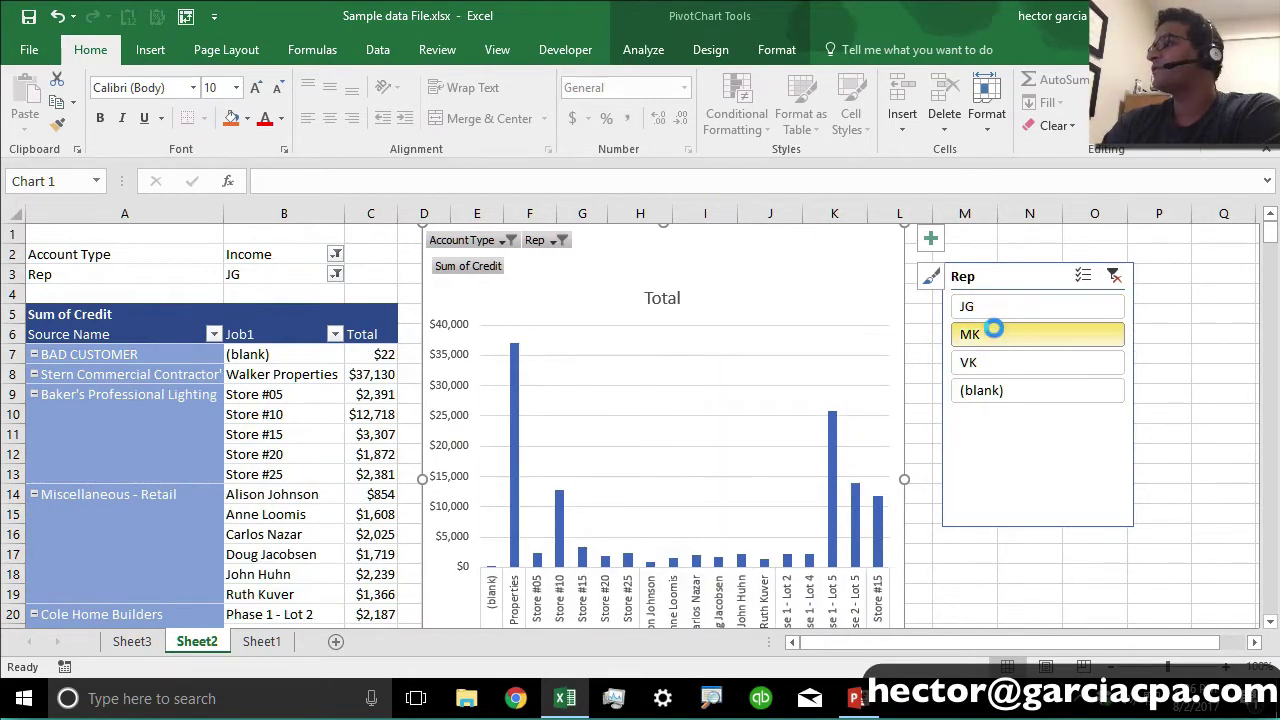
left_click(1006, 362)
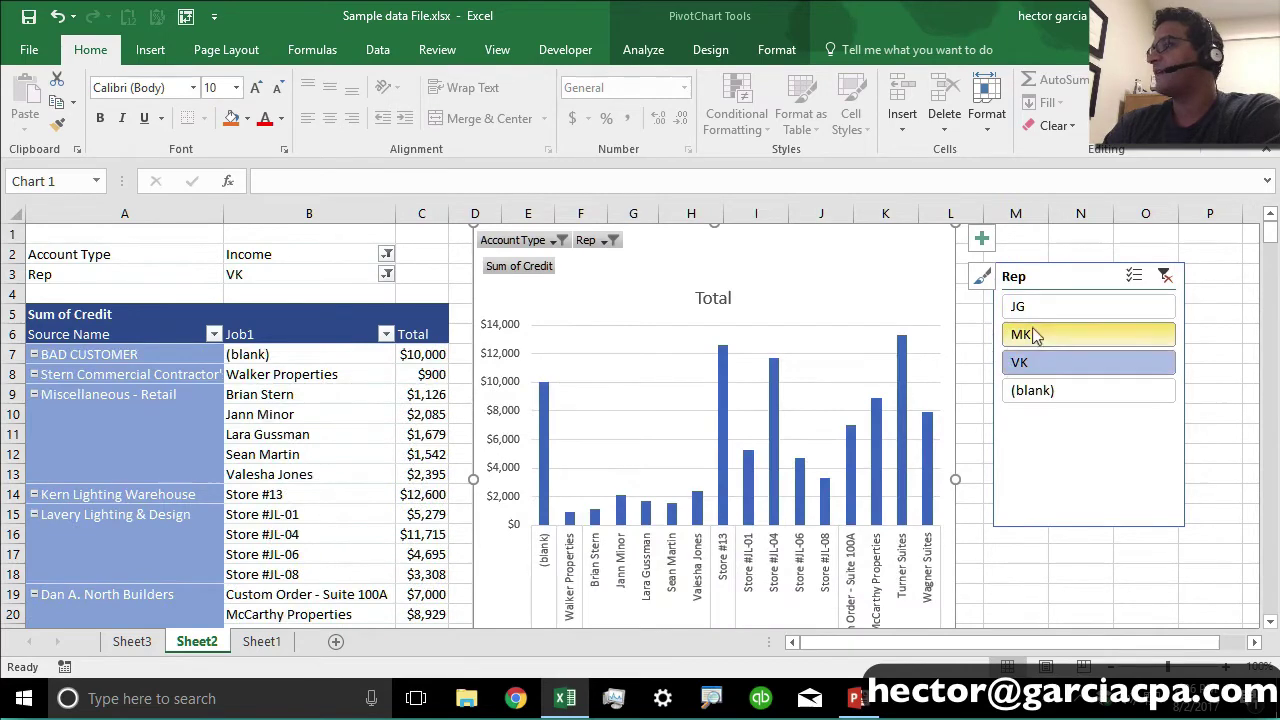
left_click(1030, 316)
left_click(1006, 334)
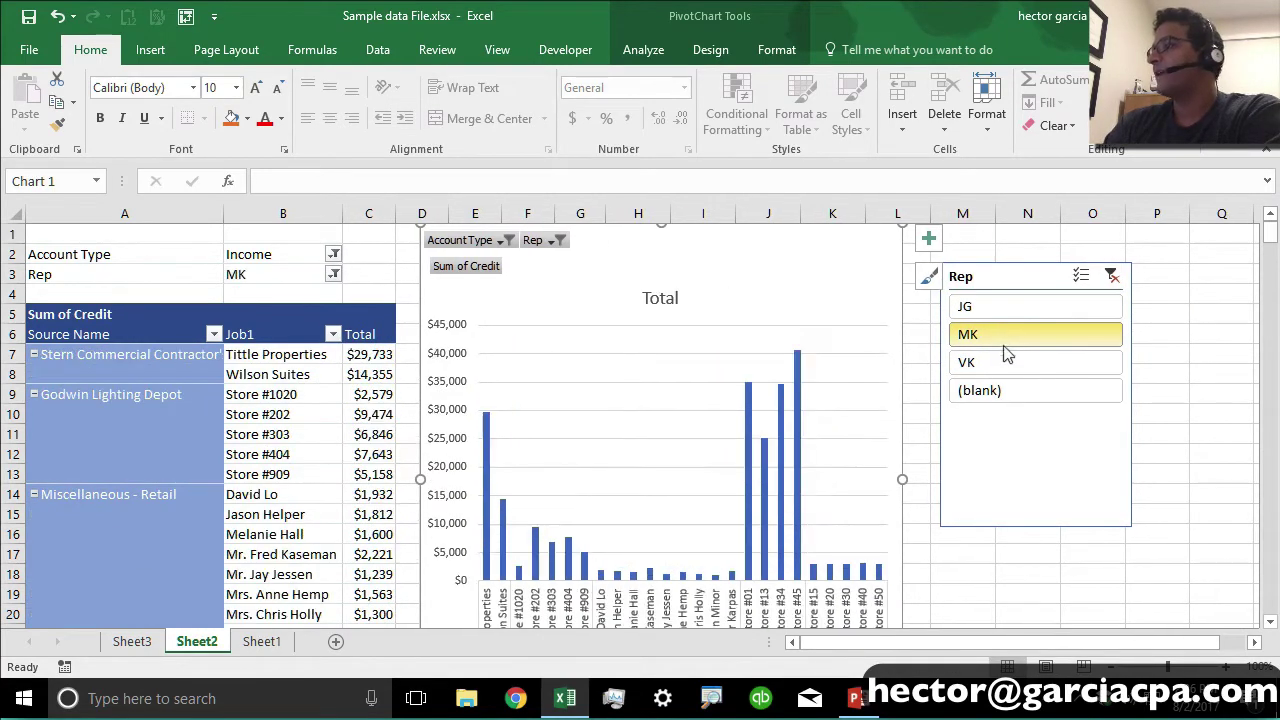
left_click(999, 363)
left_click(1040, 310)
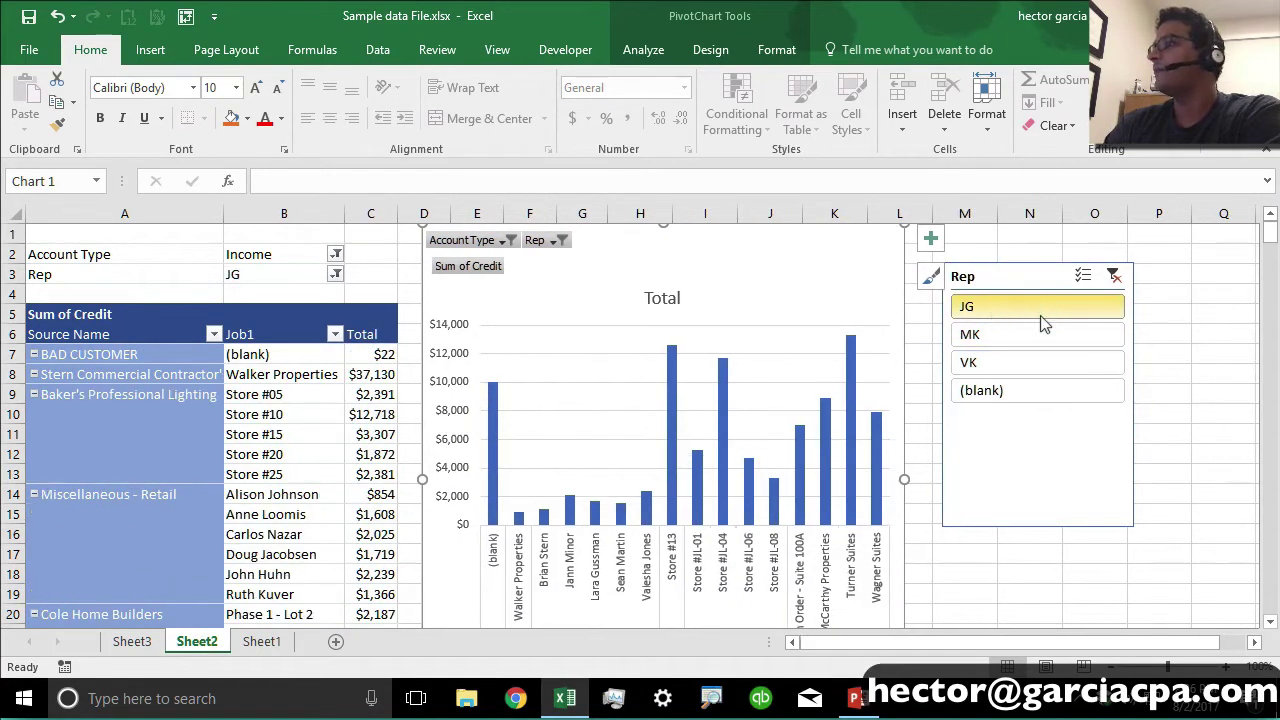
left_click(1003, 348)
left_click(1006, 363)
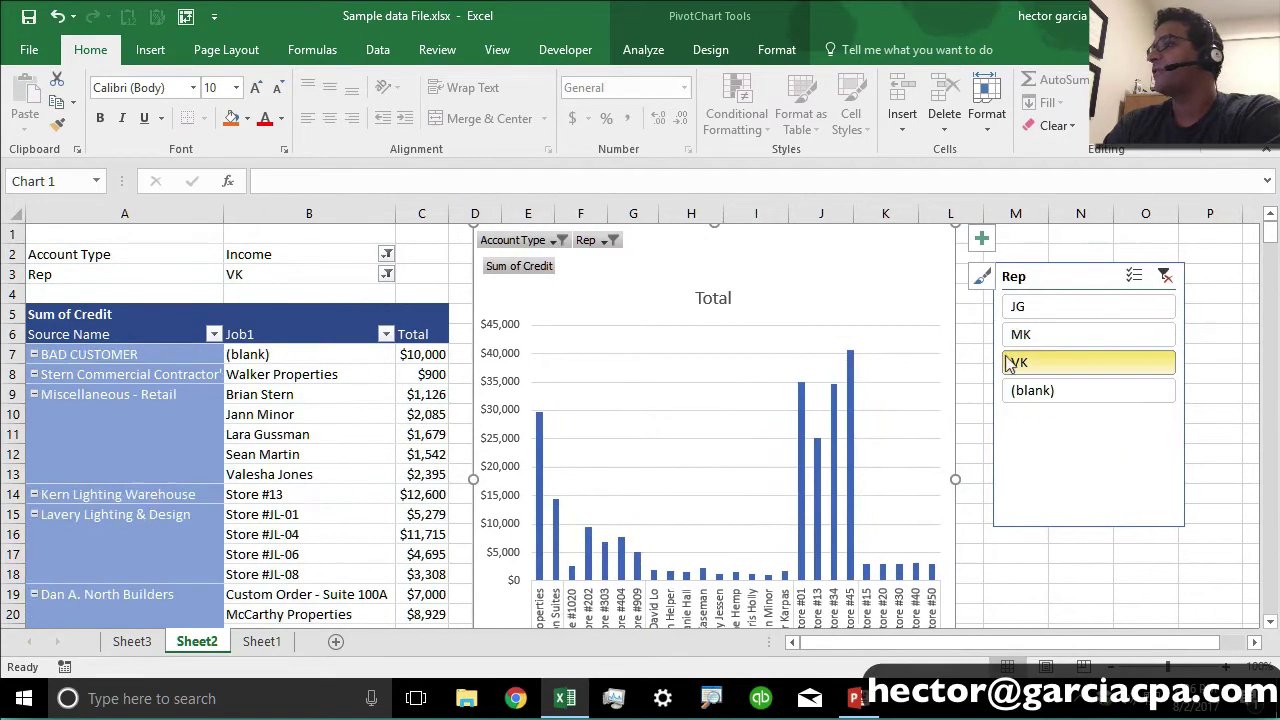
Step: Move the Rep slicer up beside the chart and insert a Date slicer just below its rep entries
left_click_drag(1183, 528, 1160, 495)
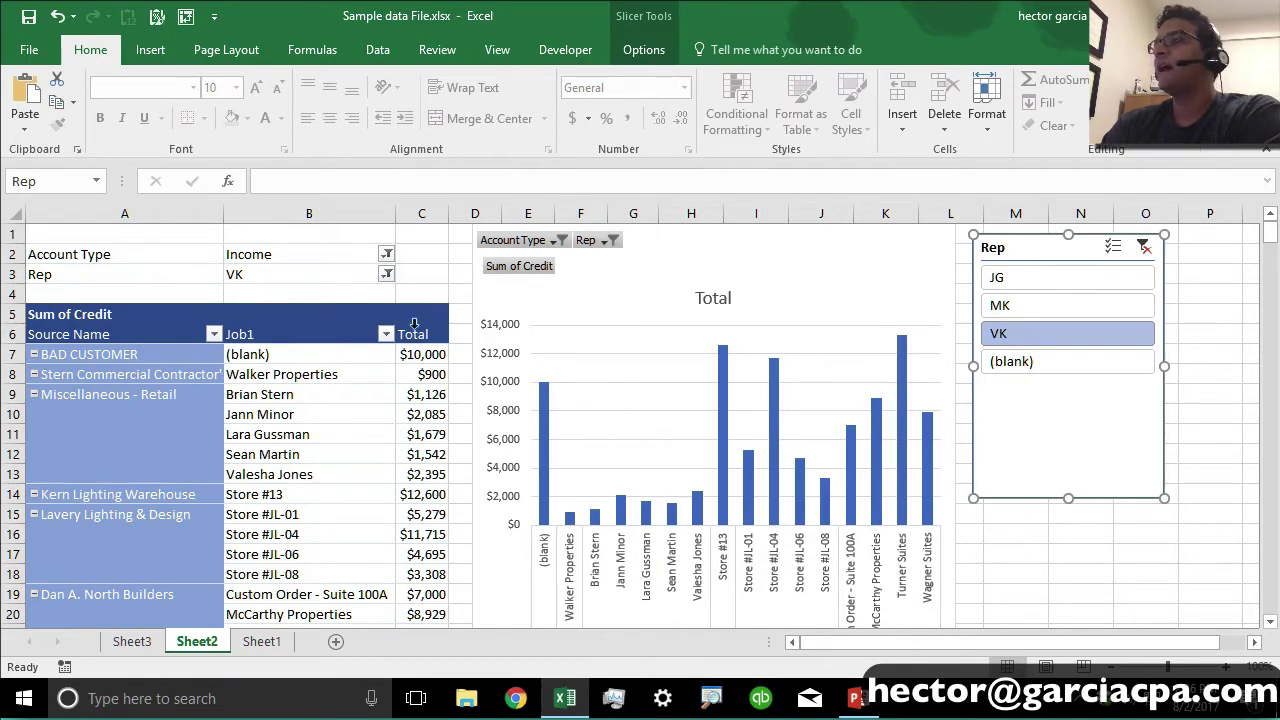
left_click(268, 413)
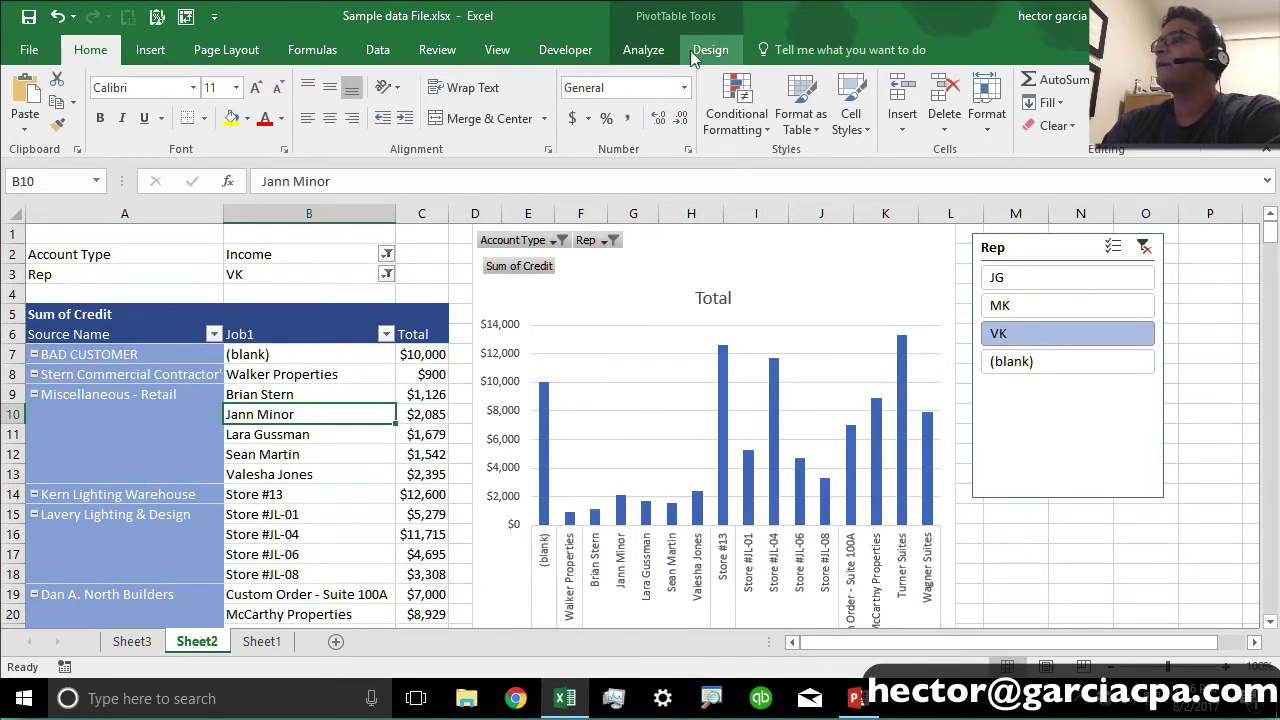
left_click(648, 52)
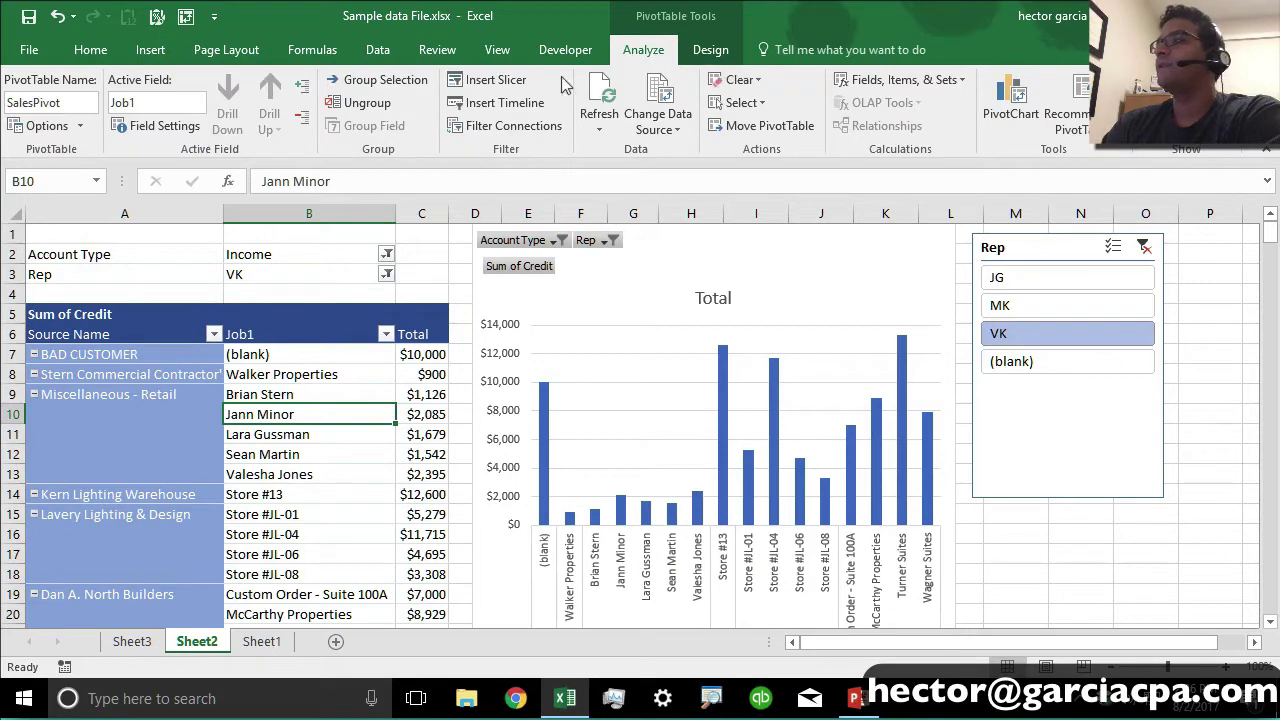
left_click(496, 80)
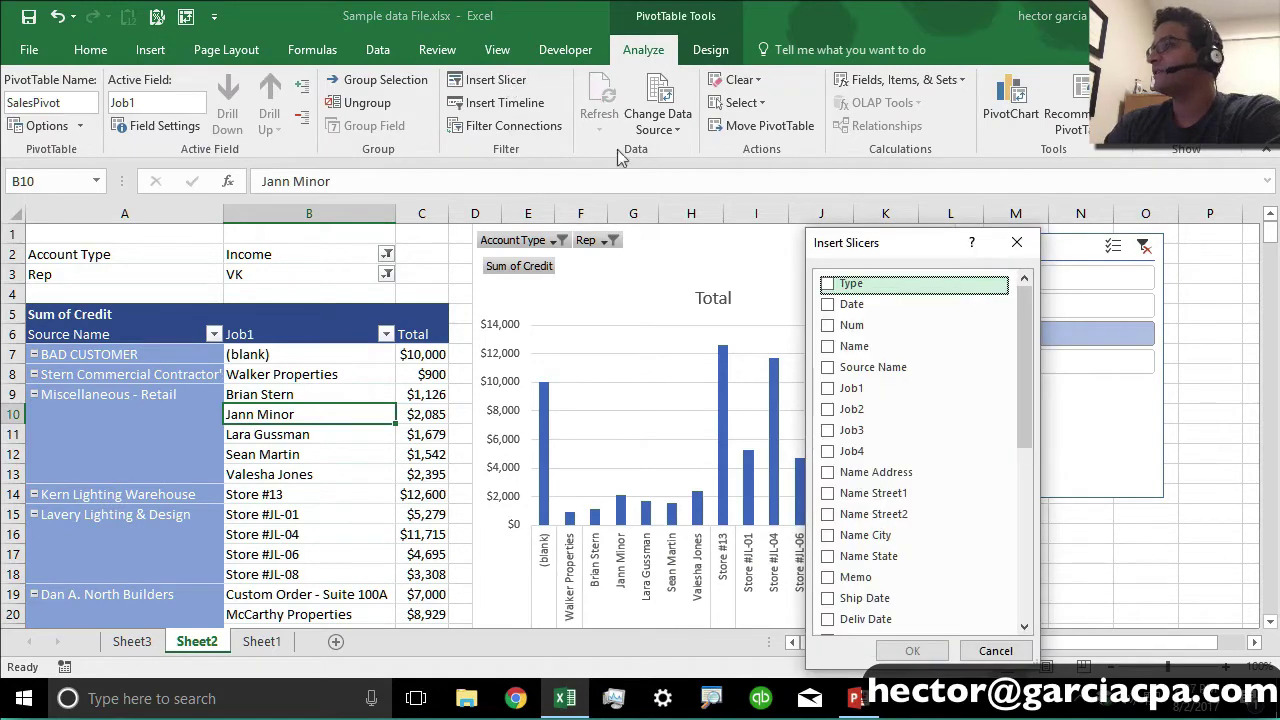
left_click(845, 304)
left_click(912, 651)
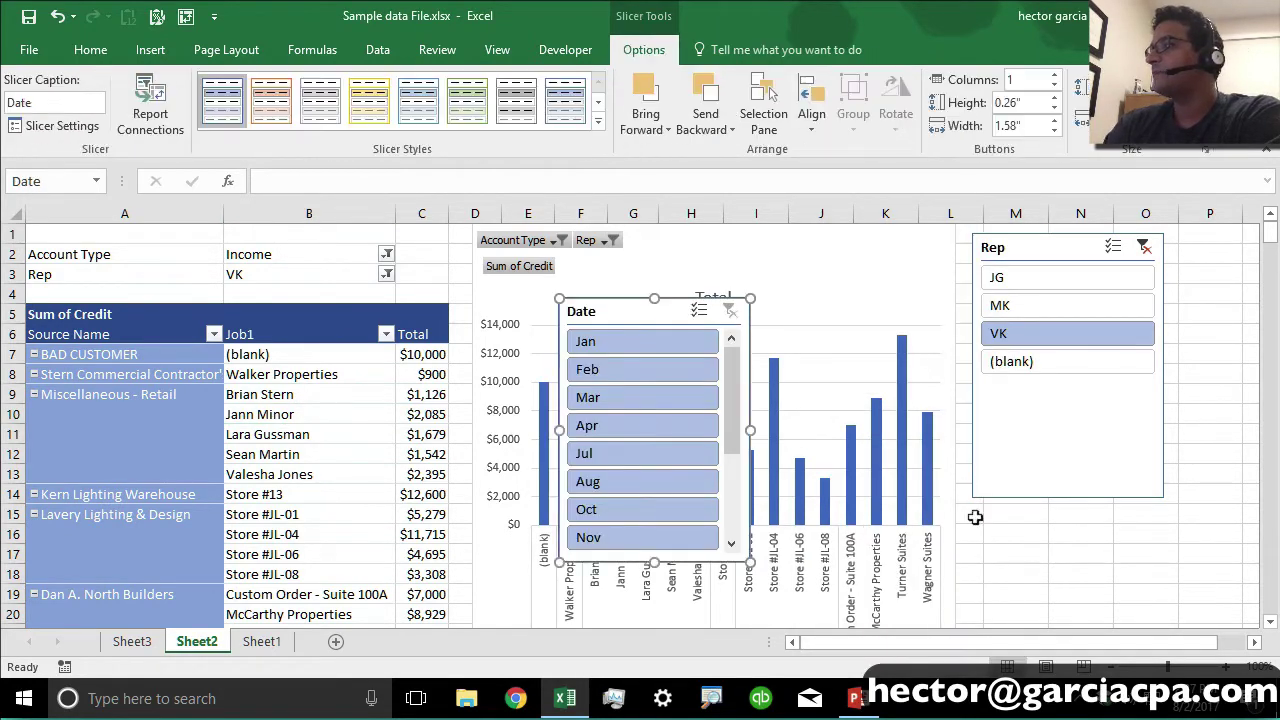
left_click_drag(615, 322, 1033, 392)
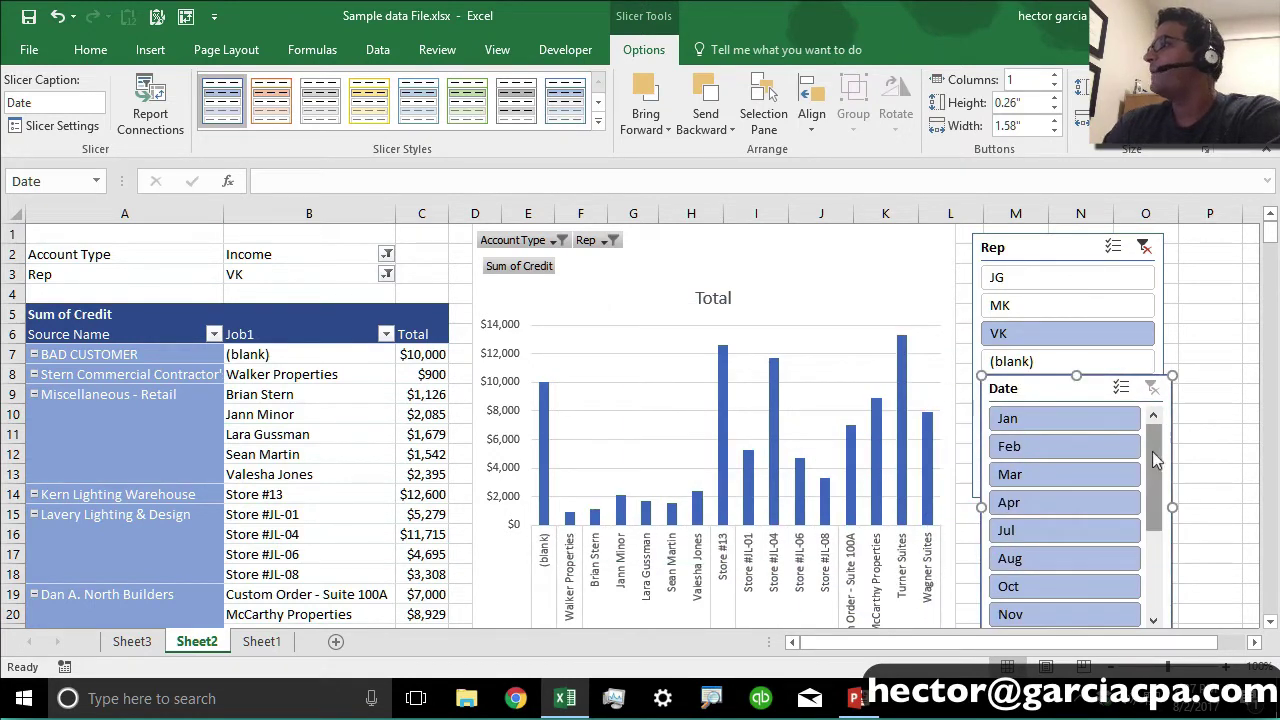
Step: Use the Date slicer to filter the table and chart by Jan, Feb, Mar, Apr, Jul and Aug in turn
mouse_move(1152, 451)
left_mouse_down()
mouse_move(1151, 560)
mouse_move(1153, 440)
left_mouse_up()
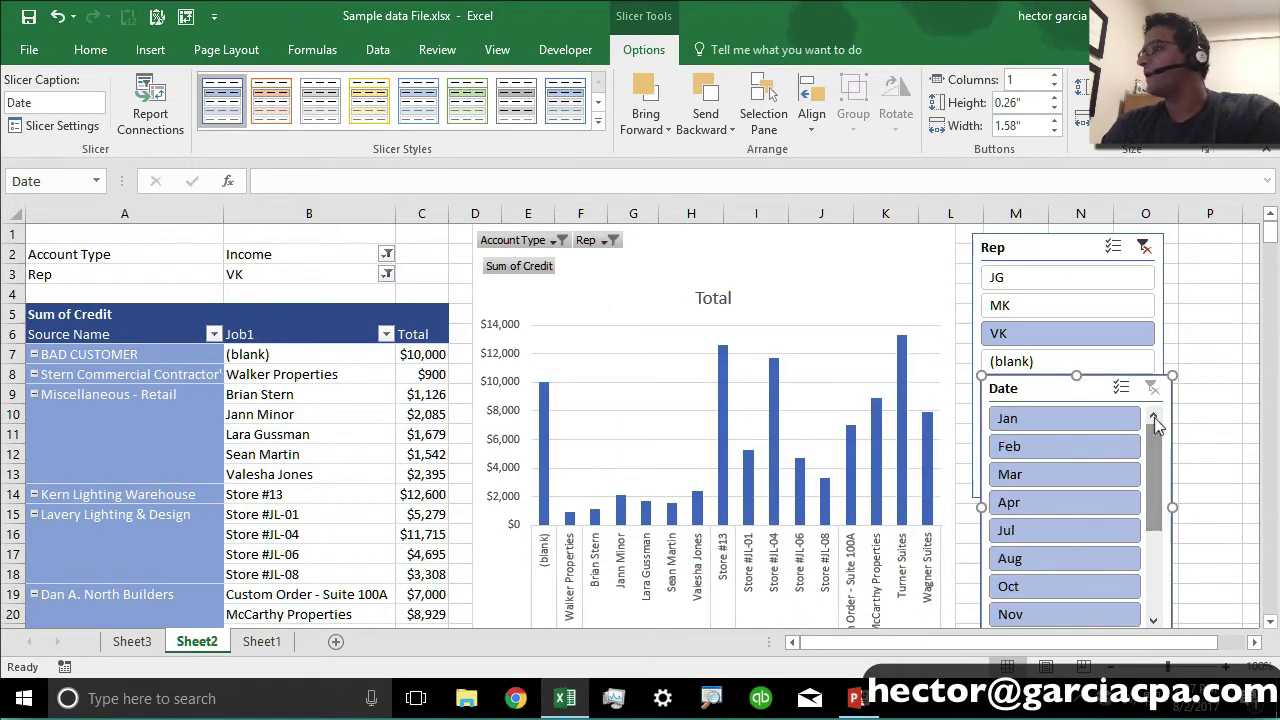
left_click(1095, 418)
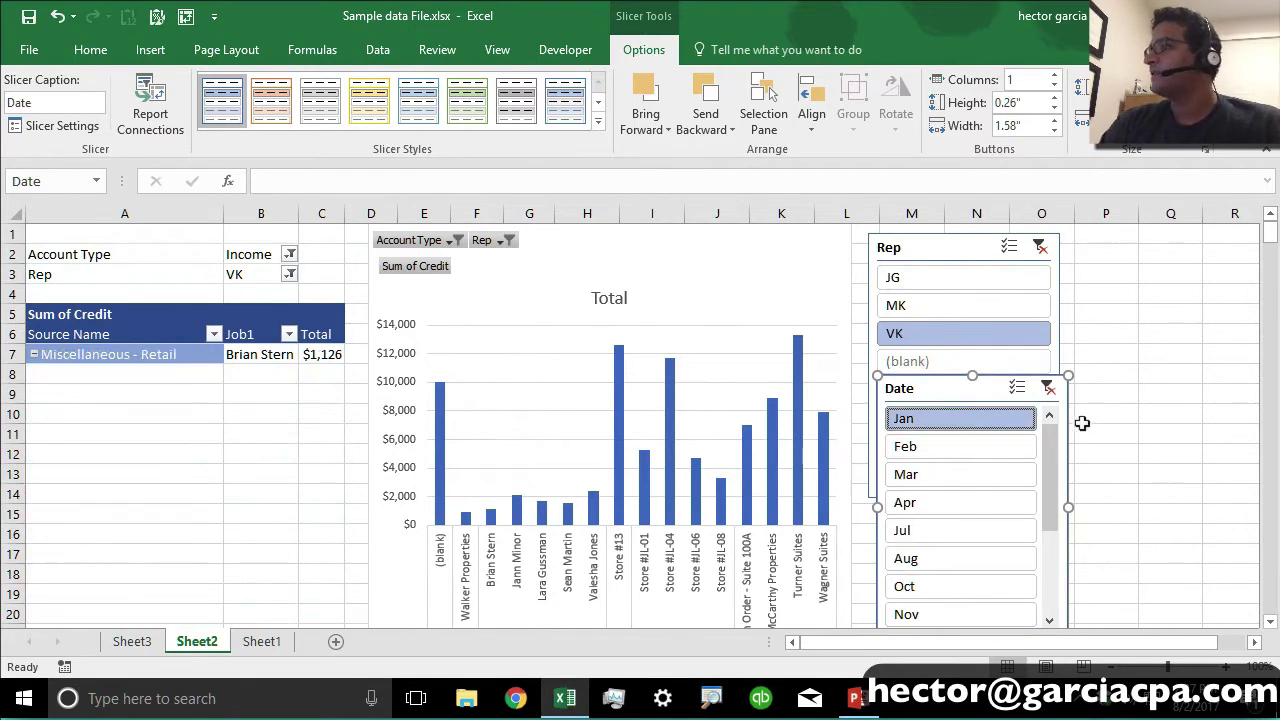
left_click(1000, 446)
left_click(977, 474)
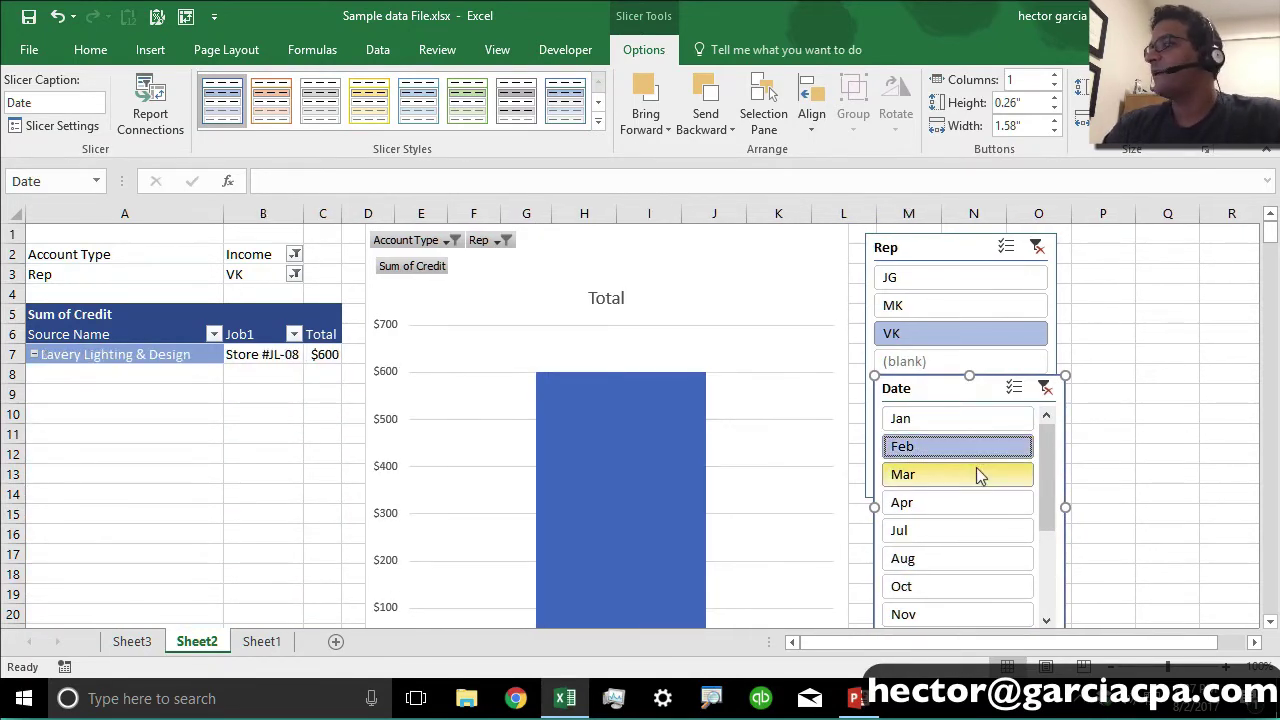
left_click(988, 508)
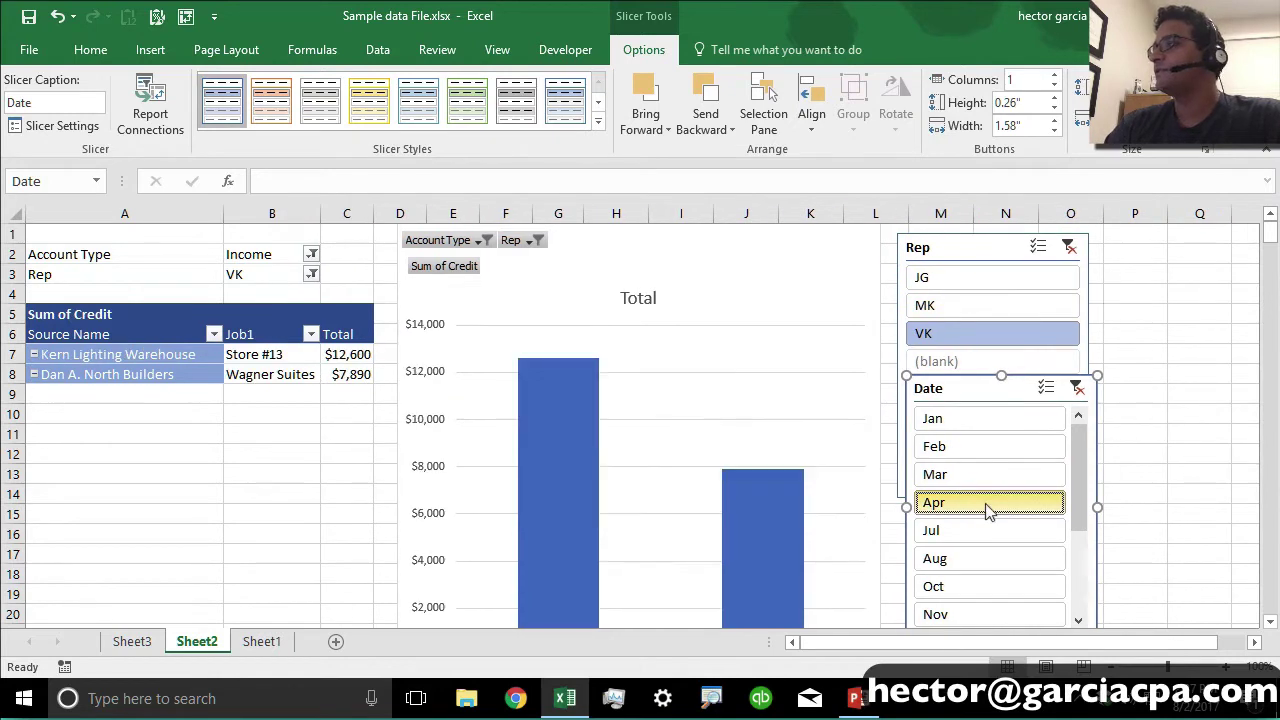
left_click(990, 533)
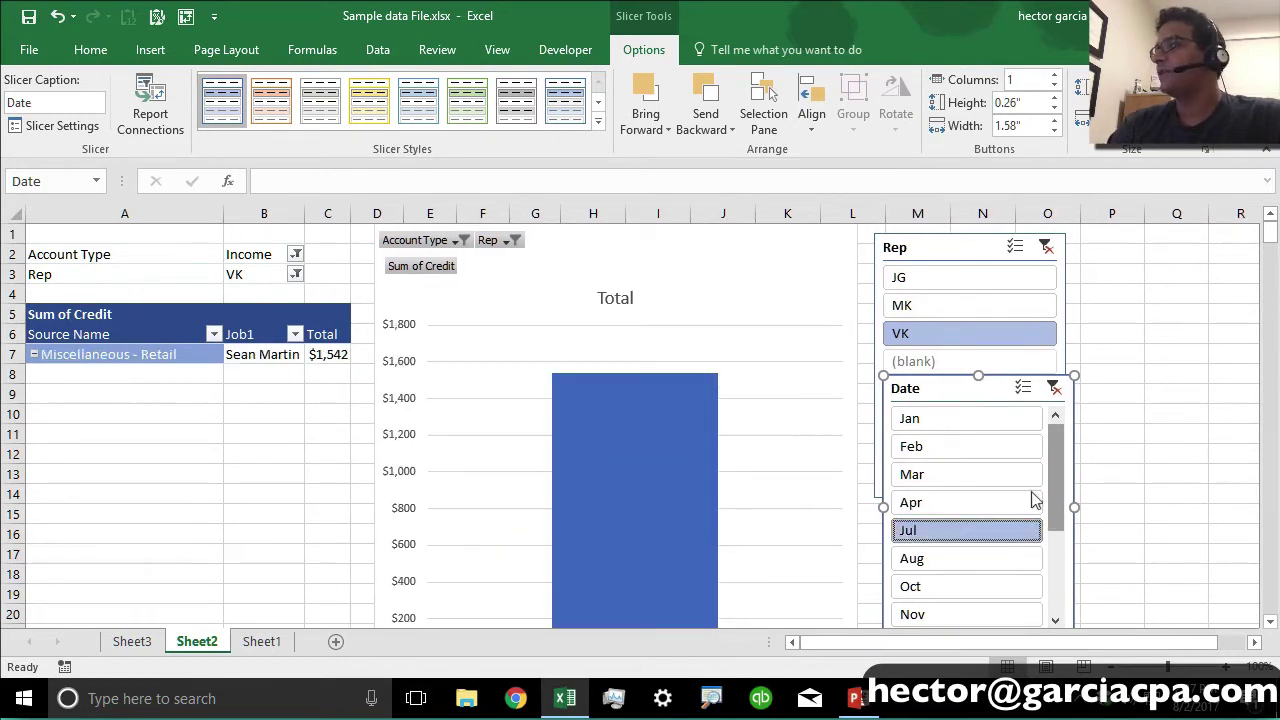
left_click(990, 562)
Step: Shrink the PivotChart and move it up beside the pivot table so the whole chart fits within the first 20 rows
left_click(836, 290)
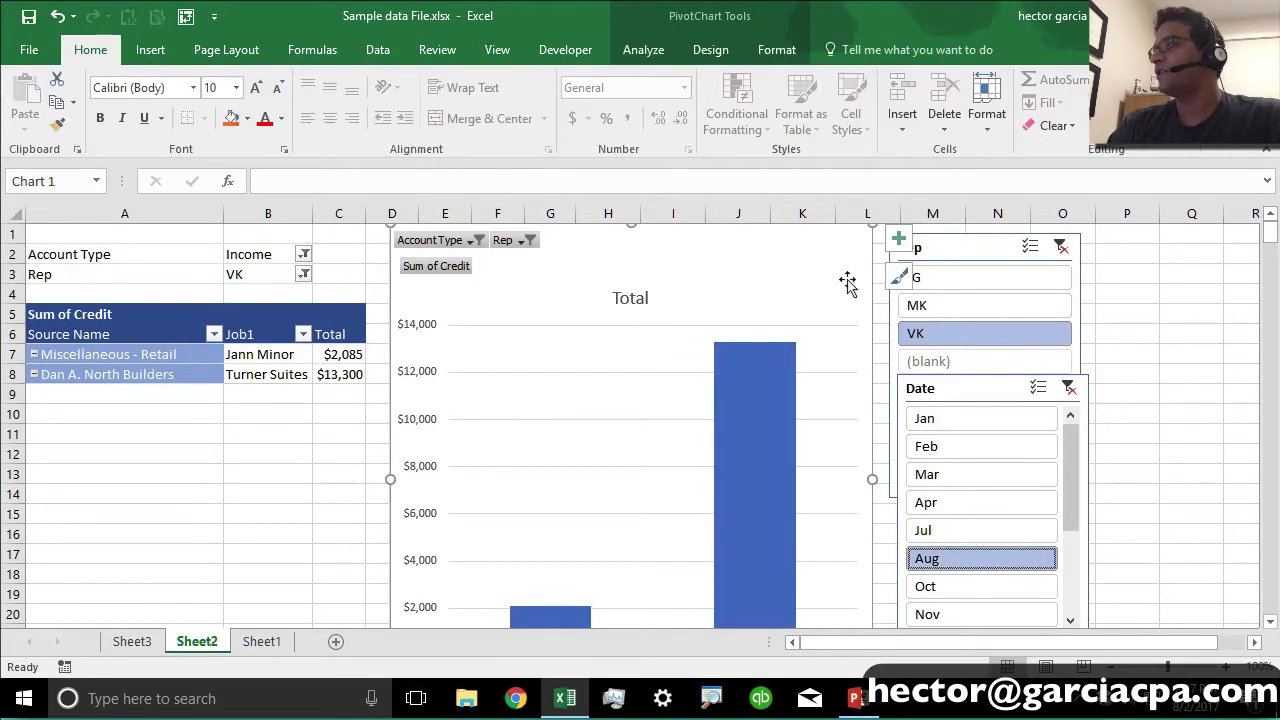
left_click_drag(870, 249, 844, 340)
left_click_drag(762, 371, 754, 257)
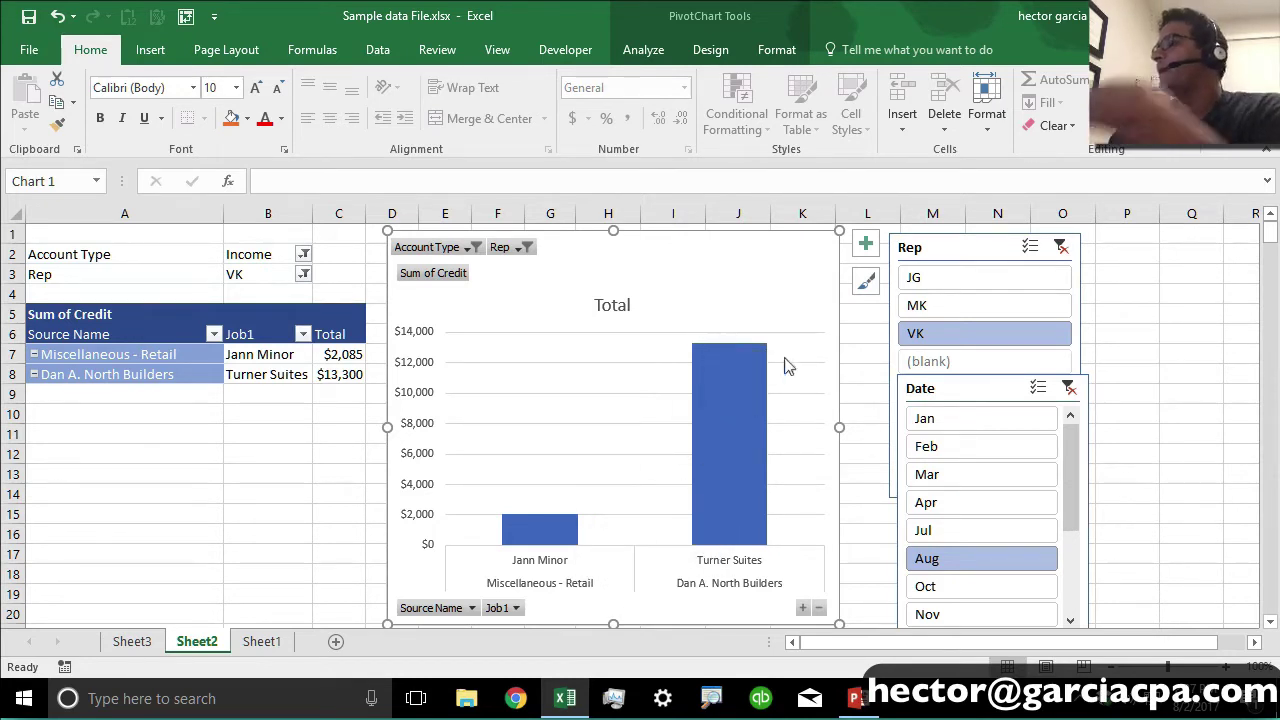
Step: Filter the Date slicer by Apr and Mar, add Apr and Jul, and try the ranges Feb to Mar and Mar to Aug
left_click(945, 506)
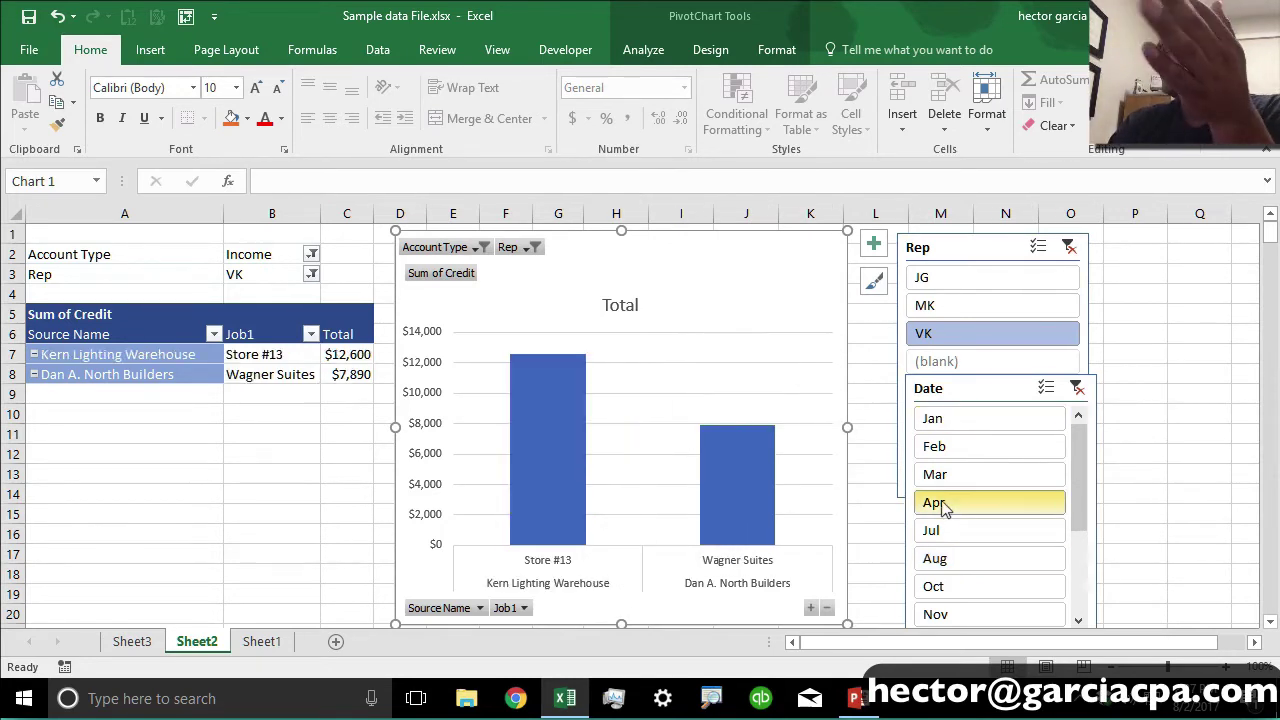
left_click(956, 480)
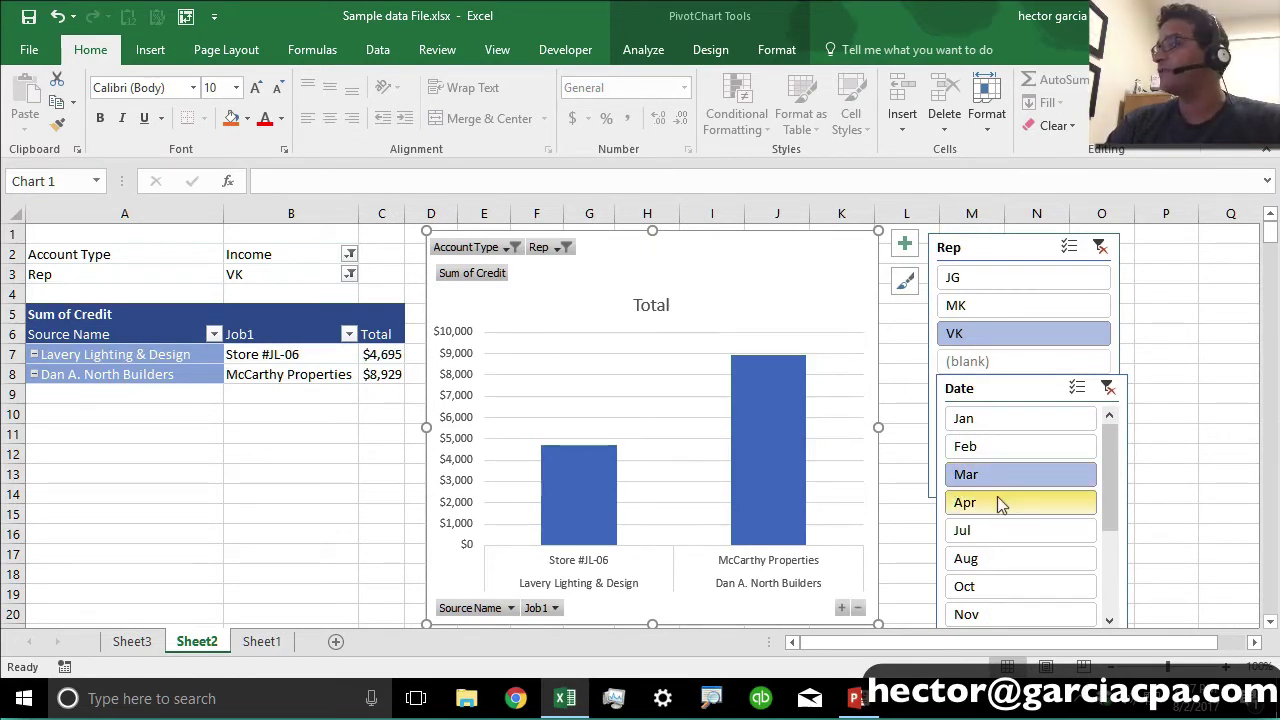
left_click(1000, 505, "ctrl")
left_click(995, 533, "ctrl")
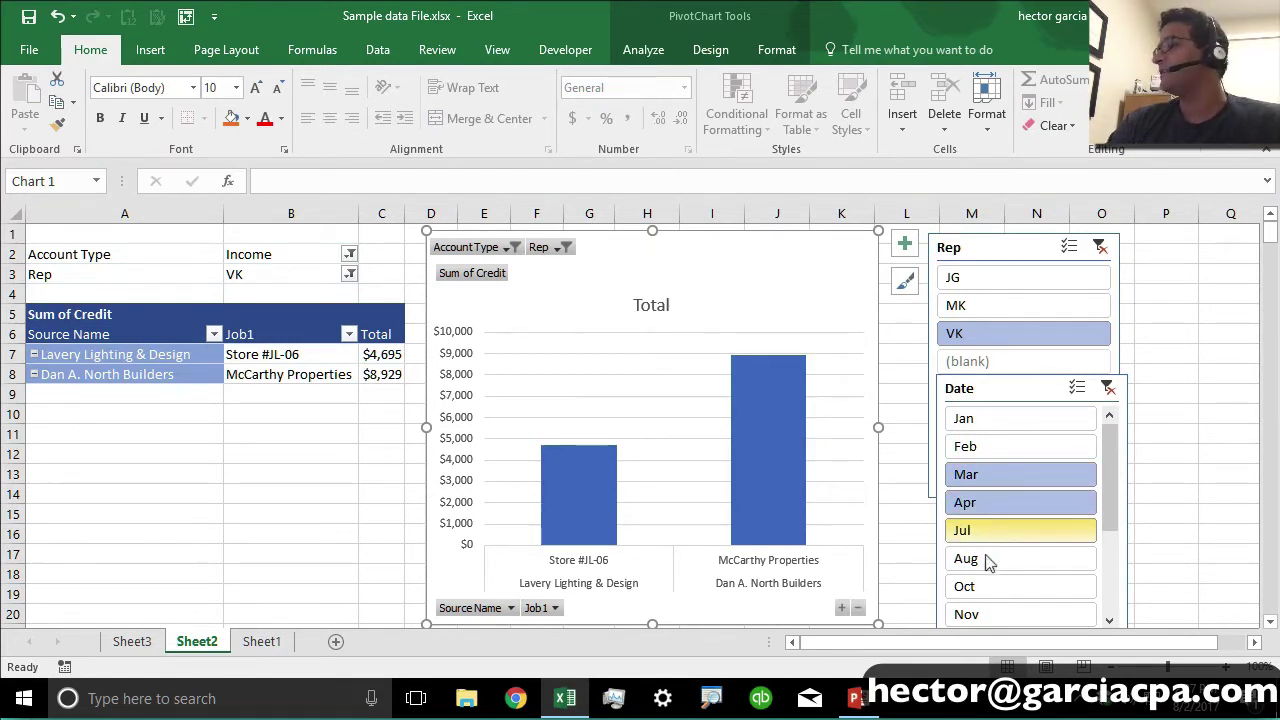
left_click(998, 452, "shift")
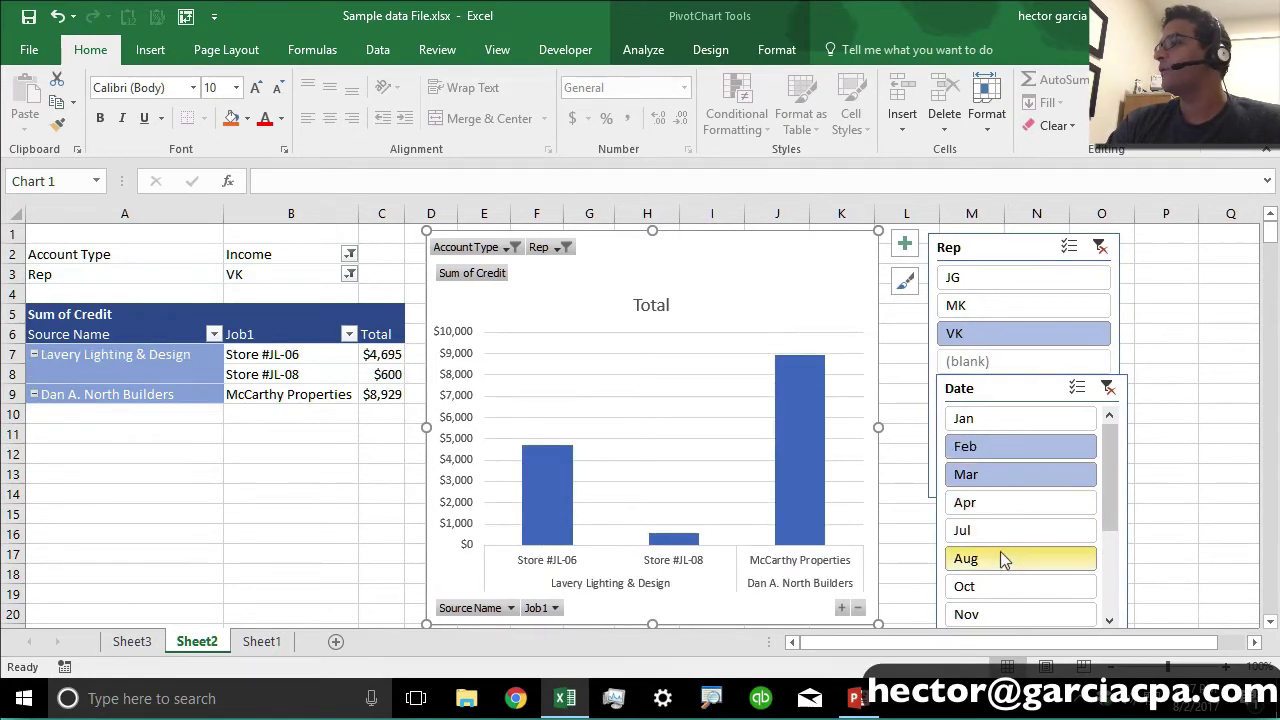
left_click(1000, 551, "shift")
Step: Filter the report by Jan alone and by Jul alone with the Date slicer
left_click(995, 425)
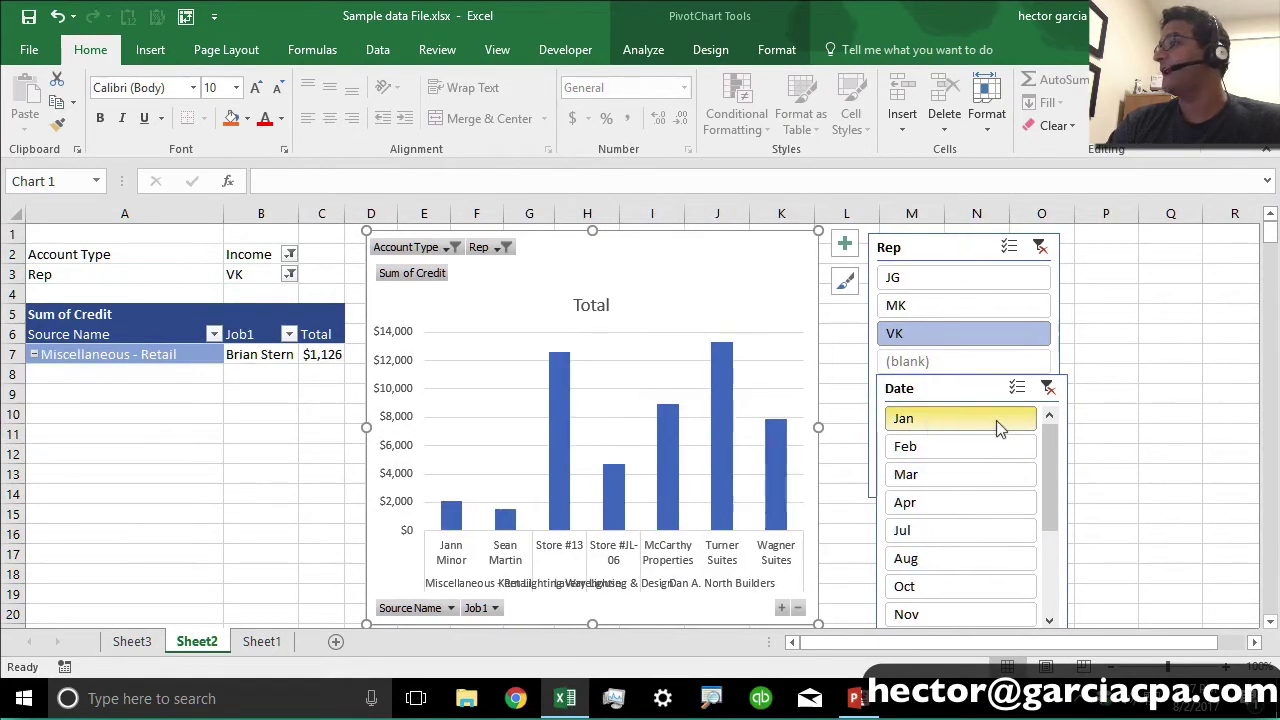
left_click(948, 535)
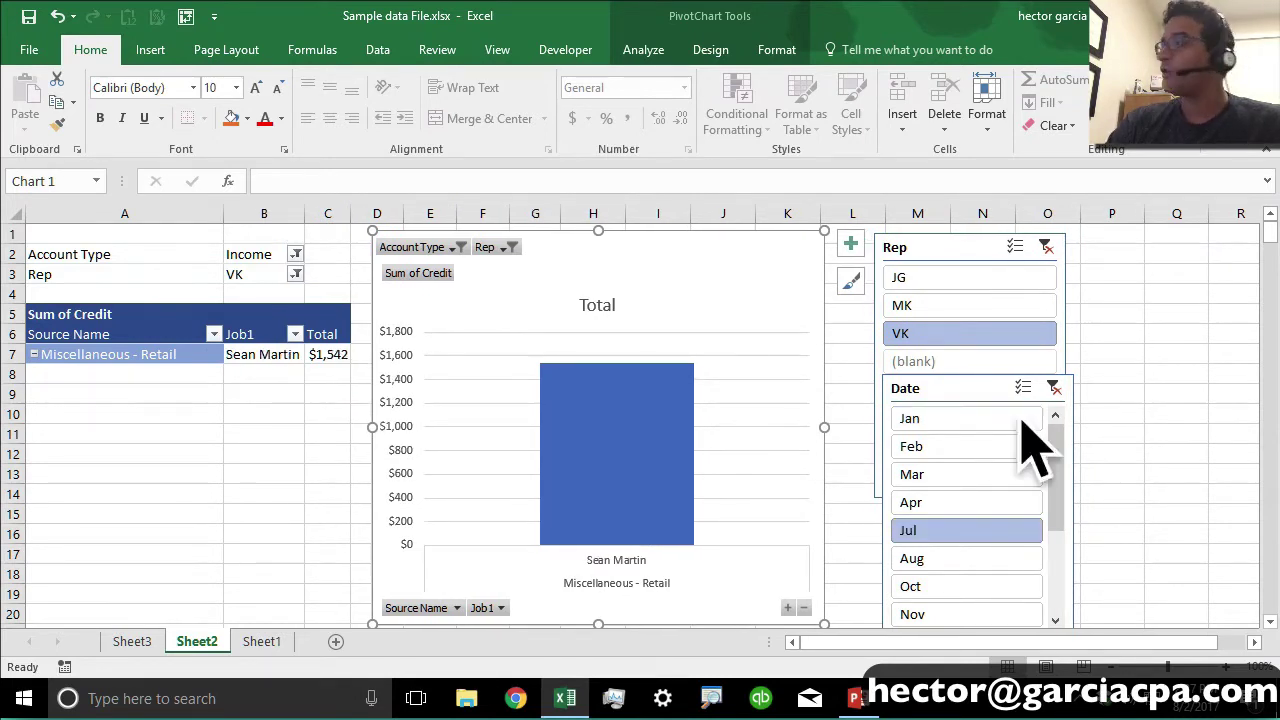
left_click(975, 417)
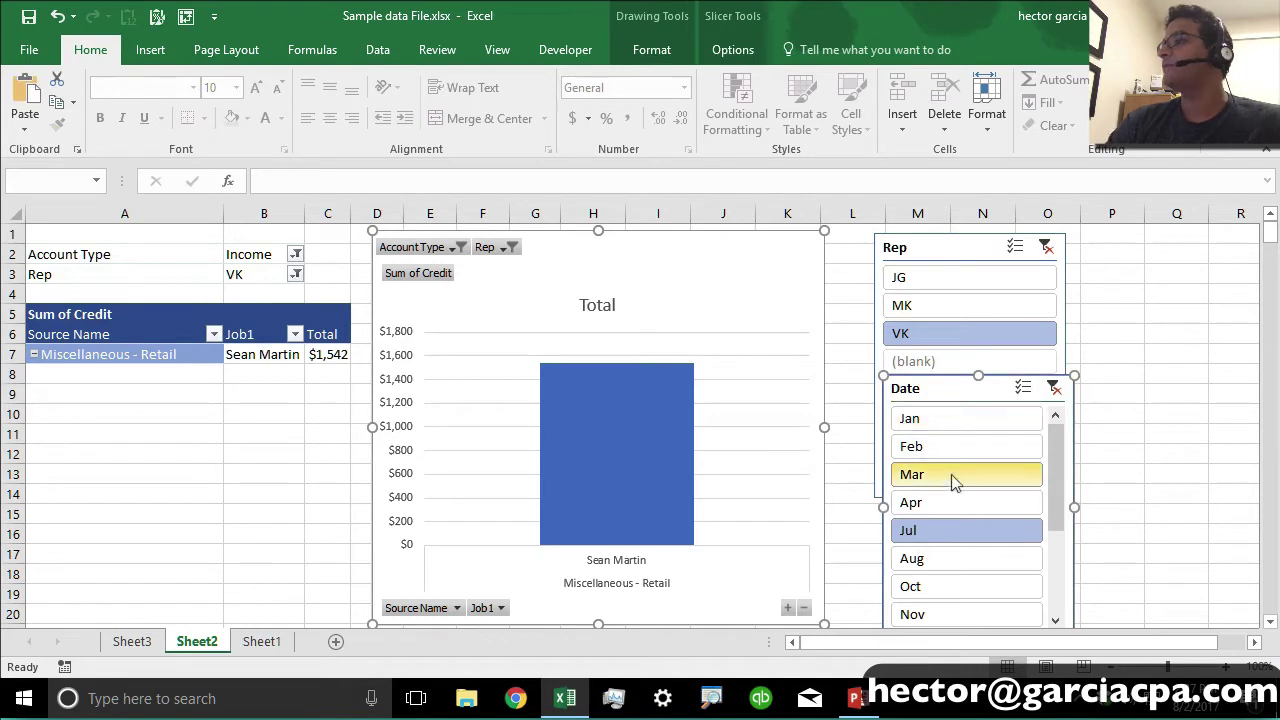
left_click(937, 588, "ctrl")
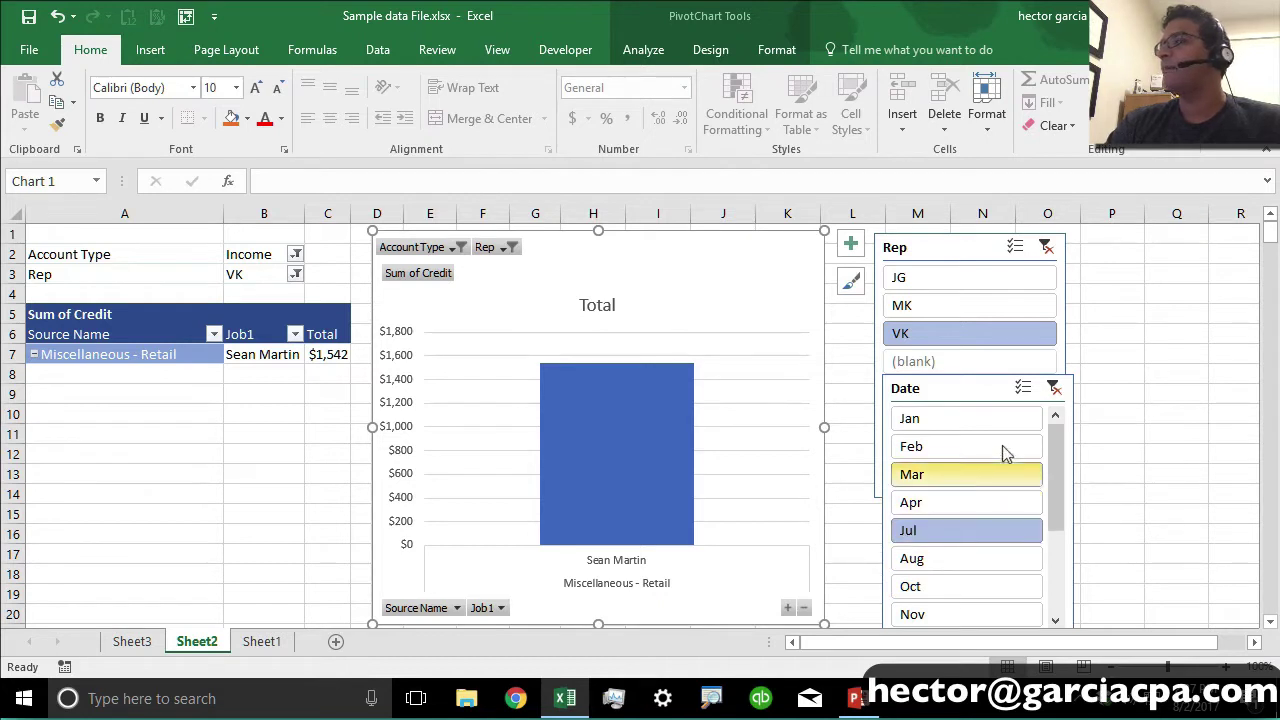
Step: Turn on multi-select in the Date slicer, add Feb, Apr and Nov to Jul, and toggle the chosen months off again
left_click(1020, 390)
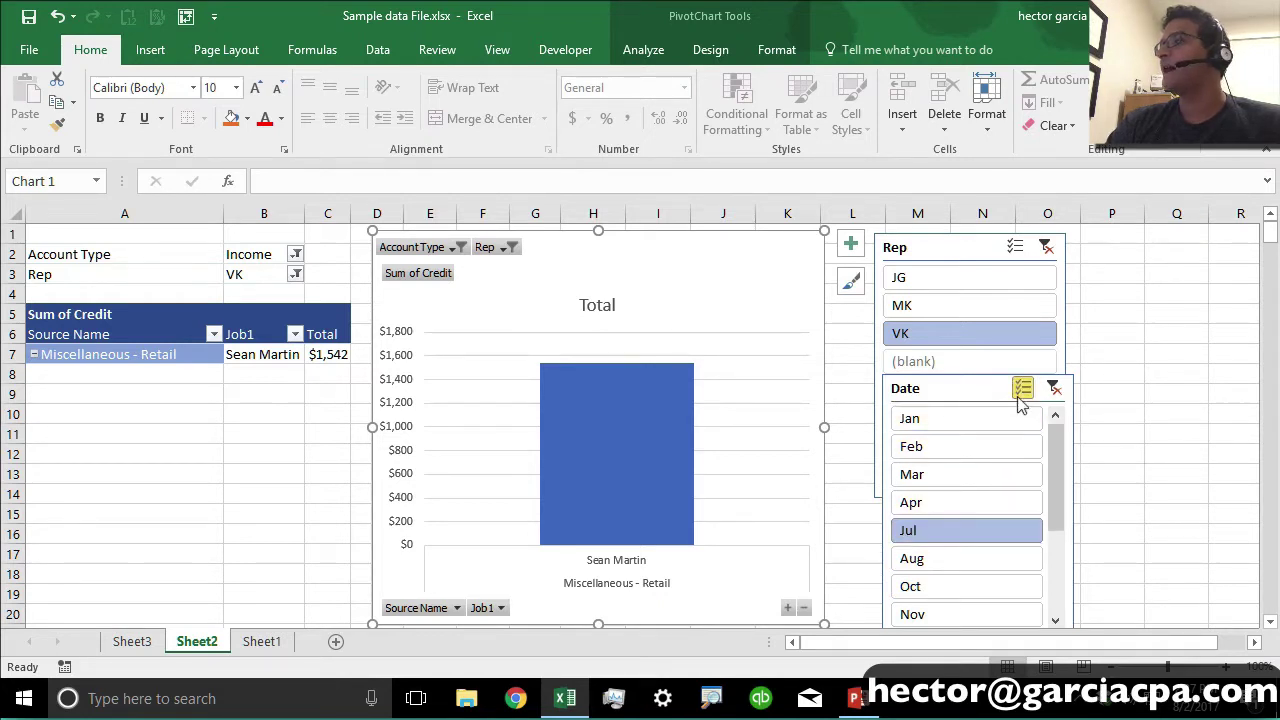
left_click(971, 503)
left_click(976, 446)
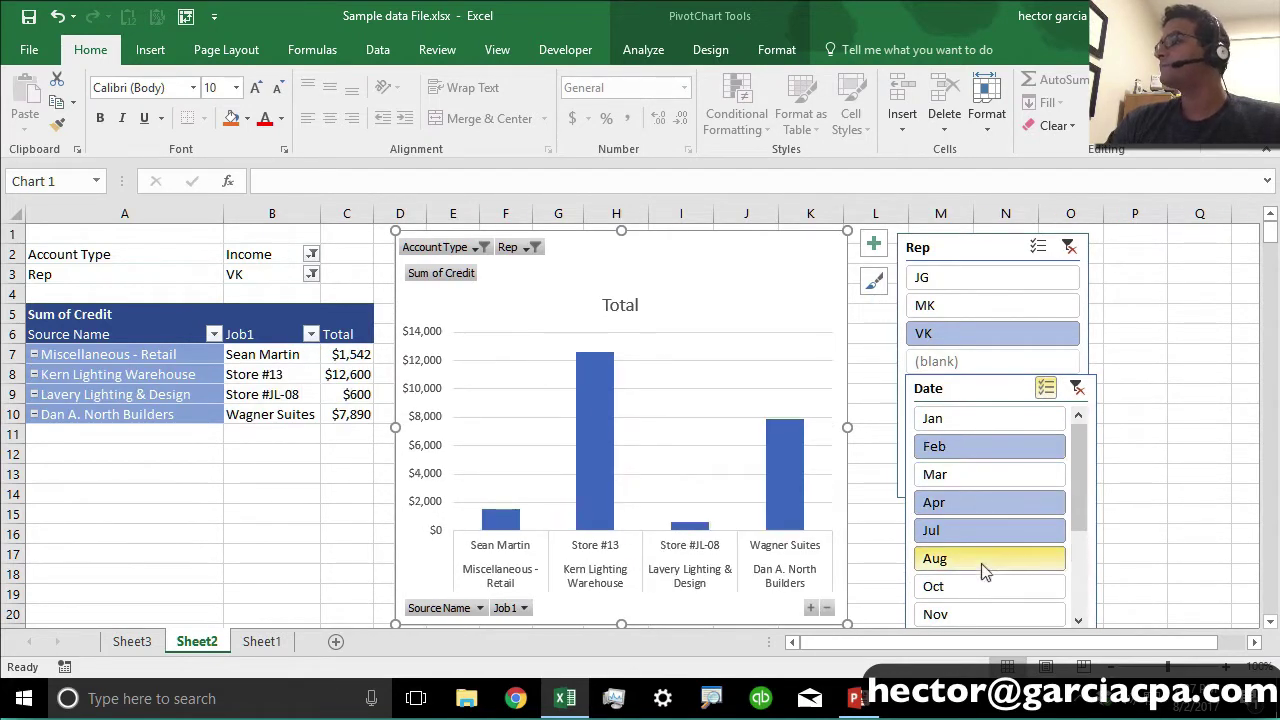
left_click(975, 605)
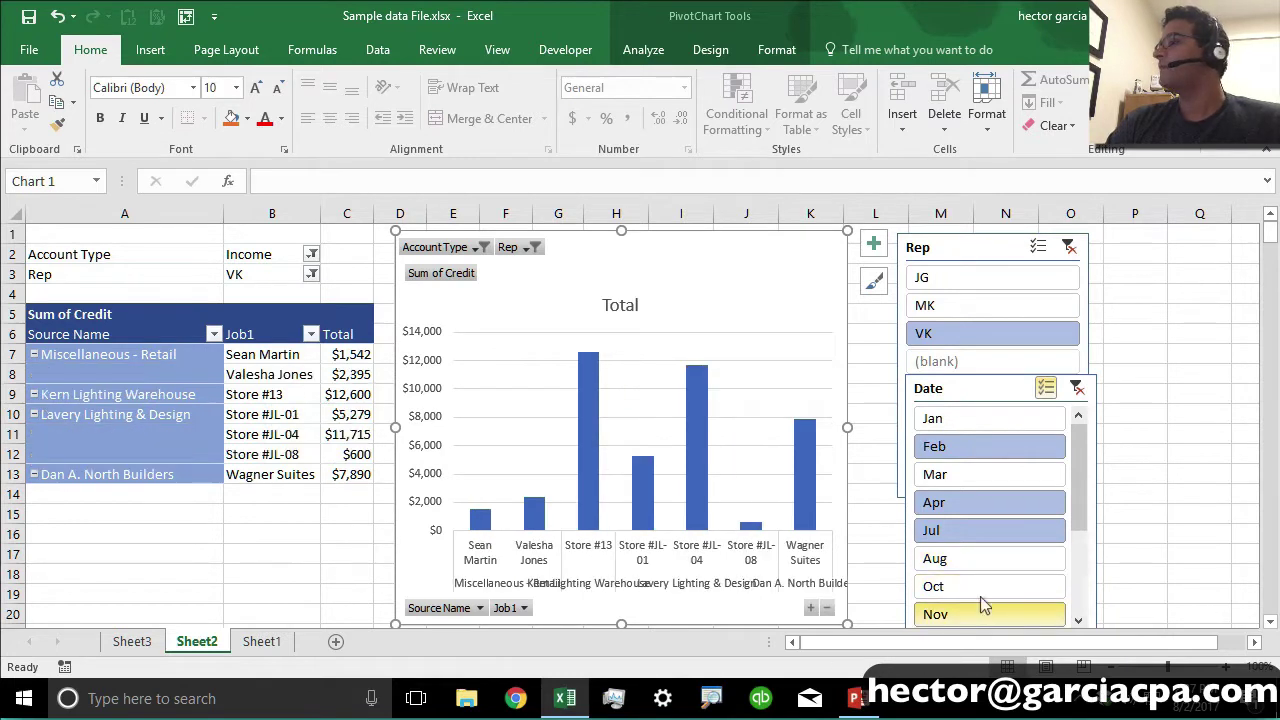
left_click(998, 538)
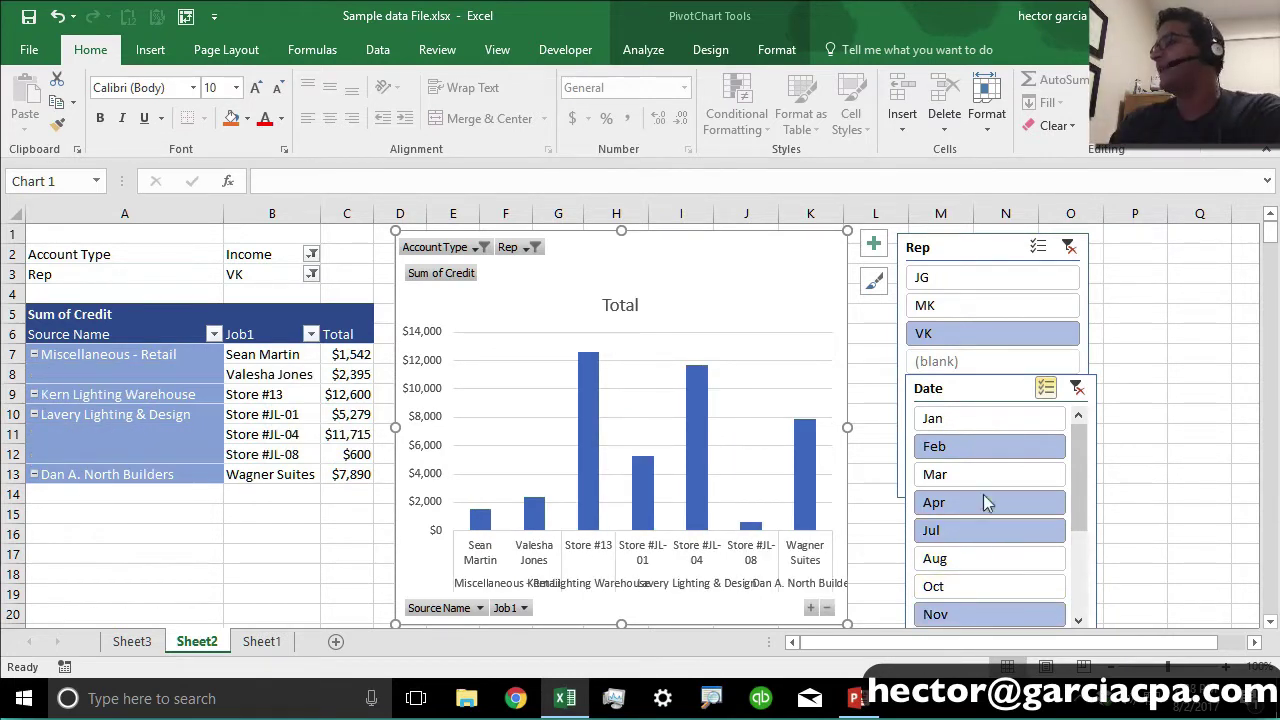
left_click(981, 453)
left_click(978, 504)
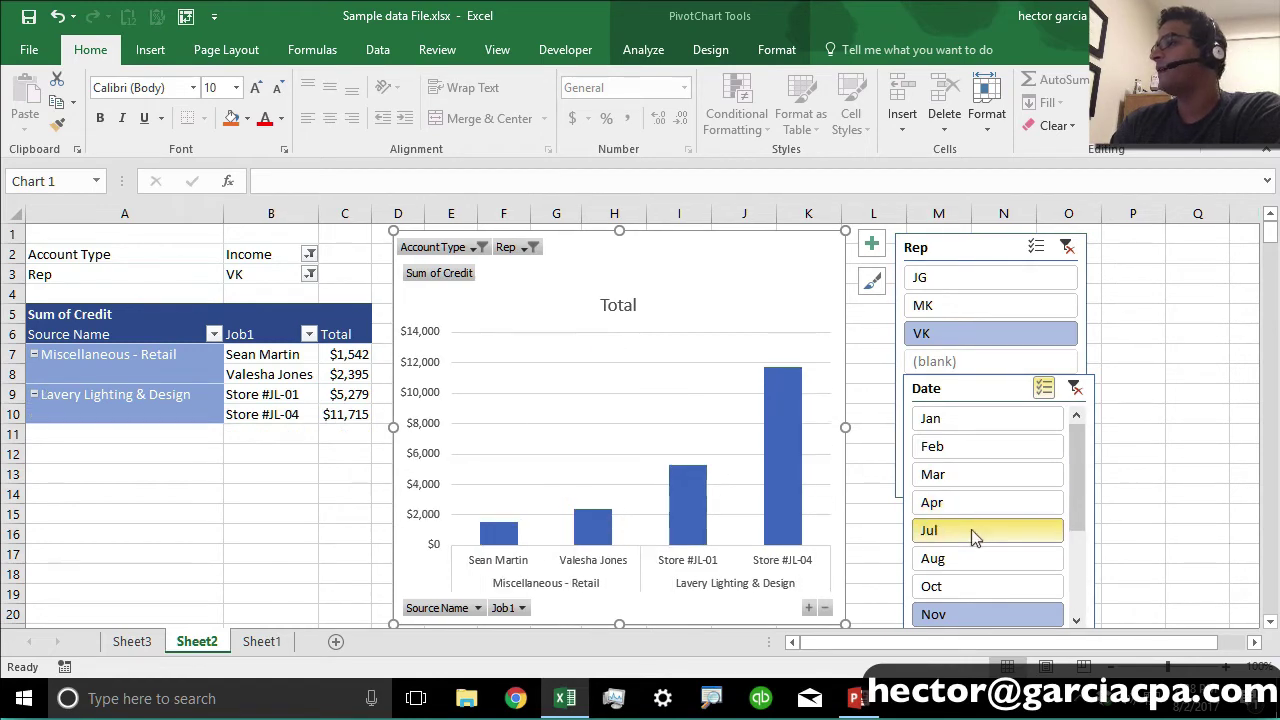
left_click(971, 530)
left_click(971, 610)
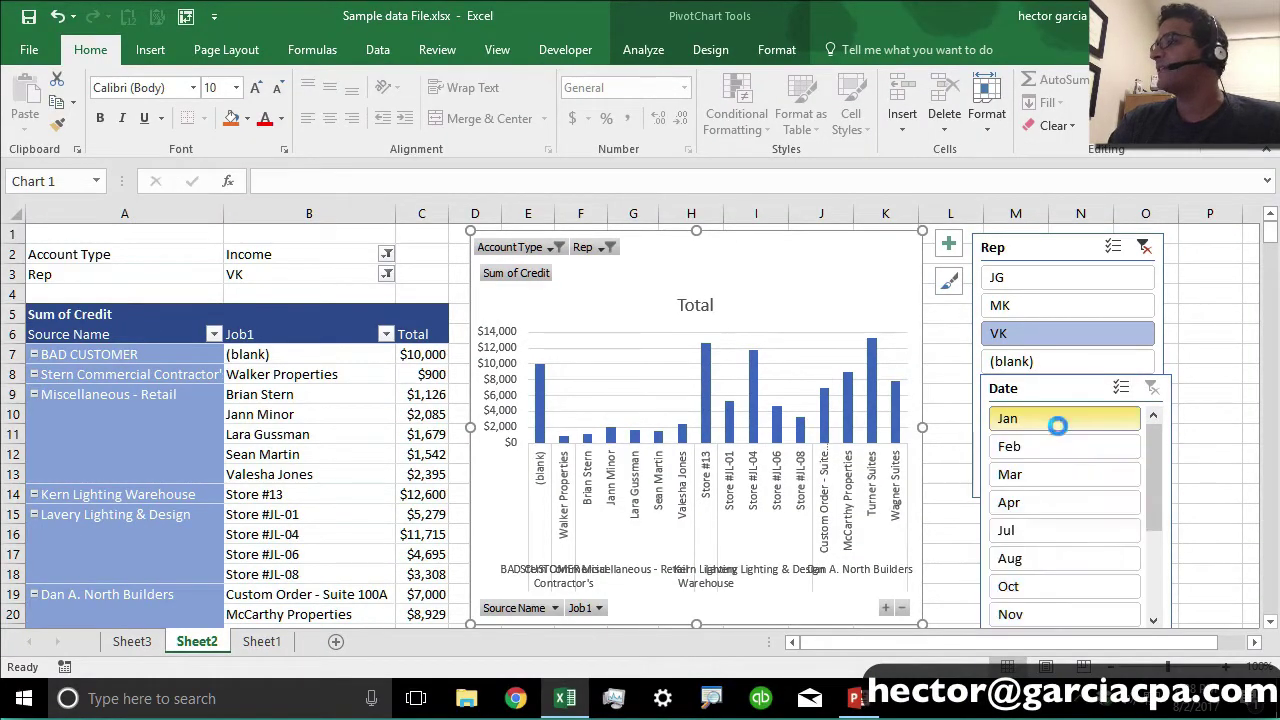
Step: Filter the report to the continuous range Jan through Jul with the Date slicer
left_click(1057, 423)
left_click(966, 478)
left_click_drag(960, 428, 990, 502)
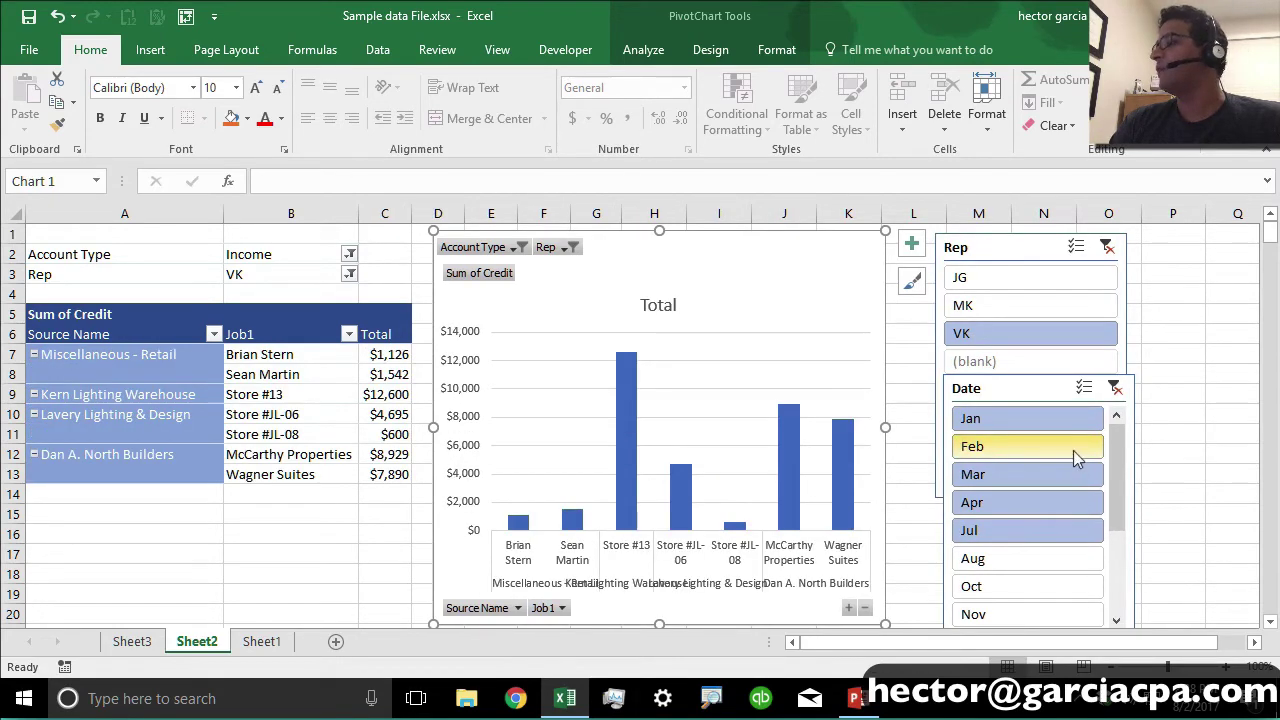
Step: Turn on multi-select in the Date slicer, add Oct, and remove Mar and Jan from the selected months
left_click(1083, 387)
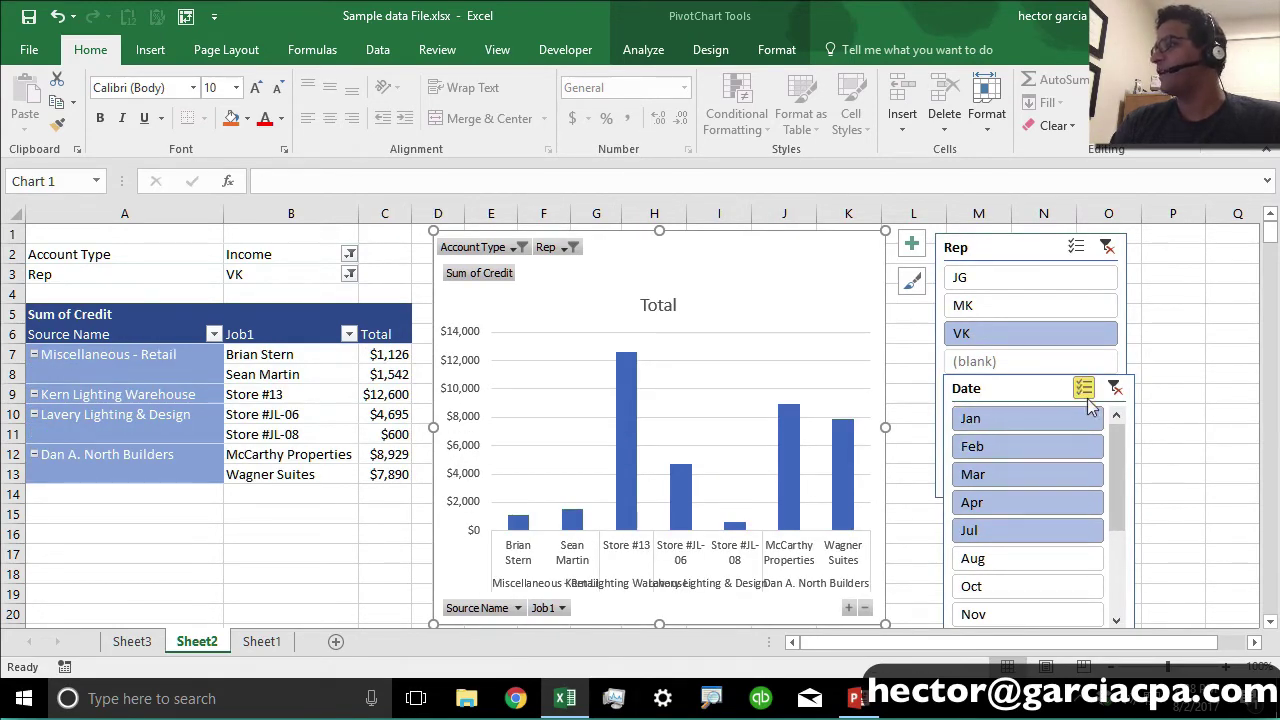
left_click(1040, 588)
left_click(1030, 474)
left_click(1005, 425)
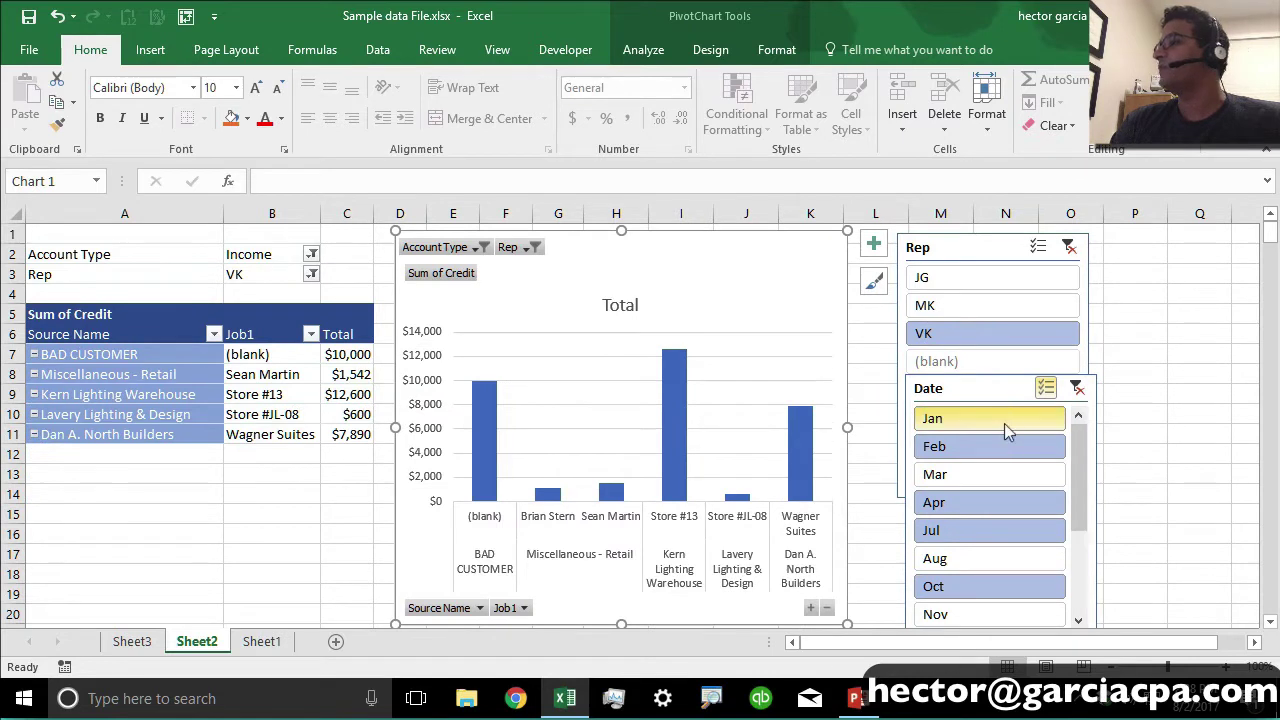
Step: Arrange the Rep and Date slicers side by side to the right of the PivotChart, with Date beside Rep
left_click_drag(1008, 388, 1174, 252)
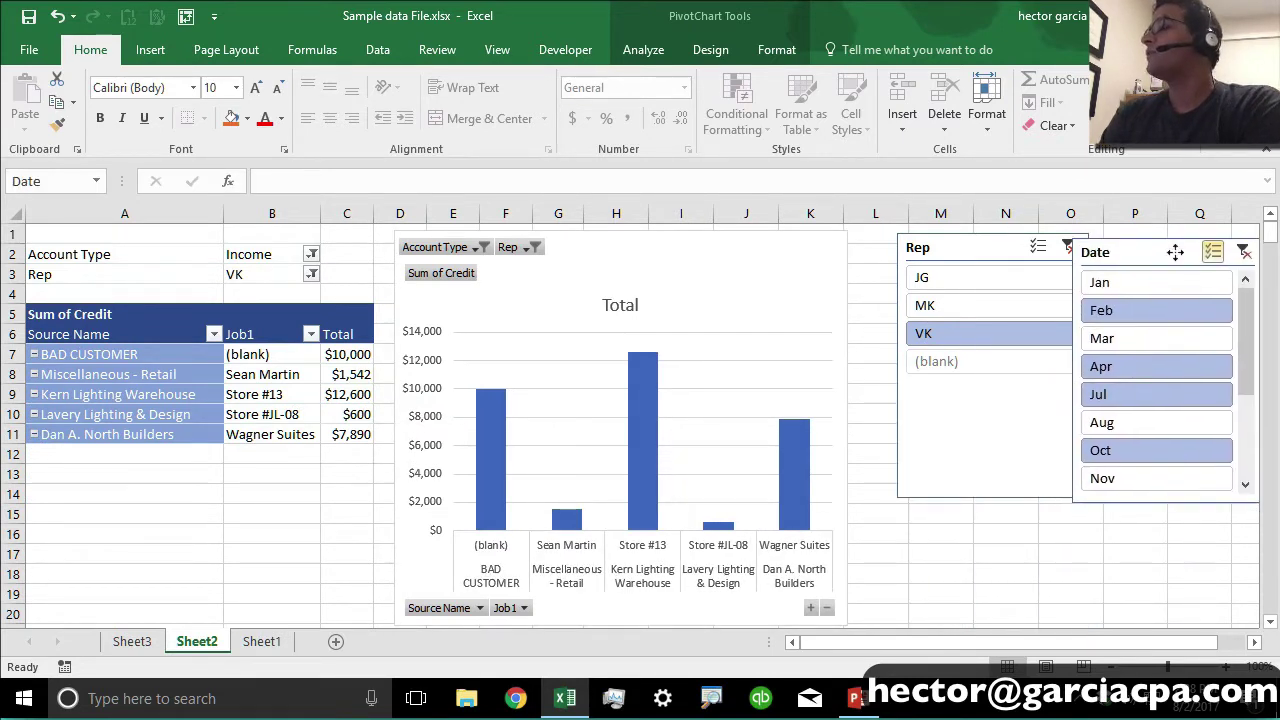
left_click_drag(974, 246, 933, 248)
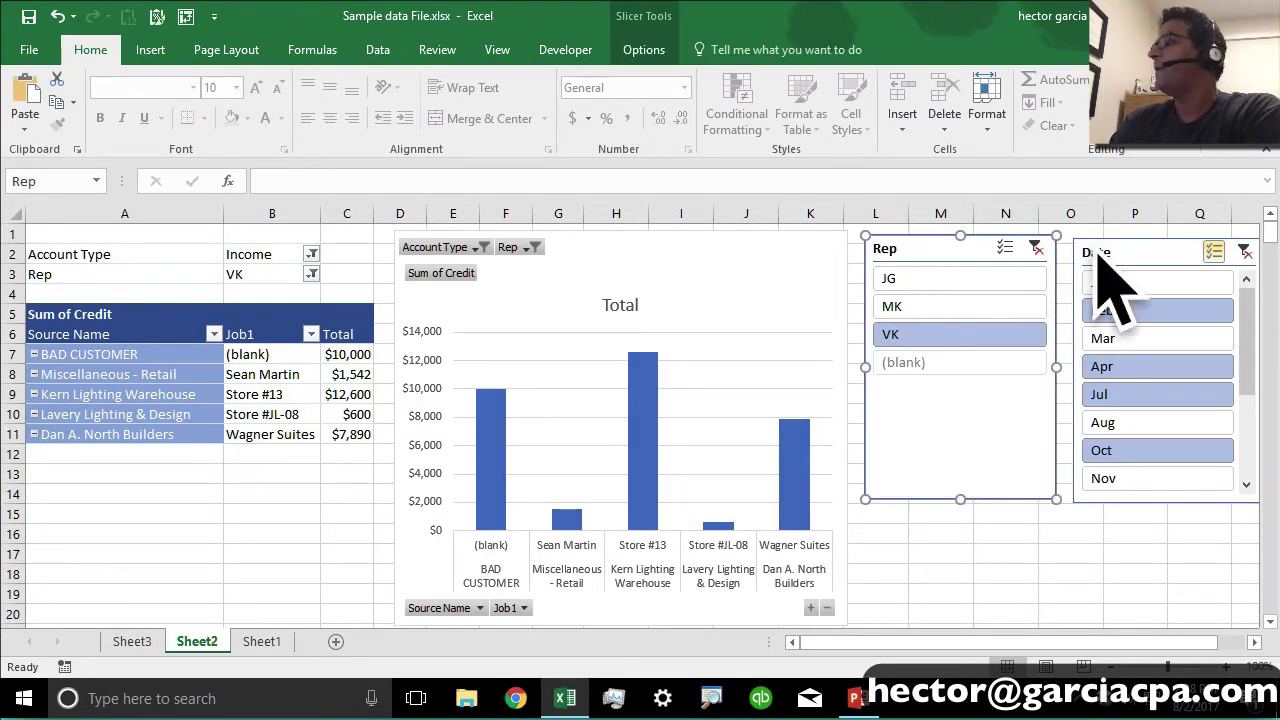
left_click_drag(1101, 252, 1088, 248)
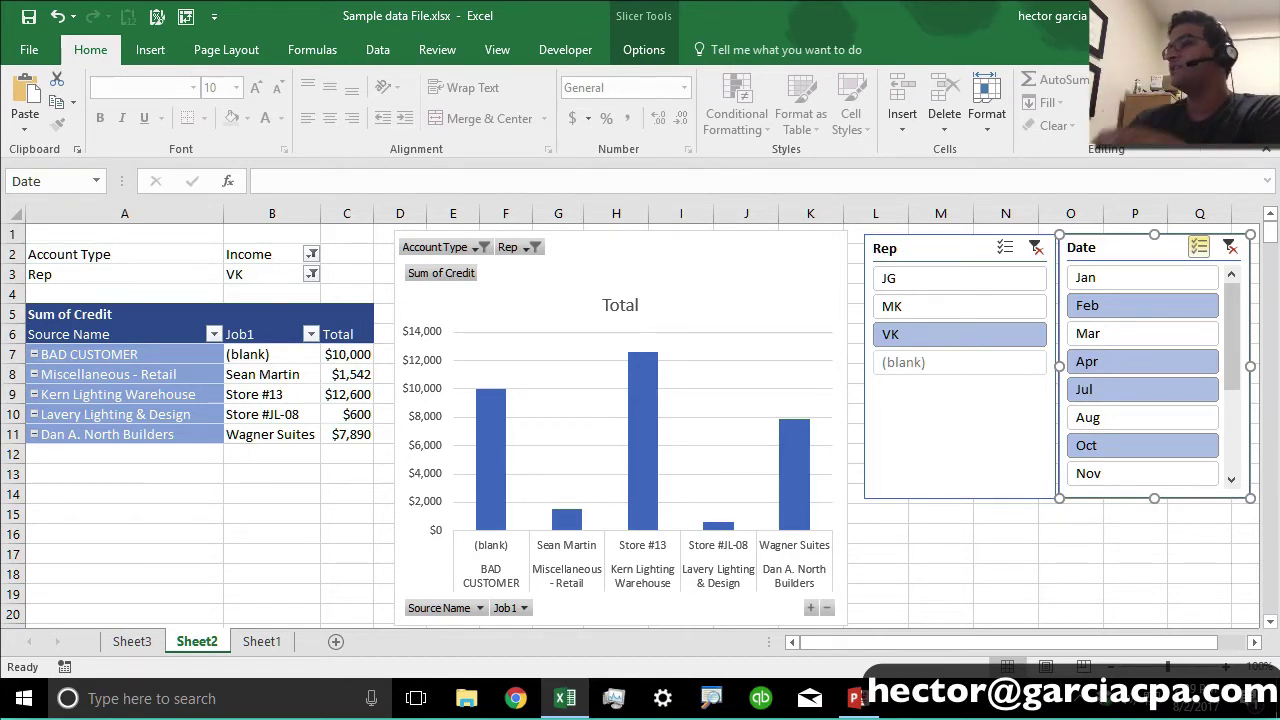
Step: Add Jan to the Date filter, turn off multi-select, and filter the report to Jan only
left_click(275, 374)
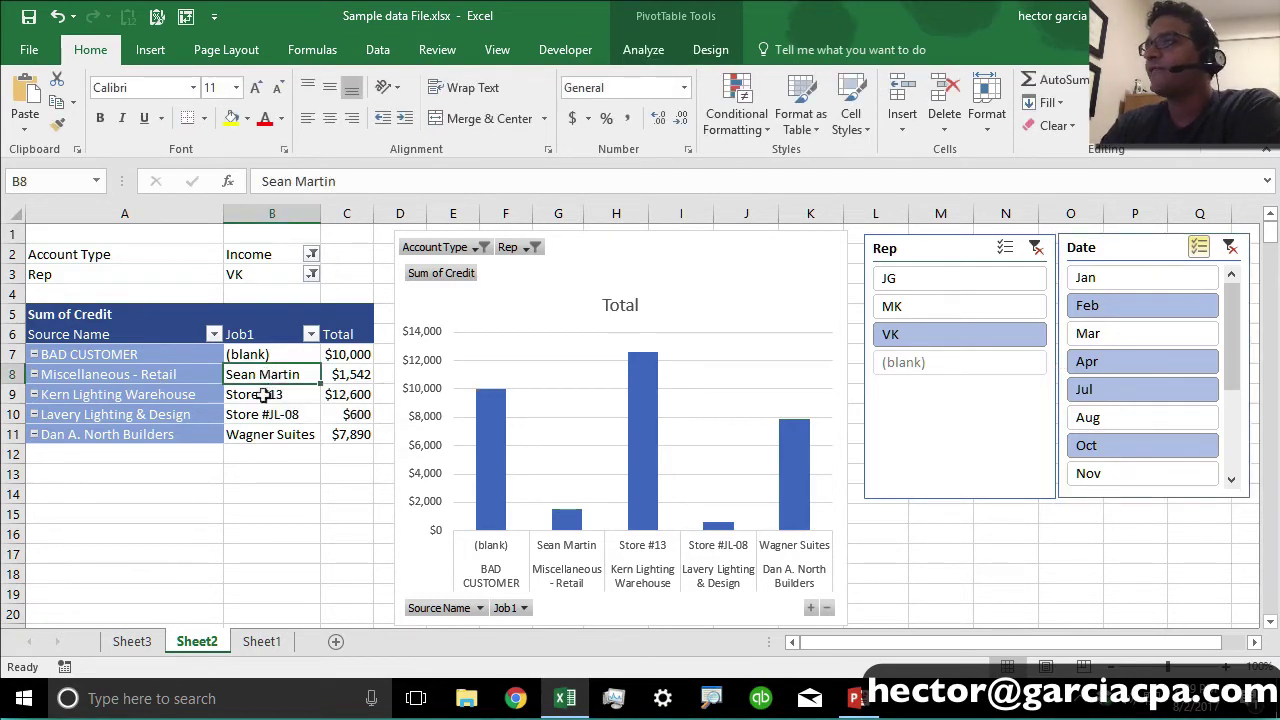
left_click(345, 374)
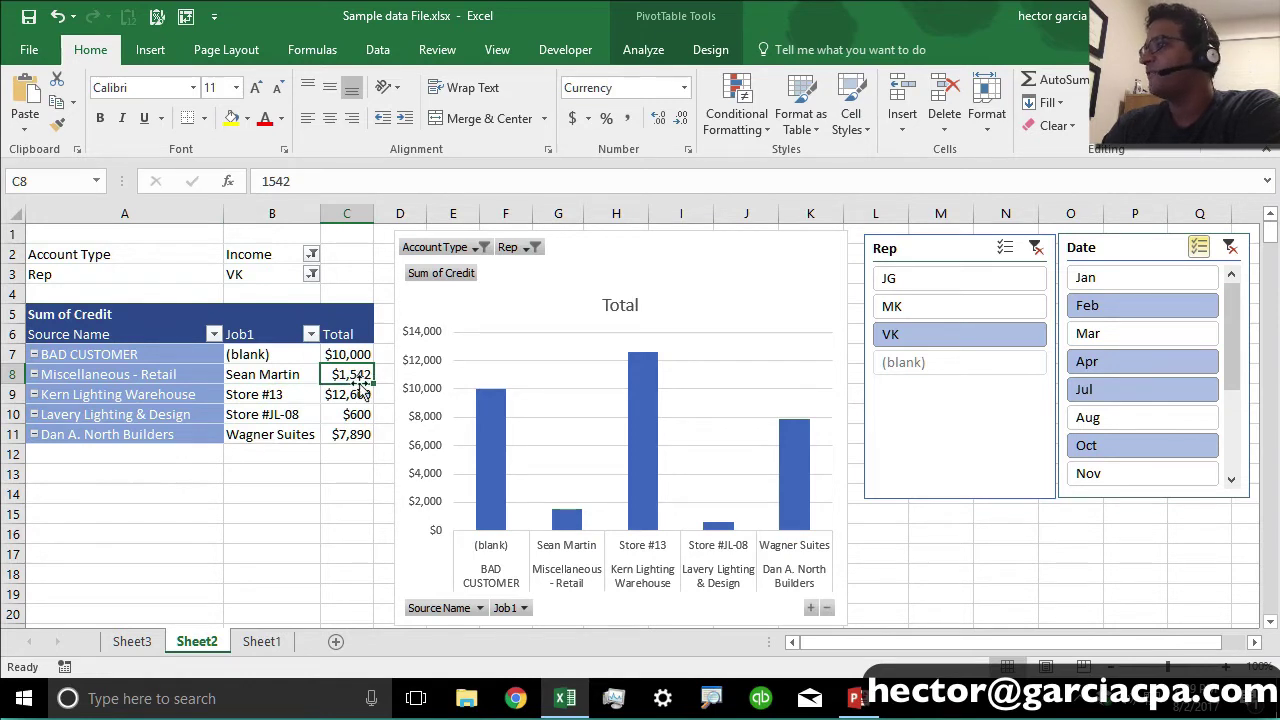
left_click(1160, 277)
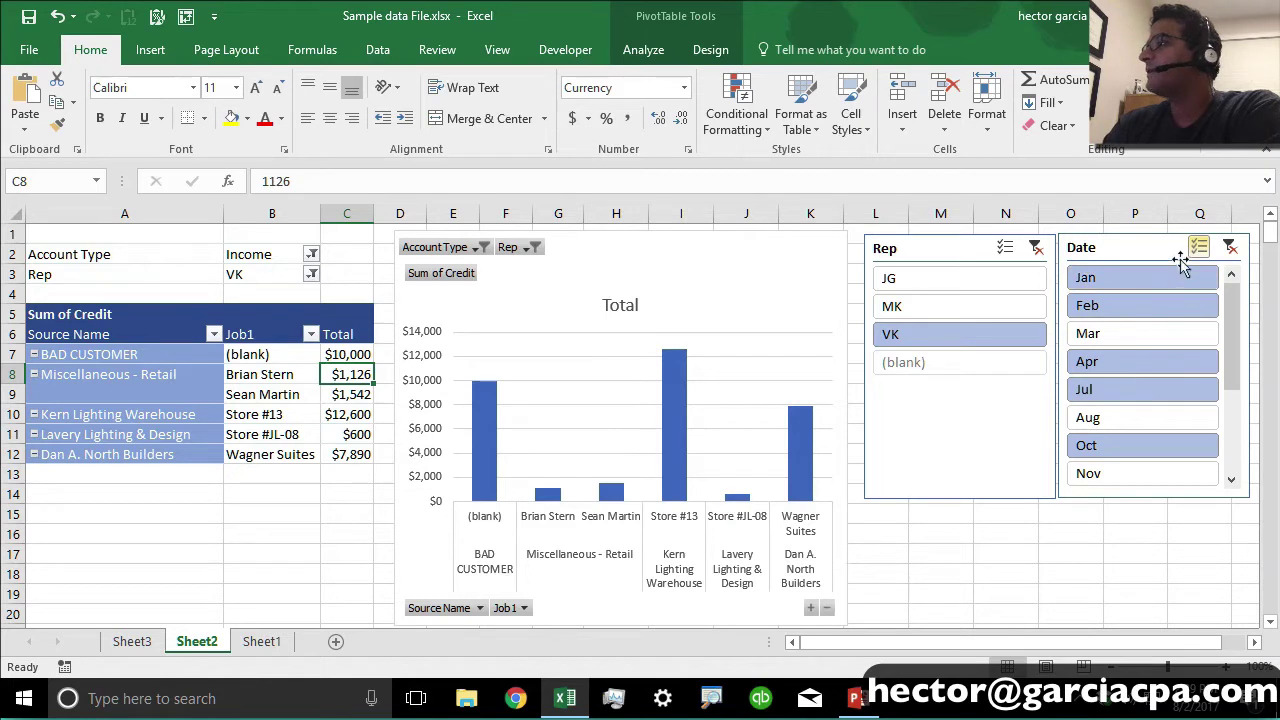
left_click(1199, 247)
left_click(1165, 280)
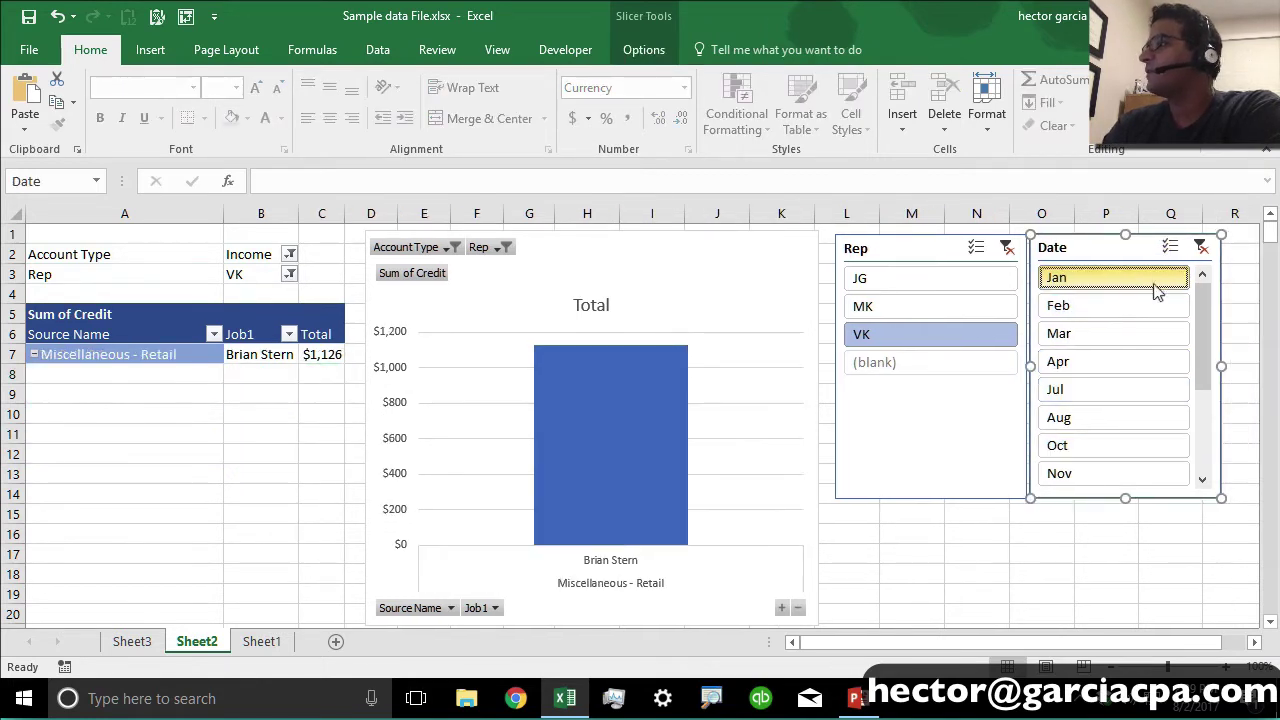
Step: Find the filtered report customer's source entries by searching the Job1 column on Sheet1 for the customer's first name
left_click(260, 356)
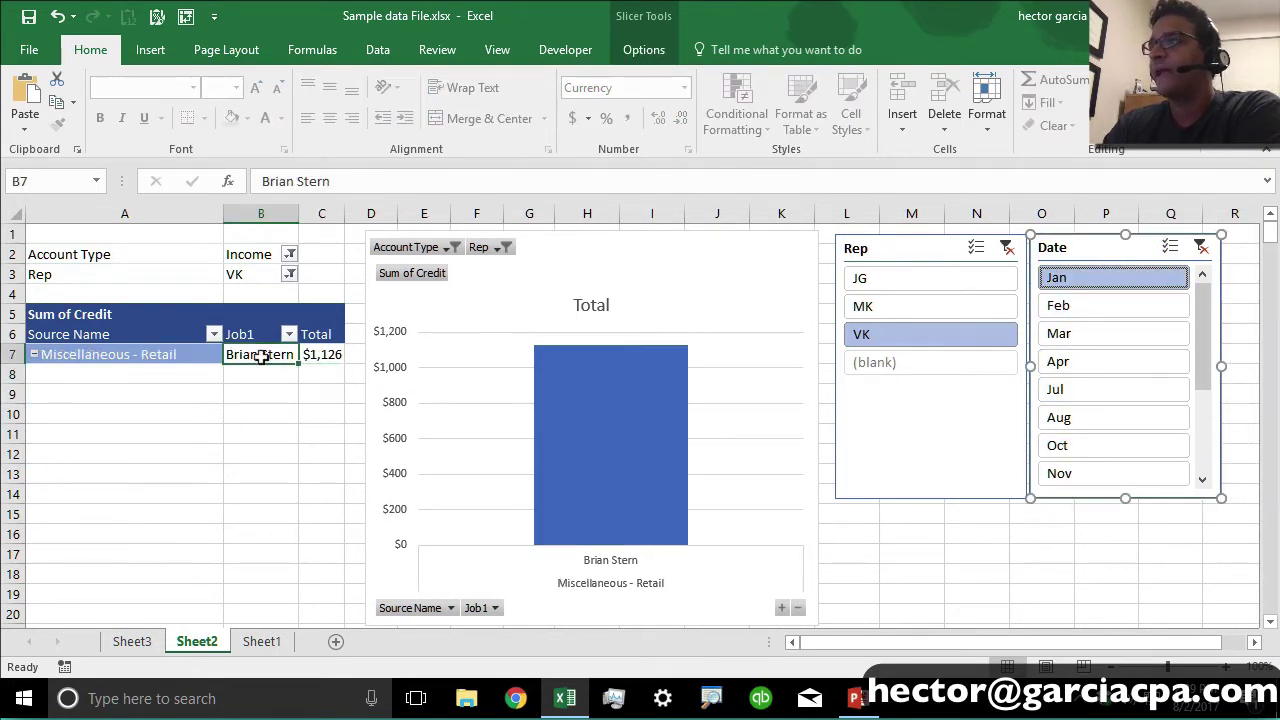
left_click(257, 644)
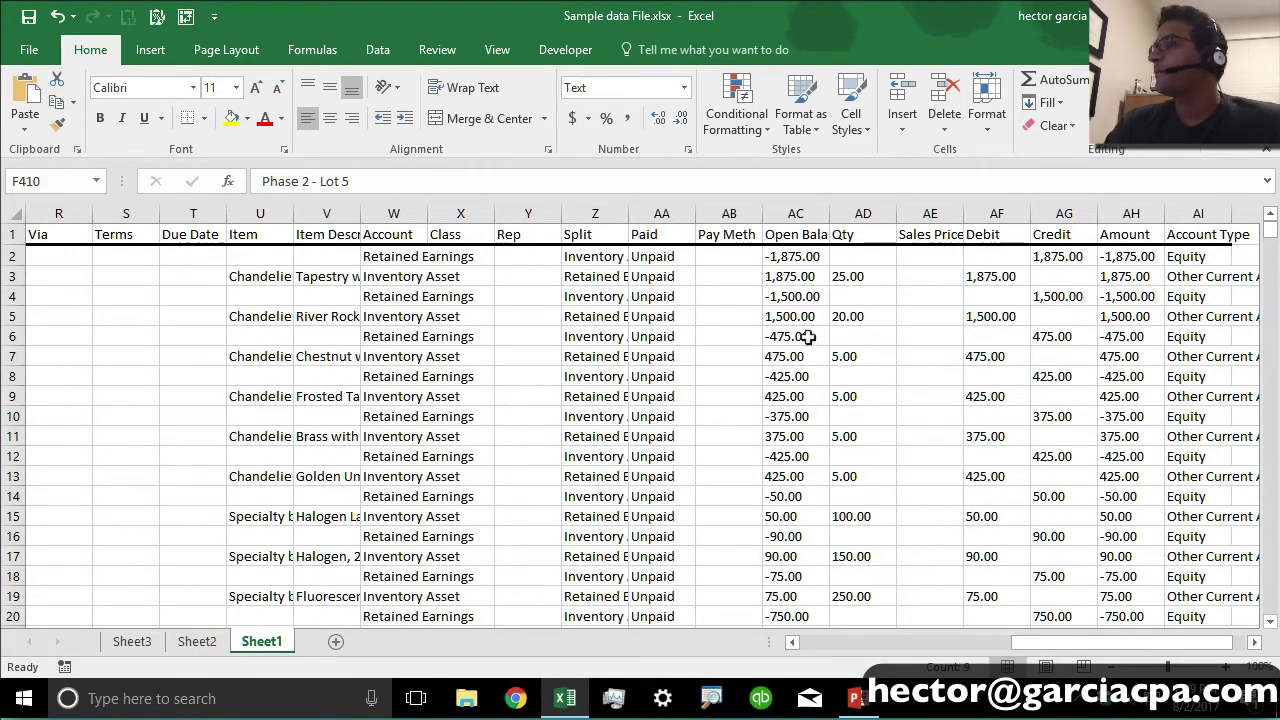
left_click_drag(980, 643, 846, 644)
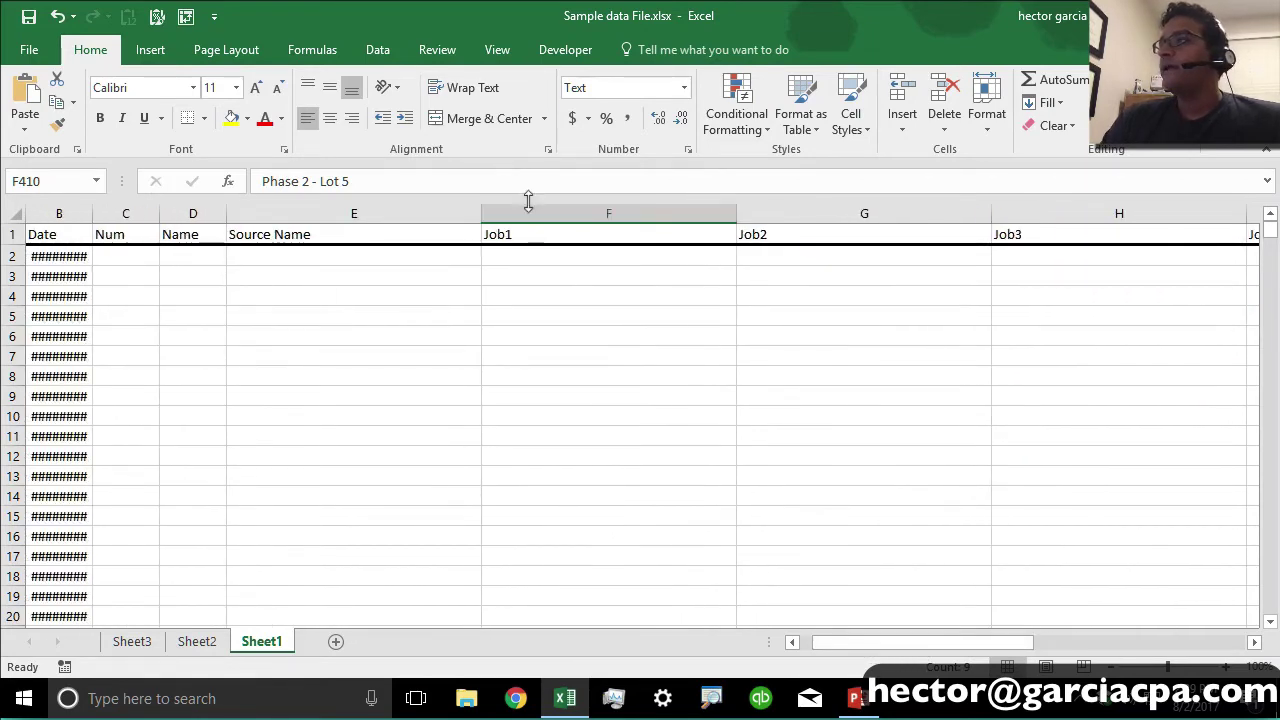
left_click(532, 213)
key("ctrl+f")
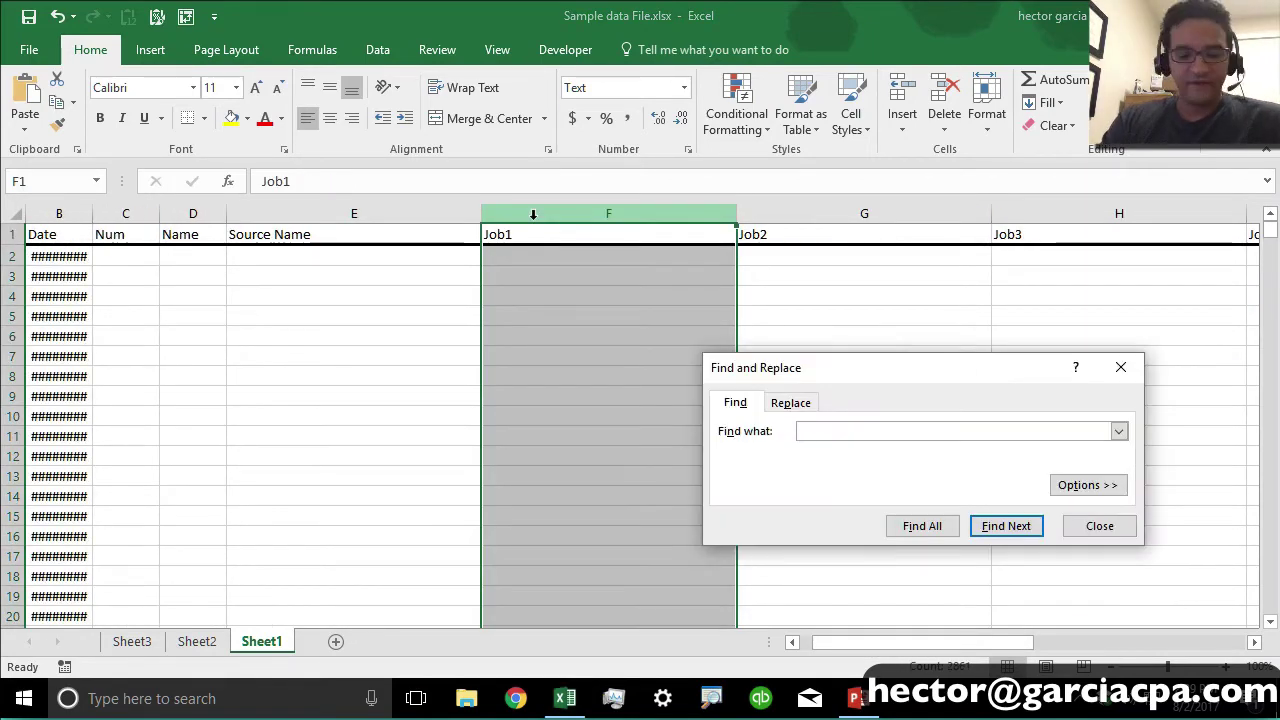
type("br")
key("BackSpace")
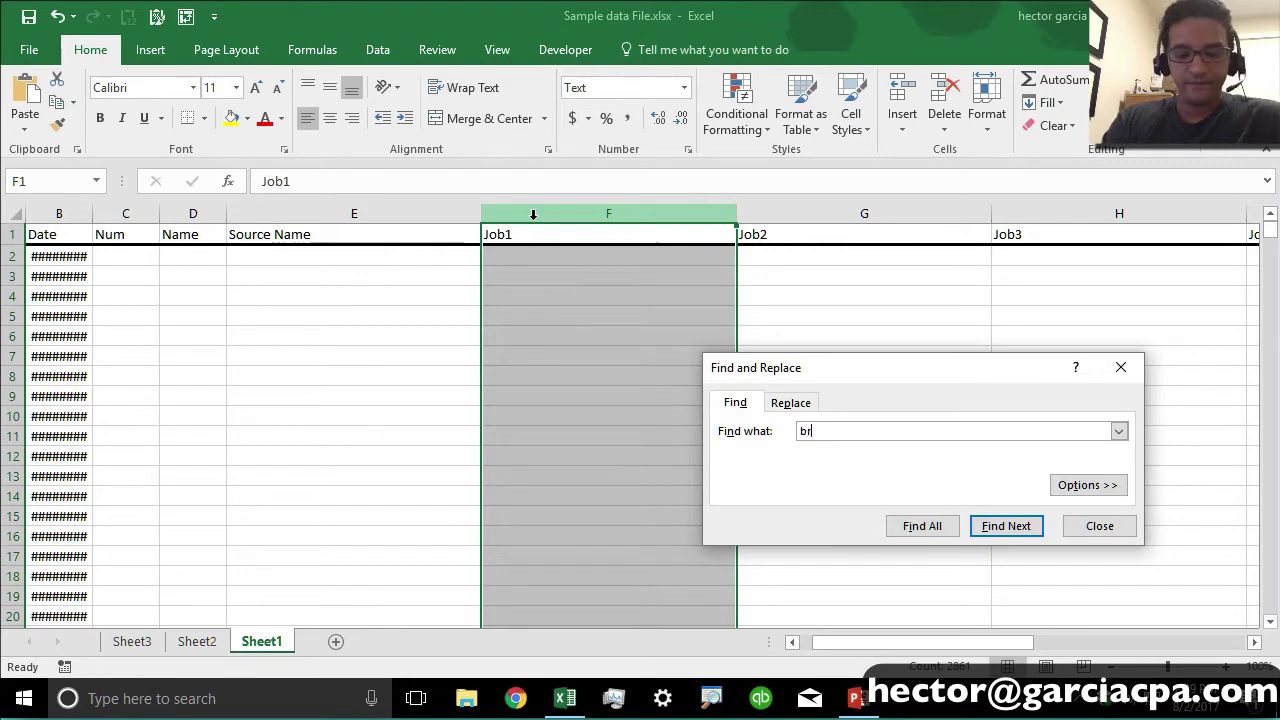
type("ian")
key("Return")
key("Return")
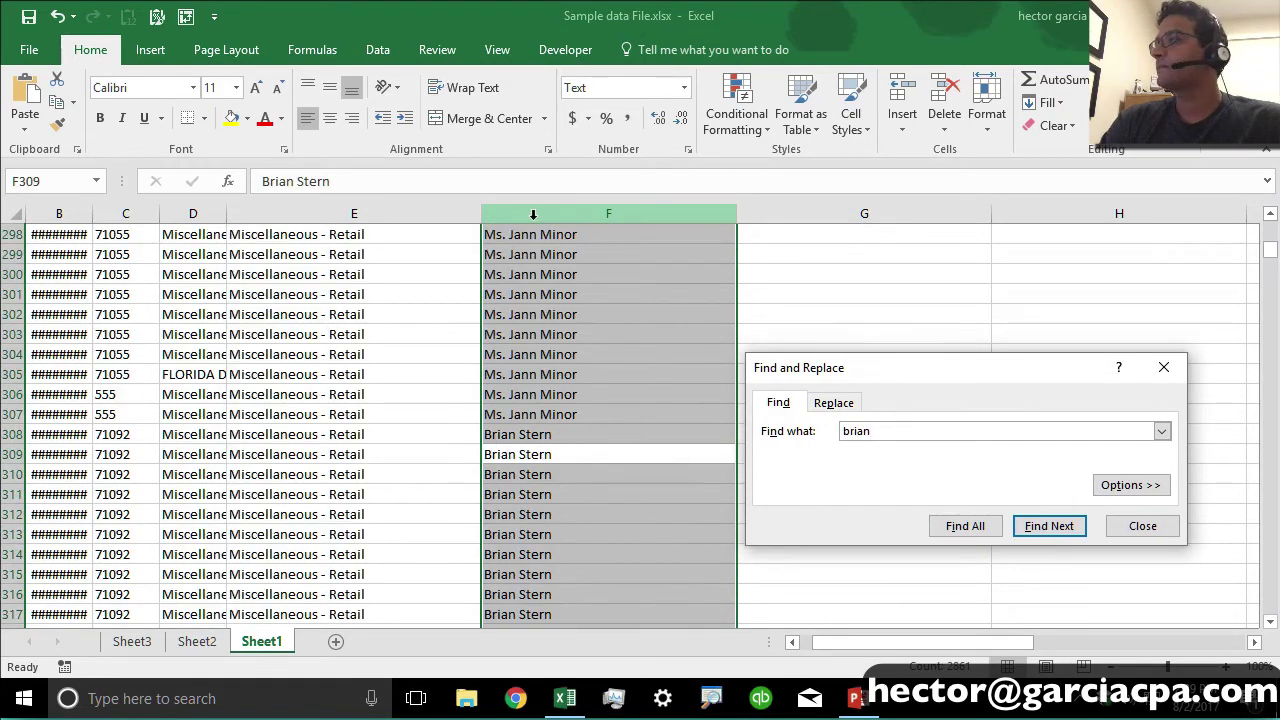
left_click(1120, 525)
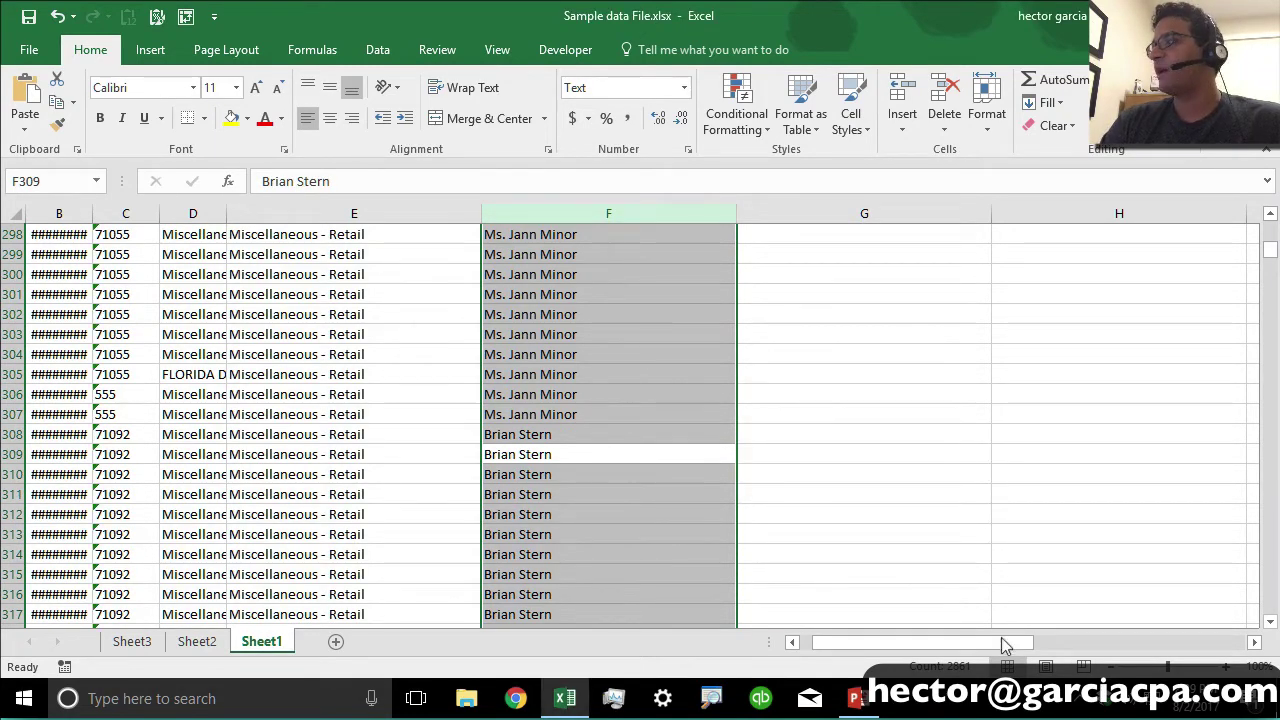
Step: Highlight the customer's invoice and payment entries in rows 308 through 328 of Sheet1 with yellow fill
left_click_drag(1007, 645, 1220, 630)
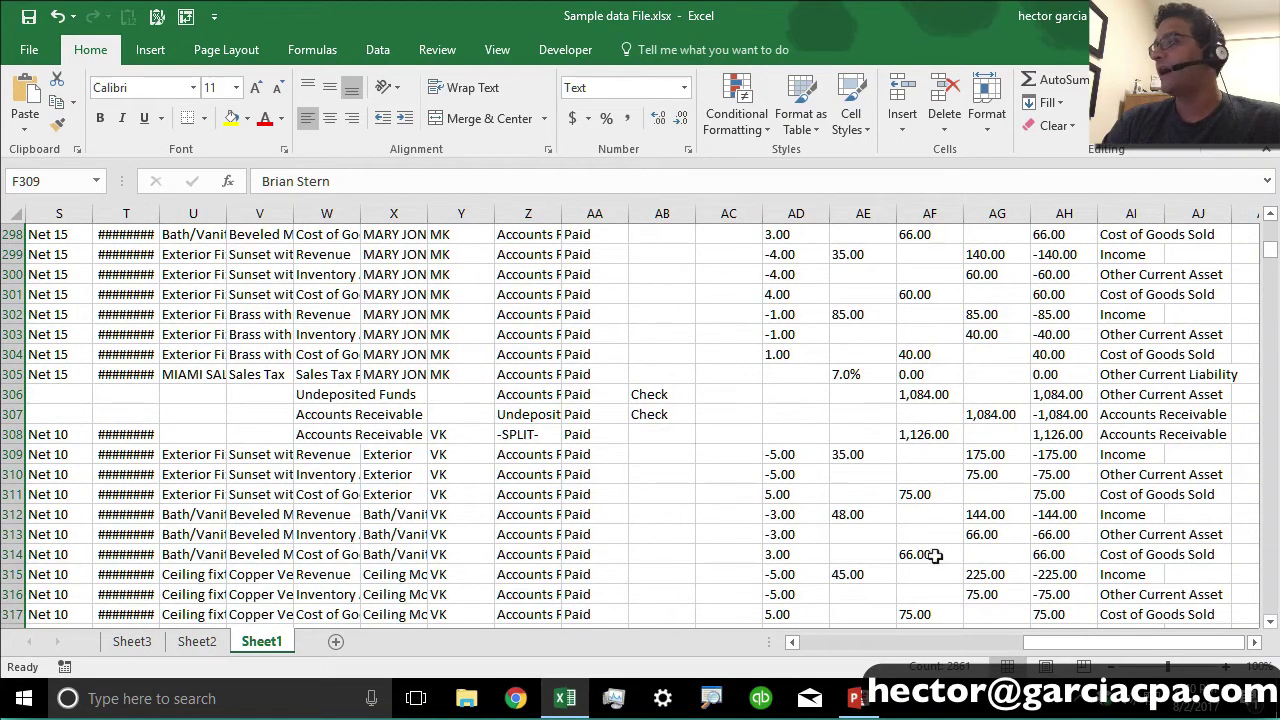
left_click(911, 644)
left_click(873, 647)
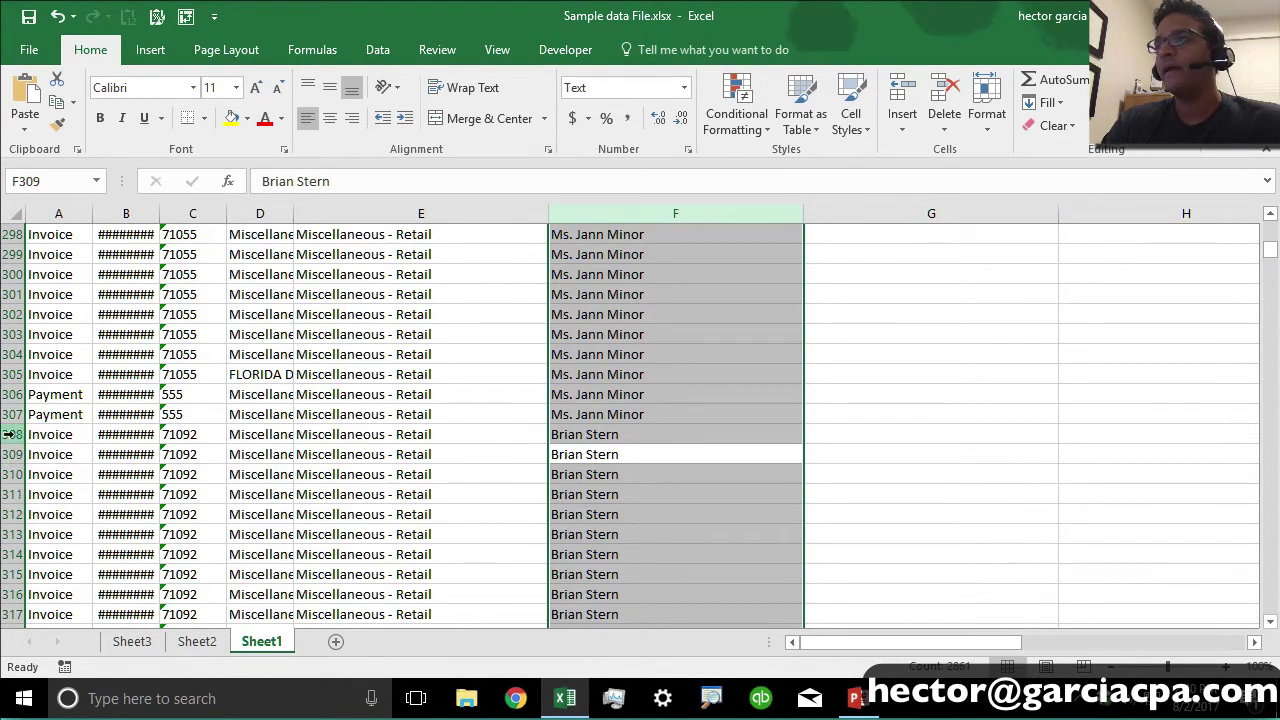
left_click_drag(12, 434, 55, 584)
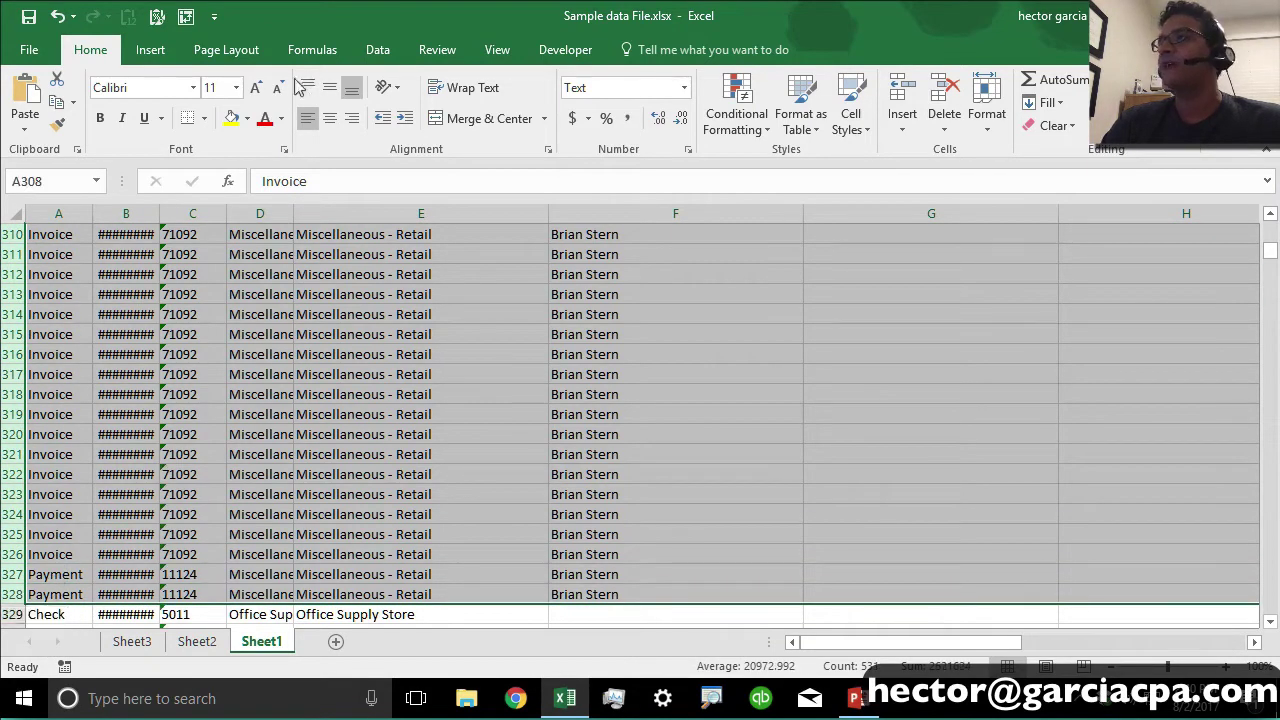
left_click(231, 118)
Step: Set the Amount values of the highlighted rows 308 through 328 to 0 by filling down from row 308
scroll(814, 323, "up", 5)
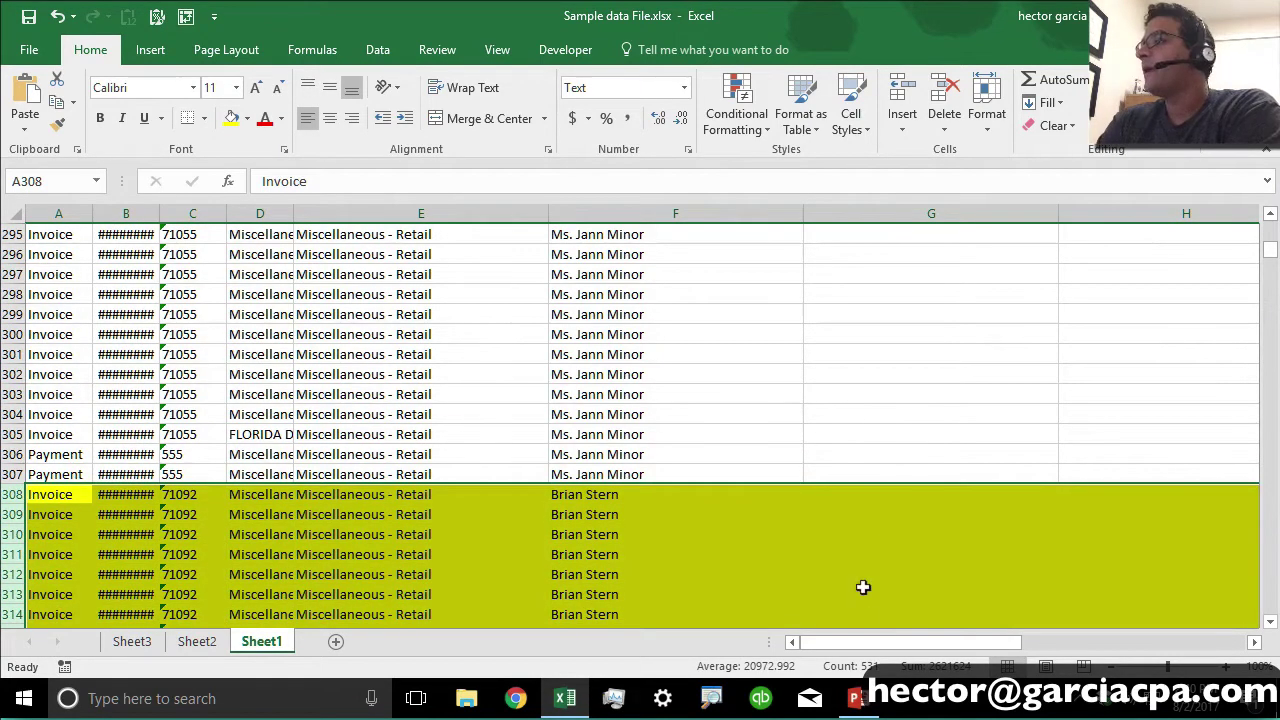
left_click_drag(870, 646, 1083, 620)
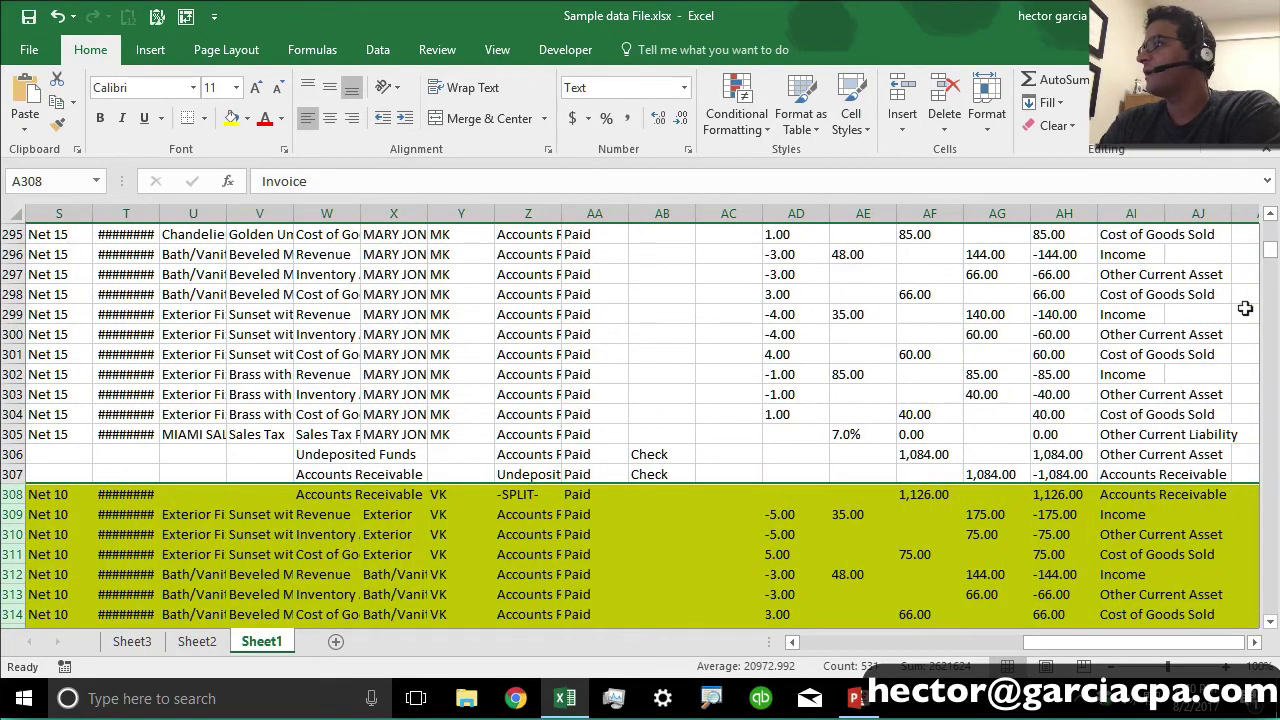
left_click_drag(1271, 250, 1272, 222)
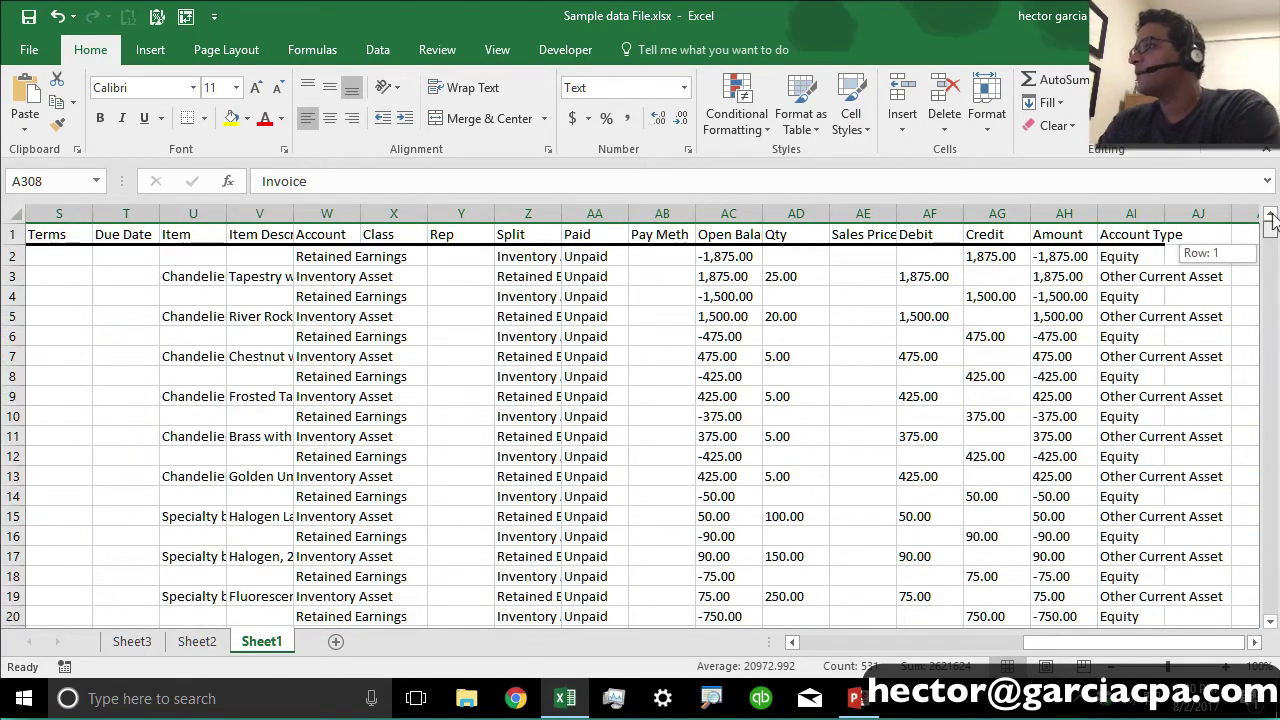
left_click_drag(1272, 222, 1275, 260)
left_click_drag(1273, 258, 1272, 262)
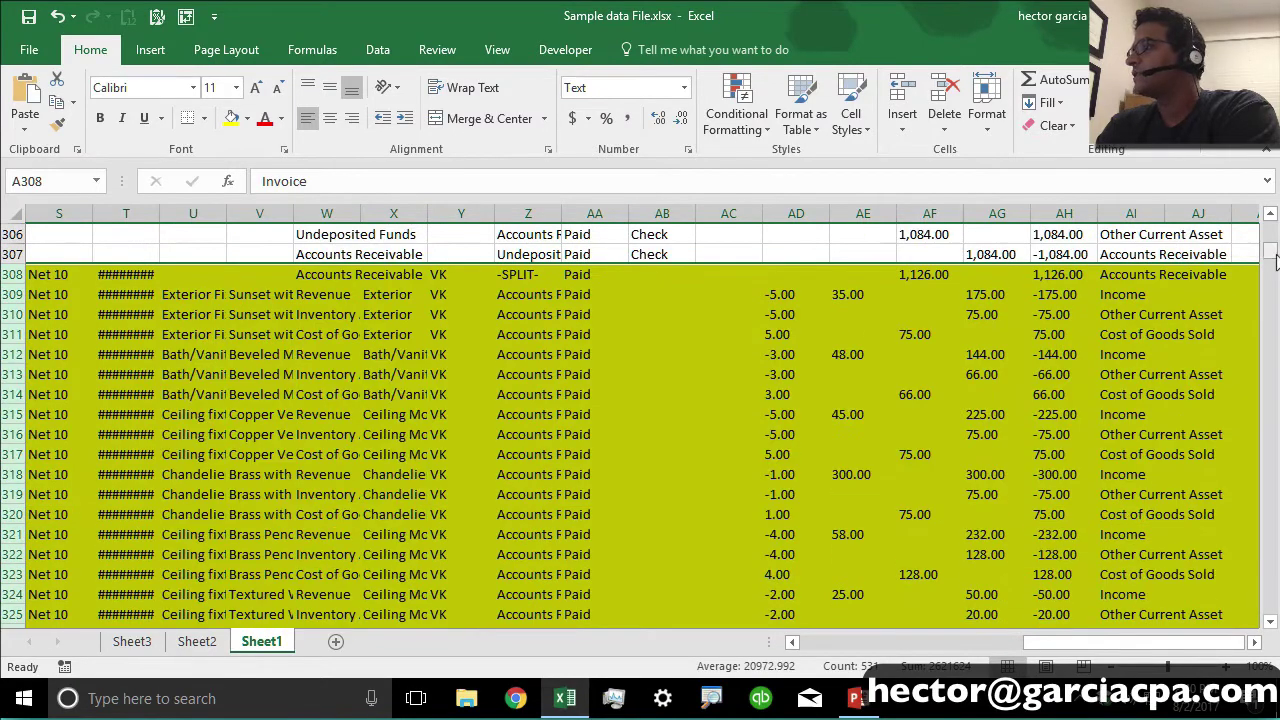
left_click(1064, 274)
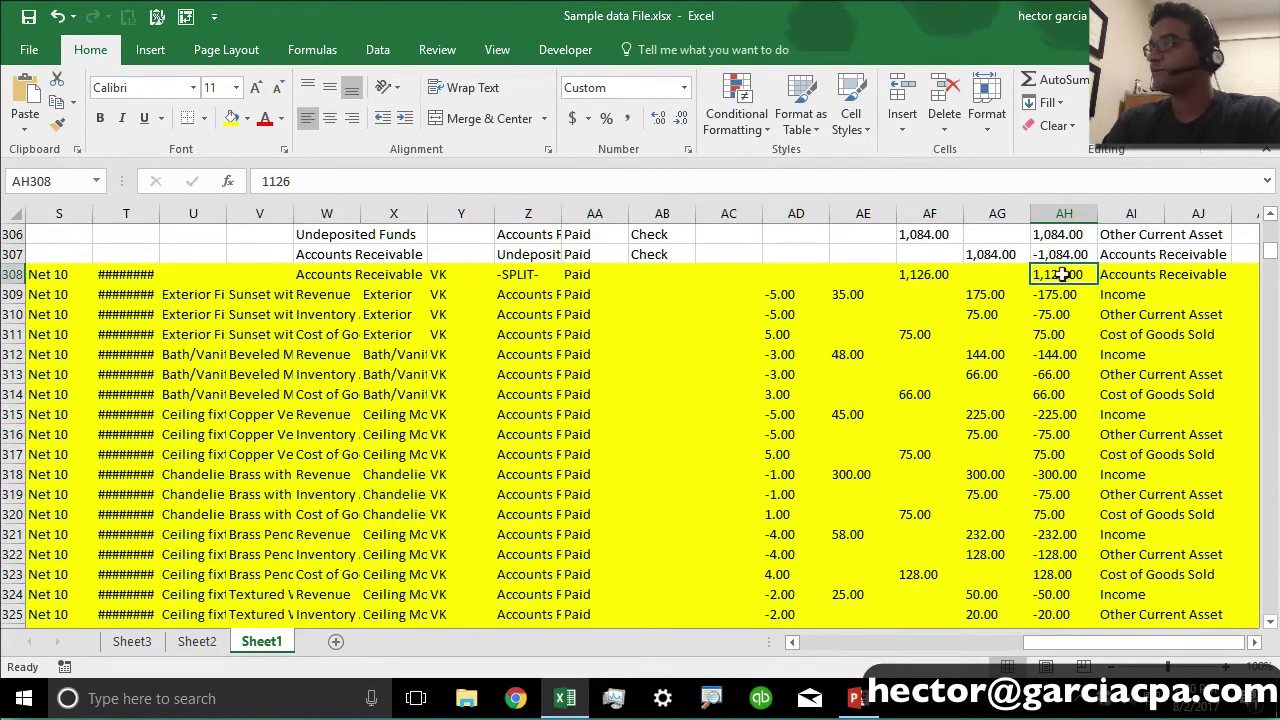
type("0")
key("Return")
left_click(1064, 274)
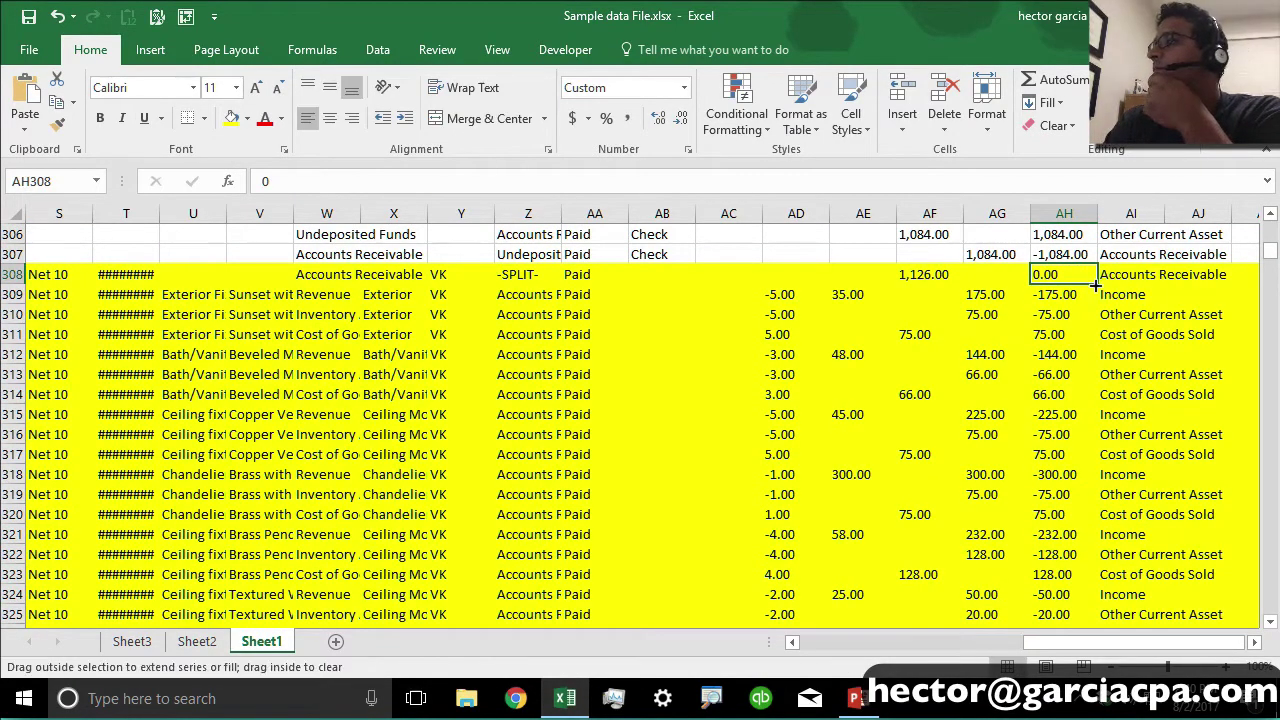
left_click_drag(1096, 286, 1082, 586)
Step: Set the Credit values of the highlighted rows 308 through 328 to 0 by filling down from row 308
scroll(1000, 436, "up", 2)
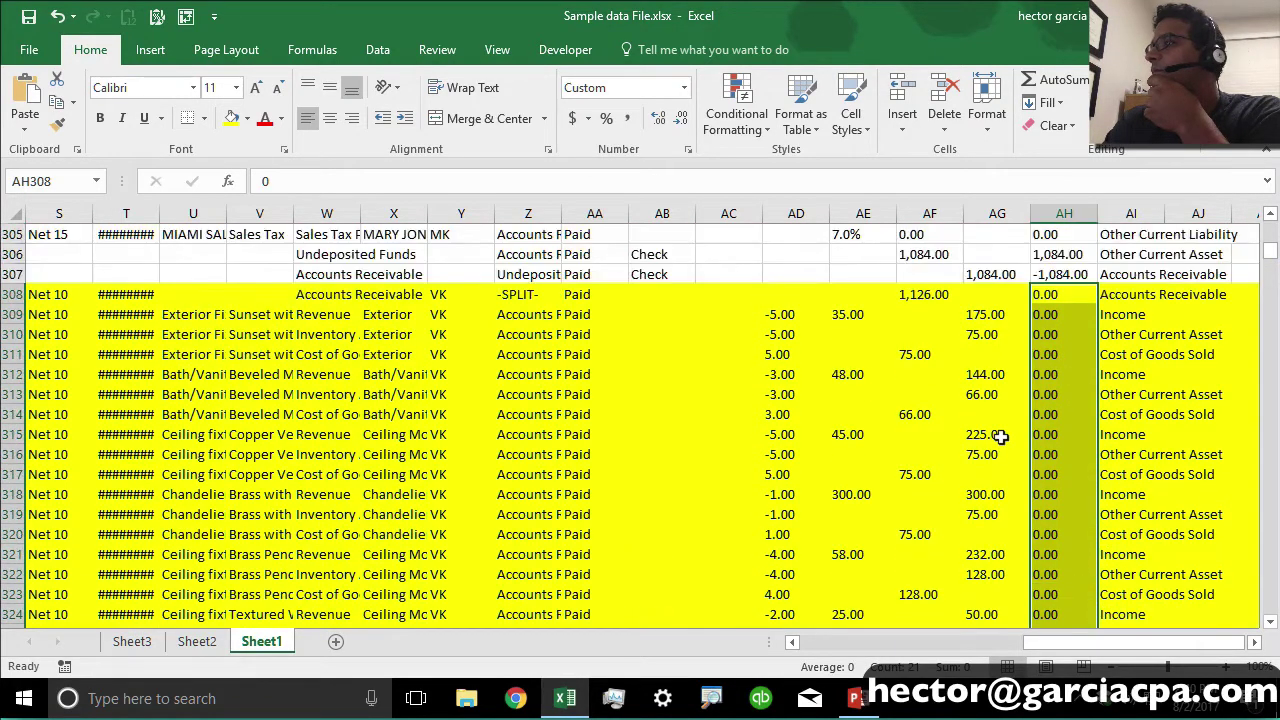
scroll(1000, 436, "up", 1)
left_click(1006, 356)
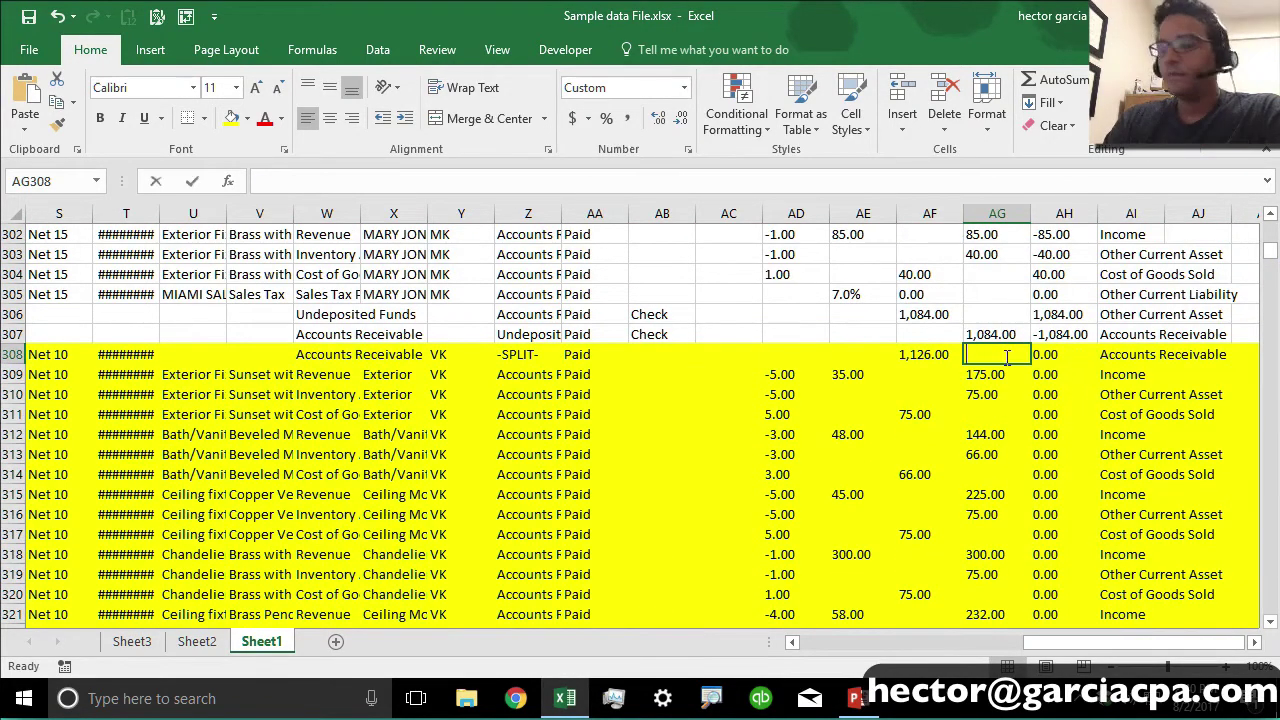
type("0")
key("Return")
key("Up")
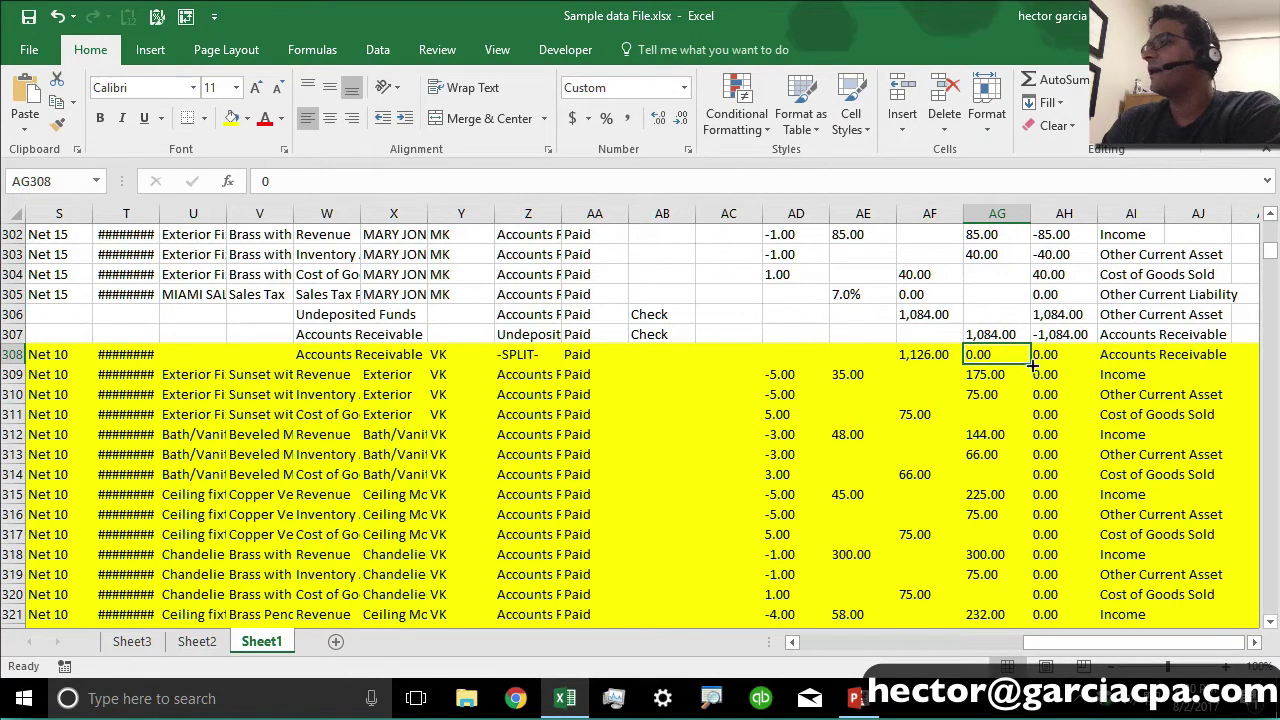
left_click_drag(1031, 364, 995, 572)
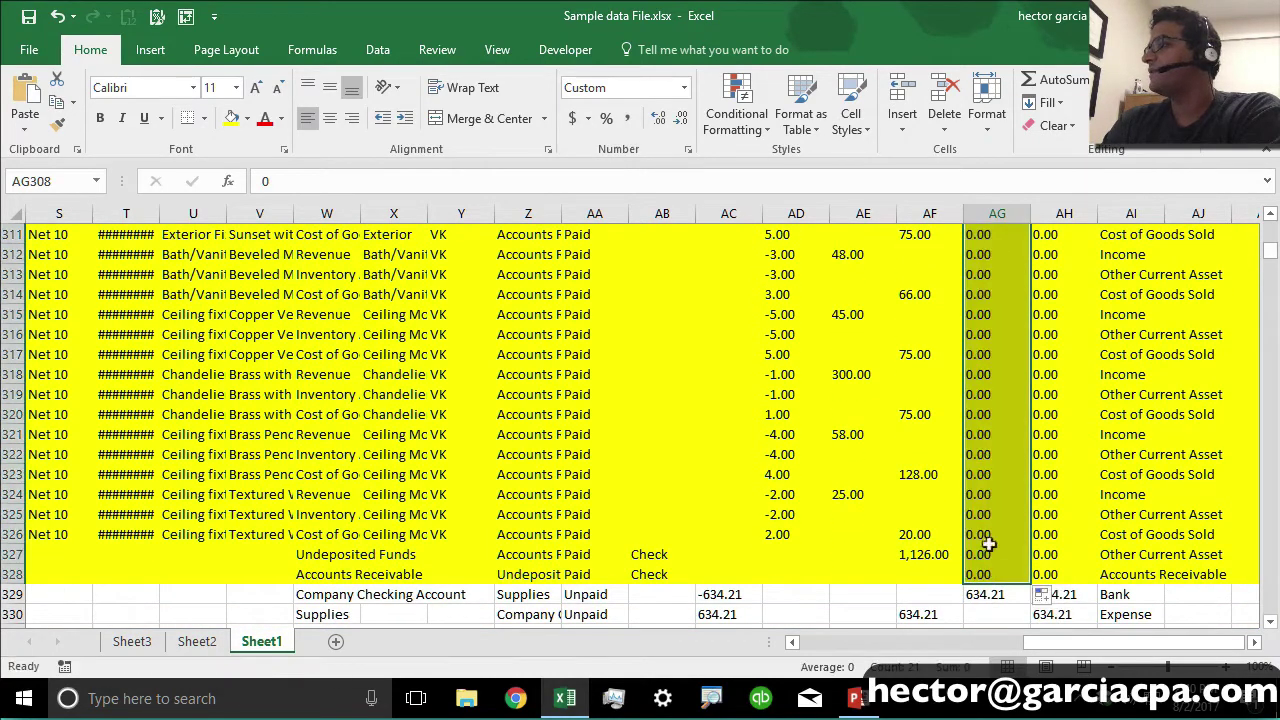
left_click(885, 478)
Step: Refresh the pivot table on Sheet2 so it uses the edited source data
left_click(210, 645)
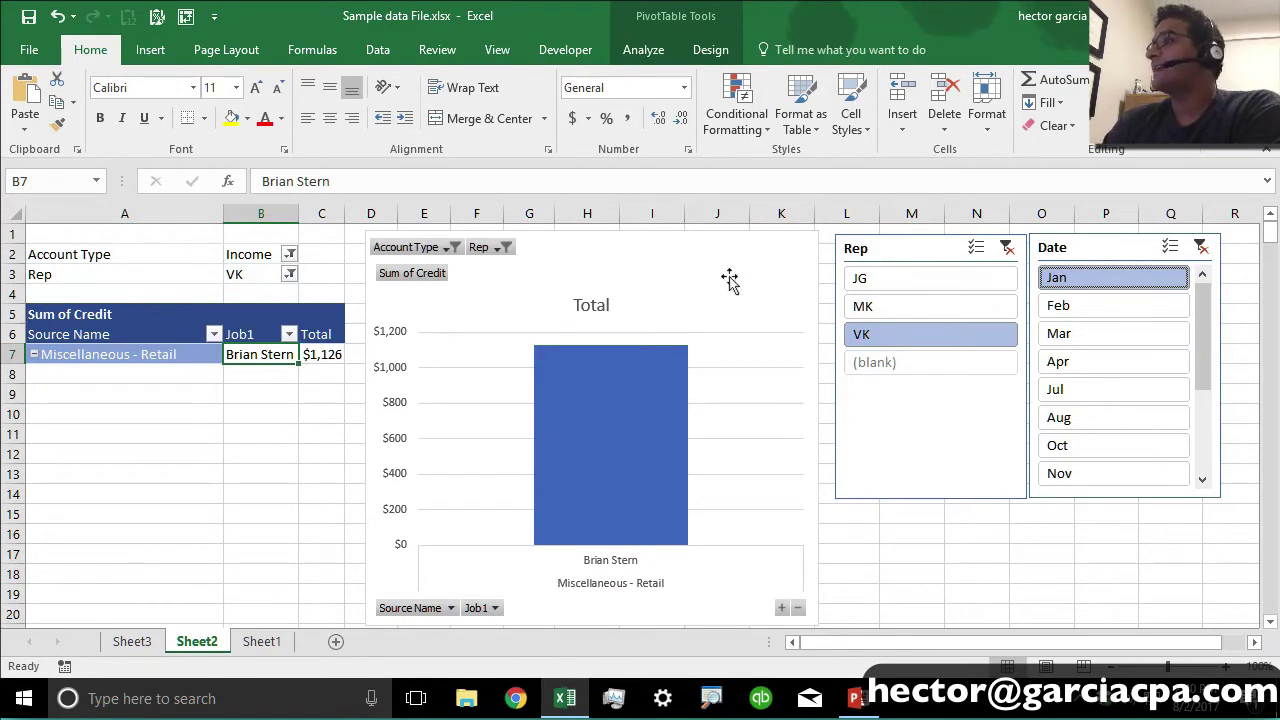
left_click(660, 55)
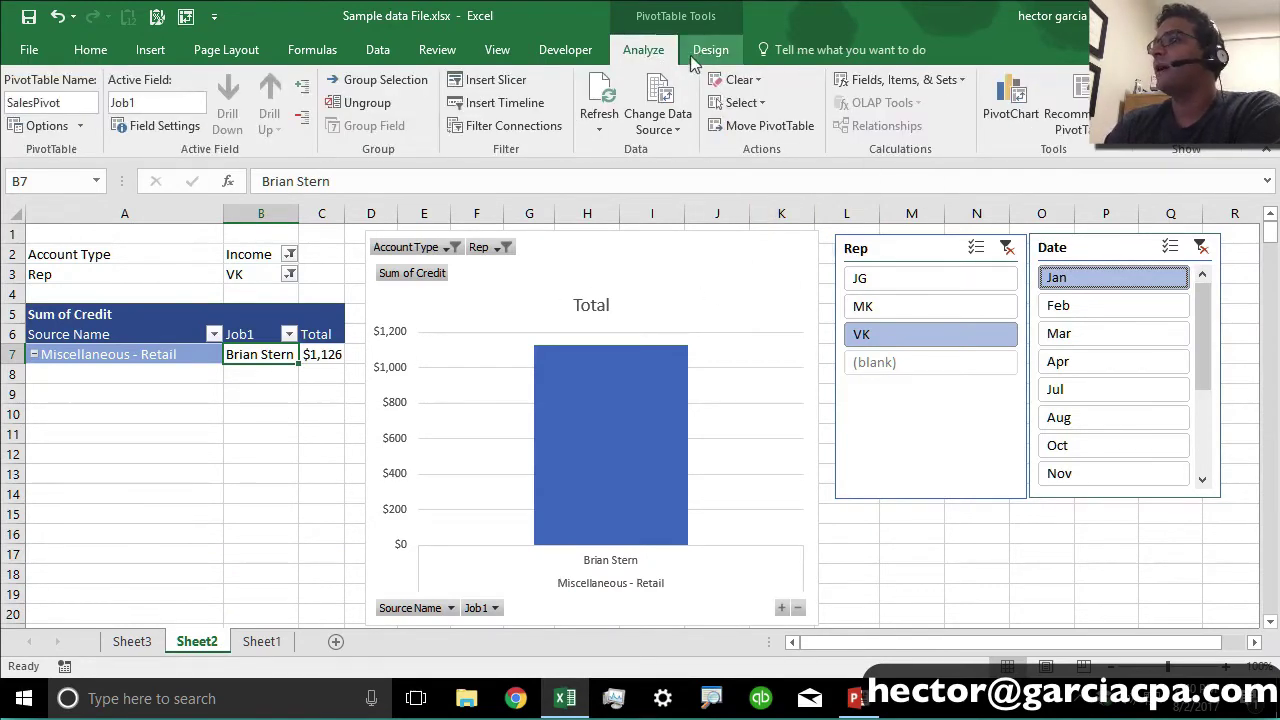
left_click(603, 92)
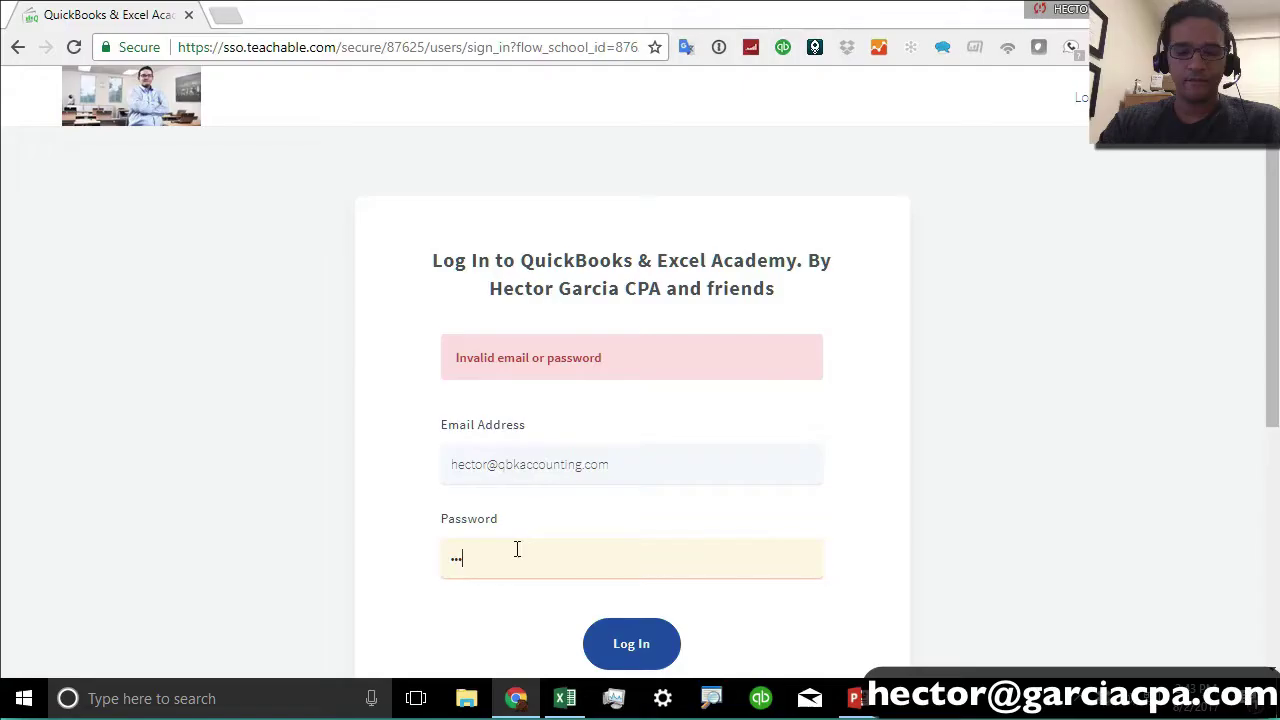
Step: Log in to the QuickBooks & Excel Academy site in Chrome with the account password and save that password in the browser
type("••••••")
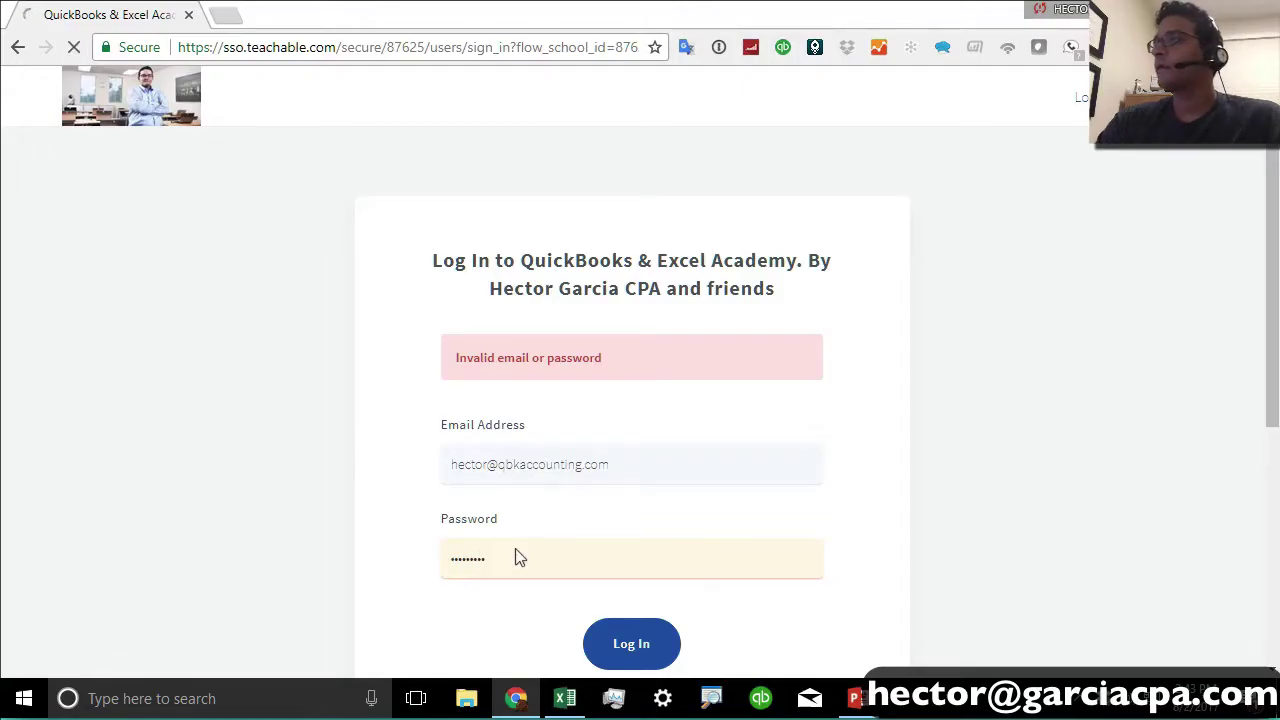
key("Return")
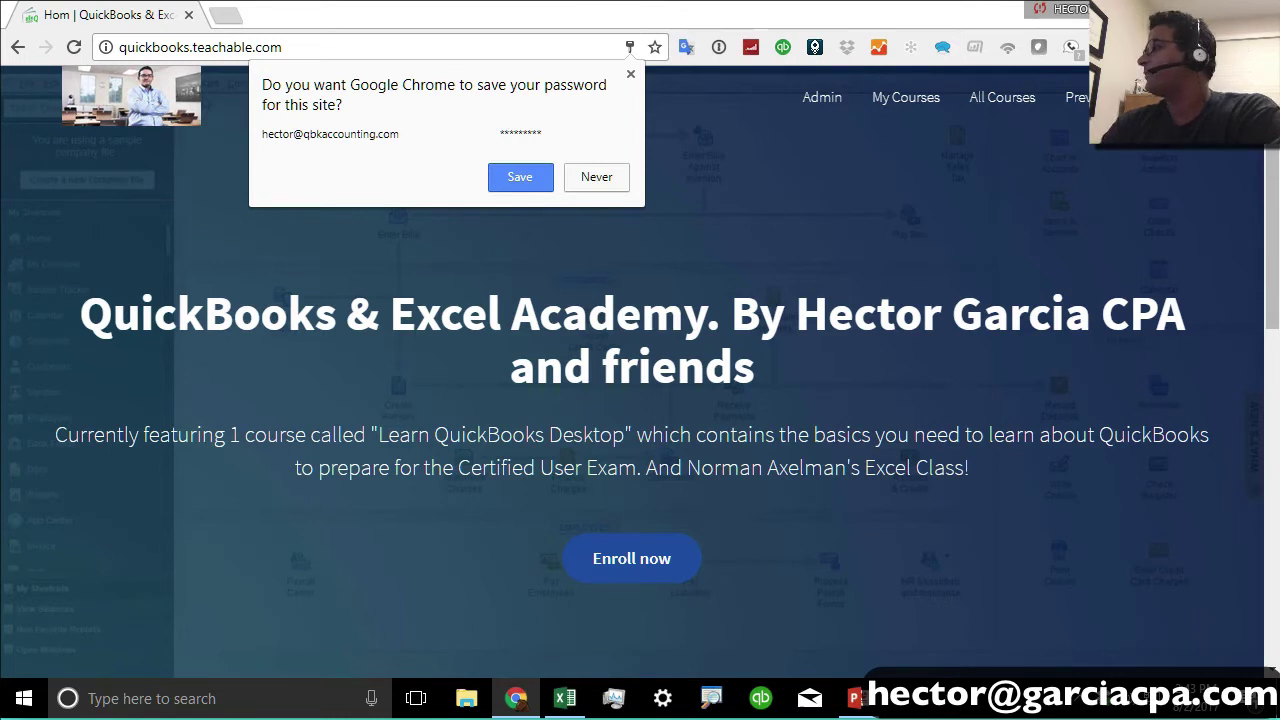
left_click(532, 182)
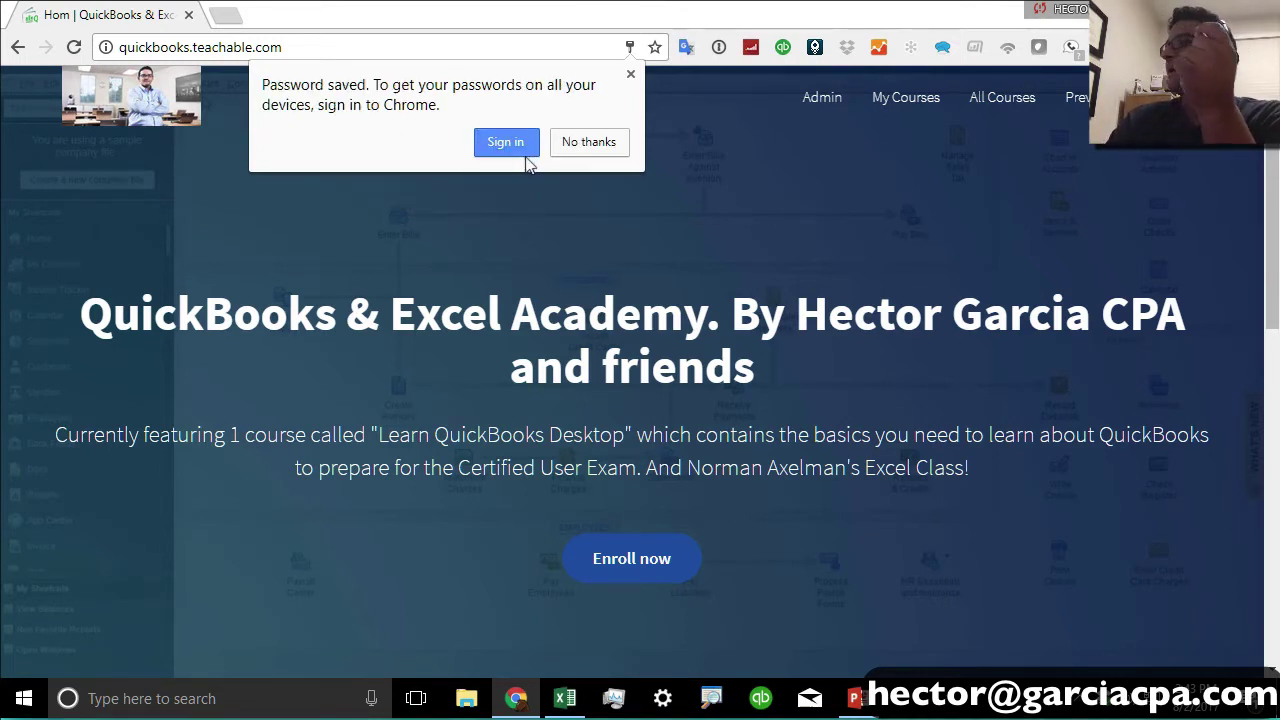
Step: Try to sign in to Chrome with the prefilled e-mail address and the Google account password
left_click(524, 150)
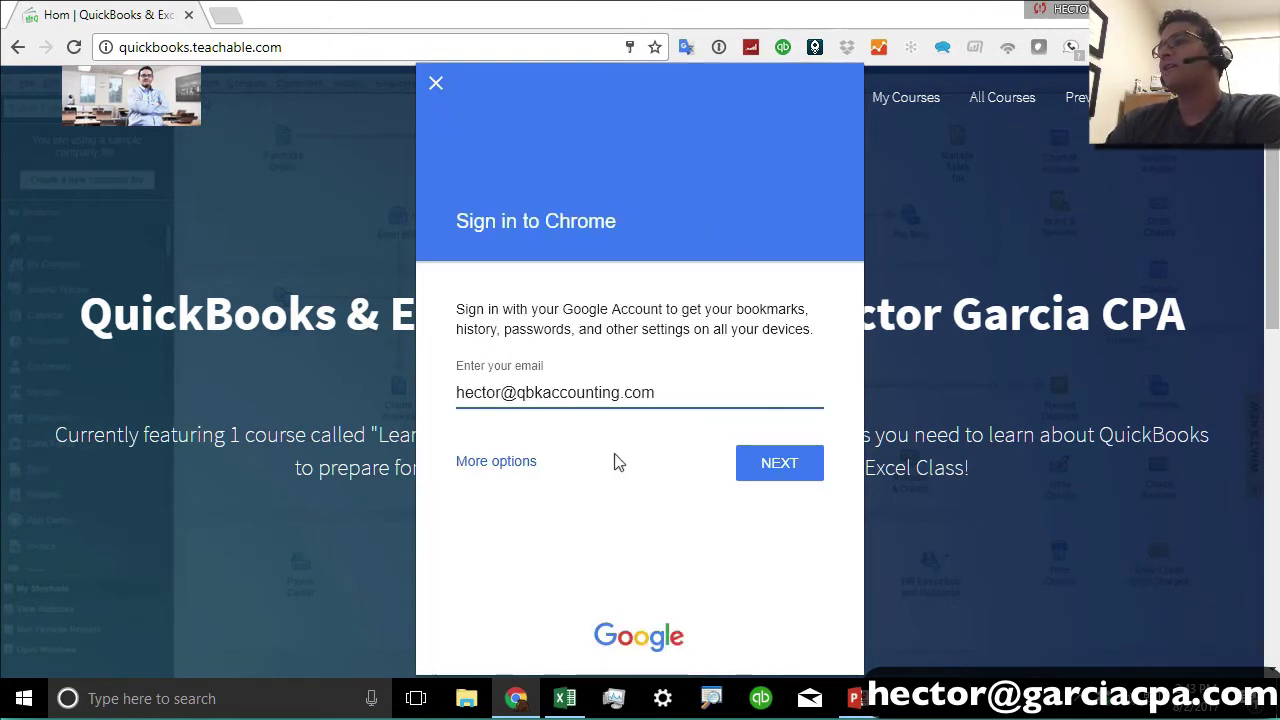
left_click(778, 467)
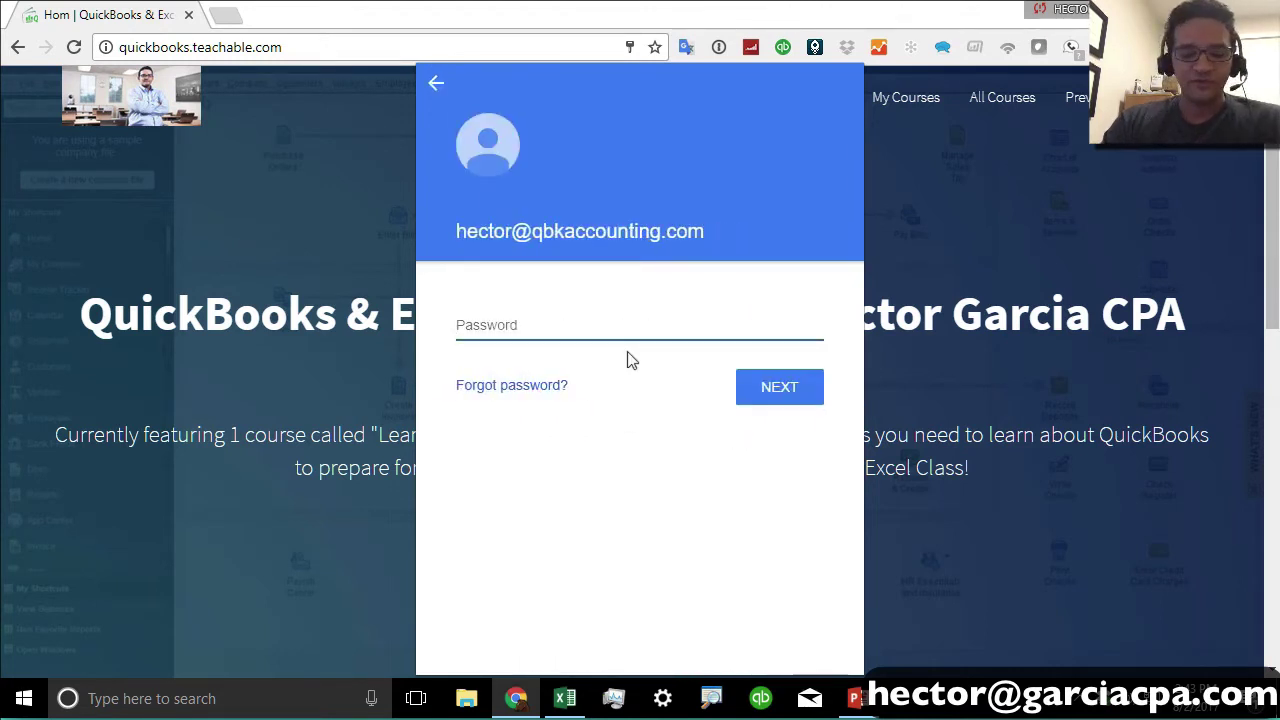
type("************")
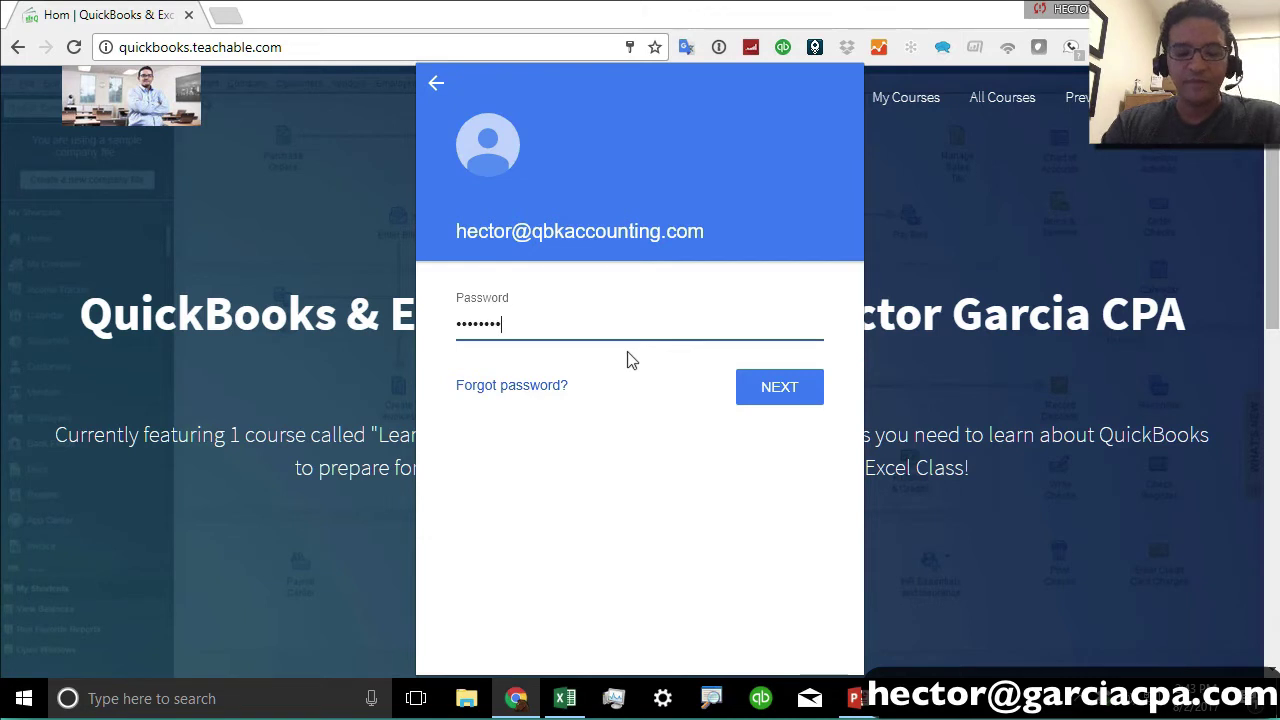
key("Return")
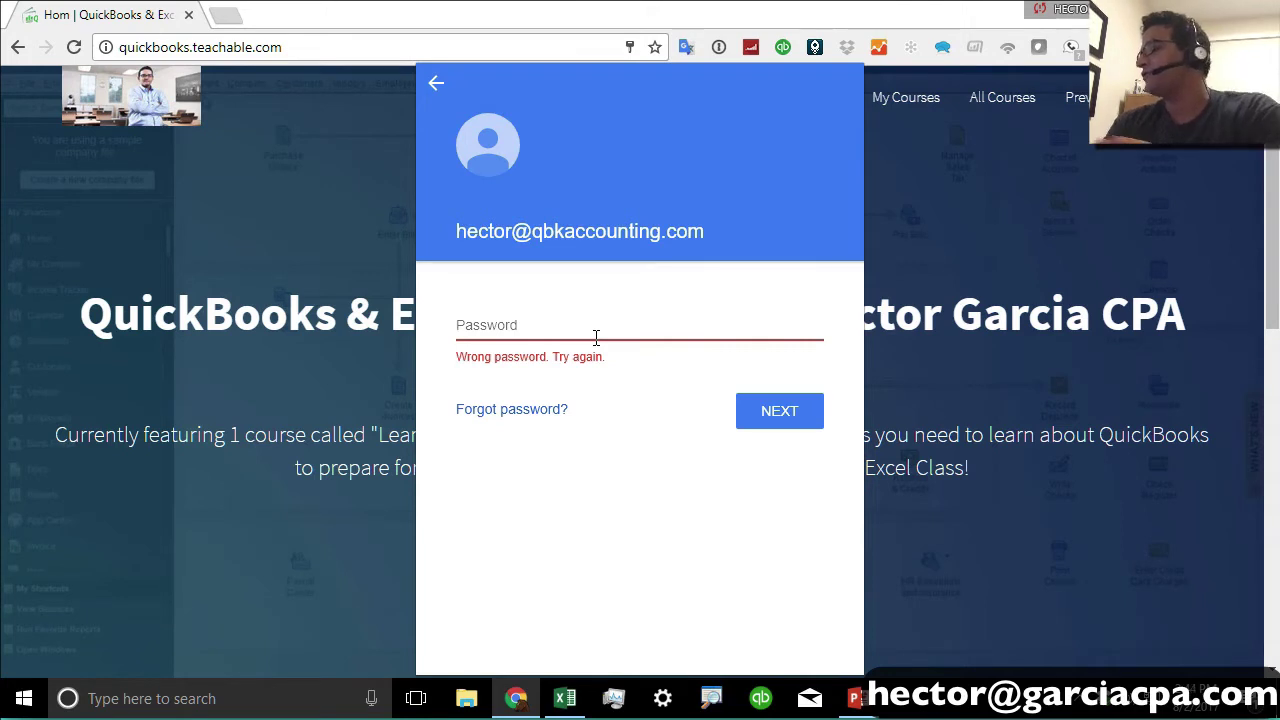
Step: Re-enter the Google account password and accept the Chrome Sync and personalization notice without choosing to manage it in Settings
left_click(595, 338)
type("******")
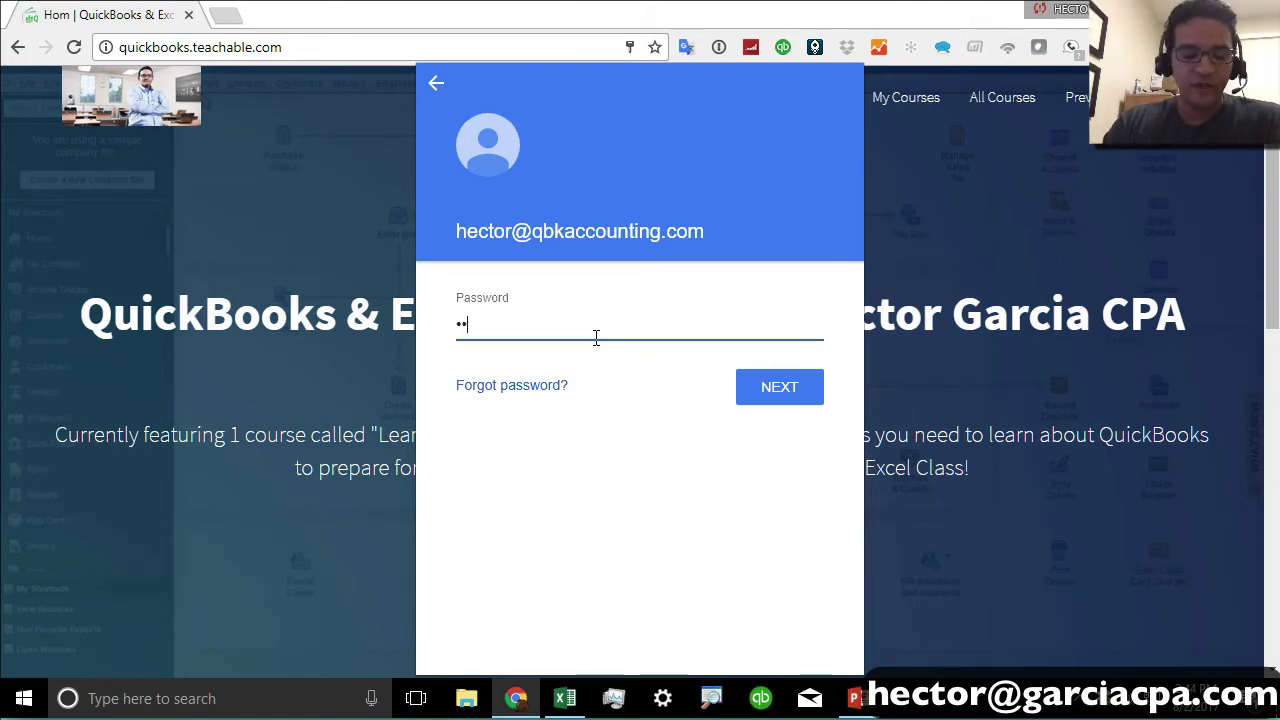
type("******")
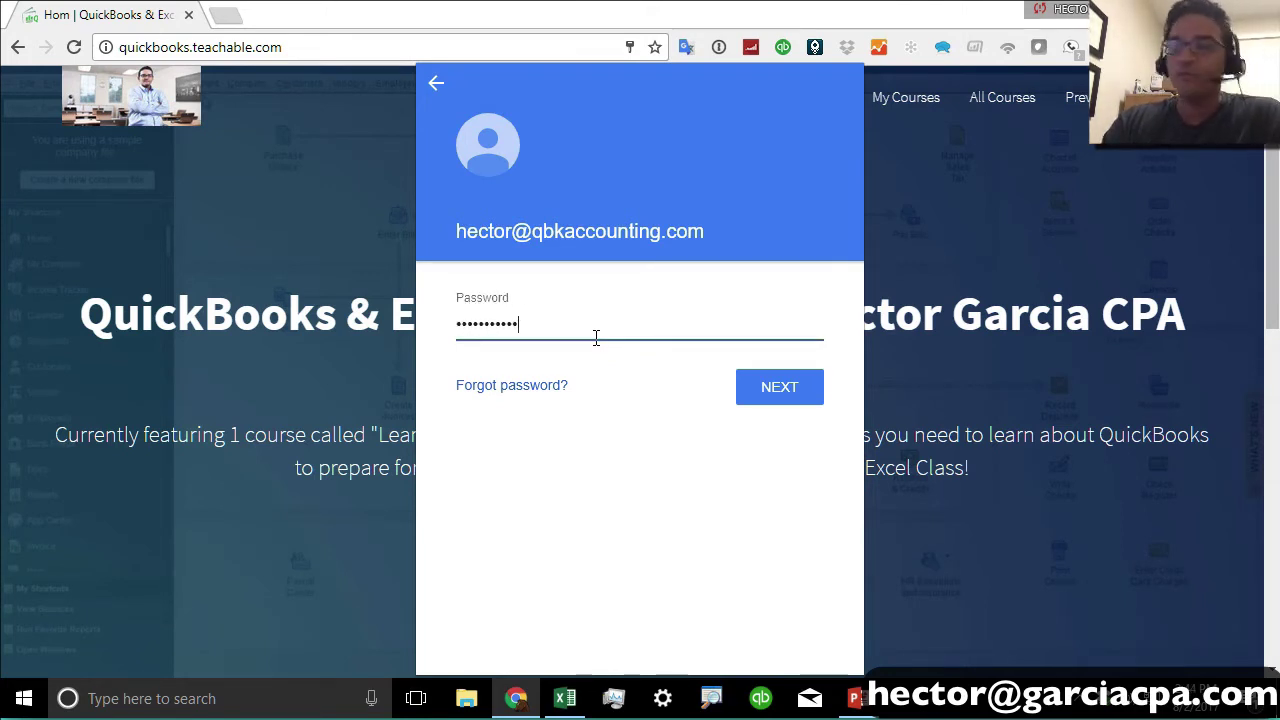
key("Return")
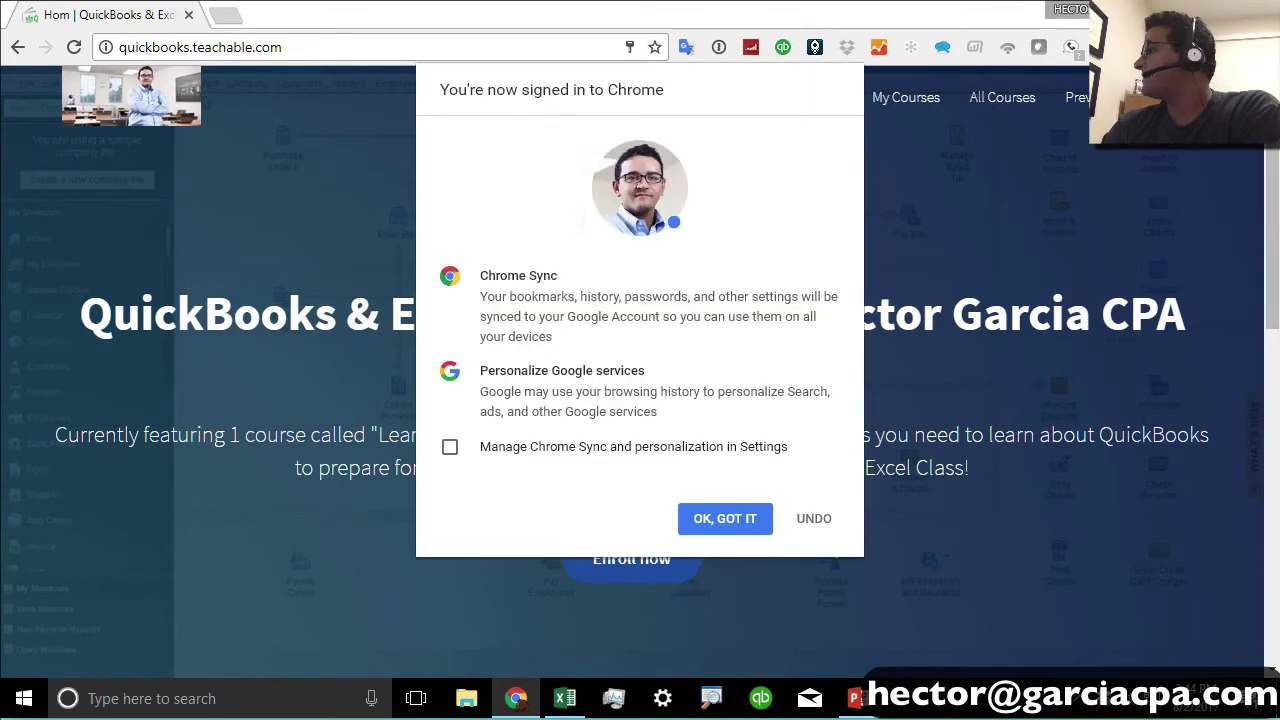
left_click(737, 530)
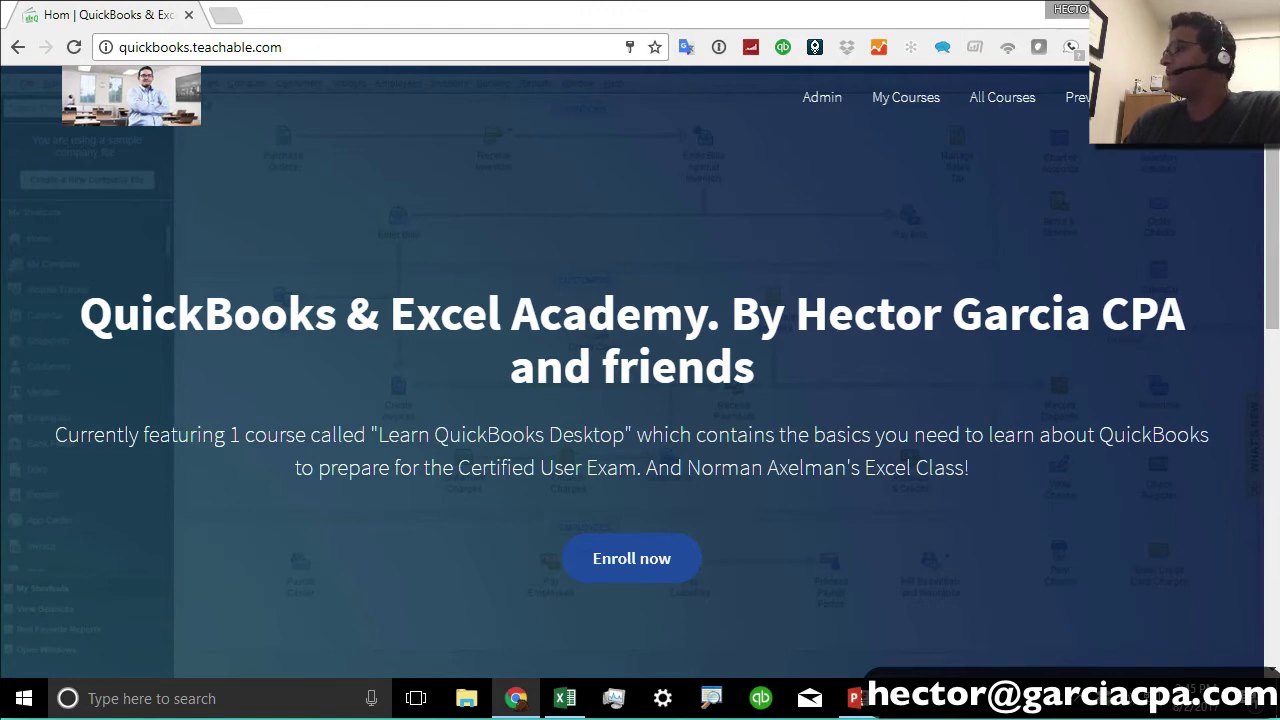
Step: Move the QuickPoll results window about pivot table use over the browser page
left_click_drag(1190, 360, 251, 63)
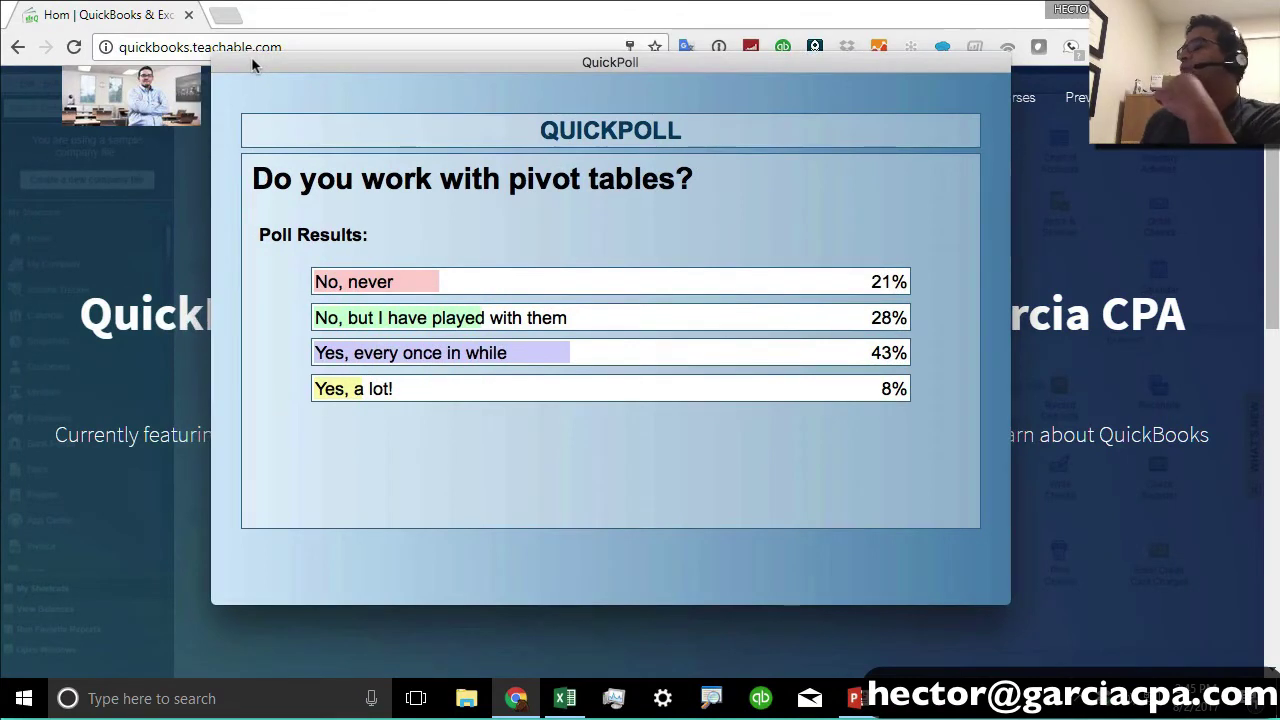